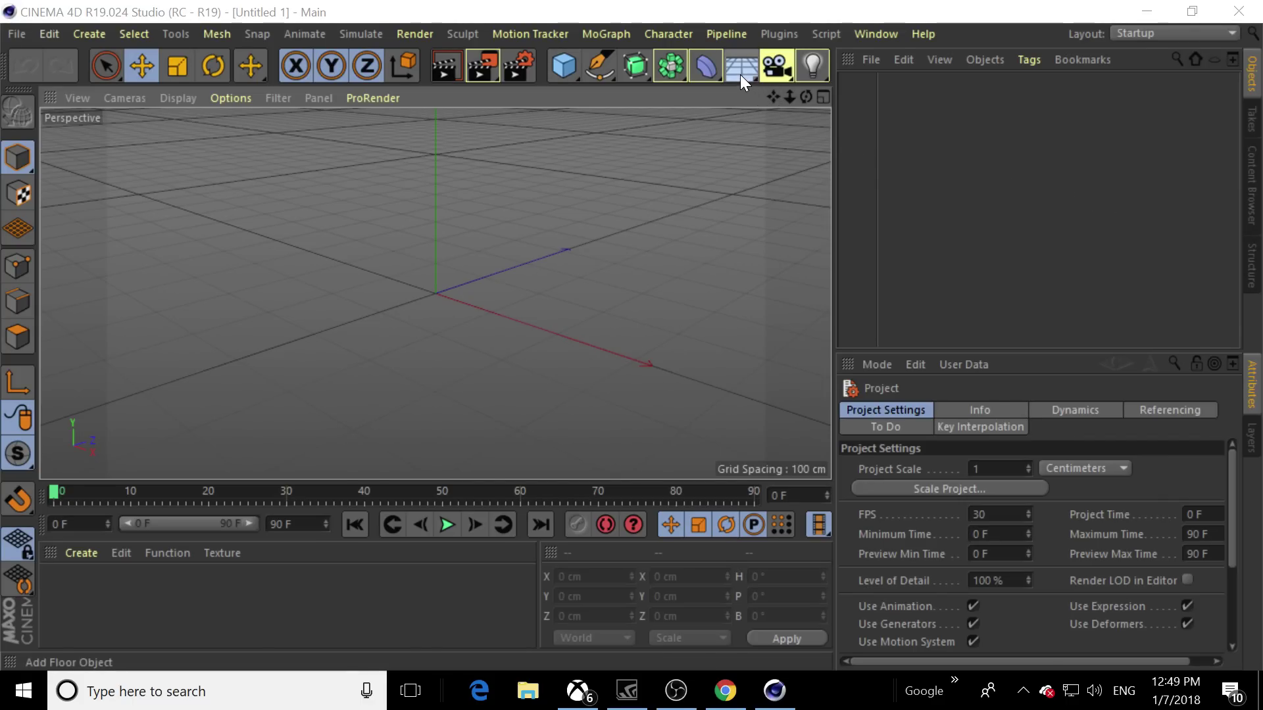
Add a Plane primitive to the empty scene
{"action": "left_click", "coordinate": [712, 75]}
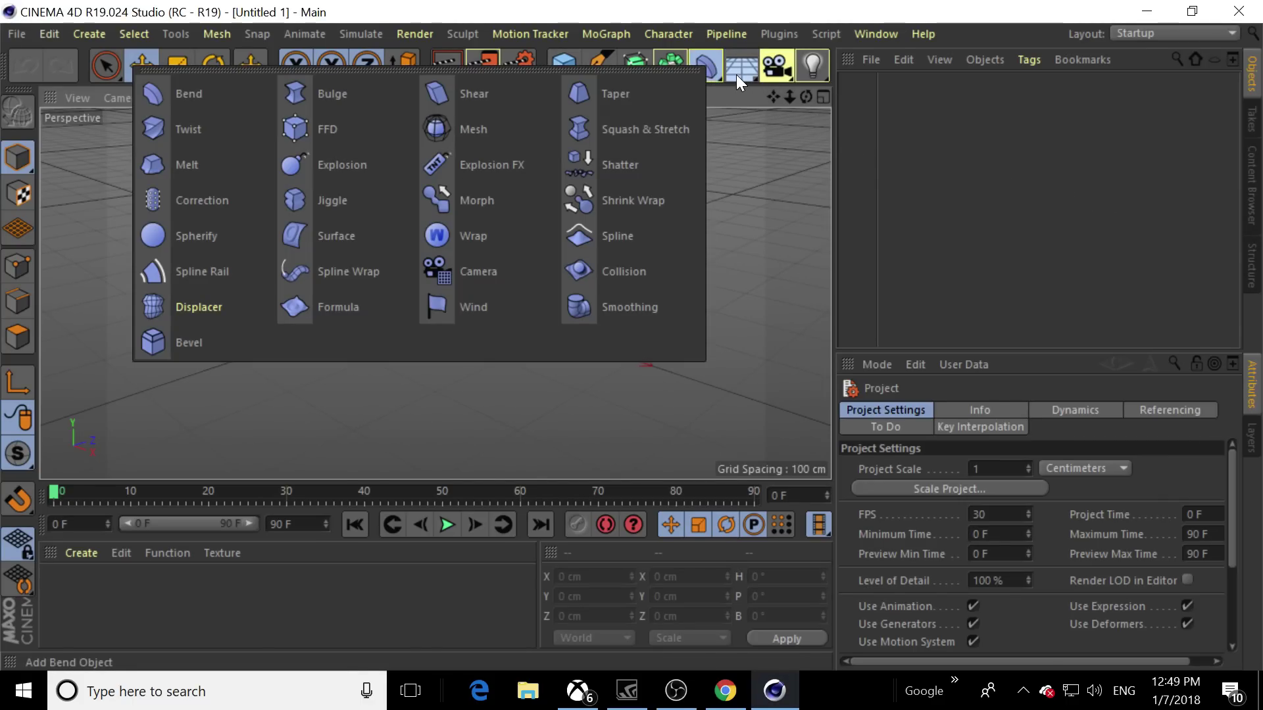
{"action": "left_click", "coordinate": [571, 73]}
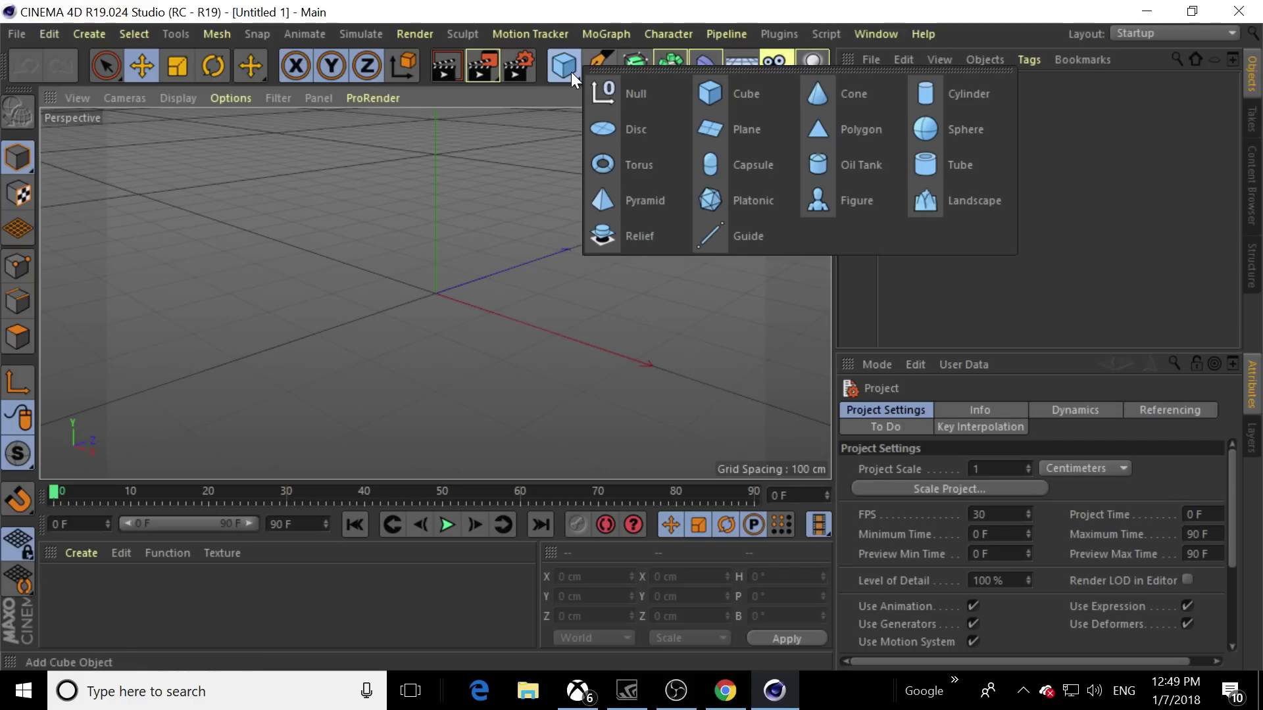
{"action": "left_click", "coordinate": [747, 129]}
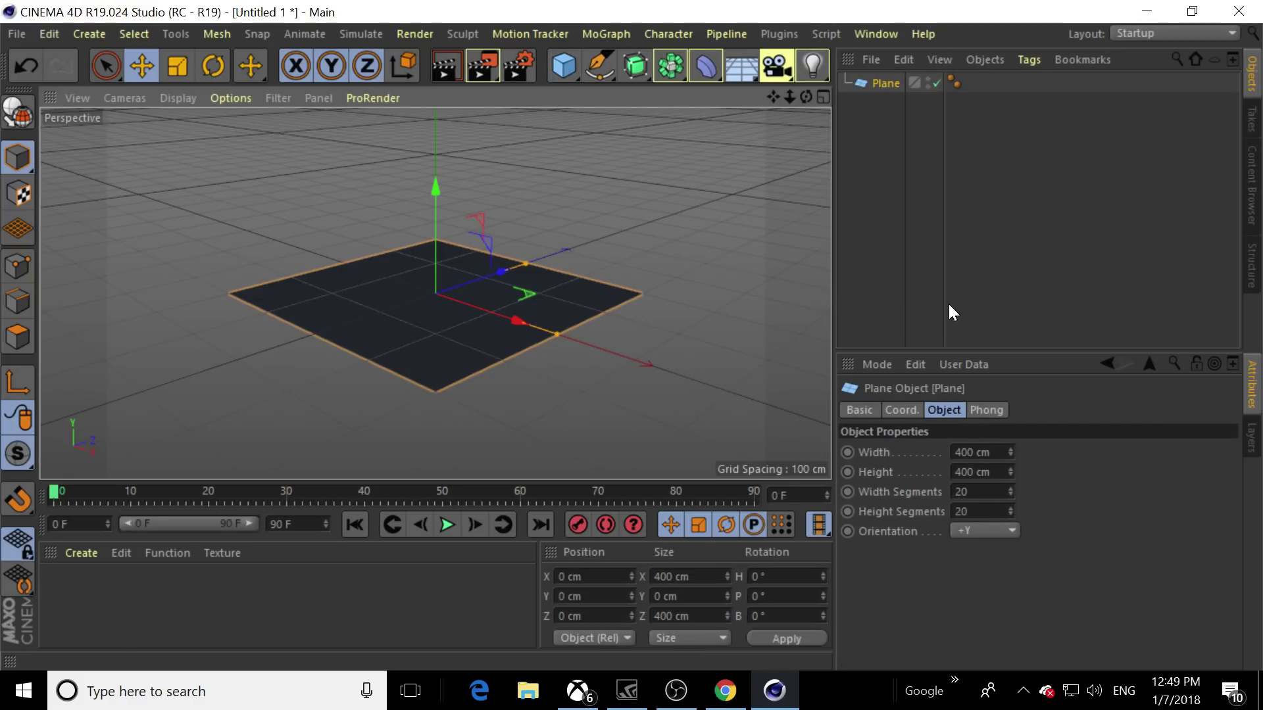
{"action": "left_click", "coordinate": [973, 452]}
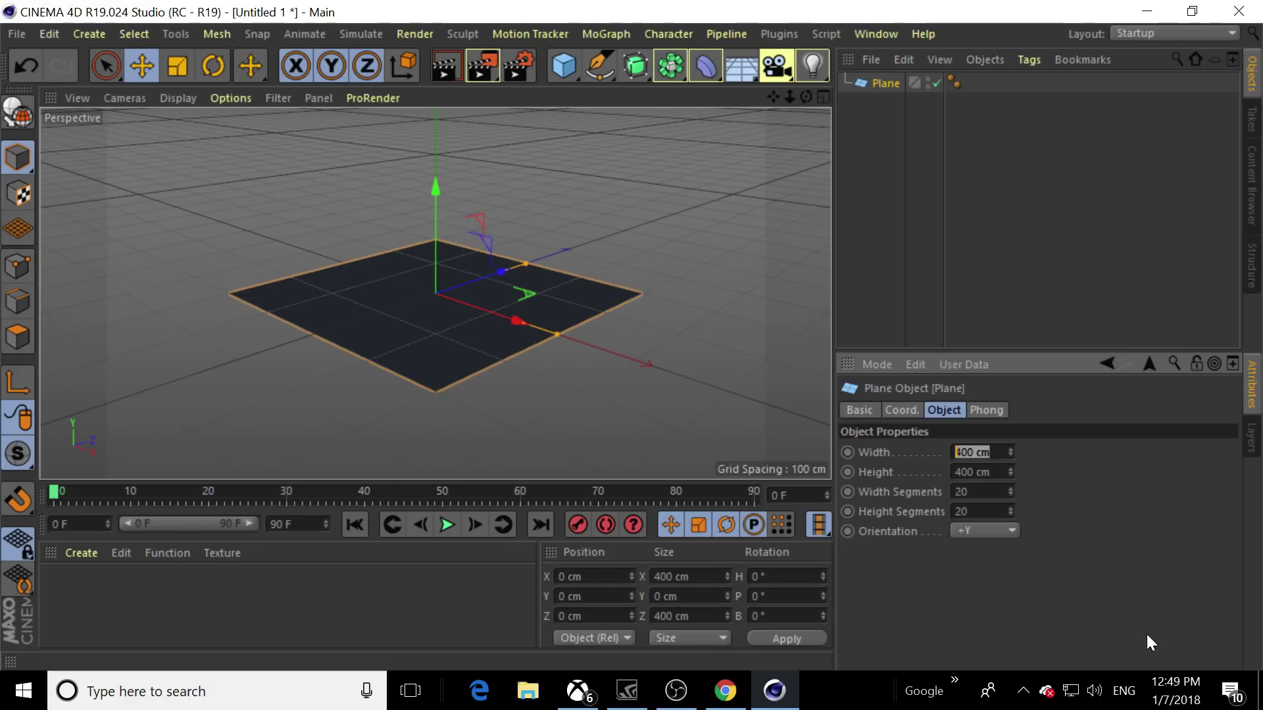
{"action": "left_click", "coordinate": [1090, 570]}
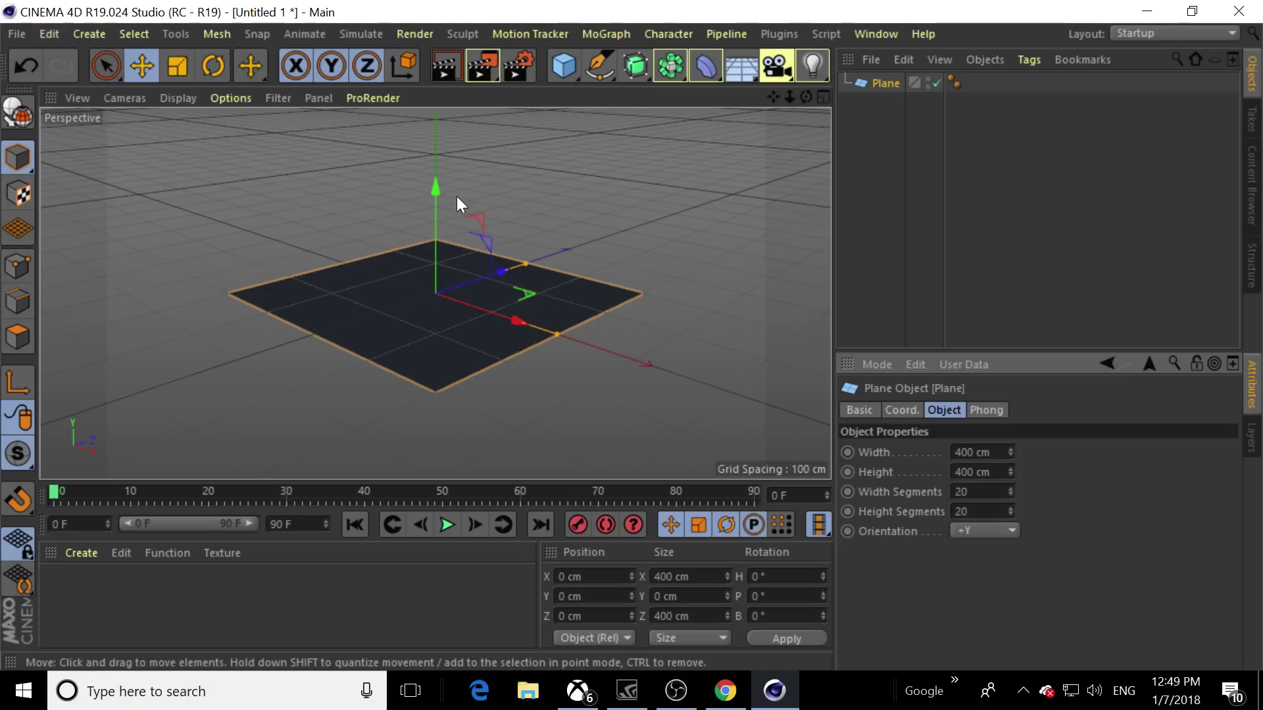
Try to scale the project with both the current scale and the target scale set to 1 Feet
{"action": "left_click", "coordinate": [16, 34]}
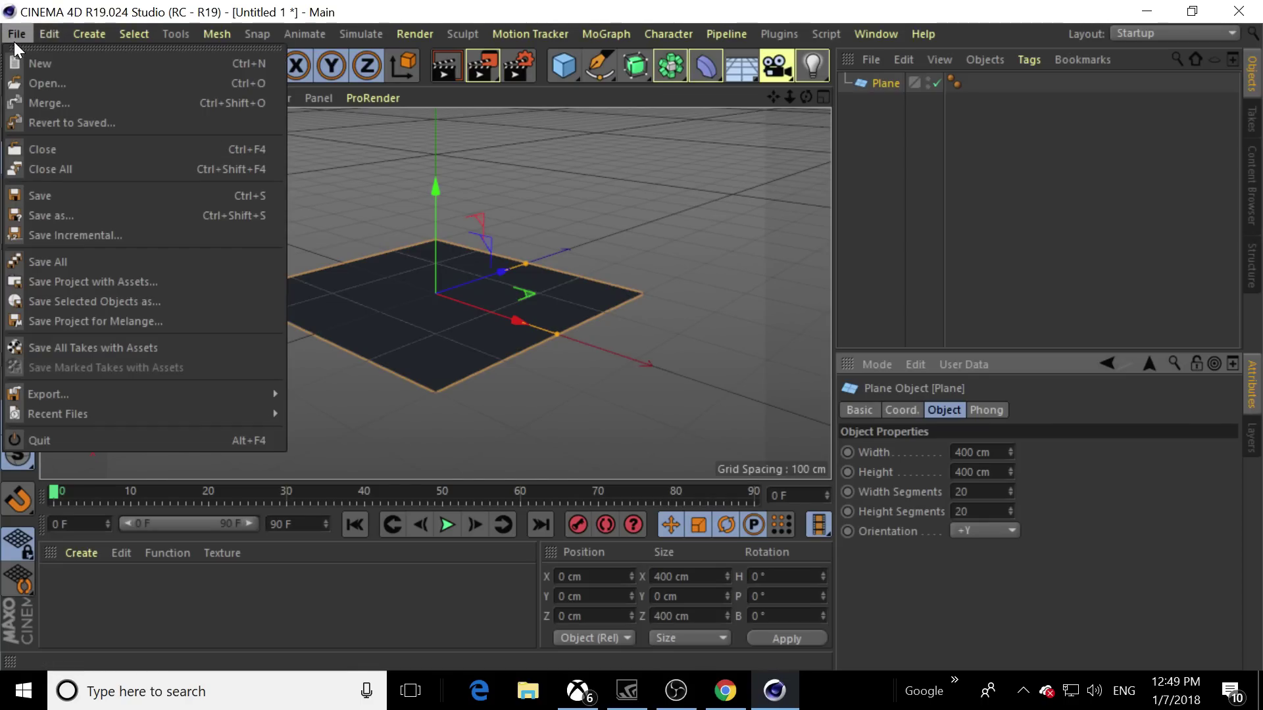
{"action": "mouse_move", "coordinate": [35, 37]}
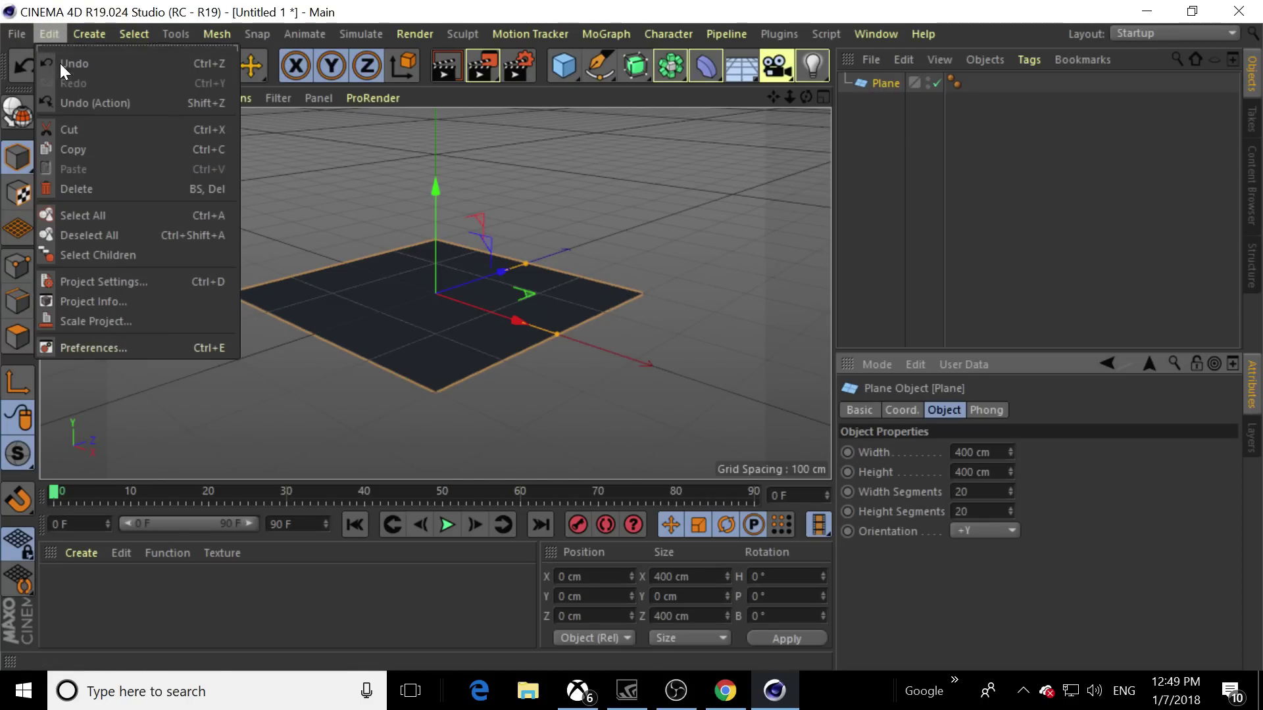
{"action": "left_click", "coordinate": [128, 320]}
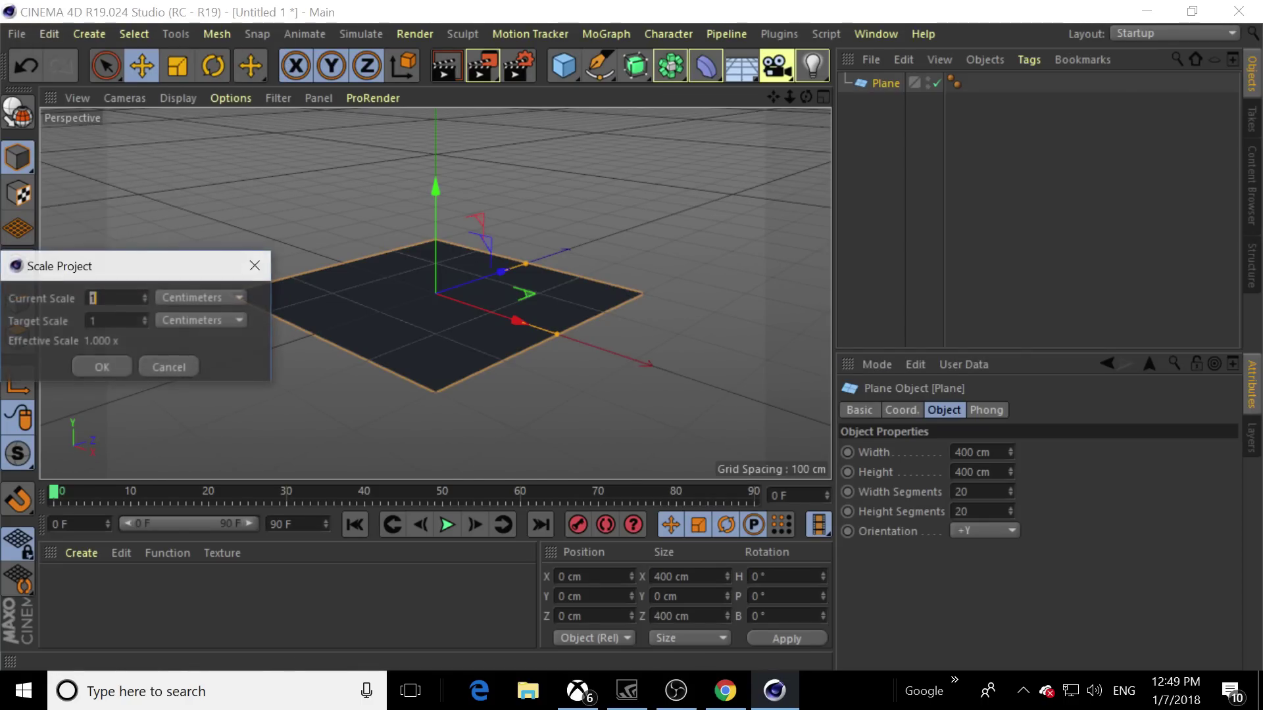
{"action": "left_click", "coordinate": [235, 298]}
{"action": "left_click", "coordinate": [192, 476]}
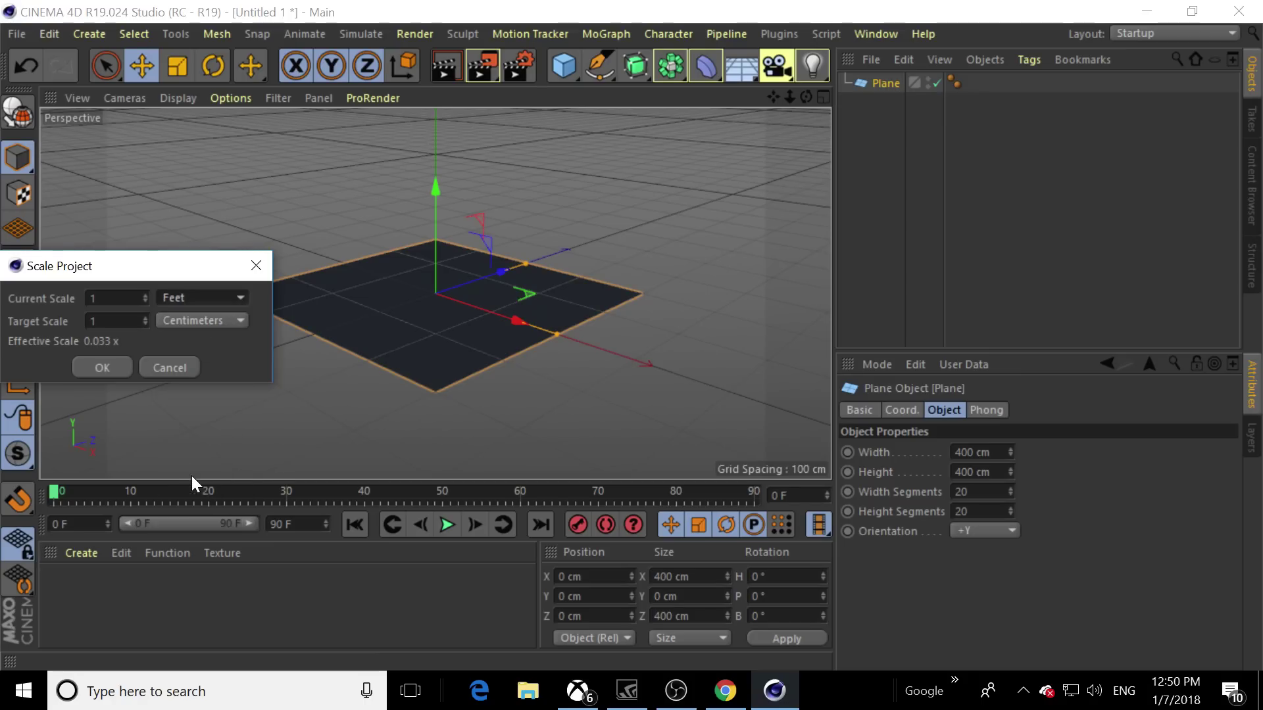
{"action": "left_click", "coordinate": [188, 326]}
{"action": "left_click", "coordinate": [191, 490]}
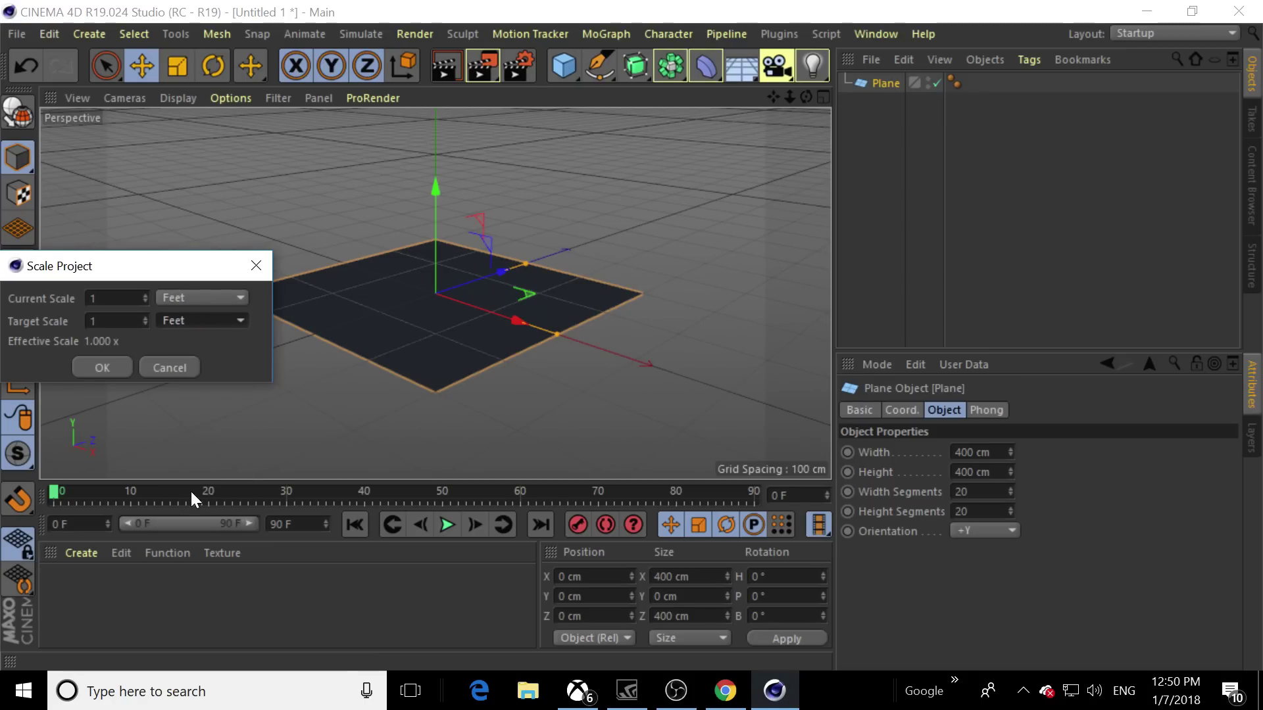
{"action": "left_click", "coordinate": [92, 372]}
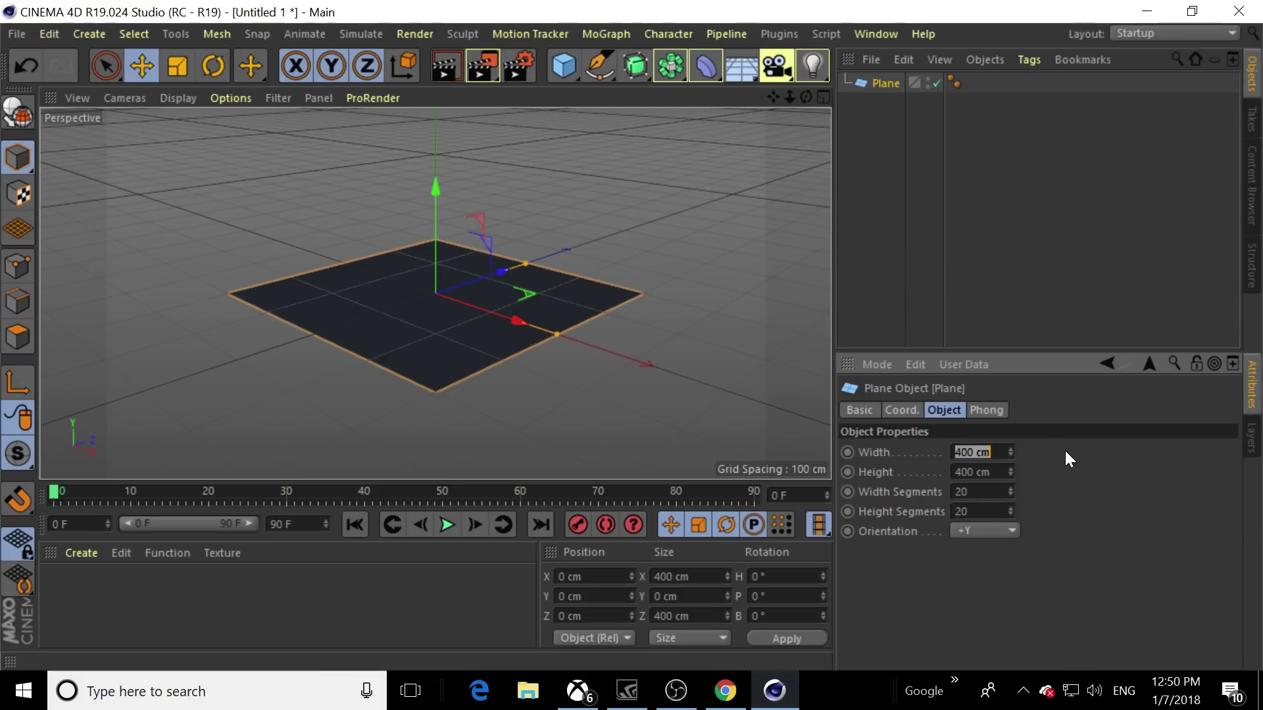
Set the project scale unit to Feet in the project settings
{"action": "left_click", "coordinate": [50, 33]}
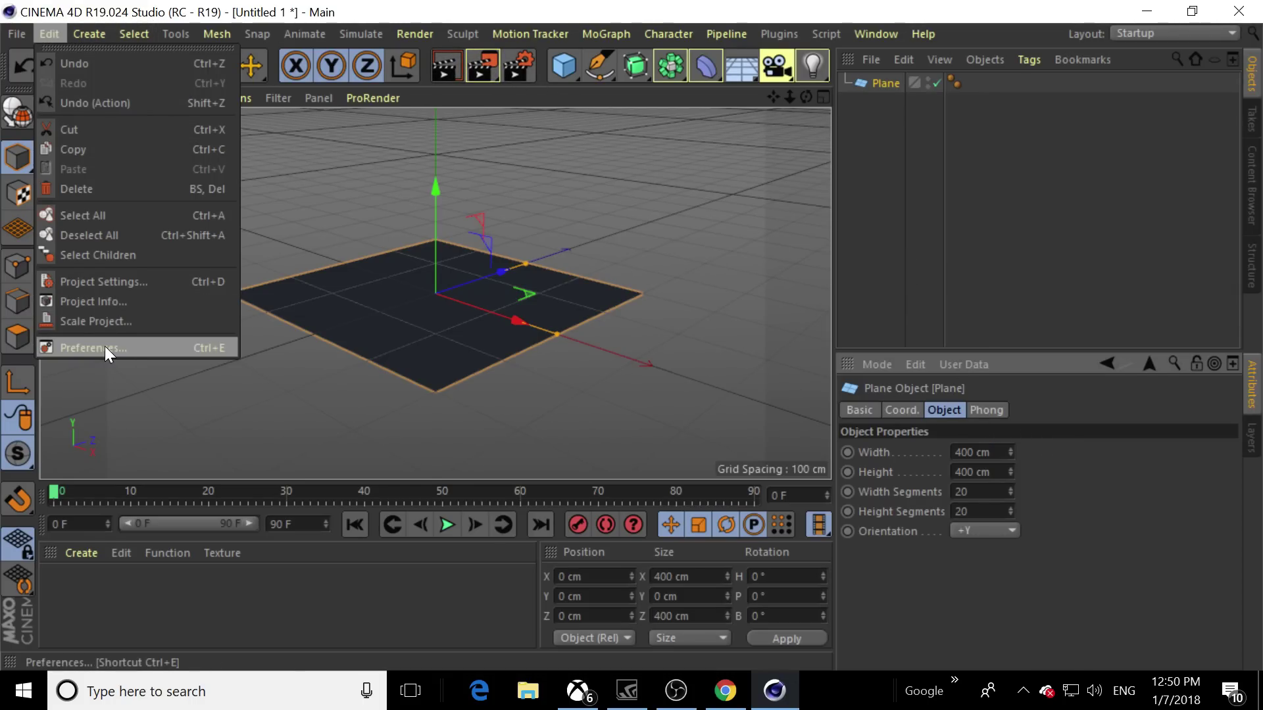
{"action": "left_click", "coordinate": [92, 283]}
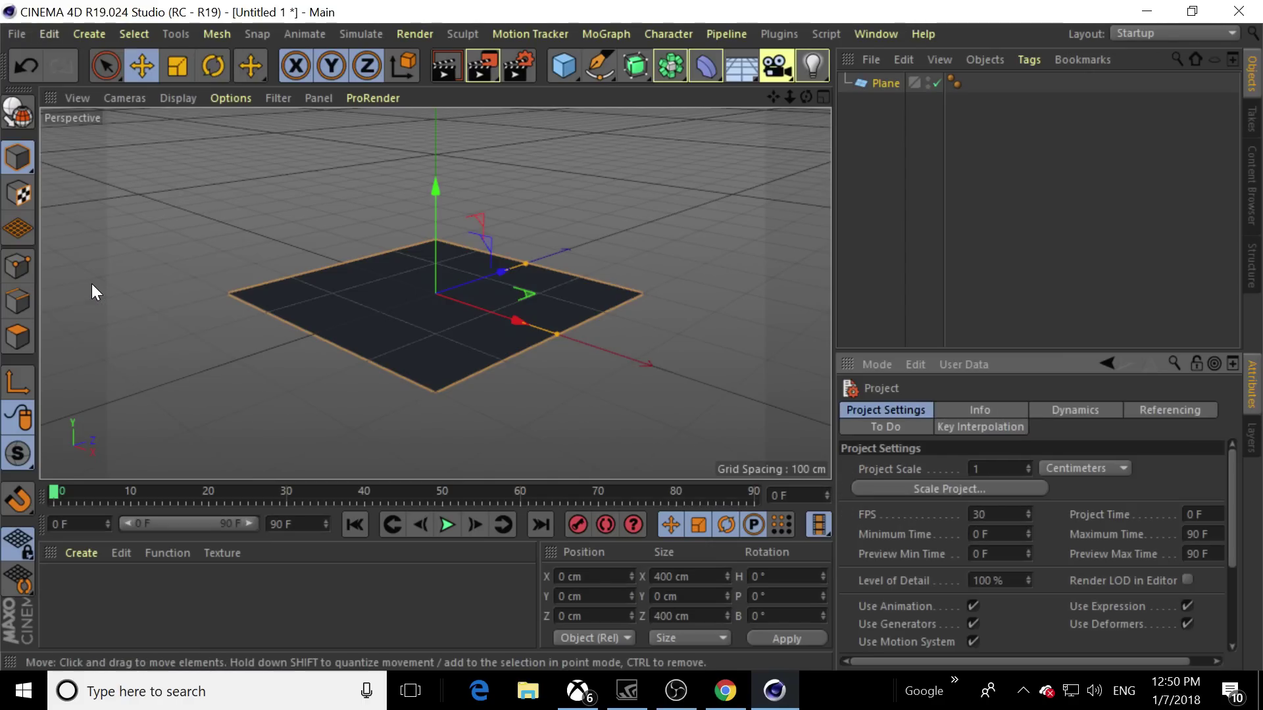
{"action": "left_click", "coordinate": [1087, 471]}
{"action": "left_click", "coordinate": [1066, 433]}
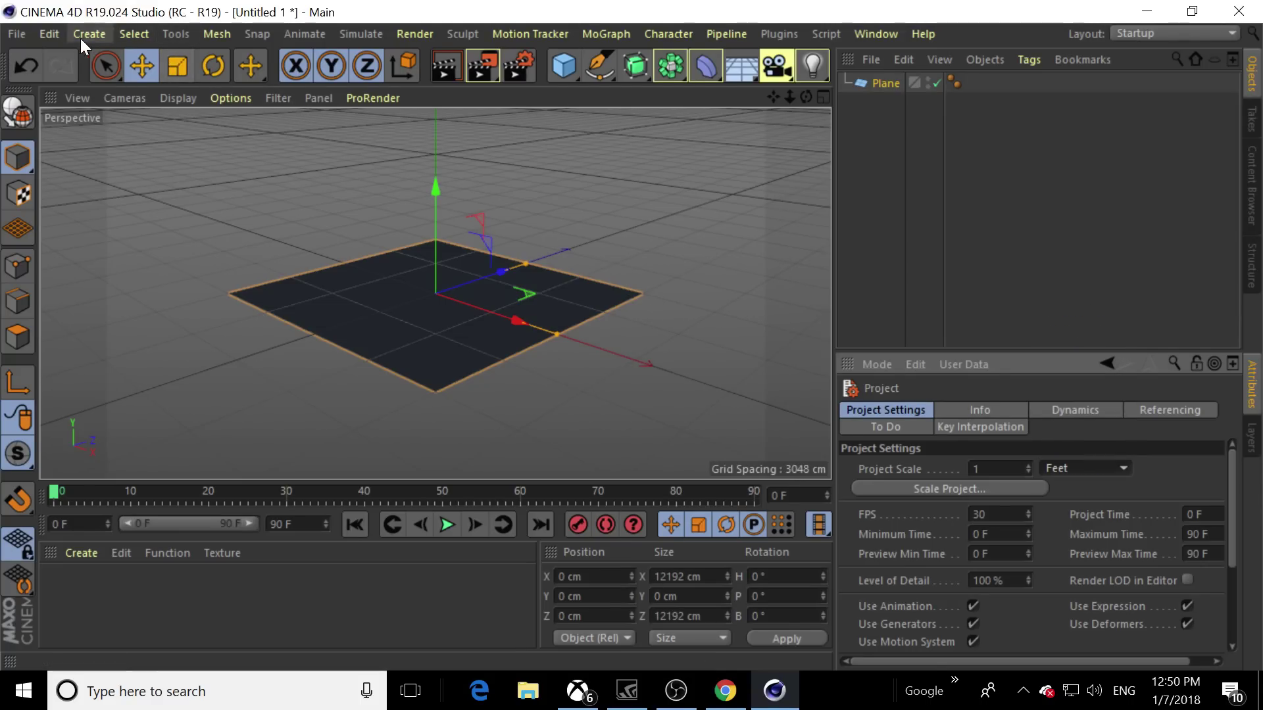
Set the unit display to Feet in the program preferences and close them
{"action": "left_click", "coordinate": [50, 33]}
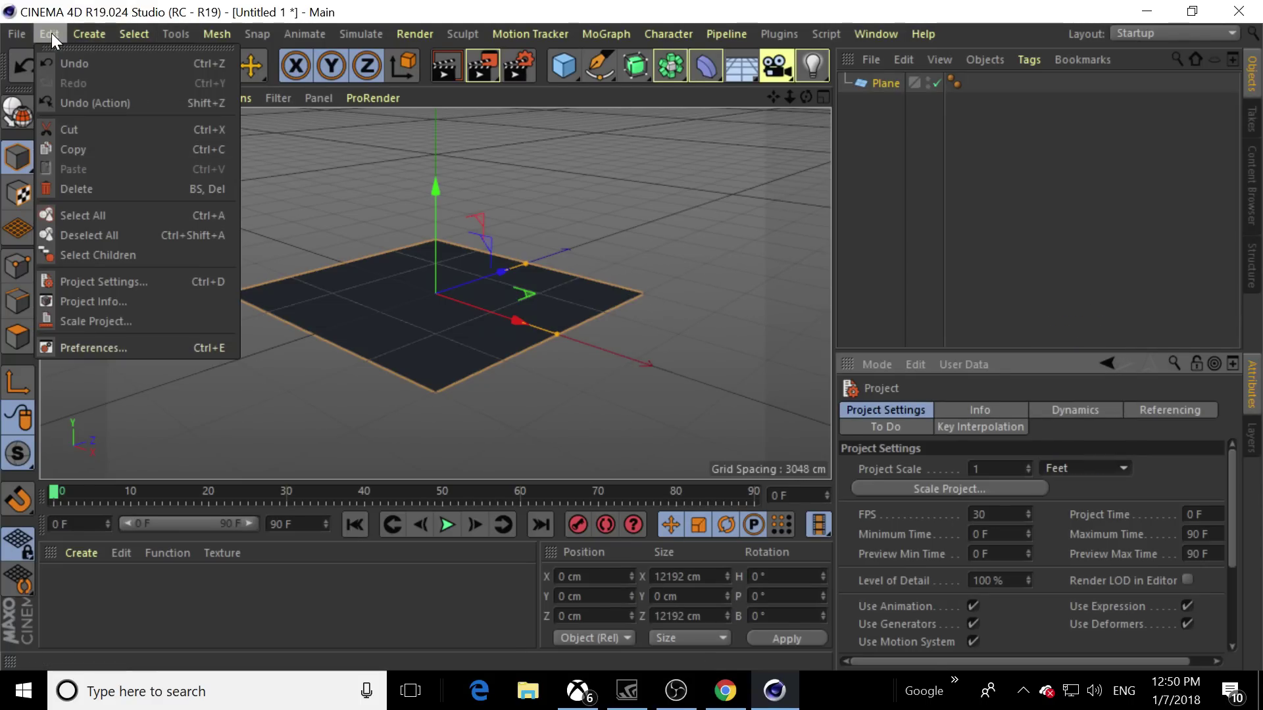
{"action": "left_click", "coordinate": [61, 347]}
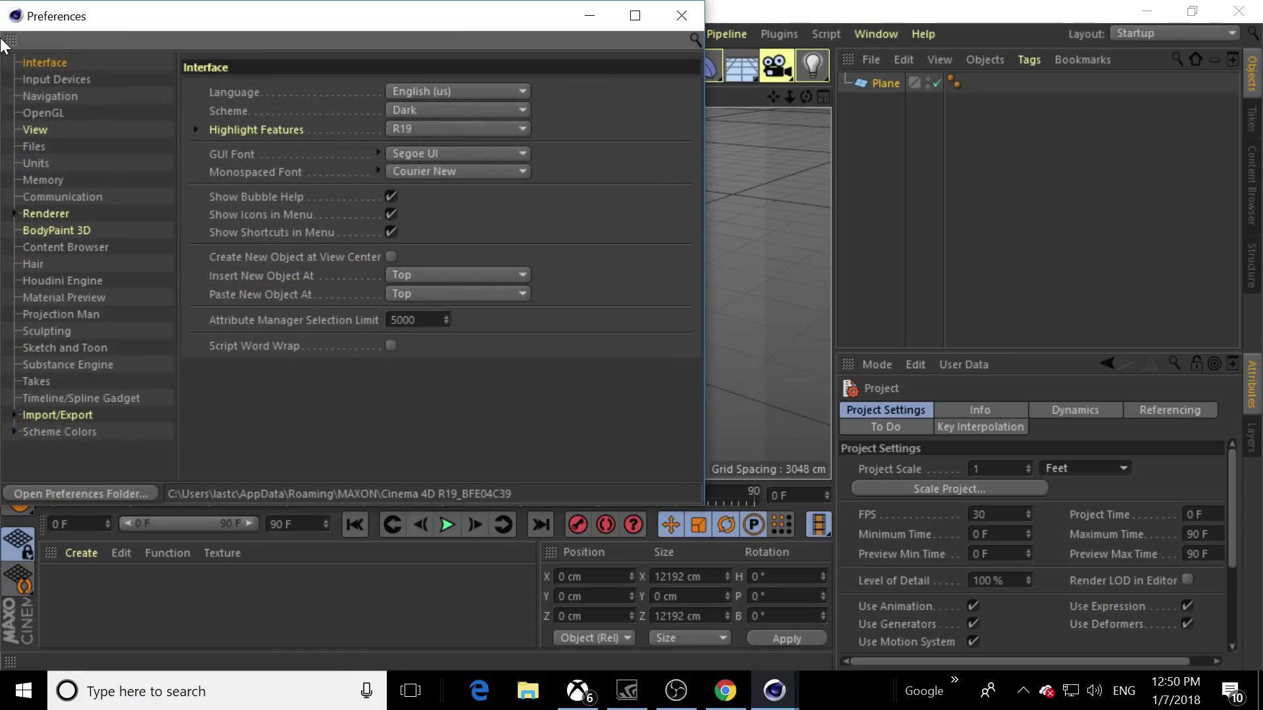
{"action": "left_click", "coordinate": [36, 162]}
{"action": "left_click", "coordinate": [50, 63]}
{"action": "left_click", "coordinate": [39, 164]}
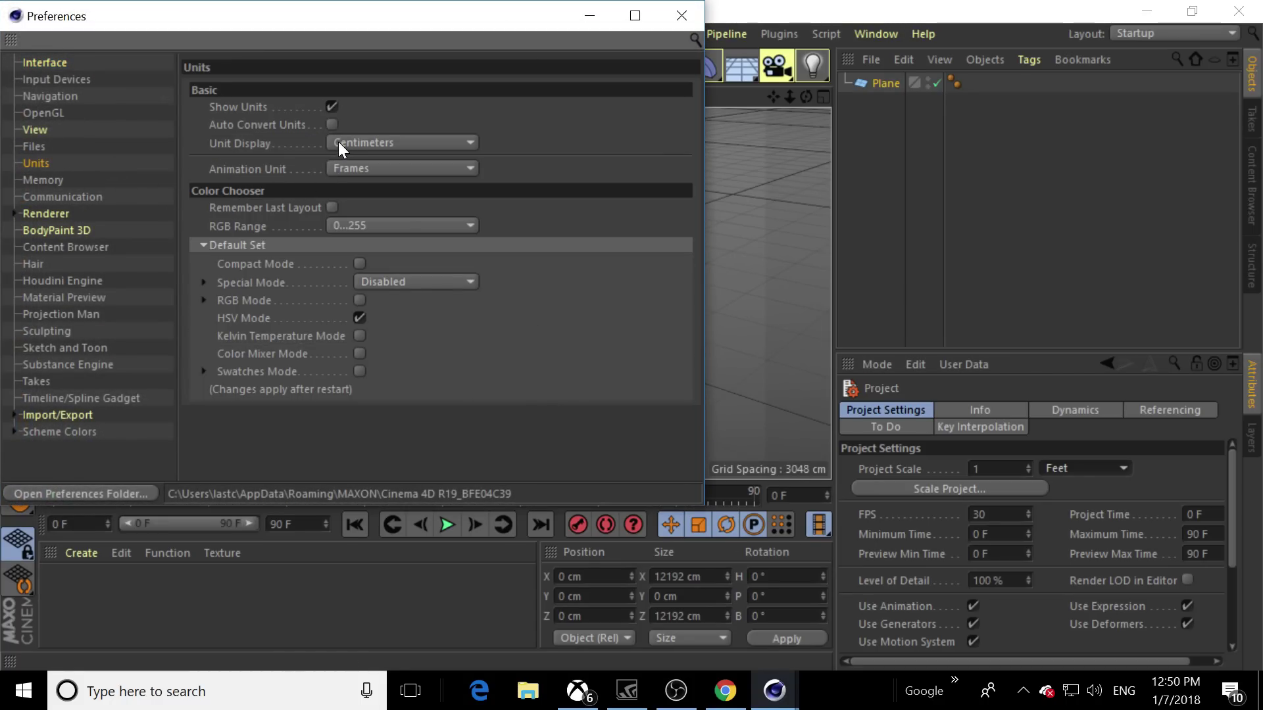
{"action": "left_click", "coordinate": [369, 141]}
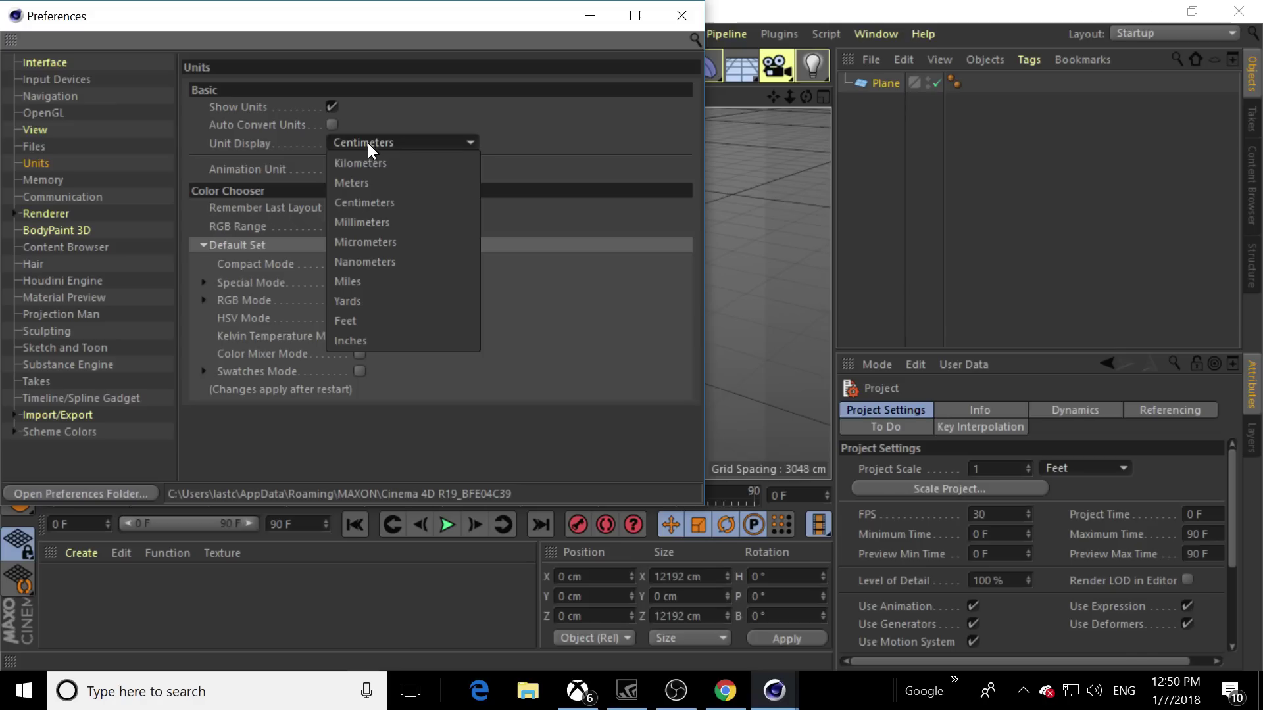
{"action": "left_click", "coordinate": [381, 319]}
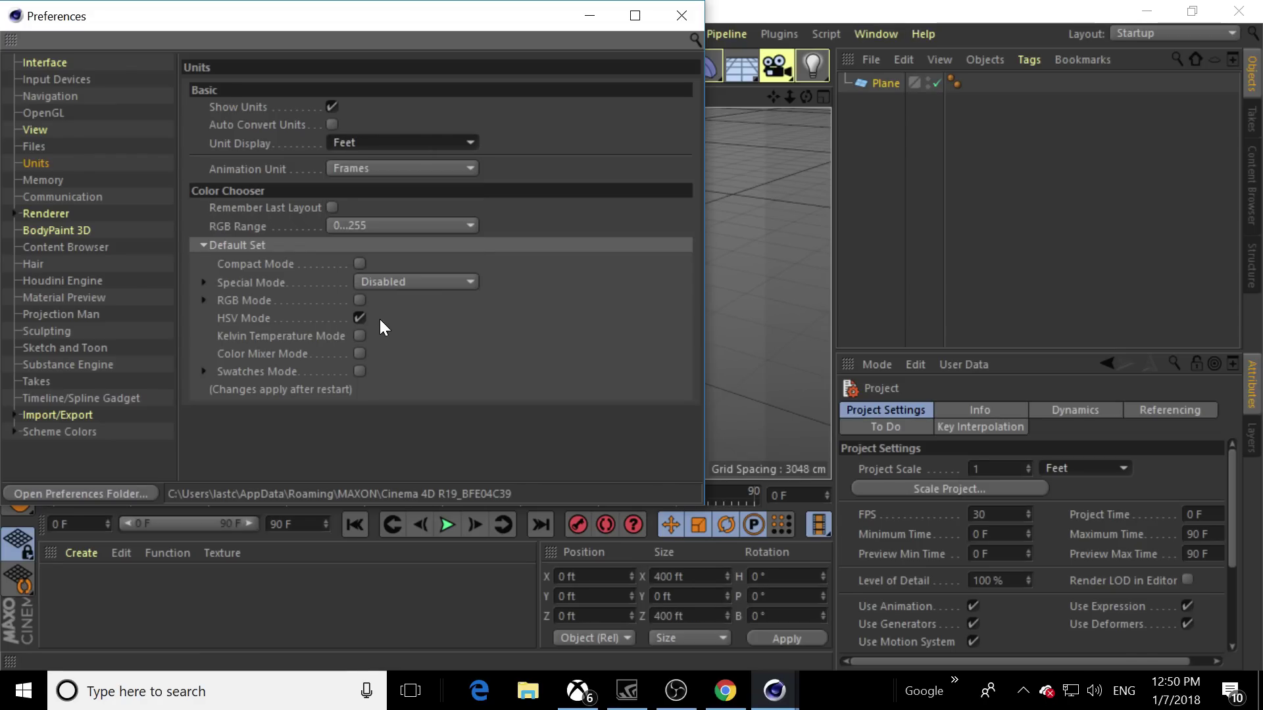
{"action": "left_click", "coordinate": [672, 17]}
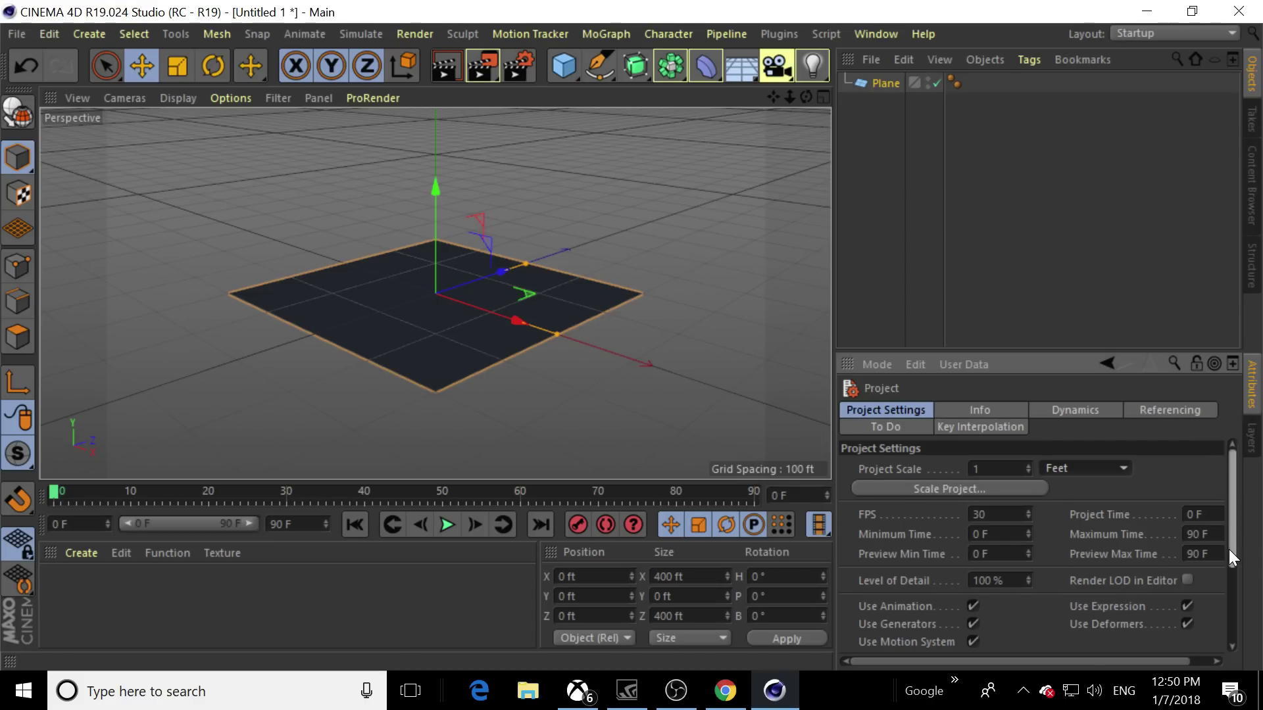
Switch to the four-view layout and show the Perspective viewport's background and world grid settings
{"action": "left_click_drag", "start_coordinate": [1229, 550], "coordinate": [1216, 436]}
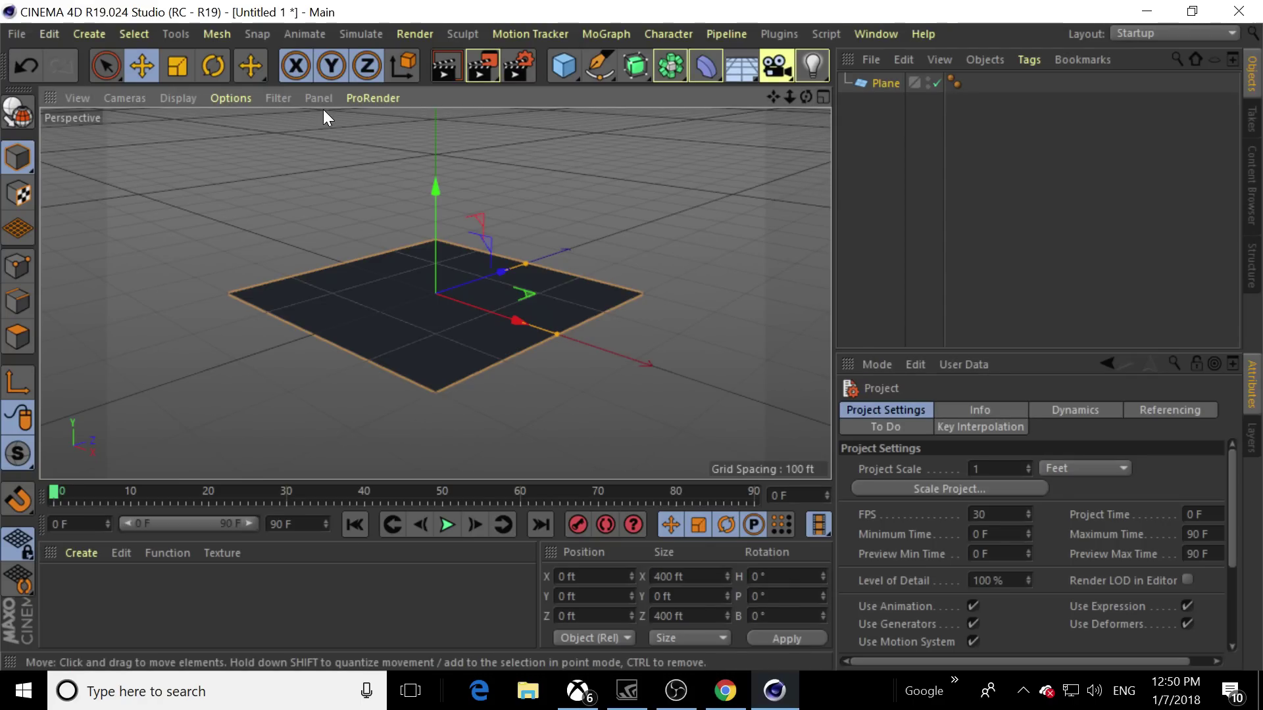
{"action": "left_click", "coordinate": [822, 98]}
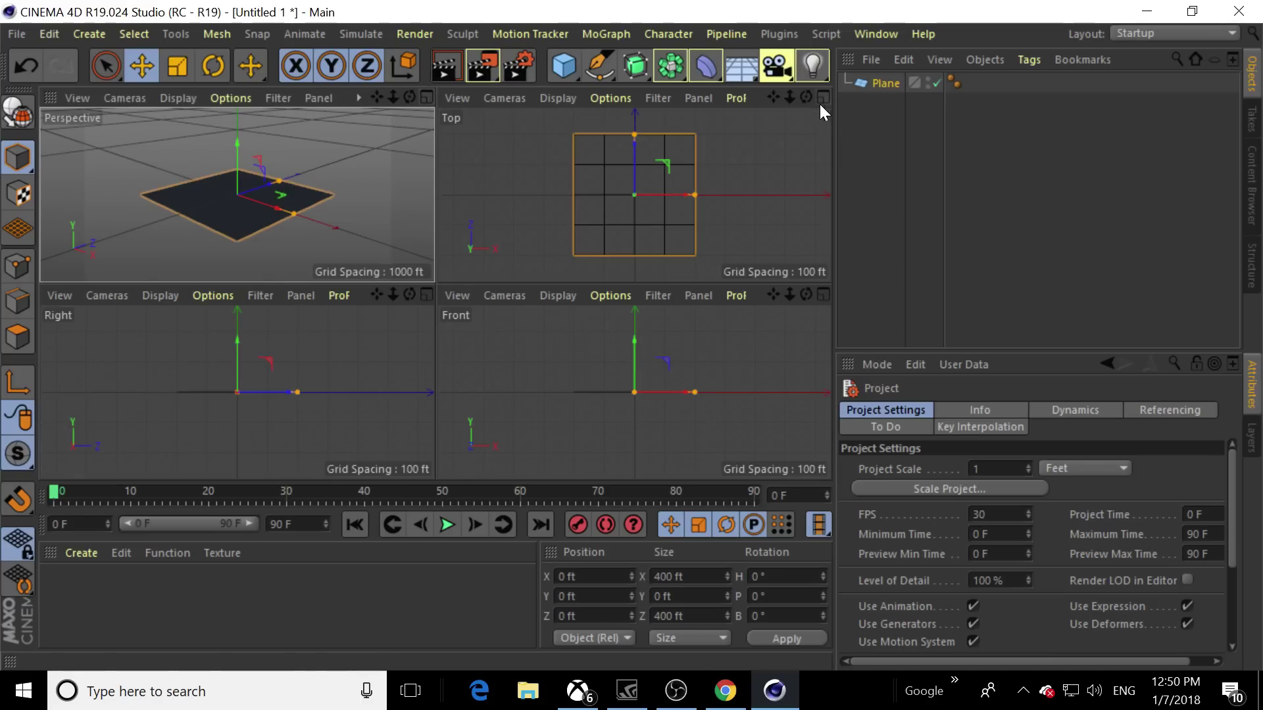
{"action": "left_click", "coordinate": [231, 99]}
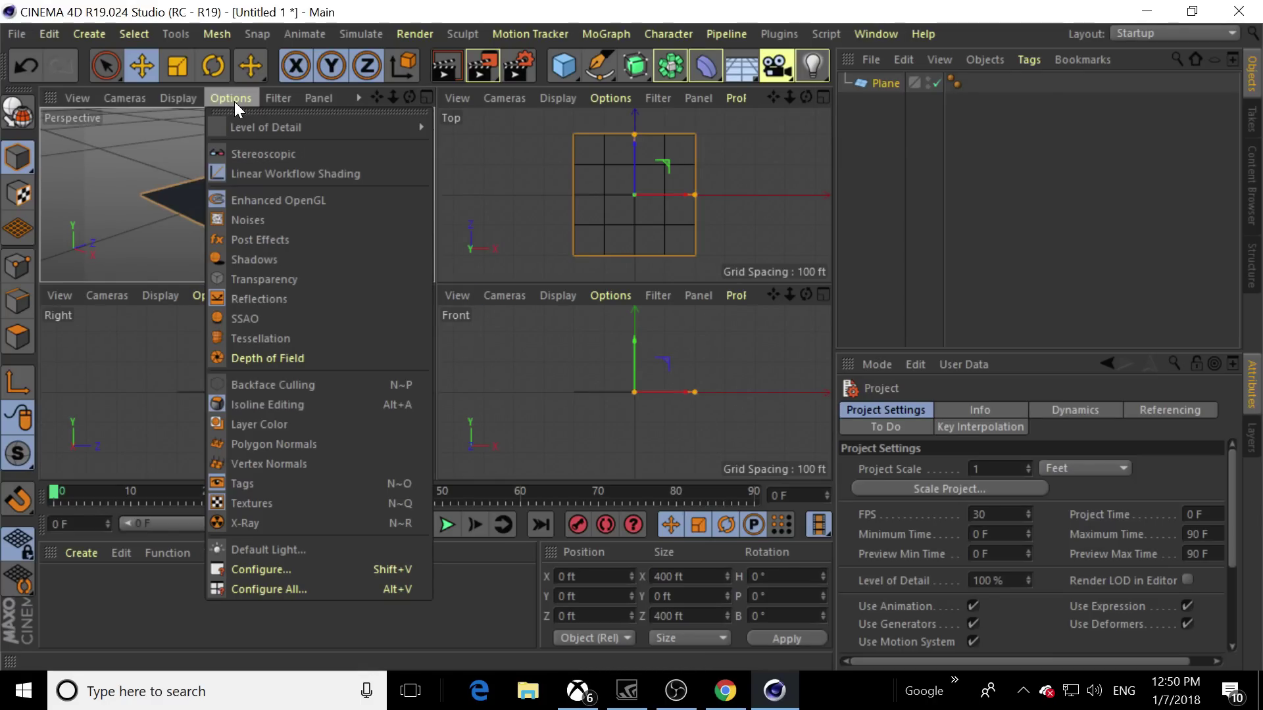
{"action": "left_click", "coordinate": [254, 572]}
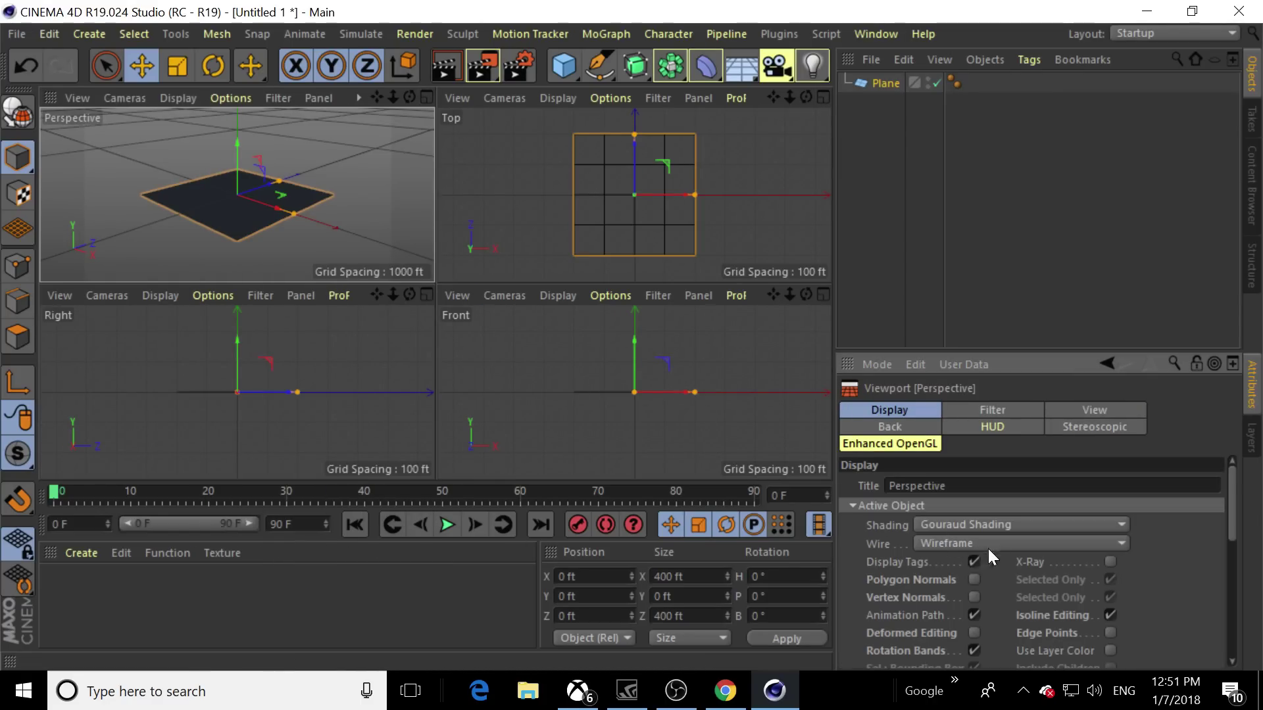
{"action": "left_click", "coordinate": [862, 425]}
{"action": "left_click_drag", "start_coordinate": [1234, 510], "coordinate": [1232, 573]}
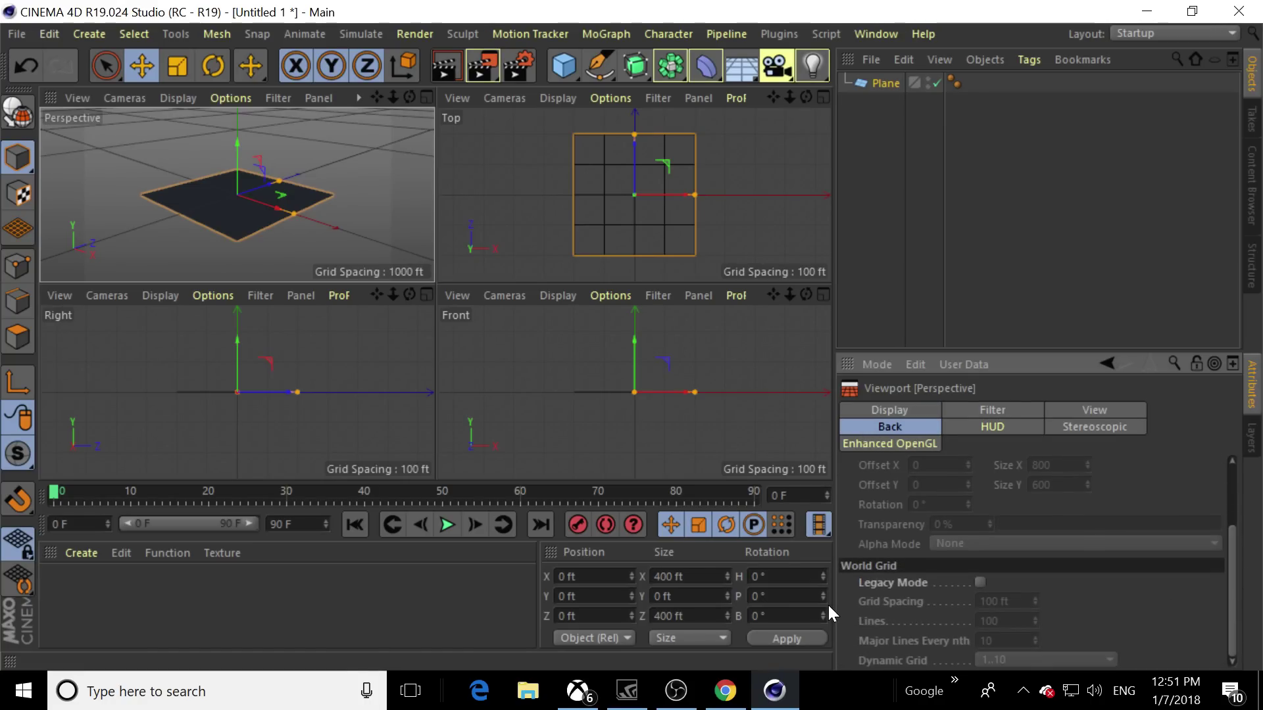
Enable Legacy Mode for the world grid of the Perspective viewport in the four-view layout
{"action": "left_click", "coordinate": [430, 97]}
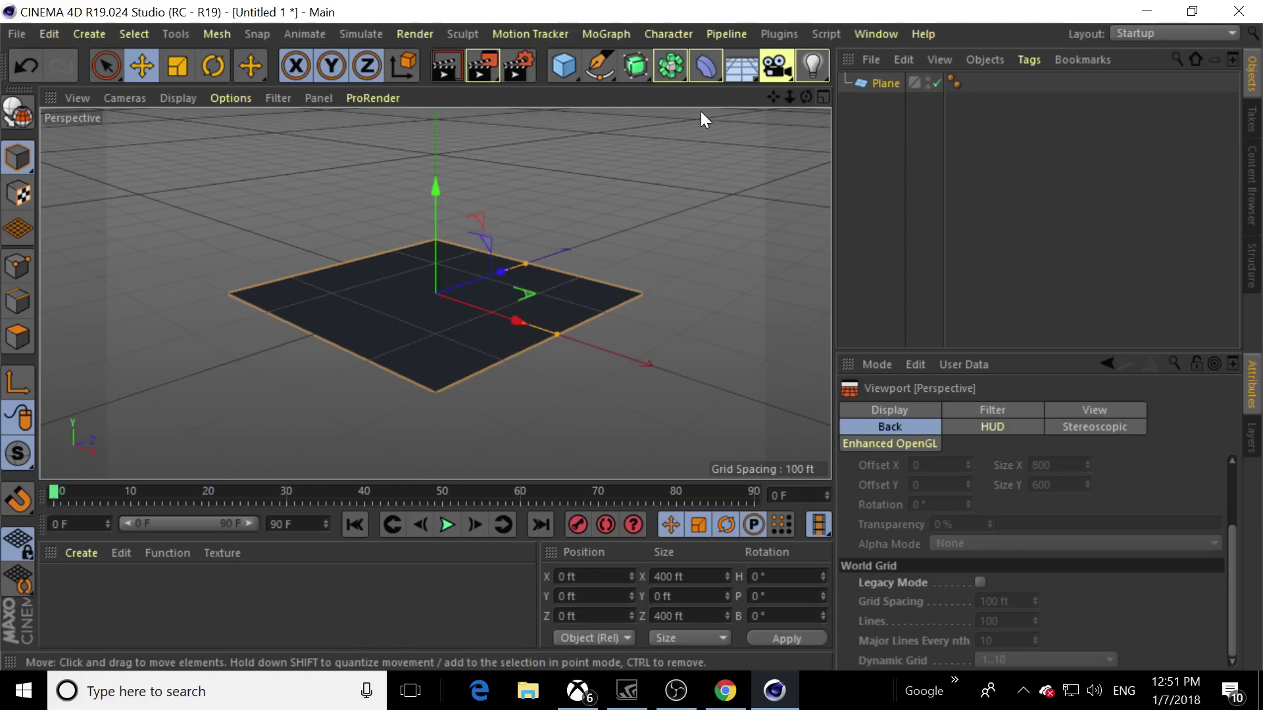
{"action": "left_click", "coordinate": [823, 97]}
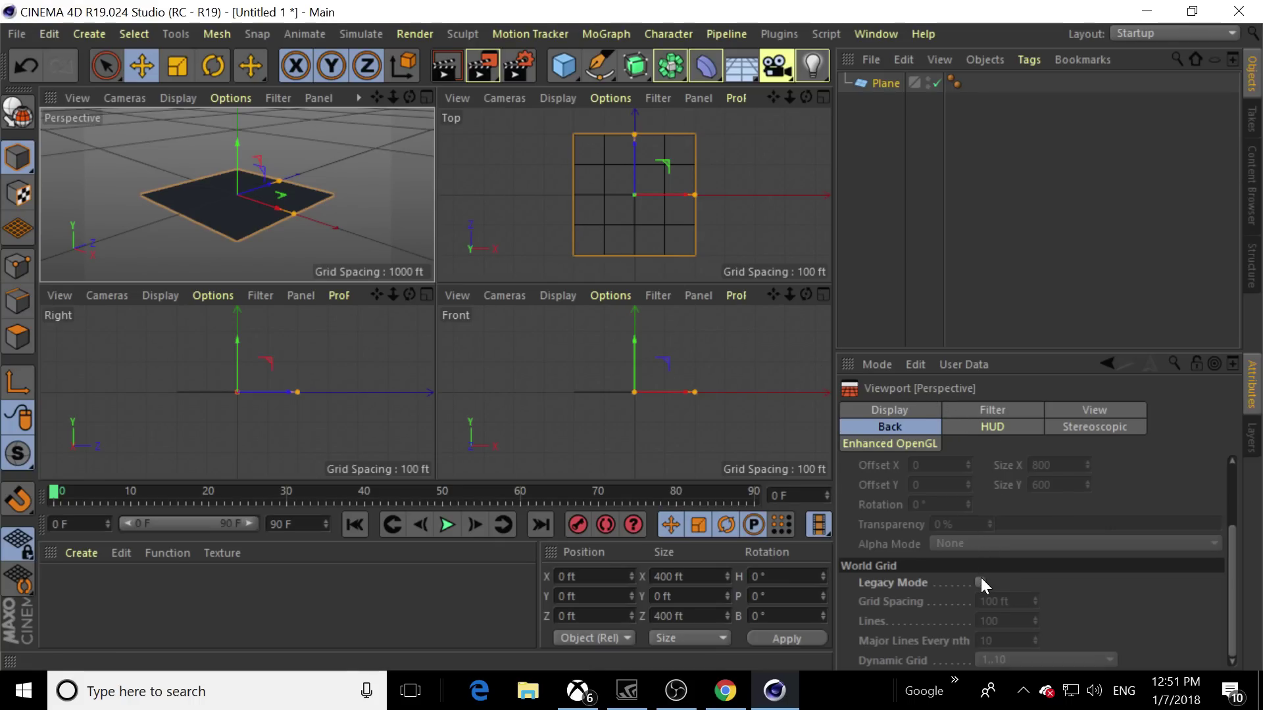
{"action": "left_click", "coordinate": [217, 97]}
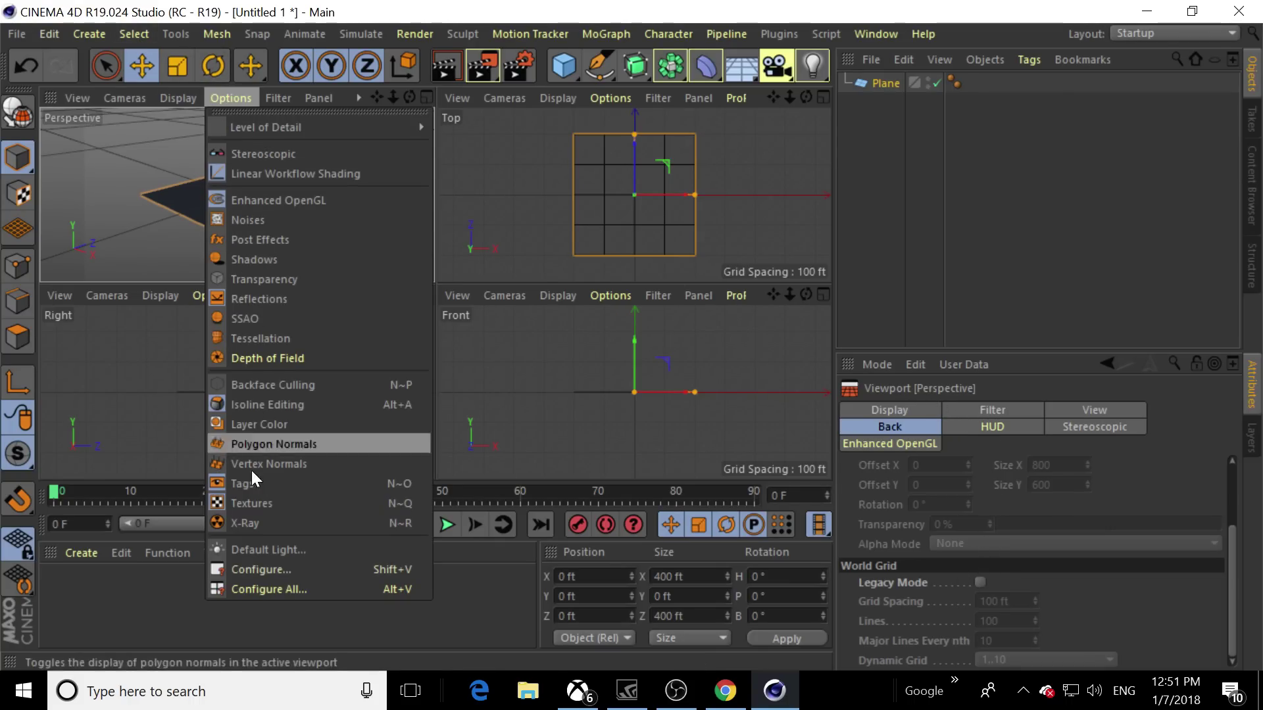
{"action": "left_click", "coordinate": [247, 578]}
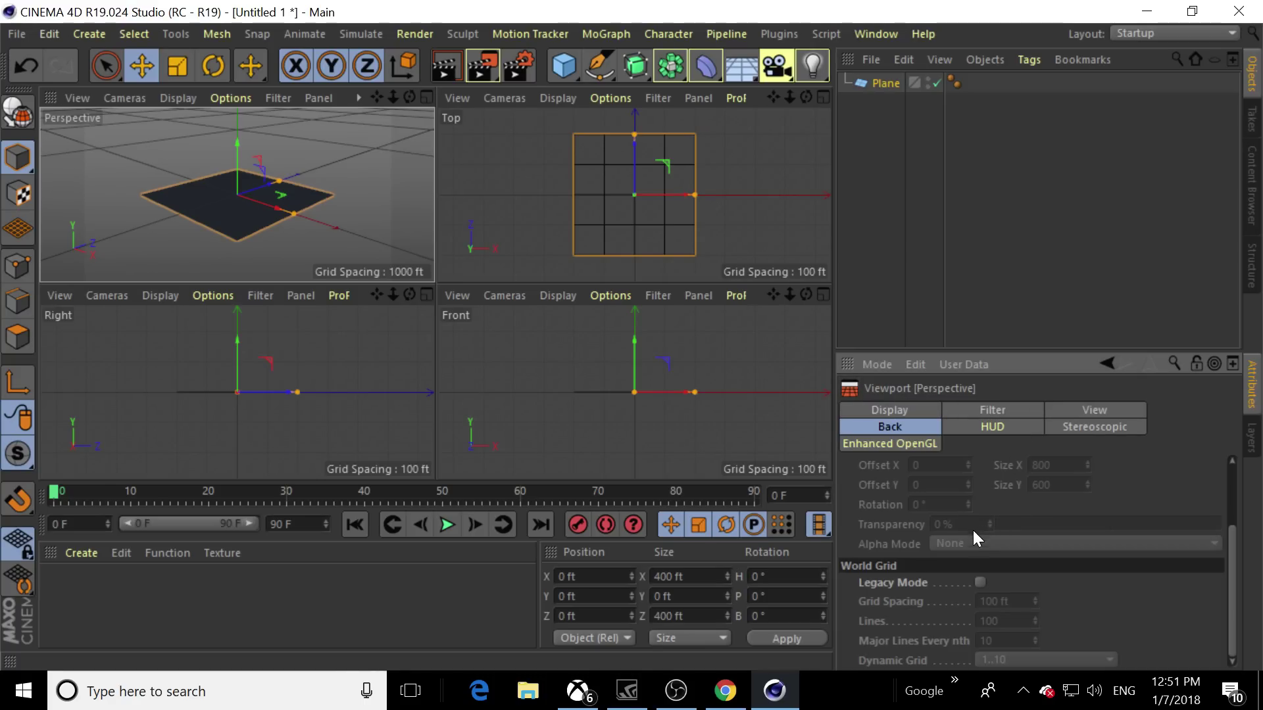
{"action": "left_click", "coordinate": [980, 582]}
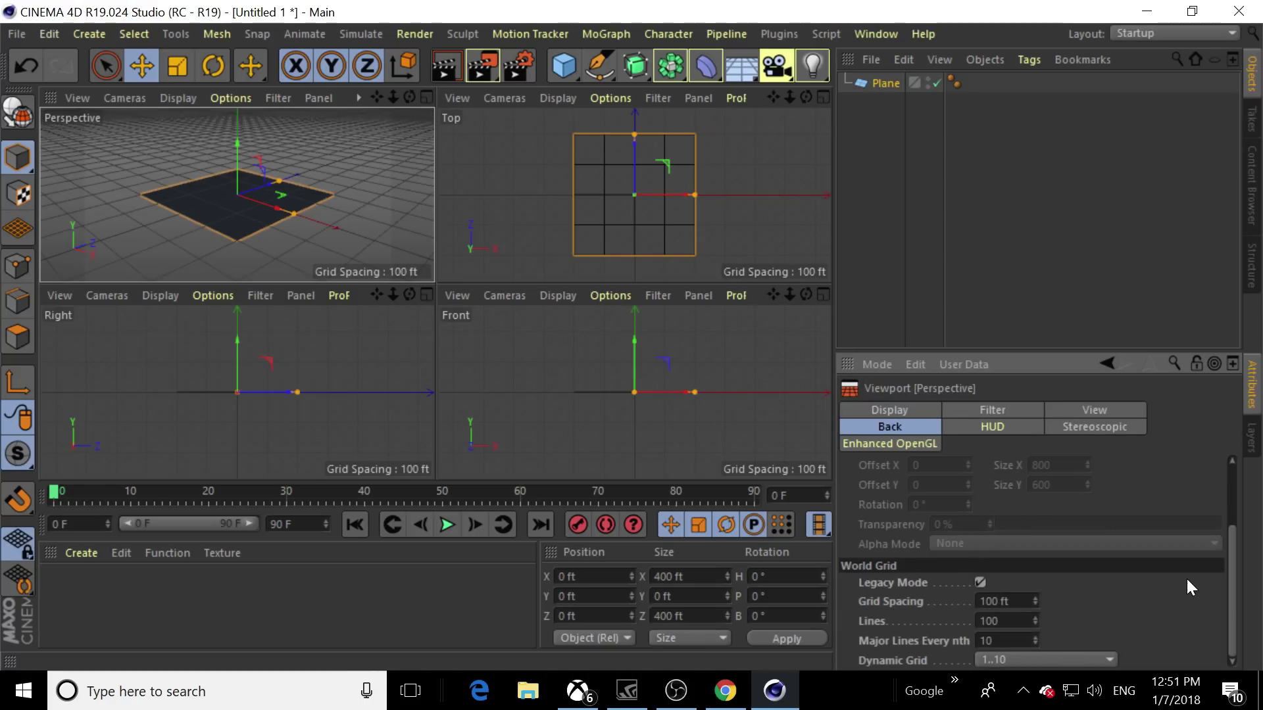
Check the world grid settings of the individual viewports and return to the Perspective viewport's world grid configuration
{"action": "left_click", "coordinate": [530, 197]}
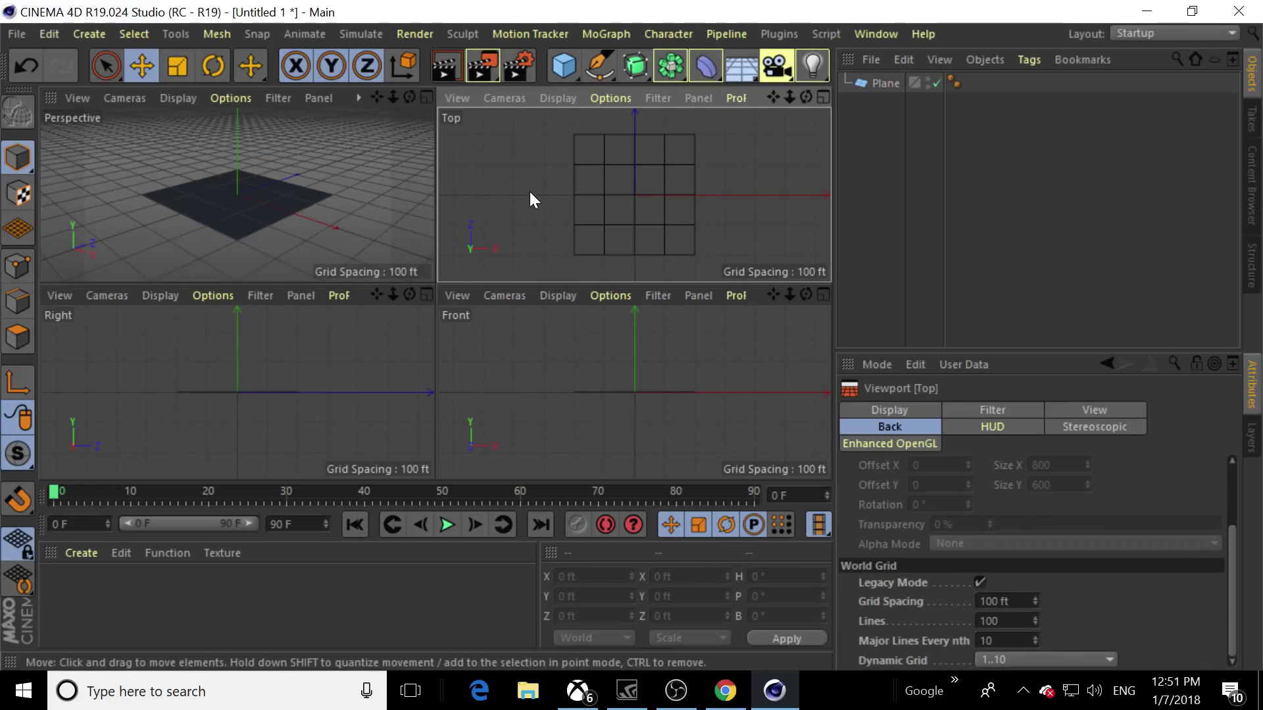
{"action": "left_click", "coordinate": [555, 365]}
{"action": "left_click", "coordinate": [270, 409]}
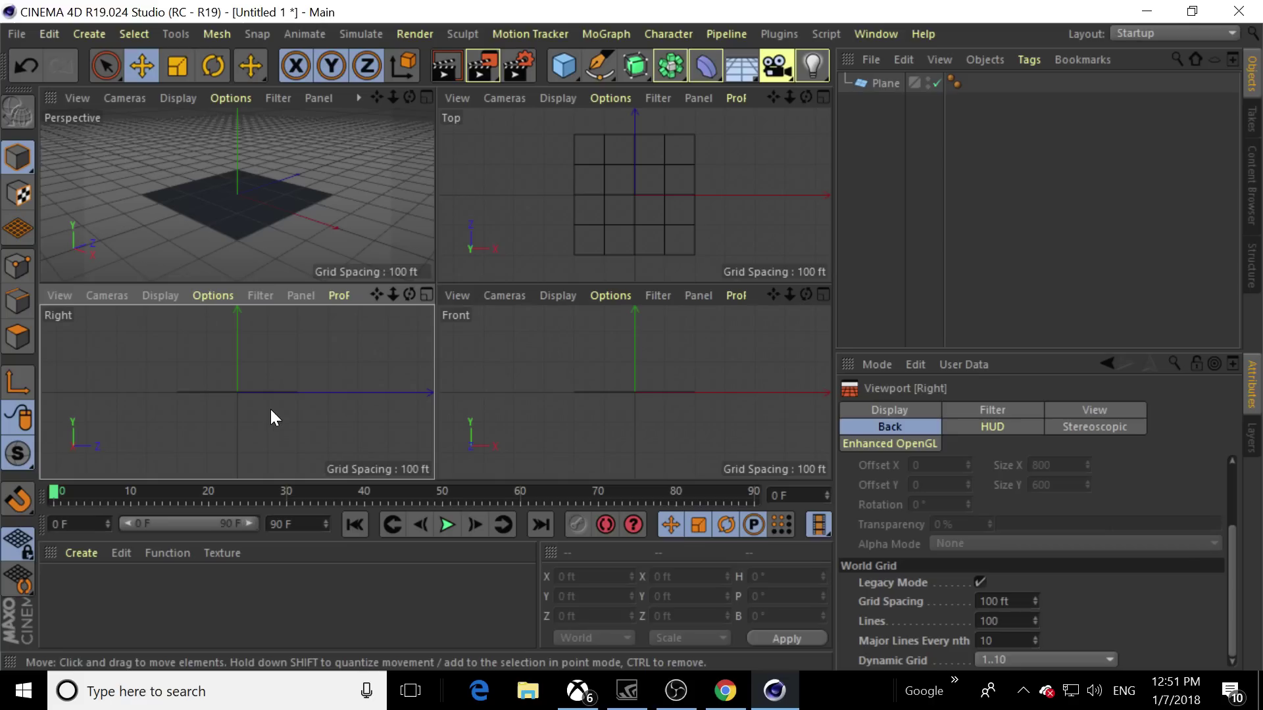
{"action": "left_click", "coordinate": [271, 211]}
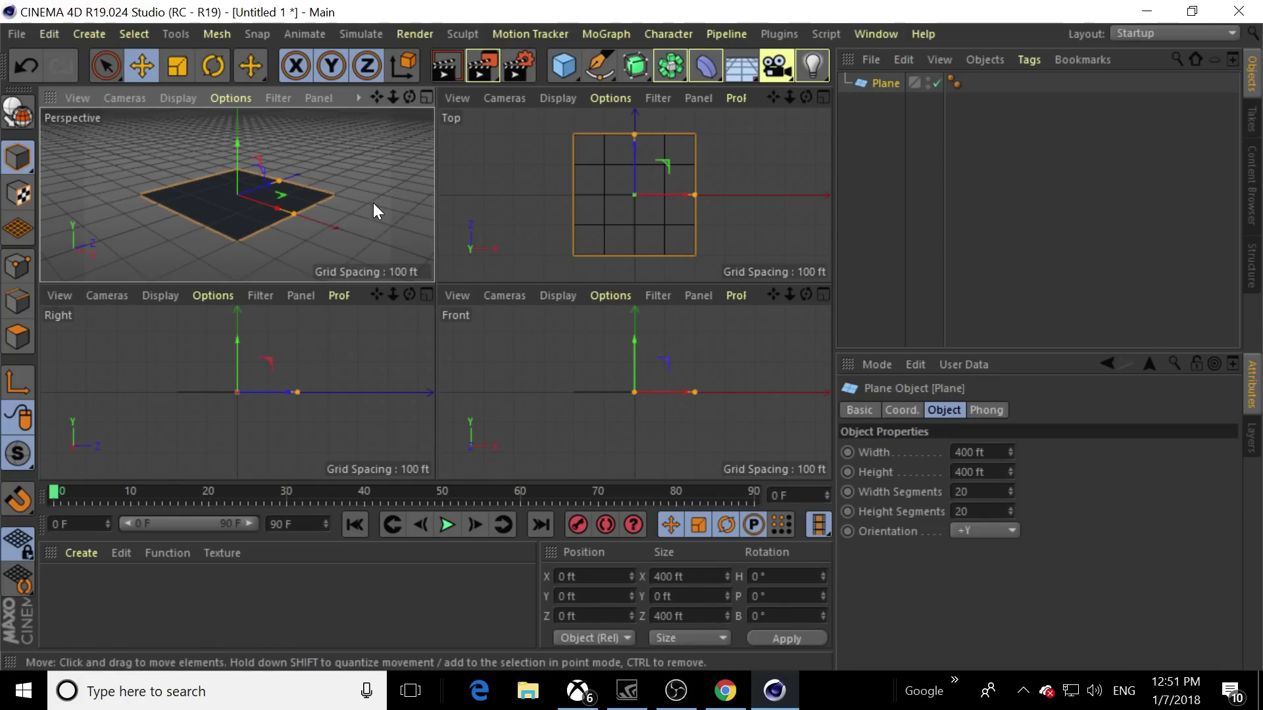
{"action": "left_click", "coordinate": [219, 100]}
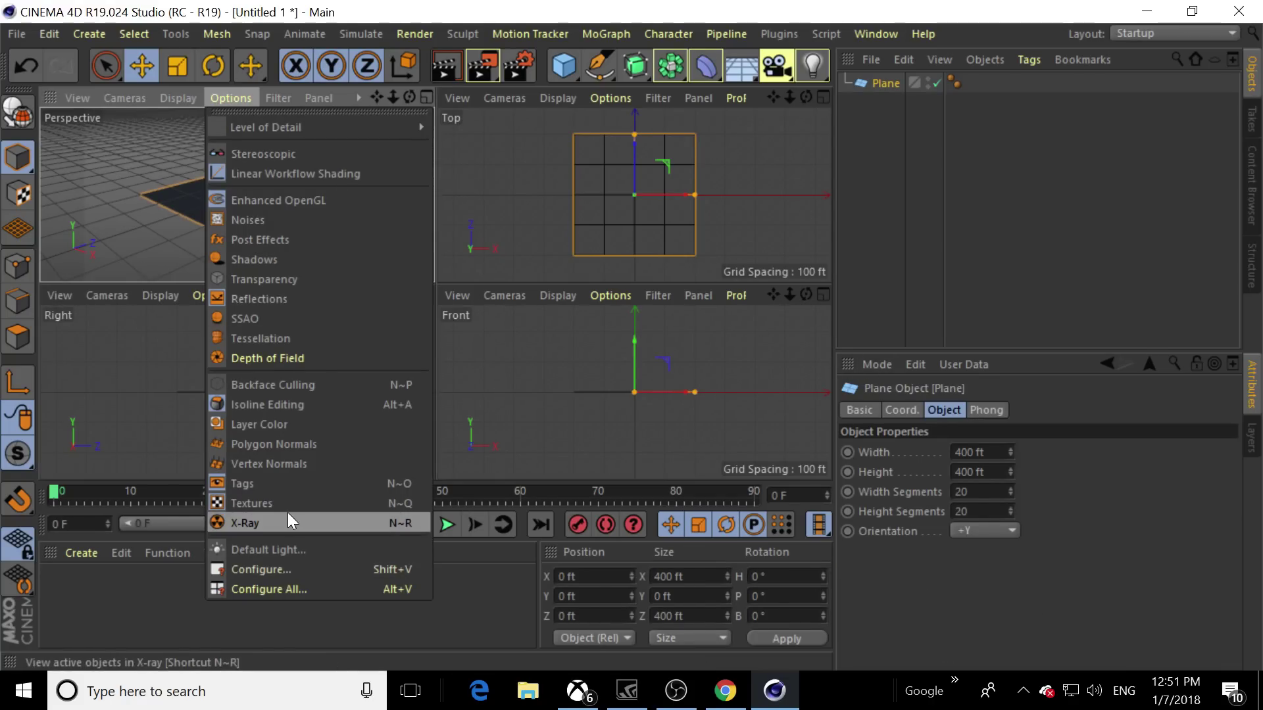
{"action": "left_click", "coordinate": [283, 570]}
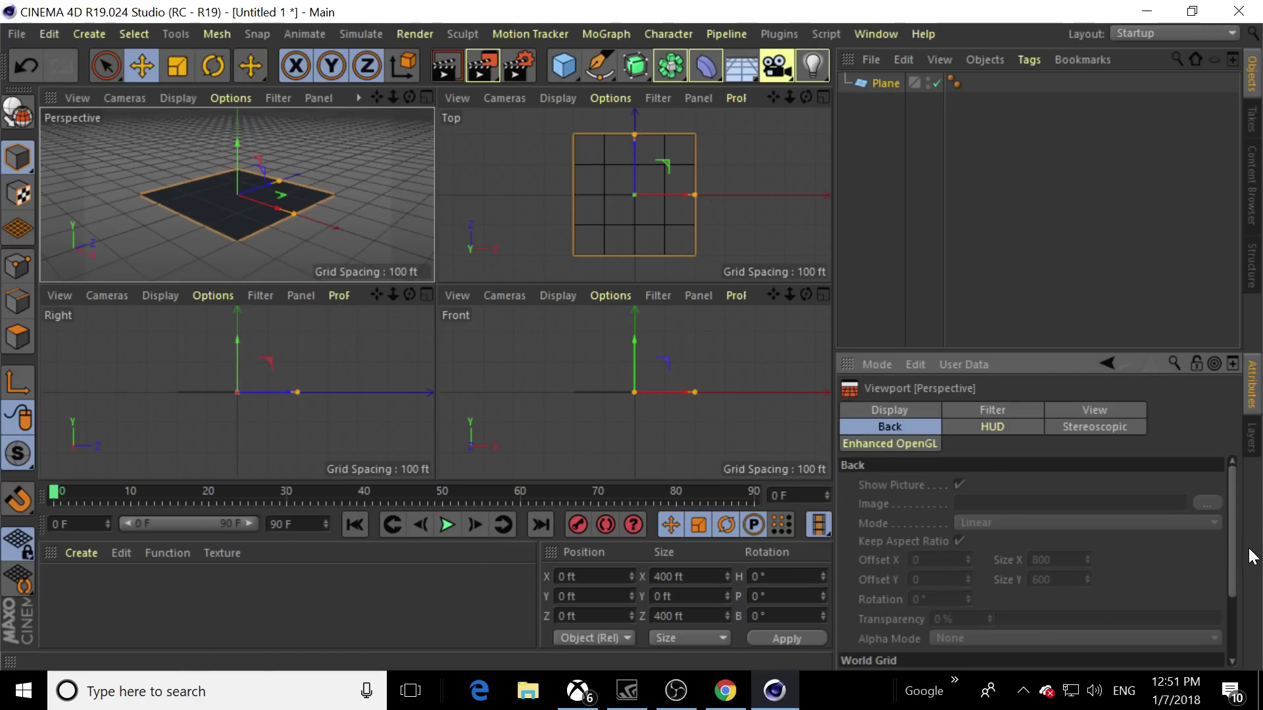
{"action": "left_click_drag", "start_coordinate": [1232, 552], "coordinate": [1224, 629]}
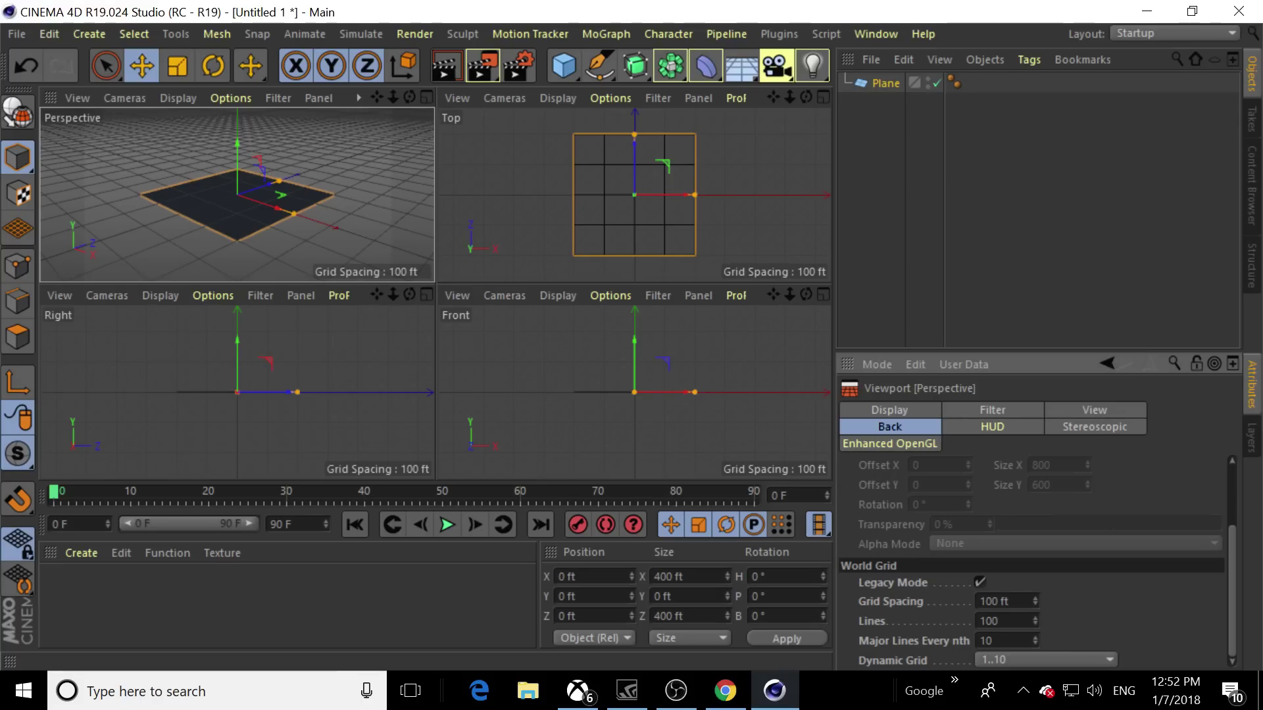
Switch to the Epic Games Launcher and show the Vault section of the Unreal Engine library
{"action": "left_click", "coordinate": [269, 691]}
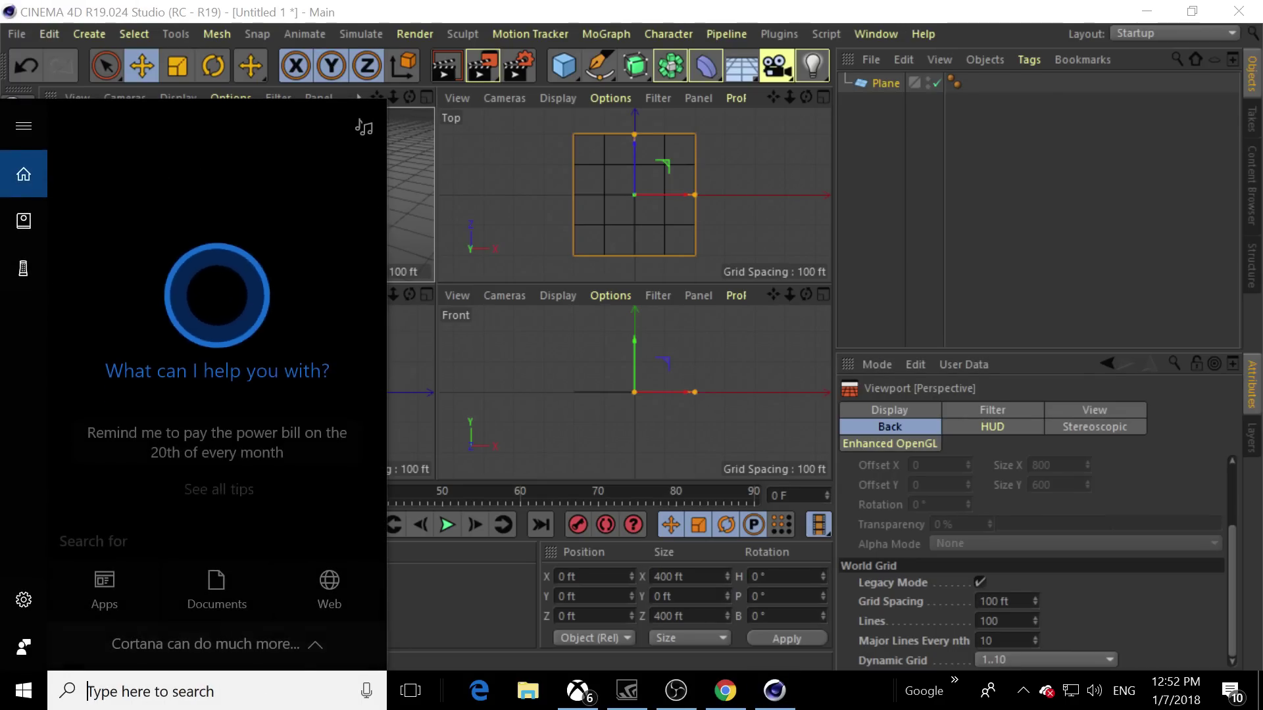
{"action": "type", "text": "unr"}
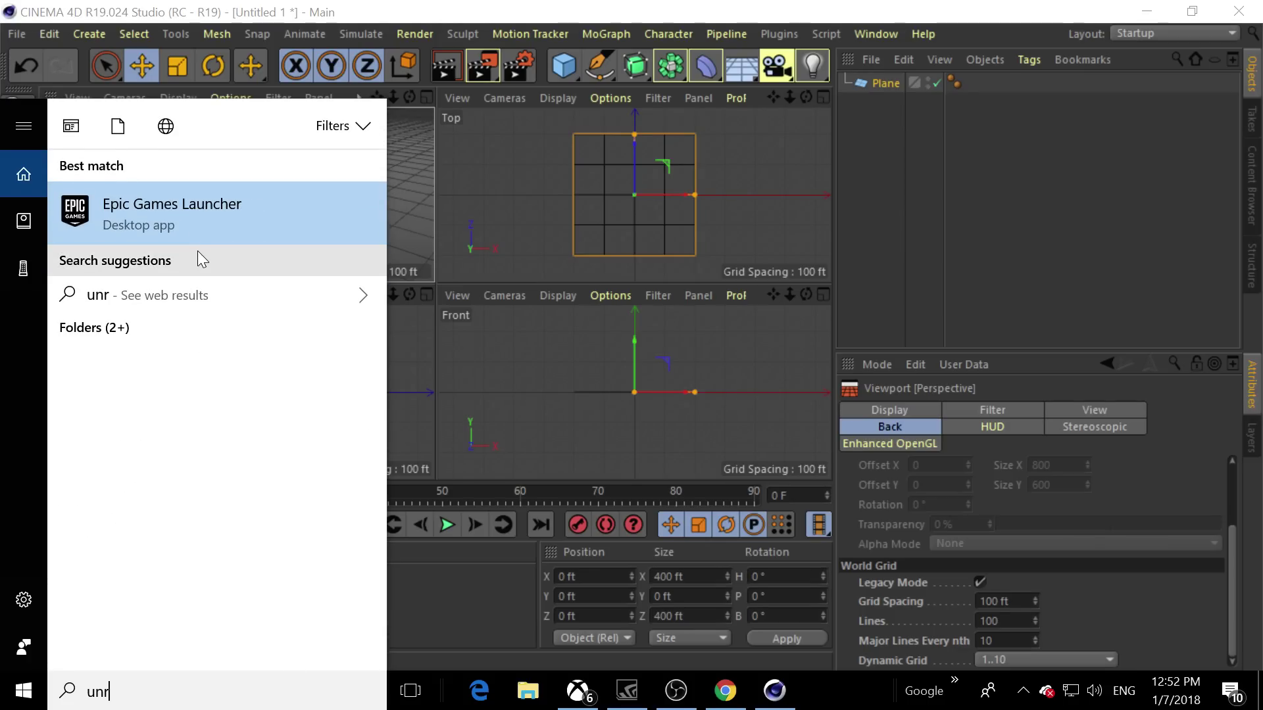
{"action": "left_click", "coordinate": [182, 211]}
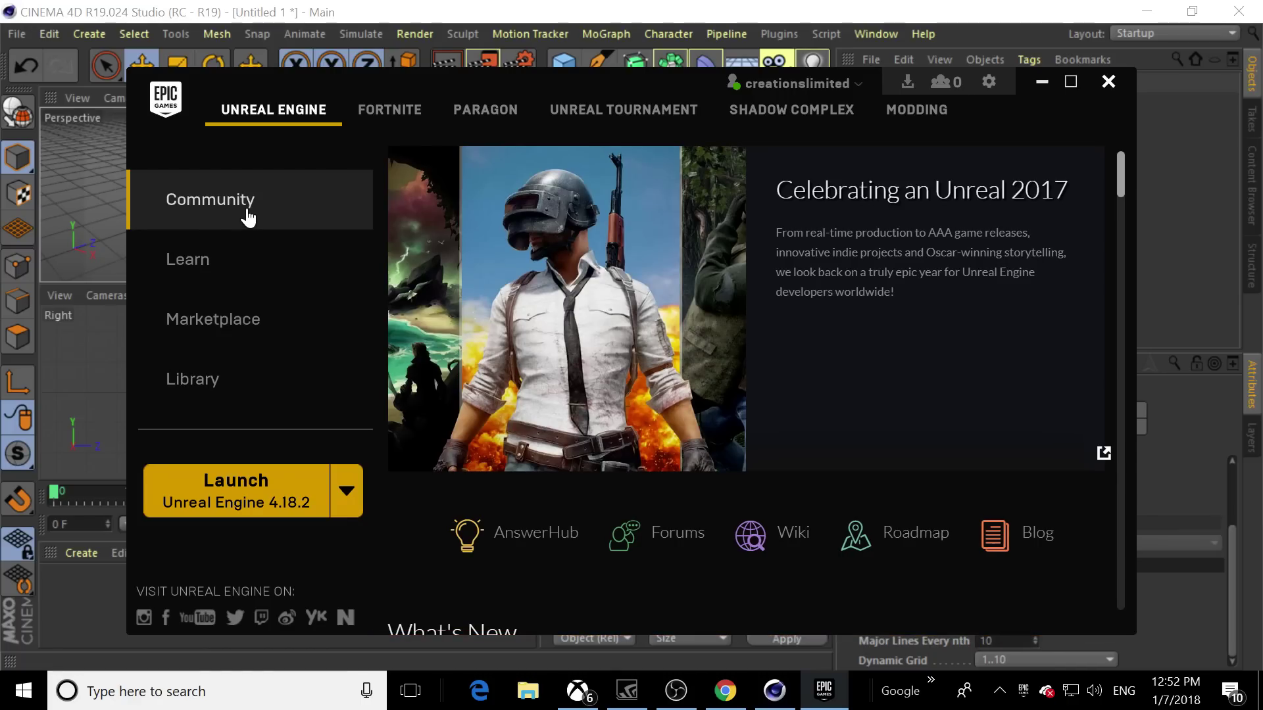
{"action": "left_click", "coordinate": [262, 395]}
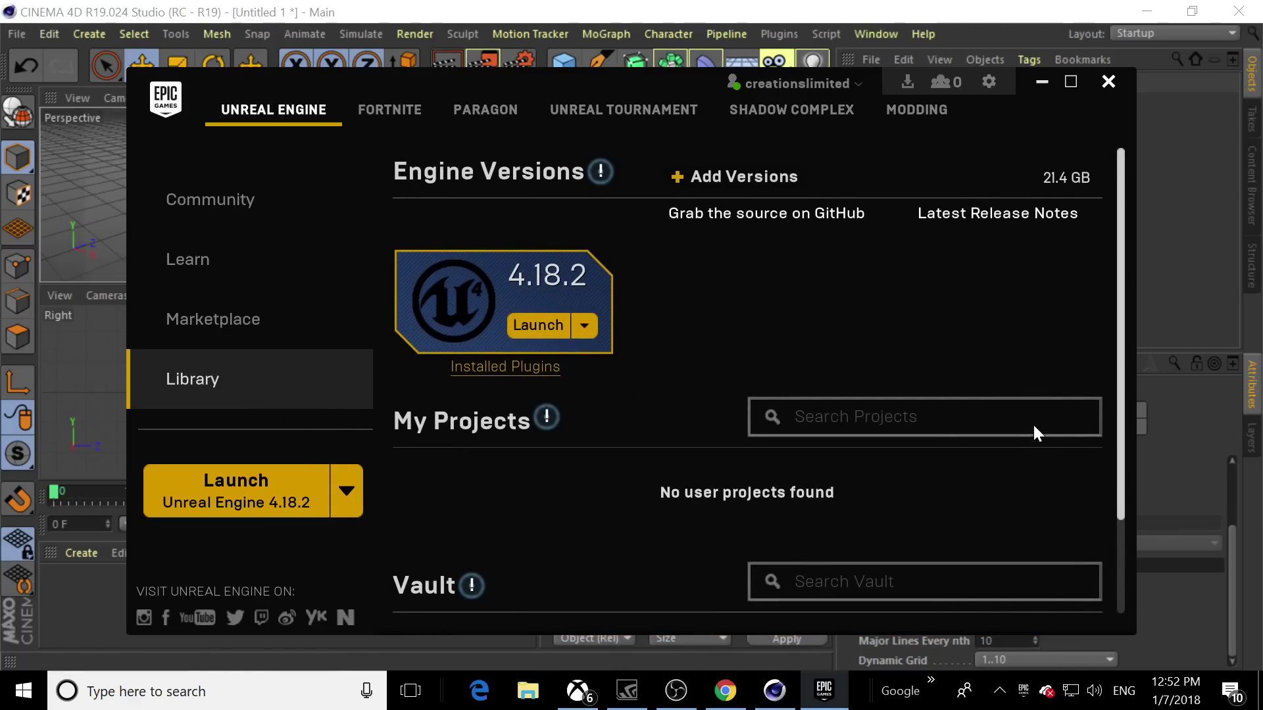
{"action": "left_click_drag", "start_coordinate": [1123, 440], "coordinate": [1123, 563]}
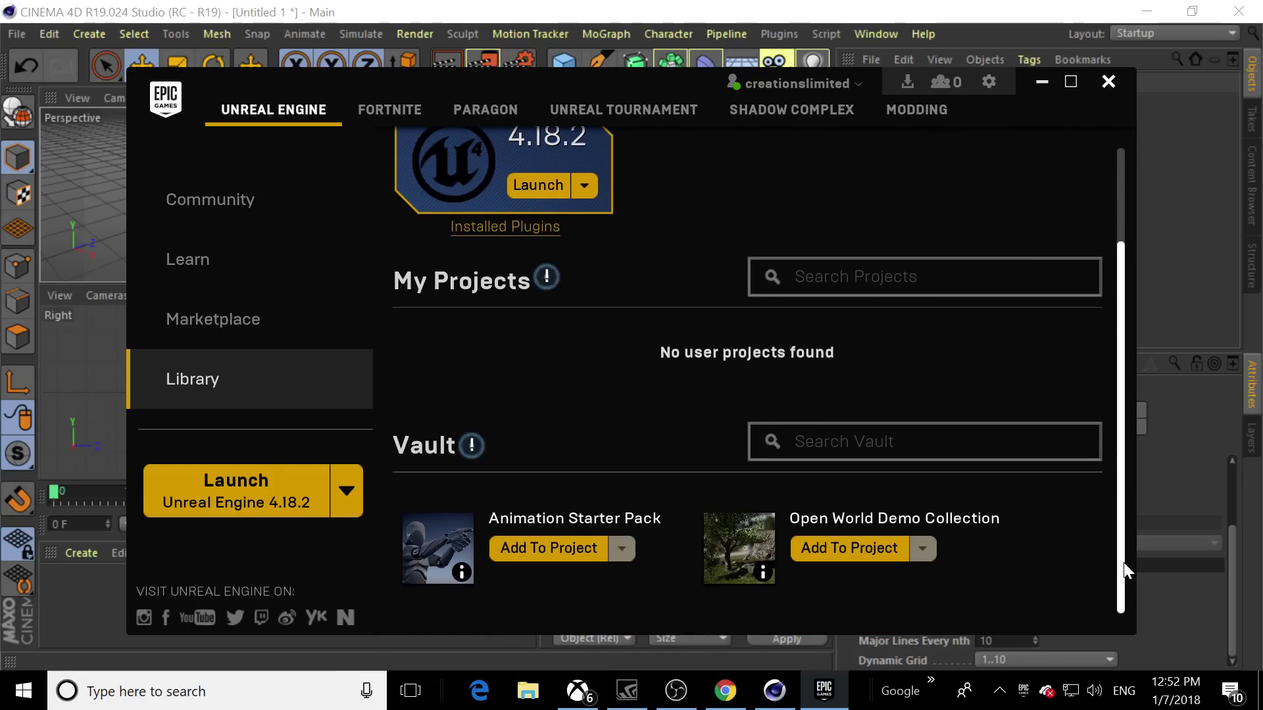
Try to add the Open World Demo Collection from the Vault to a project
{"action": "left_click", "coordinate": [833, 557]}
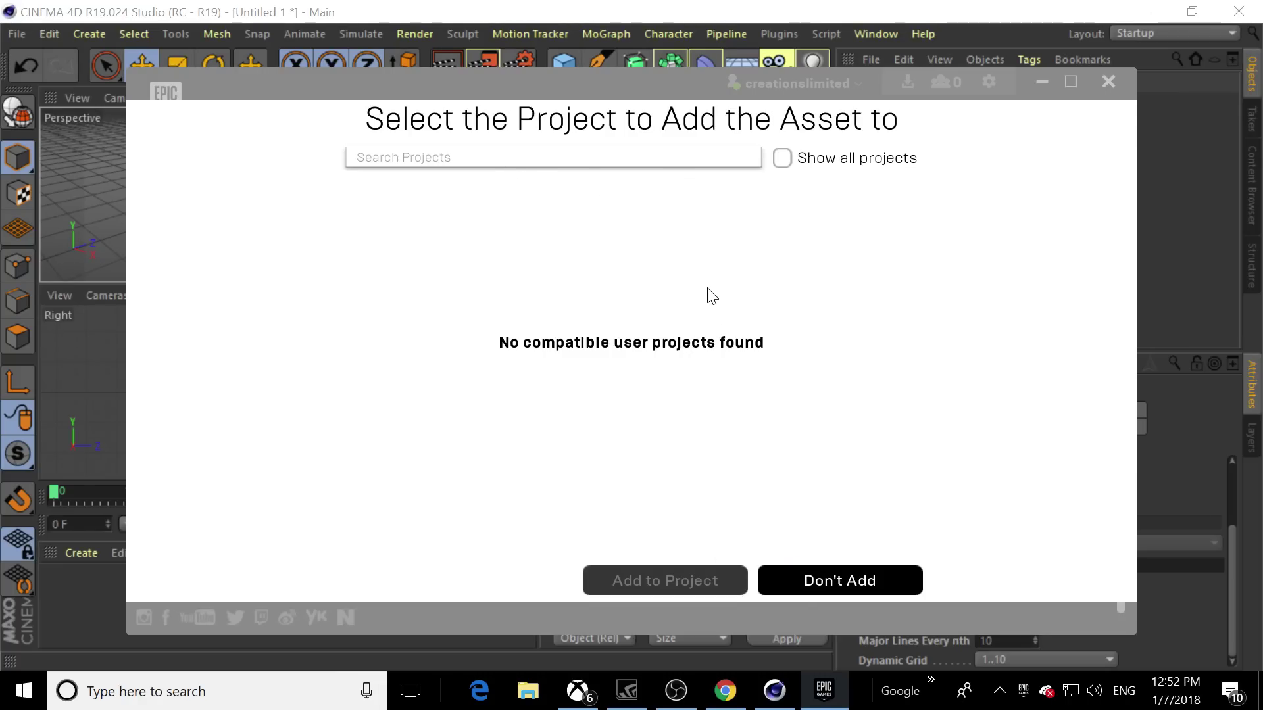
{"action": "left_click", "coordinate": [820, 578]}
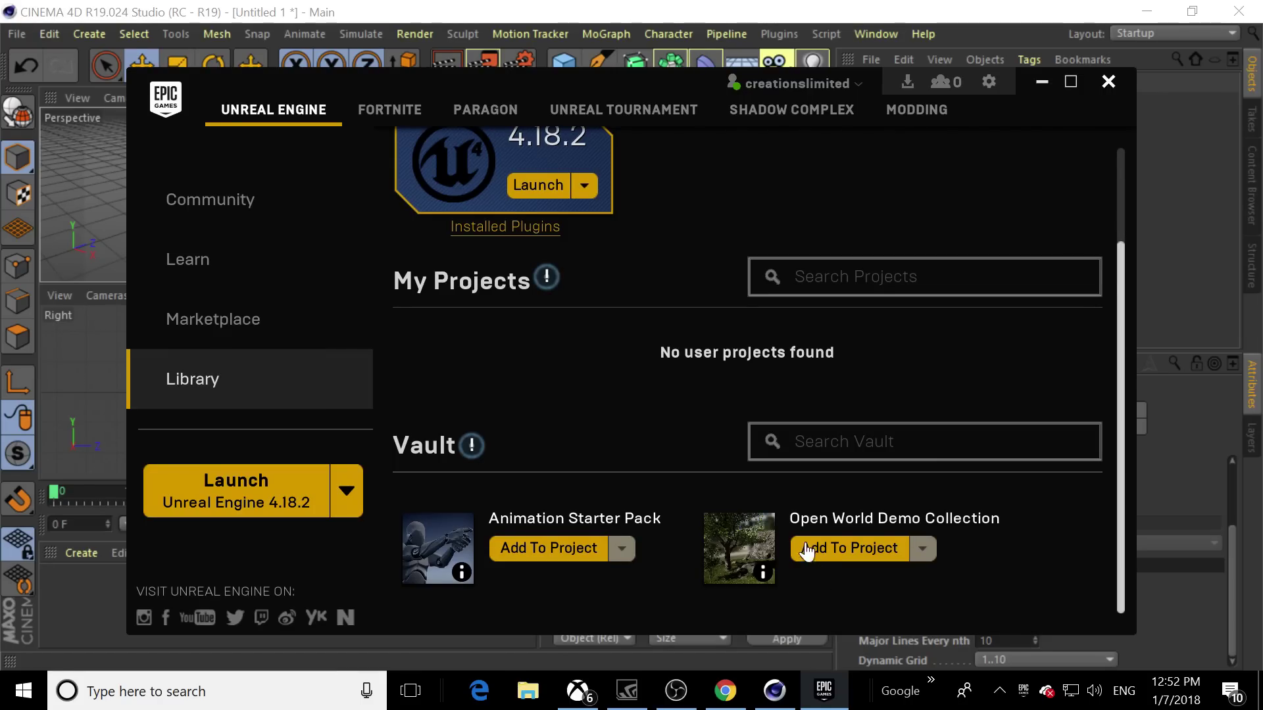
{"action": "mouse_move", "coordinate": [757, 574]}
{"action": "left_click", "coordinate": [820, 550]}
{"action": "left_click", "coordinate": [816, 578]}
{"action": "left_click", "coordinate": [535, 192]}
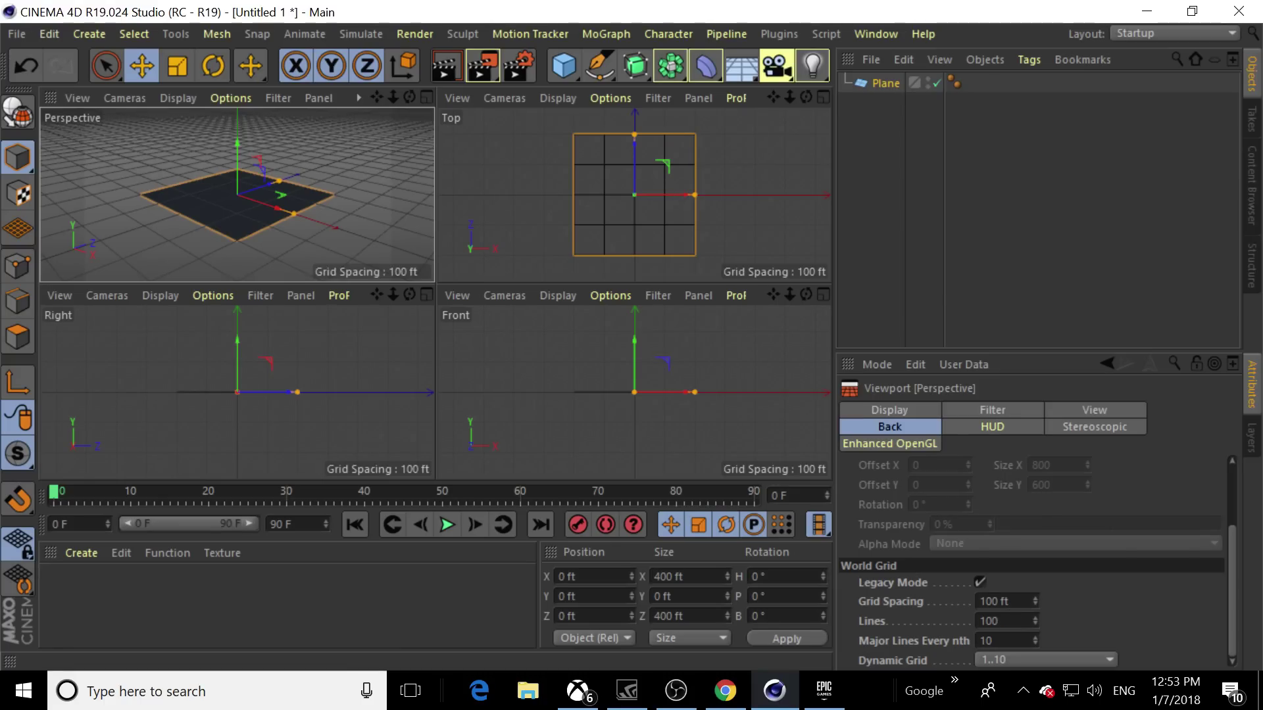
Set the number of world grid lines to 1 in the Top viewport's background settings in Cinema 4D
{"action": "mouse_move", "coordinate": [392, 97]}
{"action": "left_mouse_down"}
{"action": "mouse_move", "coordinate": [421, 97]}
{"action": "mouse_move", "coordinate": [393, 96]}
{"action": "left_mouse_up"}
{"action": "mouse_move", "coordinate": [789, 98]}
{"action": "left_mouse_down"}
{"action": "mouse_move", "coordinate": [827, 98]}
{"action": "mouse_move", "coordinate": [776, 97]}
{"action": "left_mouse_up"}
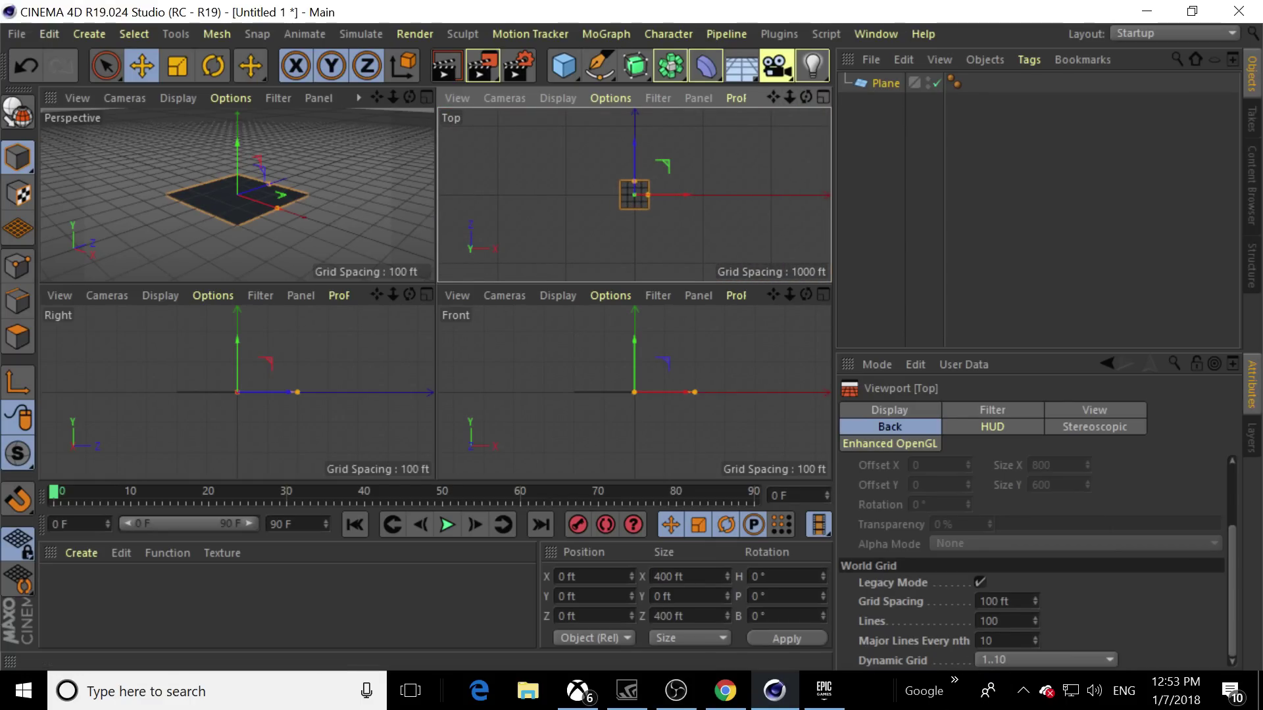
{"action": "left_click_drag", "start_coordinate": [1001, 621], "coordinate": [2, 334]}
{"action": "type", "text": "1"}
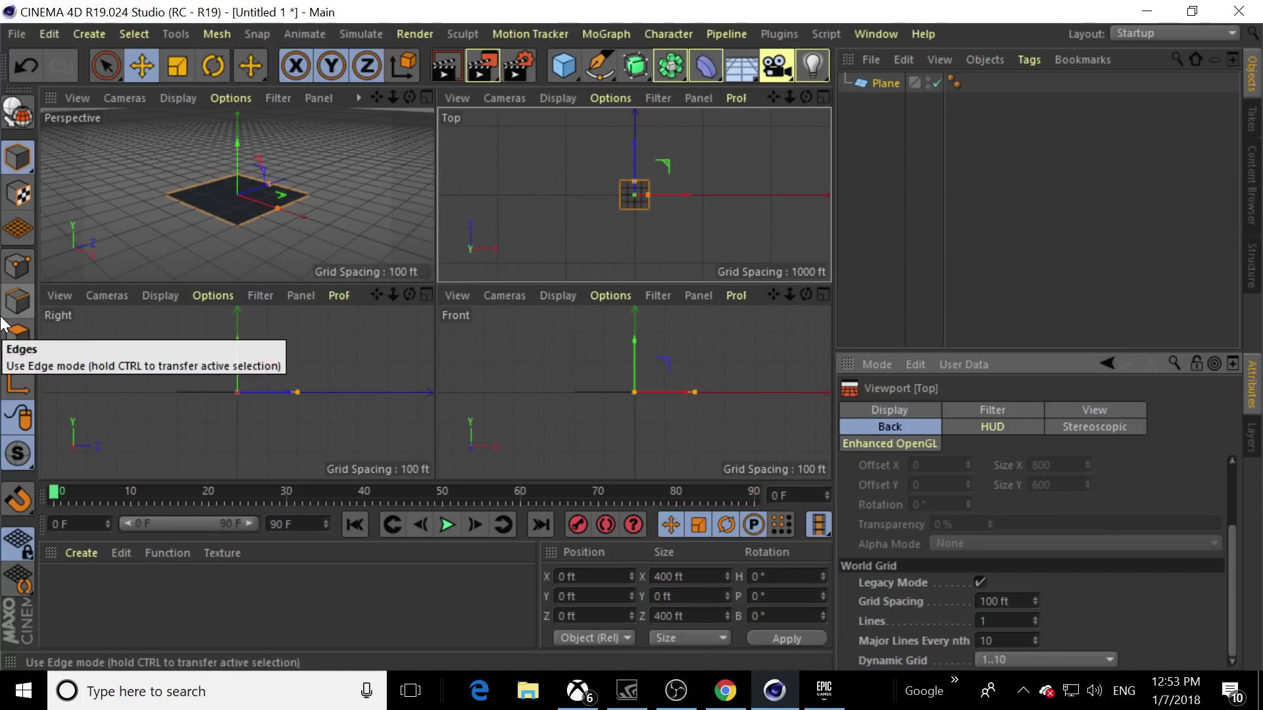
{"action": "key", "text": "Return"}
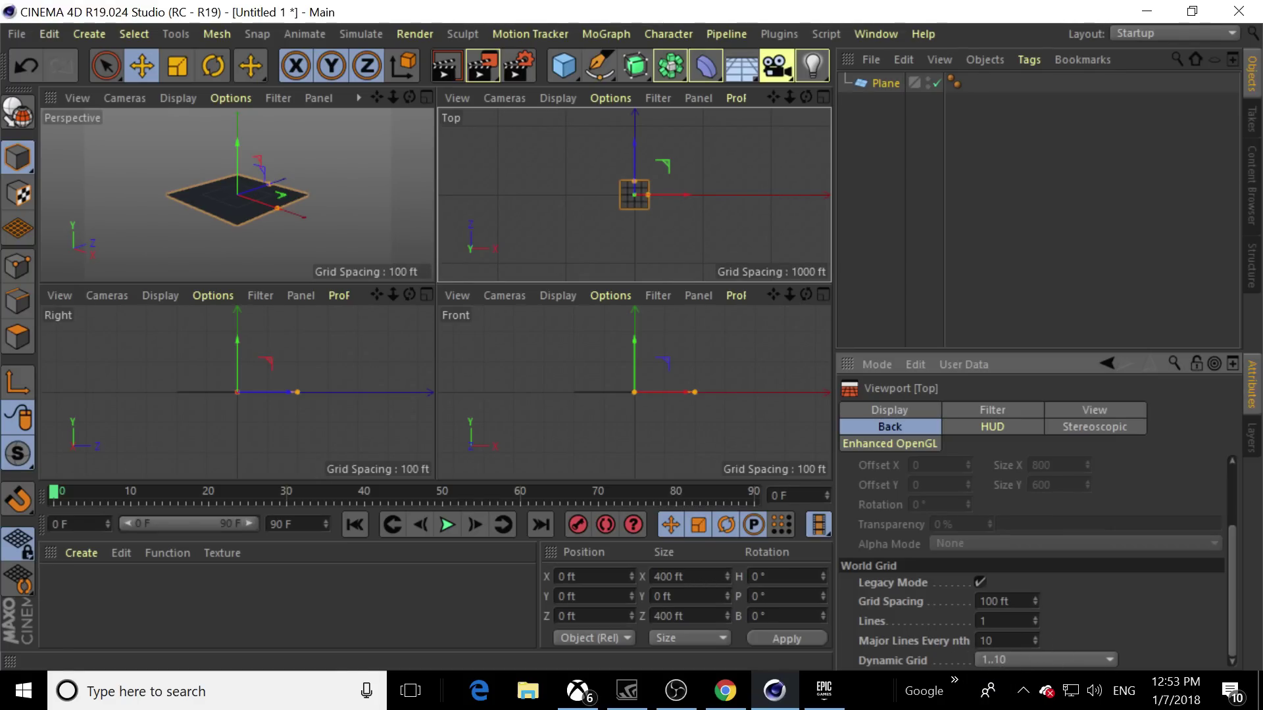
Try a Major Lines Every nth value of 20 for the world grid and restore it to 10
{"action": "key", "text": "Tab"}
{"action": "type", "text": "20"}
{"action": "left_click_drag", "start_coordinate": [994, 641], "coordinate": [6, 471]}
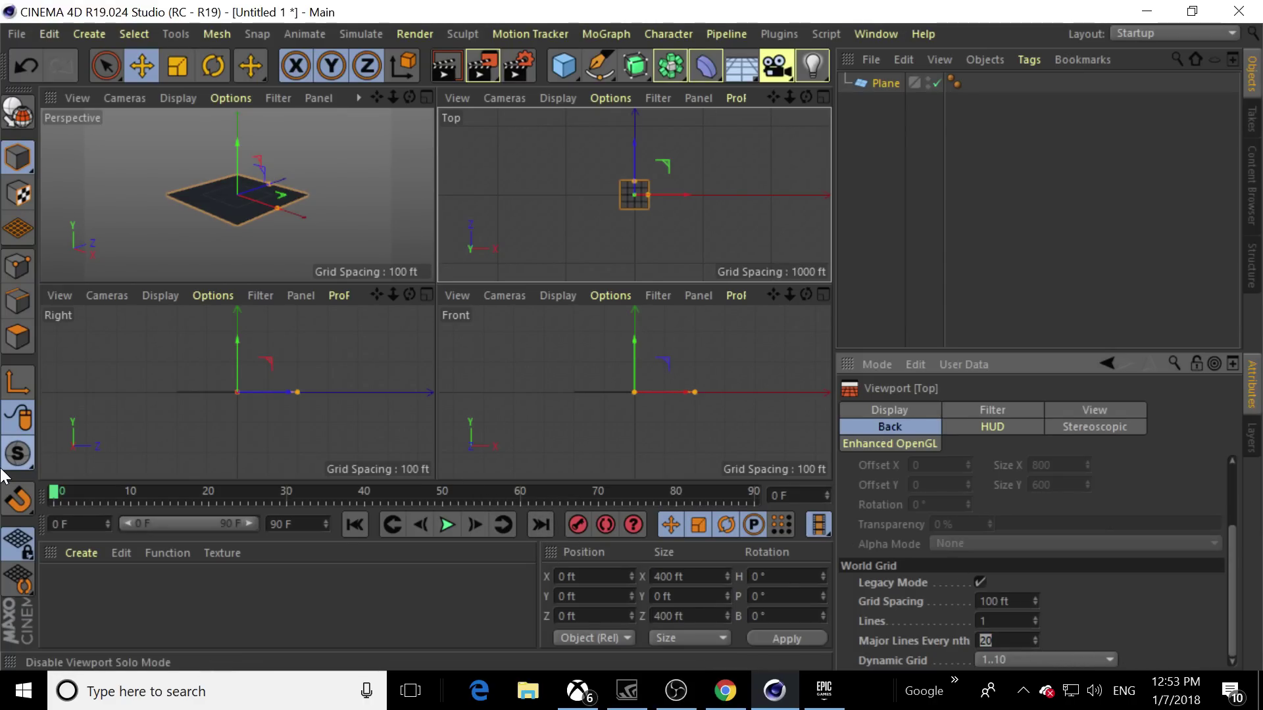
{"action": "type", "text": "10"}
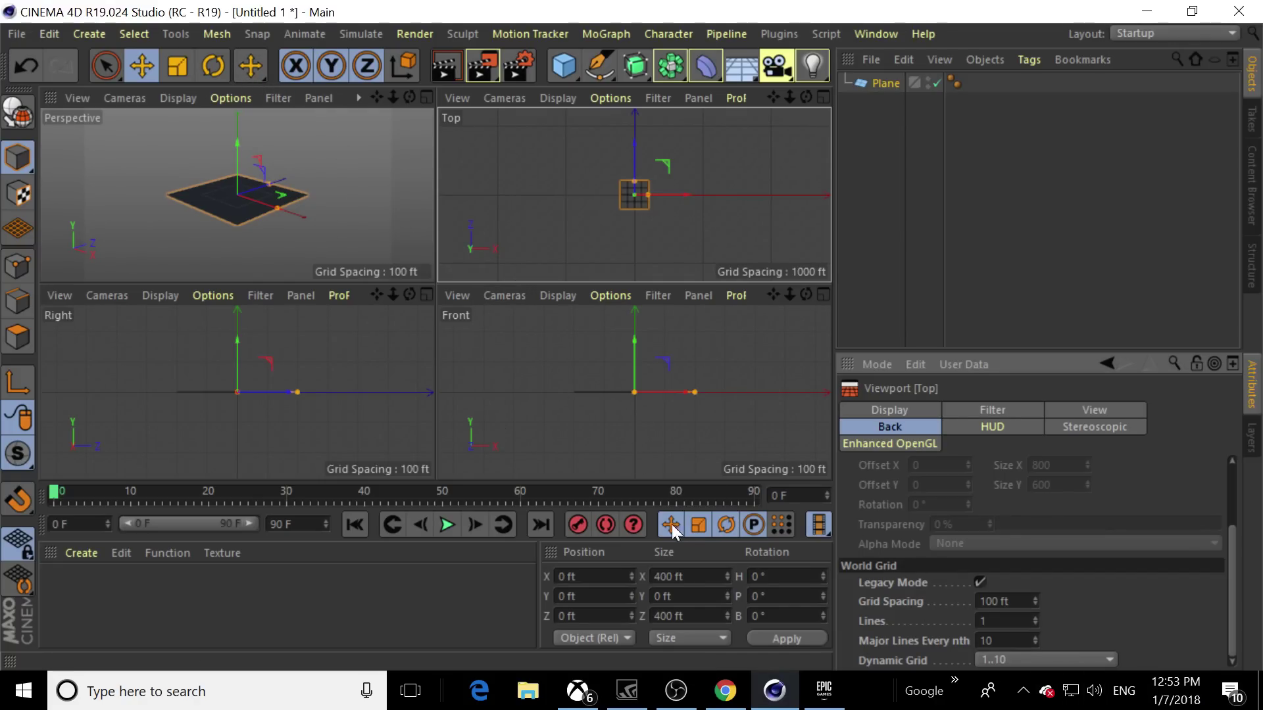
Launch Unreal Engine 4.18.2 from the Epic Games Launcher and minimize the launcher to return to Cinema 4D
{"action": "left_click", "coordinate": [824, 691]}
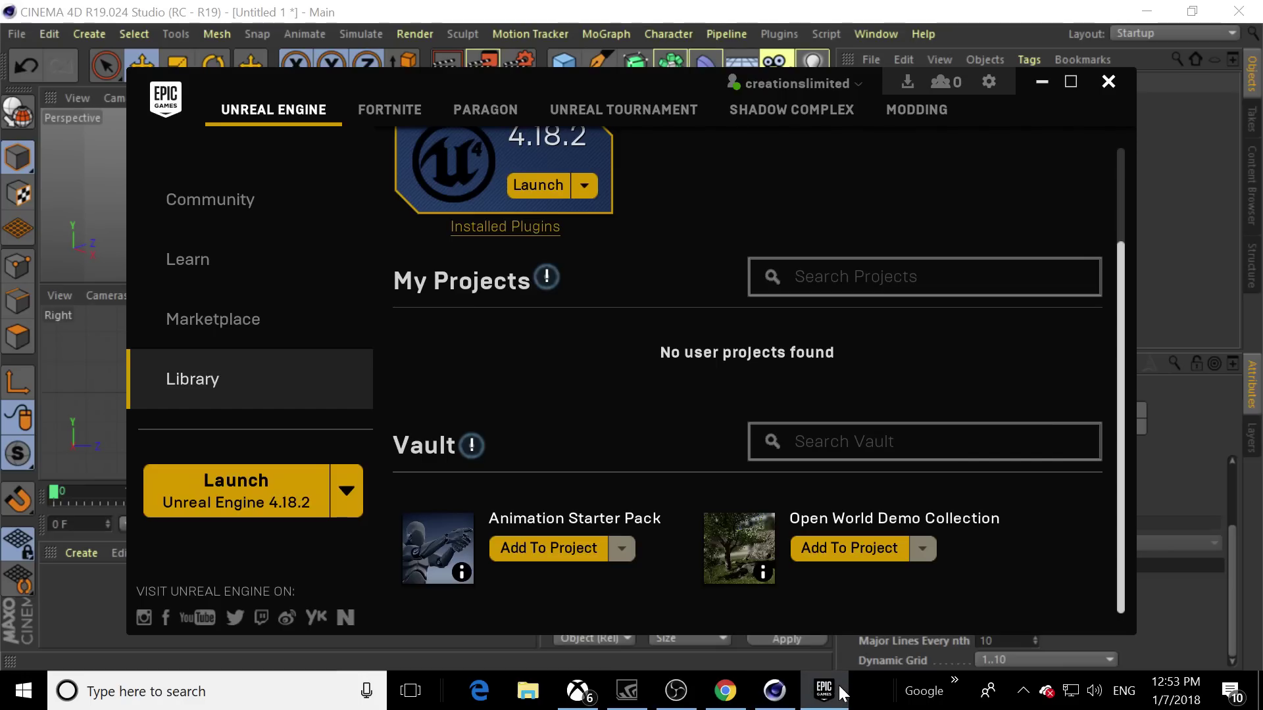
{"action": "left_click", "coordinate": [536, 186]}
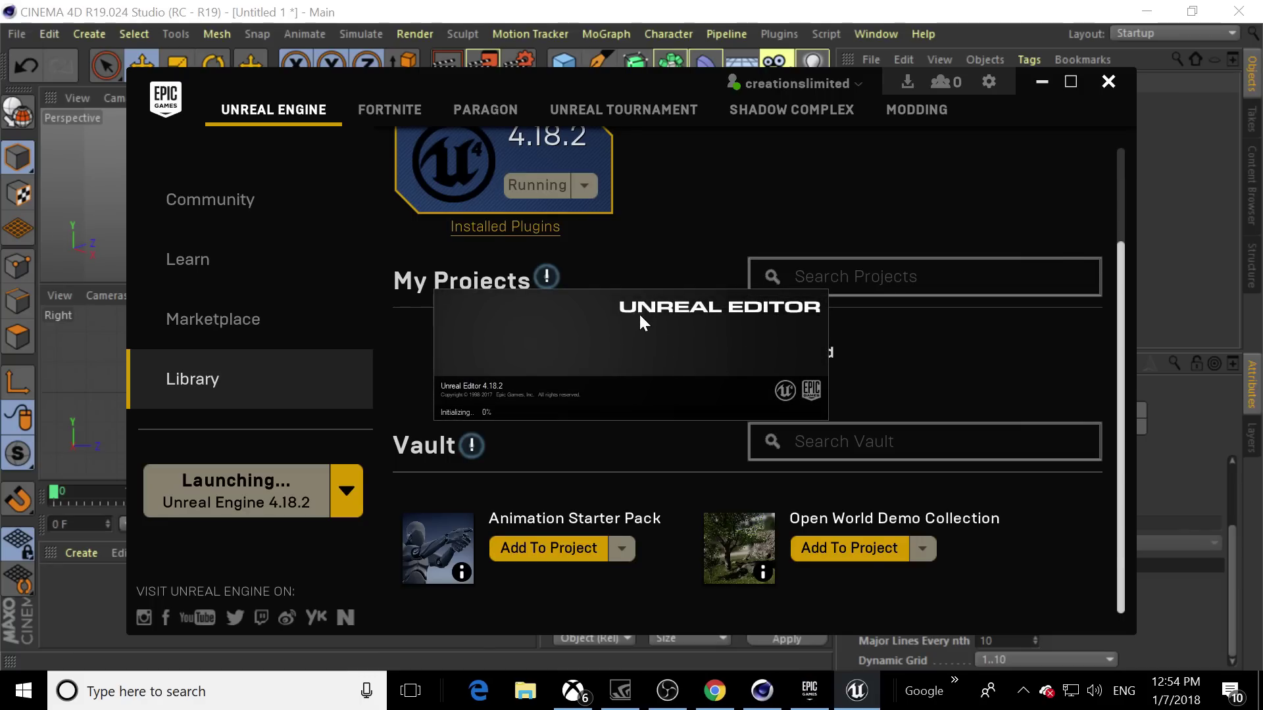
{"action": "left_click", "coordinate": [1044, 82]}
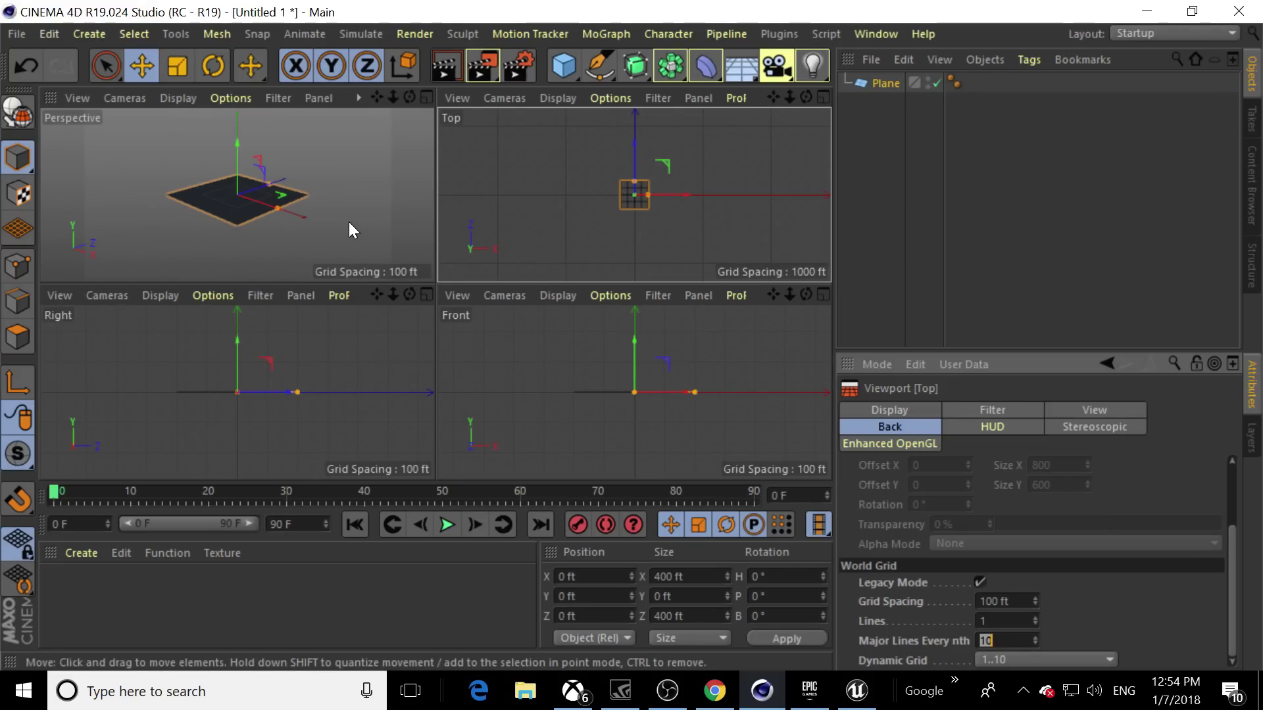
Maximize the Perspective viewport and move the plane freehand to about X 9.05 ft, Y -10.35 ft, Z 3.88 ft
{"action": "left_click", "coordinate": [423, 104]}
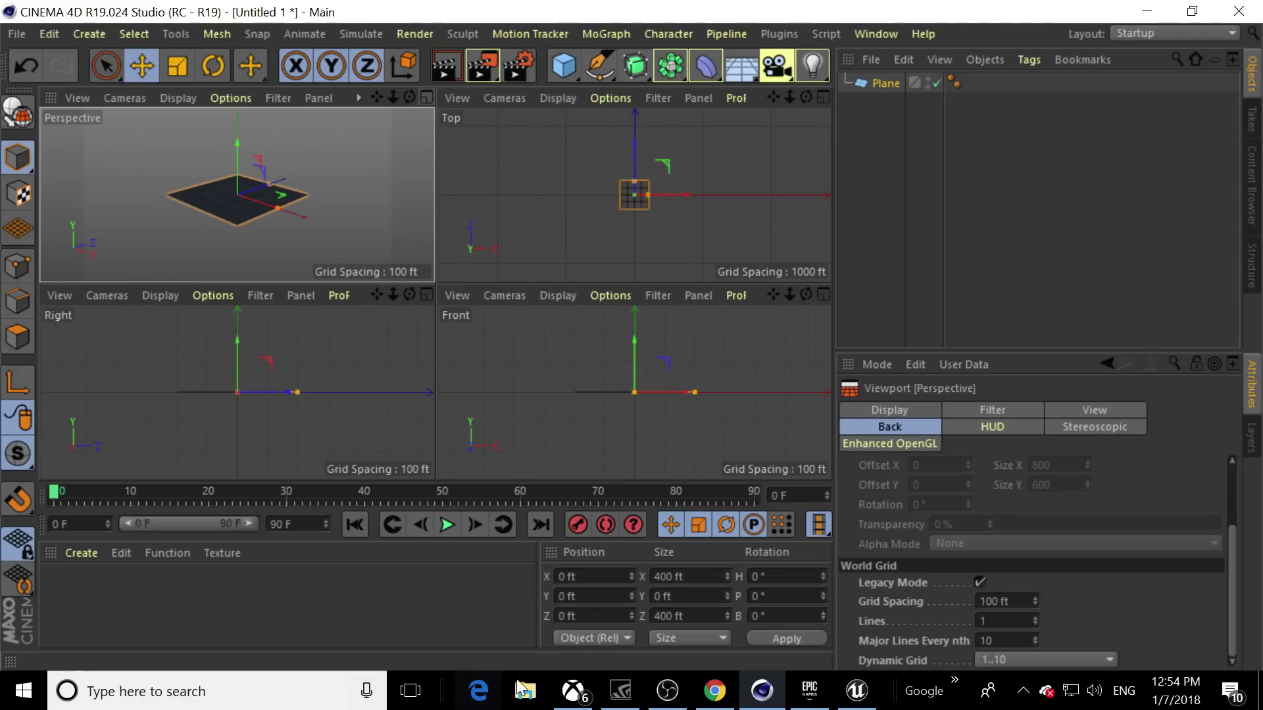
{"action": "mouse_move", "coordinate": [868, 707]}
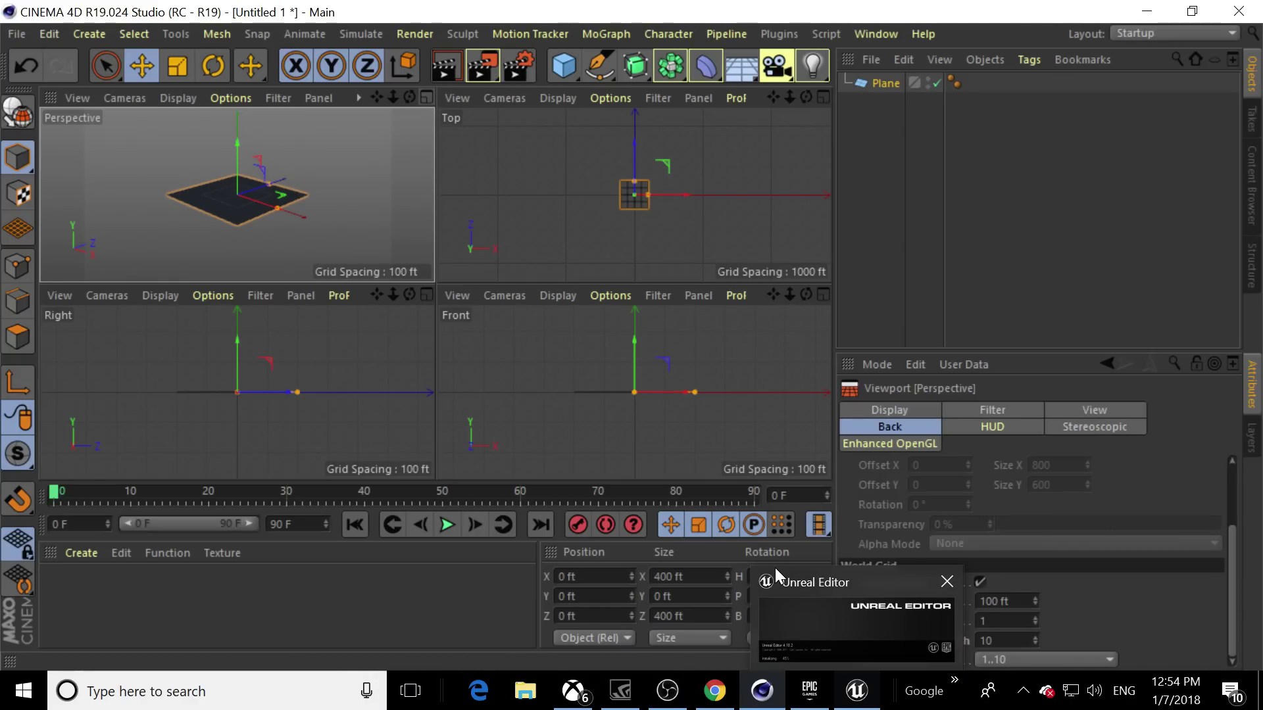
{"action": "mouse_move", "coordinate": [775, 567]}
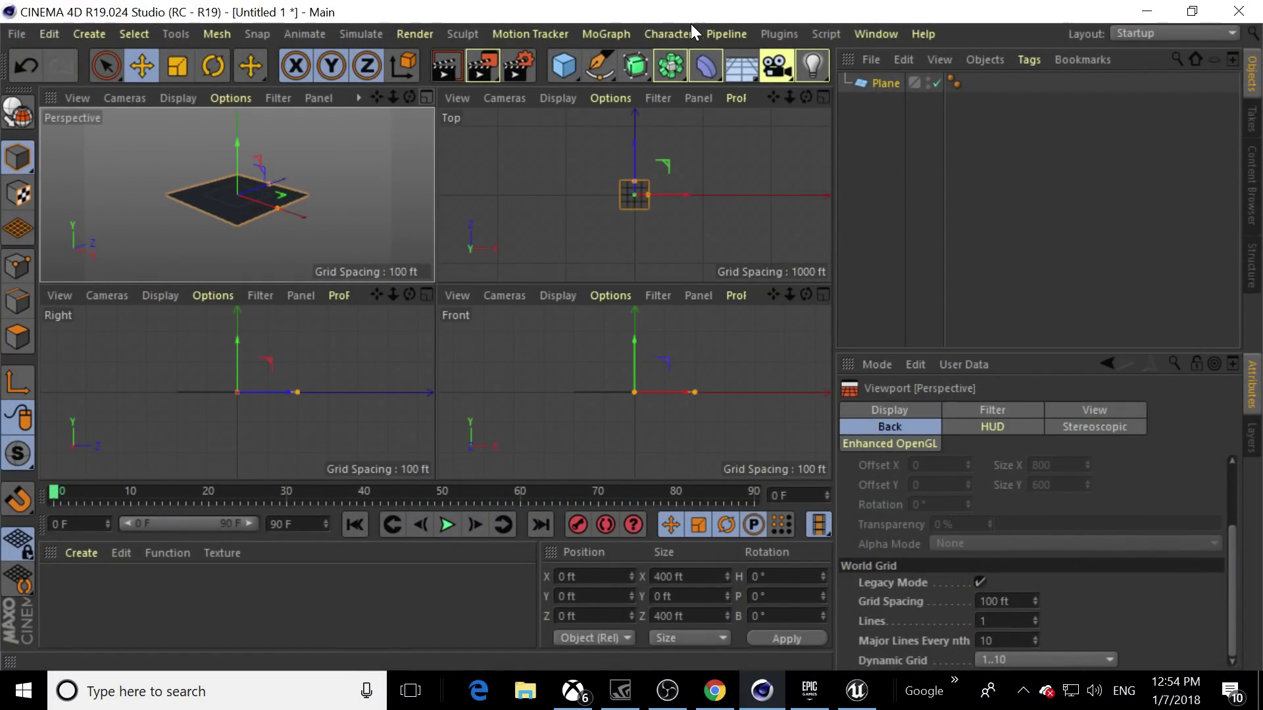
{"action": "middle_click", "coordinate": [674, 149]}
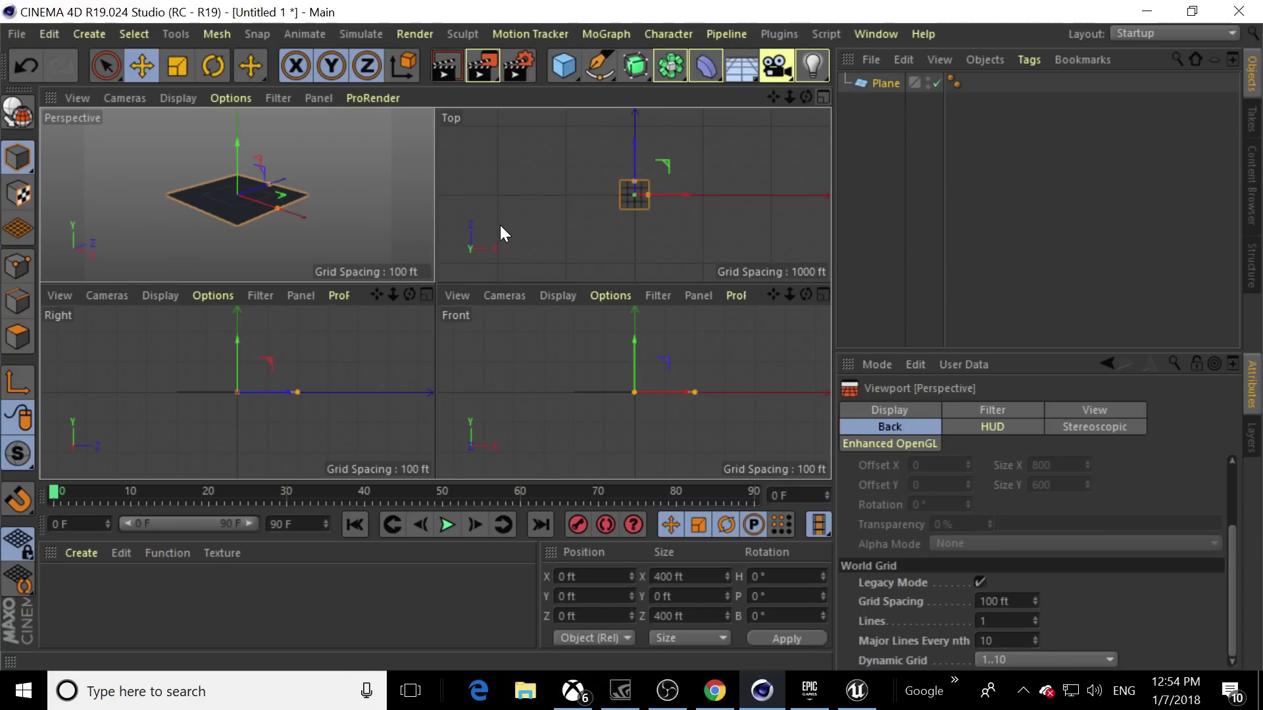
{"action": "key", "text": "F1"}
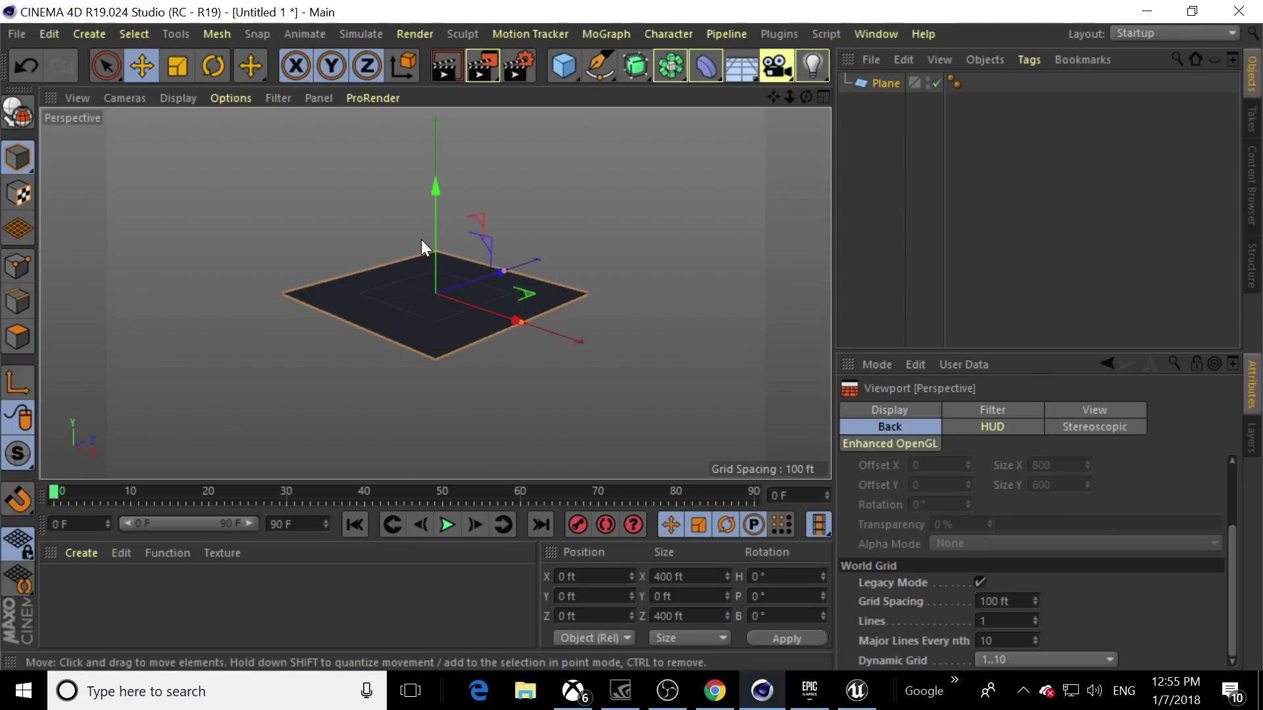
{"action": "left_click_drag", "start_coordinate": [421, 176], "coordinate": [428, 246]}
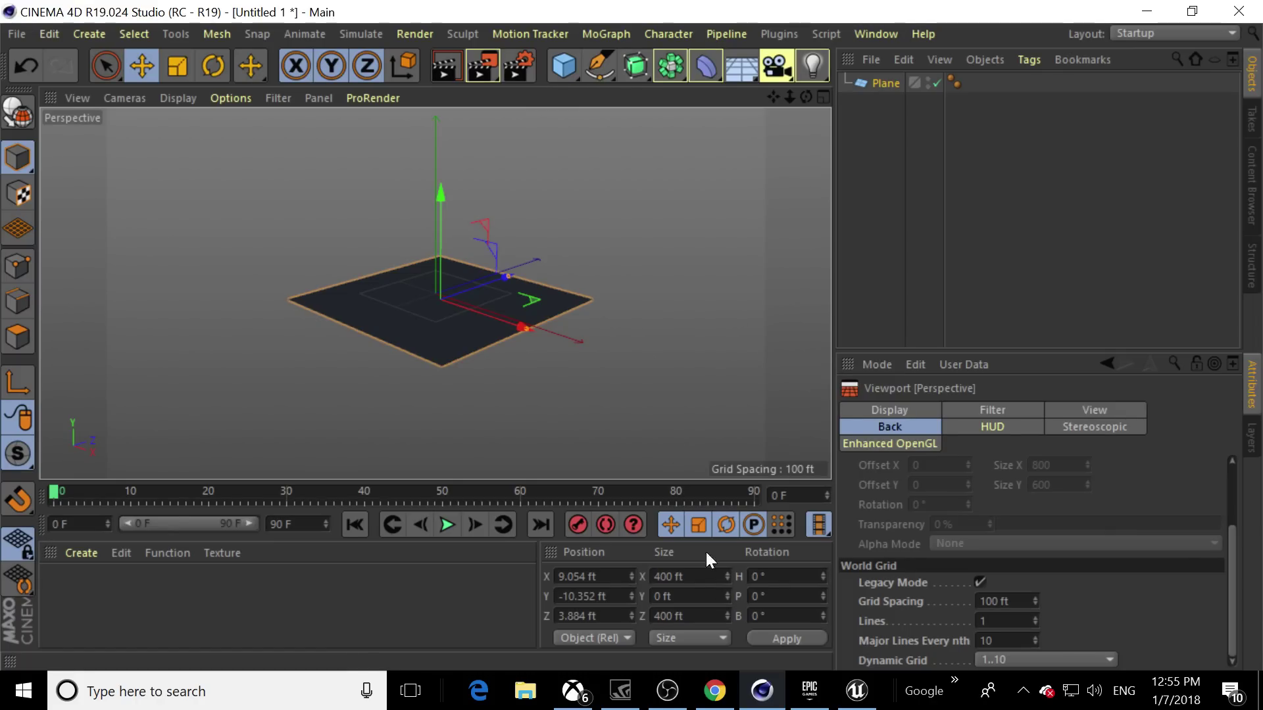
Try to close the Unreal Editor while it is still initializing
{"action": "mouse_move", "coordinate": [849, 702]}
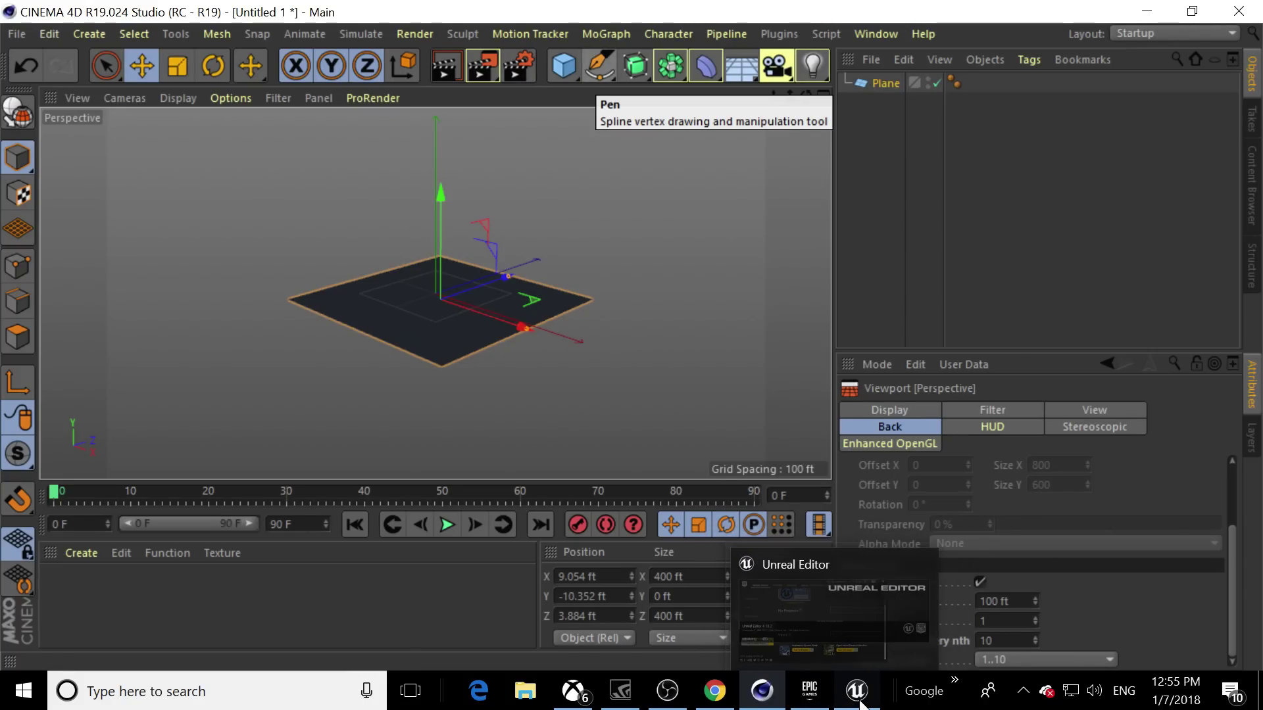
{"action": "right_click", "coordinate": [832, 659]}
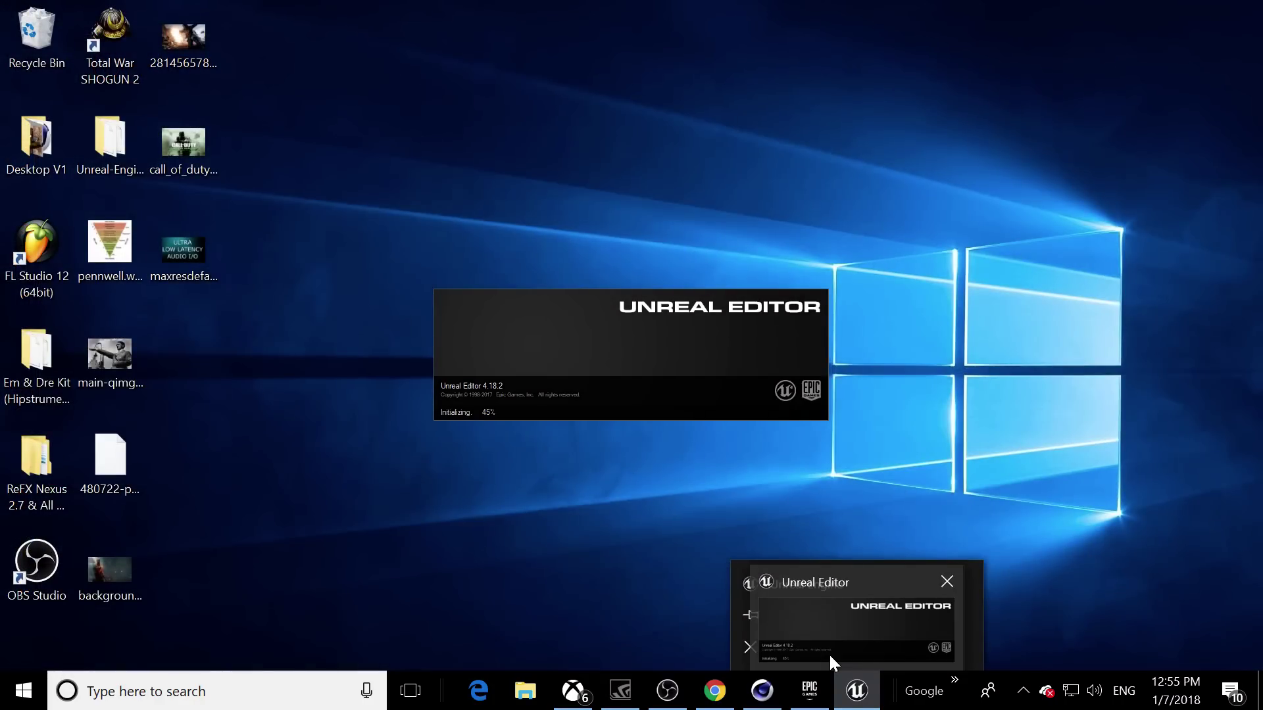
{"action": "left_click", "coordinate": [947, 583]}
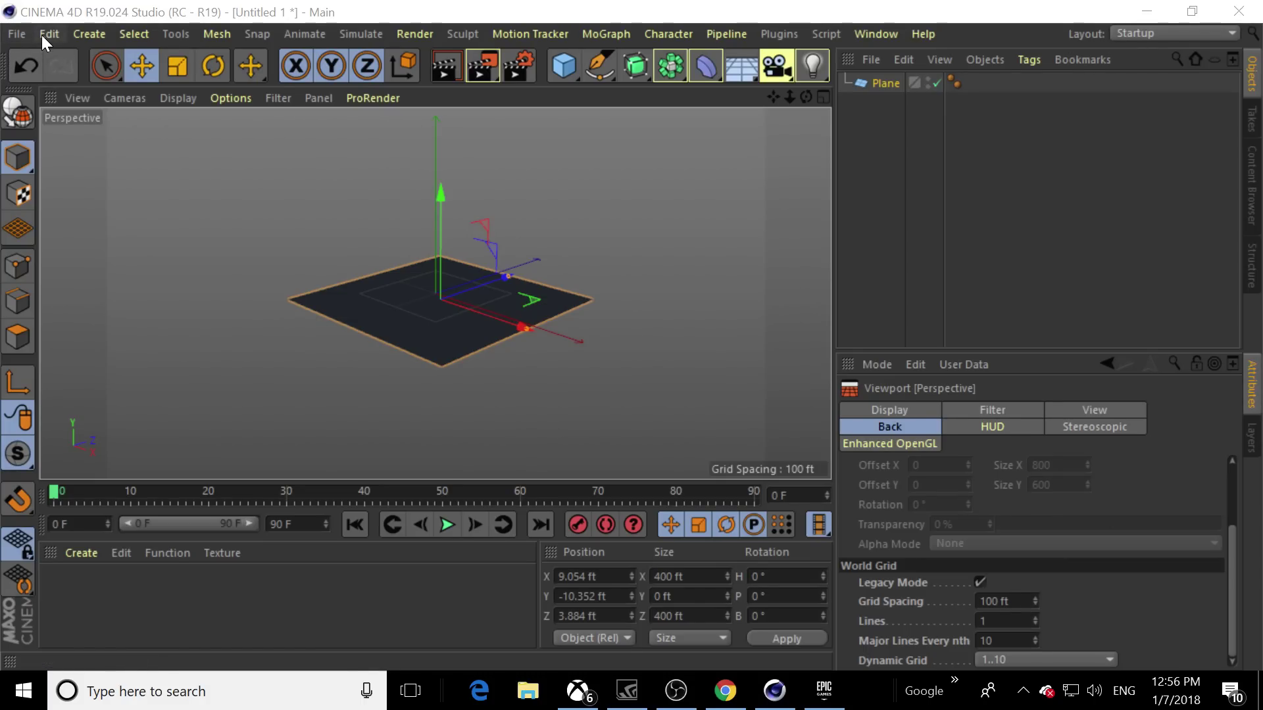
Open Task Manager and end the Unreal Engine and EpicGamesLauncher processes
{"action": "key", "text": "ctrl+alt+Delete"}
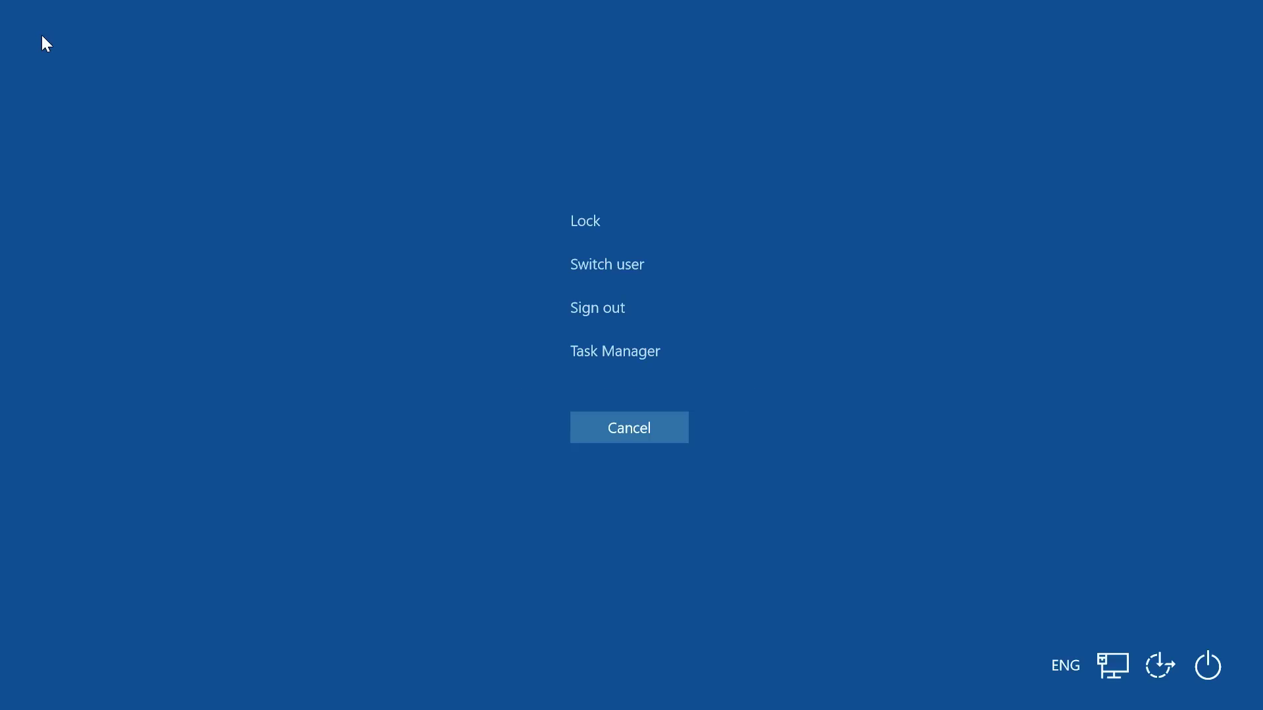
{"action": "left_click", "coordinate": [605, 351]}
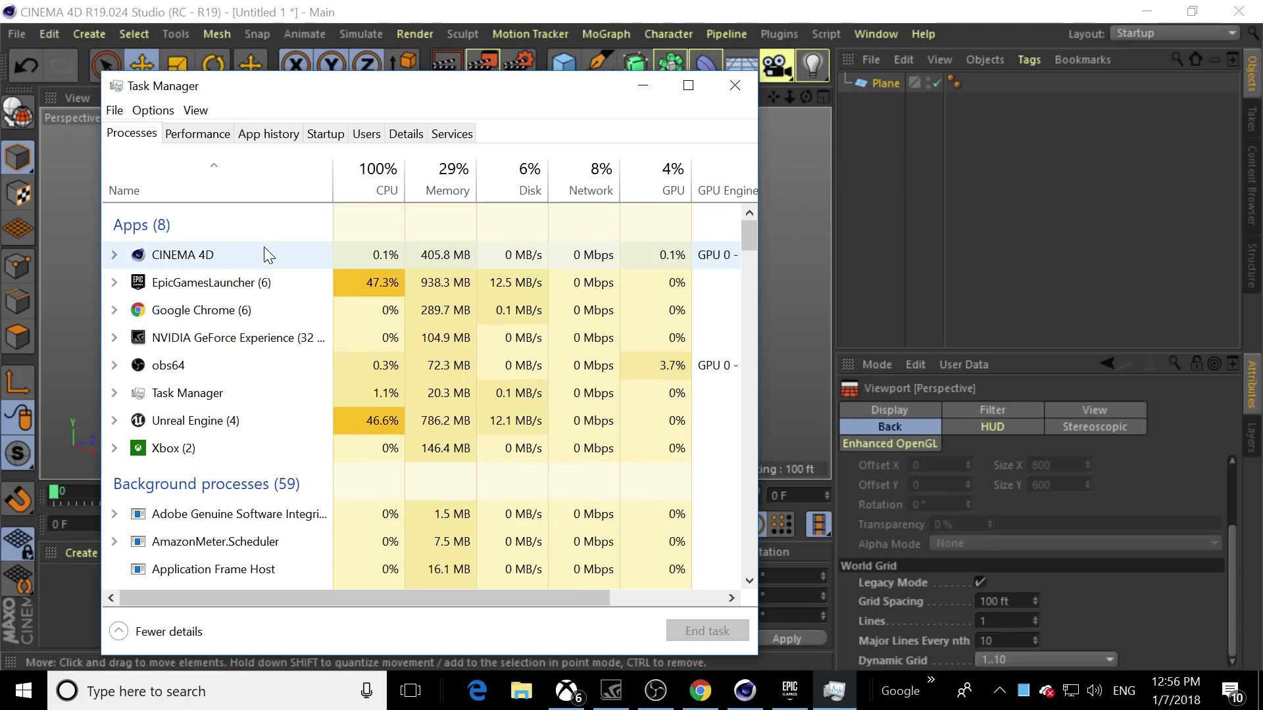
{"action": "left_click", "coordinate": [196, 424]}
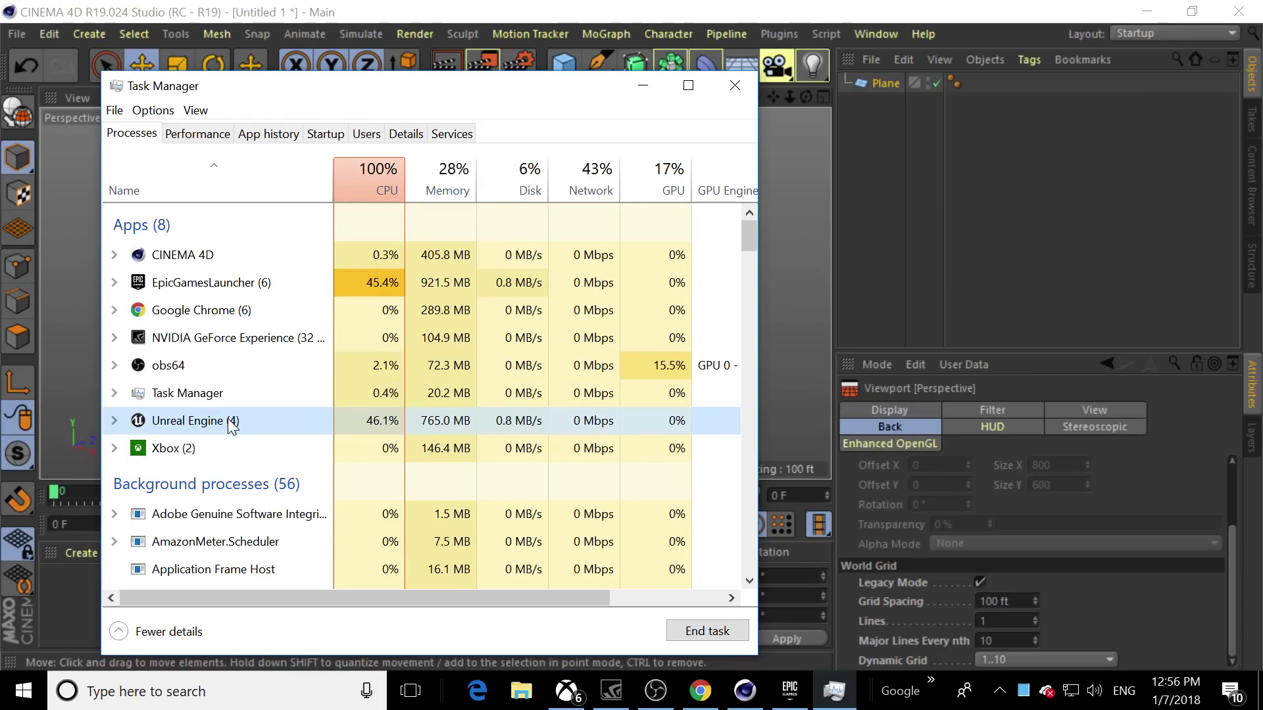
{"action": "left_click", "coordinate": [148, 286]}
{"action": "key", "text": "Delete"}
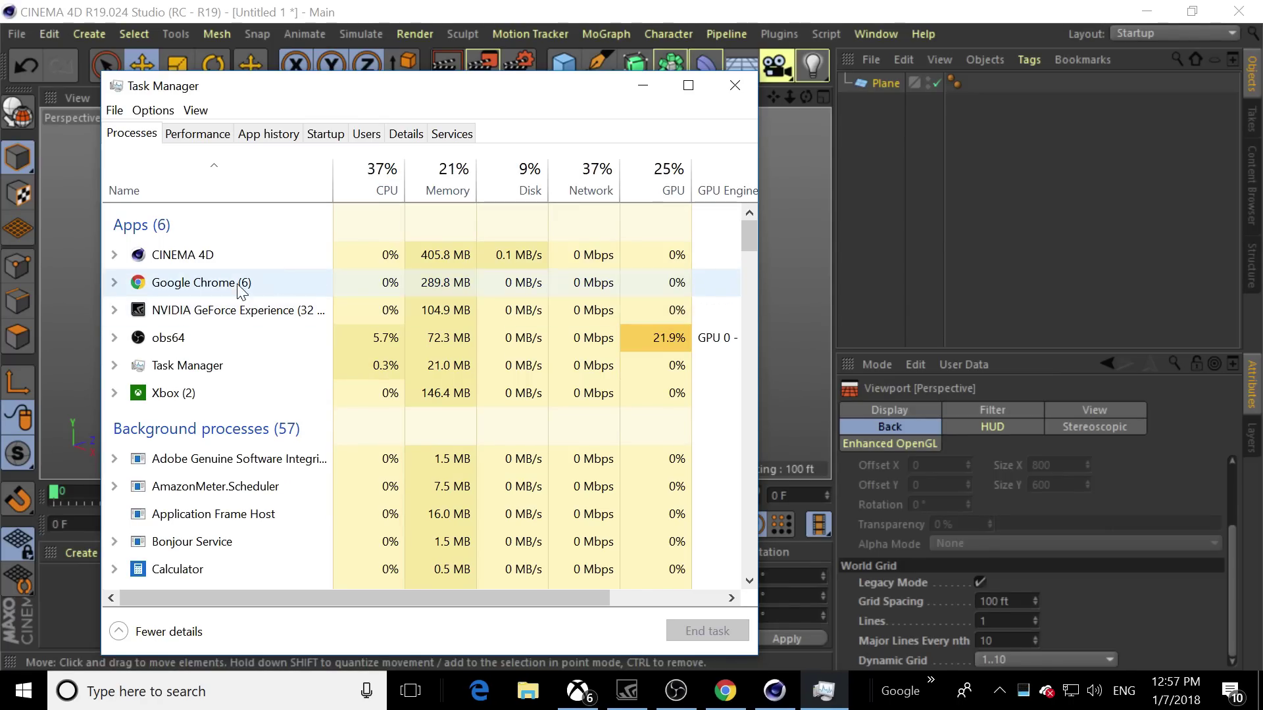
Minimize Task Manager and raise the plane in Cinema 4D freehand to about Y 2.85 ft
{"action": "left_click", "coordinate": [644, 86]}
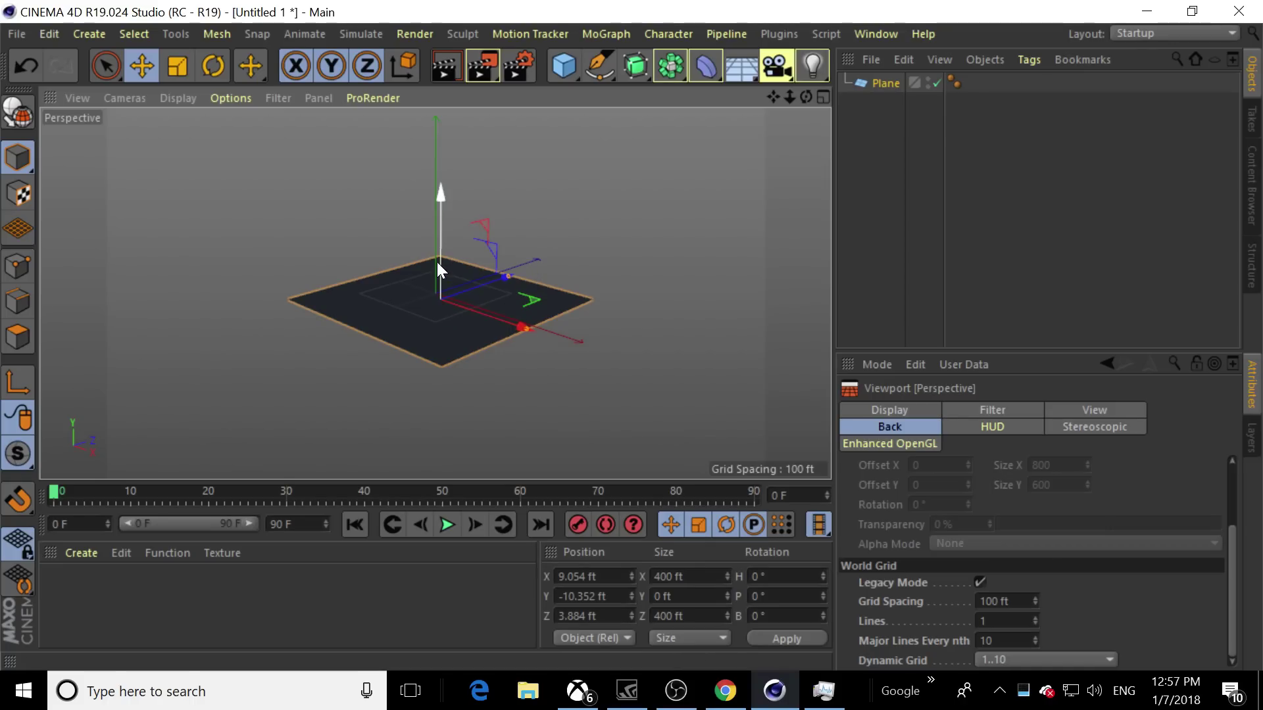
{"action": "mouse_move", "coordinate": [436, 261]}
{"action": "left_mouse_down"}
{"action": "mouse_move", "coordinate": [432, 275]}
{"action": "mouse_move", "coordinate": [435, 238]}
{"action": "mouse_move", "coordinate": [436, 271]}
{"action": "mouse_move", "coordinate": [433, 253]}
{"action": "left_mouse_up"}
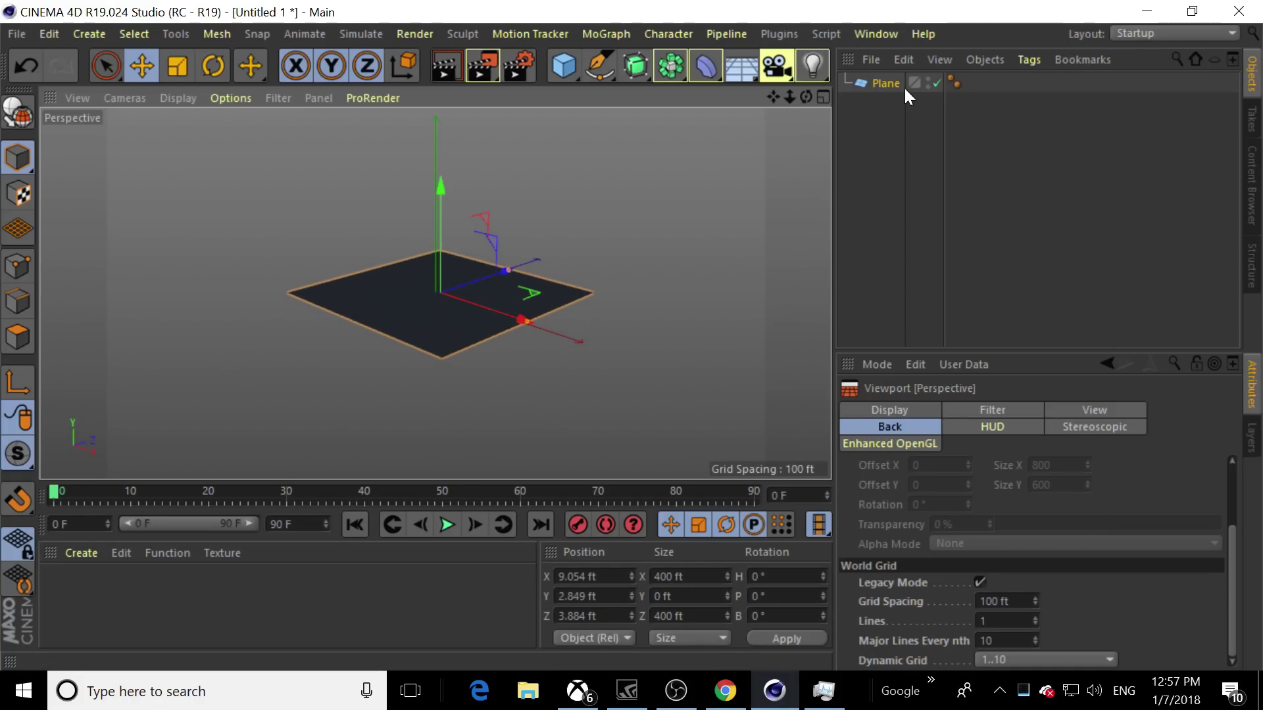
Add a Text spline and move it freehand along the X axis to about -173.6 ft
{"action": "left_click_drag", "start_coordinate": [807, 97], "coordinate": [848, 56]}
{"action": "left_click", "coordinate": [595, 65]}
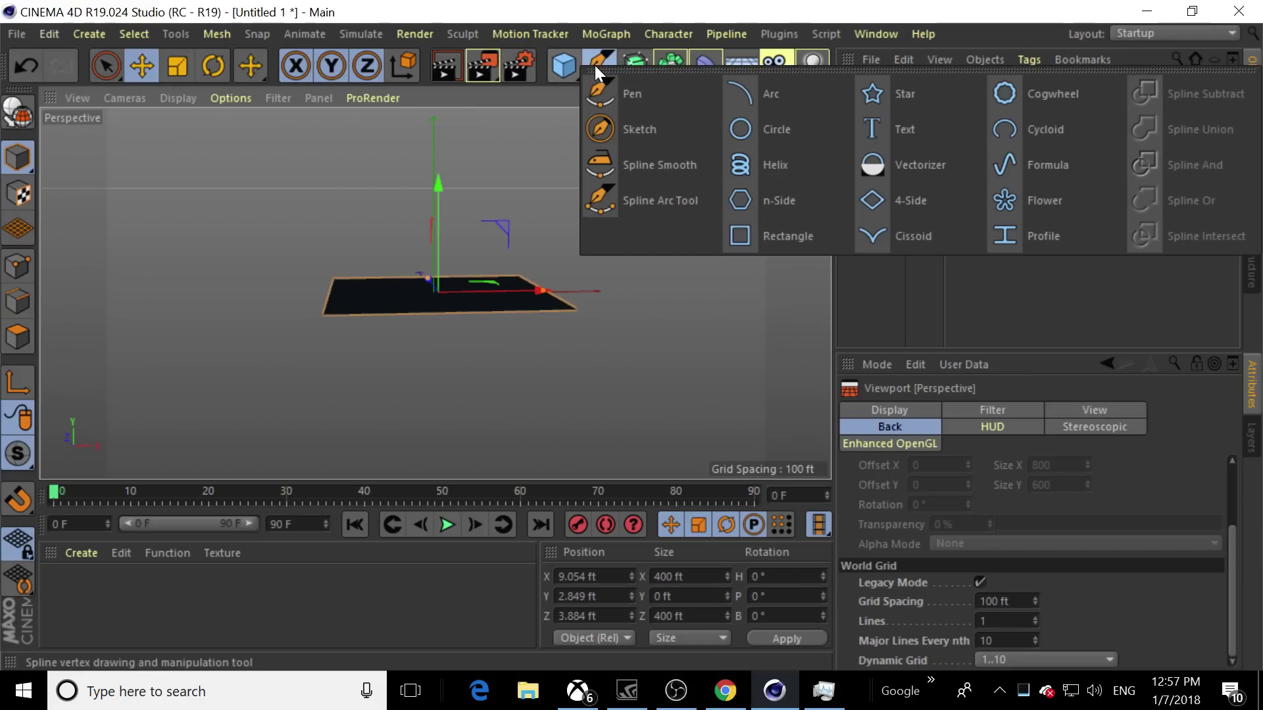
{"action": "left_click", "coordinate": [609, 59]}
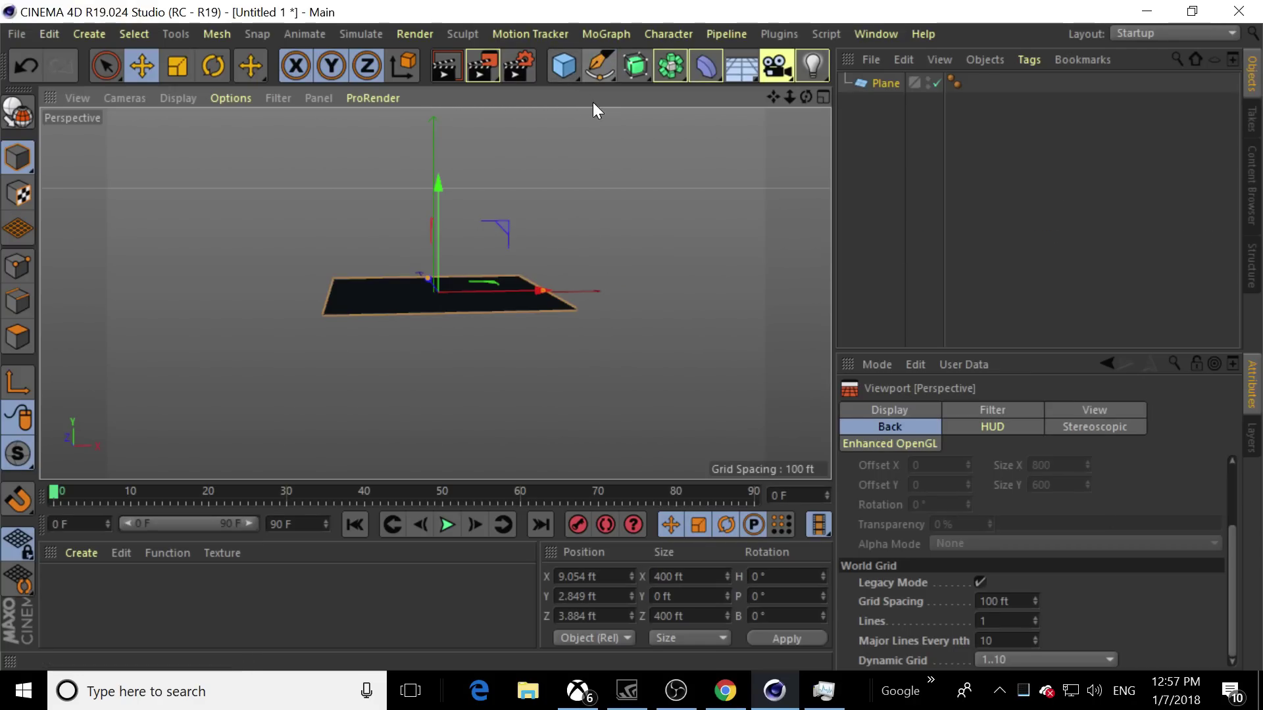
{"action": "left_click", "coordinate": [606, 57]}
{"action": "left_click", "coordinate": [878, 136]}
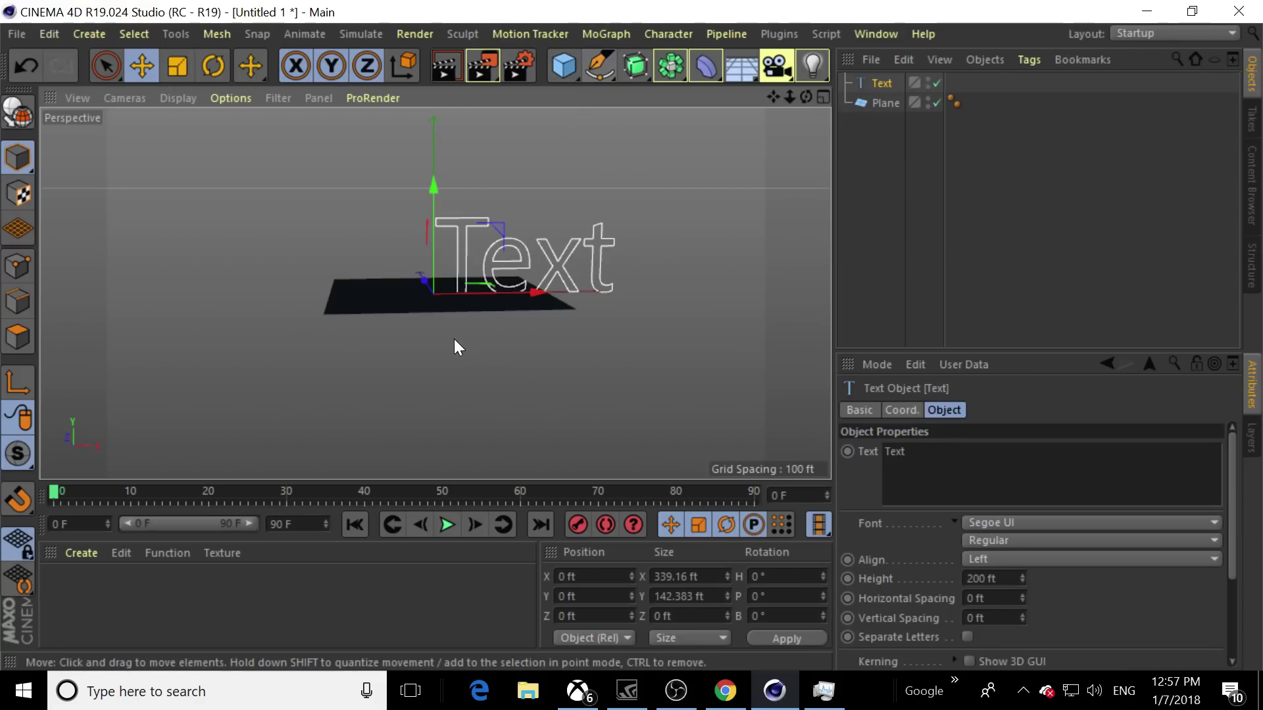
{"action": "left_click_drag", "start_coordinate": [454, 289], "coordinate": [389, 299]}
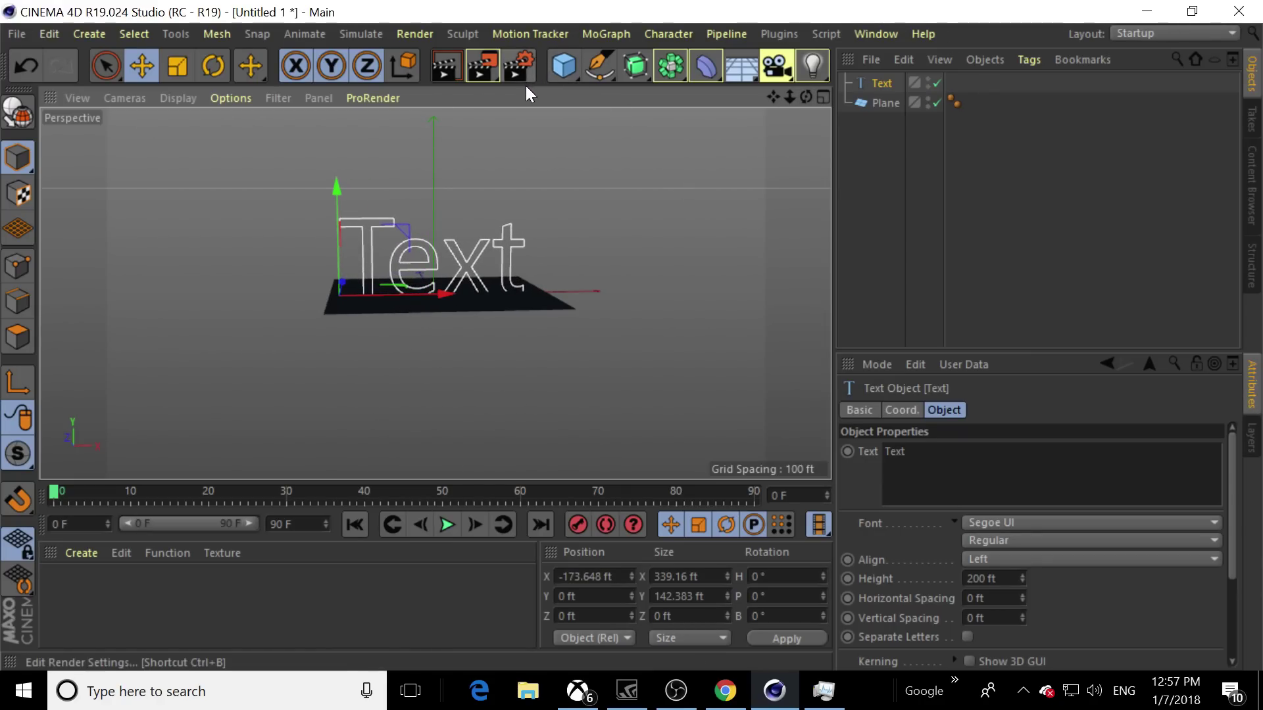
Add an Extrude generator and nest the Text spline inside it
{"action": "left_click", "coordinate": [633, 79]}
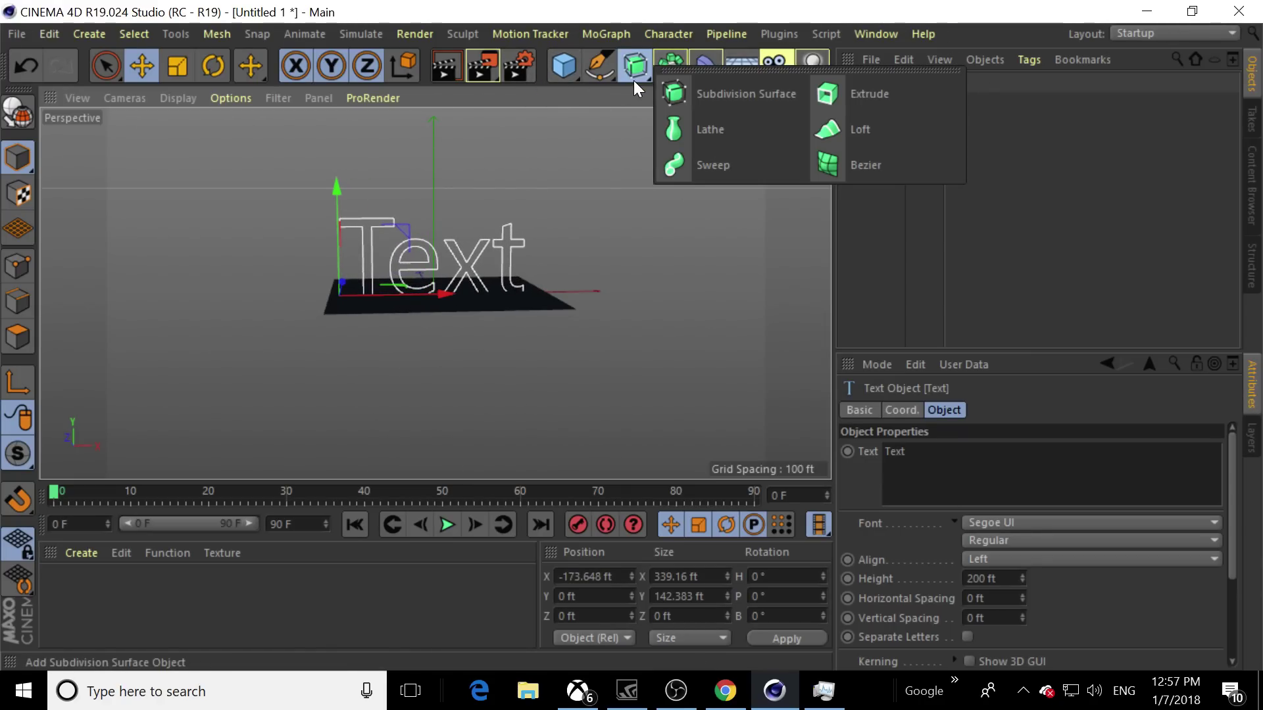
{"action": "left_click", "coordinate": [632, 70]}
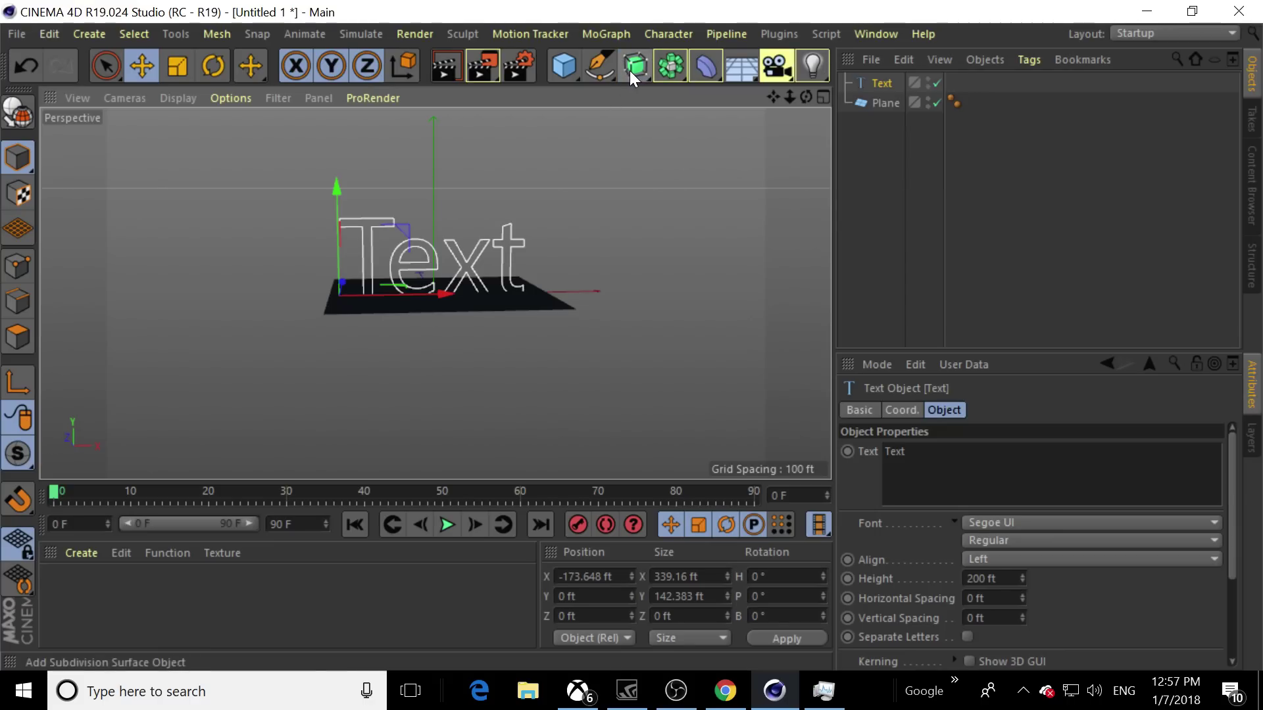
{"action": "left_click", "coordinate": [636, 66]}
{"action": "left_click", "coordinate": [875, 93]}
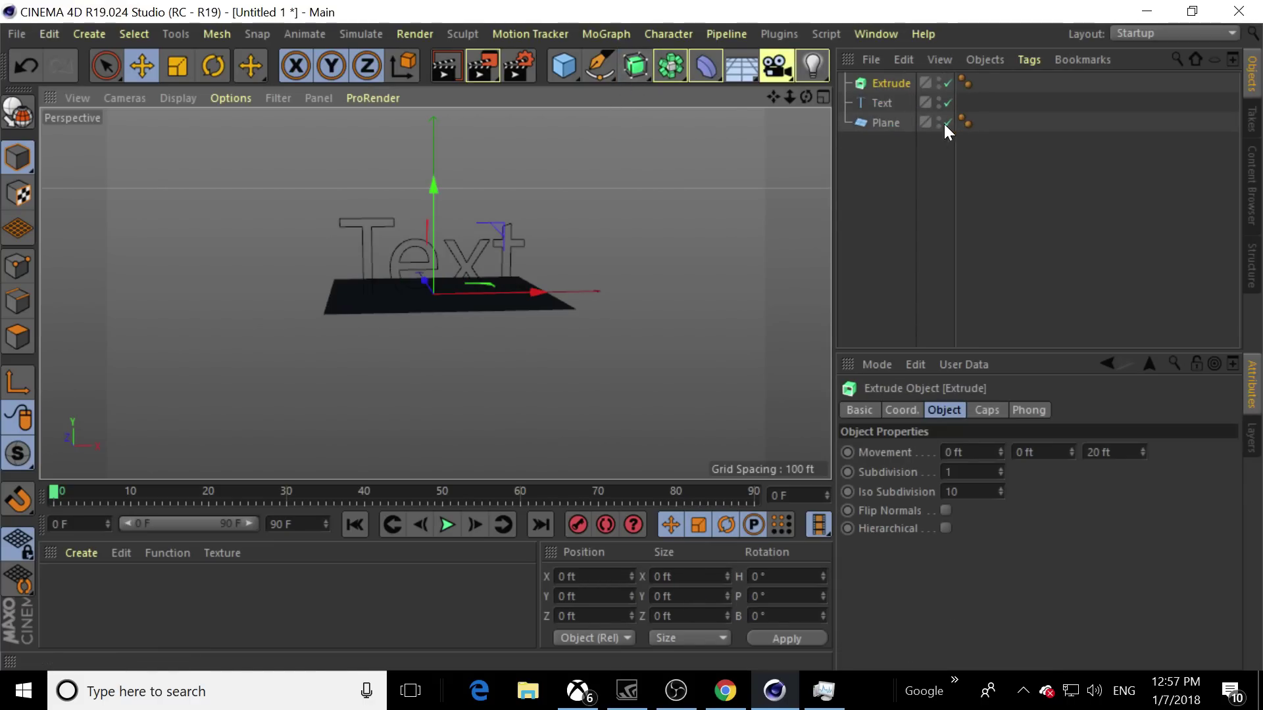
{"action": "left_click_drag", "start_coordinate": [884, 104], "coordinate": [888, 88]}
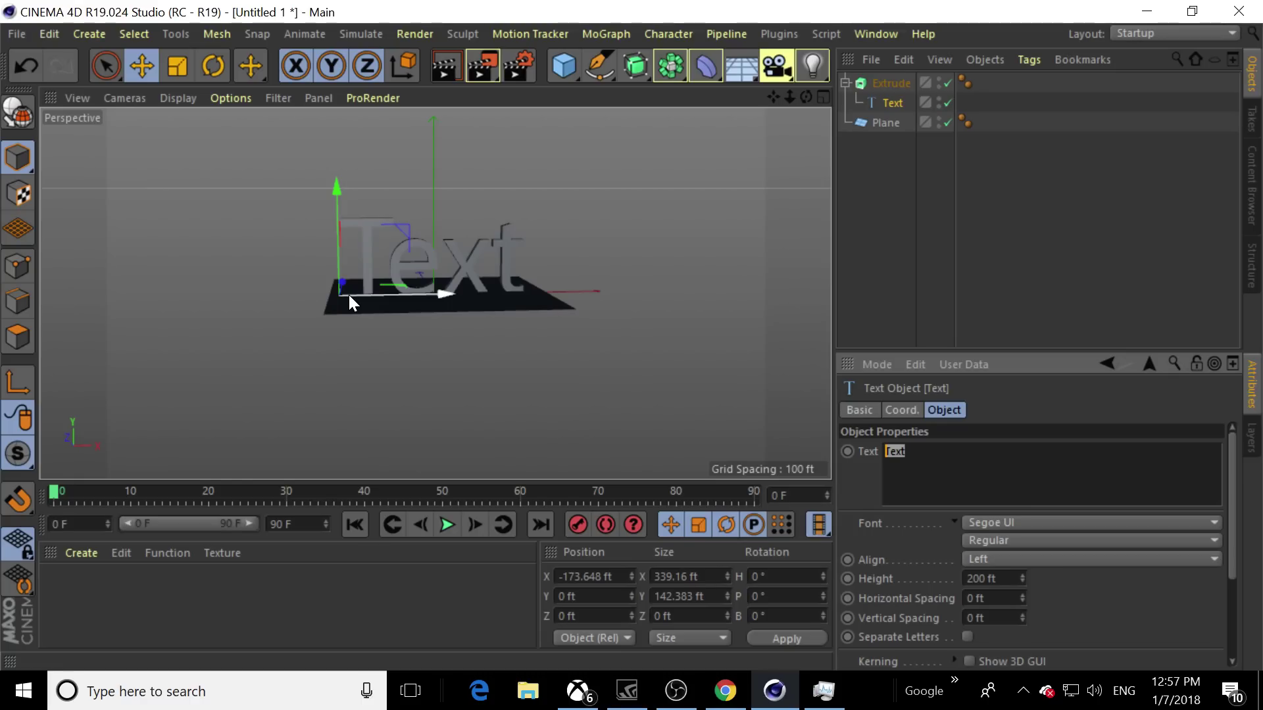
Change the spline's text to "YouTube" and move the extruded text freehand to about X -171.2 ft
{"action": "key", "text": "BackSpace"}
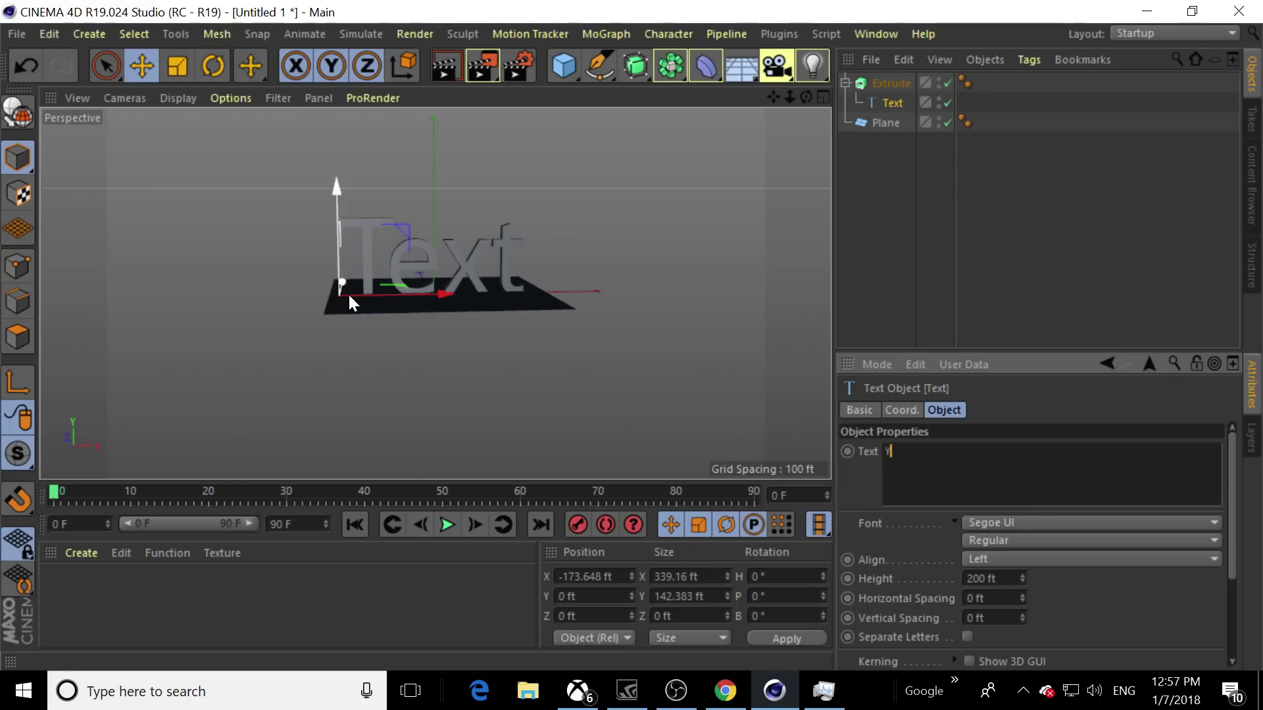
{"action": "type", "text": "YouTube"}
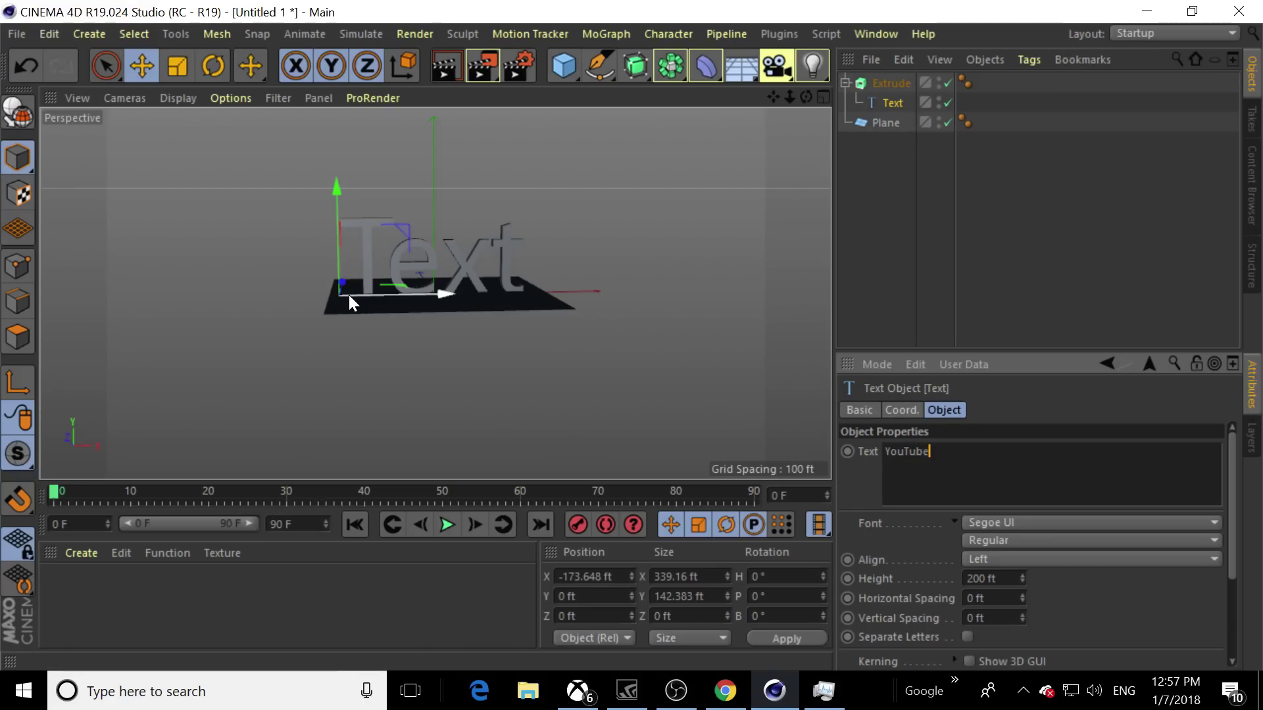
{"action": "left_click", "coordinate": [861, 276]}
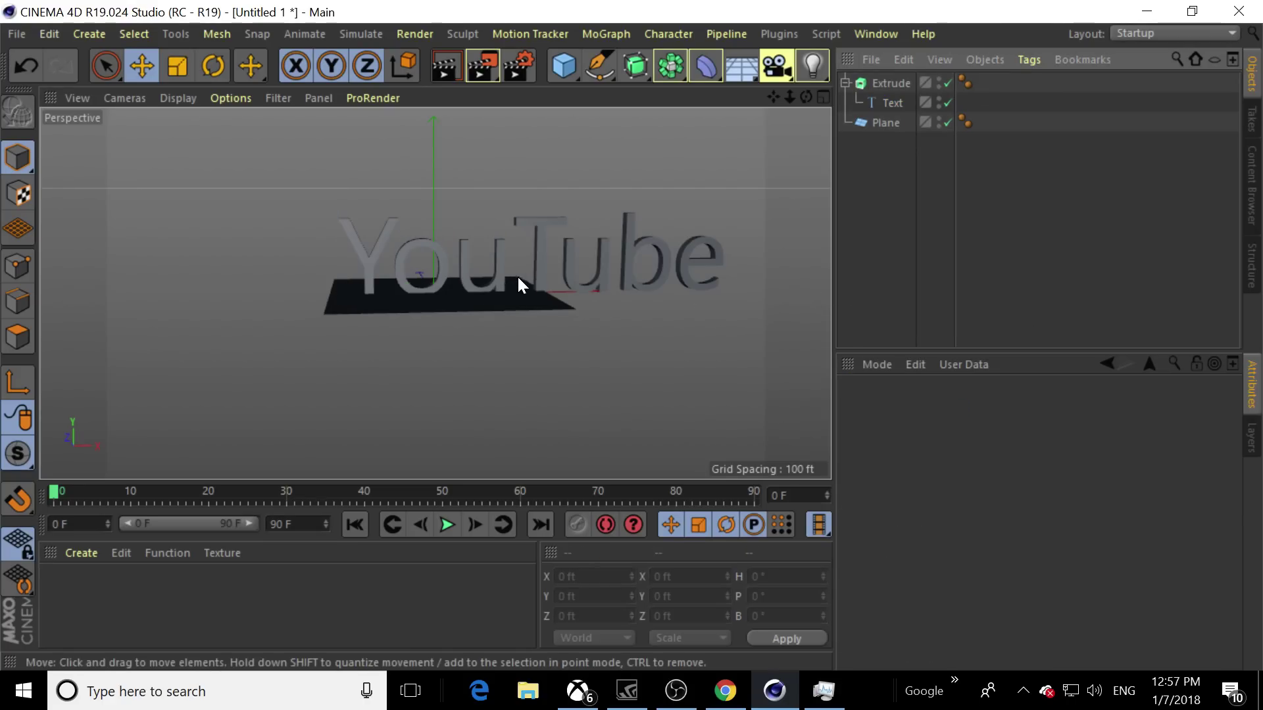
{"action": "left_click", "coordinate": [537, 274]}
{"action": "left_click_drag", "start_coordinate": [507, 290], "coordinate": [416, 314]}
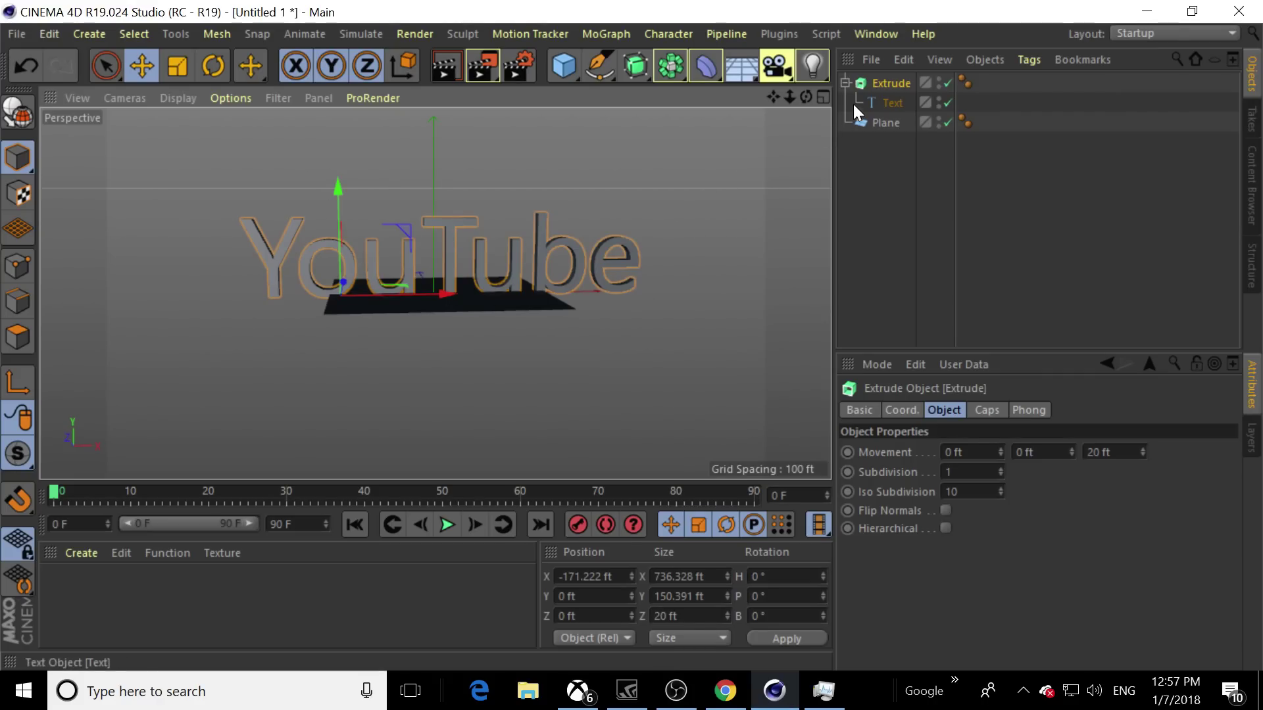
Set the Extrude's Z movement to 0 ft, then try a Y movement of 36 ft and undo it
{"action": "left_click_drag", "start_coordinate": [1114, 452], "coordinate": [1086, 452]}
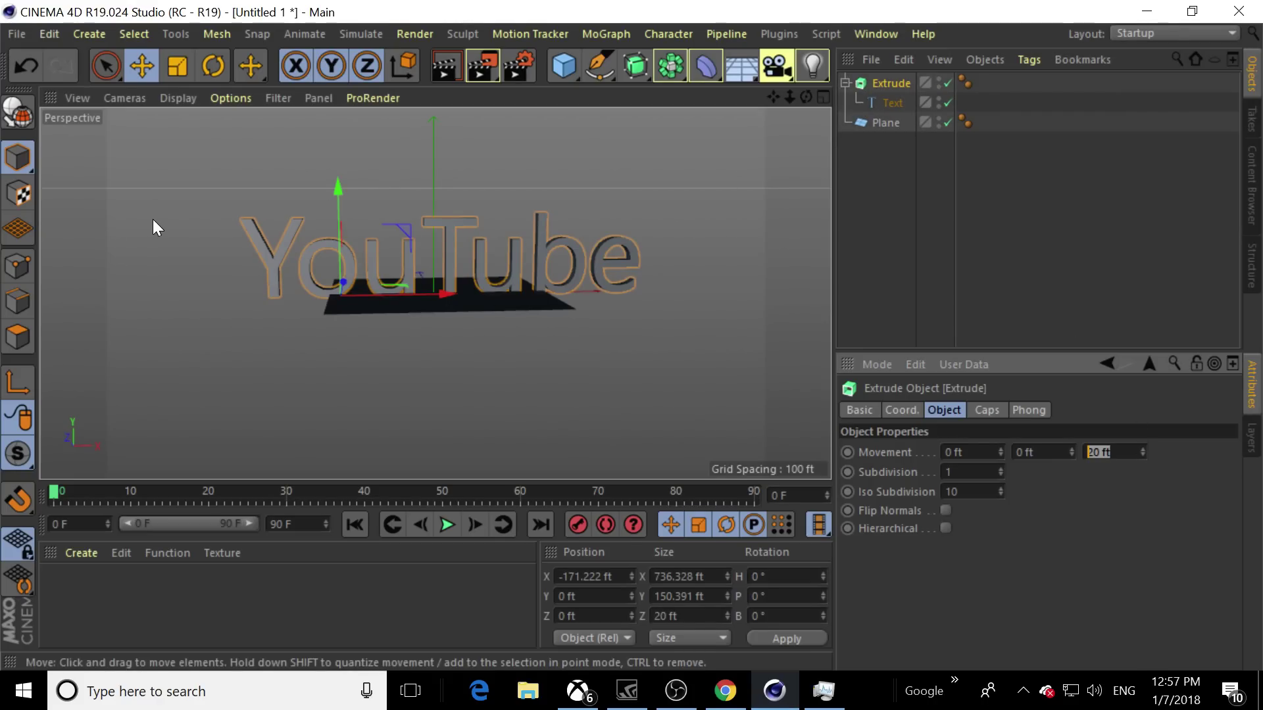
{"action": "type", "text": "0"}
{"action": "key", "text": "Return"}
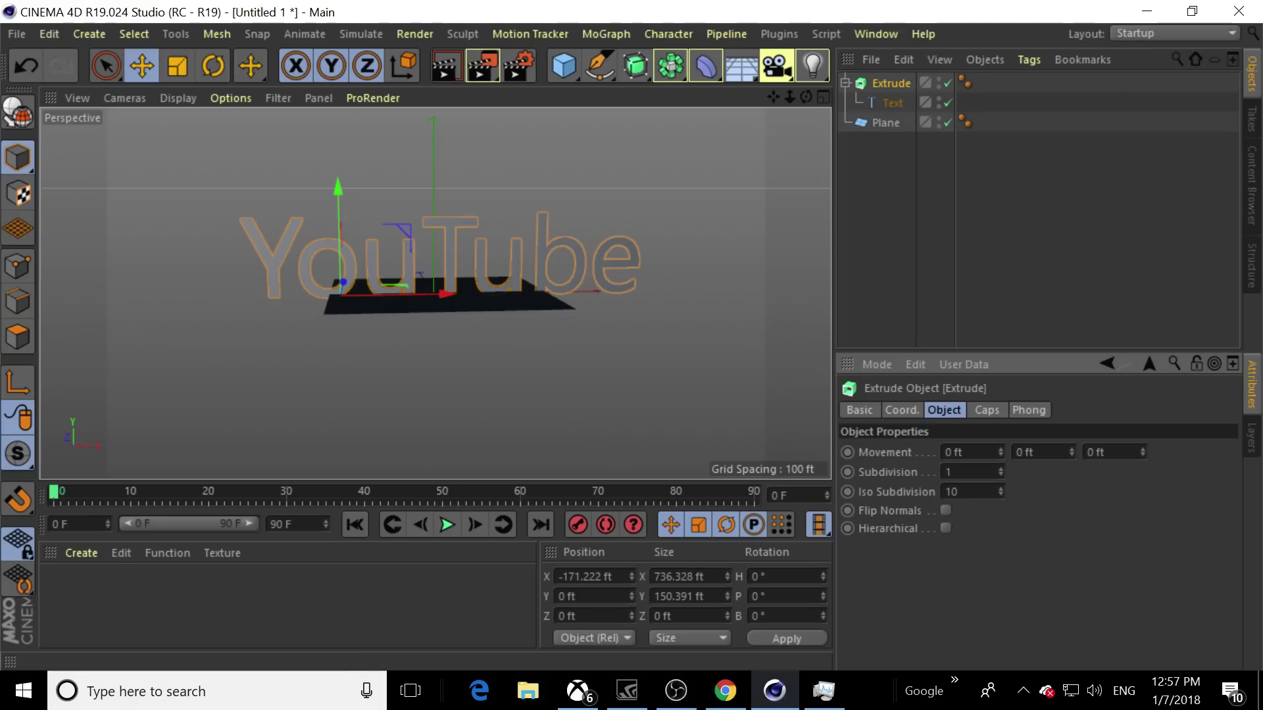
{"action": "left_click_drag", "start_coordinate": [1072, 452], "coordinate": [1071, 431]}
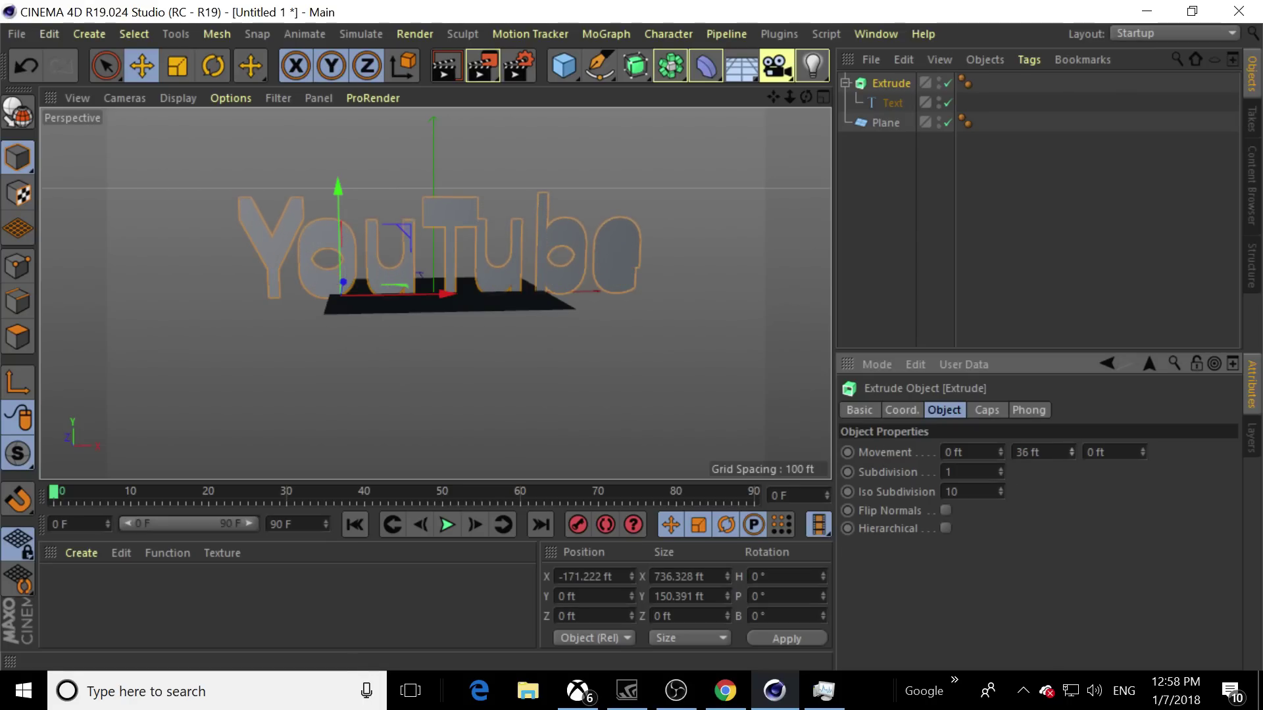
{"action": "key", "text": "ctrl+z"}
Try extrusion depths of 15 ft and 30 ft in Z for the YouTube text
{"action": "left_click", "coordinate": [1095, 452]}
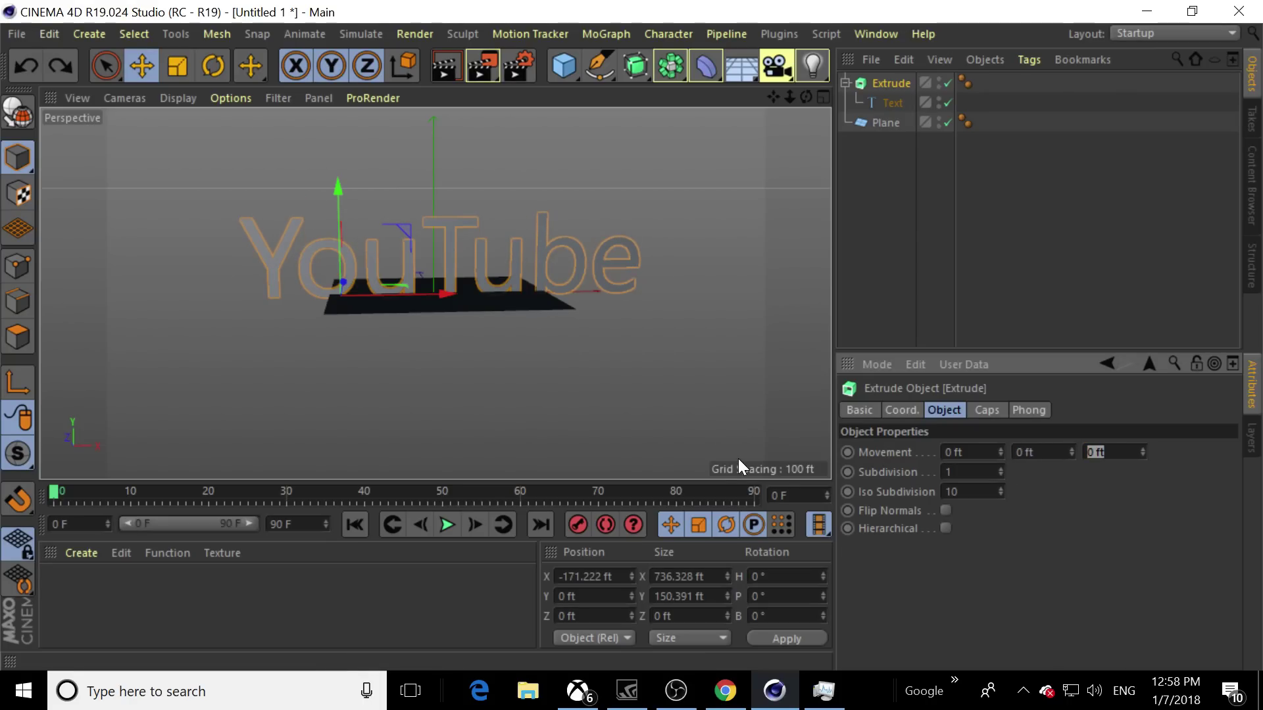
{"action": "type", "text": "15"}
{"action": "key", "text": "Return"}
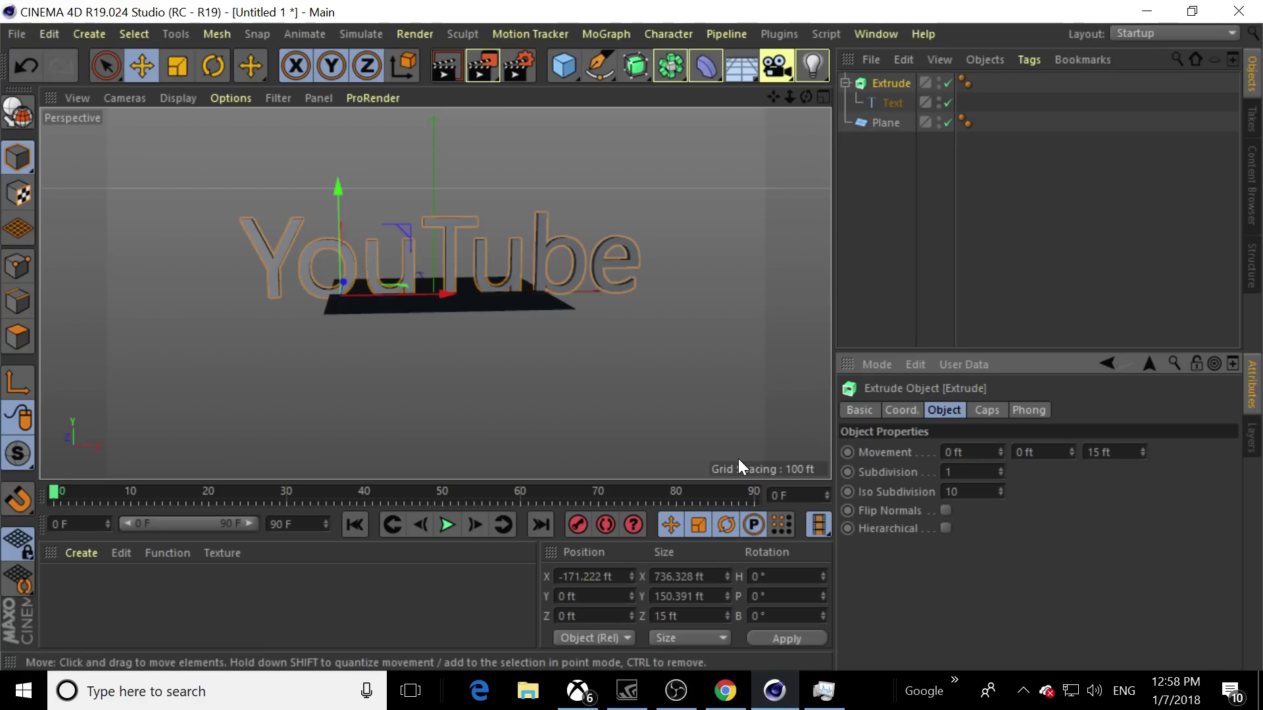
{"action": "left_click", "coordinate": [1095, 452]}
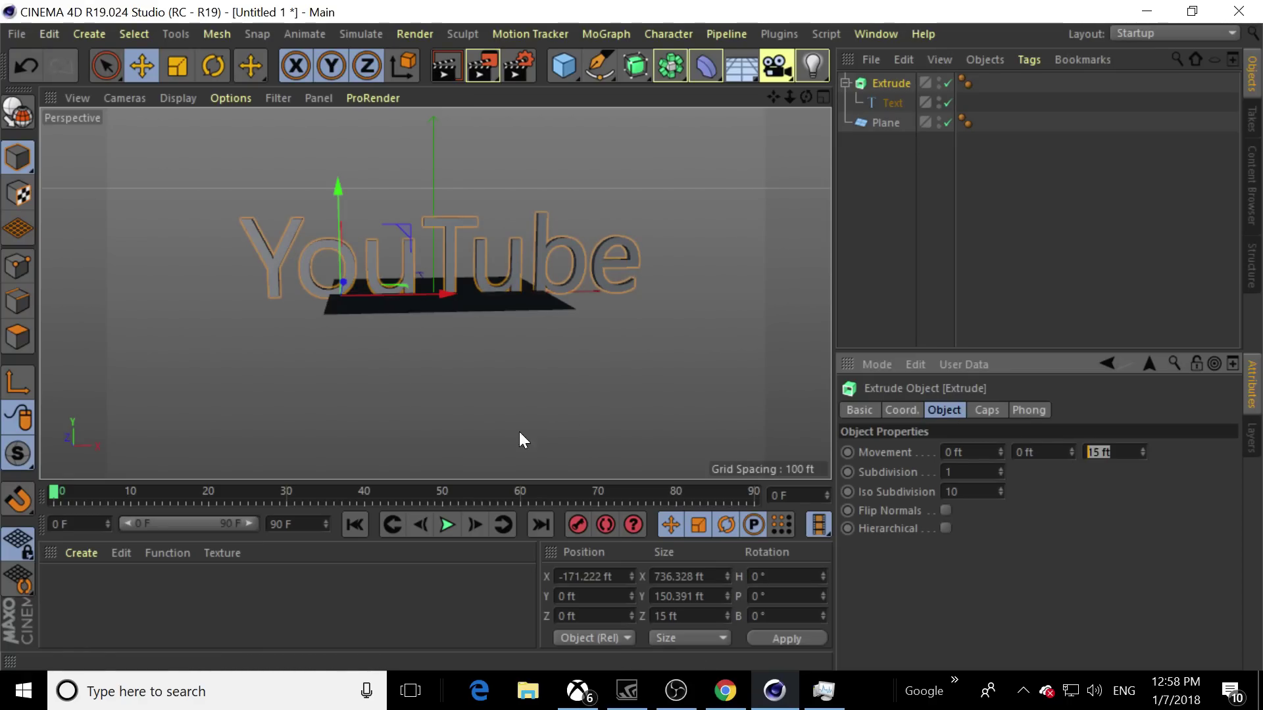
{"action": "type", "text": "30"}
{"action": "key", "text": "Return"}
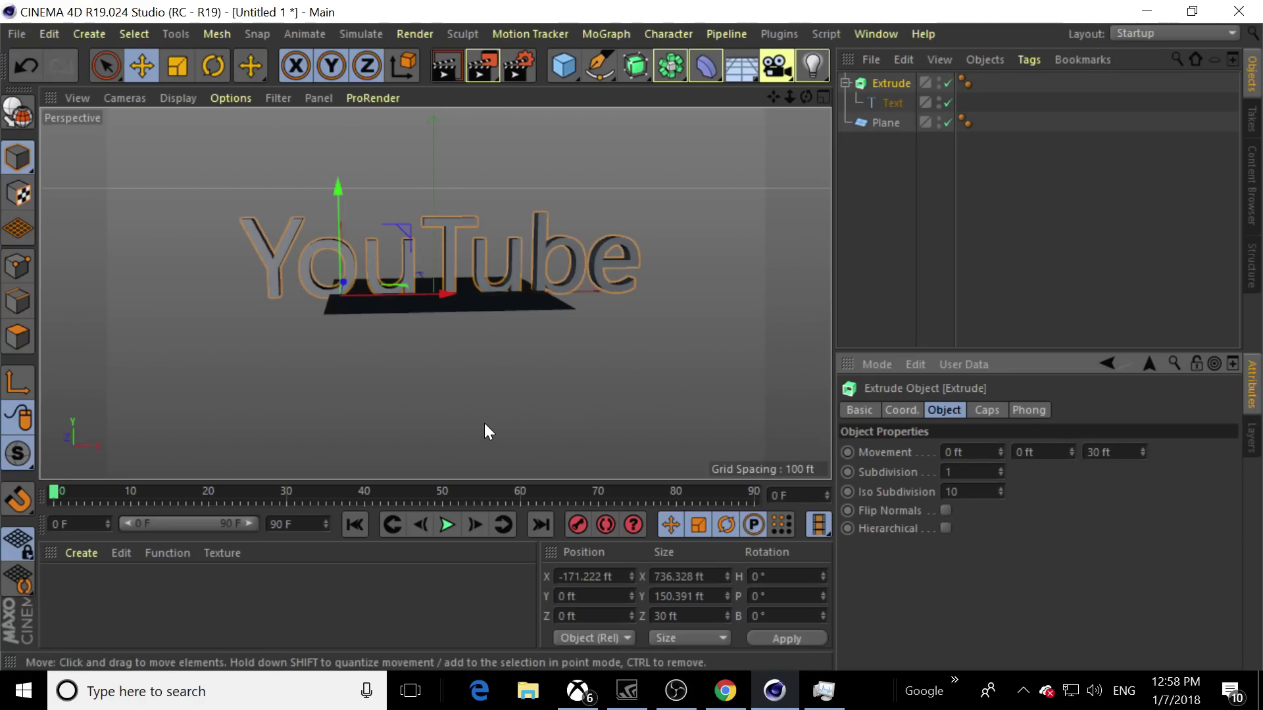
Set the Extrude's Z movement to 60 ft
{"action": "left_click", "coordinate": [1109, 453]}
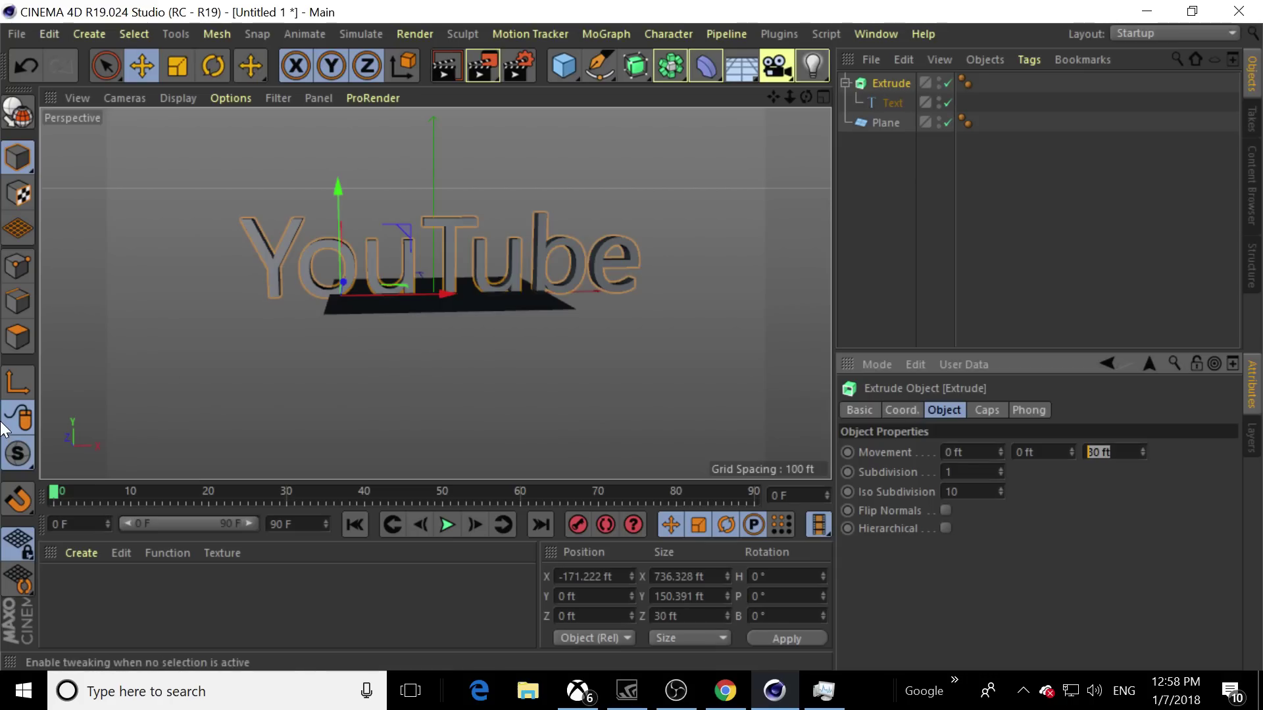
{"action": "type", "text": "60"}
{"action": "key", "text": "Return"}
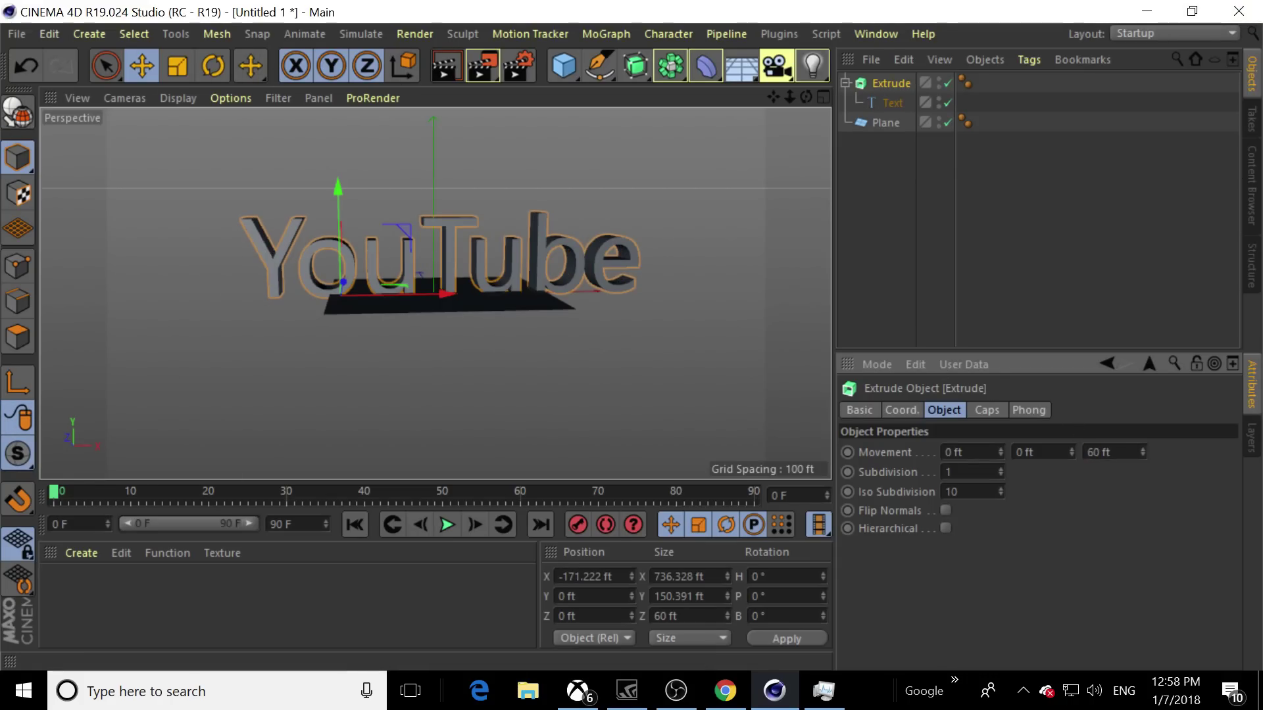
Set both the start and end caps of the extruded text to Fillet Cap
{"action": "left_click", "coordinate": [977, 415]}
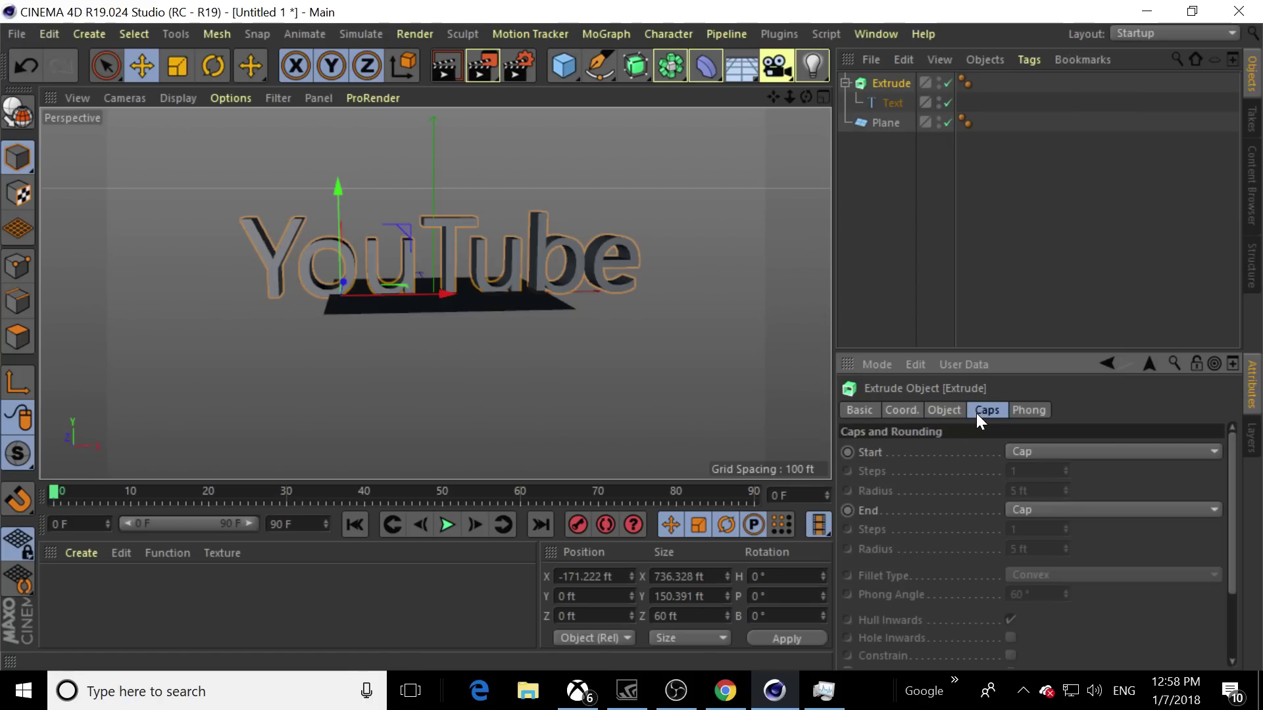
{"action": "left_click", "coordinate": [1026, 451]}
{"action": "left_click", "coordinate": [1047, 526]}
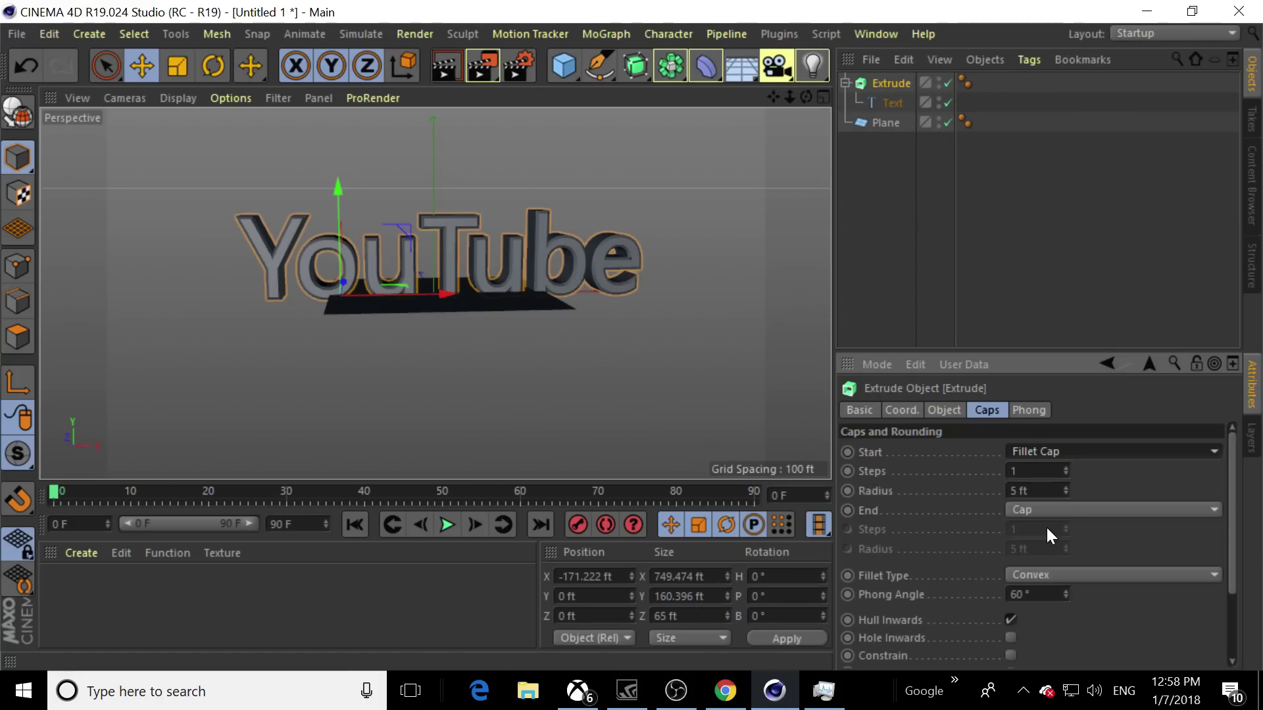
{"action": "left_click", "coordinate": [1039, 507]}
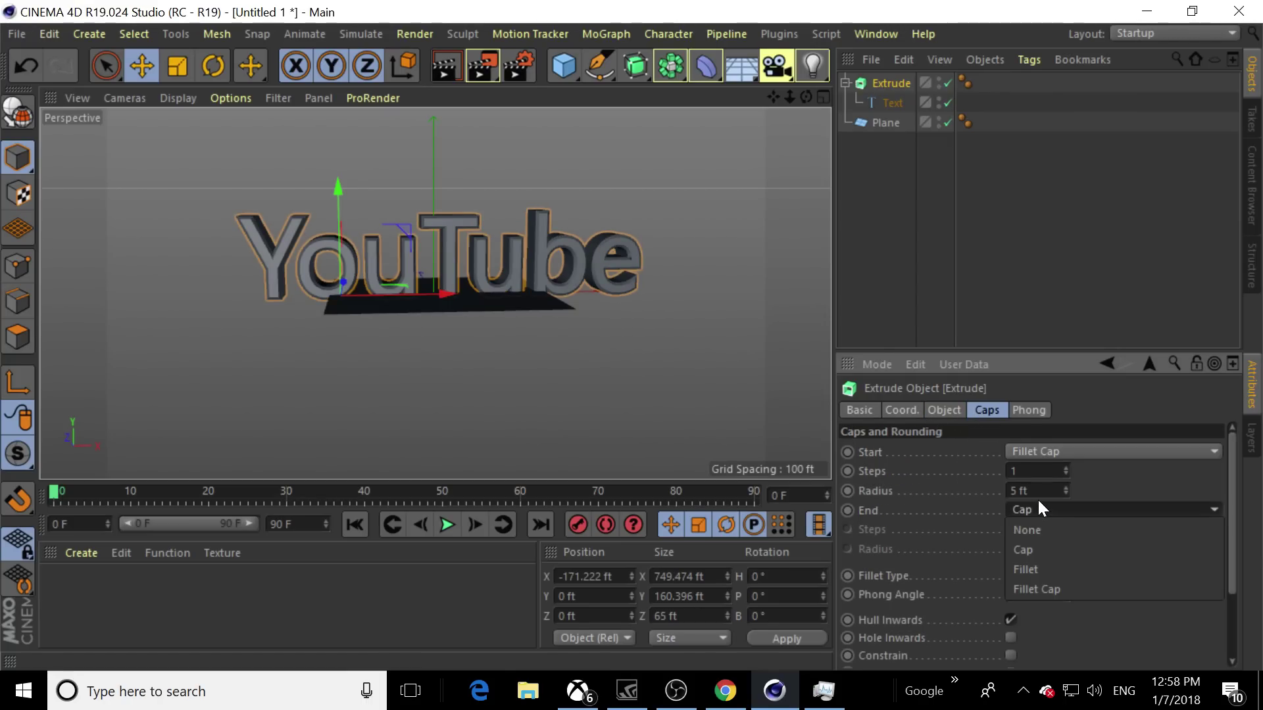
{"action": "left_click", "coordinate": [1037, 592]}
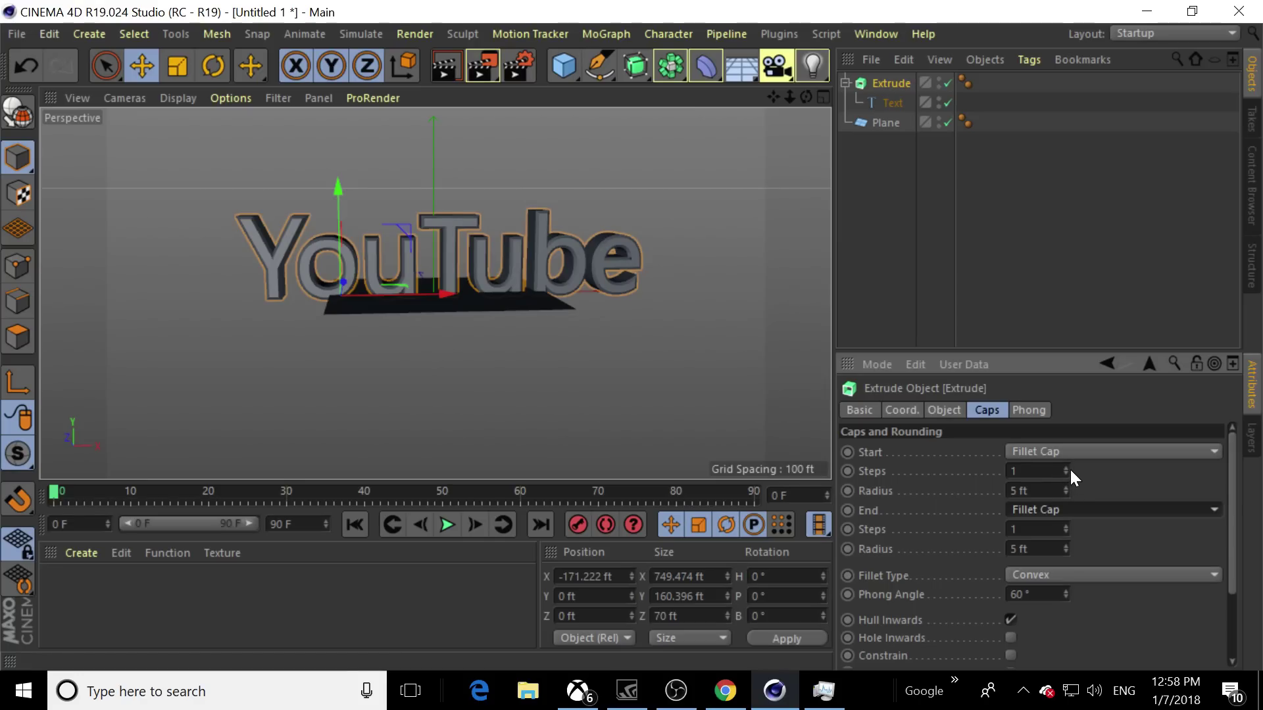
Set the start fillet radius to 10 ft and the end fillet radius to 1 ft
{"action": "mouse_move", "coordinate": [1065, 471]}
{"action": "left_mouse_down"}
{"action": "mouse_move", "coordinate": [1065, 395]}
{"action": "mouse_move", "coordinate": [1065, 472]}
{"action": "left_mouse_up"}
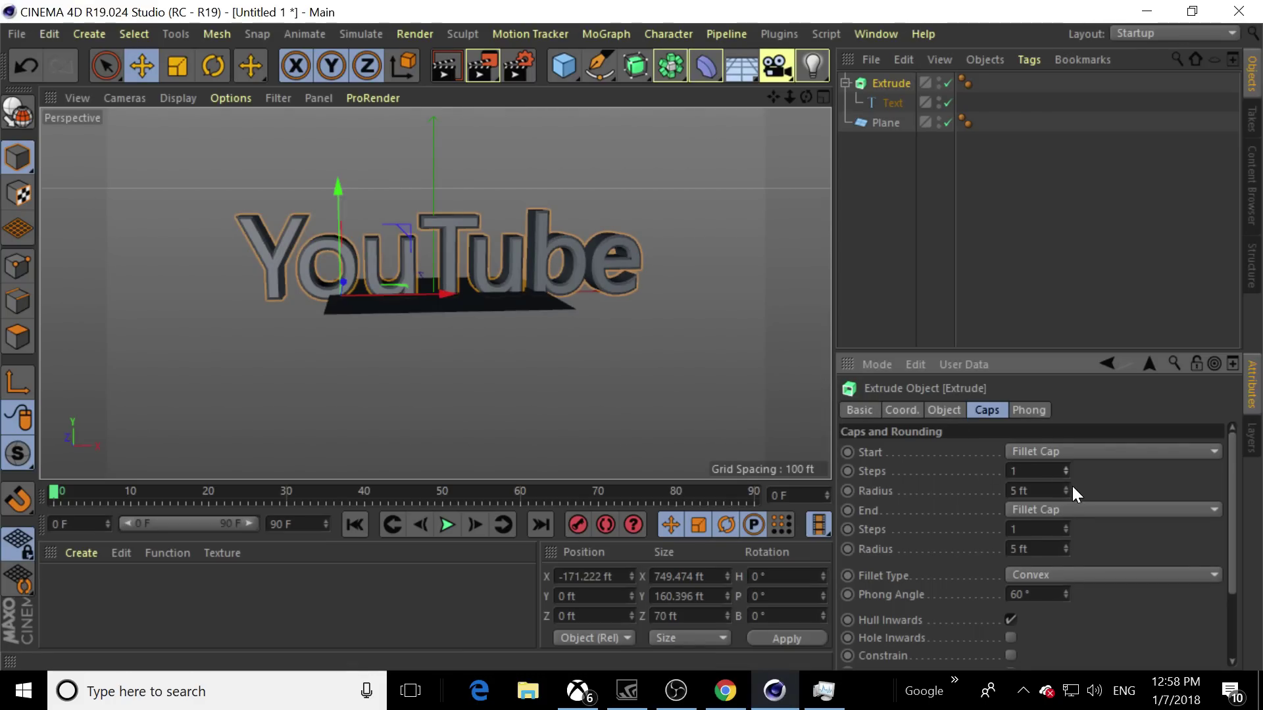
{"action": "mouse_move", "coordinate": [1067, 491]}
{"action": "left_mouse_down"}
{"action": "mouse_move", "coordinate": [1067, 465]}
{"action": "mouse_move", "coordinate": [1066, 516]}
{"action": "mouse_move", "coordinate": [1067, 490]}
{"action": "left_mouse_up"}
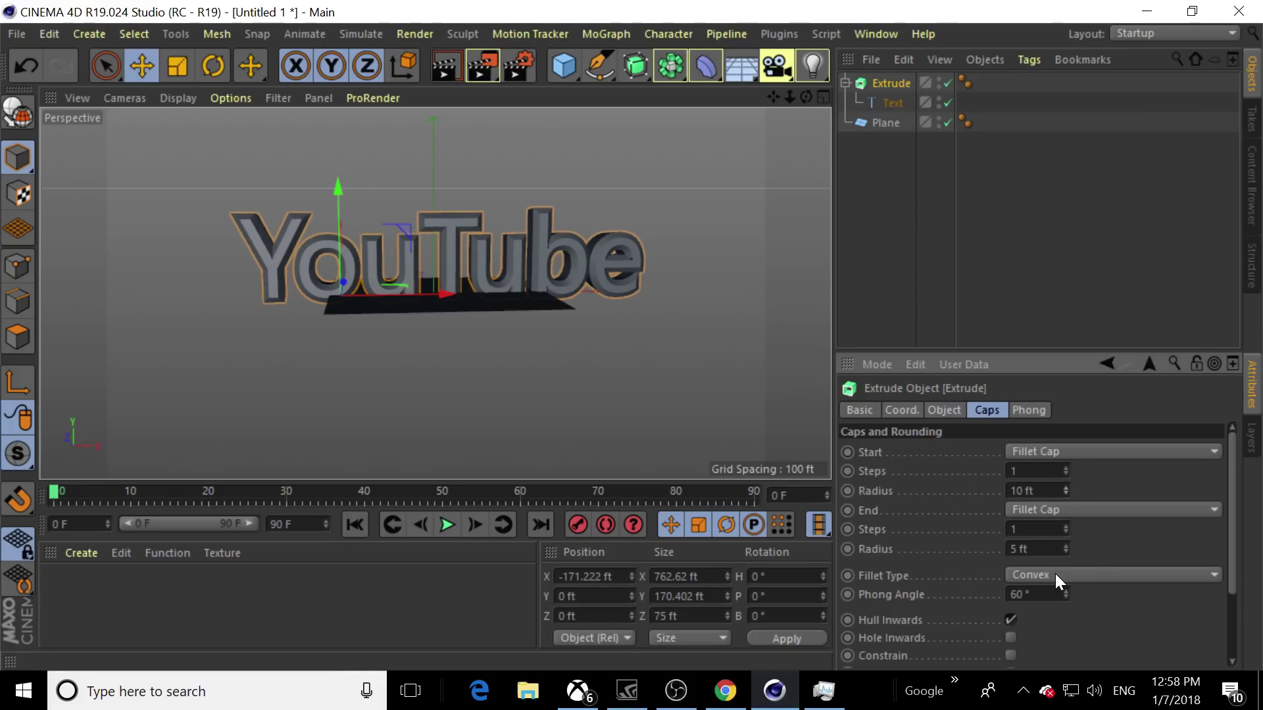
{"action": "left_click_drag", "start_coordinate": [1067, 546], "coordinate": [1067, 556]}
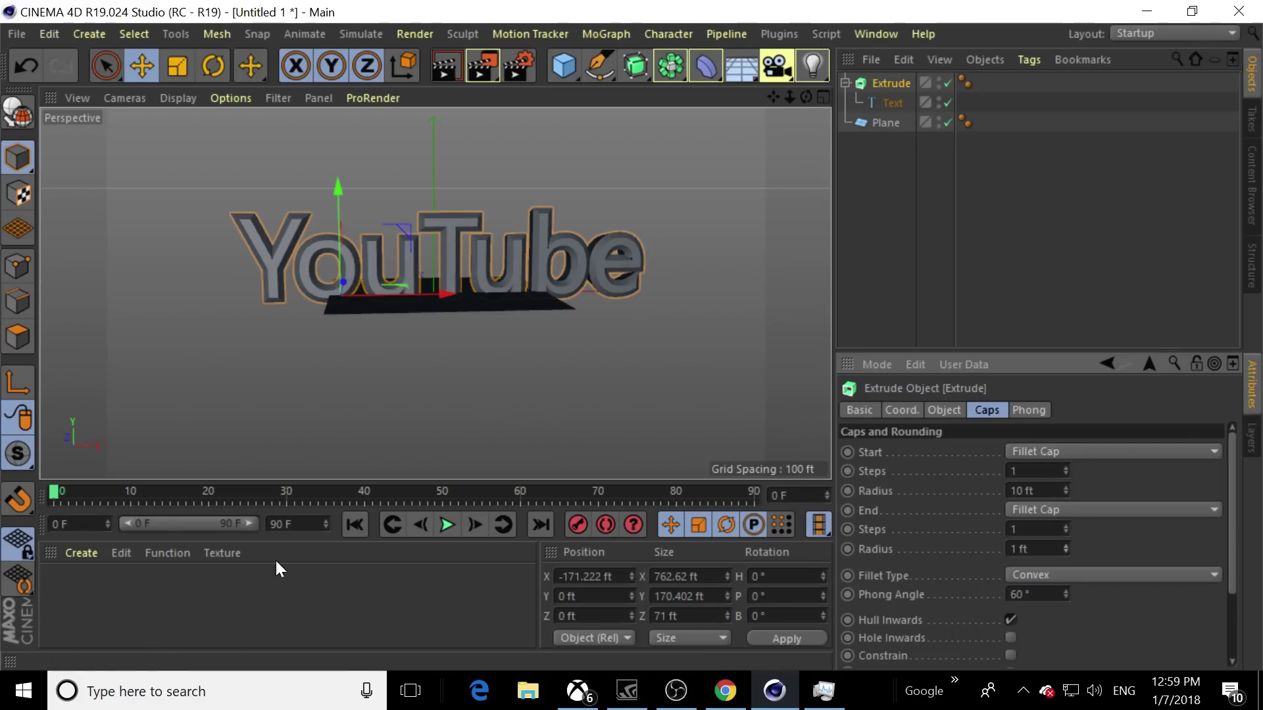
Create a new default material and check its color and texture options in the Material Editor without changing them
{"action": "double_click", "coordinate": [69, 599]}
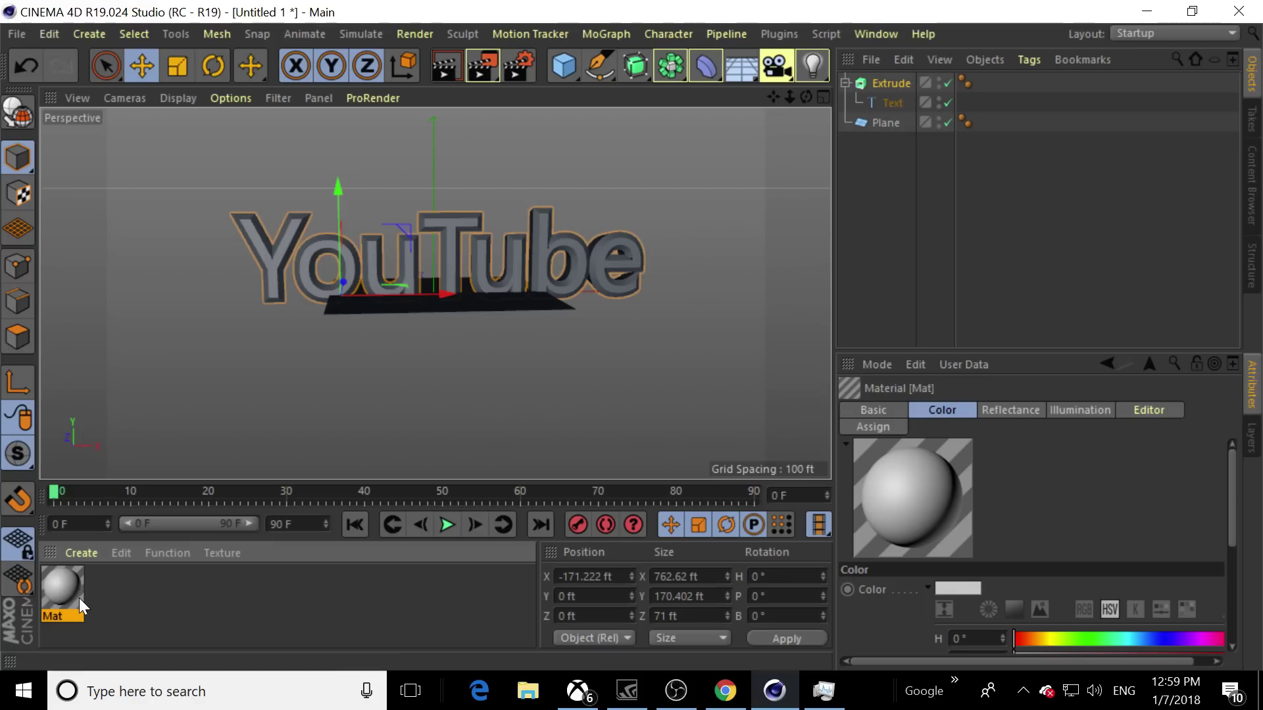
{"action": "double_click", "coordinate": [62, 590]}
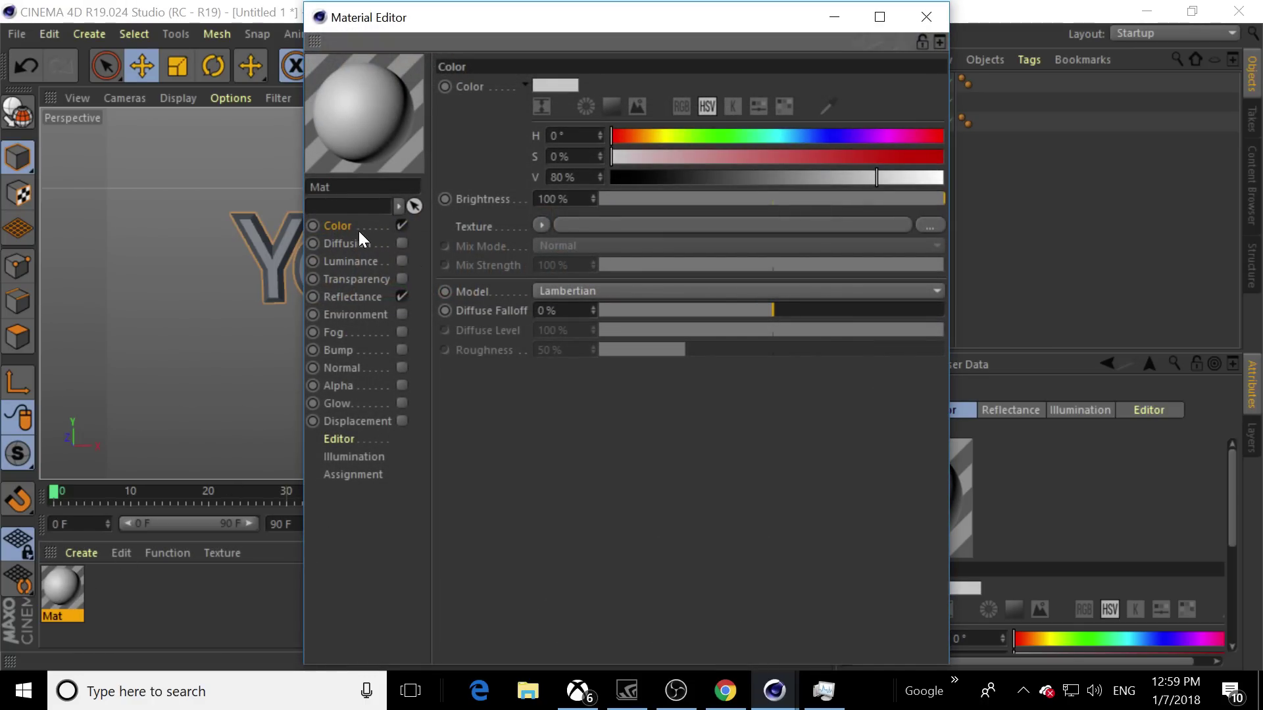
{"action": "left_click", "coordinate": [555, 84]}
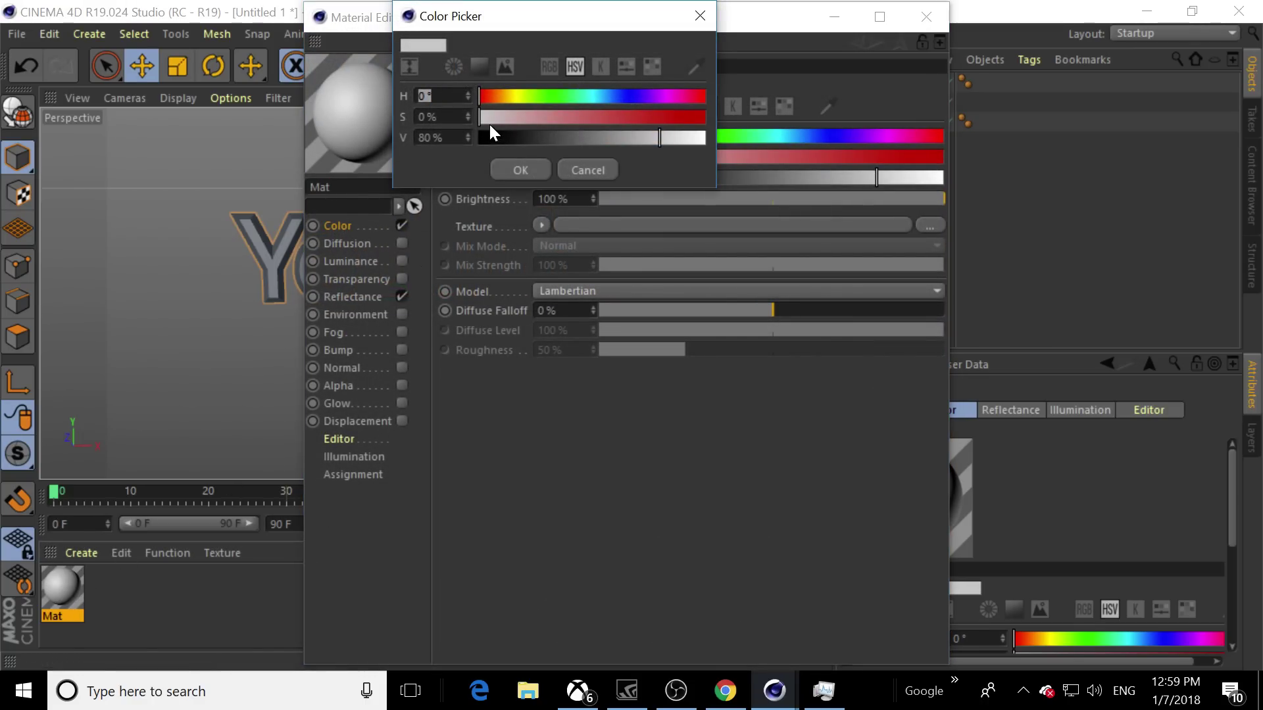
{"action": "left_click", "coordinate": [585, 173]}
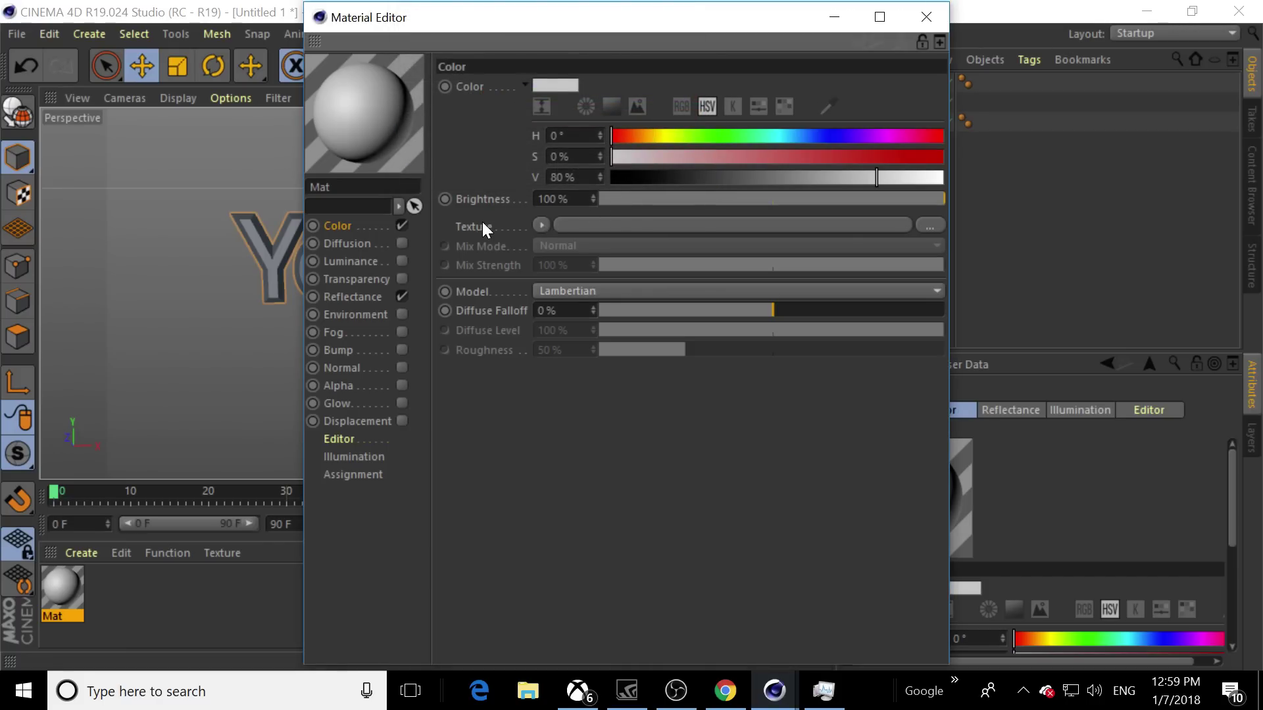
{"action": "left_click", "coordinate": [540, 225]}
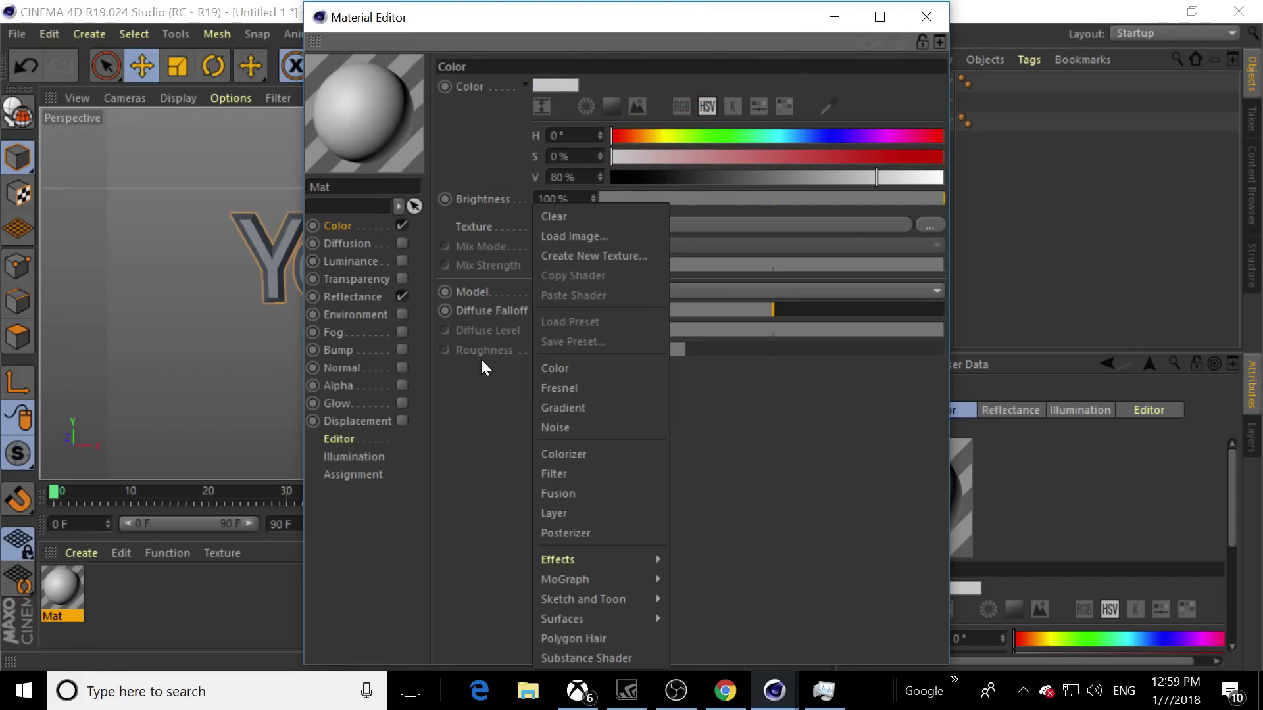
{"action": "left_click", "coordinate": [226, 568]}
{"action": "left_click", "coordinate": [926, 17]}
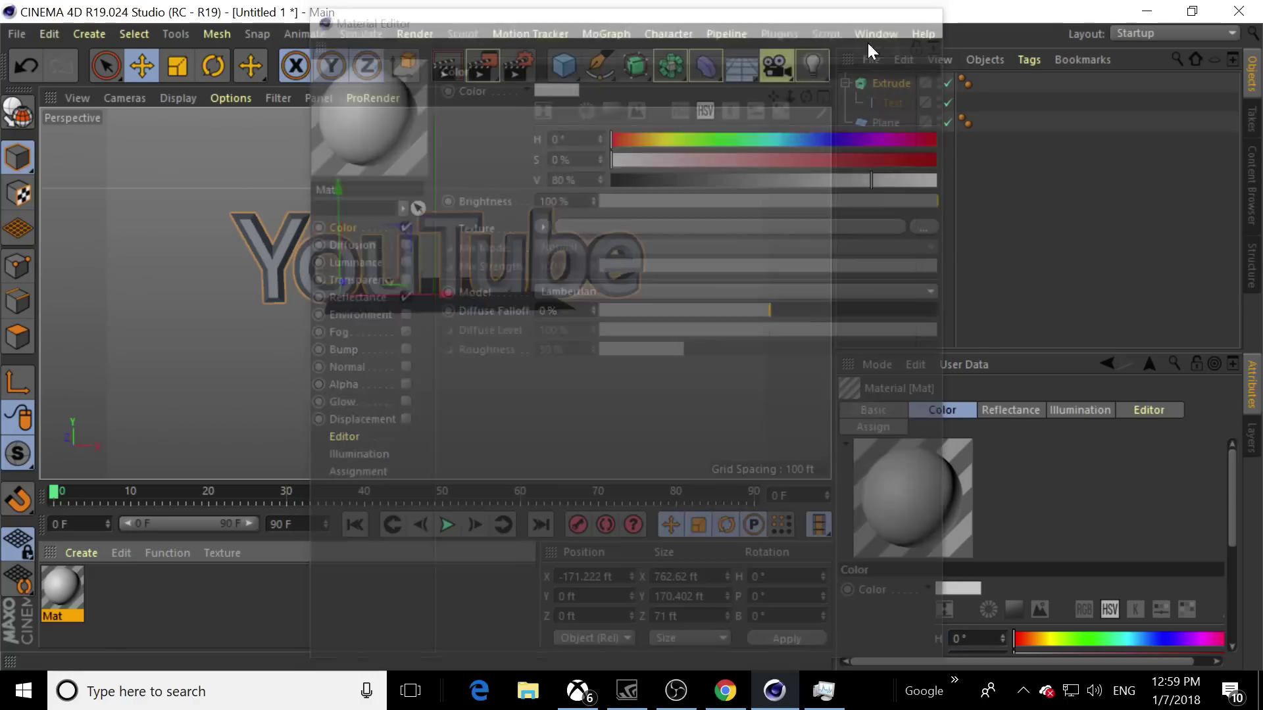
Load the Text010 material preset from the Text category of elFABIOFX Material Pack 3 [2014]
{"action": "left_click", "coordinate": [81, 553]}
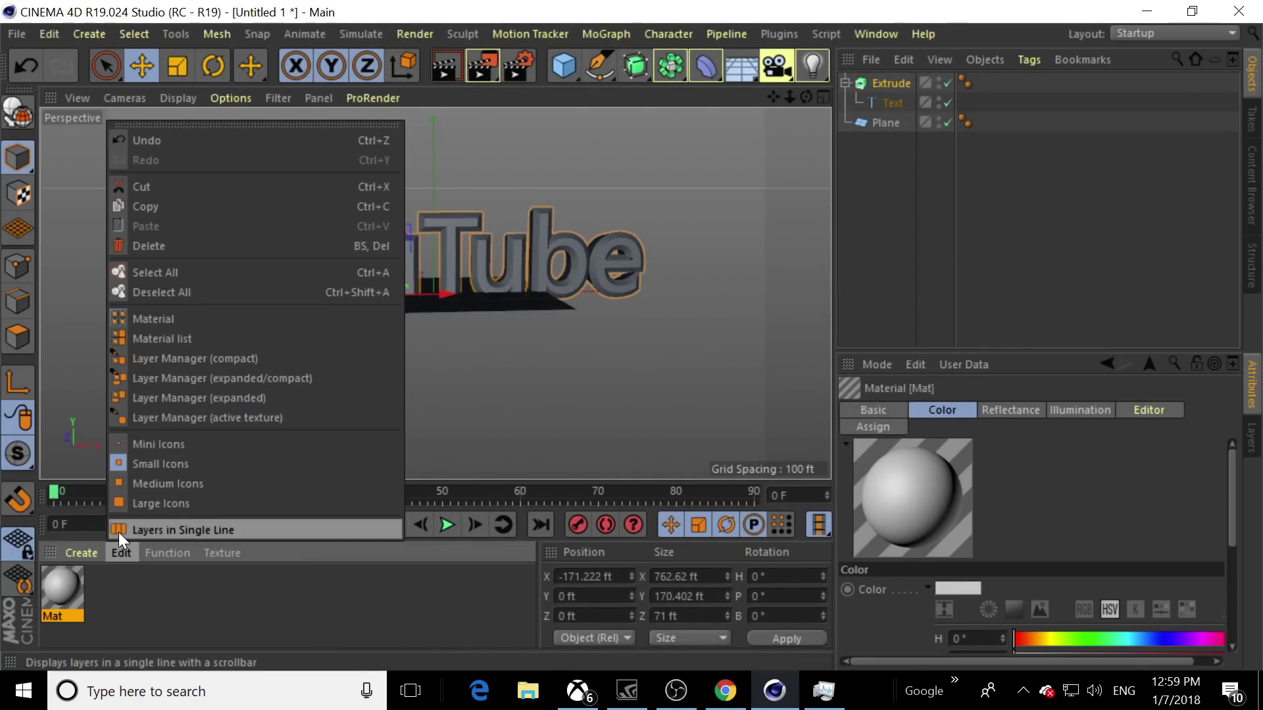
{"action": "mouse_move", "coordinate": [97, 510]}
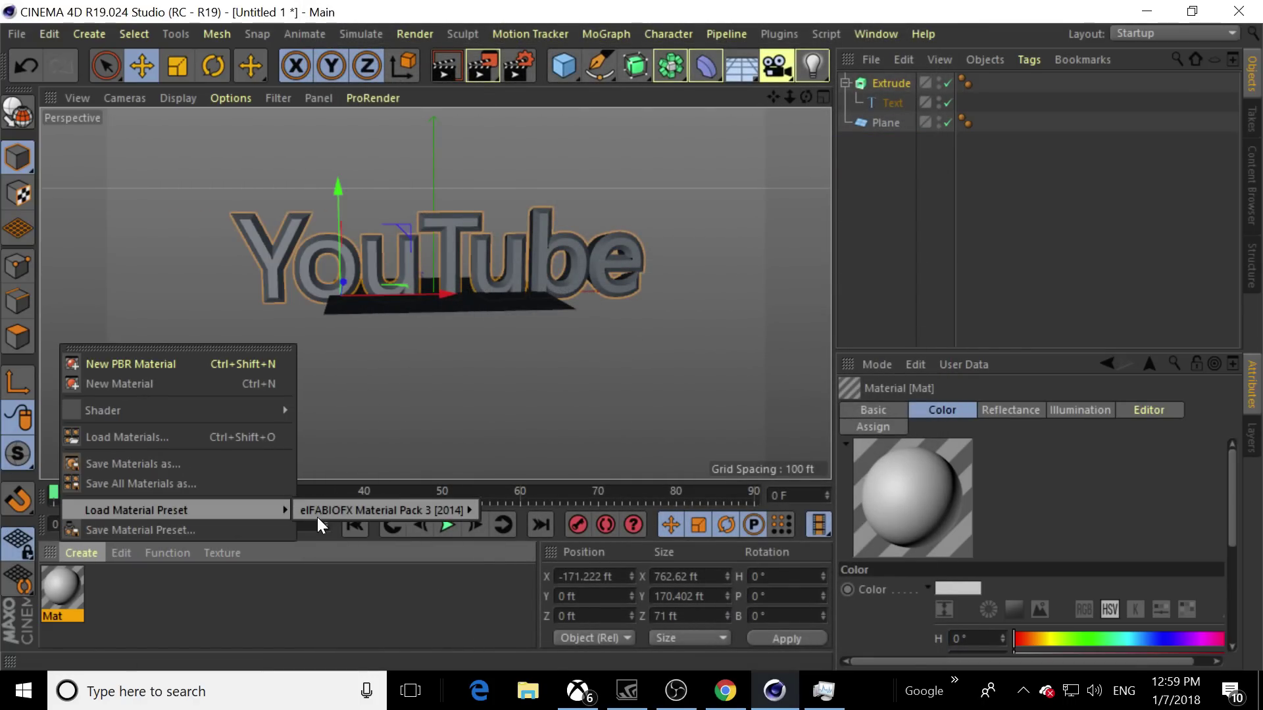
{"action": "mouse_move", "coordinate": [321, 514]}
{"action": "mouse_move", "coordinate": [505, 568]}
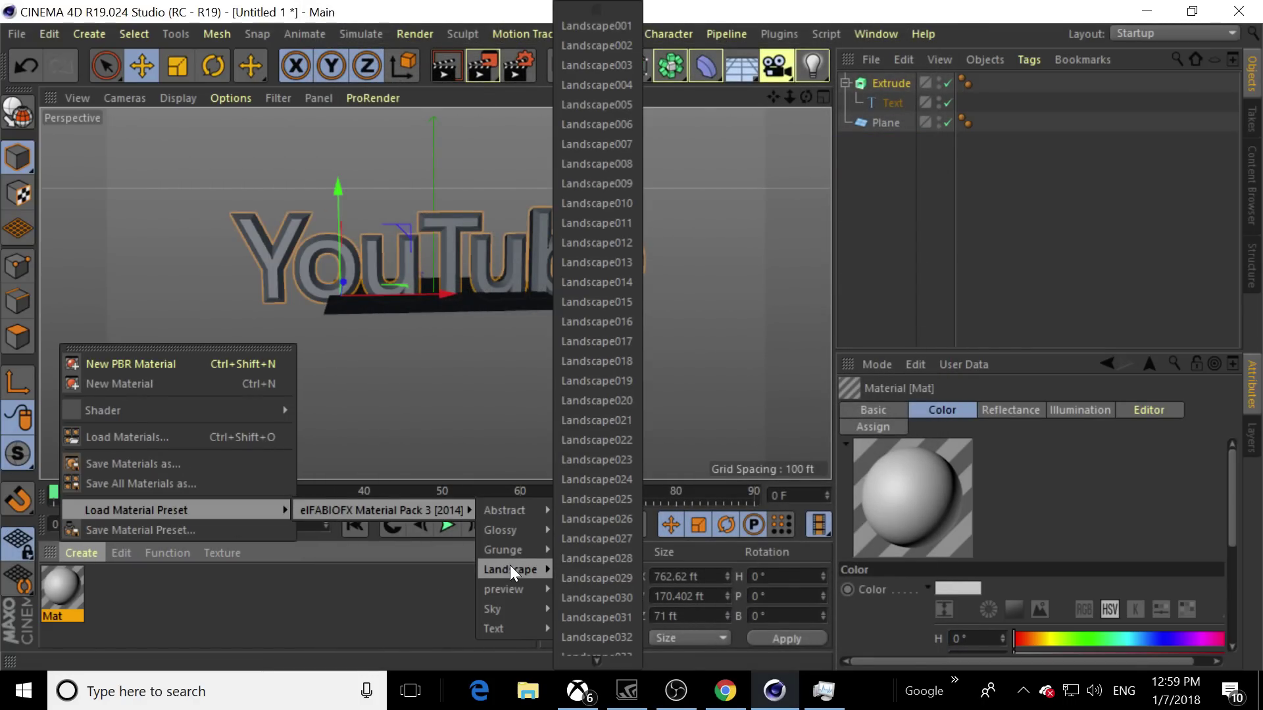
{"action": "mouse_move", "coordinate": [513, 535]}
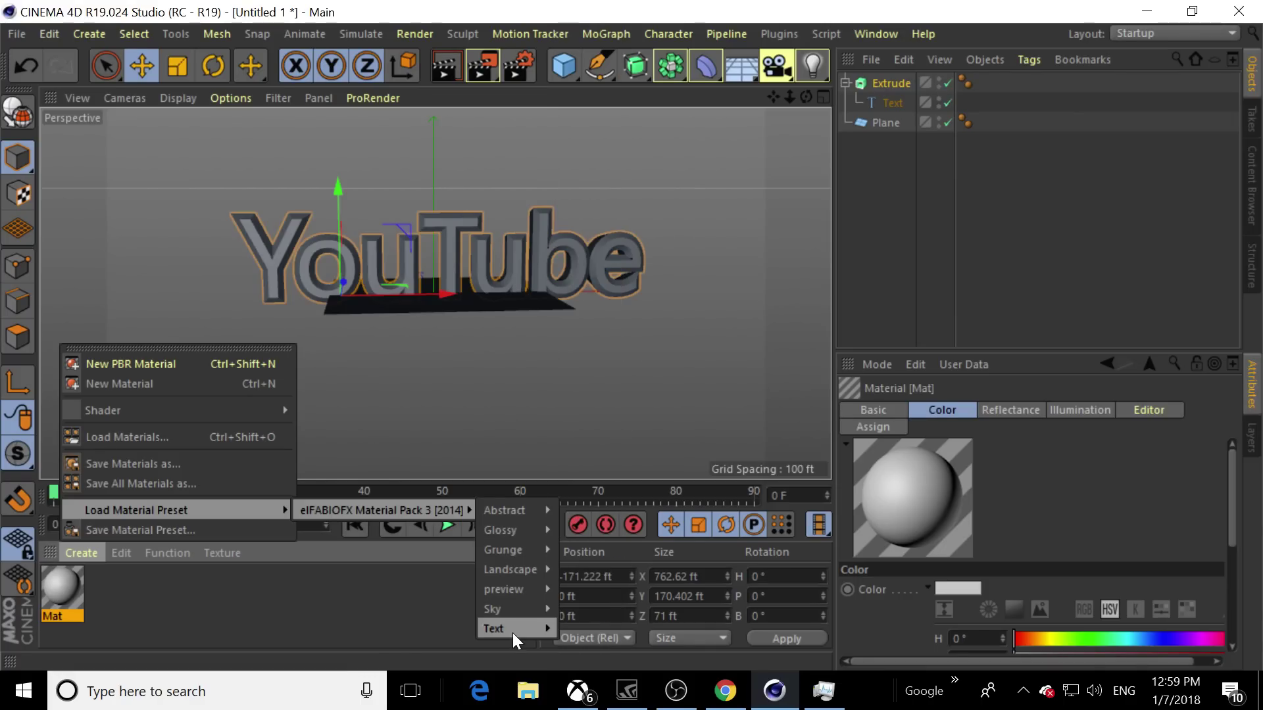
{"action": "mouse_move", "coordinate": [512, 634]}
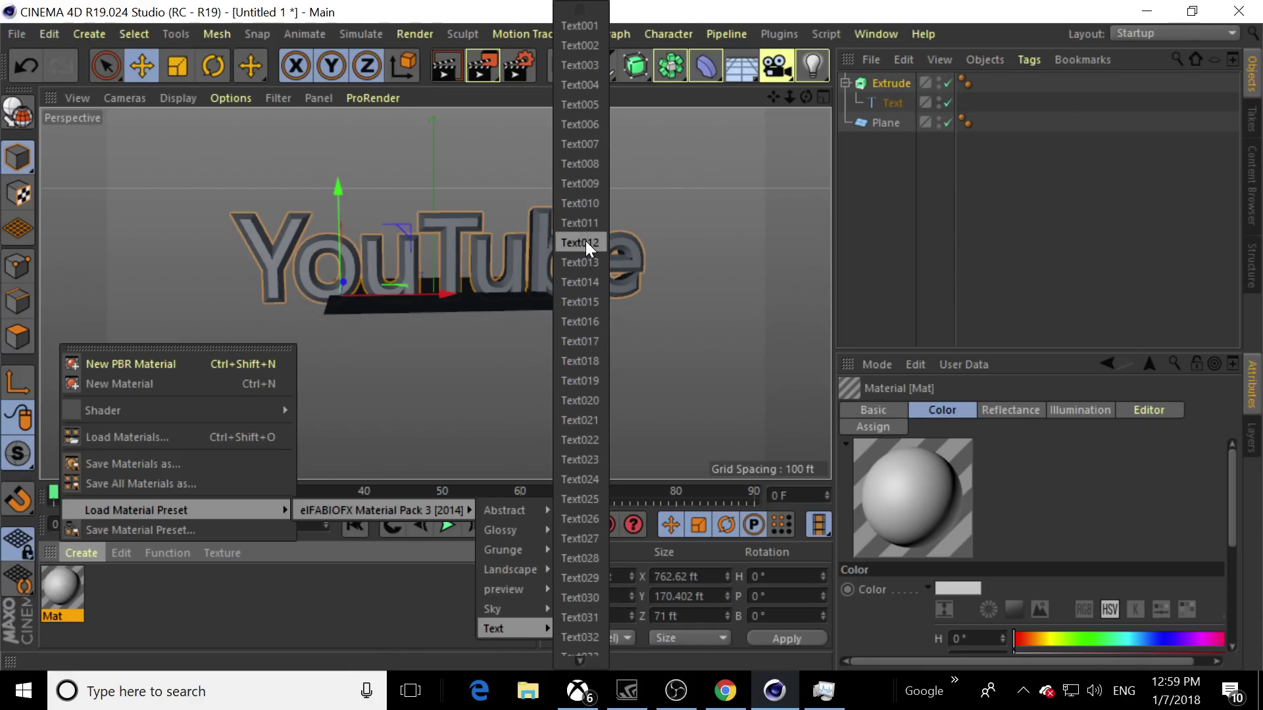
{"action": "left_click", "coordinate": [586, 208]}
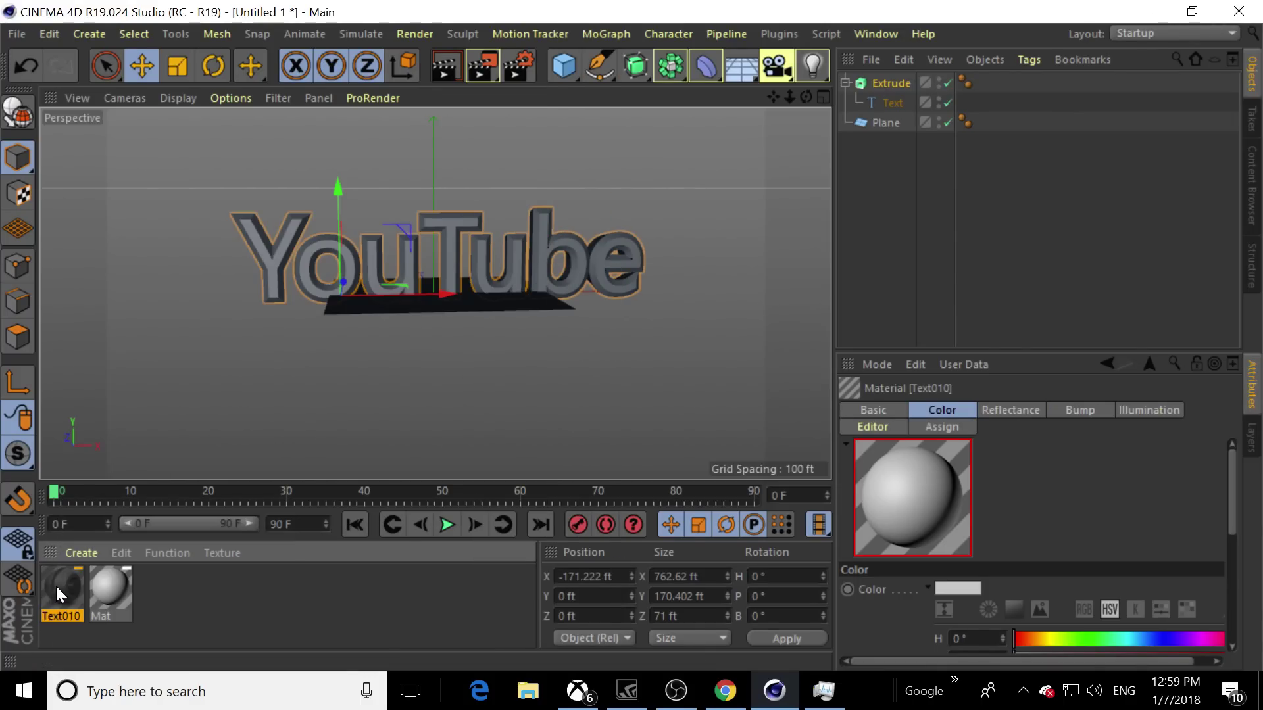
{"action": "mouse_move", "coordinate": [57, 586]}
{"action": "left_mouse_down"}
{"action": "mouse_move", "coordinate": [275, 247]}
{"action": "mouse_move", "coordinate": [73, 648]}
{"action": "mouse_move", "coordinate": [66, 592]}
{"action": "left_mouse_up"}
Make the Extrude object editable and expand its hierarchy to inspect the Rounding 1 and Cap 1 parts
{"action": "left_click", "coordinate": [845, 83]}
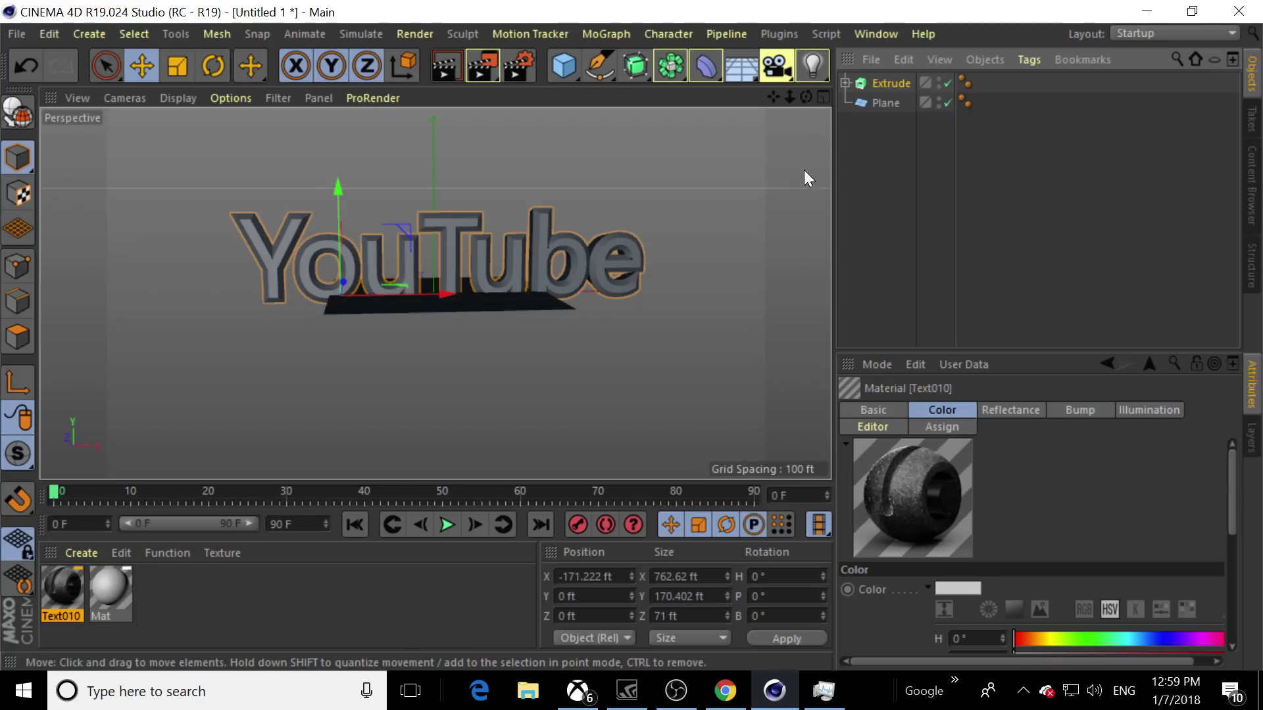
{"action": "left_click", "coordinate": [18, 117]}
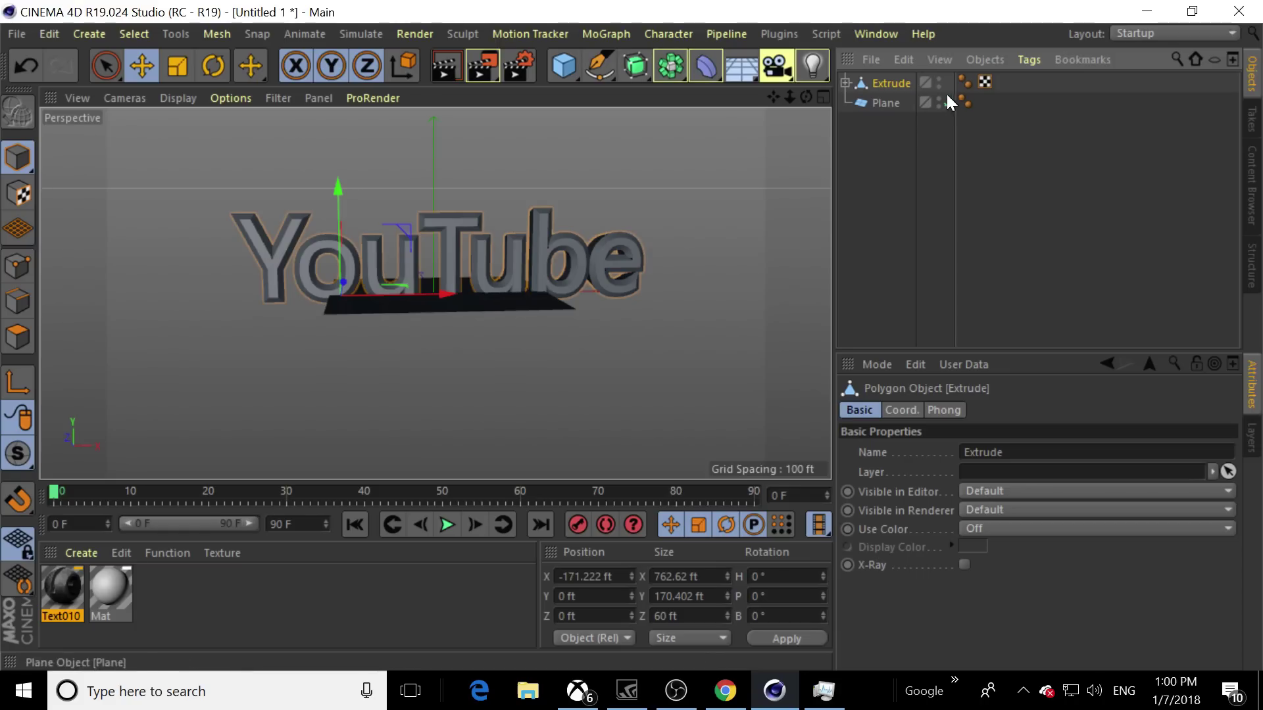
{"action": "left_click", "coordinate": [846, 83]}
{"action": "left_click", "coordinate": [871, 103]}
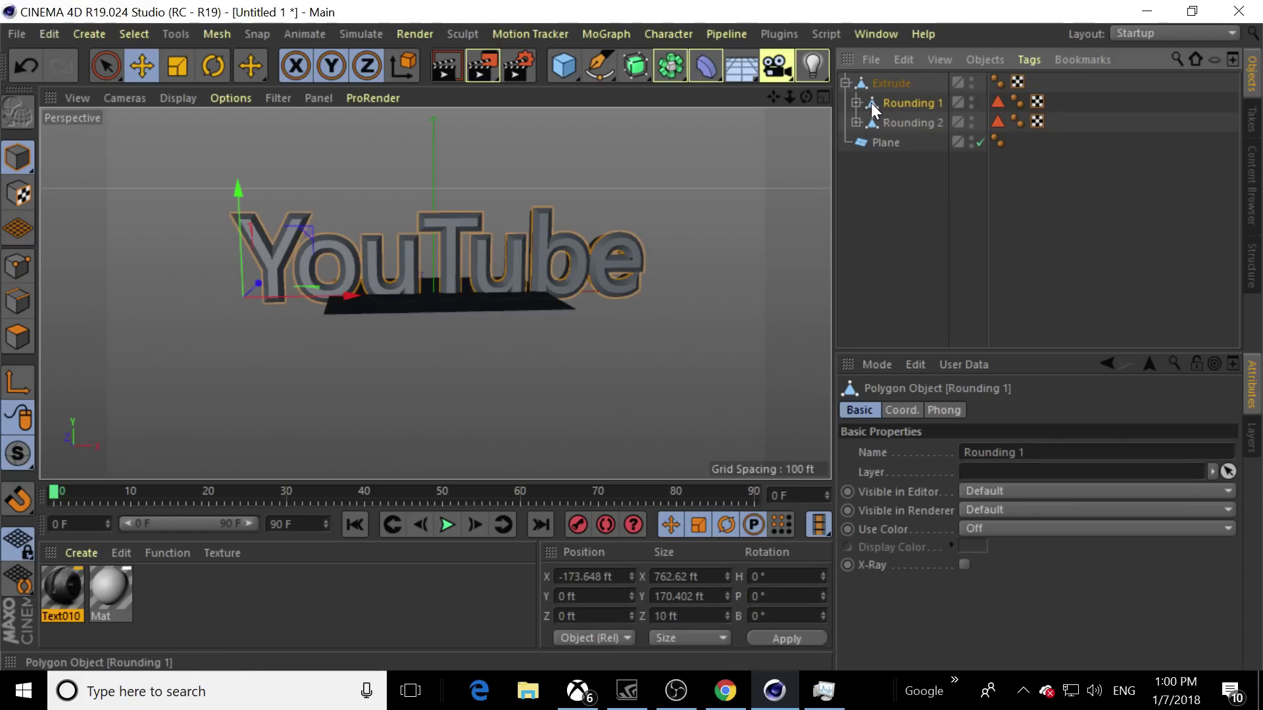
{"action": "left_click", "coordinate": [855, 102]}
{"action": "left_click", "coordinate": [892, 120]}
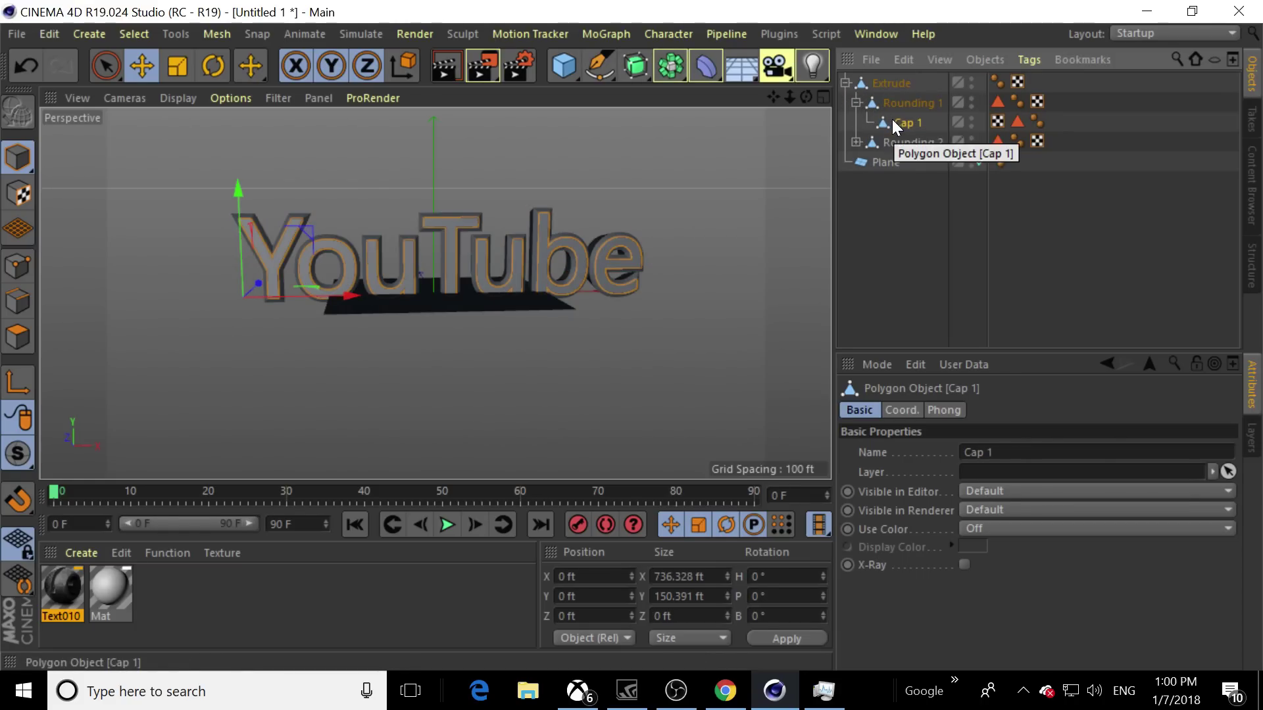
{"action": "left_click", "coordinate": [881, 102]}
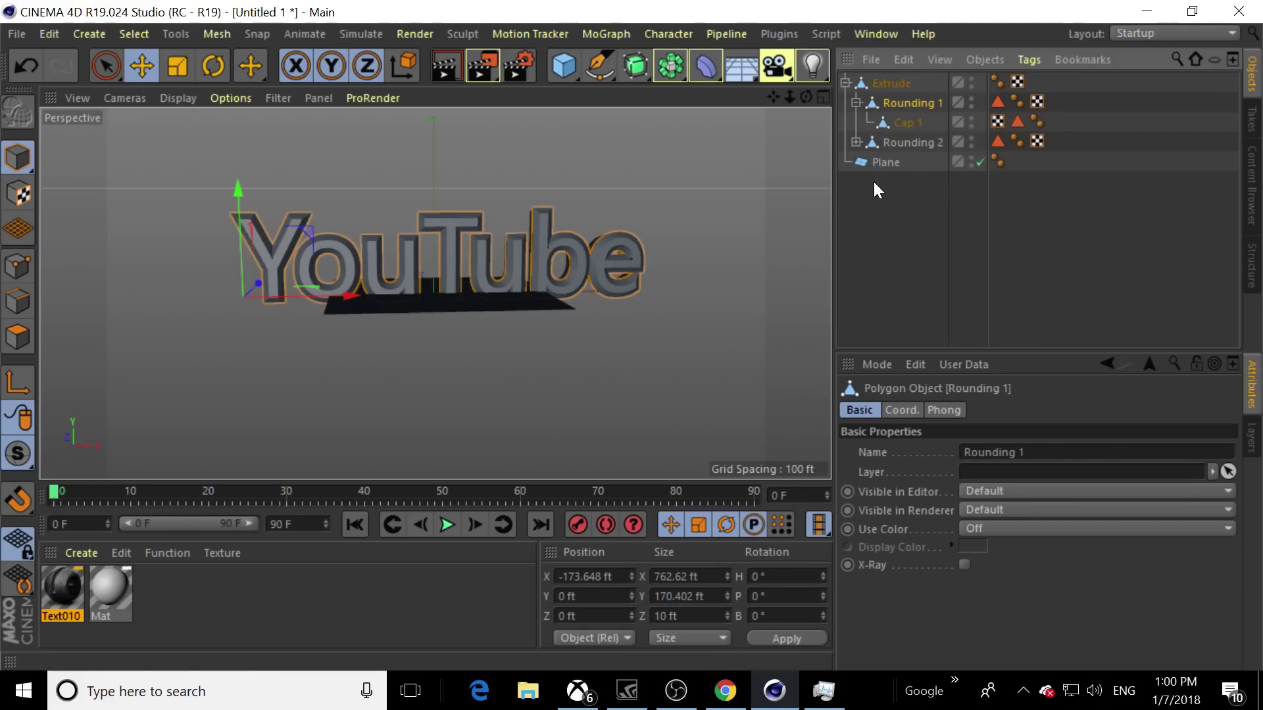
{"action": "left_click", "coordinate": [886, 124]}
{"action": "left_click", "coordinate": [872, 85]}
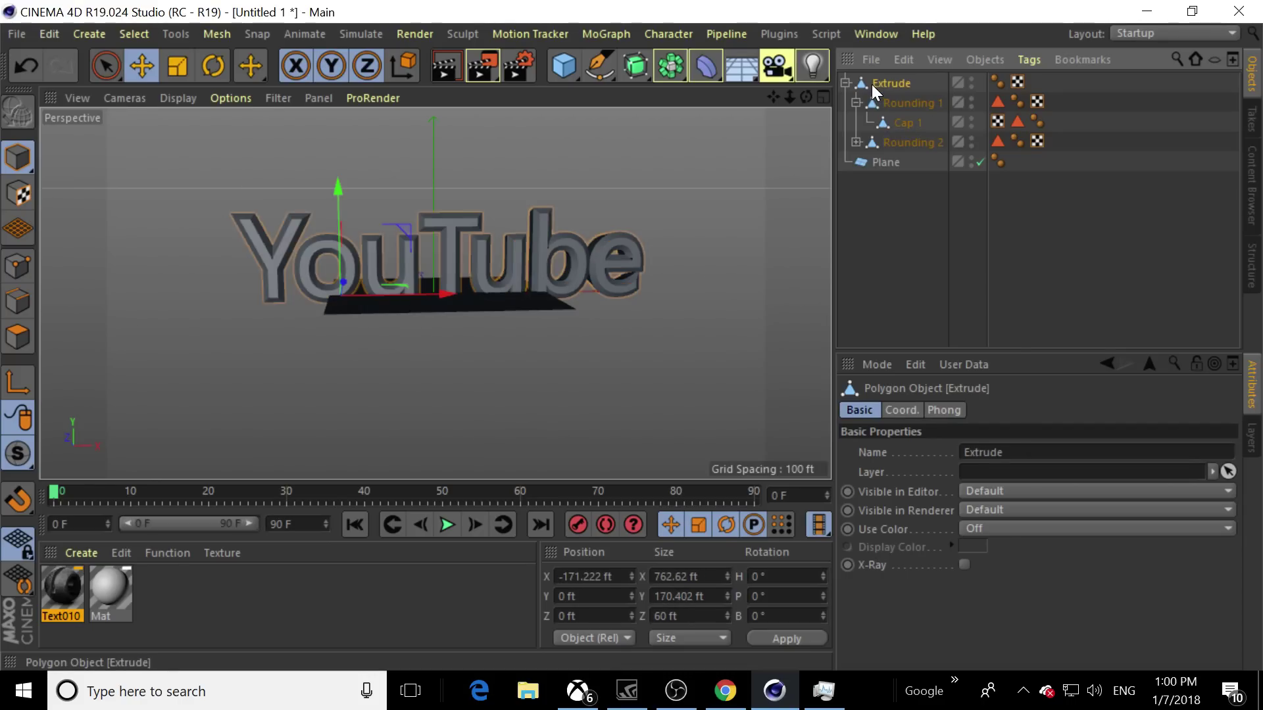
Apply the Text010 material to Cap 1 and the Mat material to Rounding 2, and check the text from several angles
{"action": "left_click_drag", "start_coordinate": [61, 591], "coordinate": [270, 259]}
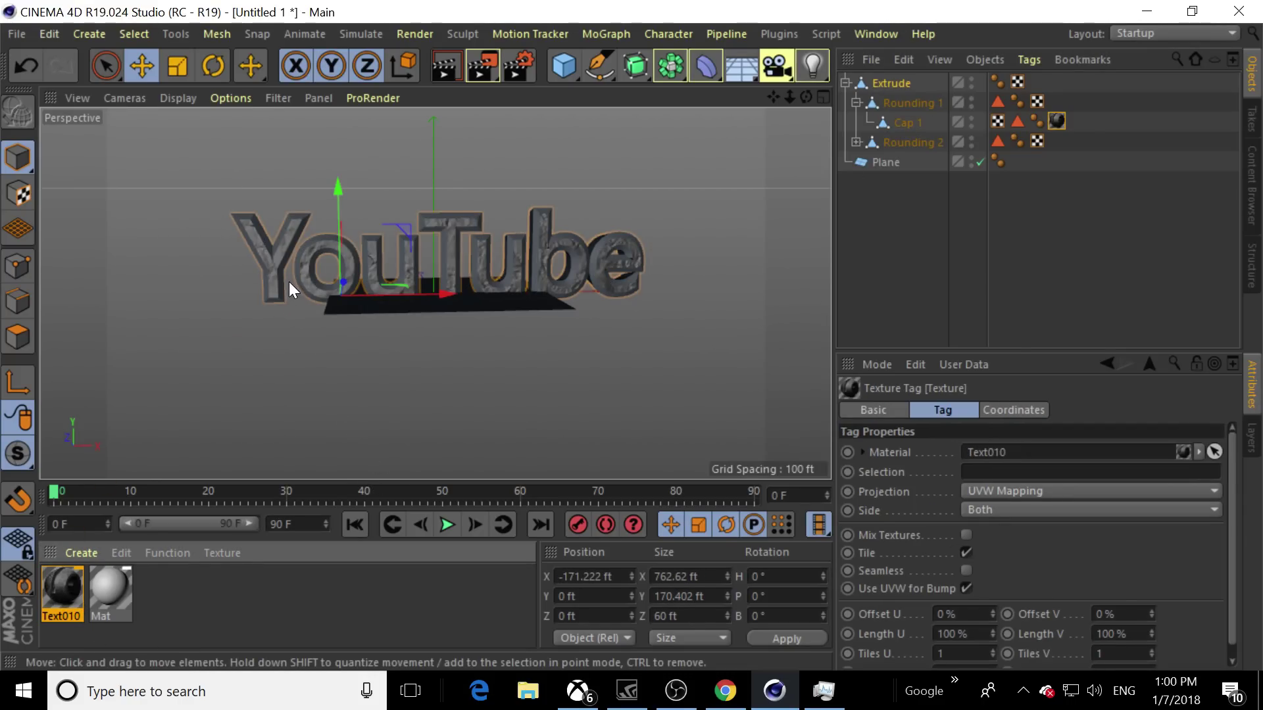
{"action": "left_click_drag", "start_coordinate": [125, 598], "coordinate": [914, 143]}
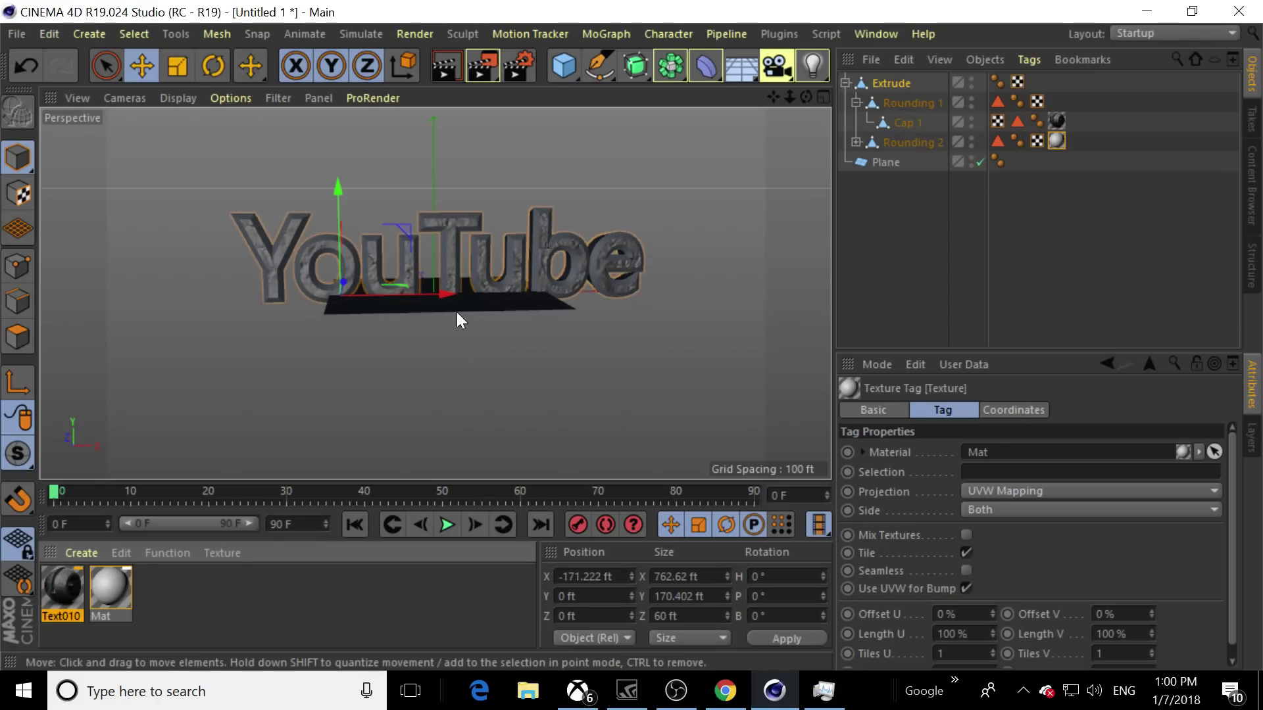
{"action": "mouse_move", "coordinate": [806, 96]}
{"action": "left_mouse_down"}
{"action": "mouse_move", "coordinate": [783, 112]}
{"action": "mouse_move", "coordinate": [805, 191]}
{"action": "mouse_move", "coordinate": [783, 197]}
{"action": "mouse_move", "coordinate": [753, 115]}
{"action": "mouse_move", "coordinate": [803, 109]}
{"action": "mouse_move", "coordinate": [749, 69]}
{"action": "mouse_move", "coordinate": [767, 56]}
{"action": "mouse_move", "coordinate": [782, 76]}
{"action": "mouse_move", "coordinate": [773, 105]}
{"action": "mouse_move", "coordinate": [758, 87]}
{"action": "mouse_move", "coordinate": [763, 131]}
{"action": "mouse_move", "coordinate": [776, 99]}
{"action": "mouse_move", "coordinate": [786, 112]}
{"action": "mouse_move", "coordinate": [806, 97]}
{"action": "left_mouse_up"}
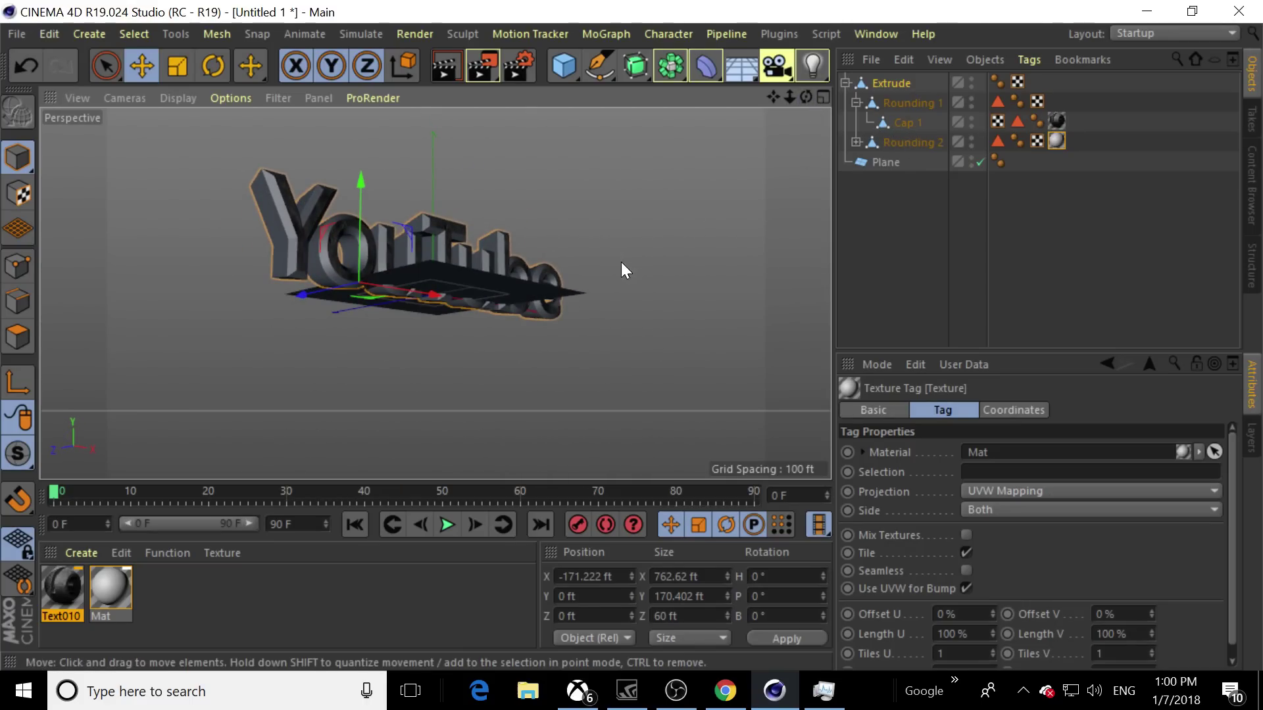
{"action": "left_click_drag", "start_coordinate": [806, 96], "coordinate": [800, 100]}
Expand Rounding 2 and move its Mat texture tag onto Cap 2
{"action": "left_click", "coordinate": [1056, 142]}
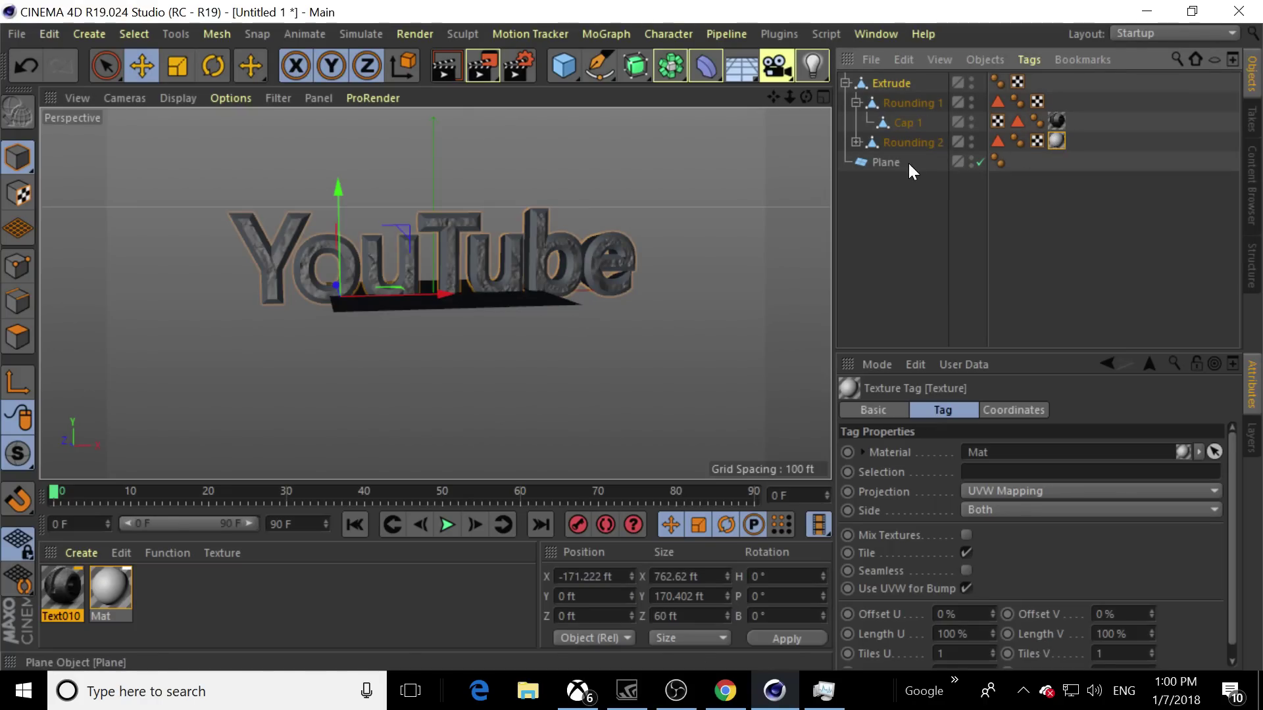
{"action": "left_click", "coordinate": [856, 143]}
{"action": "left_click_drag", "start_coordinate": [1055, 141], "coordinate": [1060, 157]}
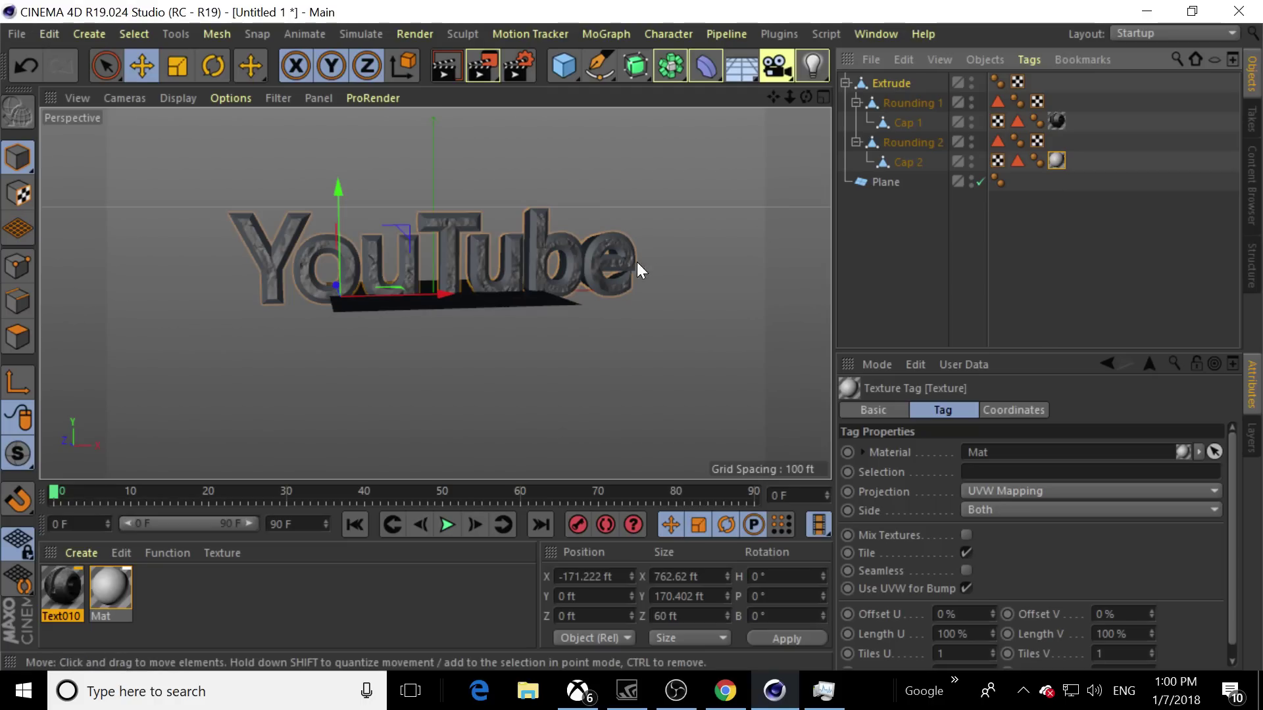
Apply the Mat material to the parent Extrude object and render a preview of the text in the viewport
{"action": "left_click", "coordinate": [857, 104]}
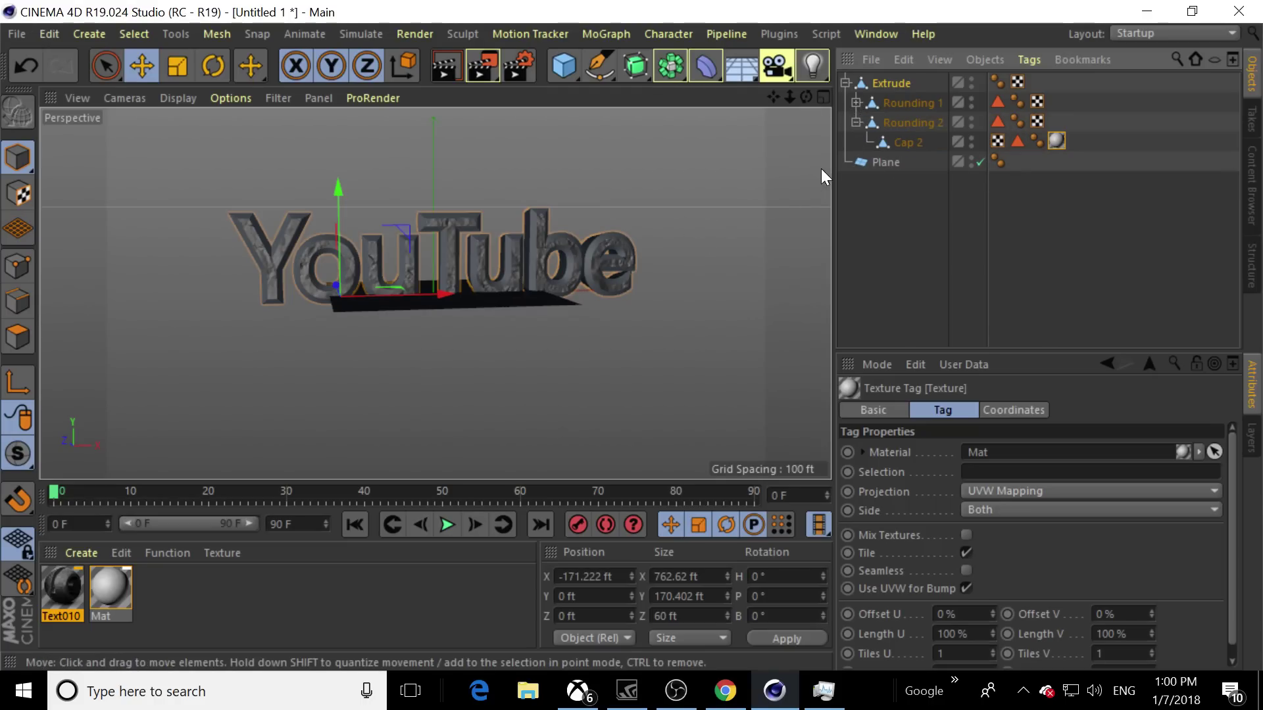
{"action": "left_click", "coordinate": [857, 122]}
{"action": "left_click", "coordinate": [881, 122]}
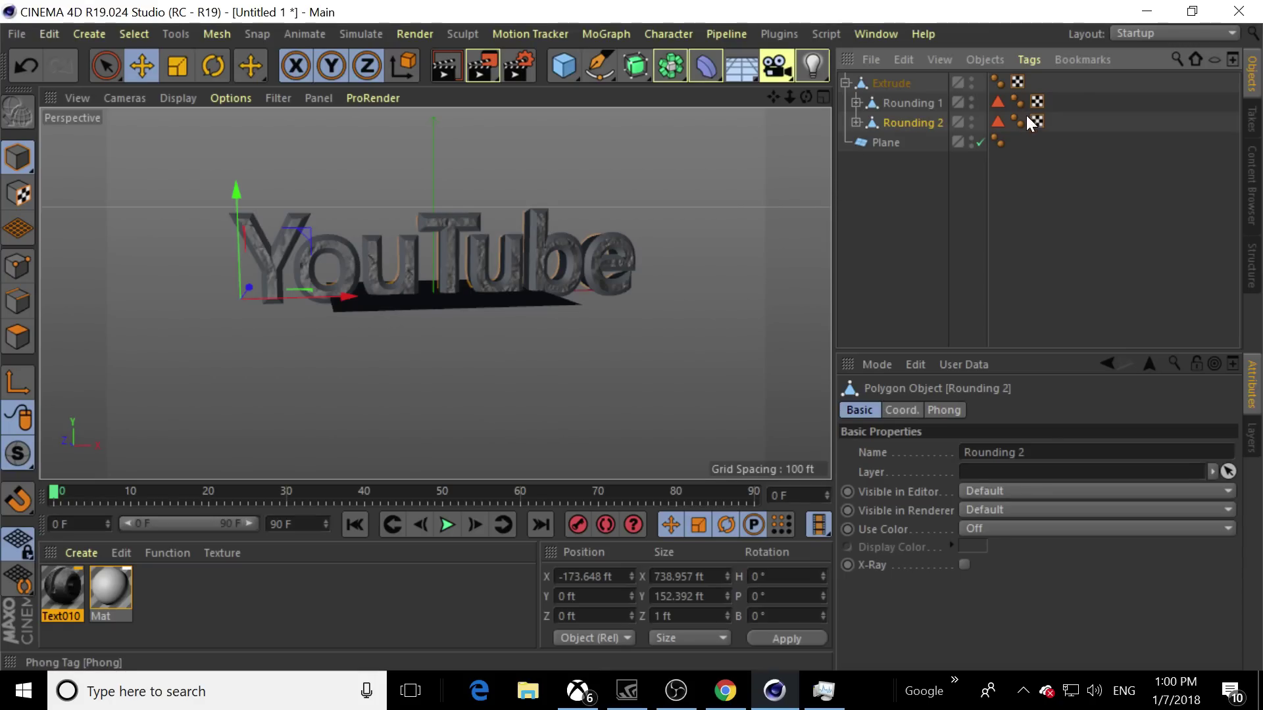
{"action": "left_click_drag", "start_coordinate": [108, 582], "coordinate": [439, 284]}
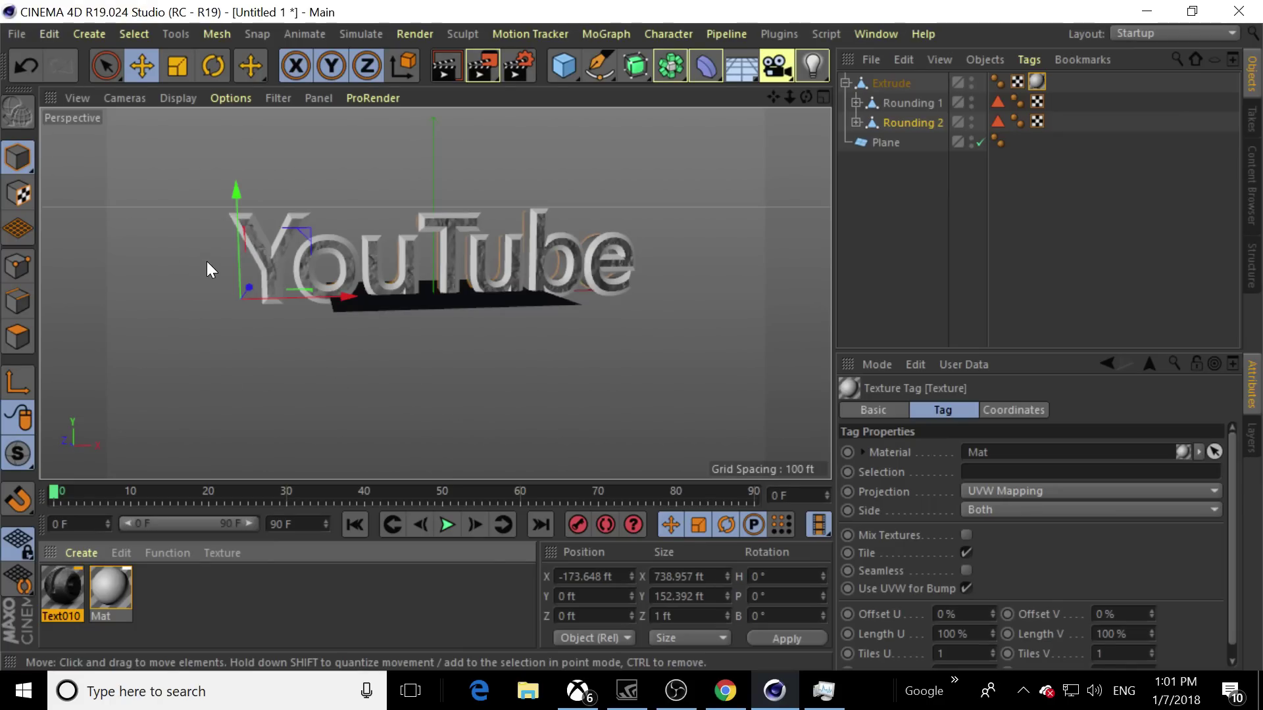
{"action": "left_click", "coordinate": [443, 58]}
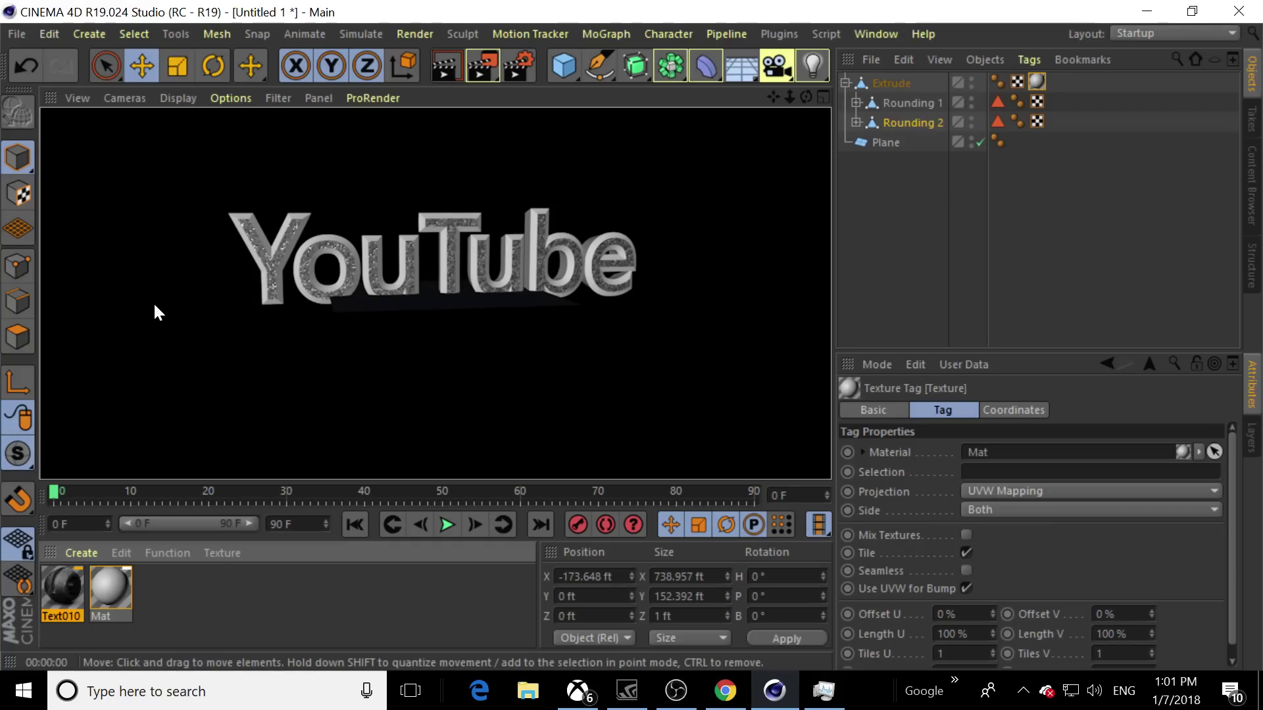
{"action": "left_click", "coordinate": [143, 326]}
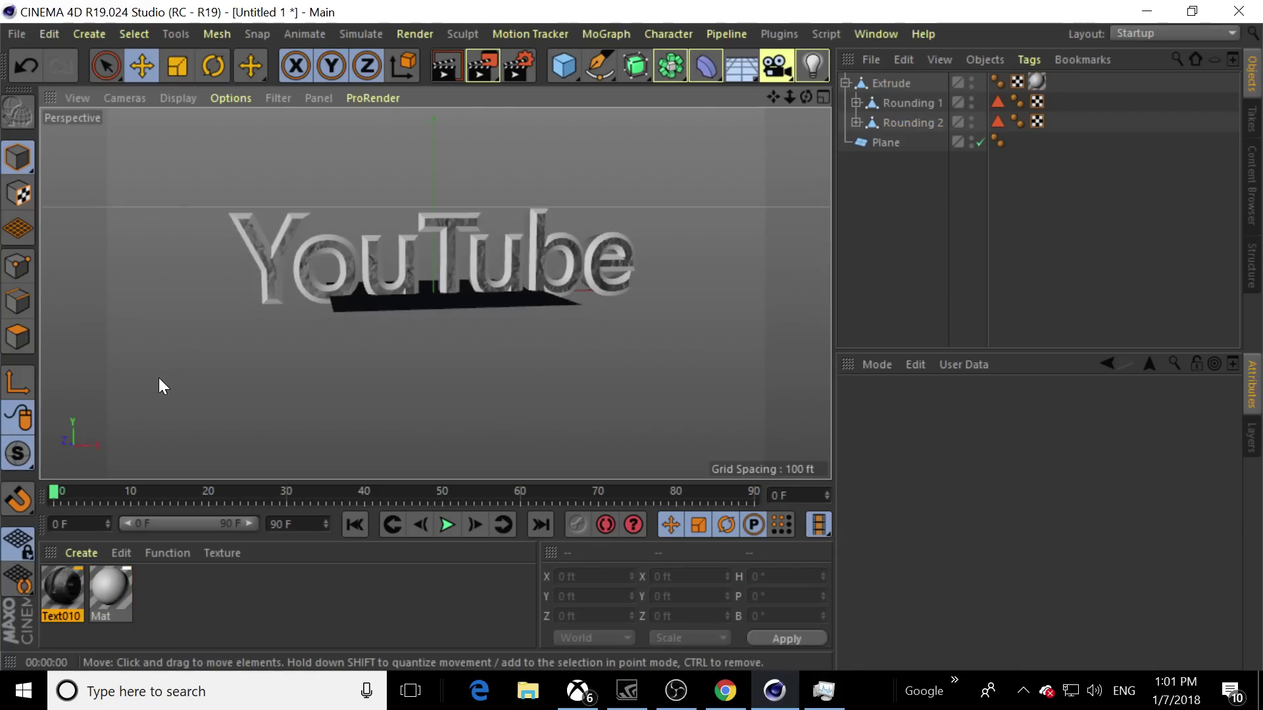
Review the Output and Save sections of the render settings
{"action": "left_click", "coordinate": [511, 73]}
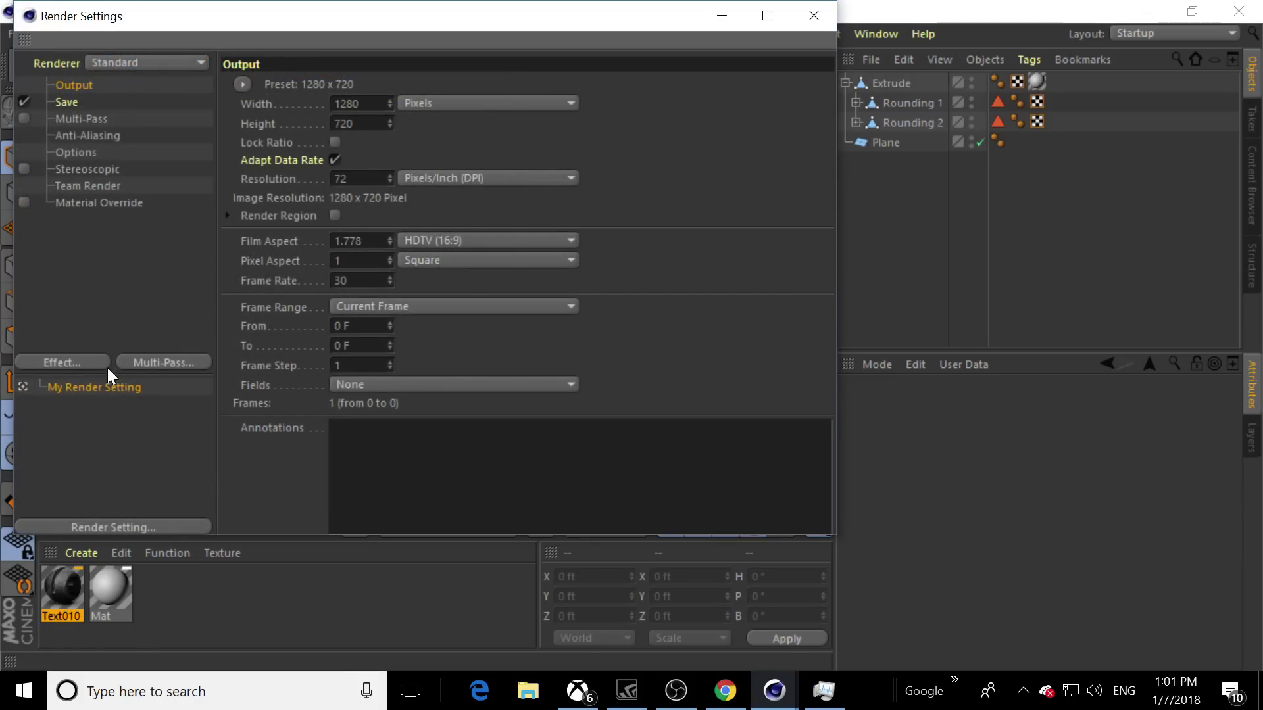
{"action": "left_click", "coordinate": [75, 102]}
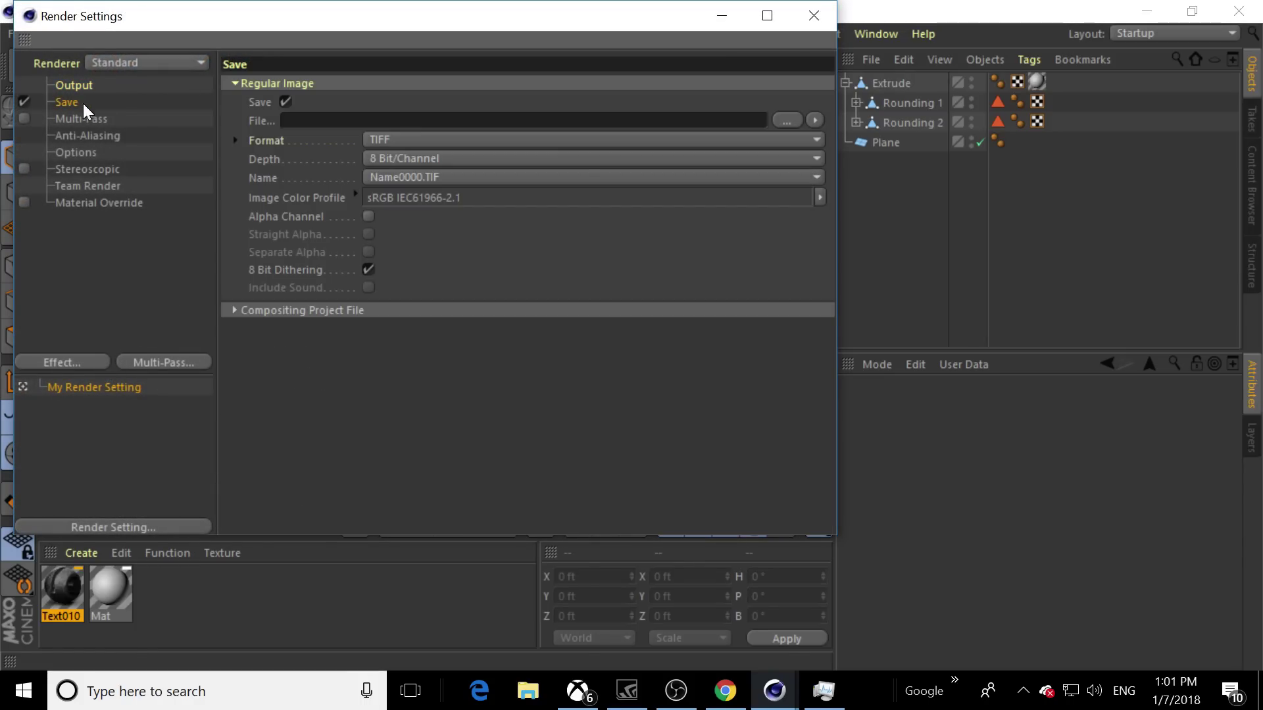
{"action": "left_click", "coordinate": [814, 16]}
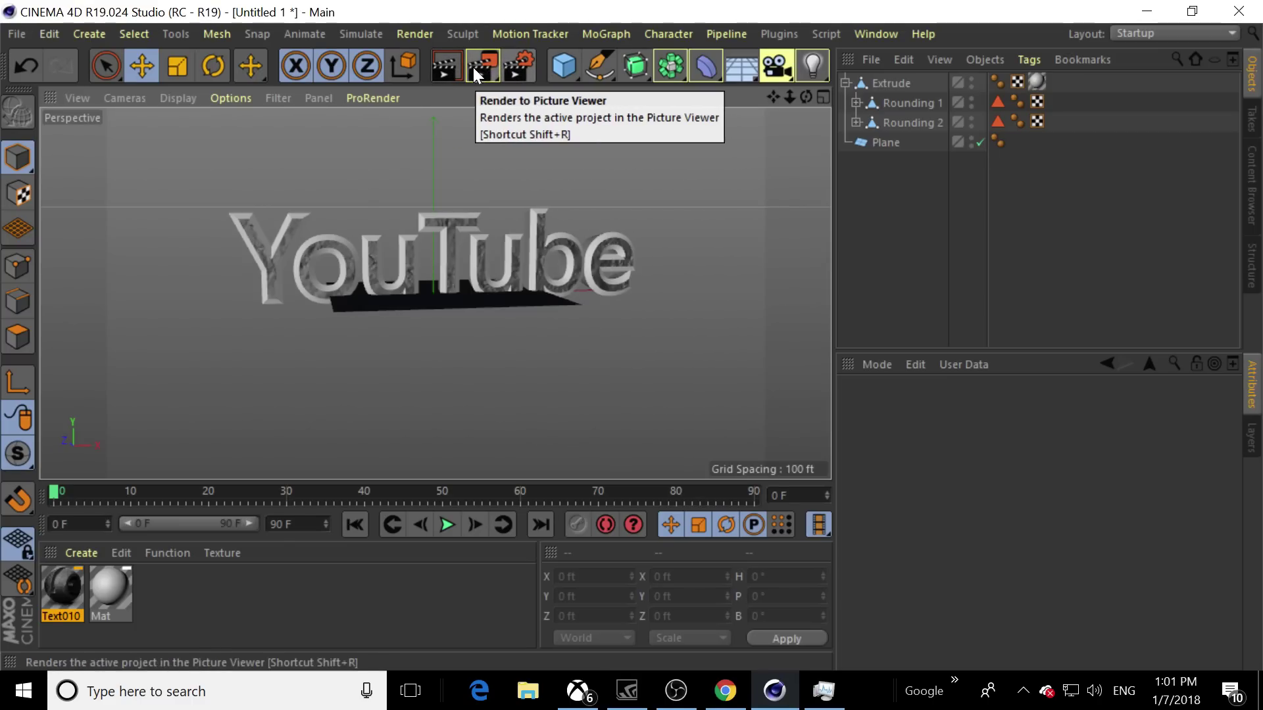
Set the render's save format to JPG and go back to the Output settings
{"action": "left_click", "coordinate": [518, 66]}
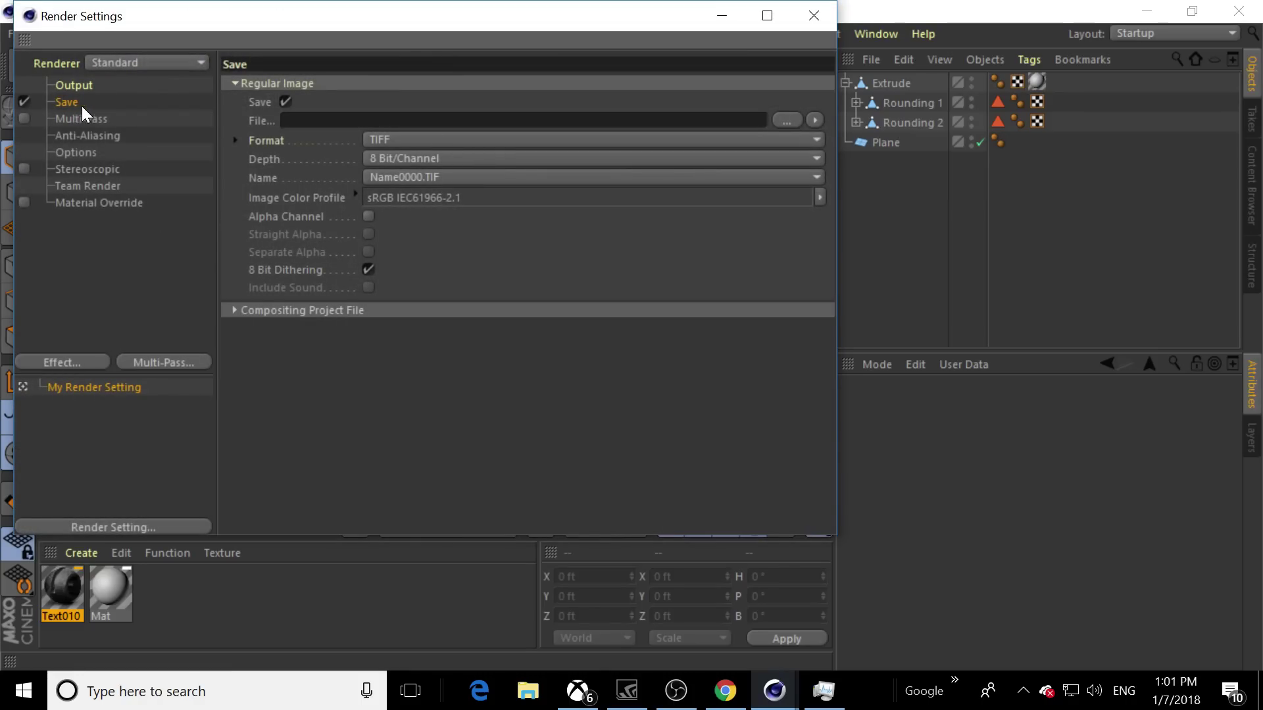
{"action": "left_click", "coordinate": [384, 138]}
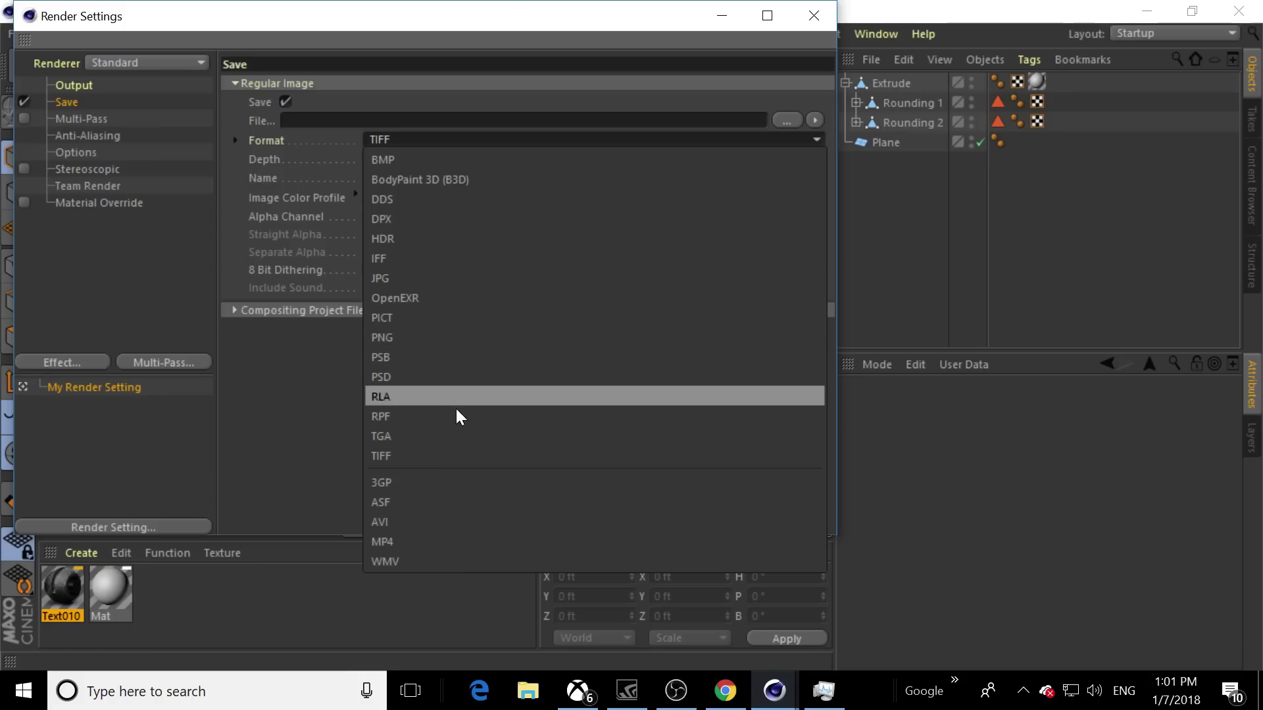
{"action": "left_click", "coordinate": [421, 282]}
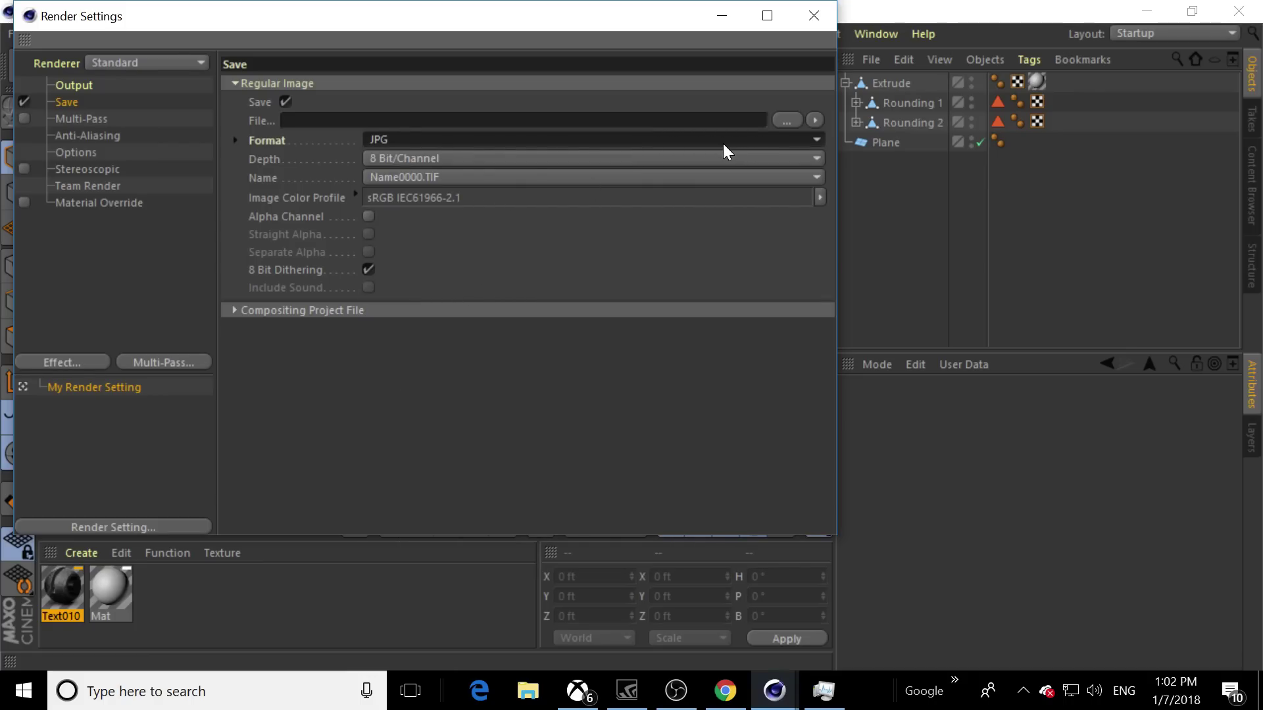
{"action": "left_click", "coordinate": [89, 87]}
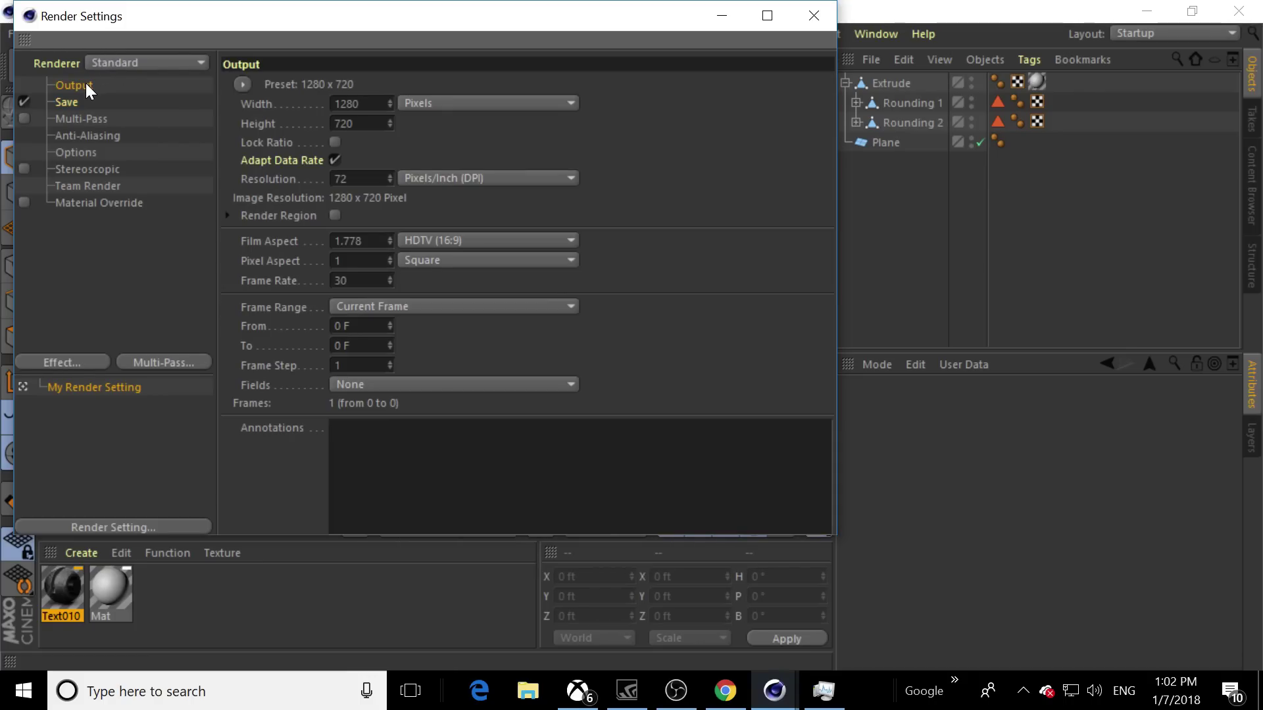
Set the render output resolution to 1920 x 1080 pixels
{"action": "left_click_drag", "start_coordinate": [360, 104], "coordinate": [332, 104]}
{"action": "type", "text": "1920"}
{"action": "key", "text": "Tab"}
{"action": "key", "text": "Tab"}
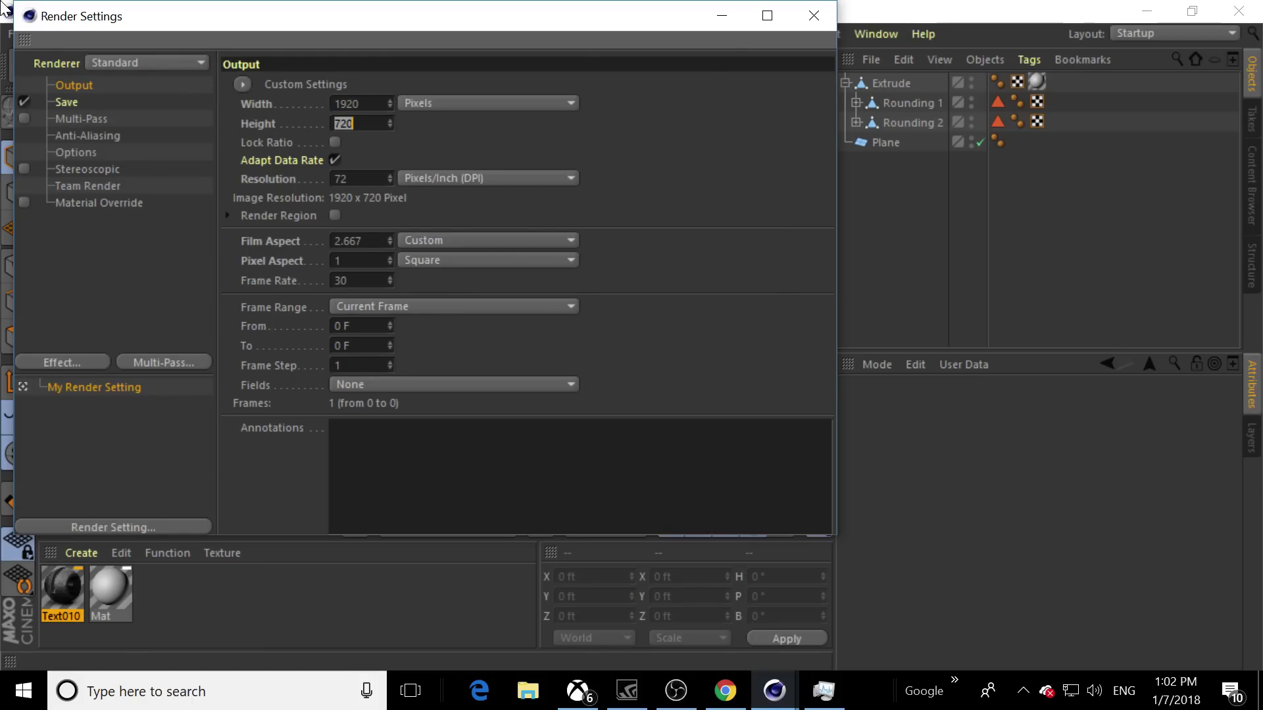
{"action": "type", "text": "1080"}
Add the Ambient Occlusion effect to the render settings and render a preview of the text in the viewport
{"action": "left_click", "coordinate": [62, 363]}
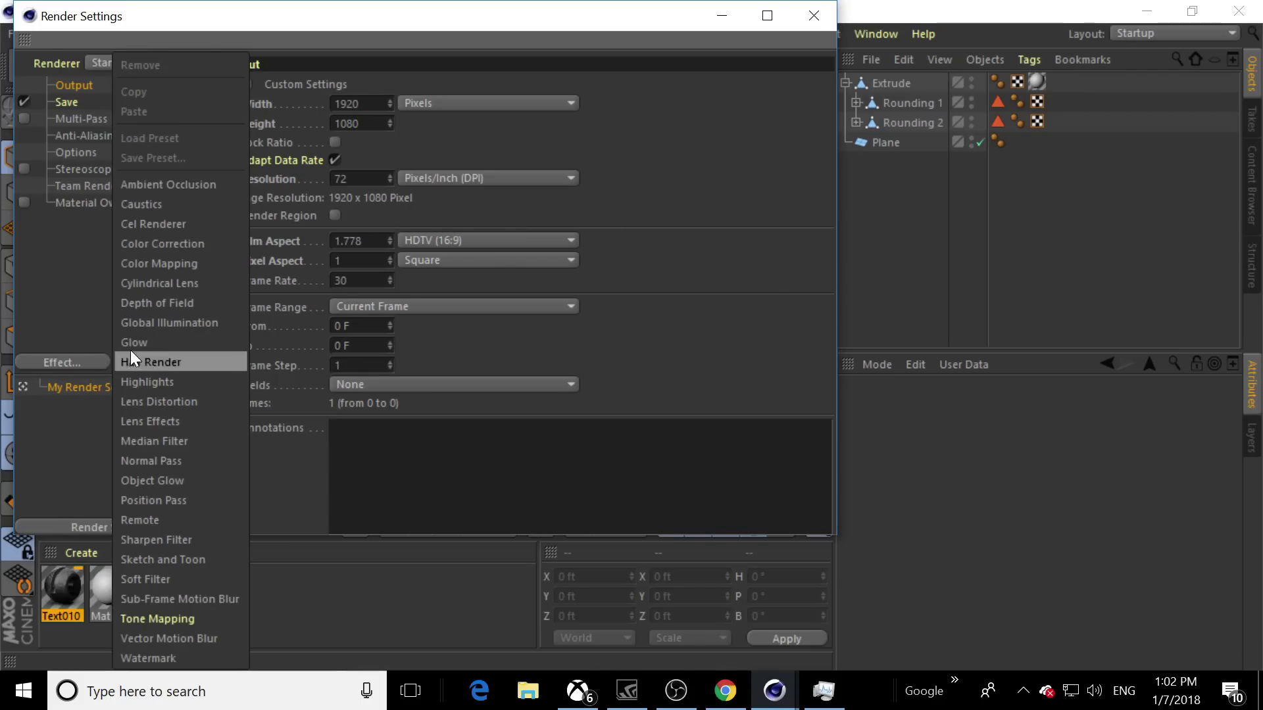
{"action": "left_click", "coordinate": [176, 184]}
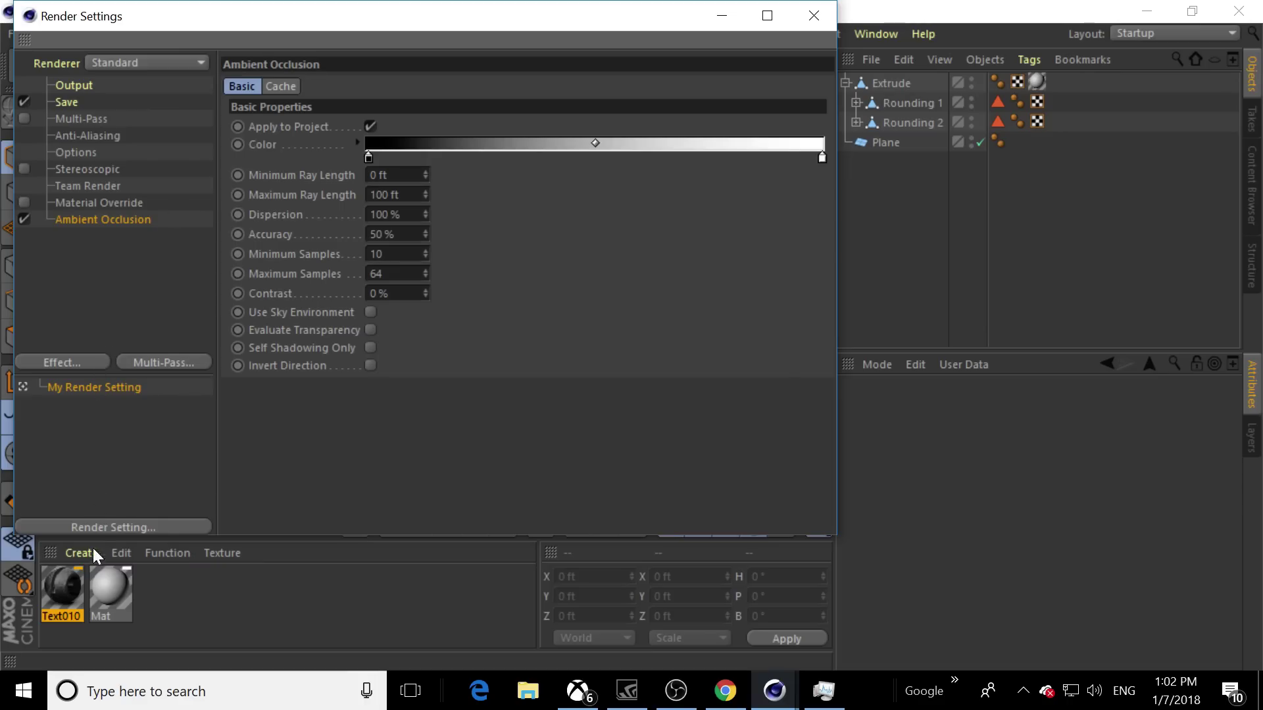
{"action": "left_click", "coordinate": [41, 361]}
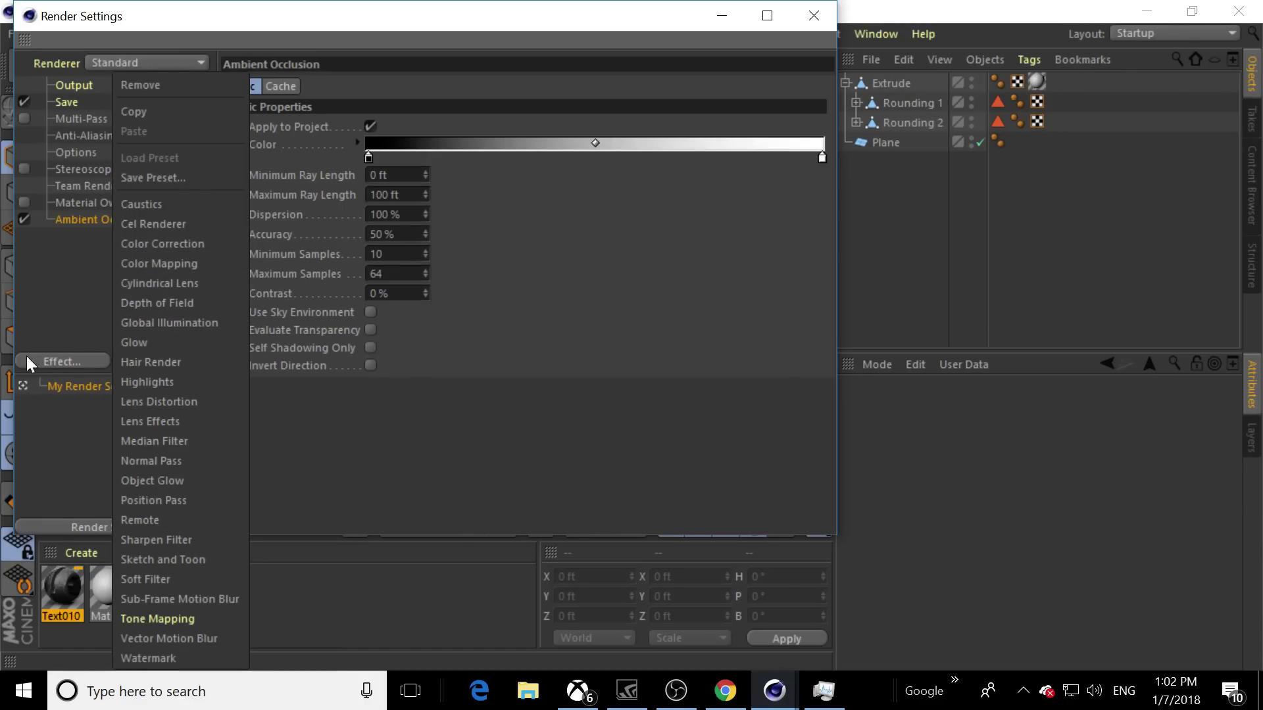
{"action": "left_click", "coordinate": [349, 430]}
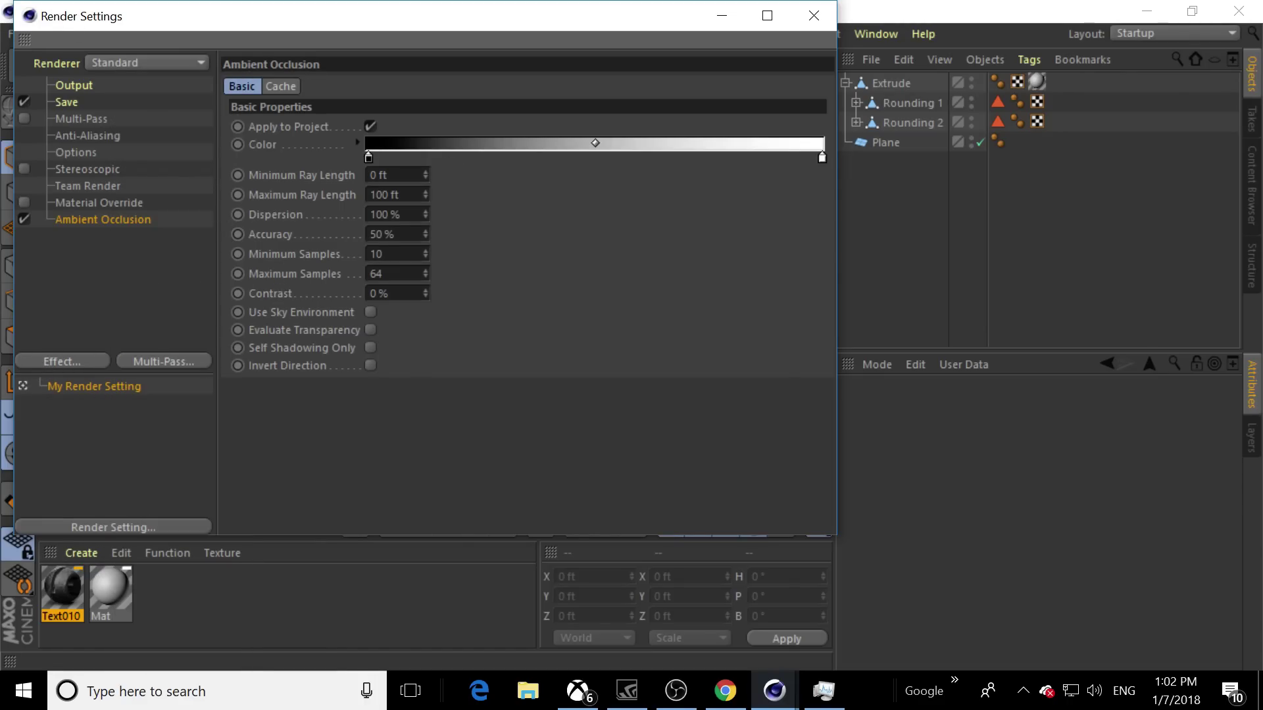
{"action": "left_click", "coordinate": [723, 17]}
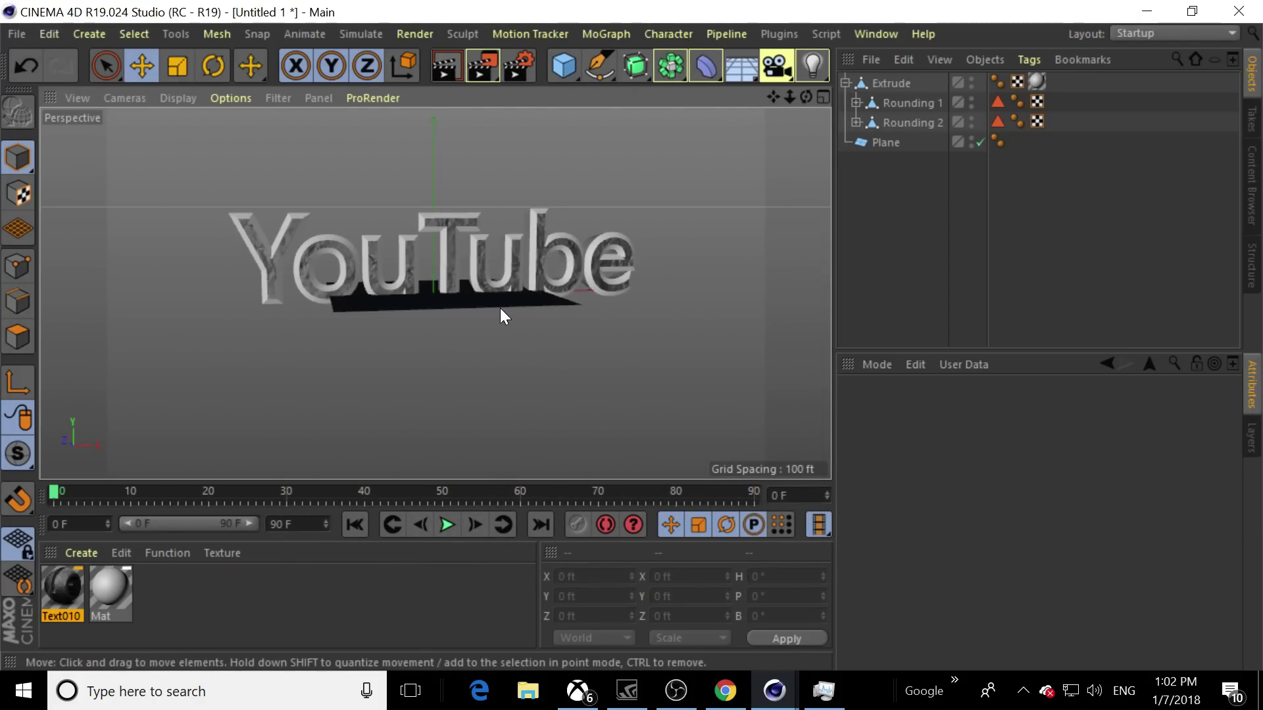
{"action": "left_click", "coordinate": [447, 70]}
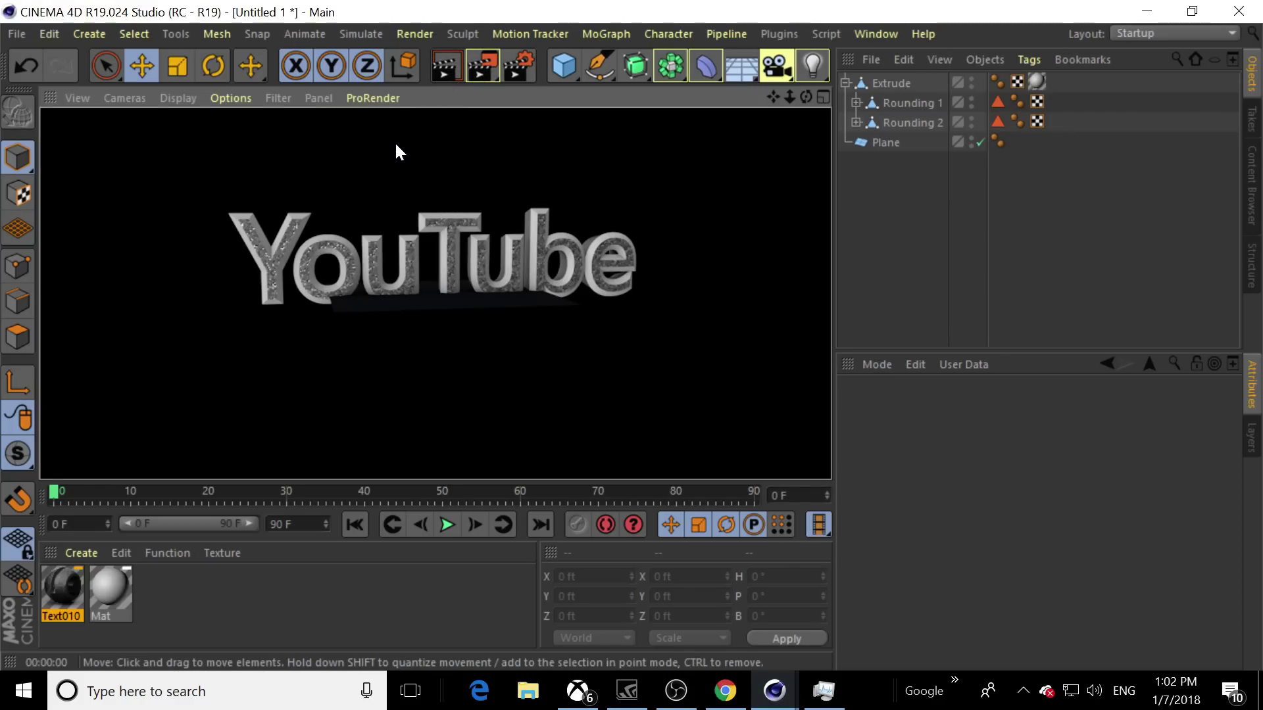
{"action": "left_click", "coordinate": [394, 146]}
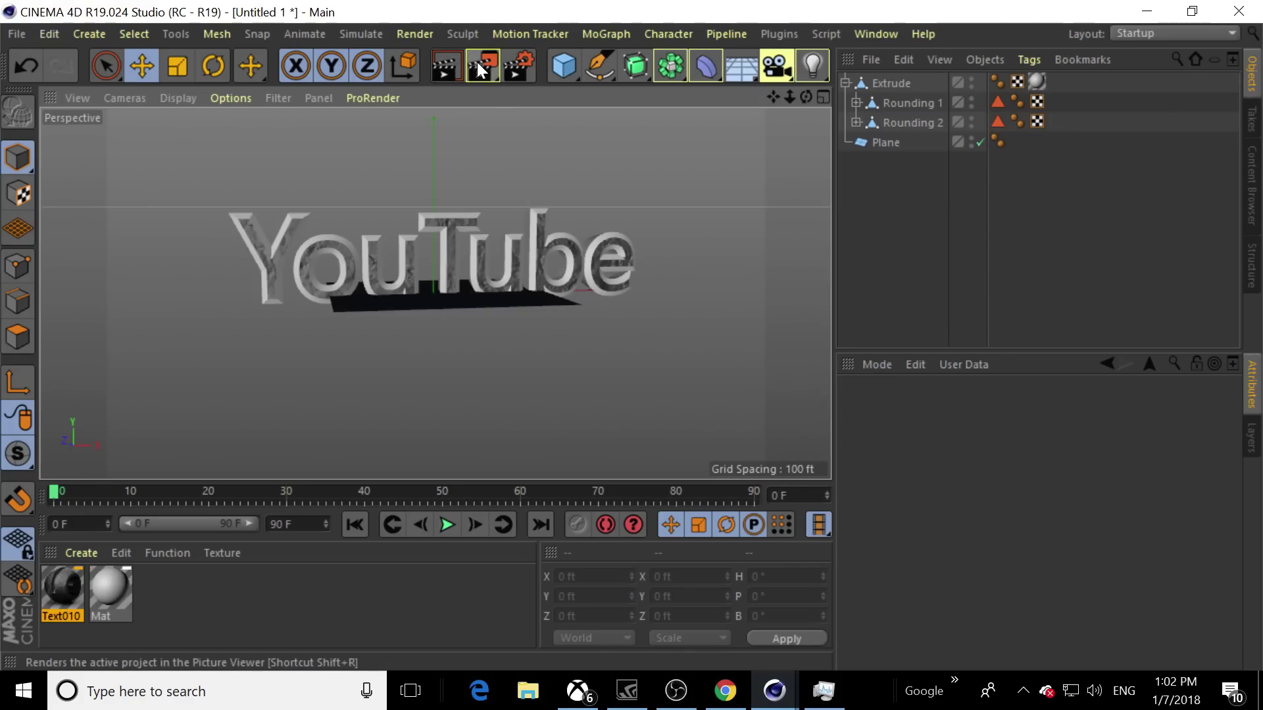
Add the Global Illumination effect to the render settings and close the settings window
{"action": "left_click", "coordinate": [519, 63]}
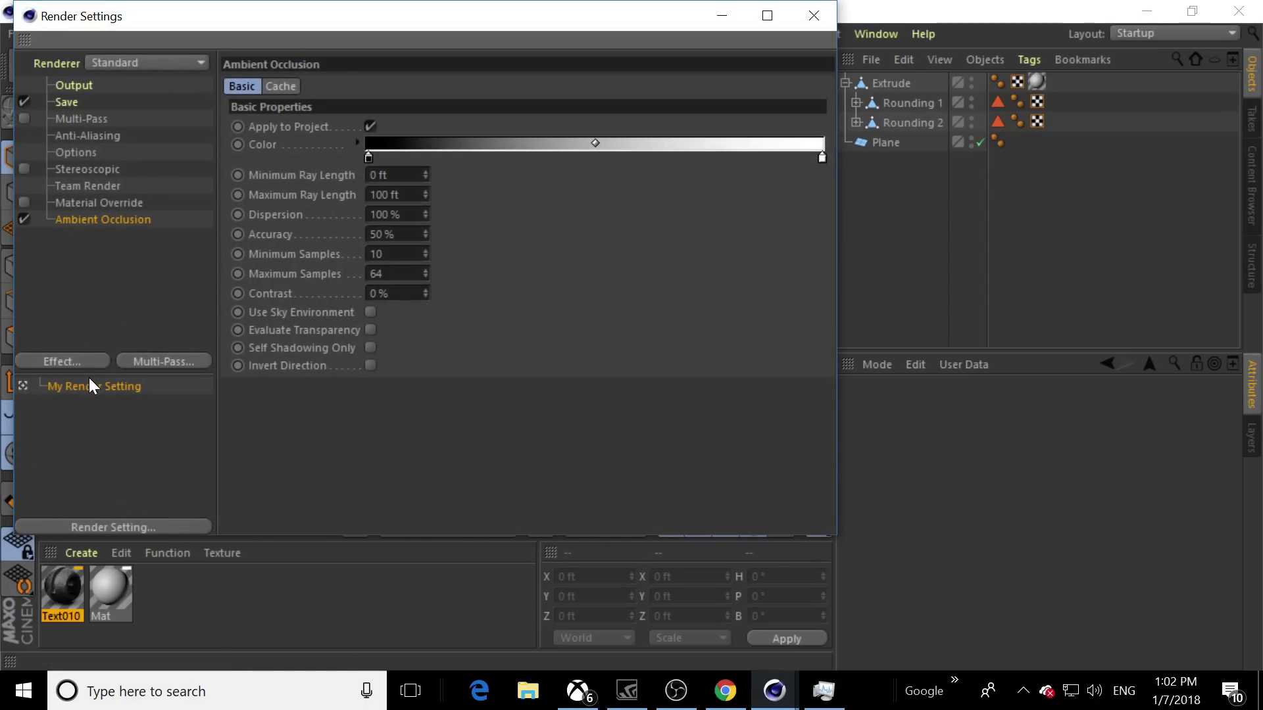
{"action": "left_click", "coordinate": [63, 362]}
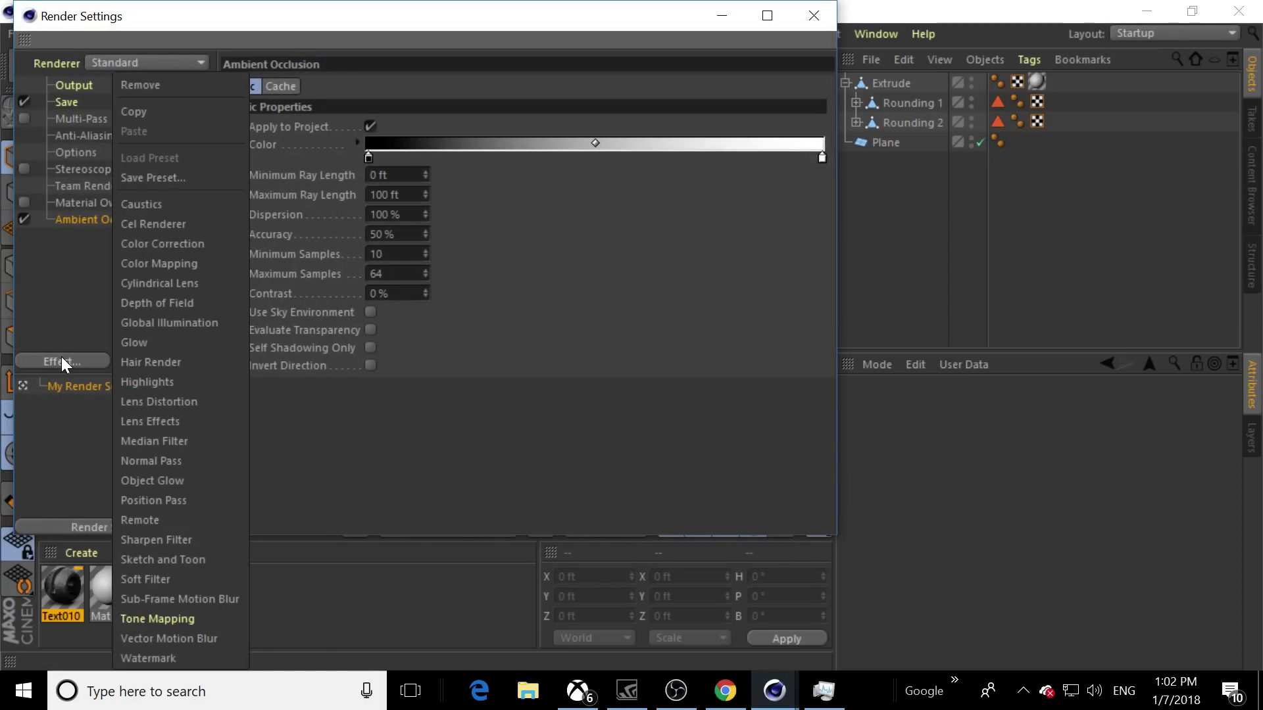
{"action": "left_click", "coordinate": [155, 324]}
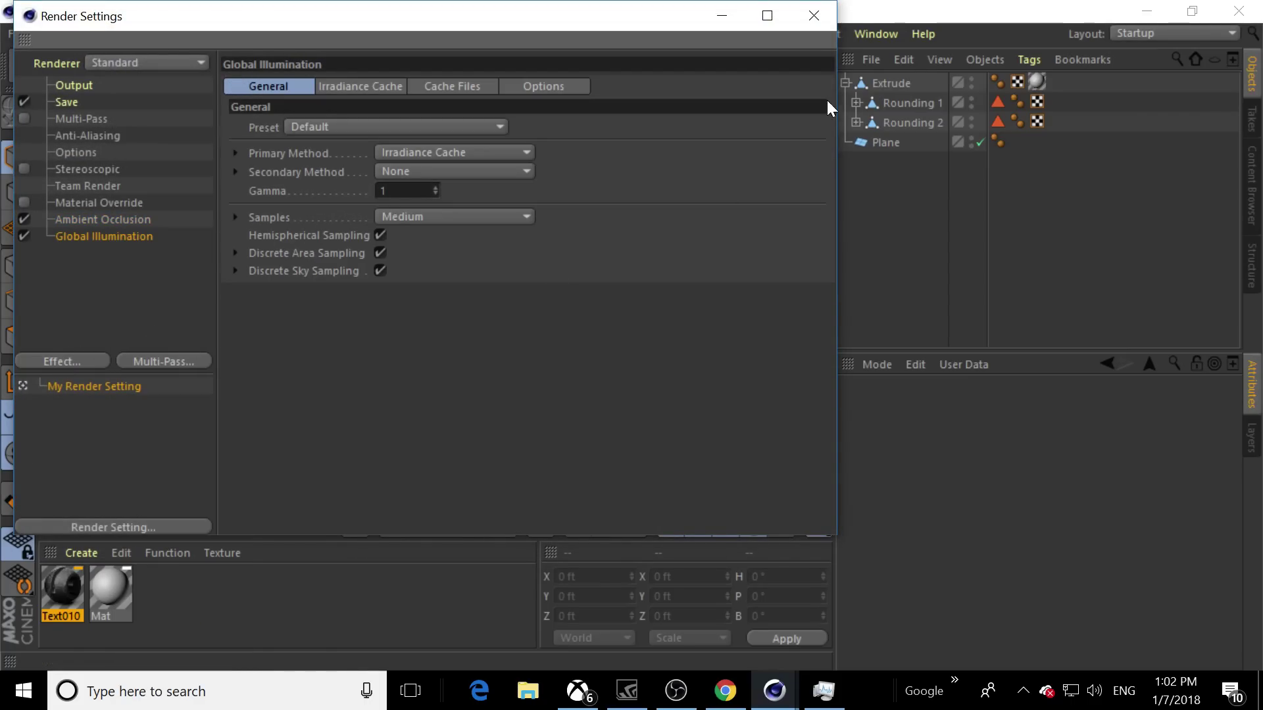
{"action": "left_click", "coordinate": [814, 14]}
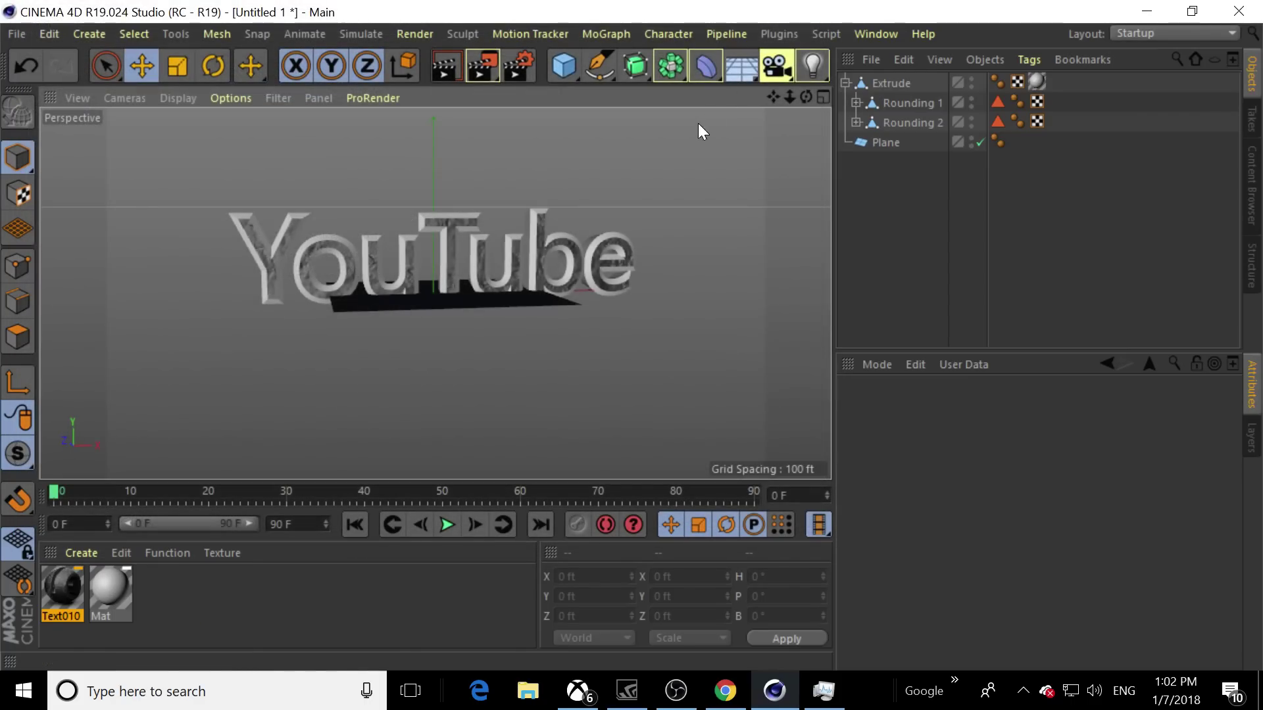
Add an Omni light, move it to about Y 130 ft and Z -521 ft in front of the text, and preview the render
{"action": "left_click", "coordinate": [813, 66]}
{"action": "left_click", "coordinate": [881, 93]}
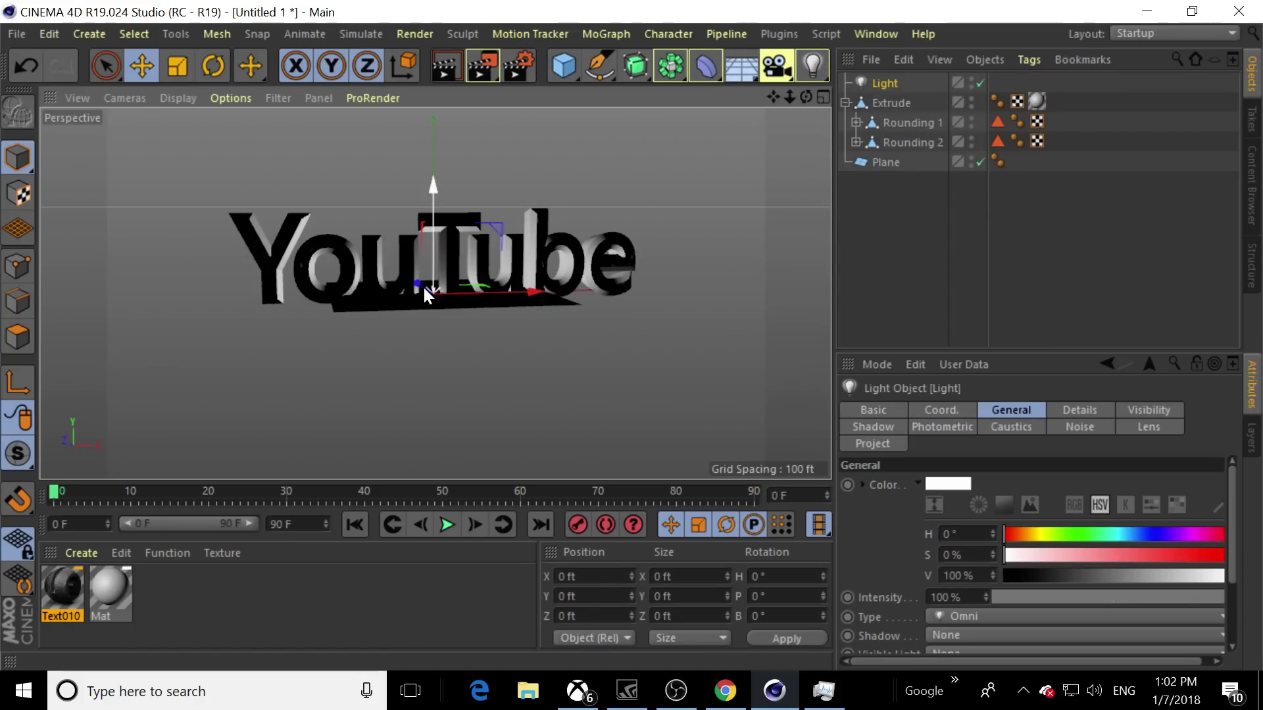
{"action": "left_click_drag", "start_coordinate": [422, 285], "coordinate": [523, 208]}
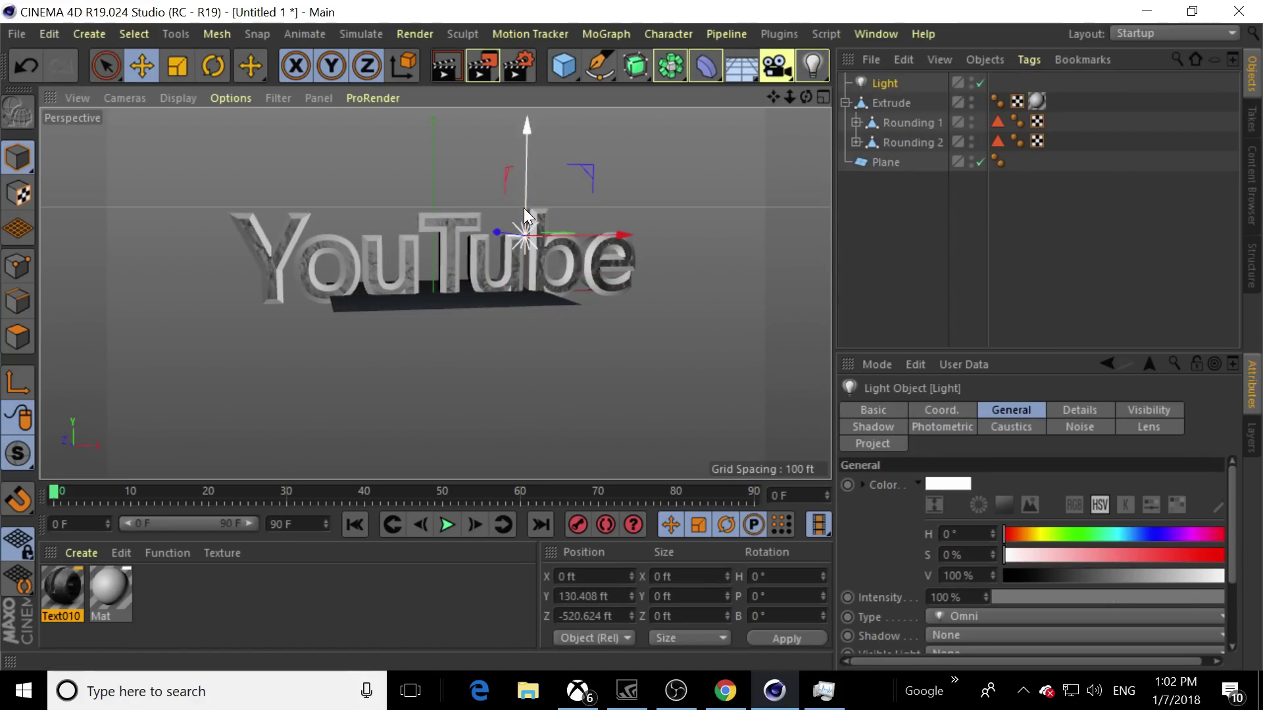
{"action": "left_click", "coordinate": [440, 74]}
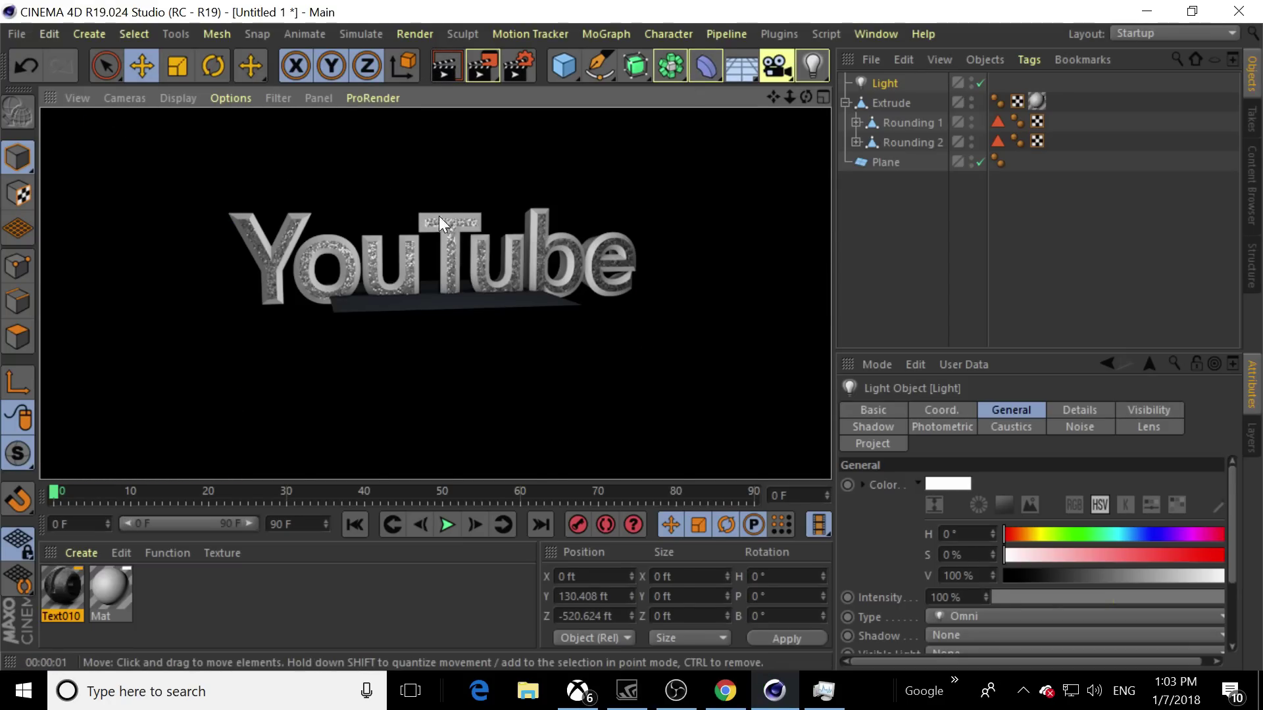
{"action": "left_click", "coordinate": [506, 372]}
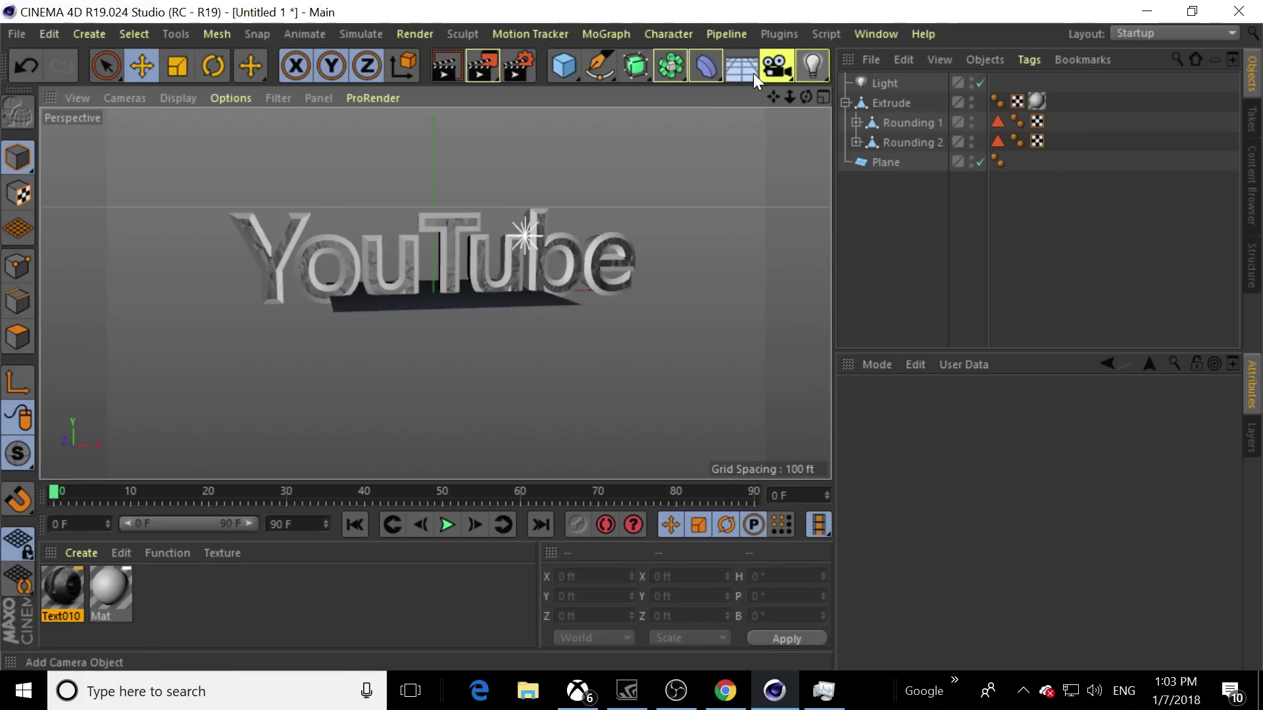
Add a Sun Light and a Physical Sky to the scene
{"action": "left_click", "coordinate": [803, 73]}
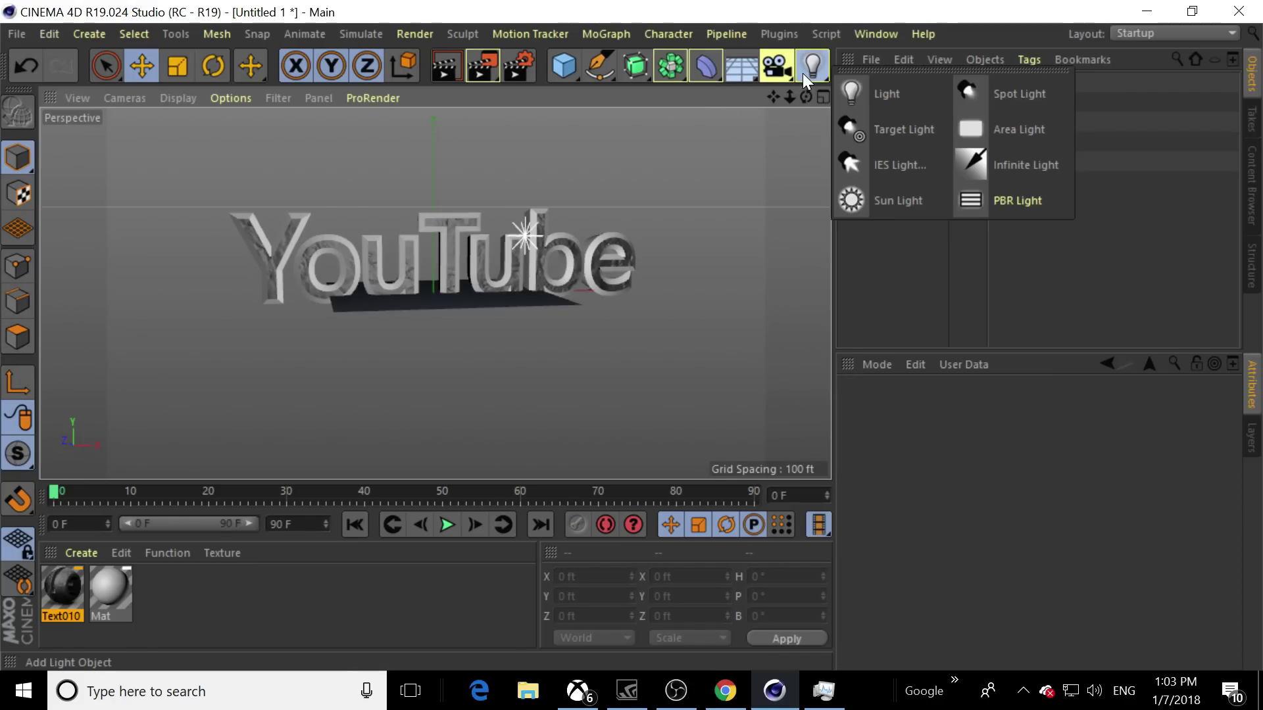
{"action": "left_click", "coordinate": [862, 198]}
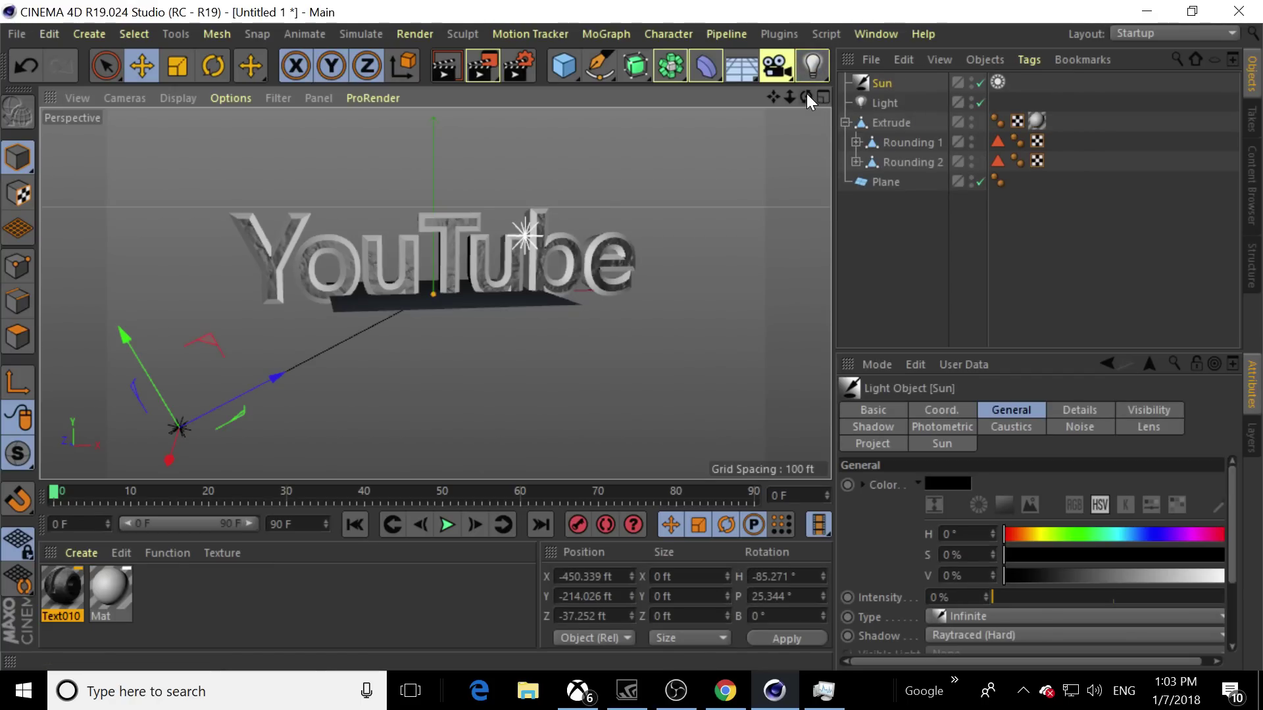
{"action": "left_click", "coordinate": [813, 67]}
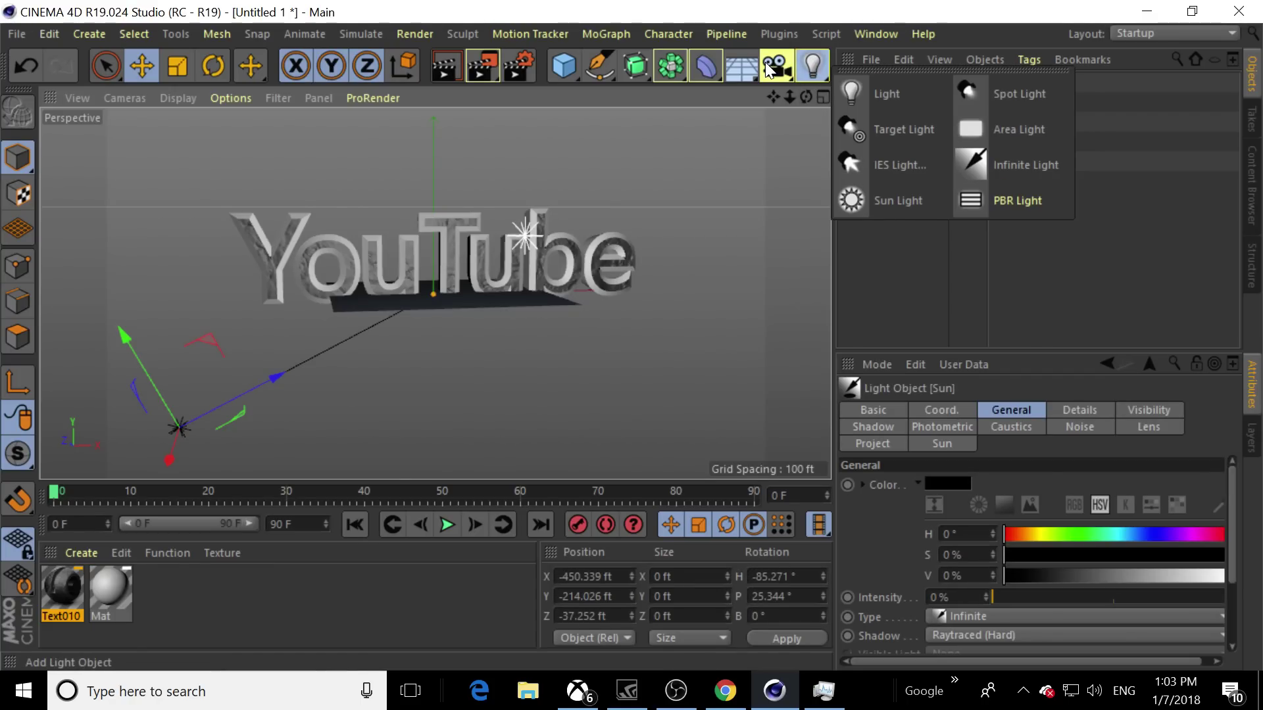
{"action": "left_click", "coordinate": [743, 60]}
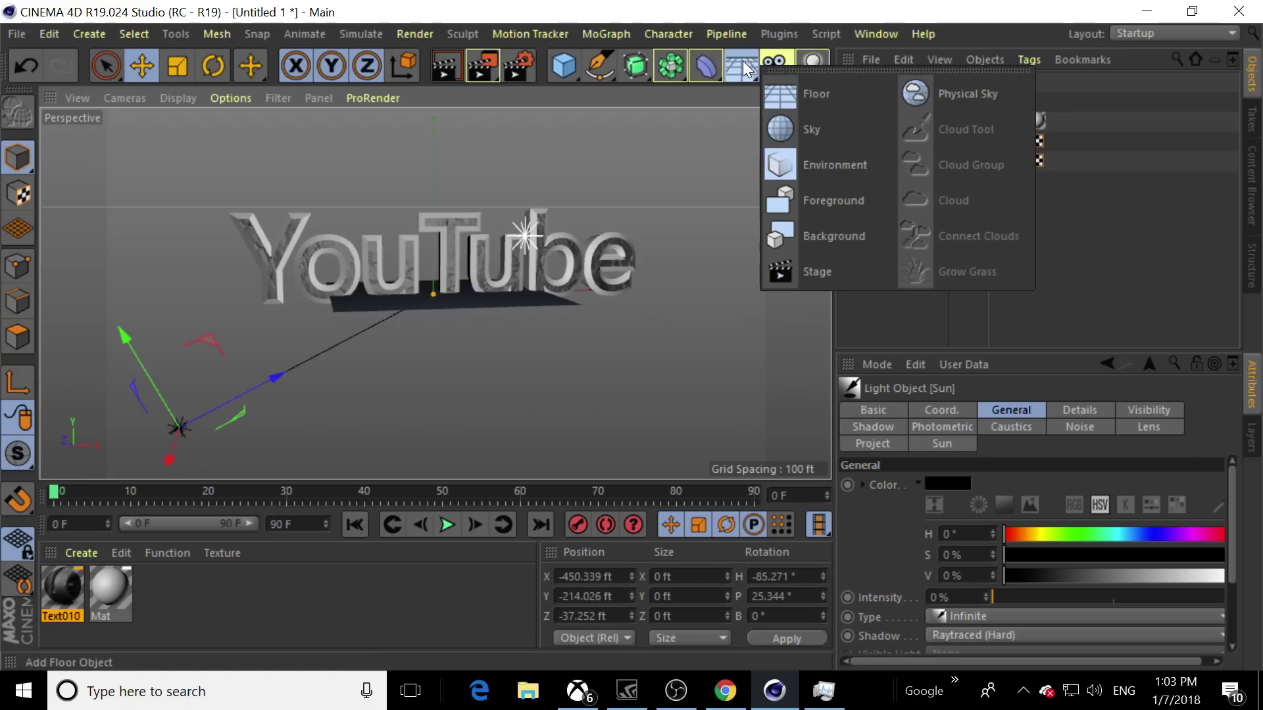
{"action": "left_click", "coordinate": [964, 92]}
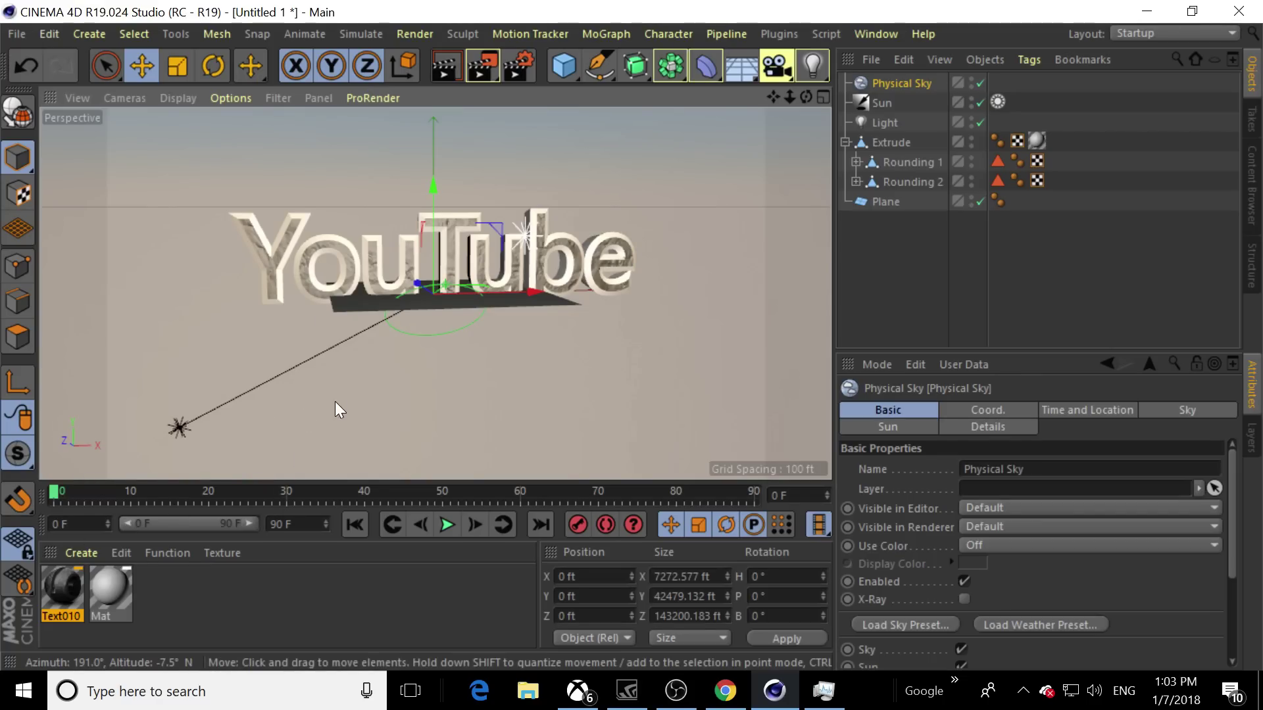
Set the projection of Cap 1's Text010 texture tag to Cubic and select the Extrude's Mat texture tag
{"action": "left_click", "coordinate": [302, 266]}
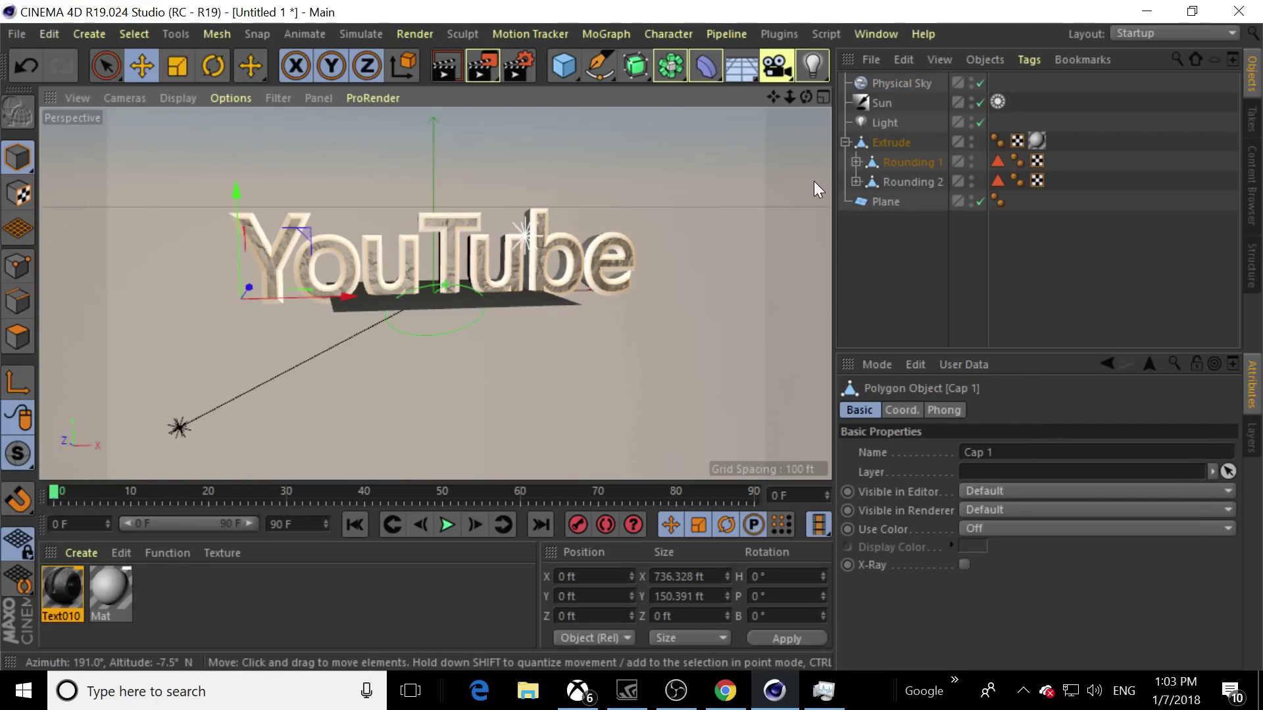
{"action": "left_click", "coordinate": [856, 162]}
{"action": "left_click", "coordinate": [1055, 181]}
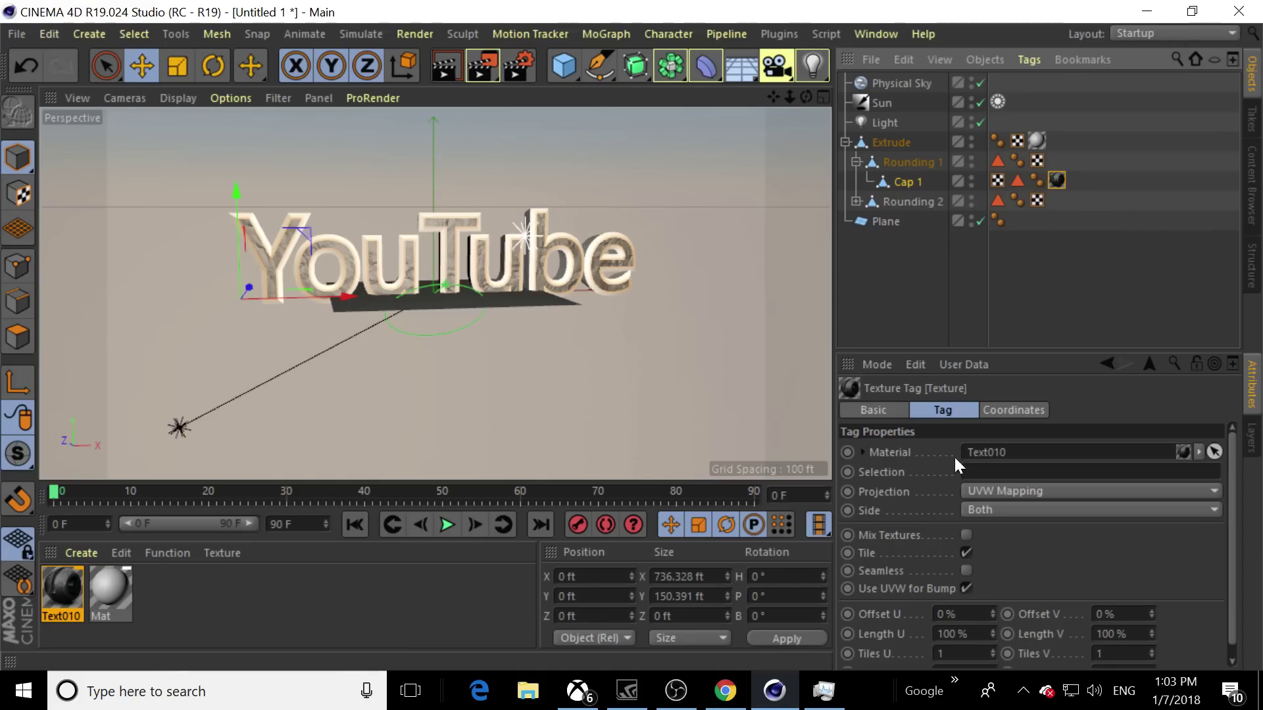
{"action": "left_click", "coordinate": [978, 493]}
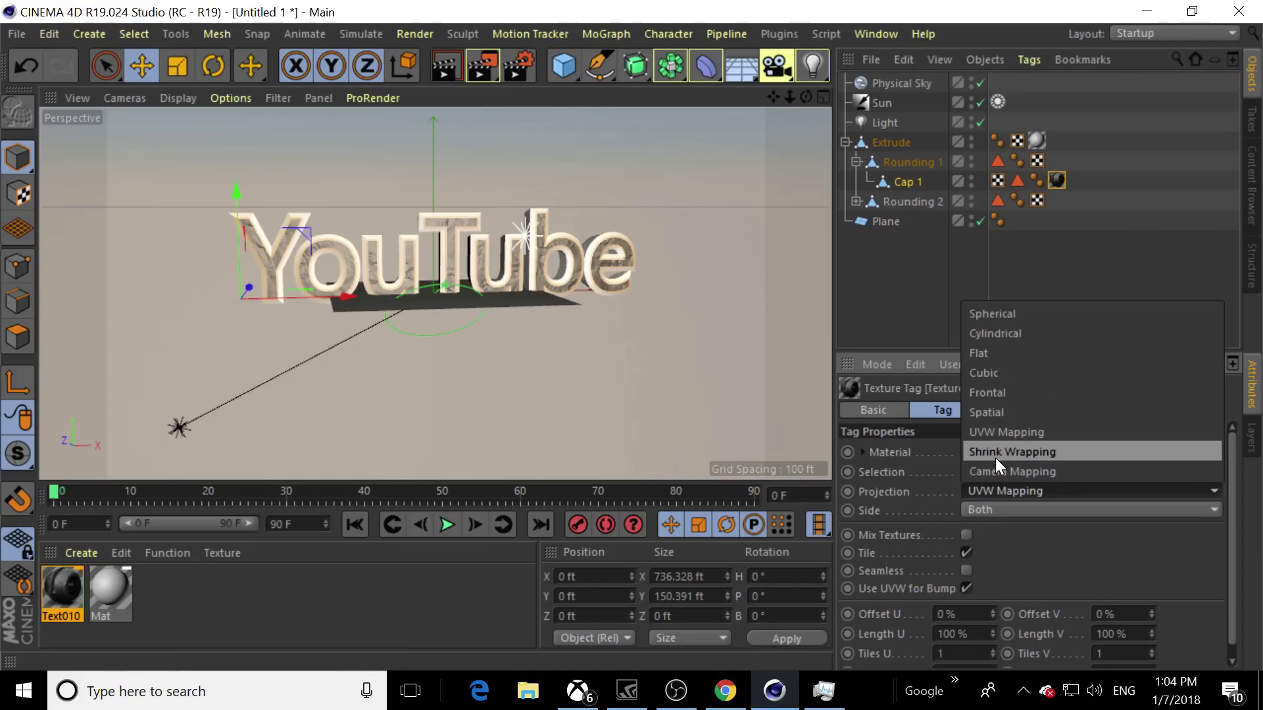
{"action": "left_click", "coordinate": [980, 373]}
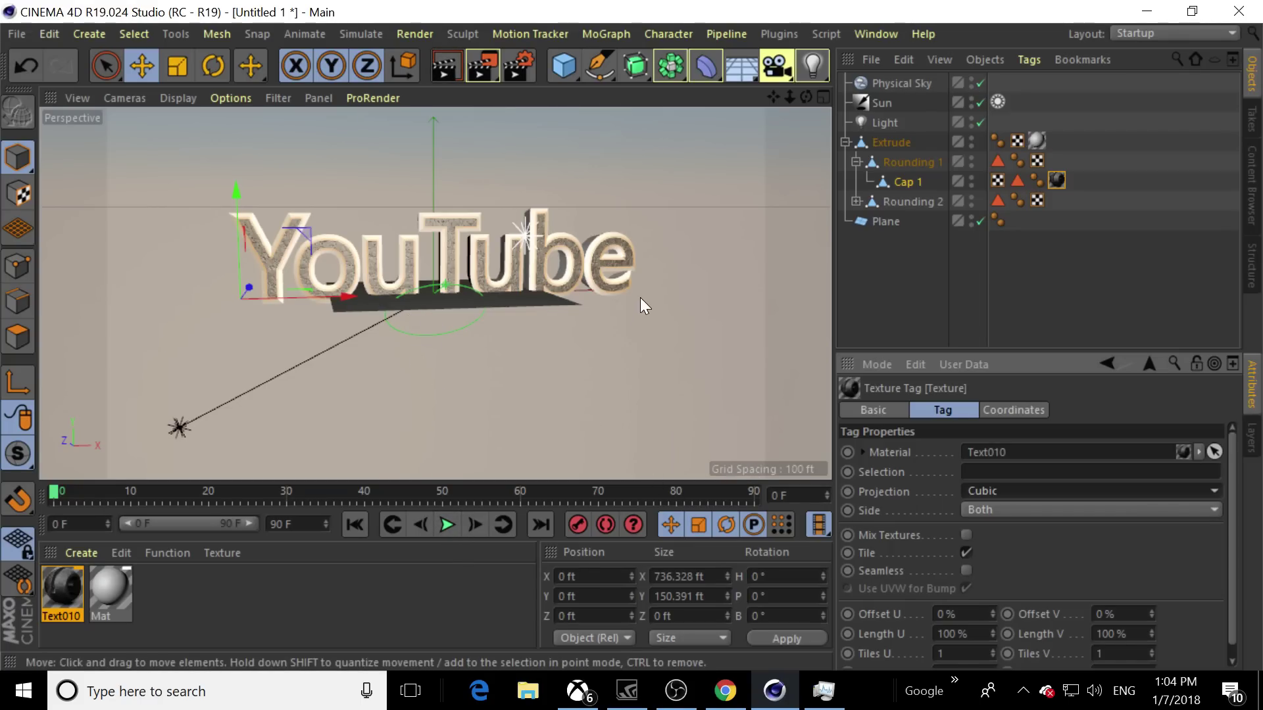
{"action": "left_click", "coordinate": [1038, 140]}
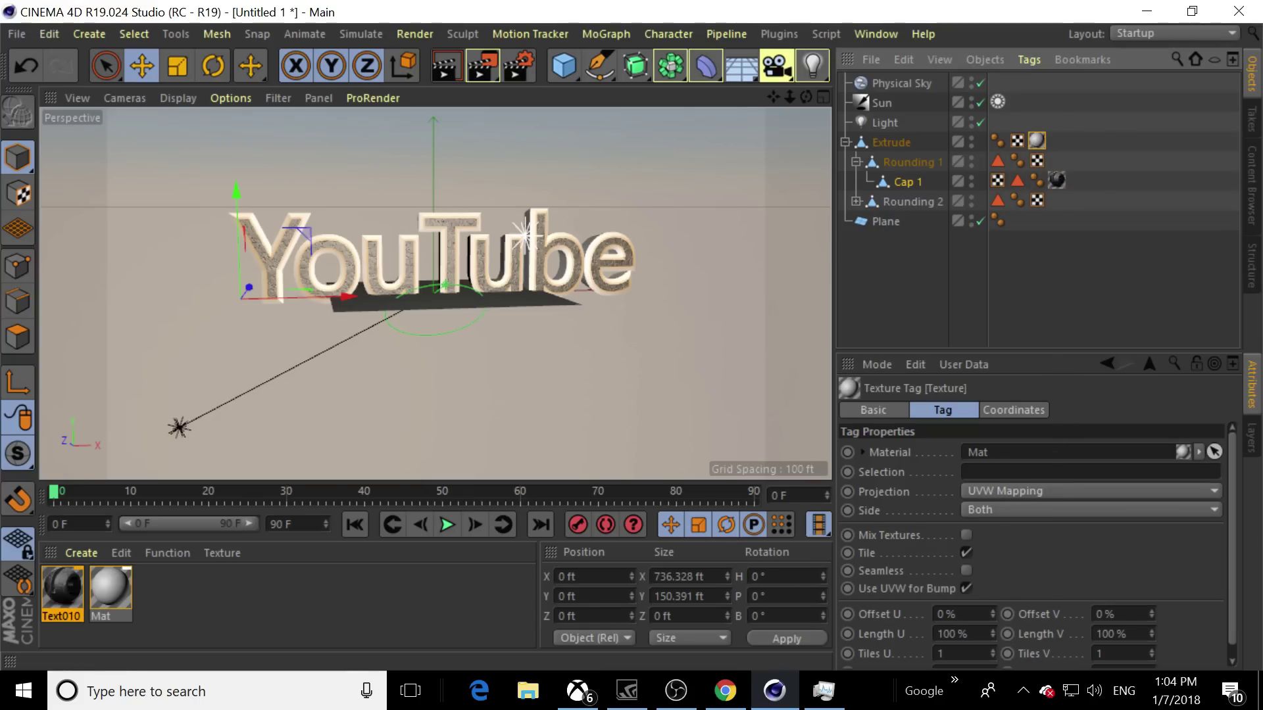
Inspect the plane's object properties, preview the render, and check the scene in the four-view layout
{"action": "left_click", "coordinate": [434, 302]}
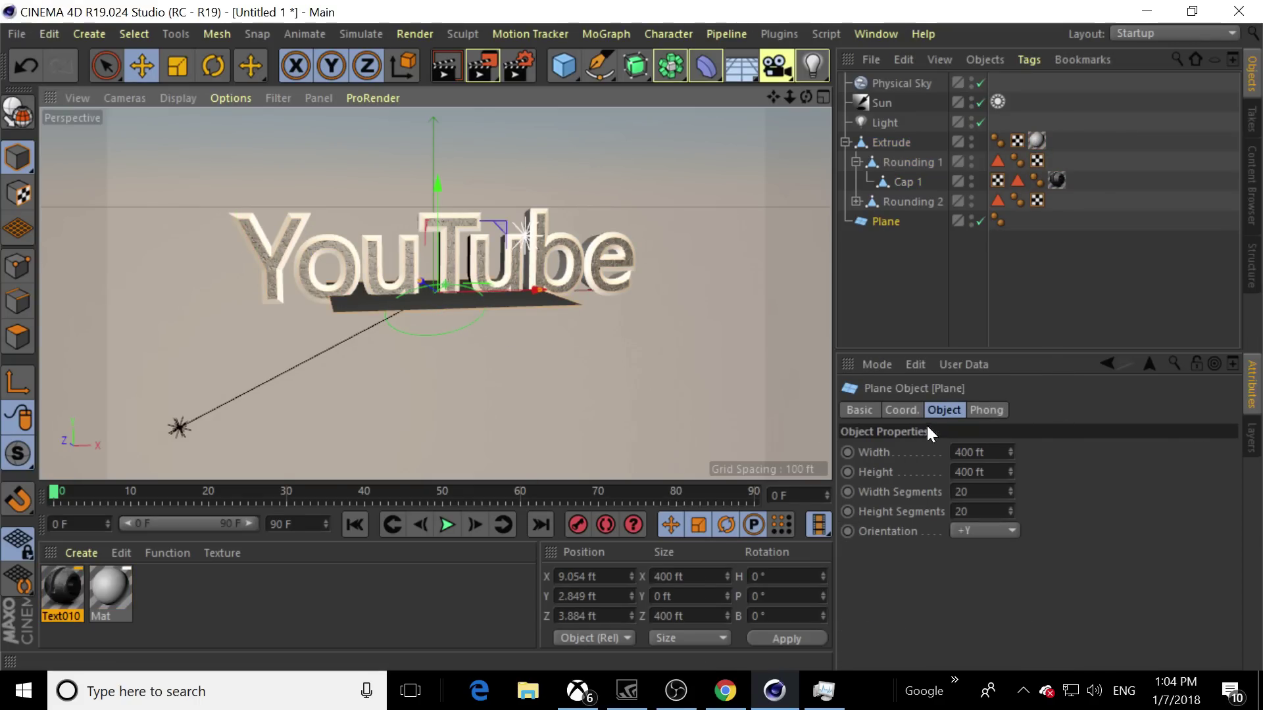
{"action": "left_click", "coordinate": [970, 452]}
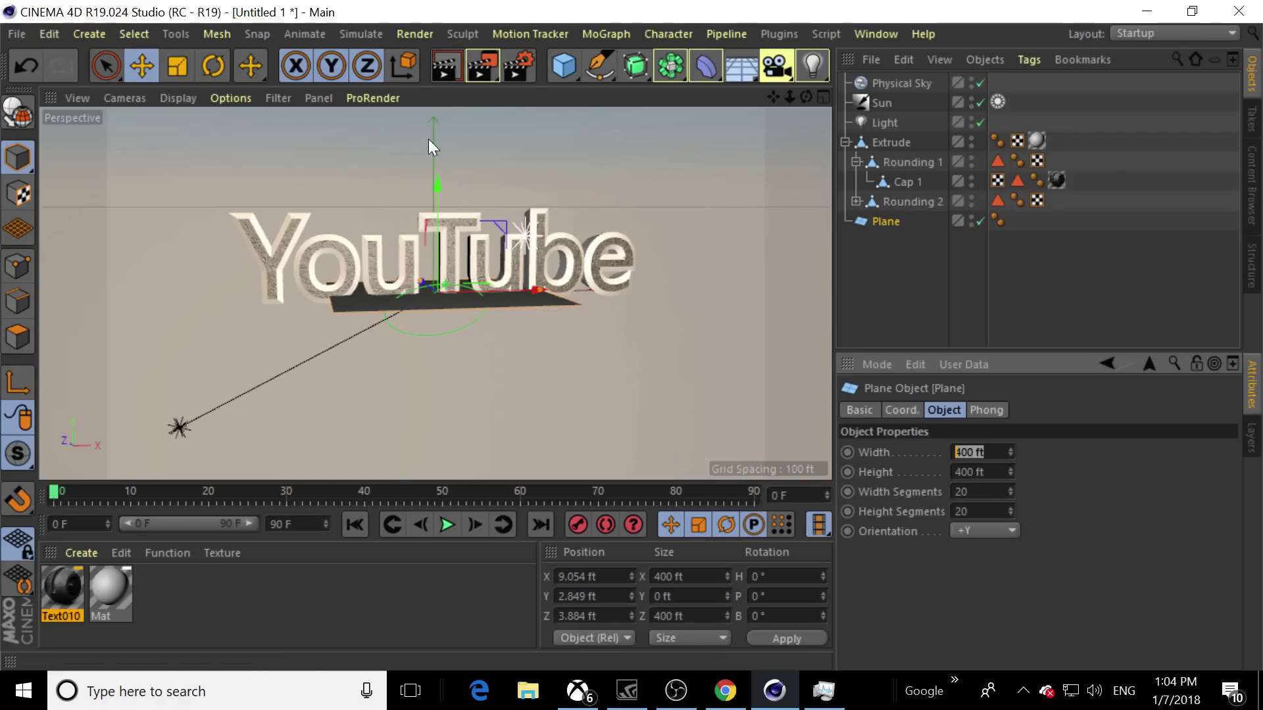
{"action": "left_click", "coordinate": [446, 73]}
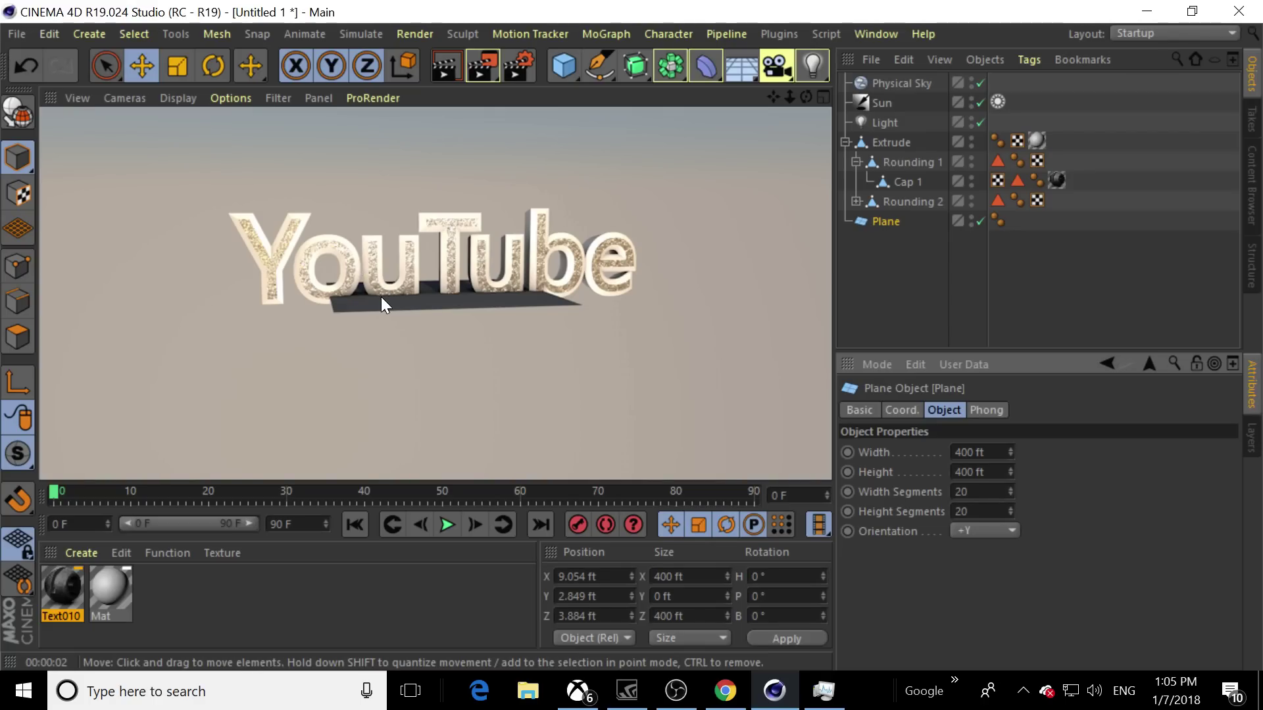
{"action": "left_click", "coordinate": [285, 370]}
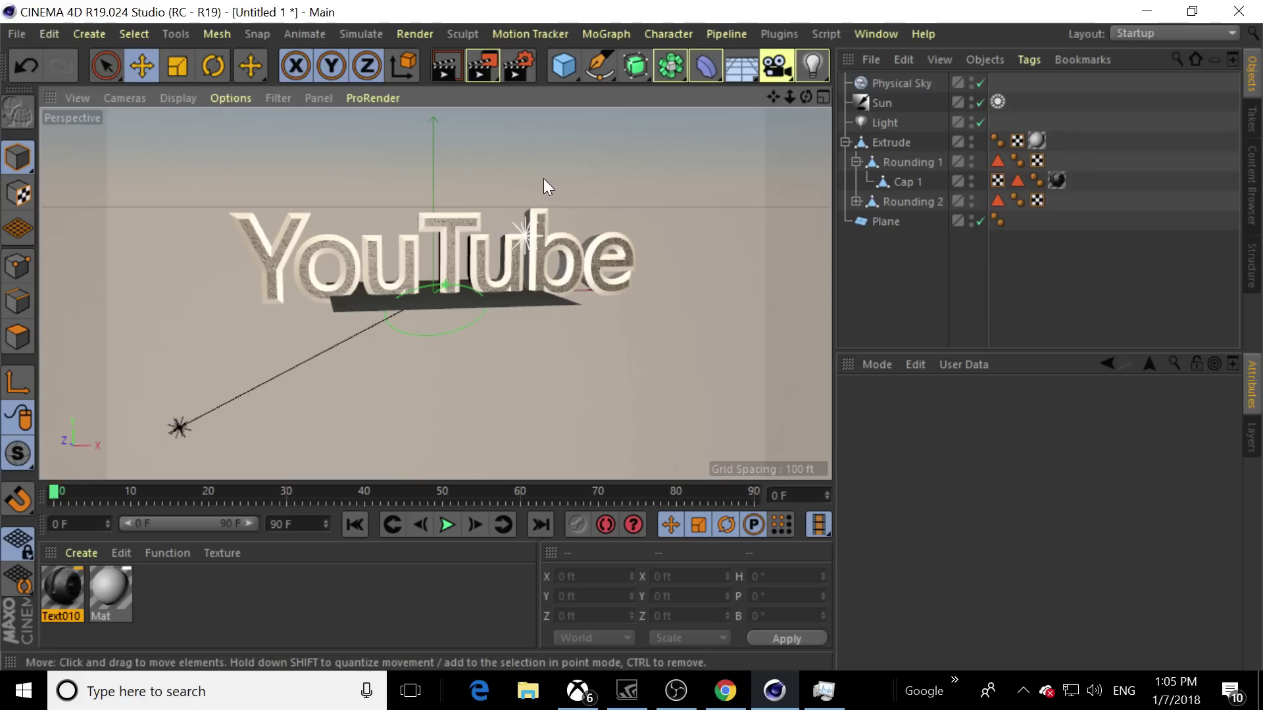
{"action": "left_click", "coordinate": [818, 94]}
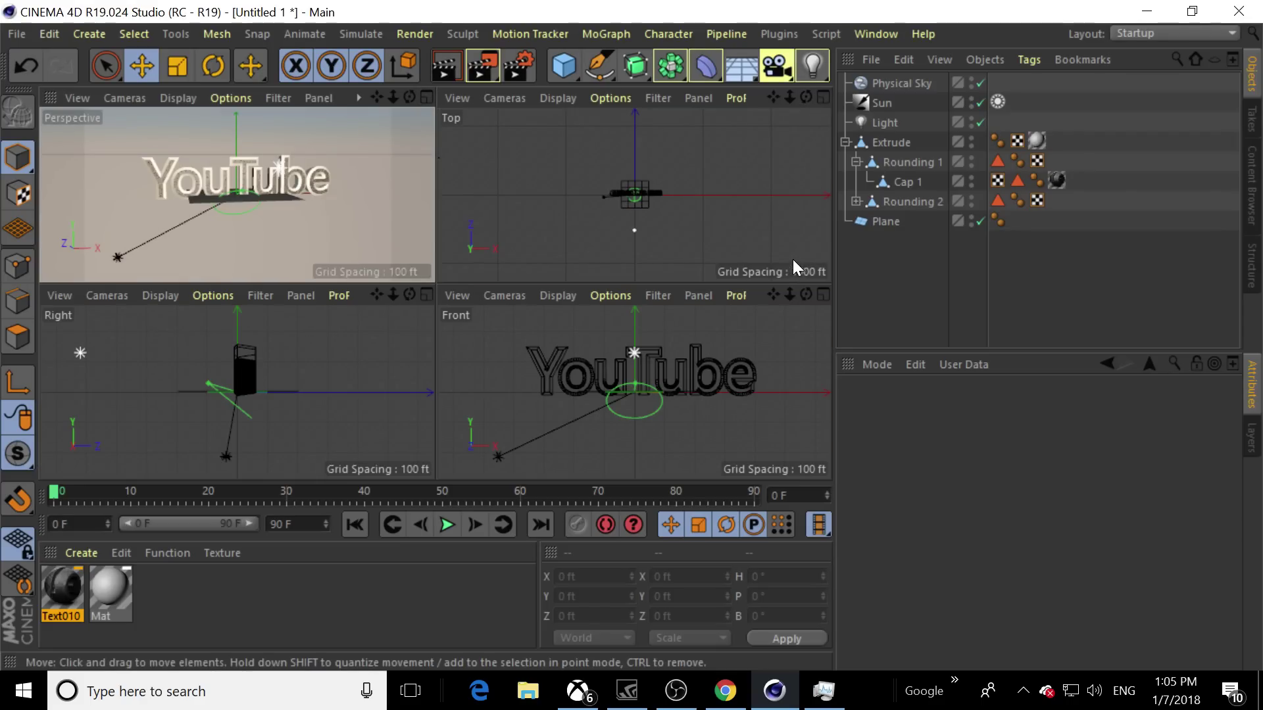
{"action": "left_click", "coordinate": [425, 96]}
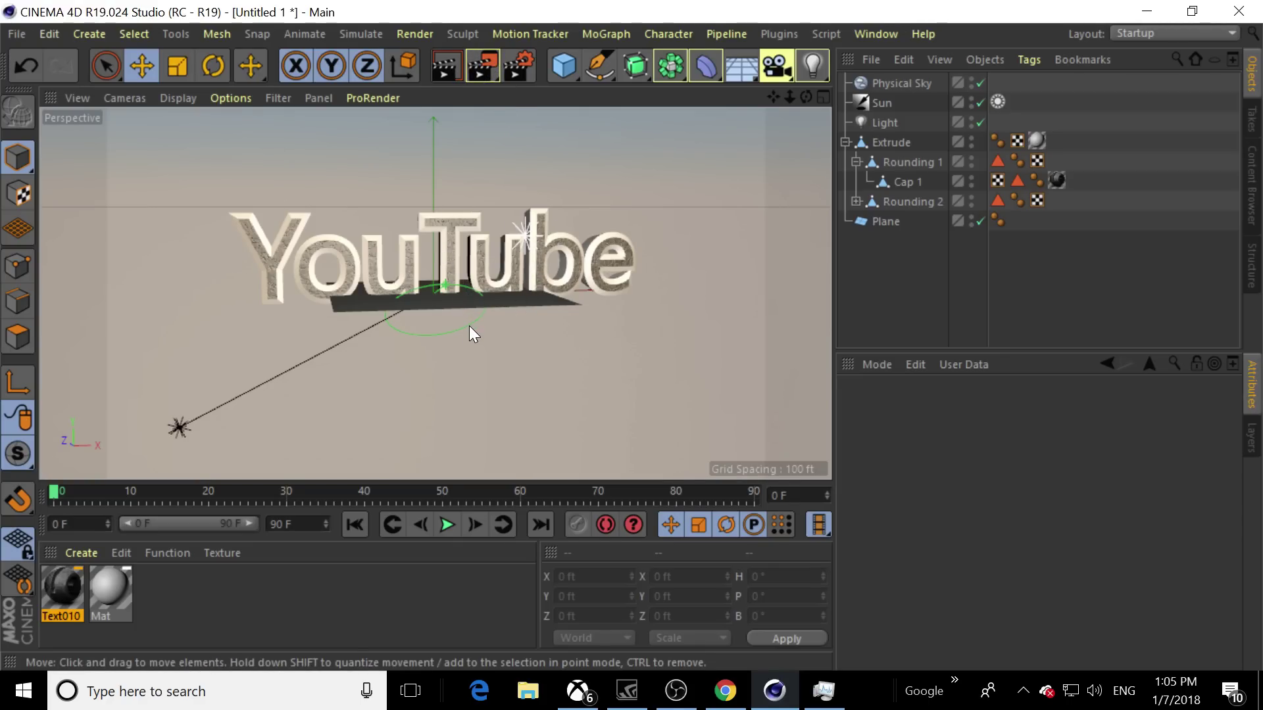
Delete the plane beneath the YouTube text and add a new Text spline
{"action": "left_click", "coordinate": [421, 299]}
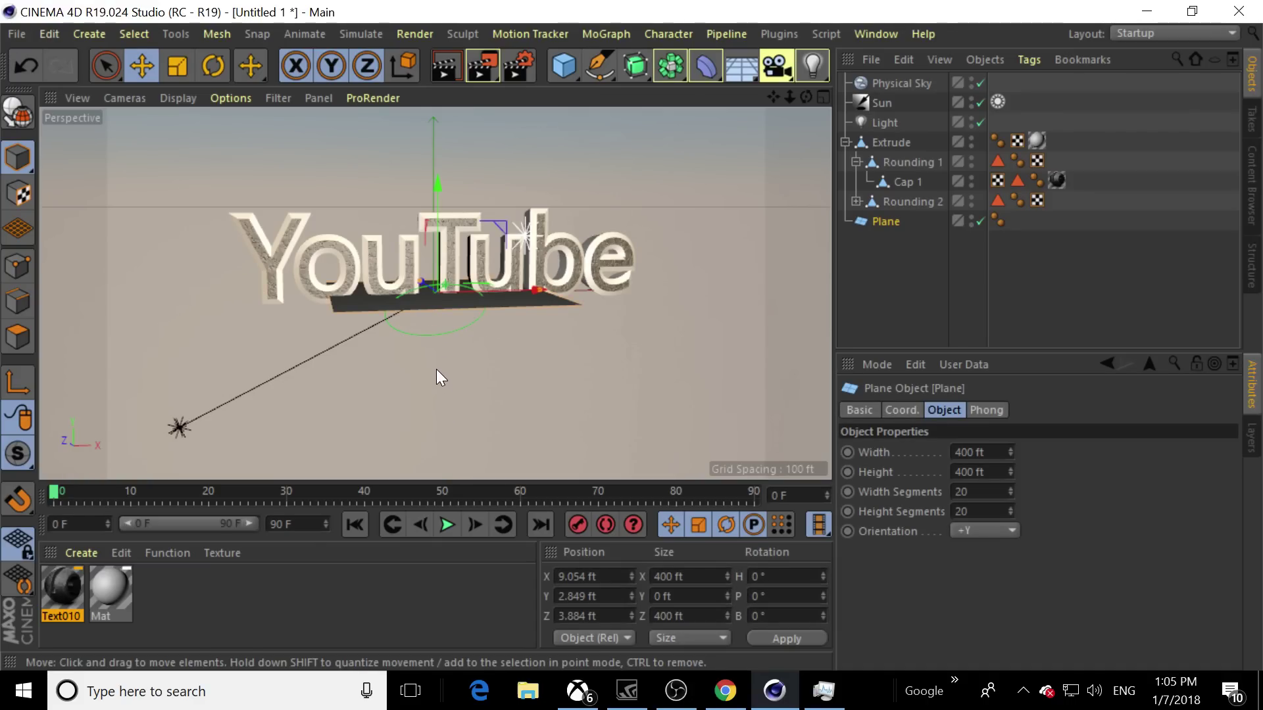
{"action": "key", "text": "Delete"}
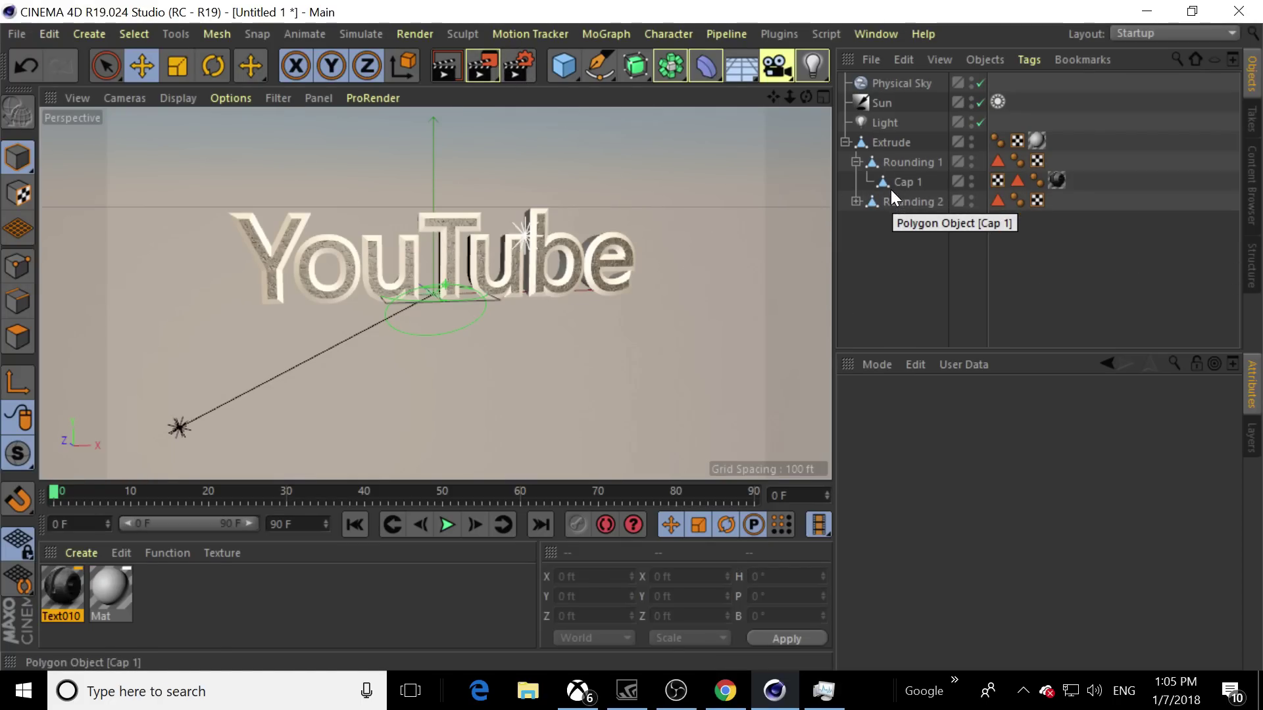
{"action": "left_click", "coordinate": [592, 70]}
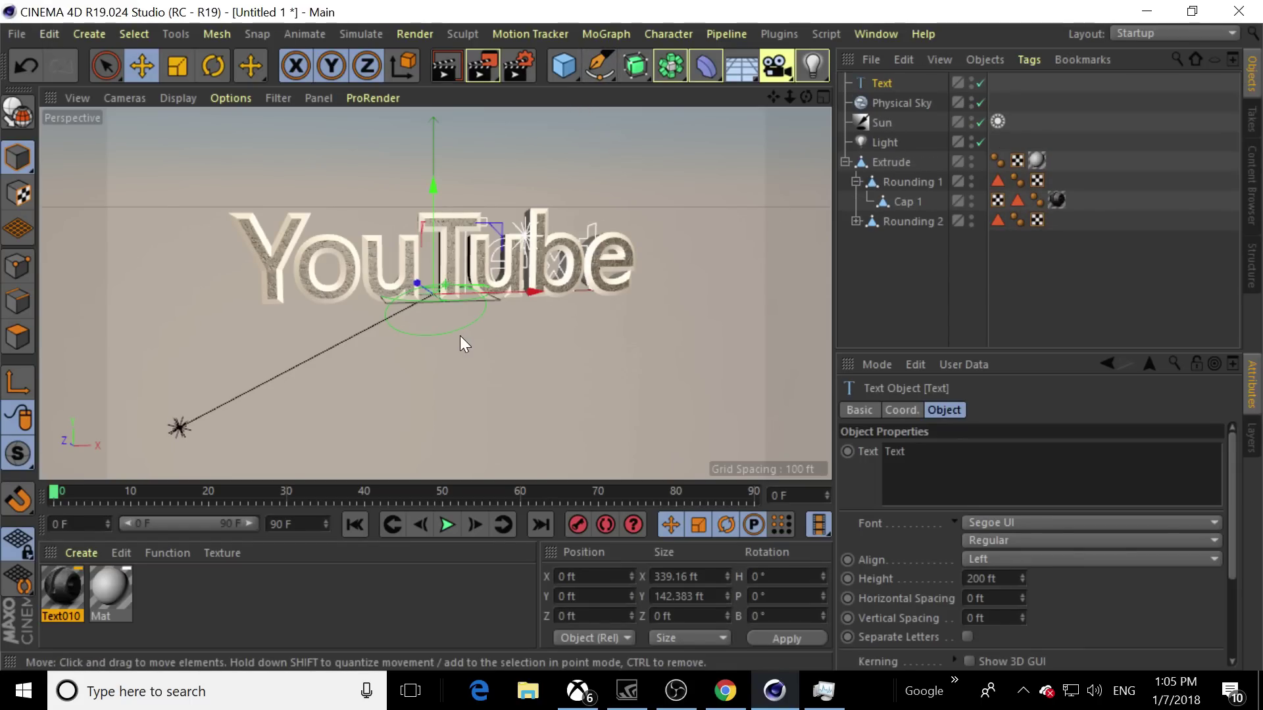
Change the new Text spline's wording to "Cinema 4D TUTORIALS!!" and shift the Physical Sky about 324 ft in negative X
{"action": "double_click", "coordinate": [894, 451]}
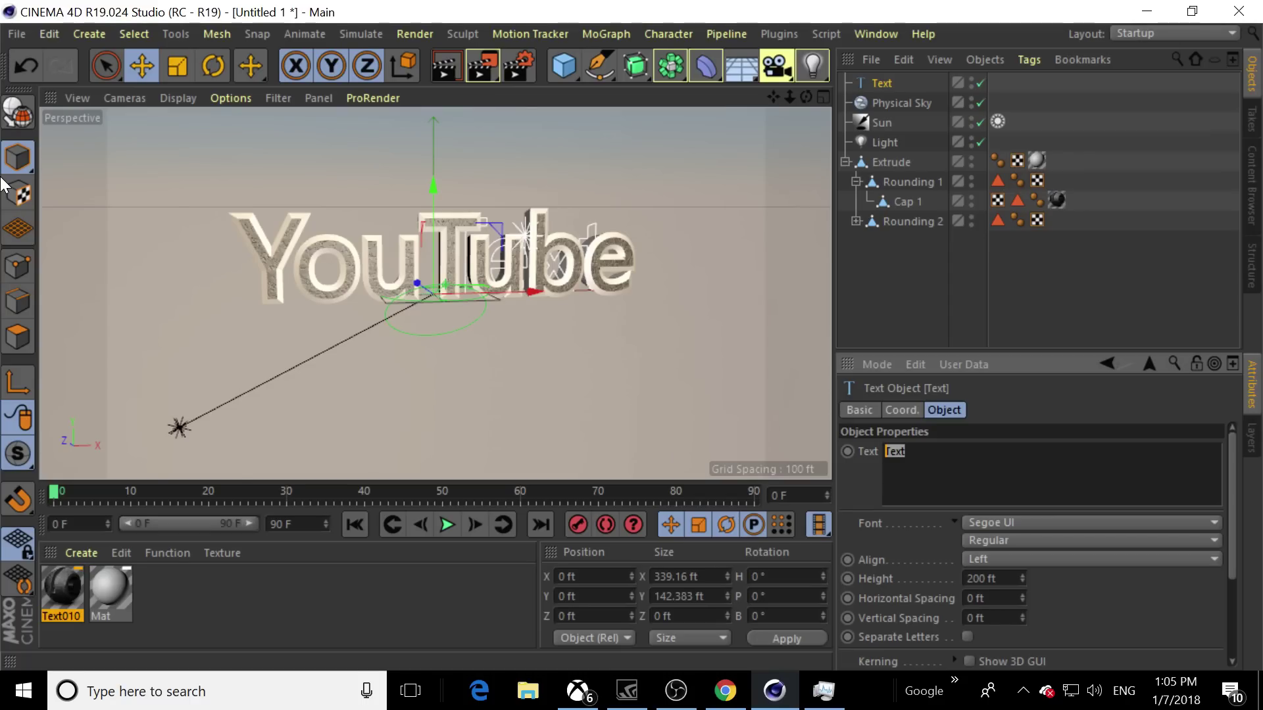
{"action": "type", "text": "Cinema 4D TUTORIALS!!"}
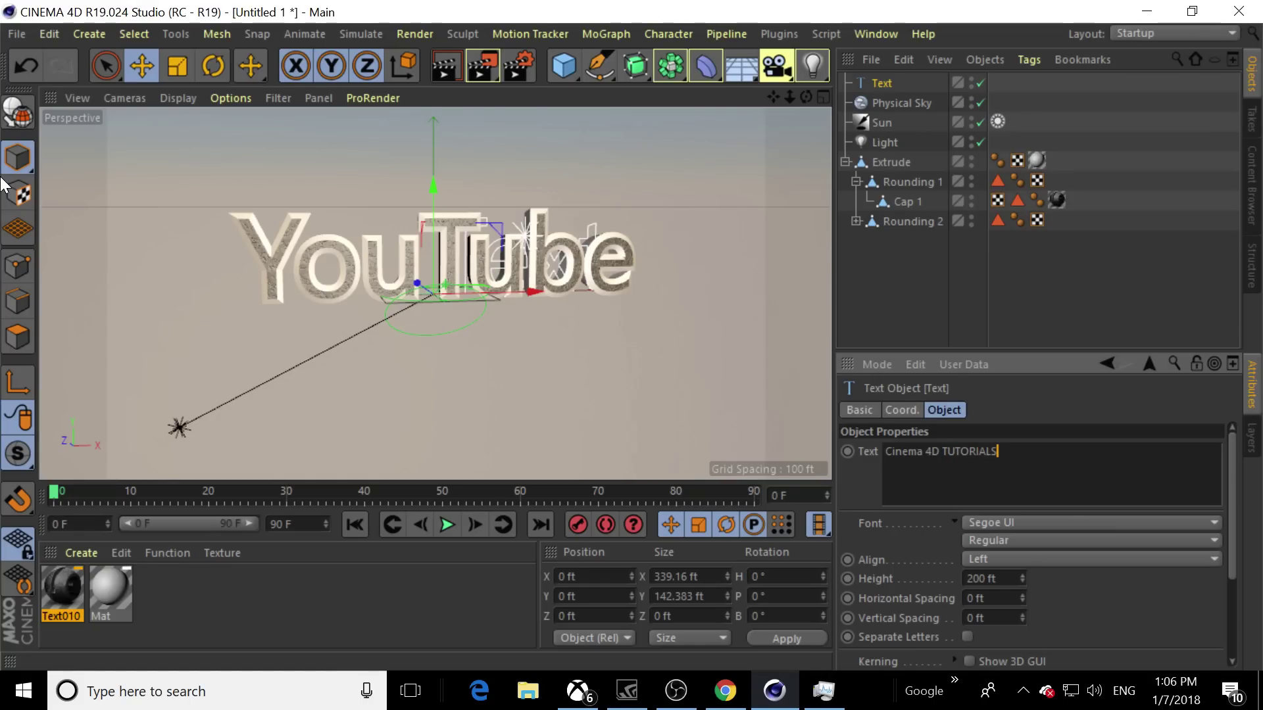
{"action": "left_click", "coordinate": [481, 390]}
{"action": "left_click_drag", "start_coordinate": [483, 297], "coordinate": [311, 299]}
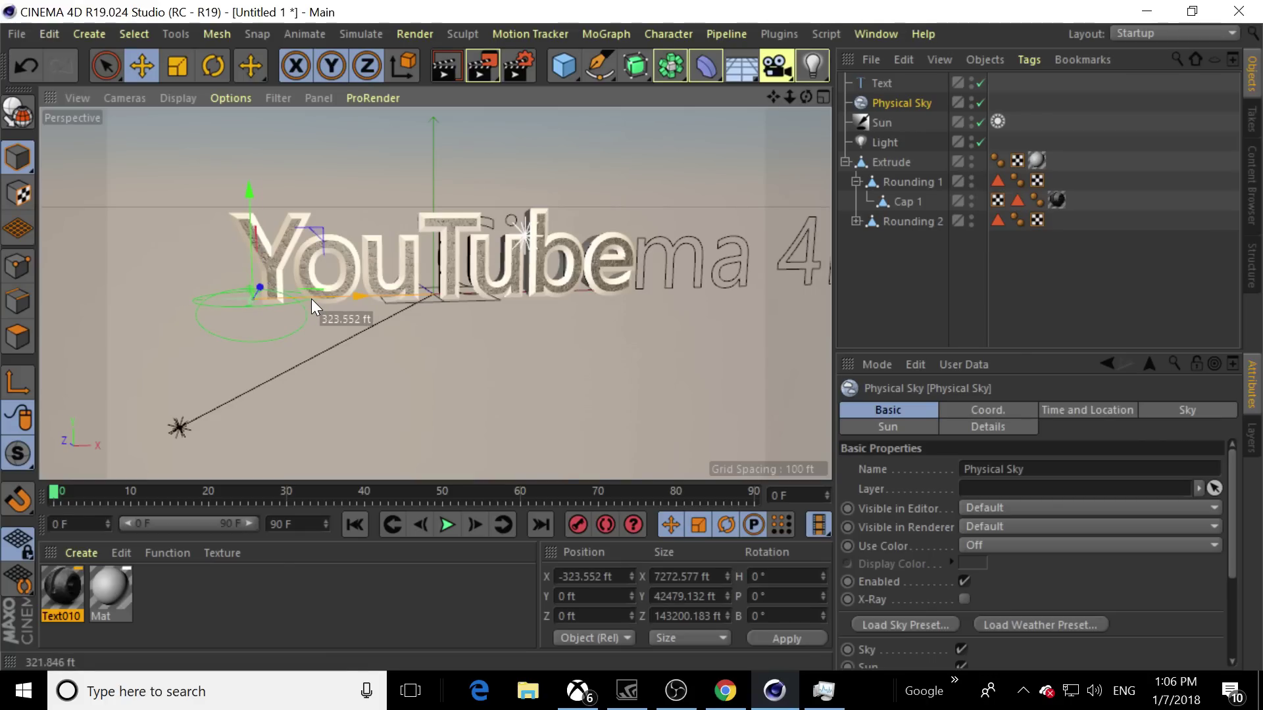
Move the Text spline along negative X and back in depth so it sits behind the YouTube text
{"action": "left_click", "coordinate": [881, 84]}
{"action": "left_click_drag", "start_coordinate": [550, 290], "coordinate": [271, 298]}
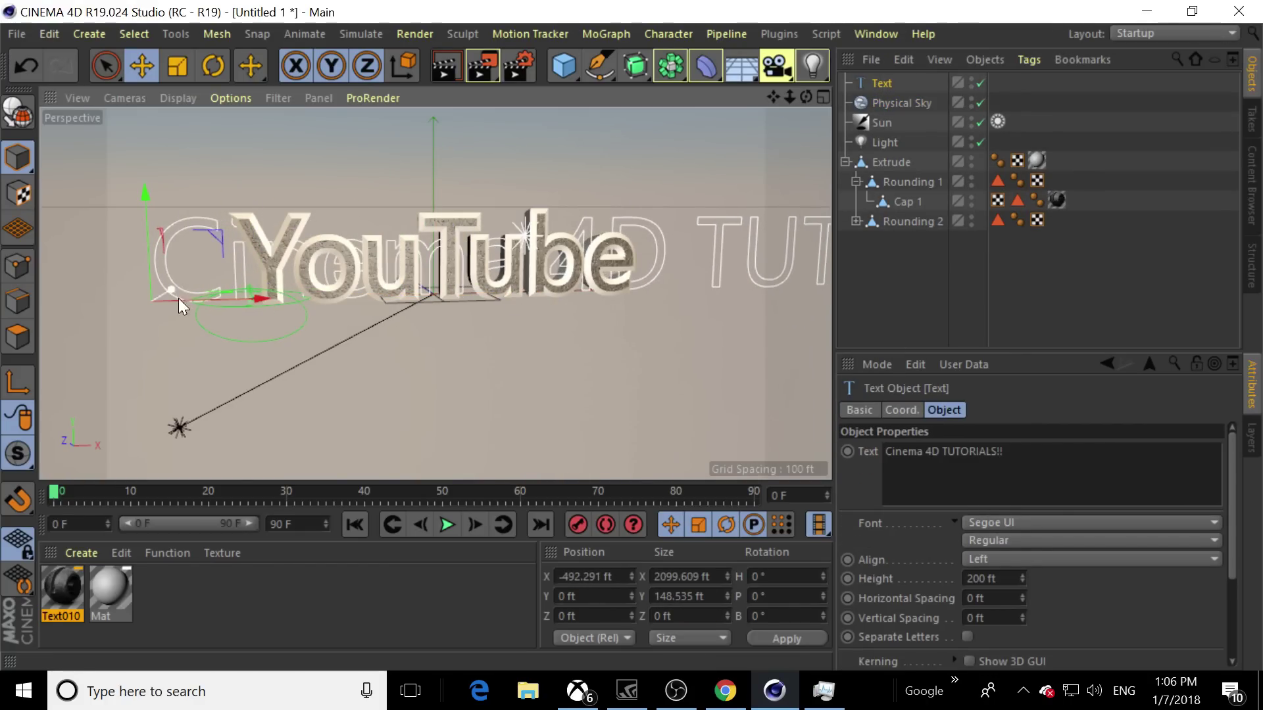
{"action": "left_click_drag", "start_coordinate": [178, 298], "coordinate": [180, 354]}
{"action": "left_click_drag", "start_coordinate": [146, 304], "coordinate": [139, 141]}
{"action": "left_click_drag", "start_coordinate": [252, 265], "coordinate": [169, 280]}
Try to move the YouTube text's Rounding 1 object back about 887 ft along Z
{"action": "left_click", "coordinate": [325, 274]}
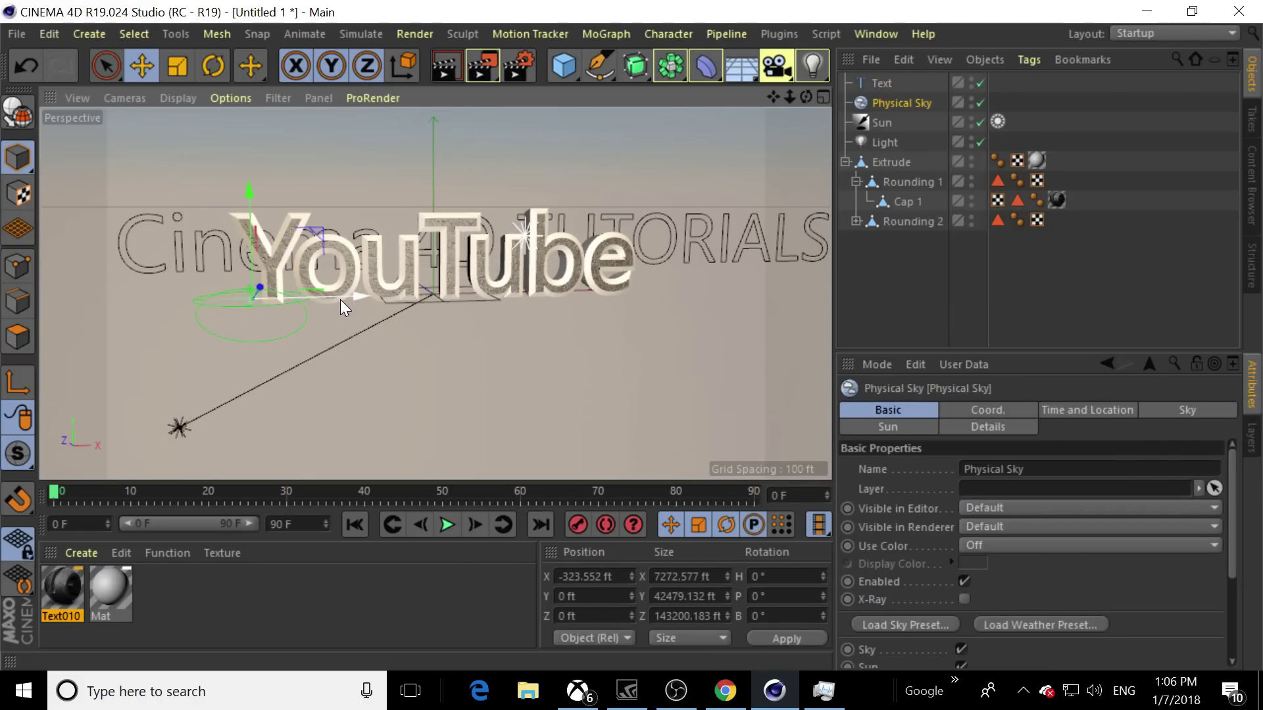
{"action": "left_click", "coordinate": [263, 283]}
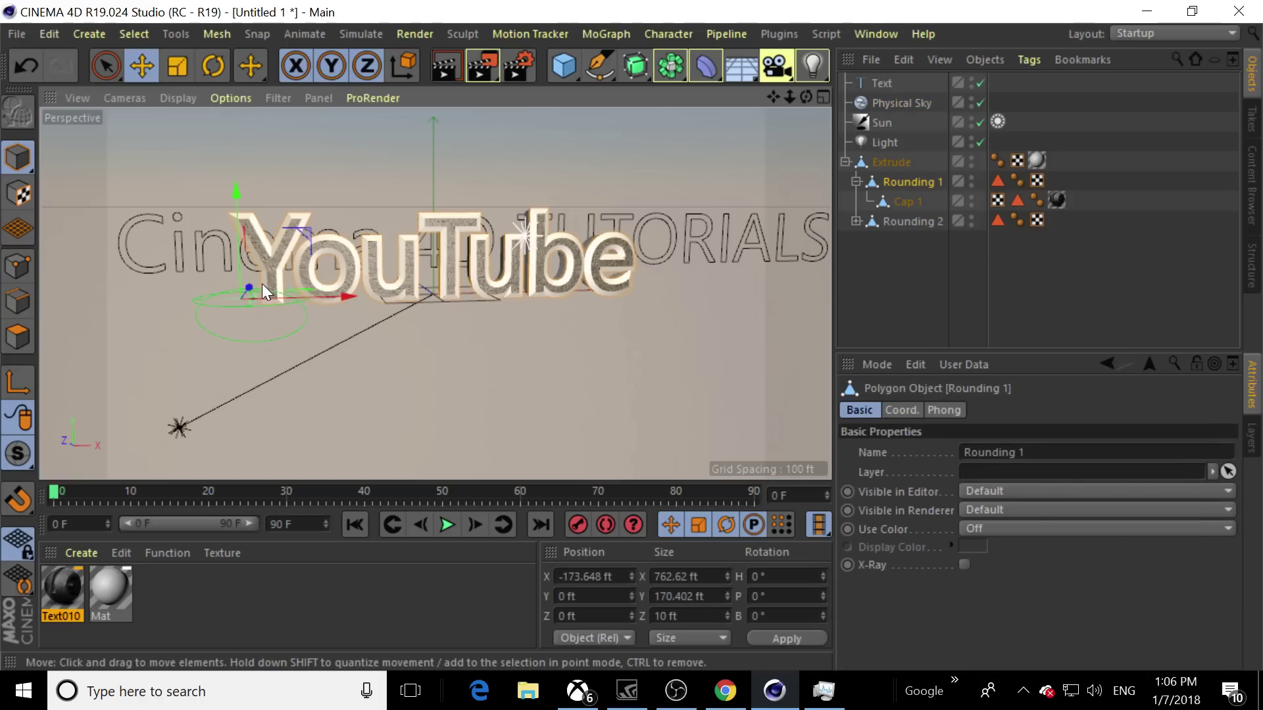
{"action": "left_click_drag", "start_coordinate": [250, 284], "coordinate": [247, 234]}
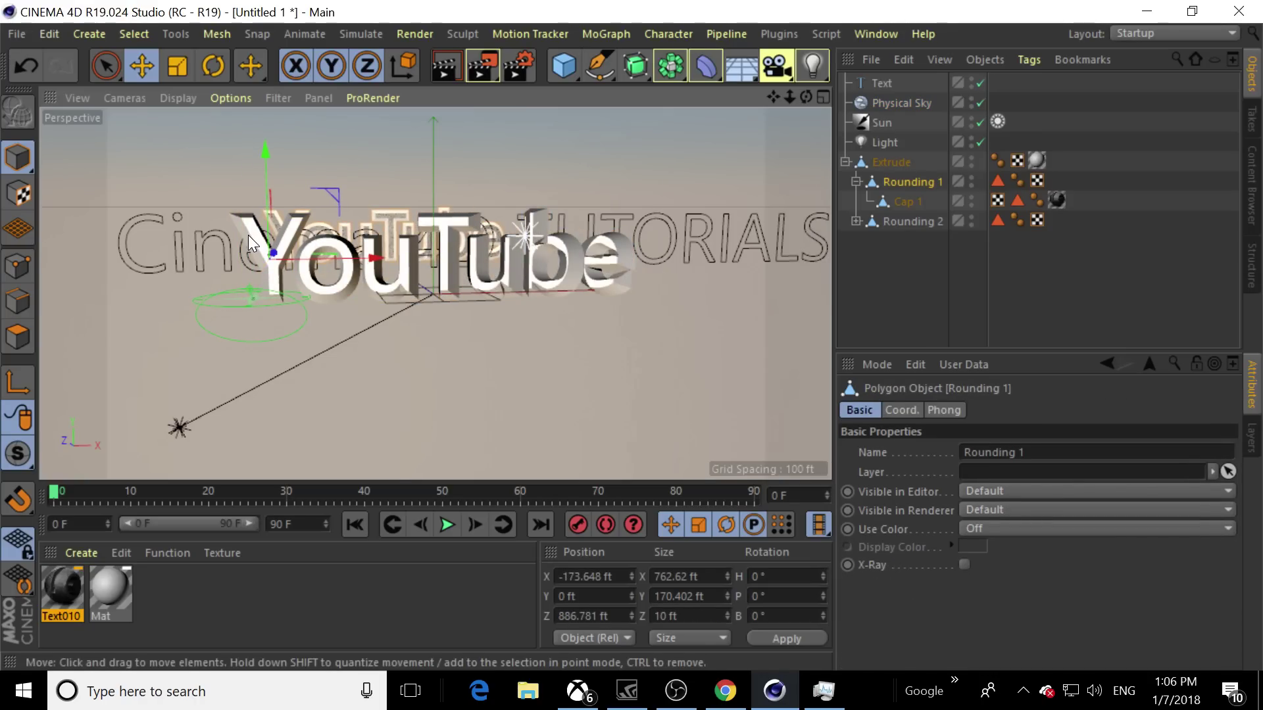
{"action": "key", "text": "ctrl+z"}
{"action": "left_click", "coordinate": [859, 159]}
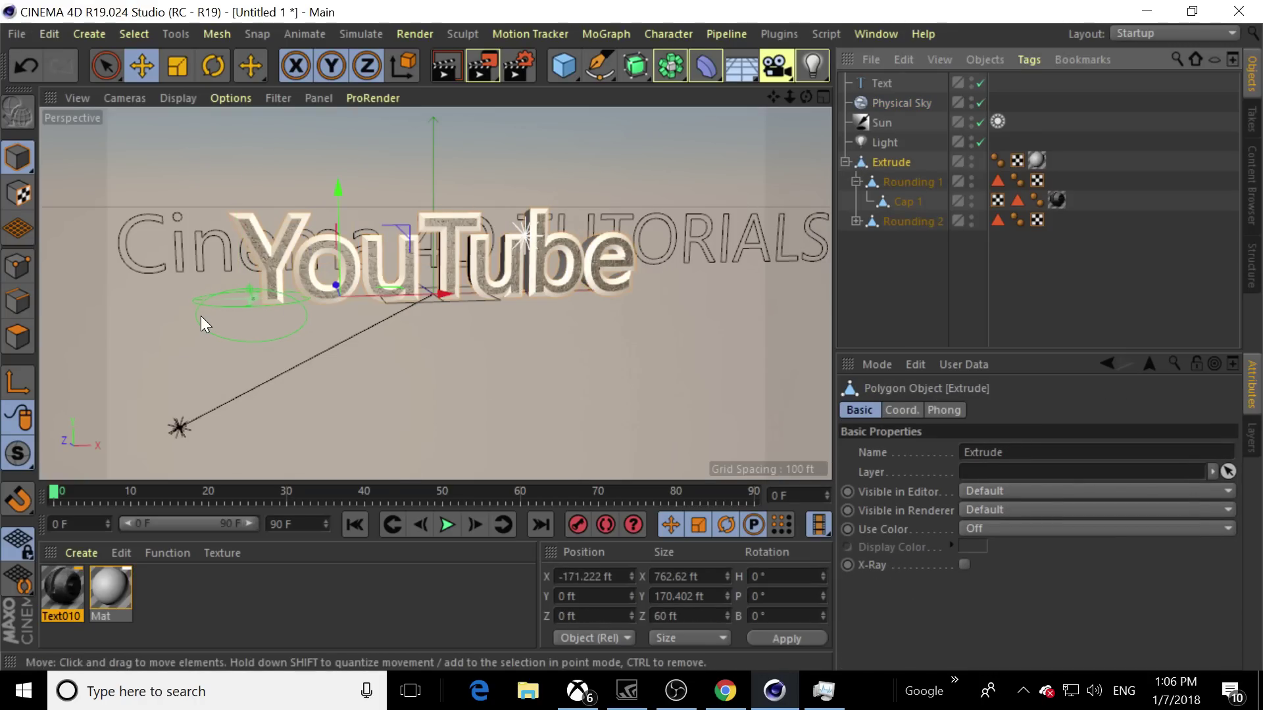
{"action": "left_click", "coordinate": [845, 161]}
{"action": "right_click", "coordinate": [882, 160]}
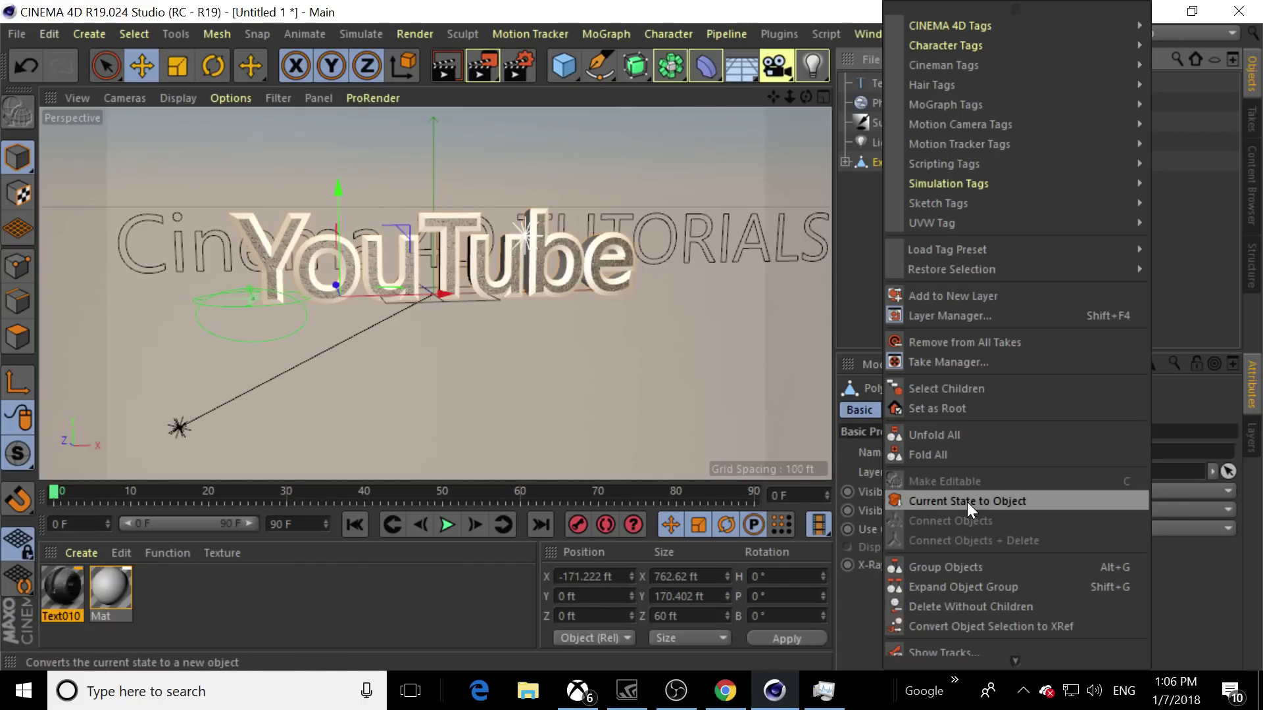
{"action": "left_click", "coordinate": [854, 241]}
{"action": "left_click", "coordinate": [689, 345]}
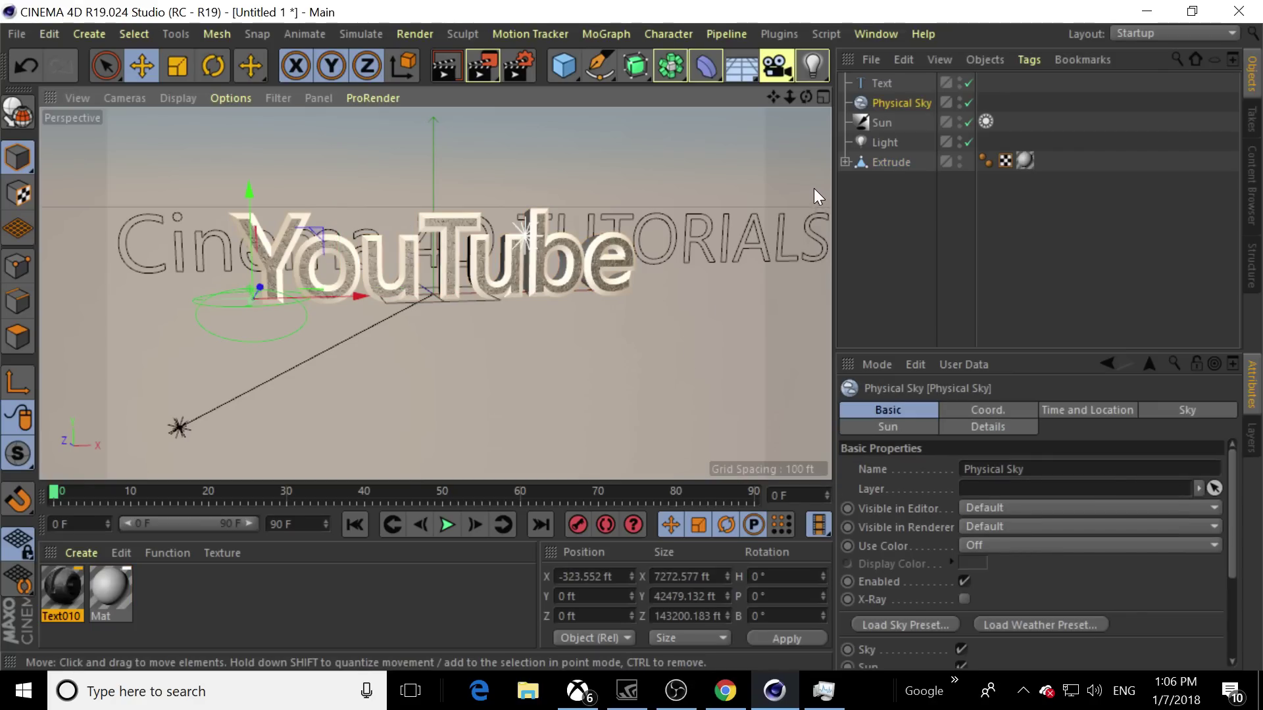
{"action": "left_click", "coordinate": [902, 198]}
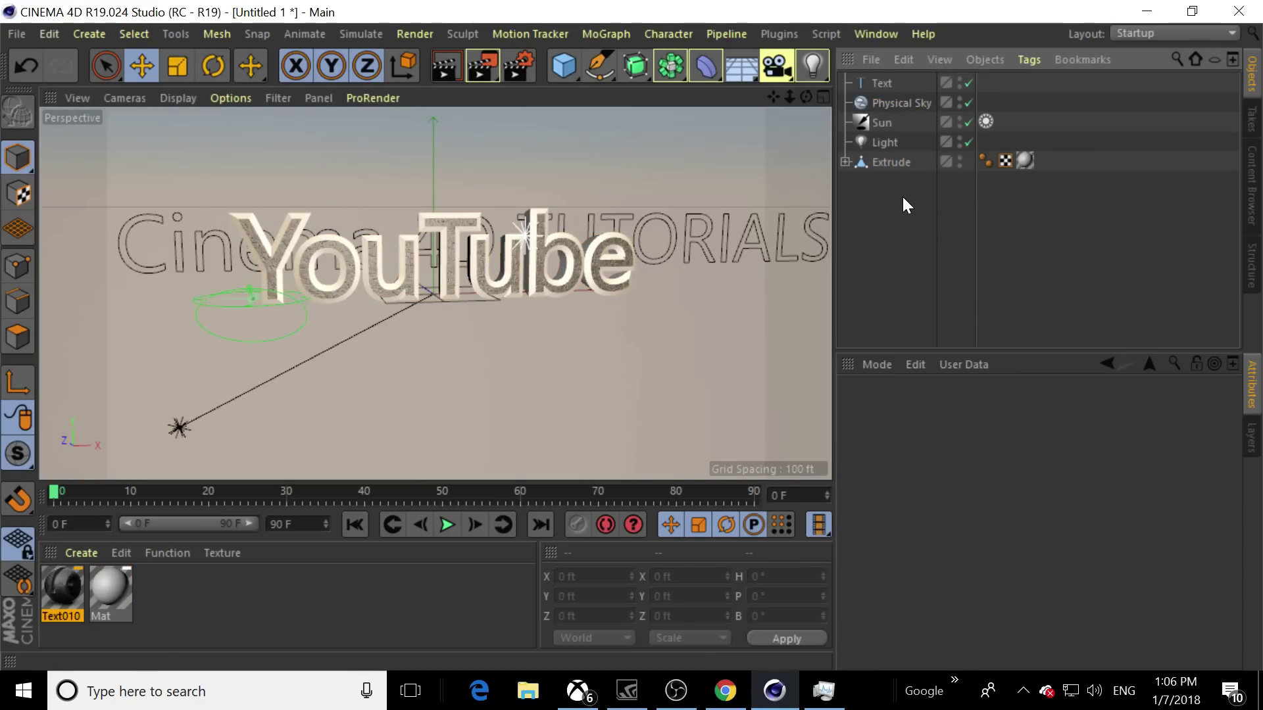
{"action": "left_click", "coordinate": [890, 160]}
{"action": "right_click", "coordinate": [867, 165]}
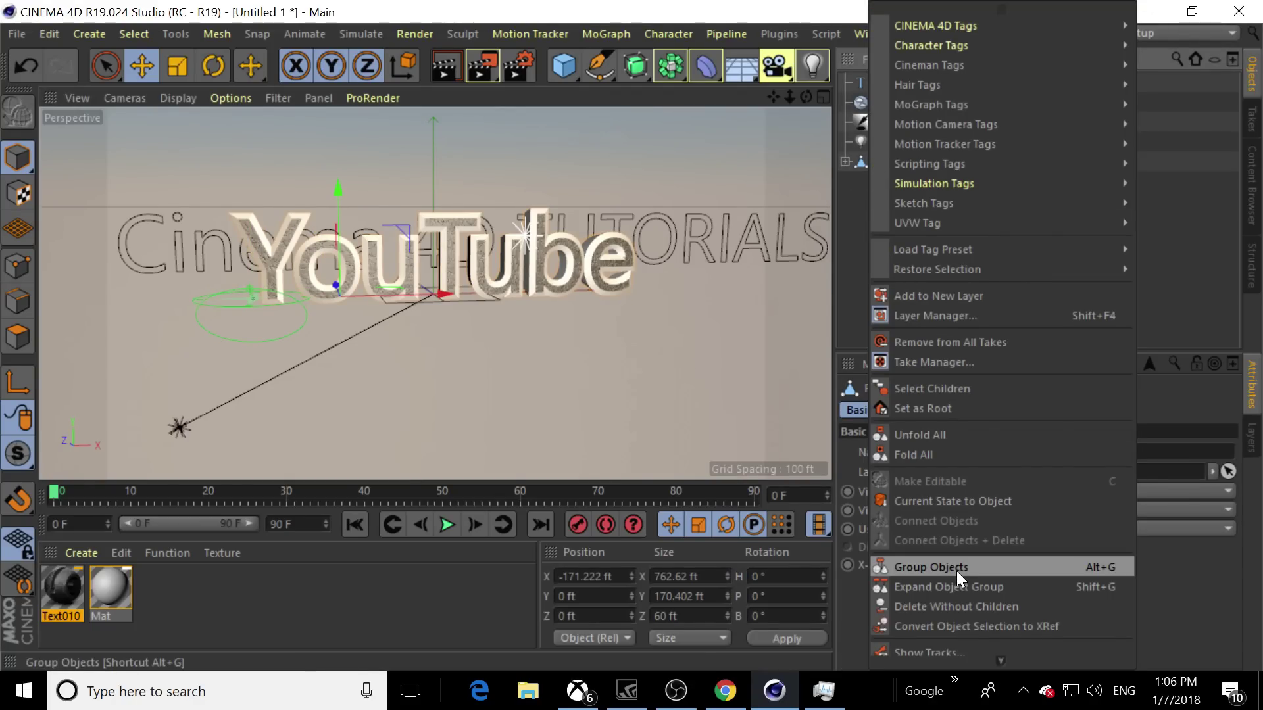
{"action": "left_click", "coordinate": [854, 289]}
{"action": "left_click", "coordinate": [845, 163]}
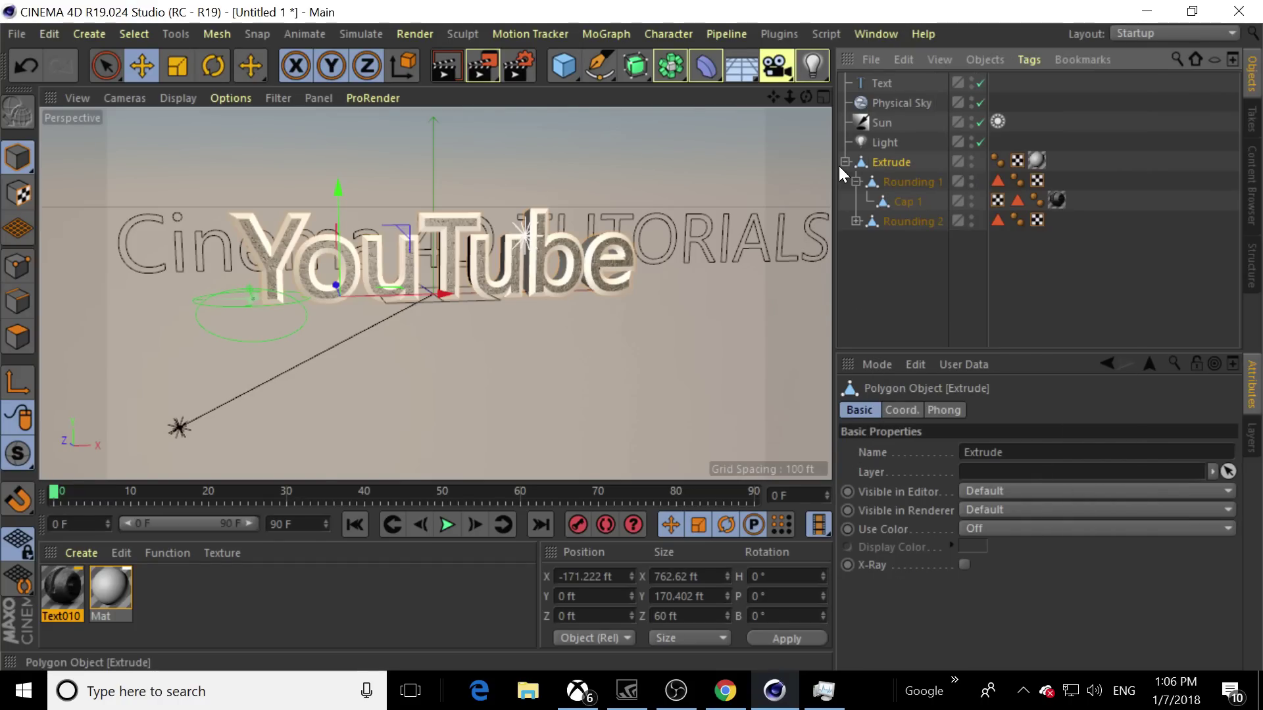
Try to merge Rounding 1 and Rounding 2 with Connect Objects + Delete and move the merged object out of the Extrude hierarchy
{"action": "left_click", "coordinate": [884, 183]}
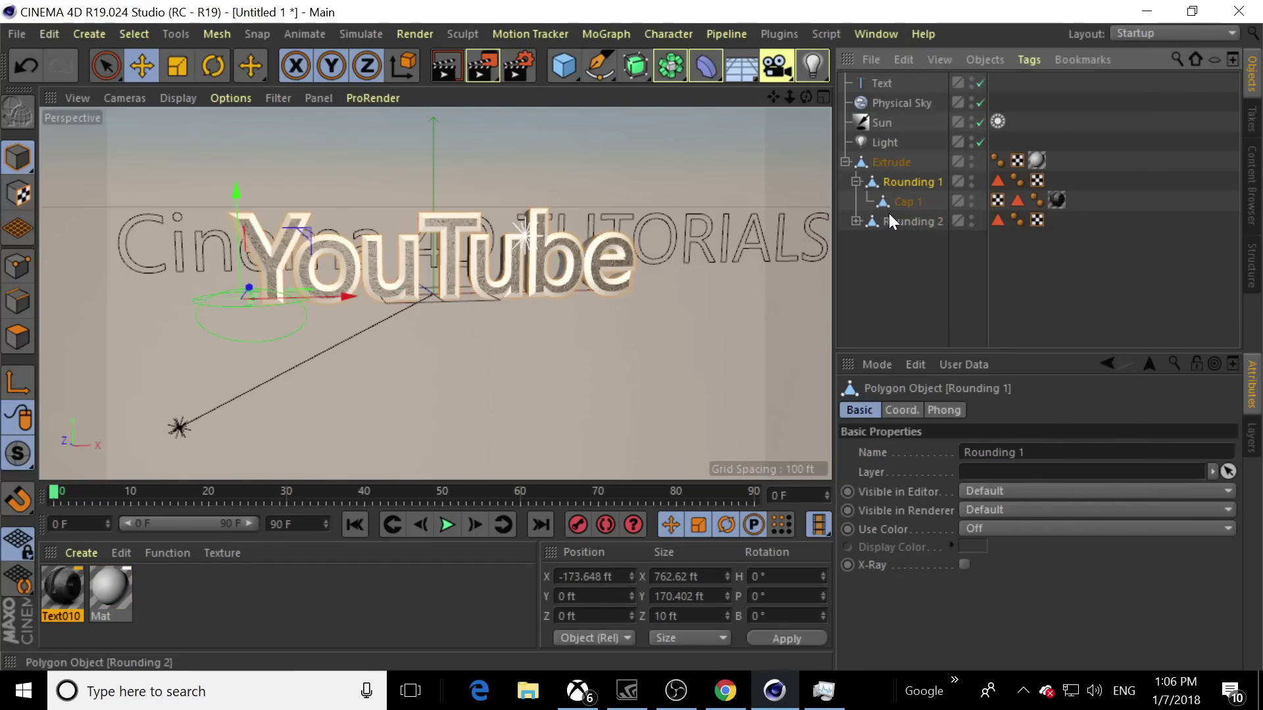
{"action": "left_click", "coordinate": [857, 182]}
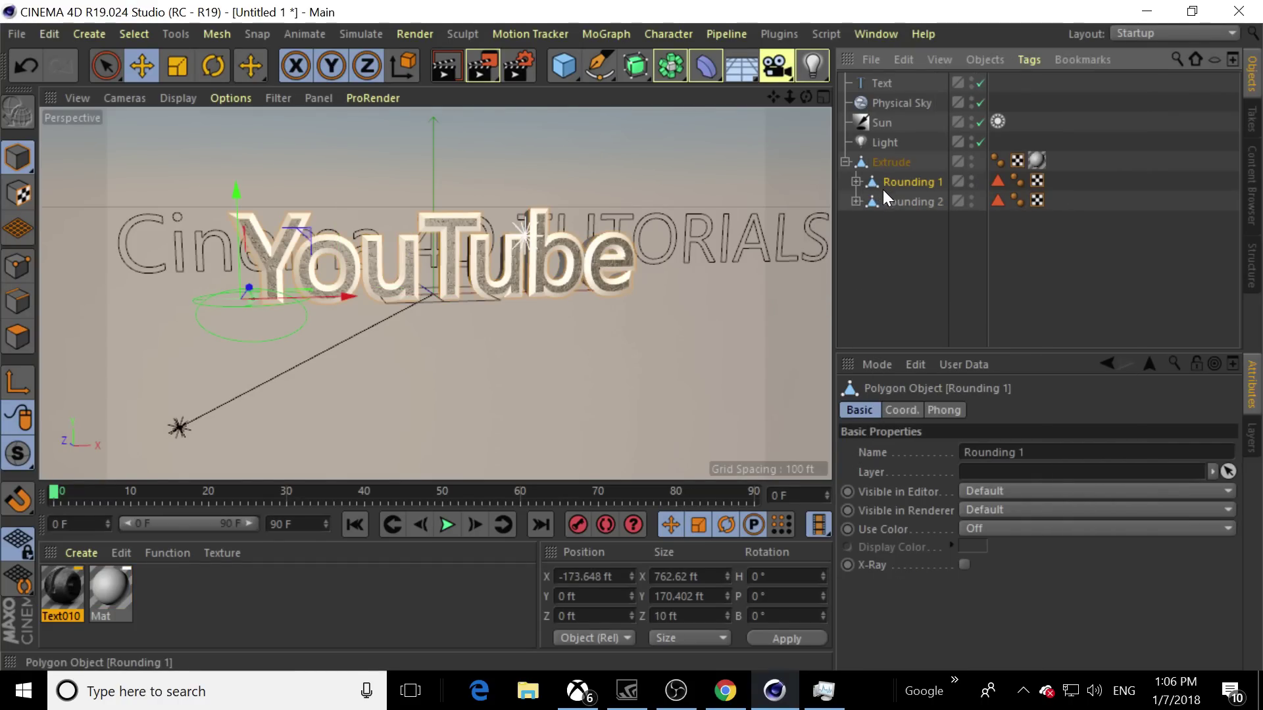
{"action": "left_click", "coordinate": [908, 201]}
{"action": "left_click", "coordinate": [889, 186]}
{"action": "left_click", "coordinate": [889, 204]}
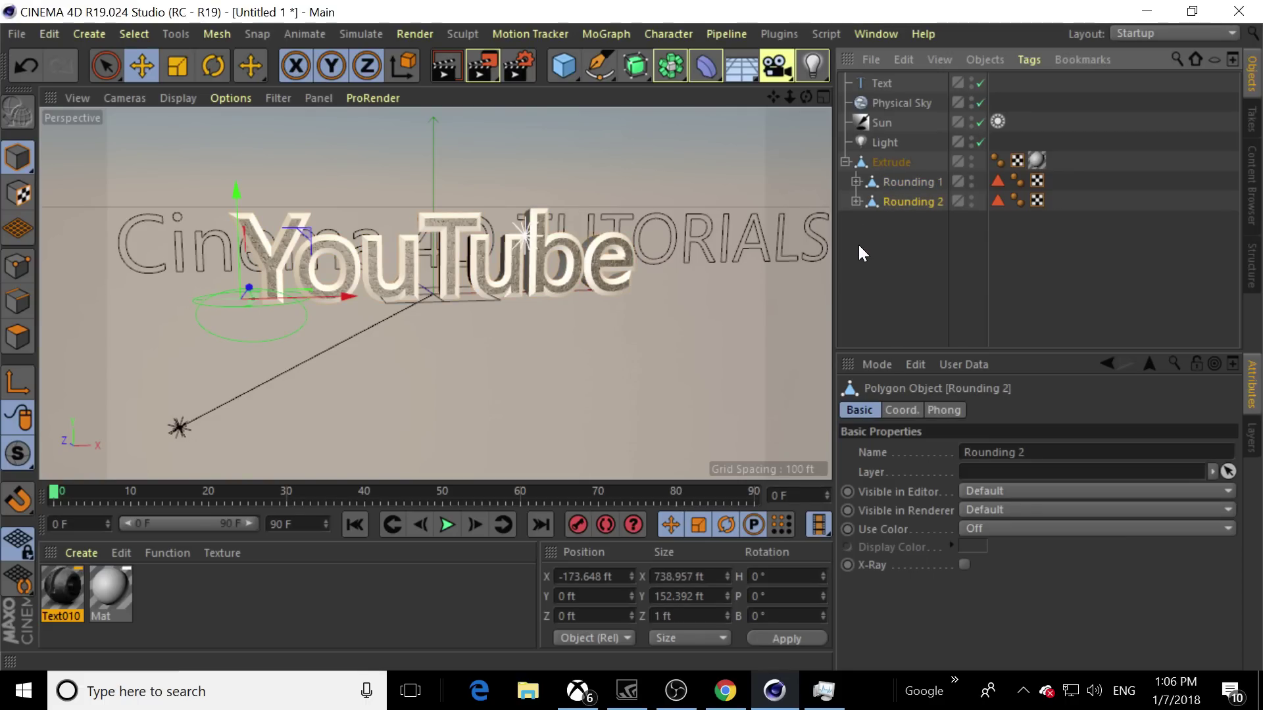
{"action": "left_click", "coordinate": [897, 187], "text": "ctrl"}
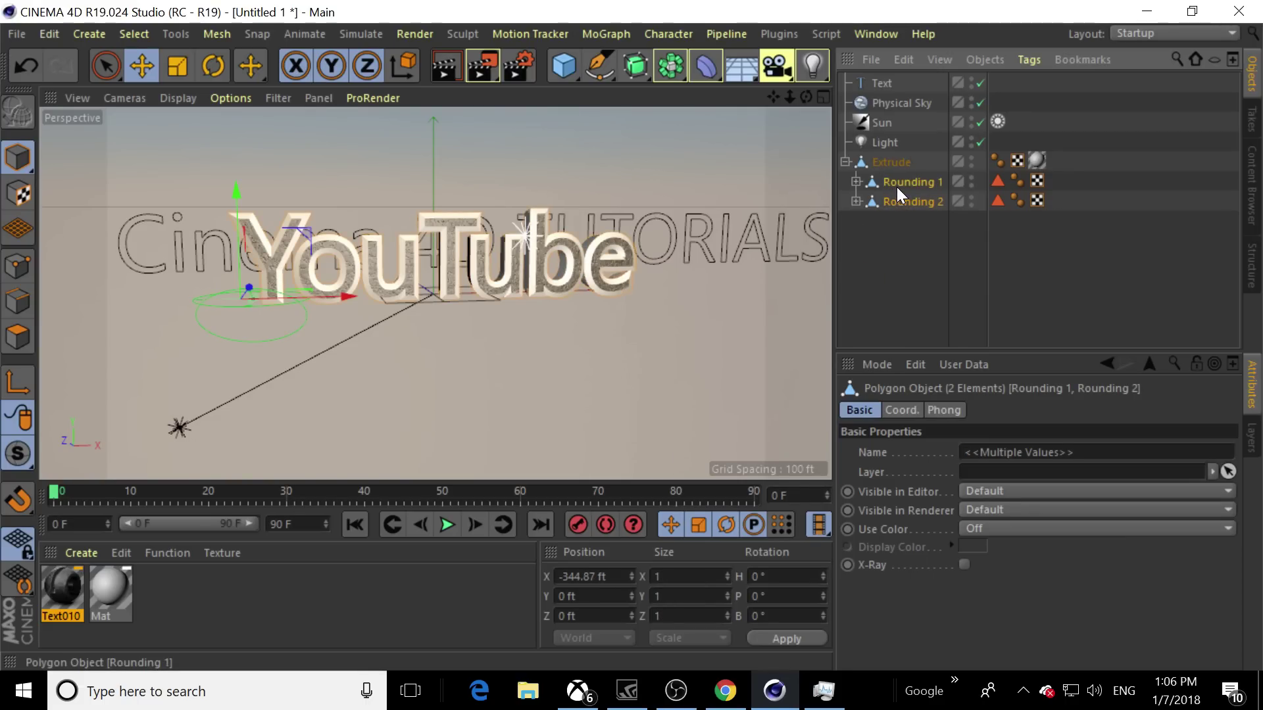
{"action": "right_click", "coordinate": [895, 200]}
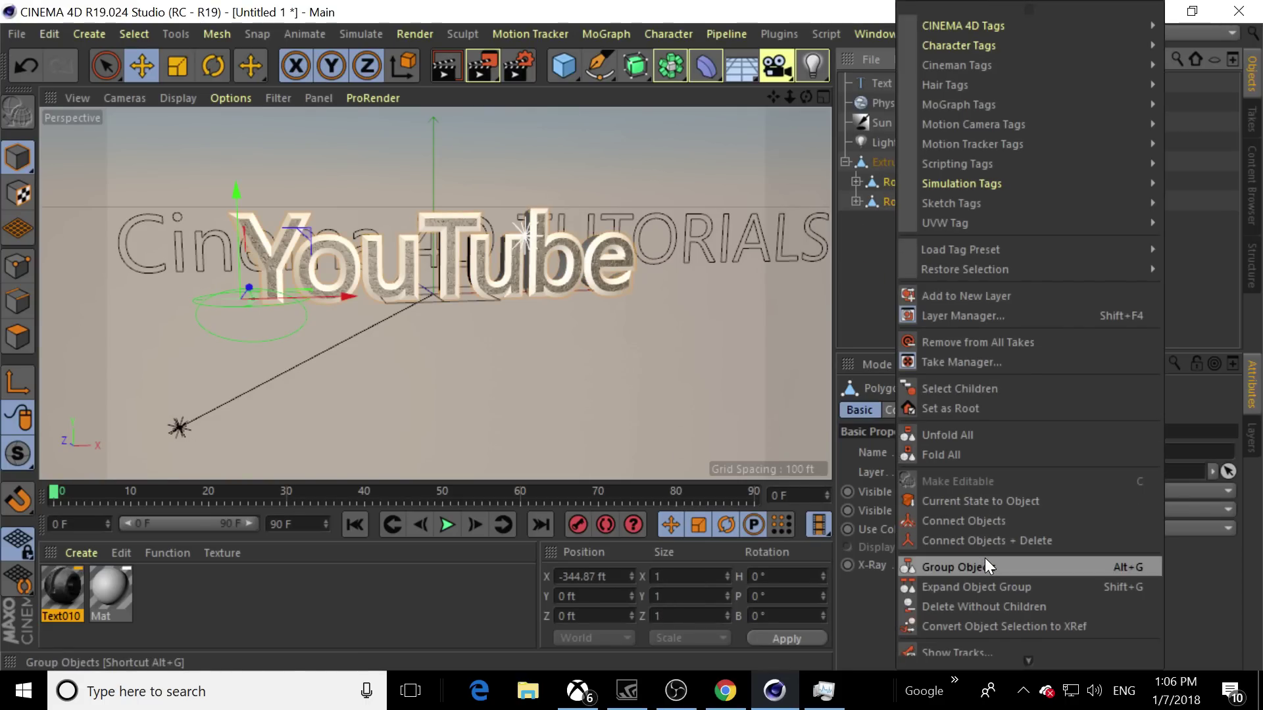
{"action": "left_click", "coordinate": [977, 540]}
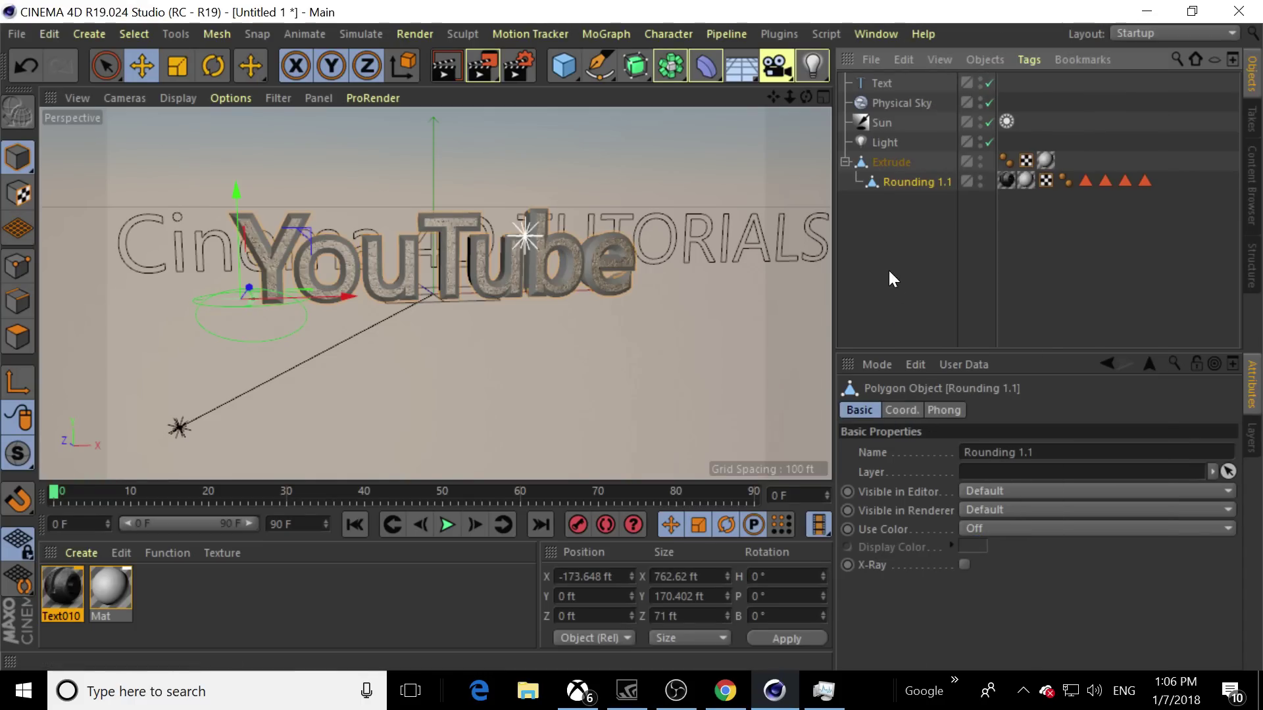
{"action": "left_click_drag", "start_coordinate": [890, 185], "coordinate": [883, 231]}
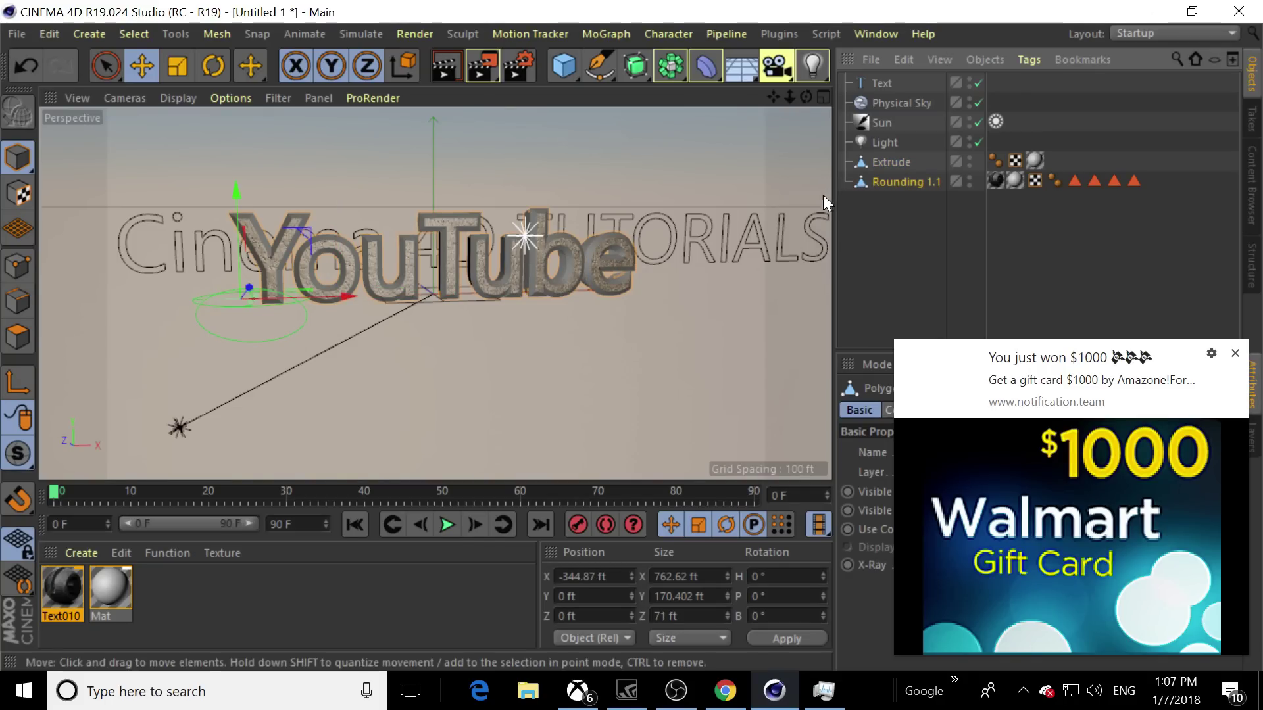
{"action": "key", "text": "ctrl+z"}
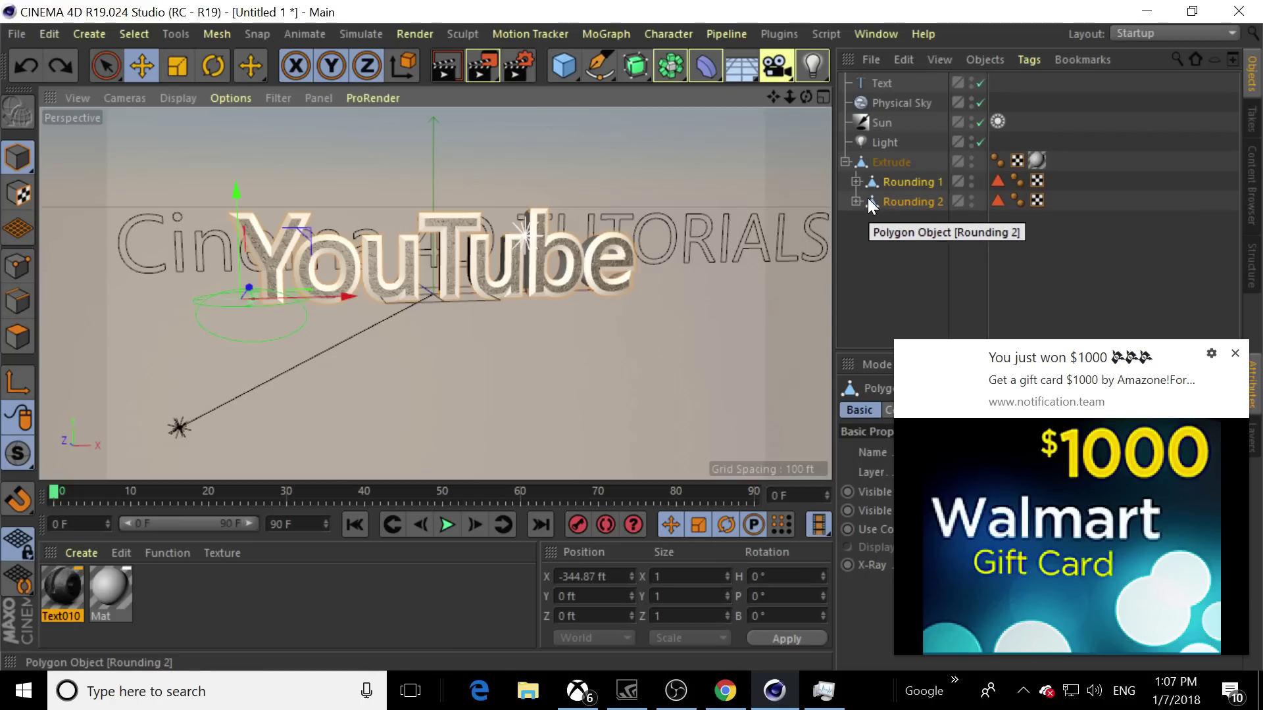
Dismiss the gift card notification covering the object attributes
{"action": "left_click", "coordinate": [873, 166]}
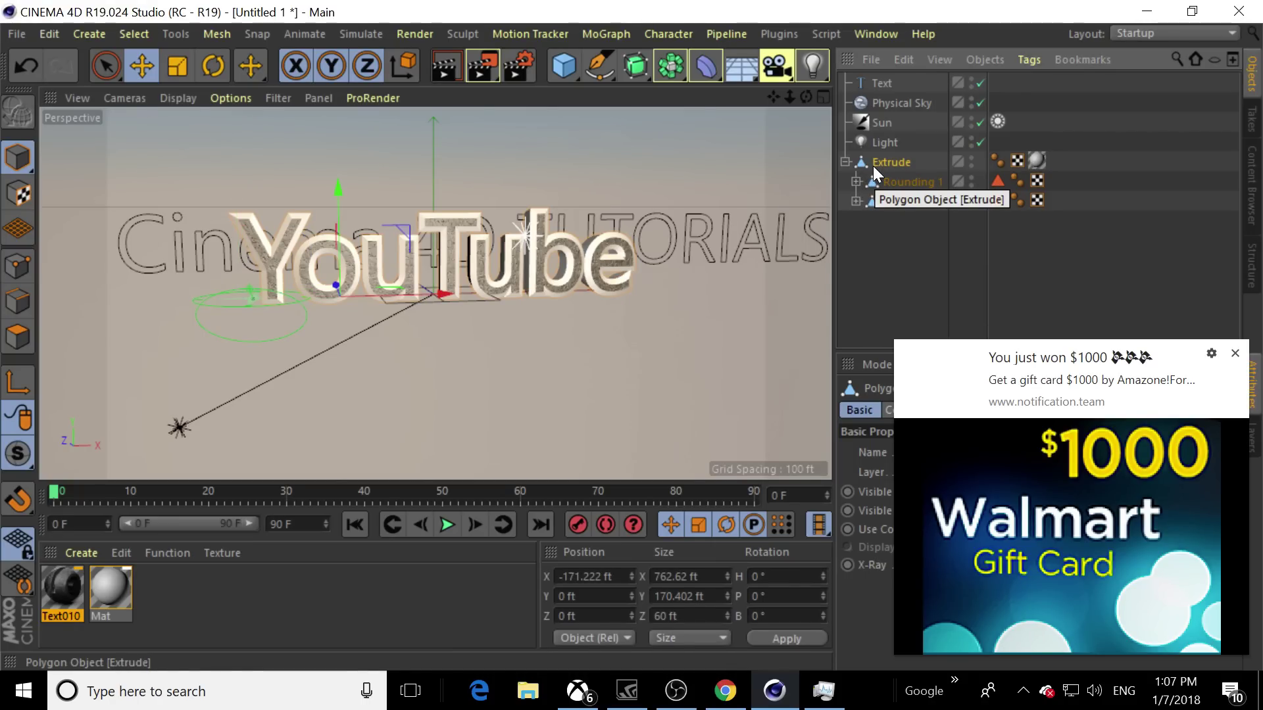
{"action": "right_click", "coordinate": [873, 165]}
{"action": "left_click", "coordinate": [1235, 352]}
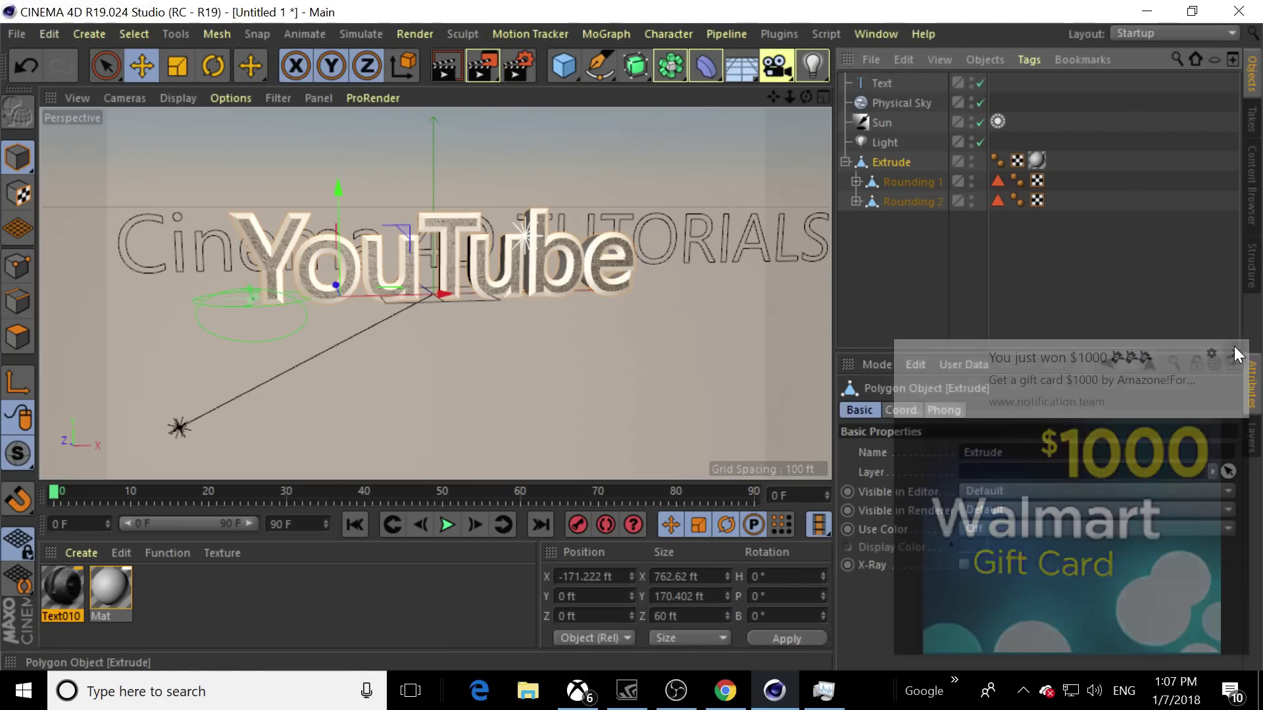
{"action": "right_click", "coordinate": [885, 163]}
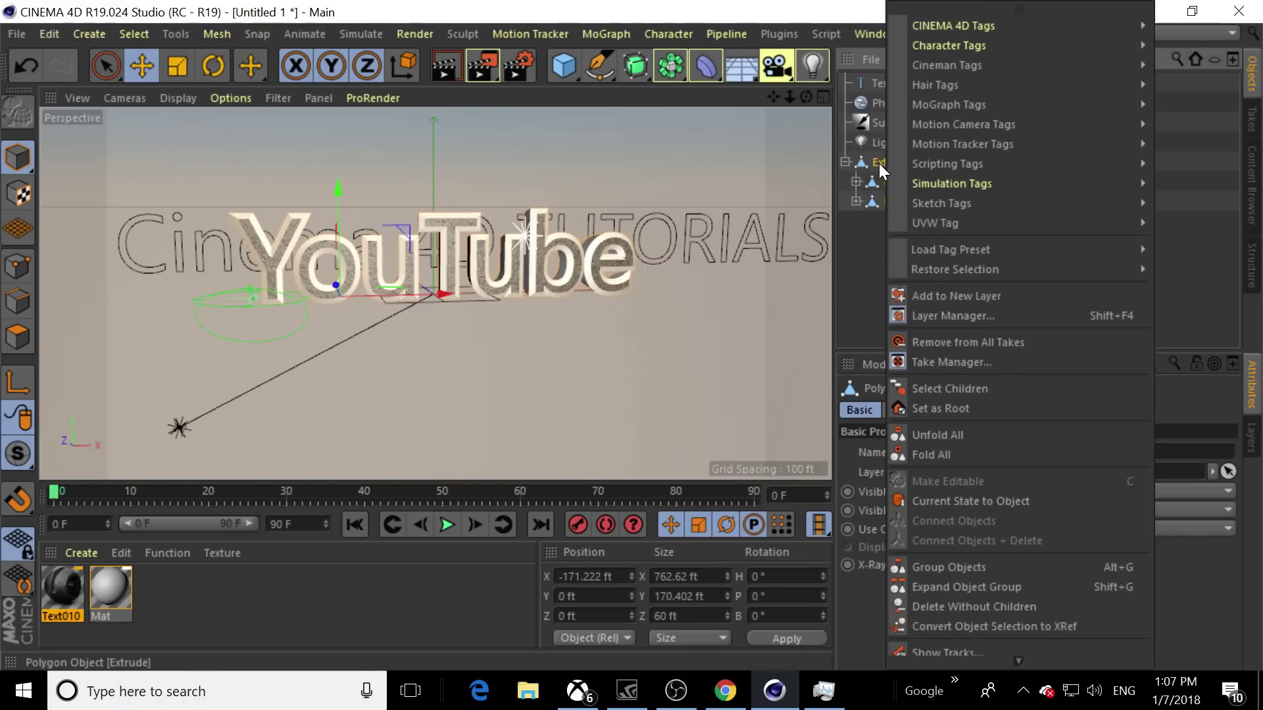
{"action": "left_click", "coordinate": [867, 204]}
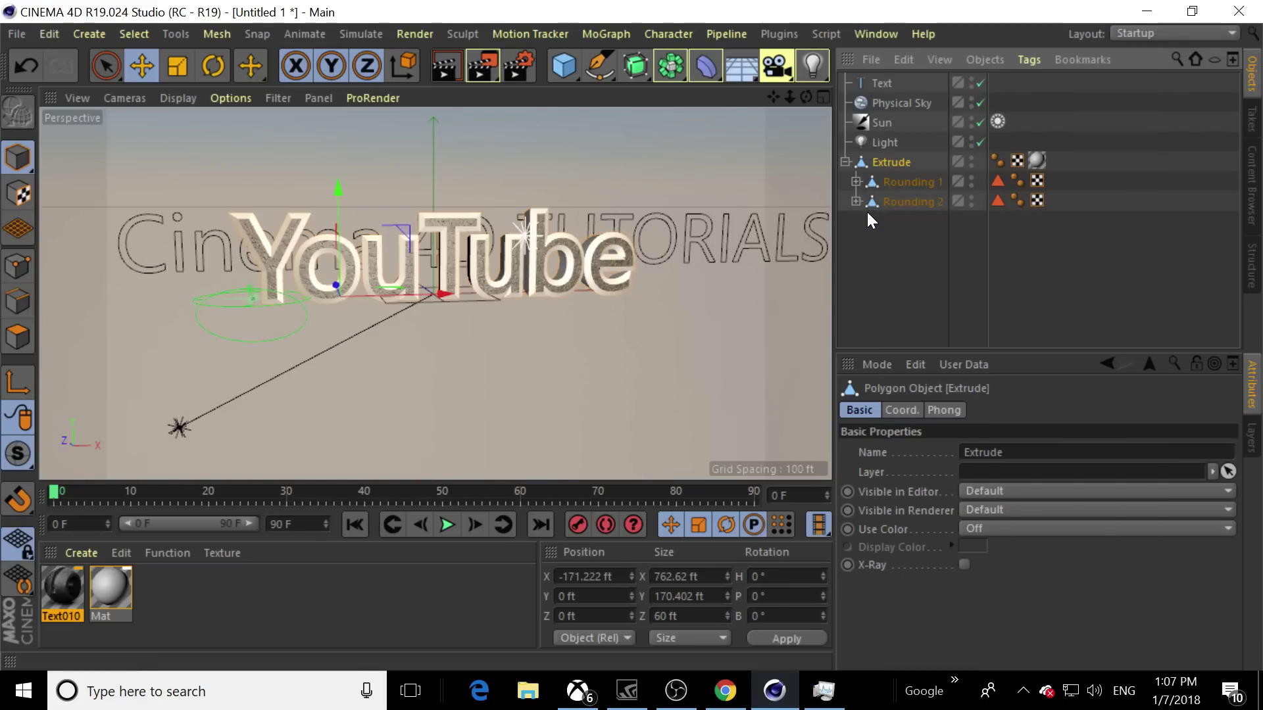
{"action": "left_click", "coordinate": [893, 186]}
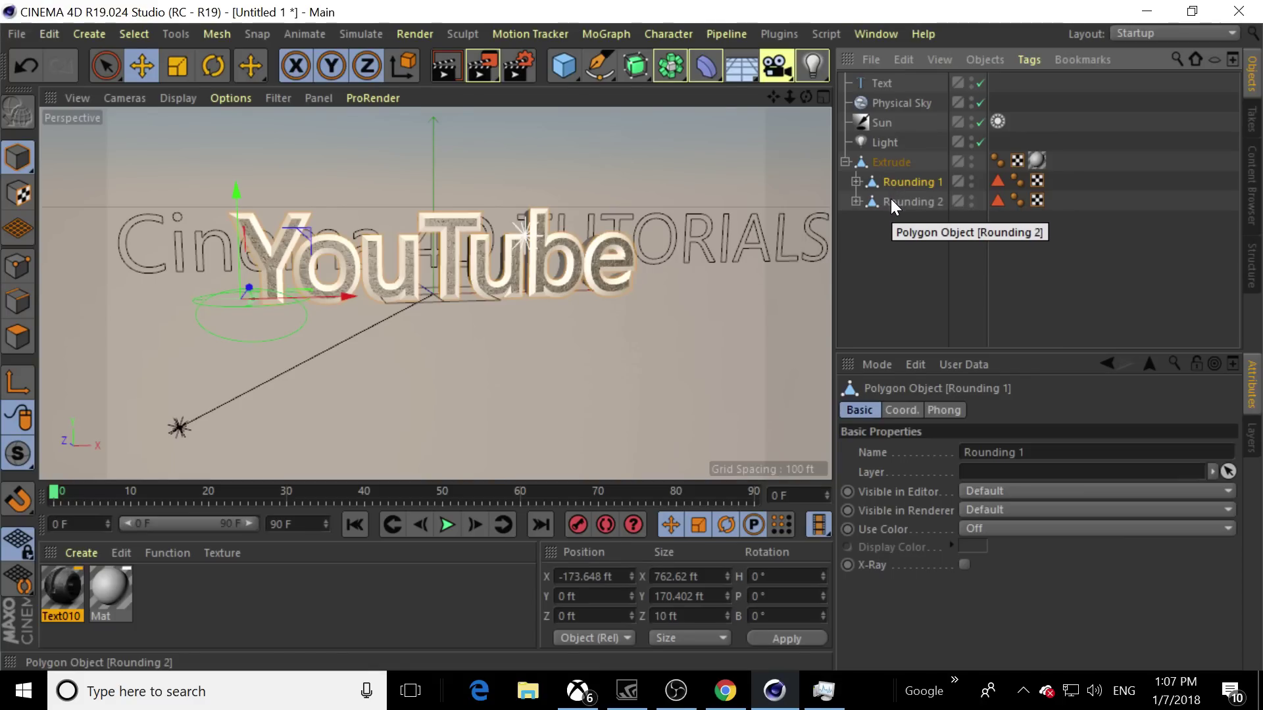
{"action": "left_click", "coordinate": [846, 162]}
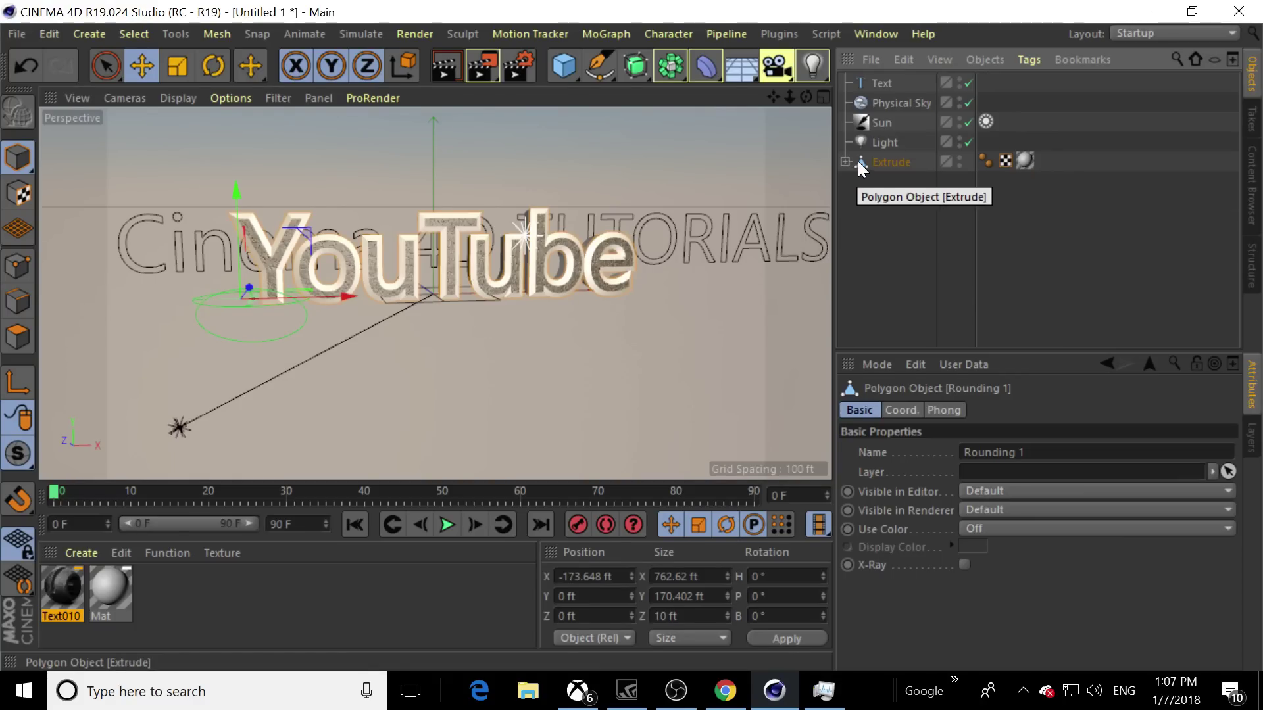
{"action": "left_click", "coordinate": [886, 162]}
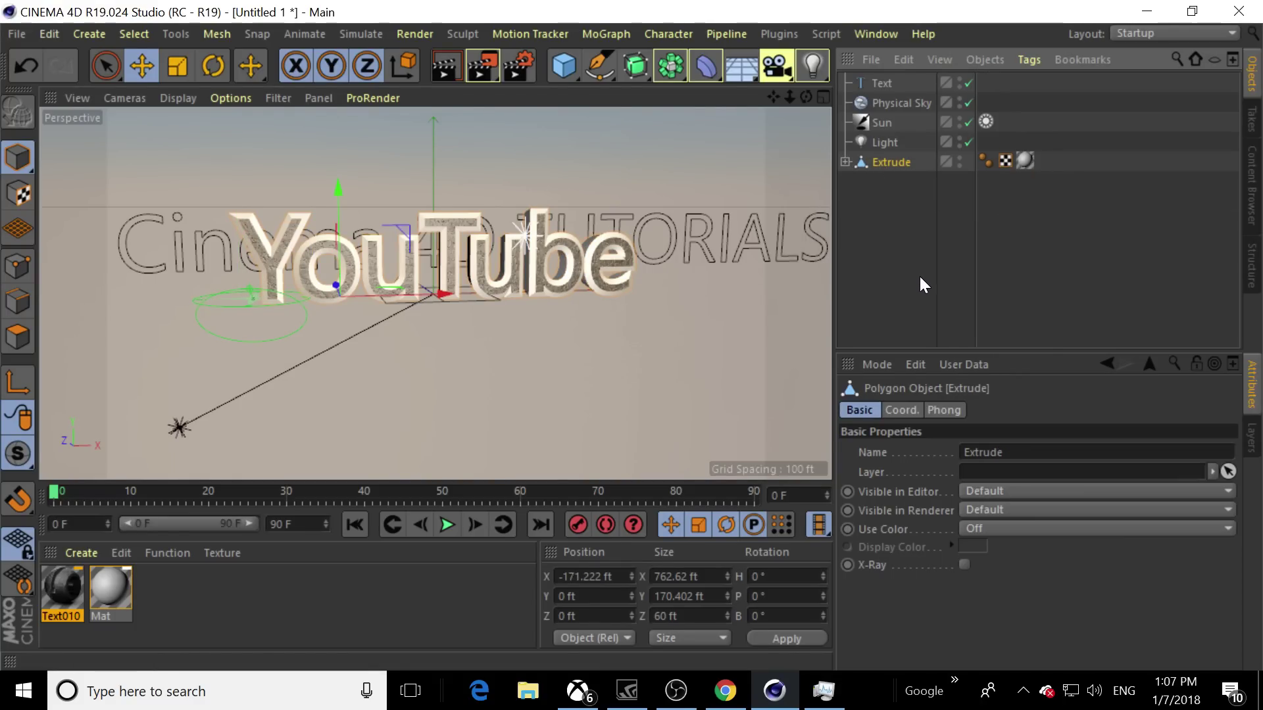
{"action": "right_click", "coordinate": [873, 162]}
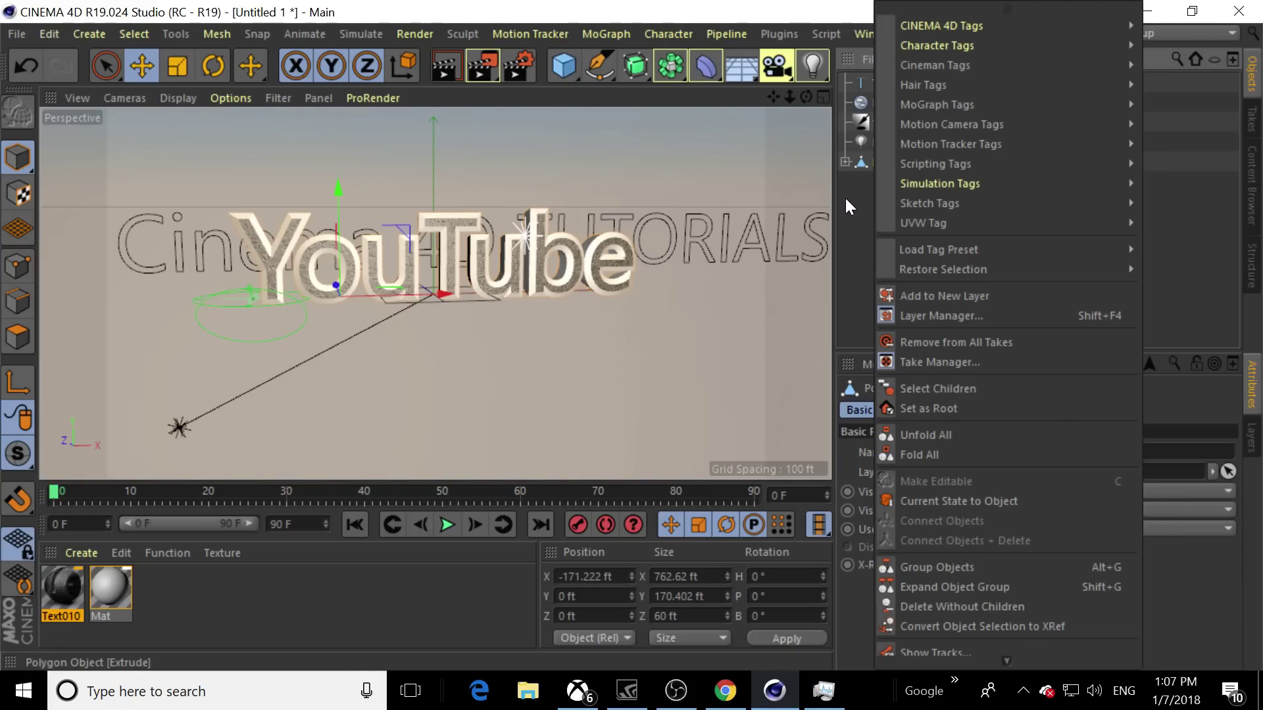
{"action": "left_click", "coordinate": [846, 181]}
Combine the Extrude with its Rounding 1 and Rounding 2 children into a single new object using Connect Objects, keeping the originals
{"action": "left_click", "coordinate": [846, 162]}
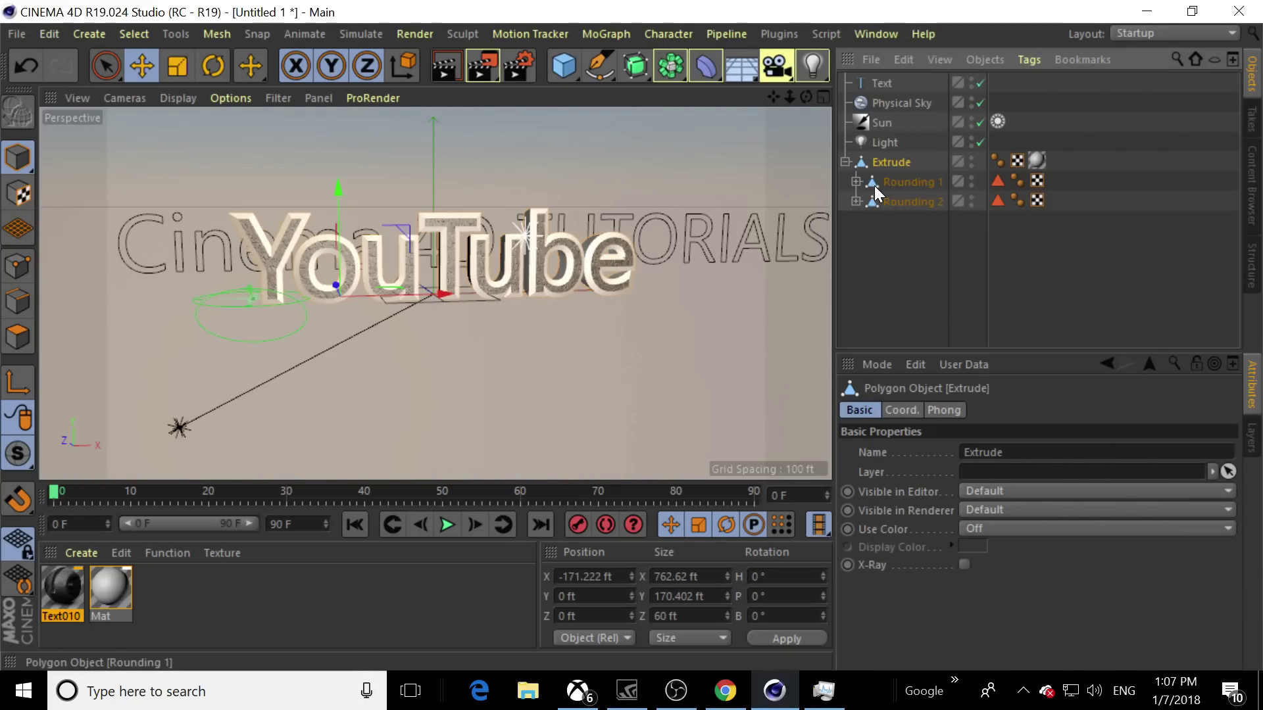
{"action": "left_click_drag", "start_coordinate": [976, 266], "coordinate": [885, 183]}
{"action": "right_click", "coordinate": [885, 182]}
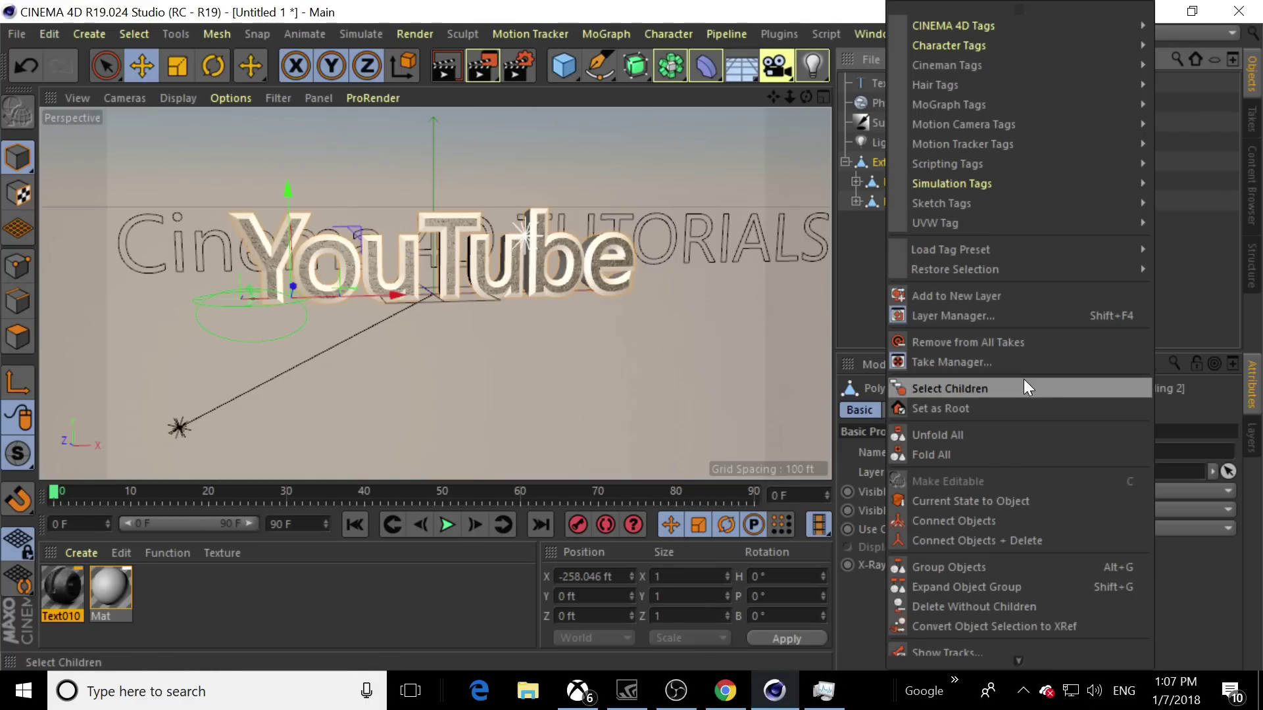
{"action": "left_click", "coordinate": [996, 524]}
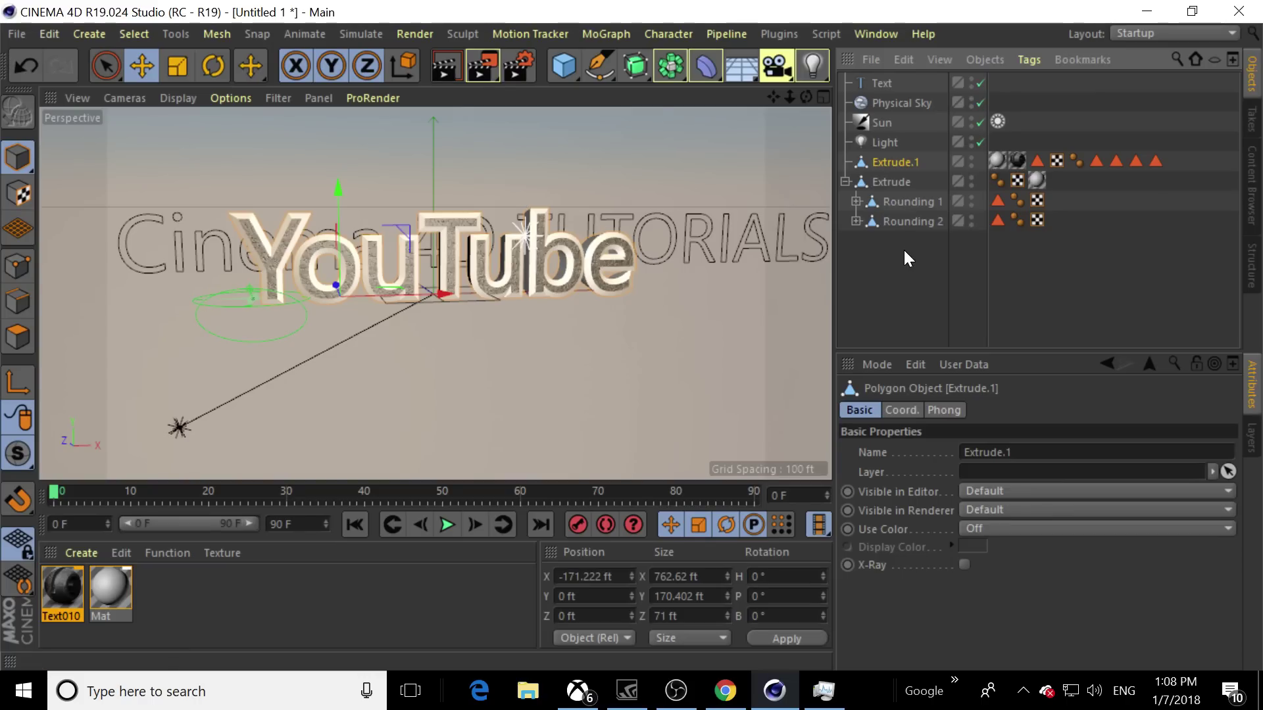
Hide the original Extrude, Rounding 1 and Rounding 2 in both editor and renderer, and collapse the Extrude hierarchy
{"action": "double_click", "coordinate": [972, 199]}
{"action": "double_click", "coordinate": [972, 204]}
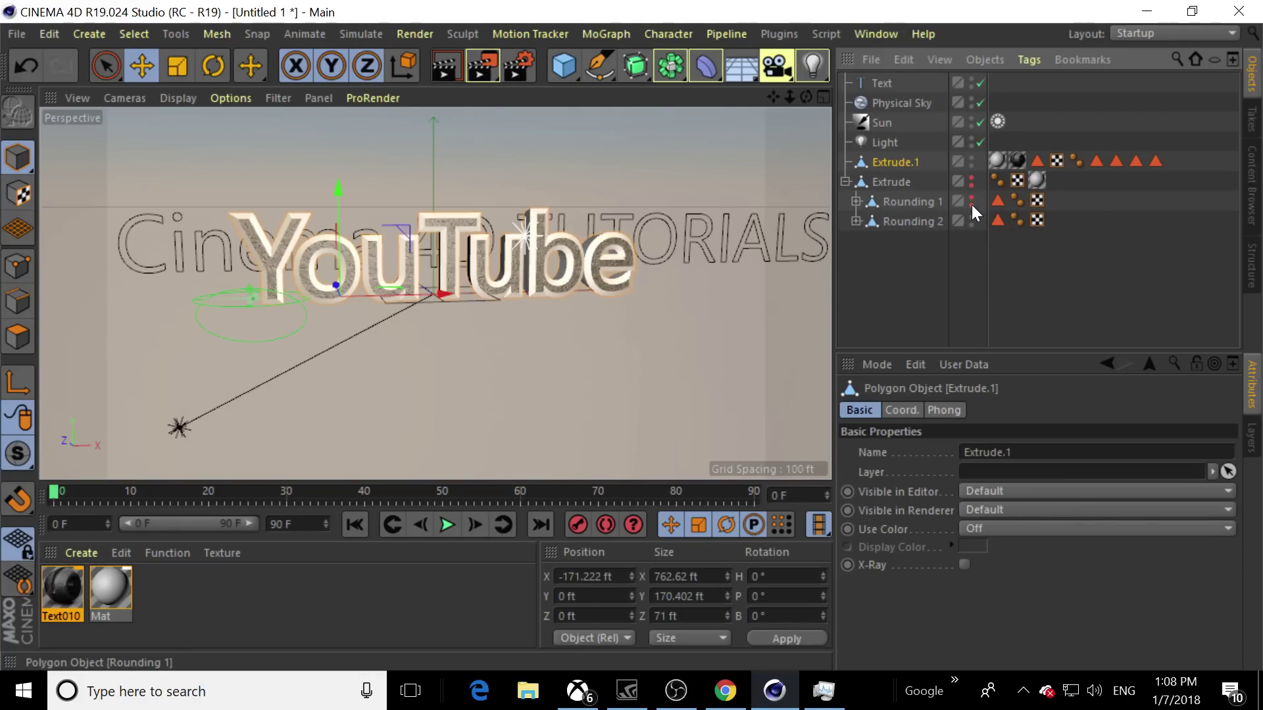
{"action": "left_click", "coordinate": [972, 217]}
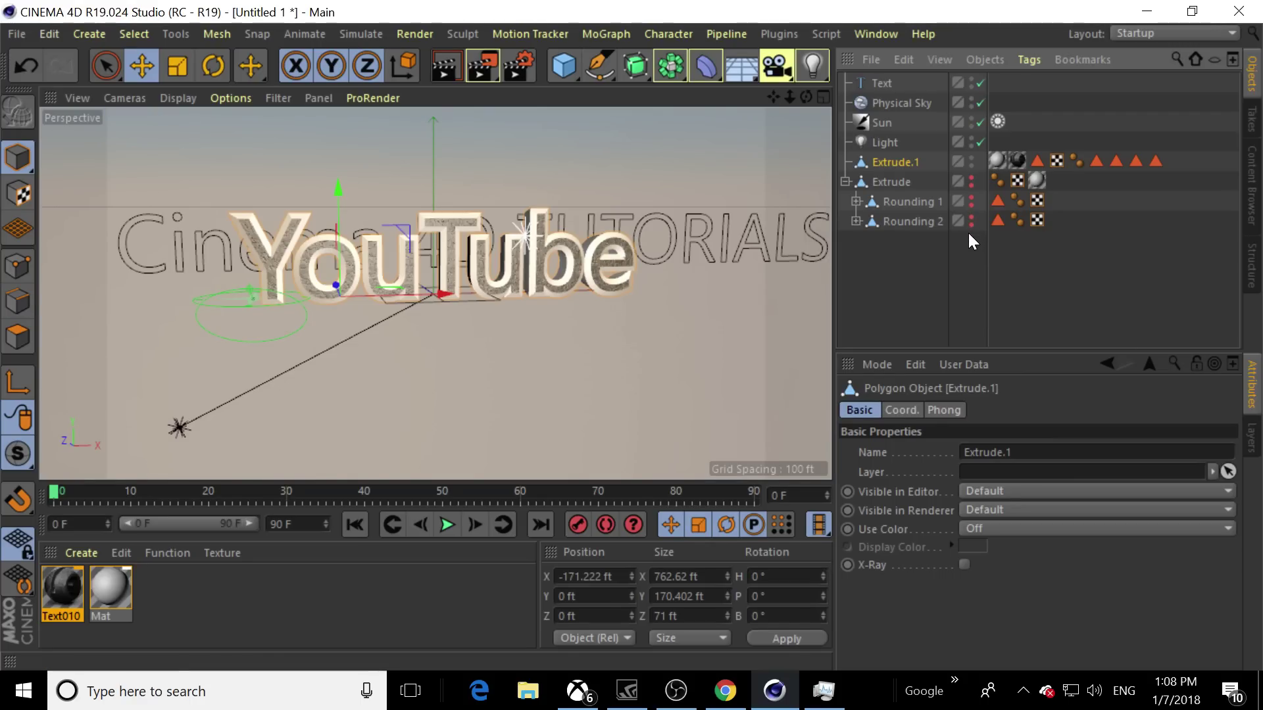
{"action": "left_click", "coordinate": [844, 181]}
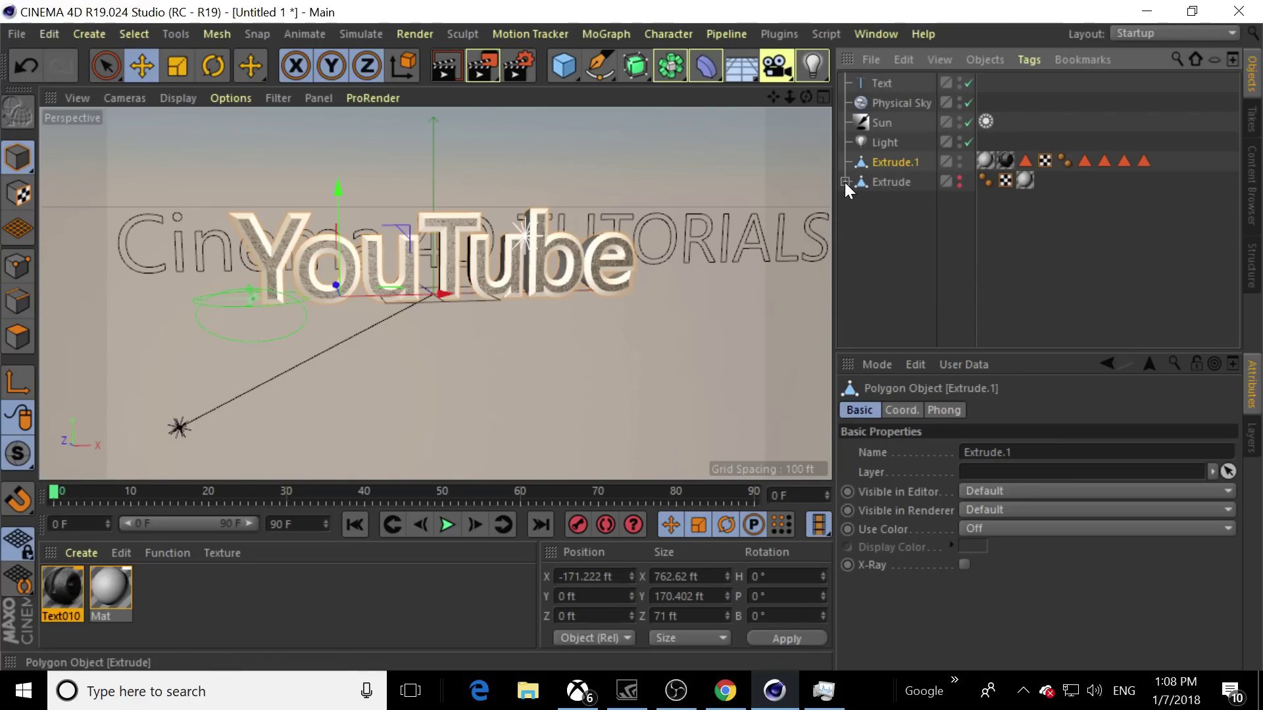
Try deleting the original Extrude, and undo both that deletion and the hiding of the Extrude with its Rounding children
{"action": "left_click", "coordinate": [880, 175]}
{"action": "key", "text": "Delete"}
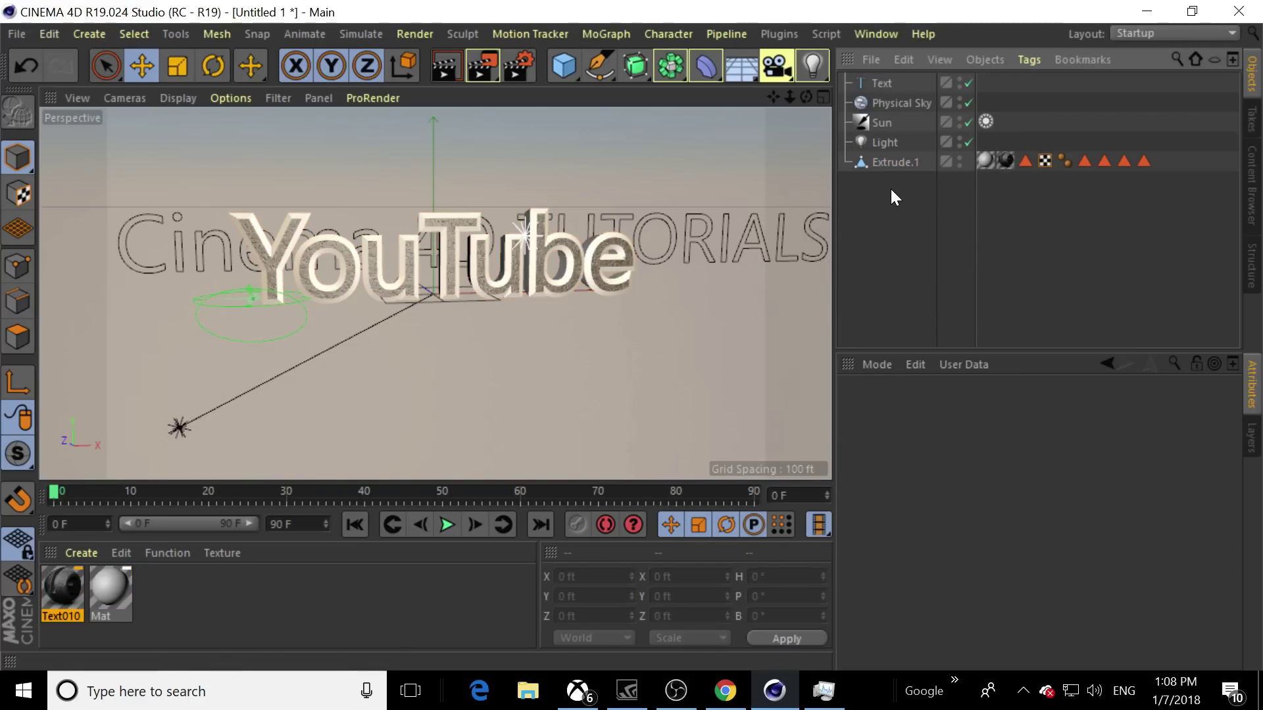
{"action": "key", "text": "ctrl+z"}
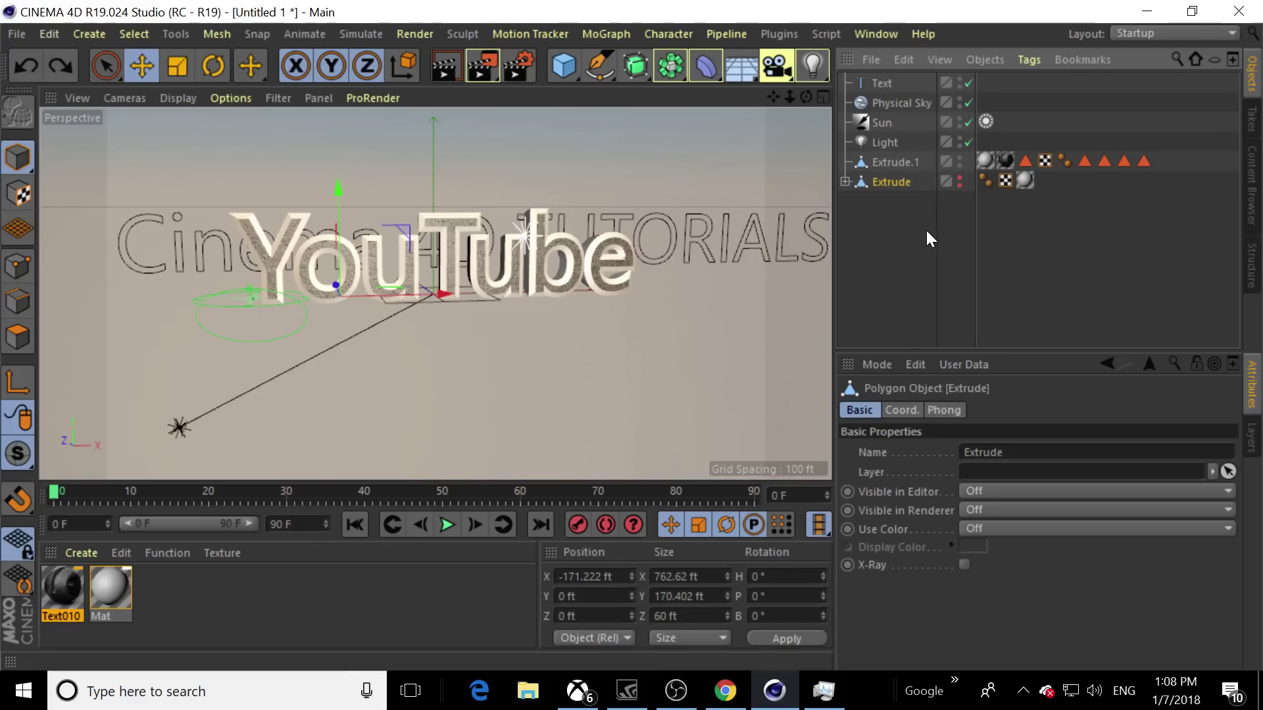
{"action": "left_click", "coordinate": [846, 181]}
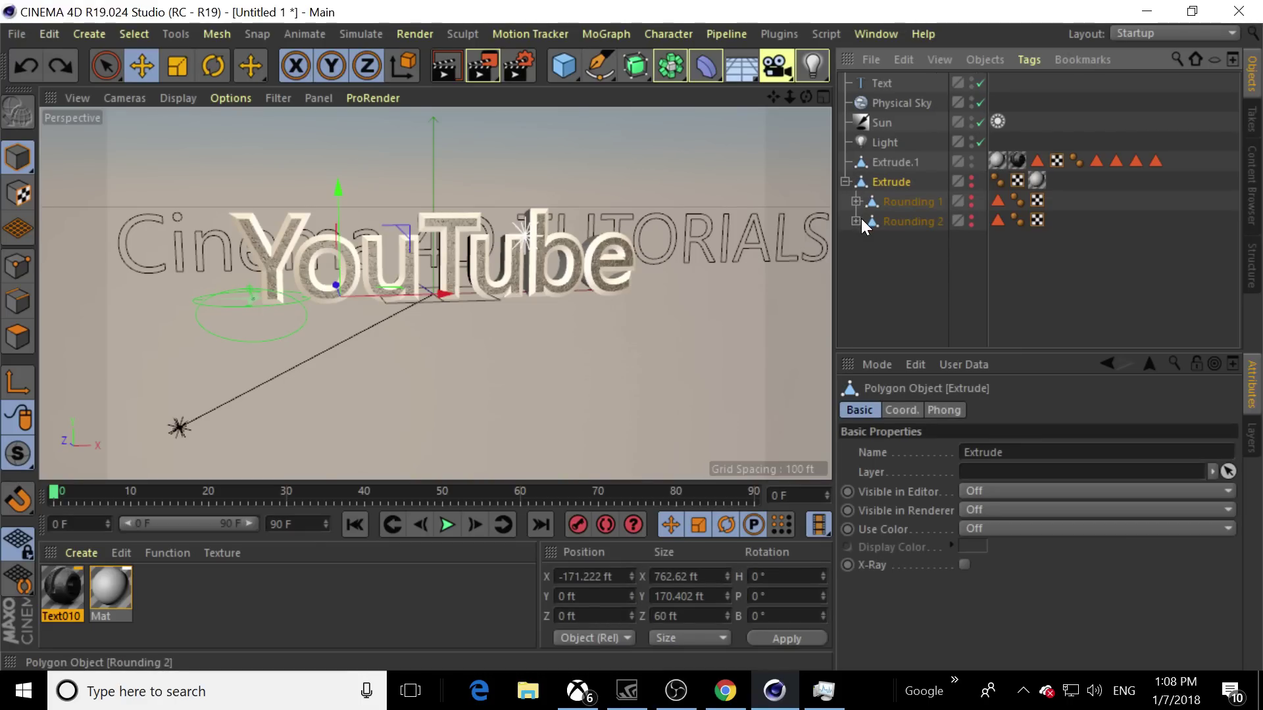
{"action": "key", "text": "Up"}
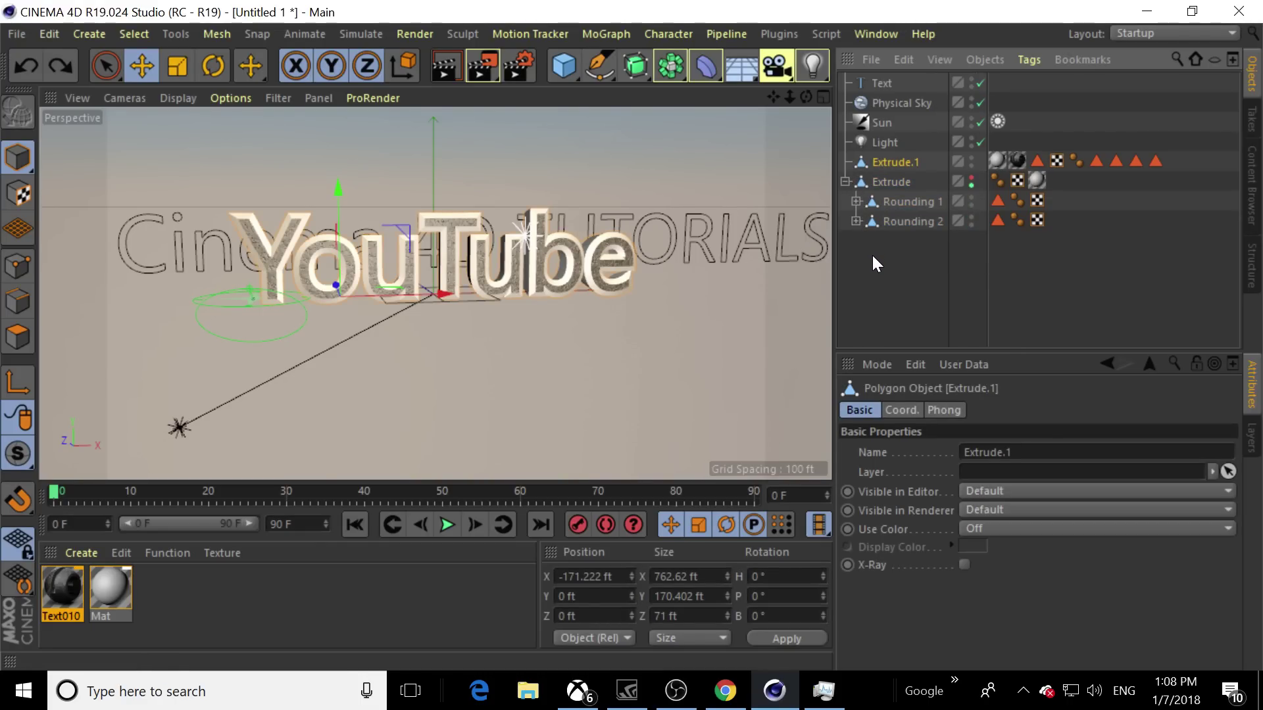
Combine Rounding 1 and Rounding 2 into a new object with Connect Objects, keeping the originals
{"action": "left_click", "coordinate": [876, 203]}
{"action": "left_click", "coordinate": [888, 223], "text": "ctrl"}
{"action": "right_click", "coordinate": [888, 223]}
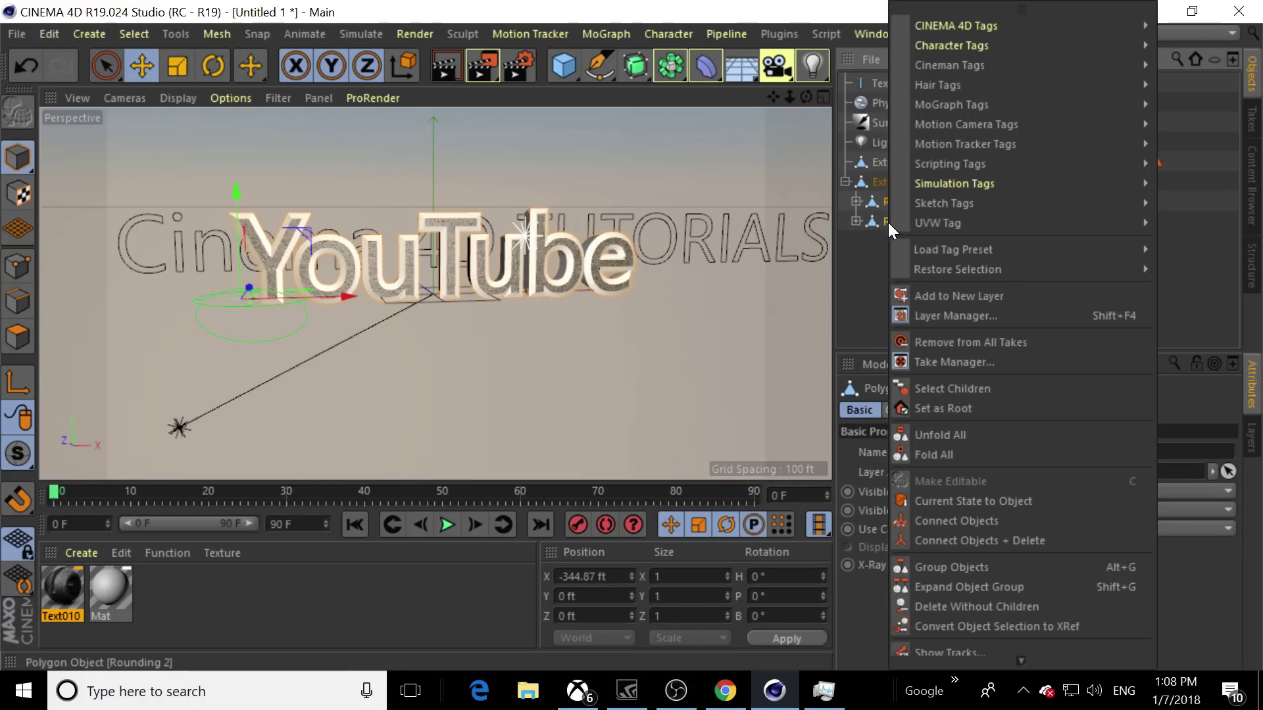
{"action": "left_click", "coordinate": [978, 519]}
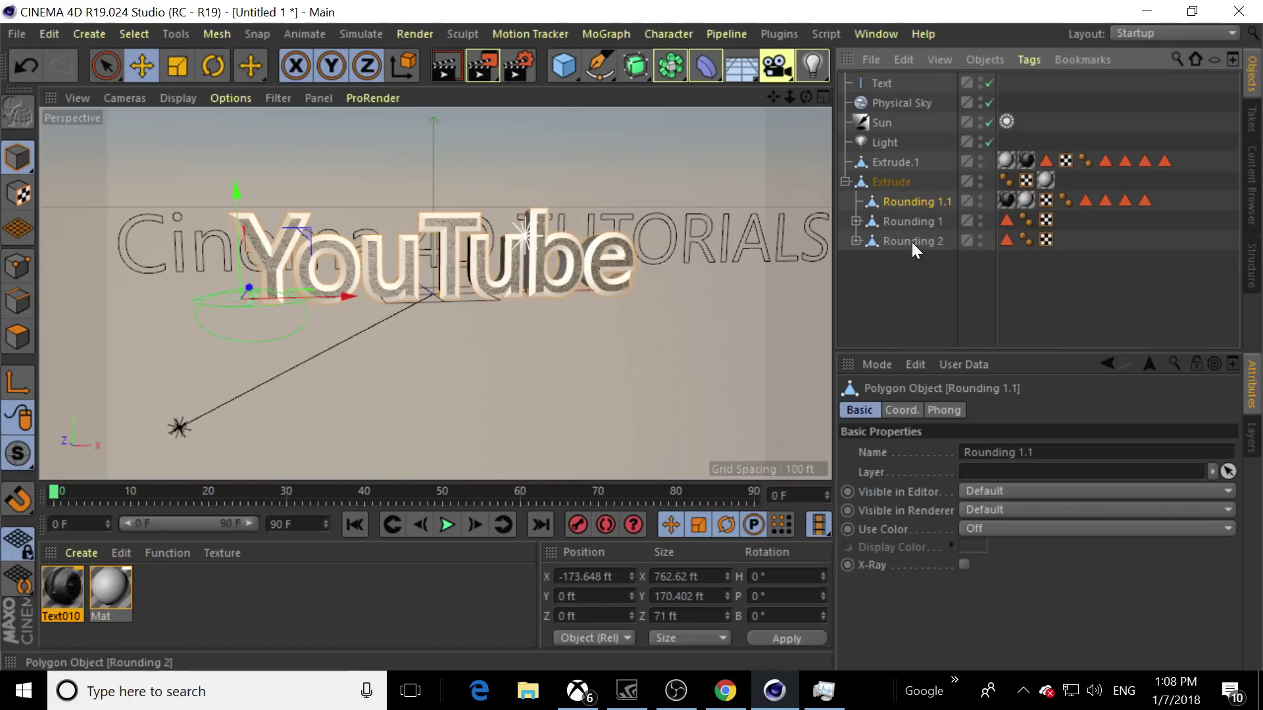
{"action": "mouse_move", "coordinate": [912, 242]}
{"action": "left_mouse_down"}
{"action": "mouse_move", "coordinate": [874, 196]}
{"action": "mouse_move", "coordinate": [892, 242]}
{"action": "left_mouse_up"}
Collapse the original Extrude hierarchy and delete it with all its children, keeping only the merged Extrude.1
{"action": "left_click", "coordinate": [892, 178]}
{"action": "right_click", "coordinate": [892, 179]}
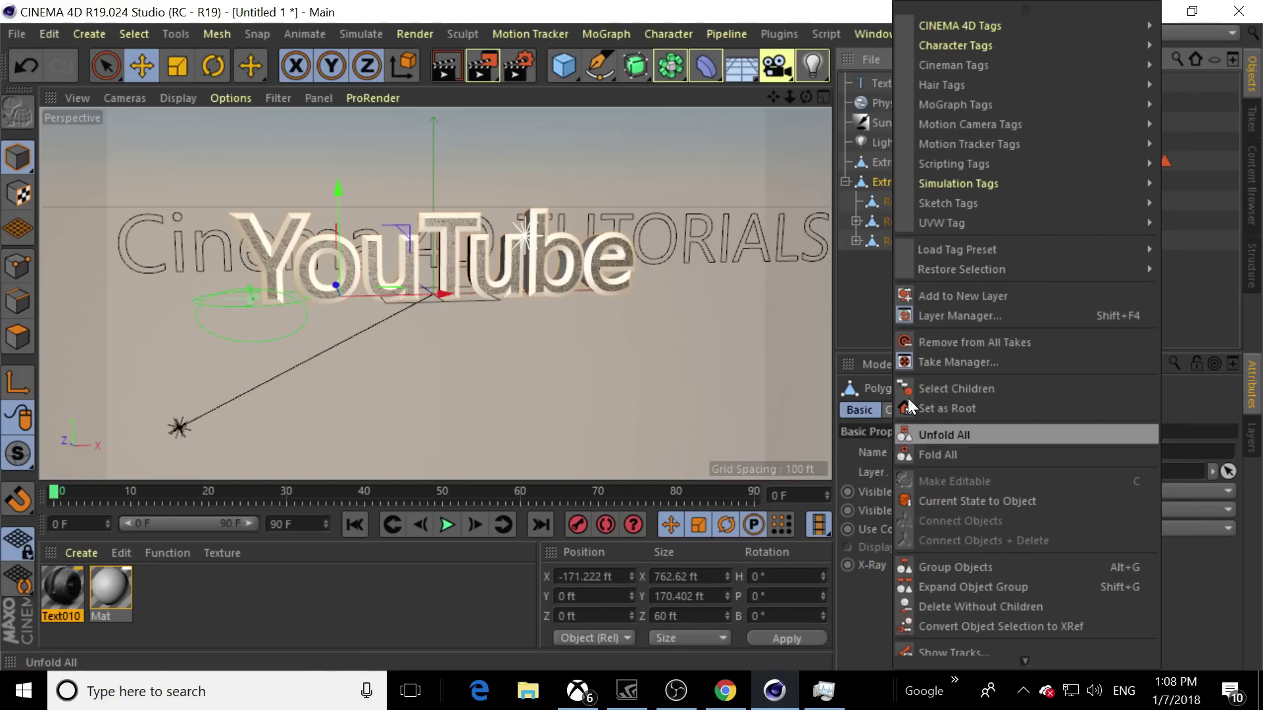
{"action": "left_click", "coordinate": [845, 180]}
{"action": "left_click", "coordinate": [846, 182]}
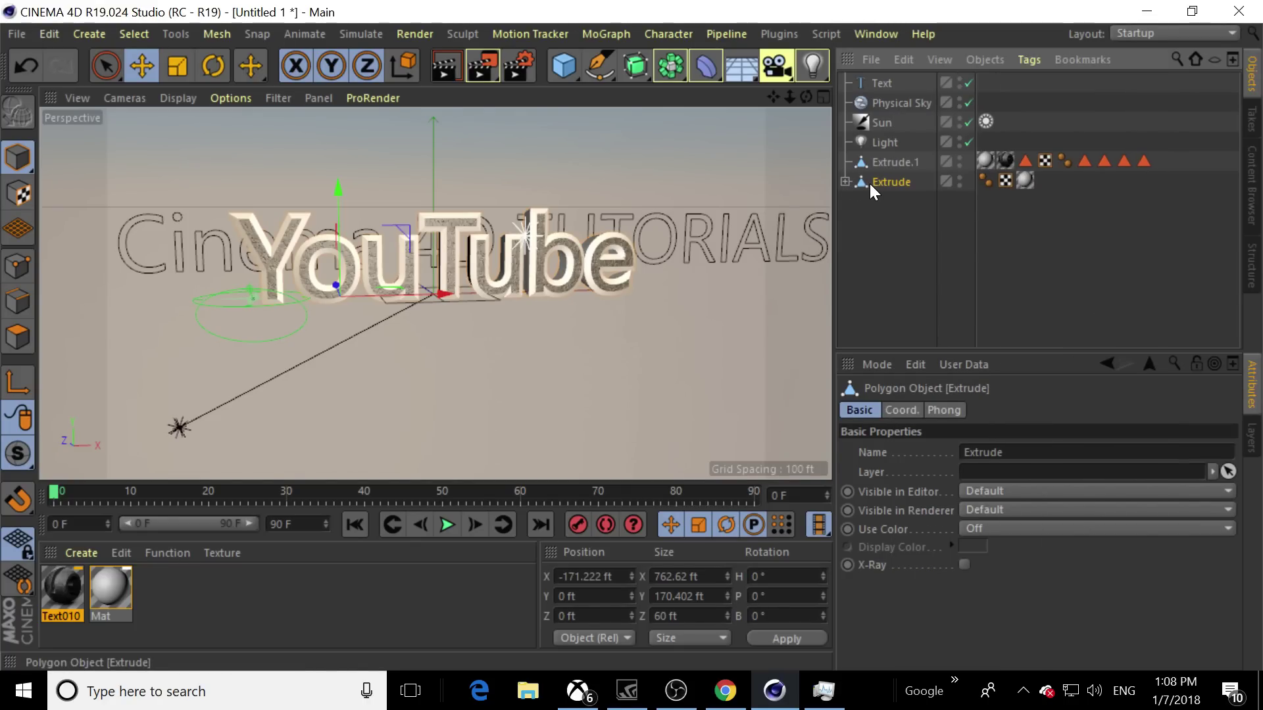
{"action": "key", "text": "Delete"}
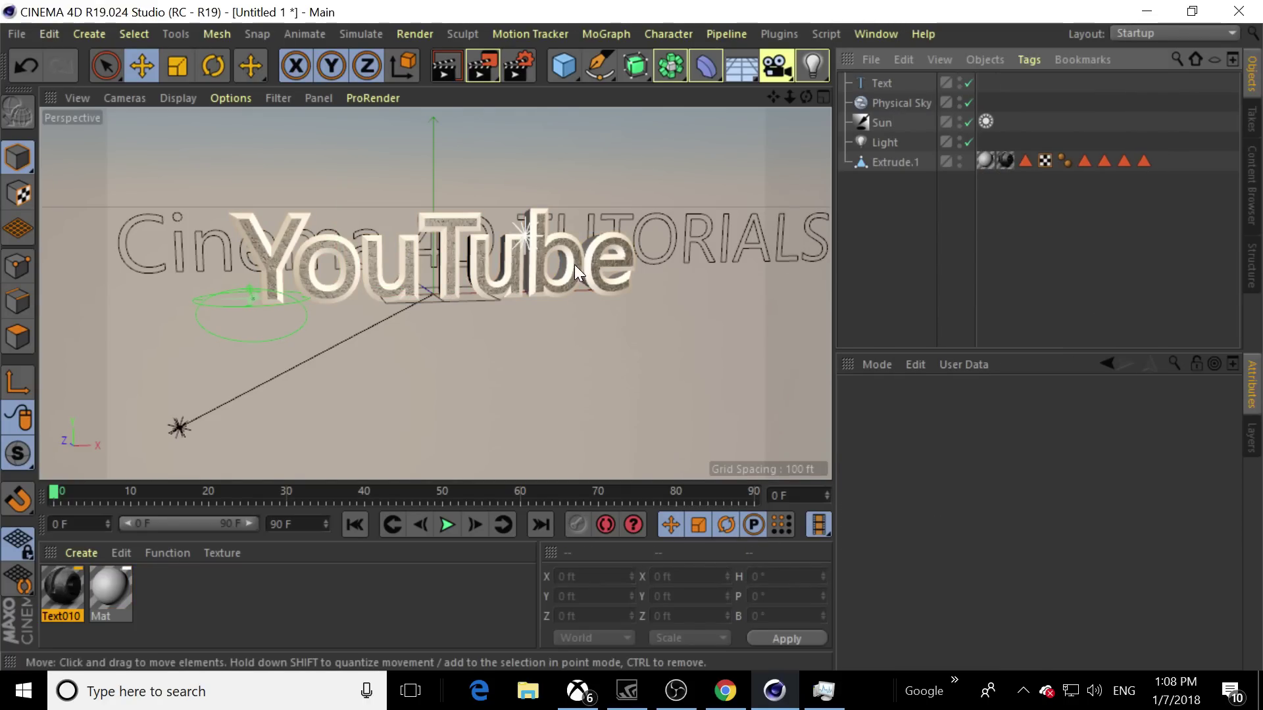
Split the Text object's wording onto two lines, "Cinema 4D" and "TUTORIALS!!"
{"action": "left_click", "coordinate": [865, 82]}
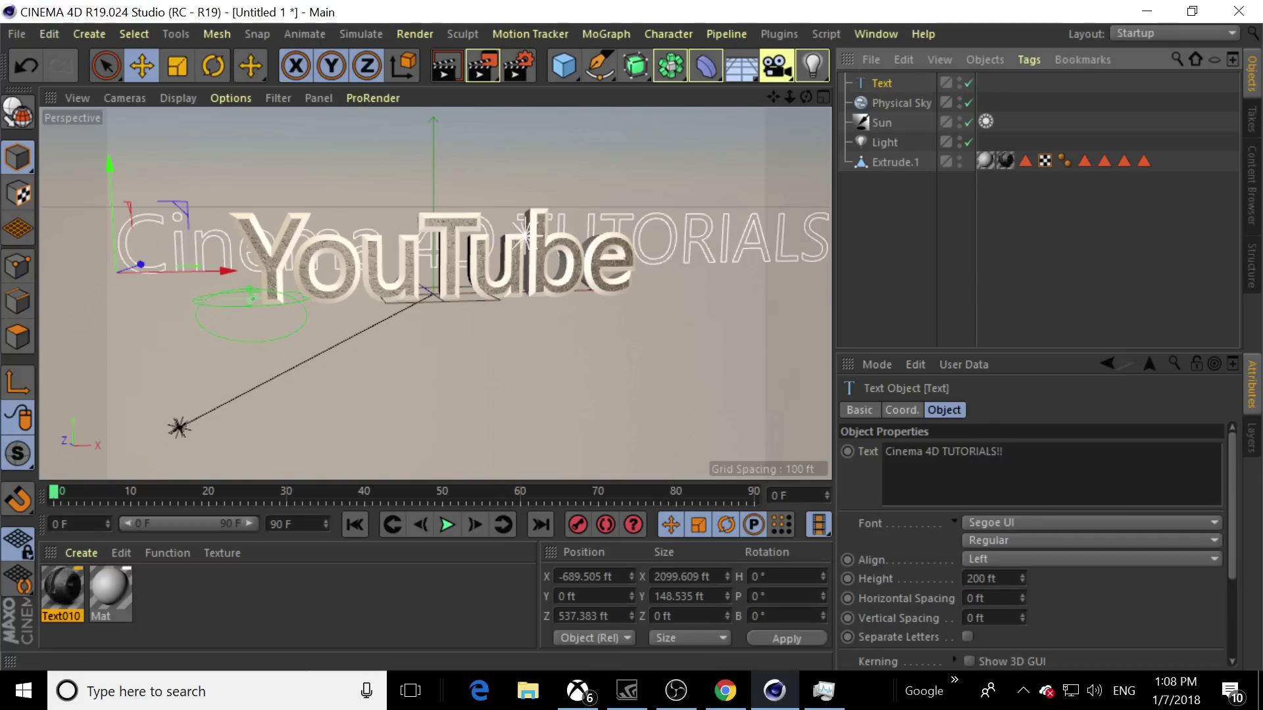
{"action": "left_click", "coordinate": [940, 451]}
{"action": "key", "text": "Return"}
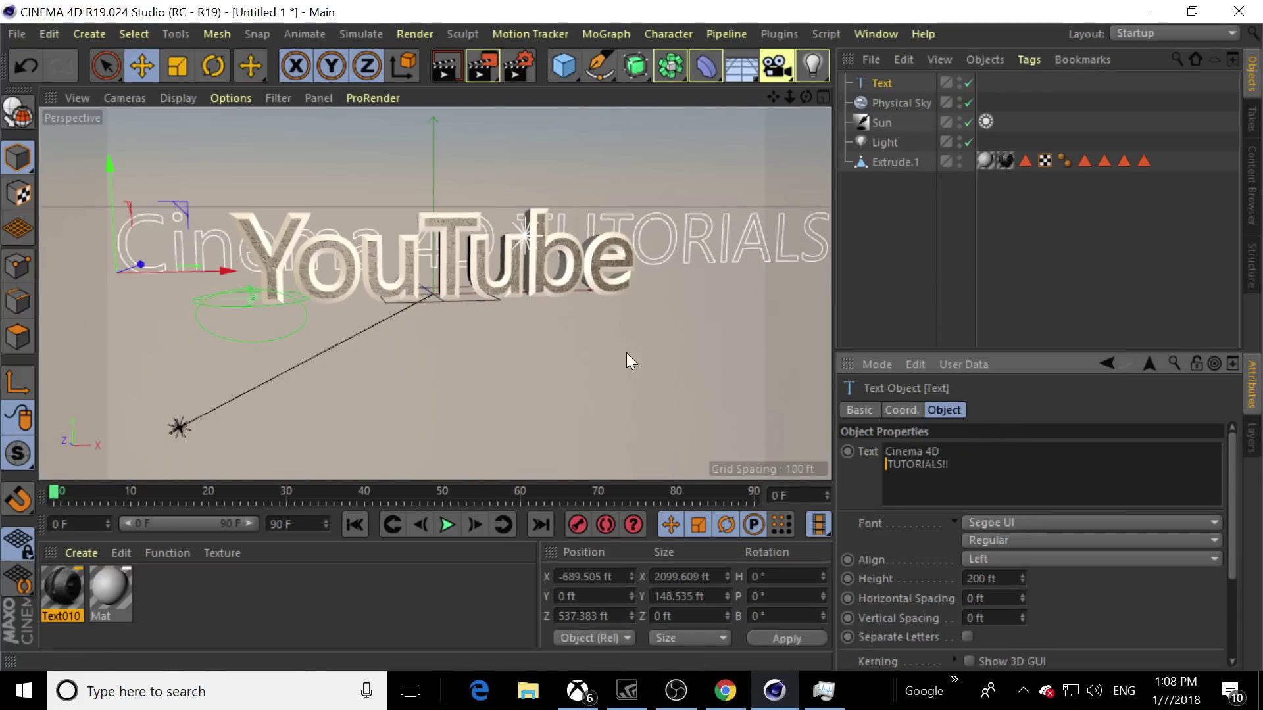
Raise the Physical Sky object to a Y position of about 135 ft
{"action": "left_click", "coordinate": [487, 329]}
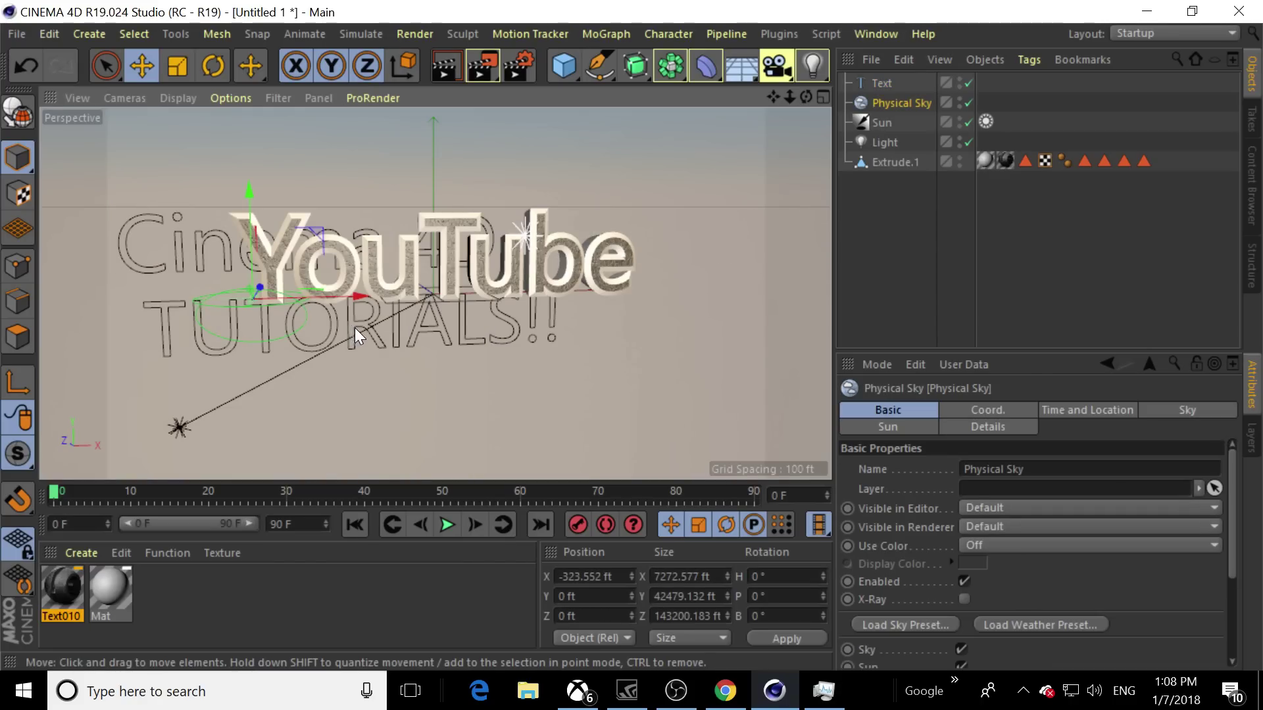
{"action": "left_click_drag", "start_coordinate": [255, 245], "coordinate": [279, 156]}
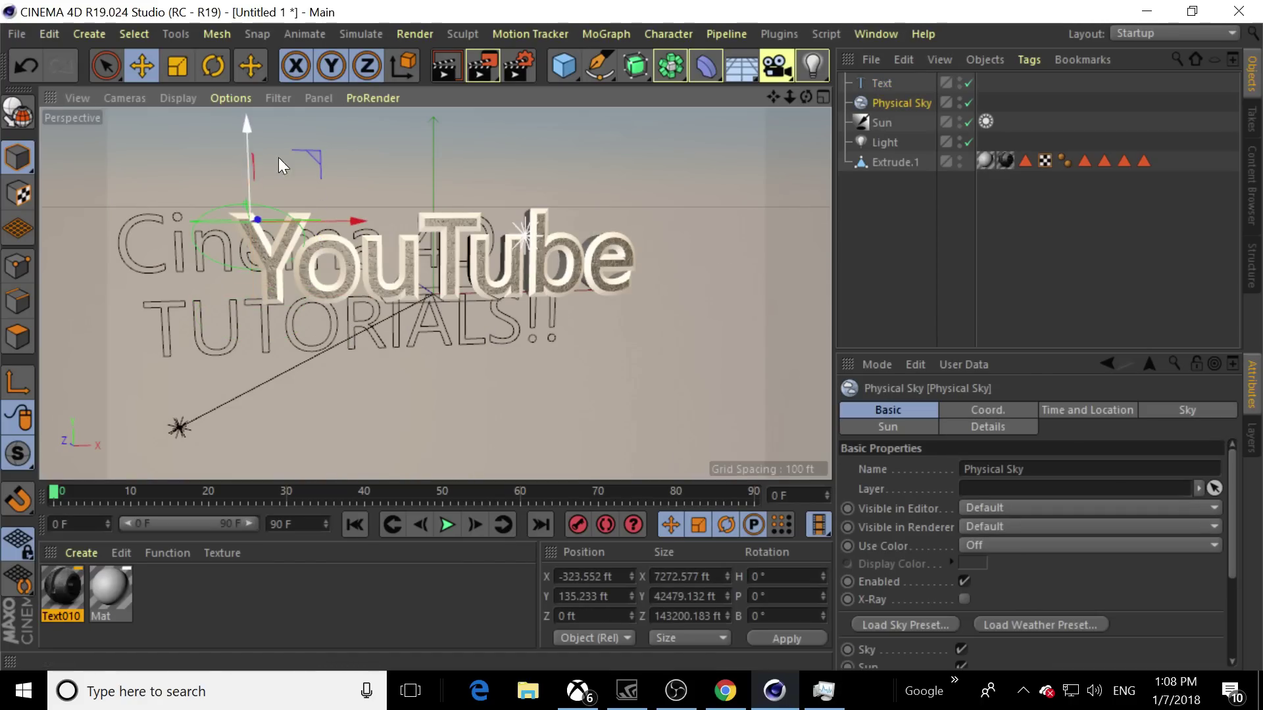
Move the two-line Text object beneath the YouTube lettering, at an X position of about -361 ft
{"action": "left_click", "coordinate": [893, 81]}
{"action": "left_click_drag", "start_coordinate": [168, 268], "coordinate": [309, 354]}
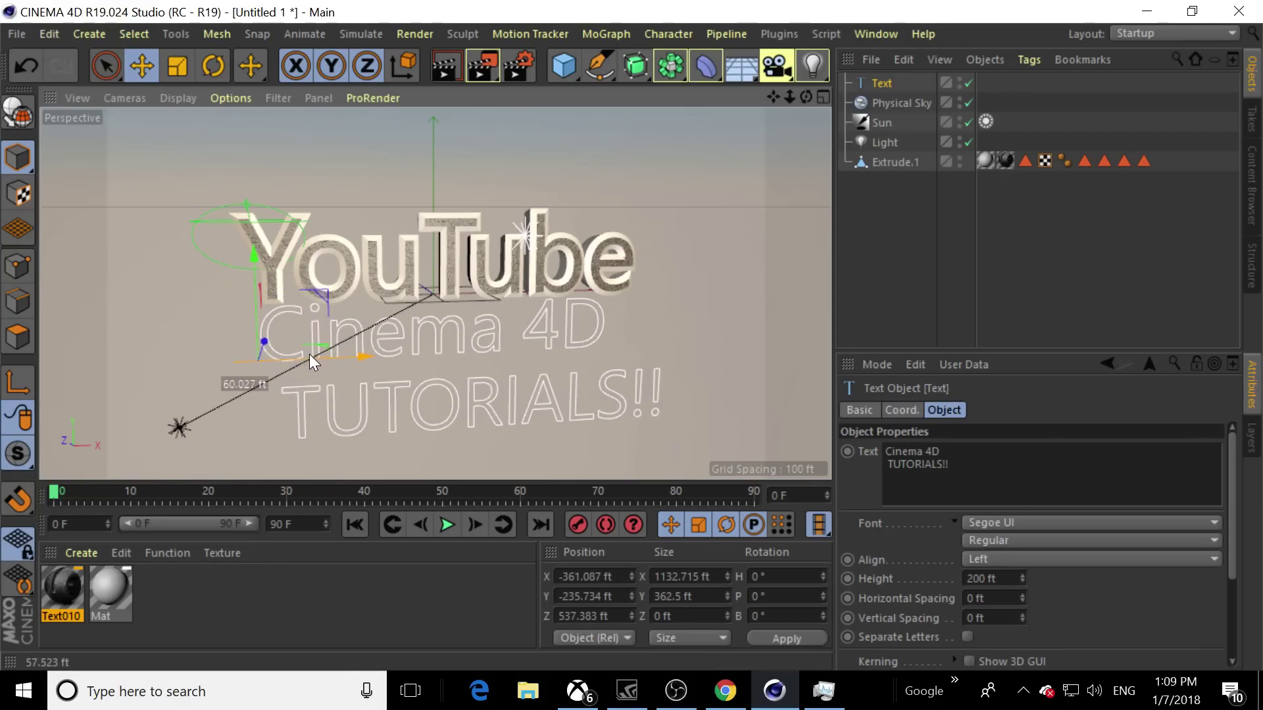
{"action": "left_click_drag", "start_coordinate": [254, 322], "coordinate": [255, 341]}
Raise the YouTube object and bring the two-line text up closer beneath it, to about -165 ft in Y
{"action": "left_click", "coordinate": [289, 248]}
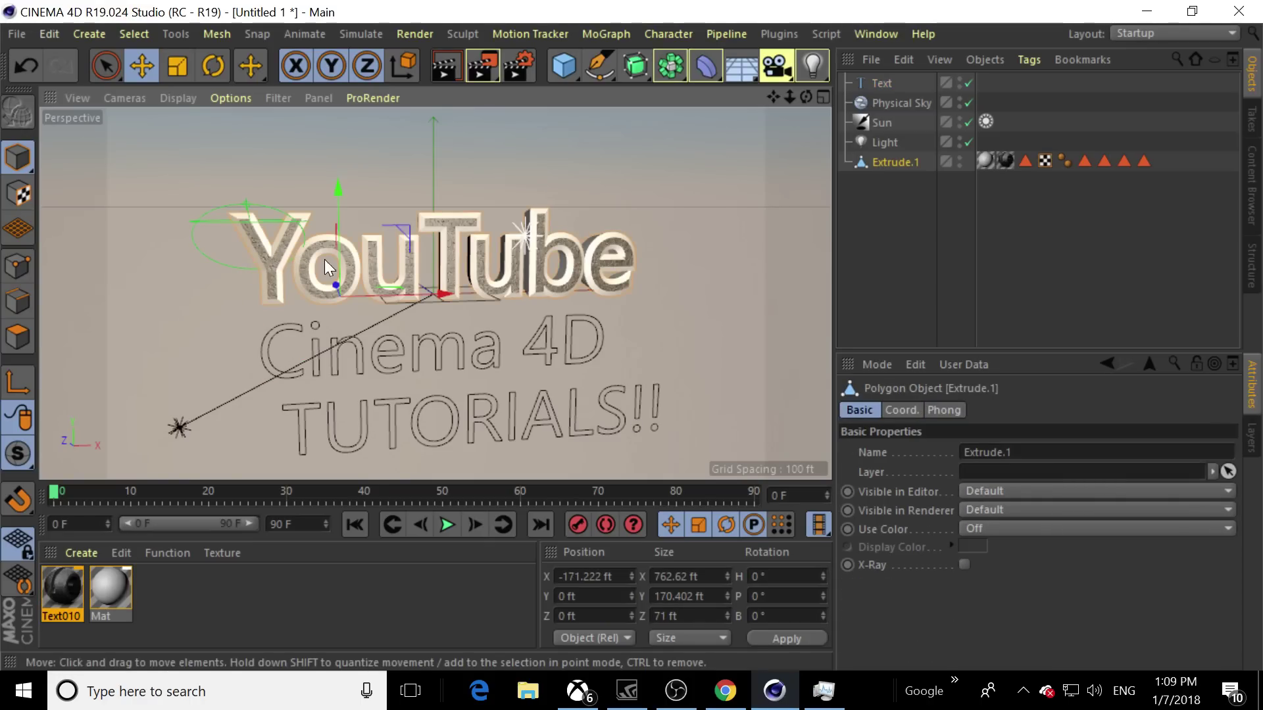
{"action": "left_click_drag", "start_coordinate": [338, 256], "coordinate": [341, 199]}
{"action": "left_click", "coordinate": [381, 364]}
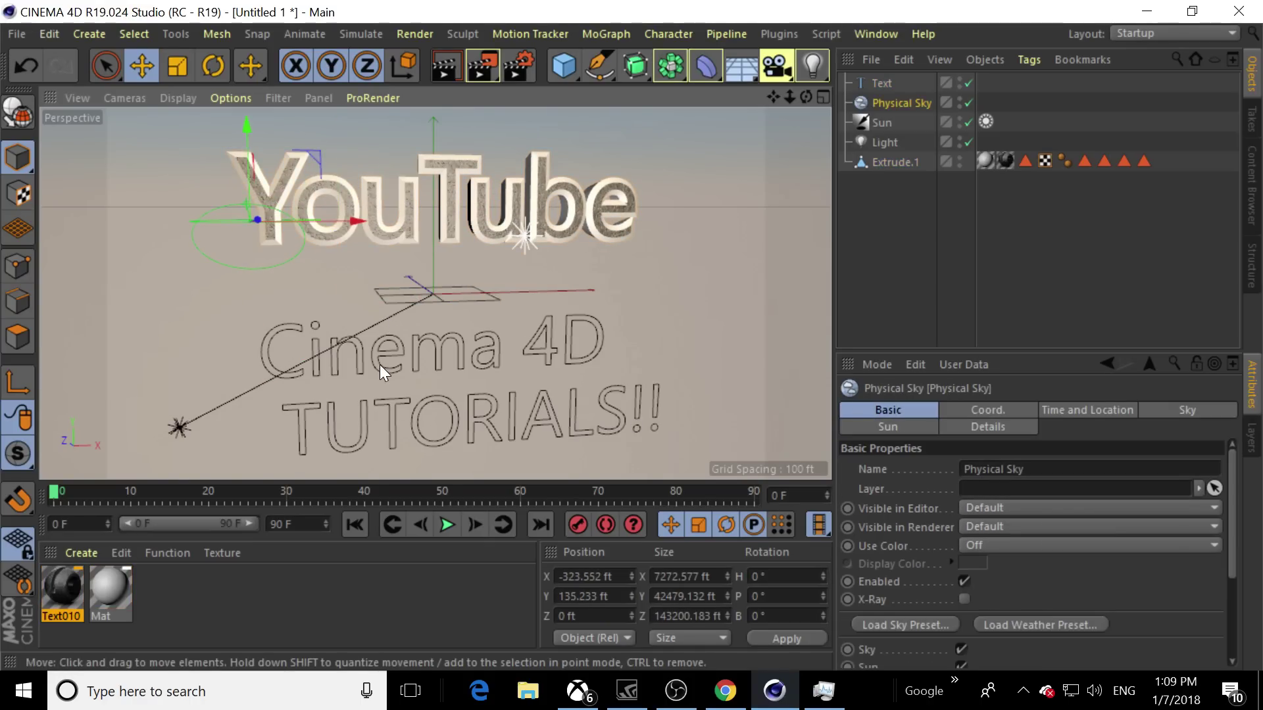
{"action": "left_click", "coordinate": [372, 357]}
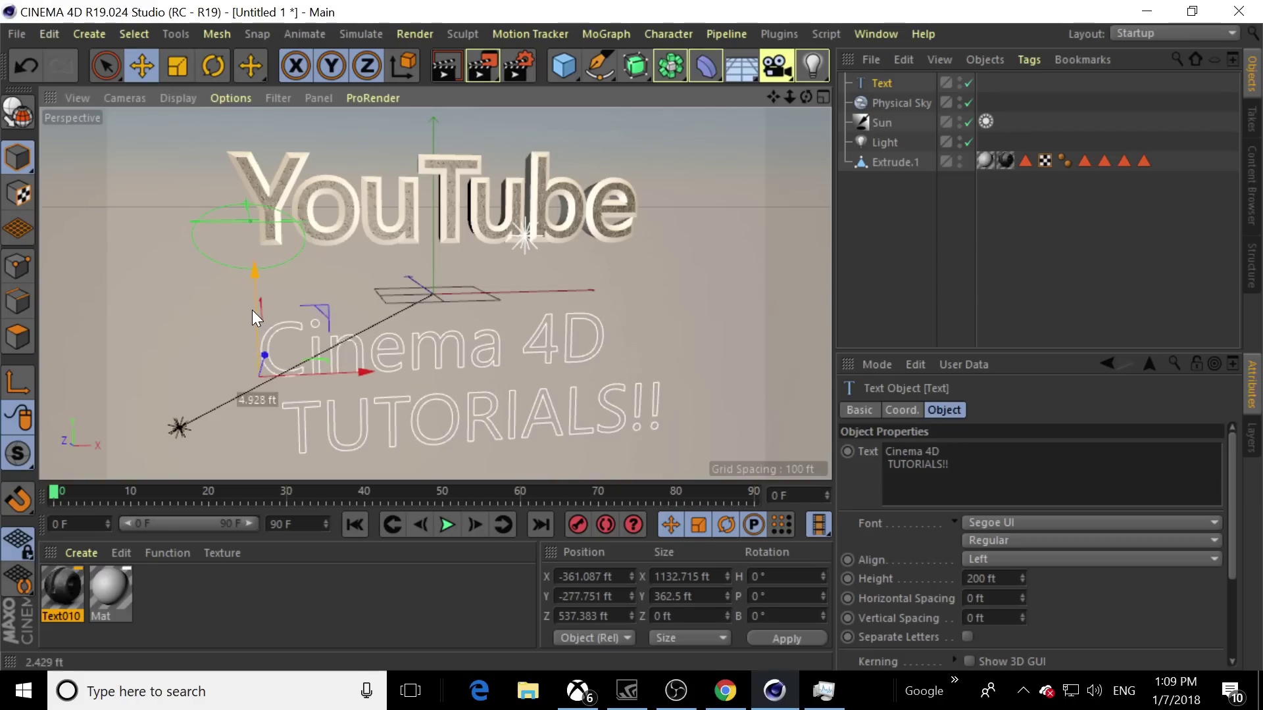
{"action": "left_click_drag", "start_coordinate": [252, 310], "coordinate": [252, 270]}
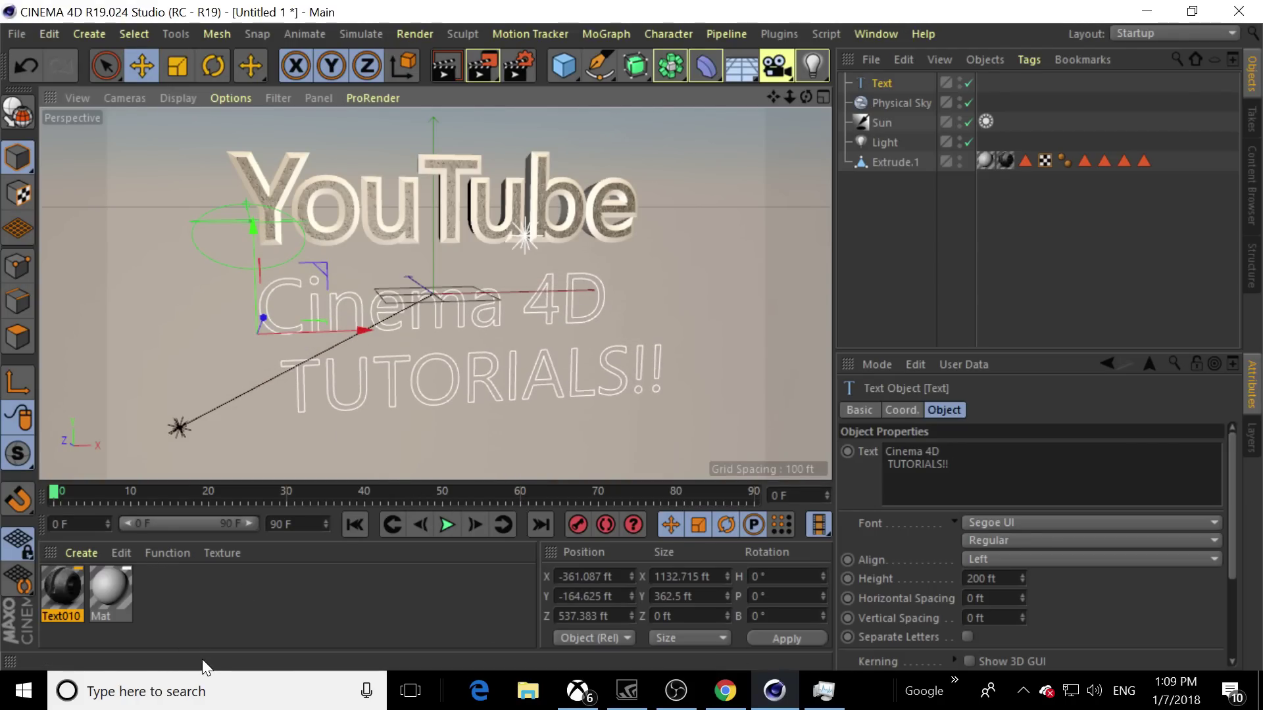
Place the Text object inside a new Extrude generator and set both its start and end caps to Fillet Cap
{"action": "left_click_drag", "start_coordinate": [635, 66], "coordinate": [881, 84]}
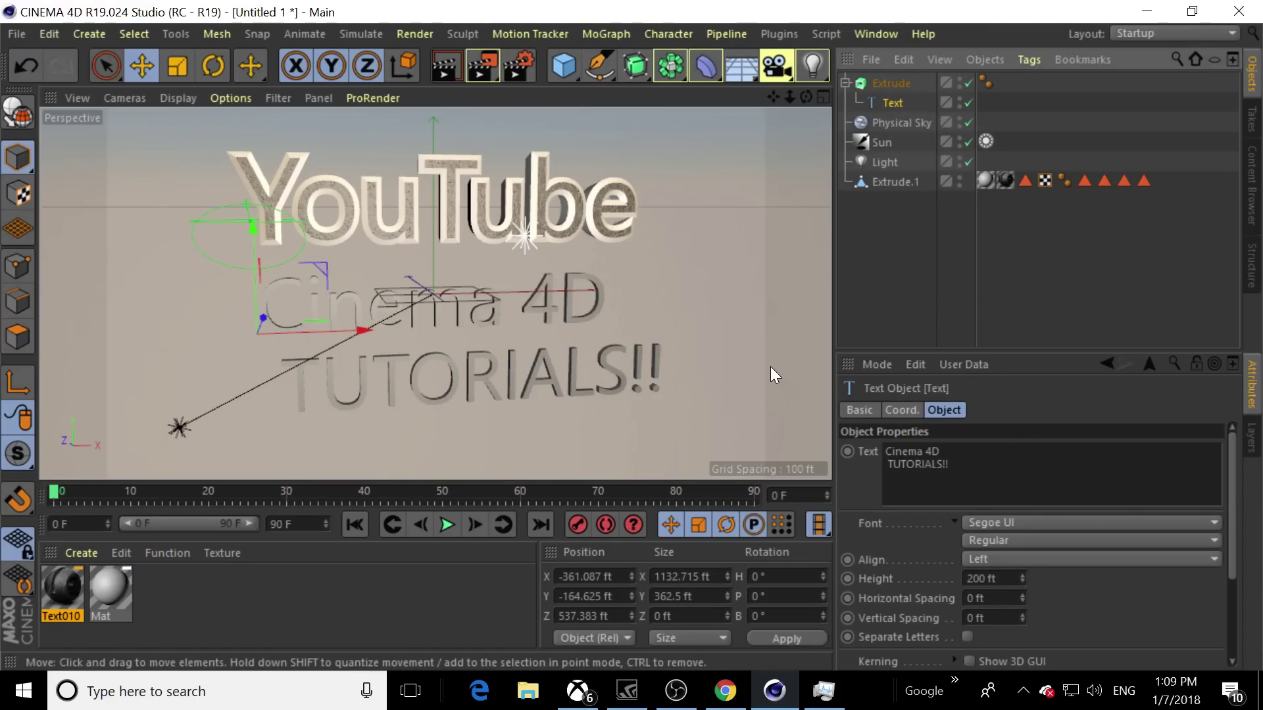
{"action": "left_click", "coordinate": [858, 82]}
{"action": "left_click", "coordinate": [1031, 510]}
{"action": "left_click", "coordinate": [1029, 504]}
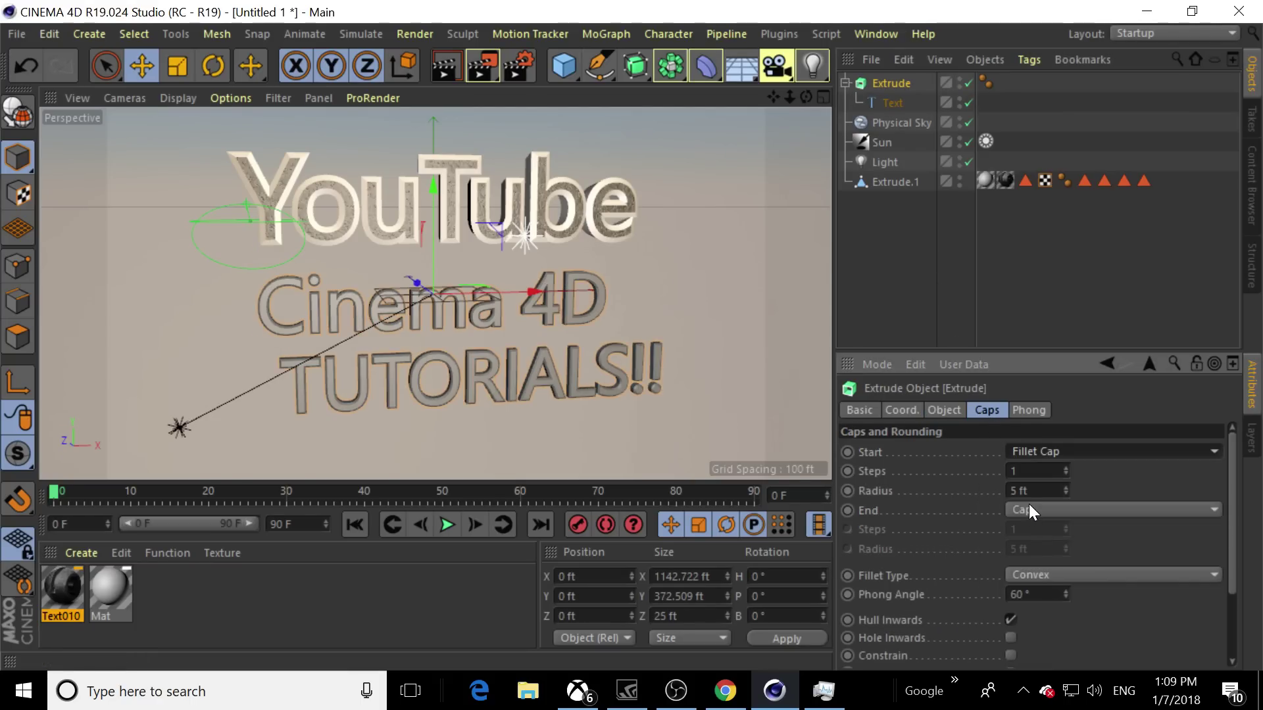
{"action": "left_click", "coordinate": [1030, 510]}
{"action": "left_click", "coordinate": [1028, 591]}
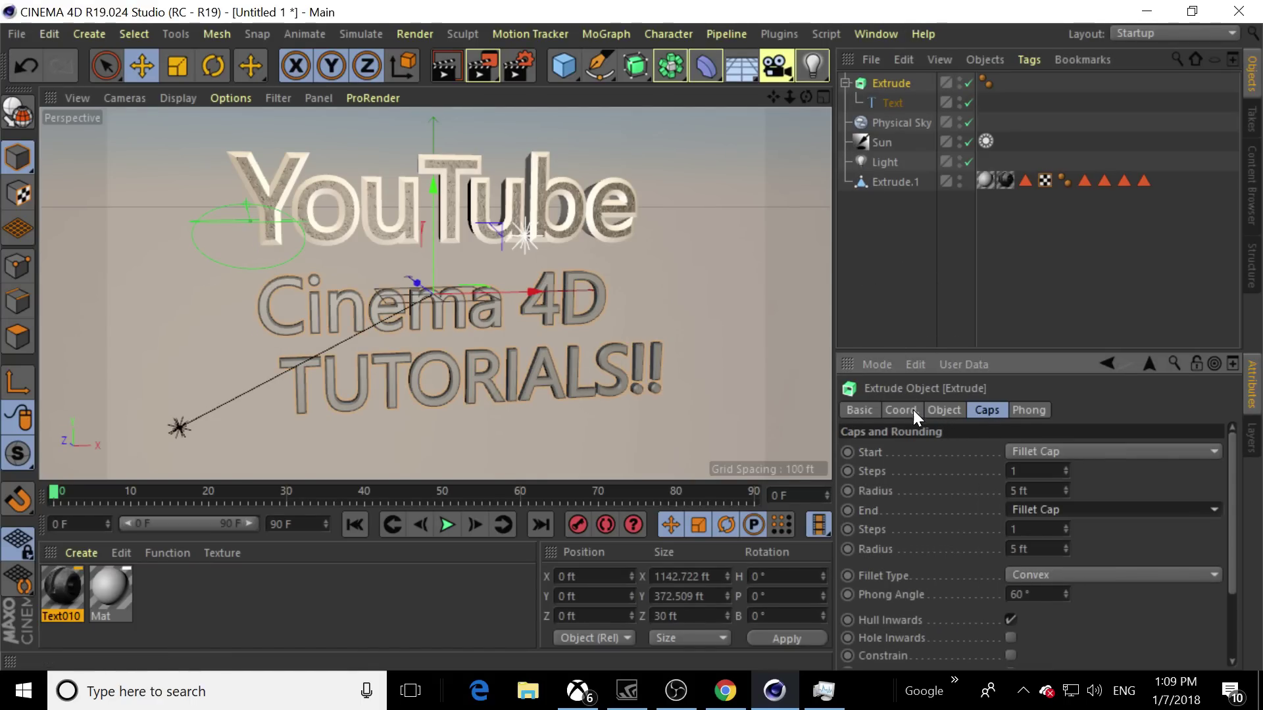
Try a Z movement of 100 ft for the Extrude and increase it to 1000 ft
{"action": "left_click", "coordinate": [945, 411]}
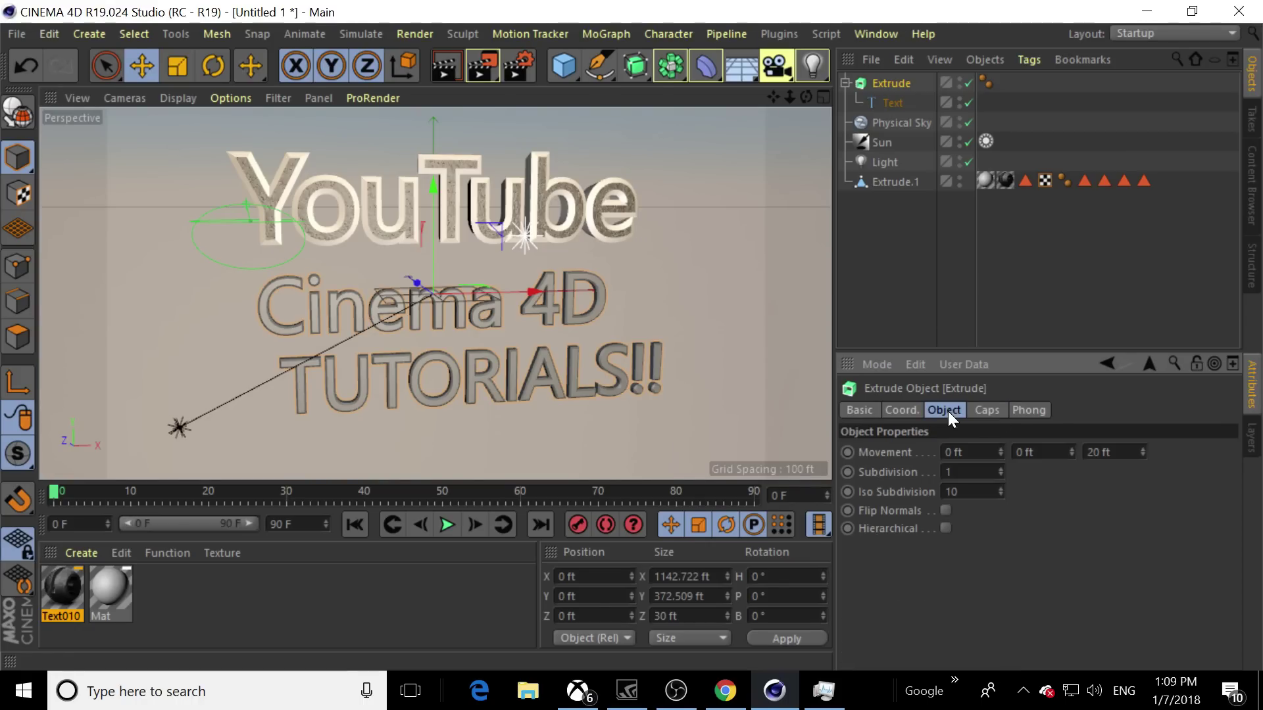
{"action": "double_click", "coordinate": [1118, 453]}
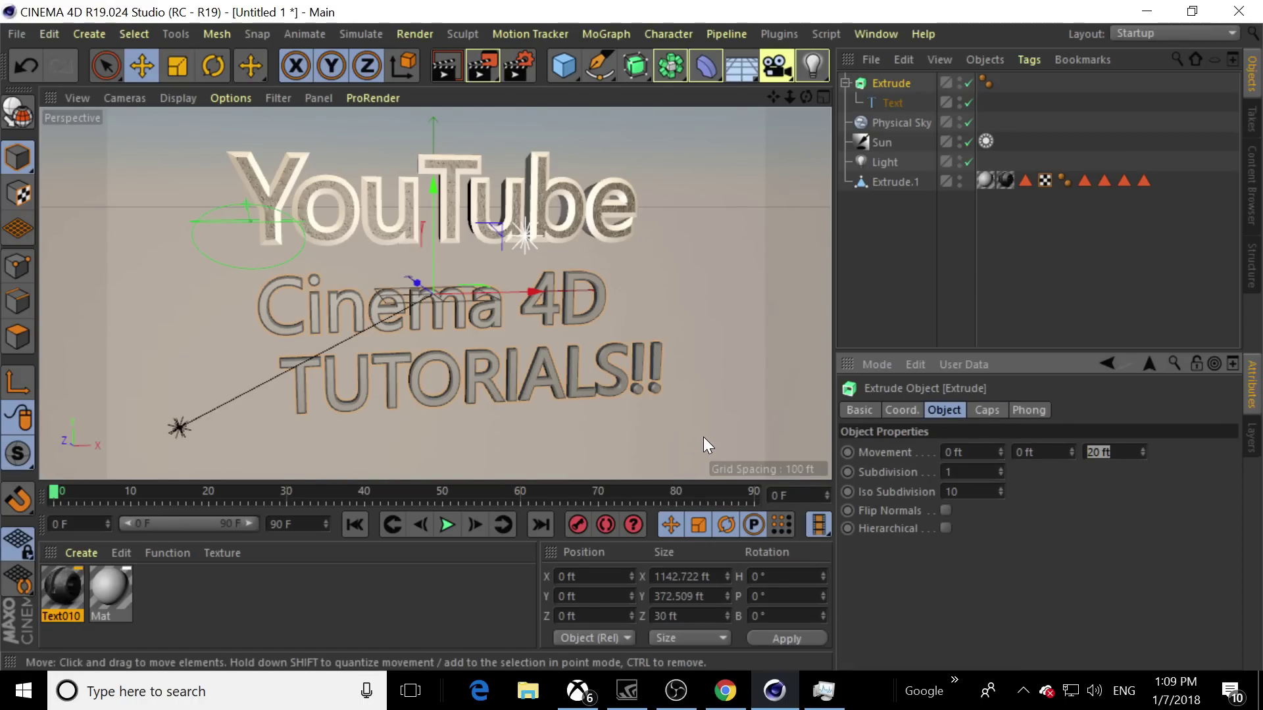
{"action": "type", "text": "10-0"}
{"action": "key", "text": "BackSpace"}
{"action": "key", "text": "BackSpace"}
{"action": "type", "text": "0"}
{"action": "key", "text": "Return"}
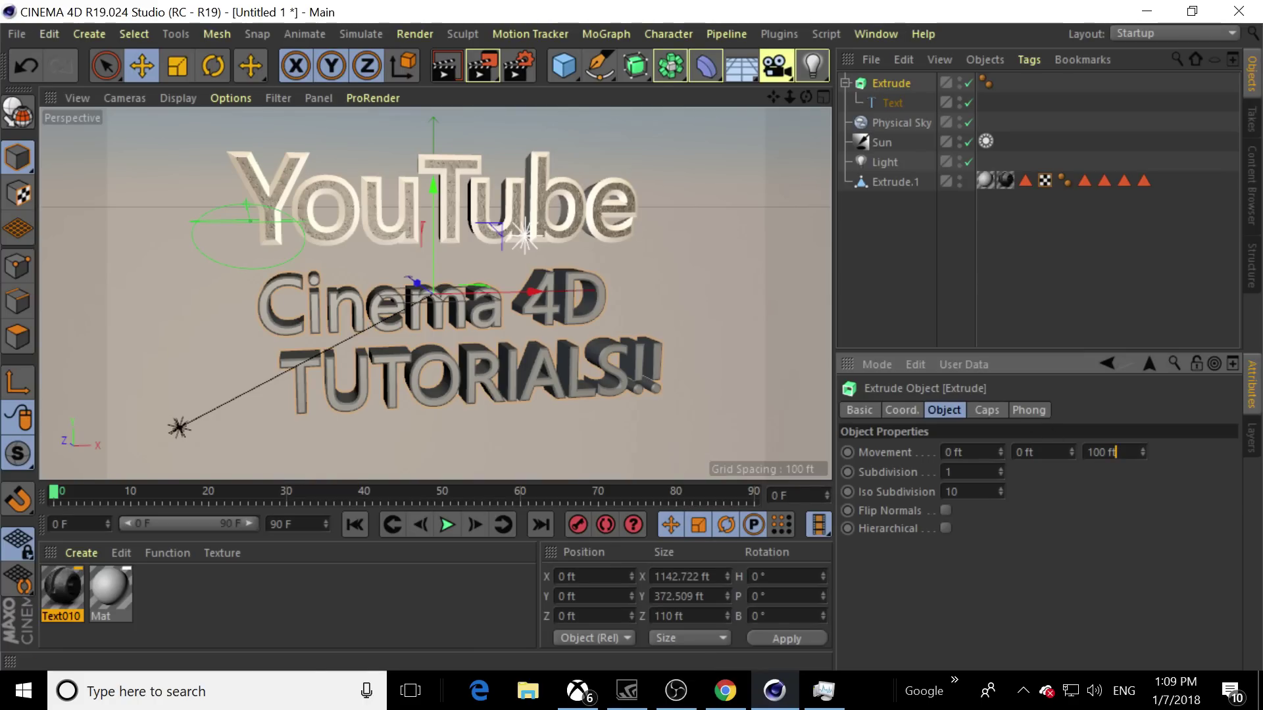
{"action": "type", "text": "1000"}
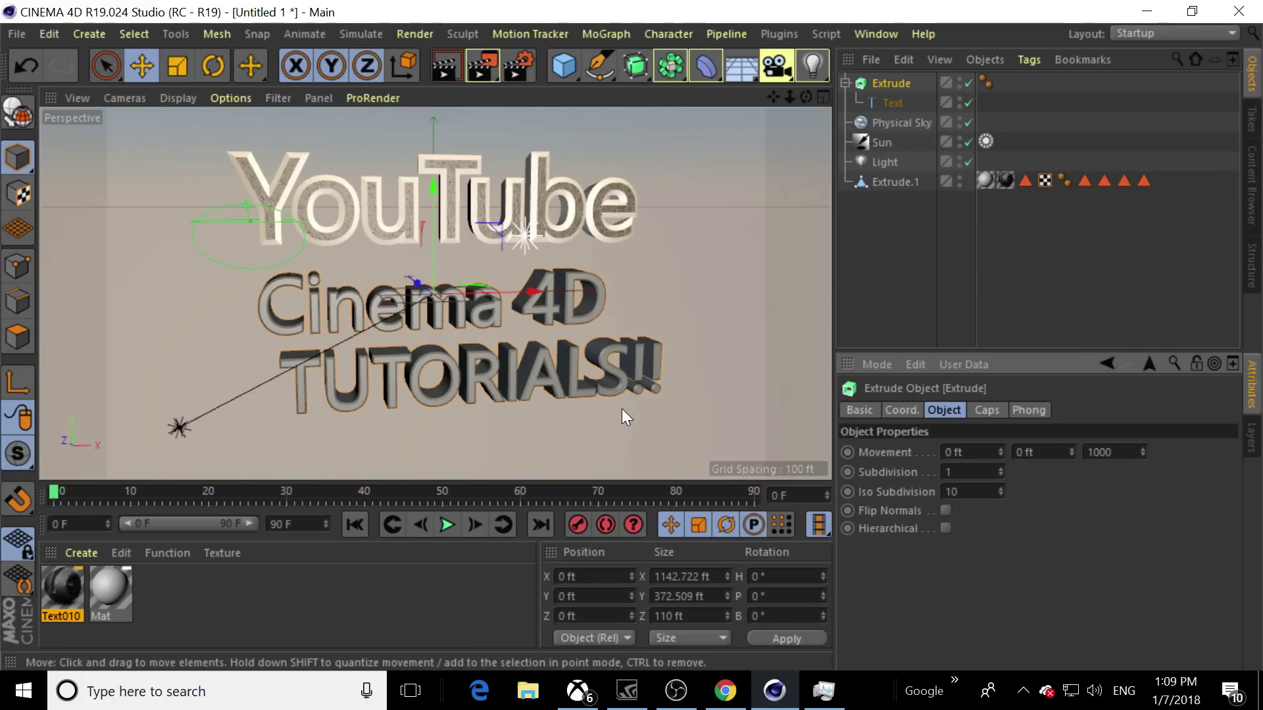
{"action": "key", "text": "Return"}
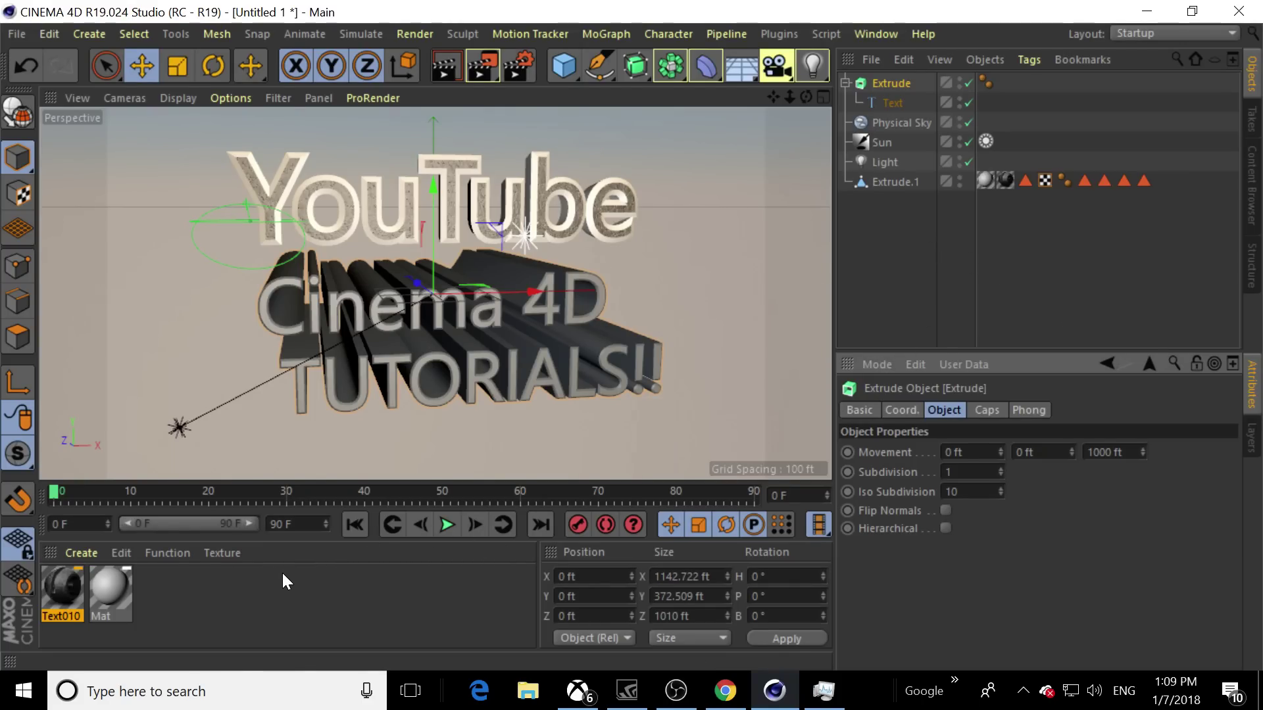
Load the Grunge025 material preset from the Grunge category of elFABIOFX Material Pack 3 [2014]
{"action": "left_click", "coordinate": [77, 556]}
{"action": "mouse_move", "coordinate": [125, 512]}
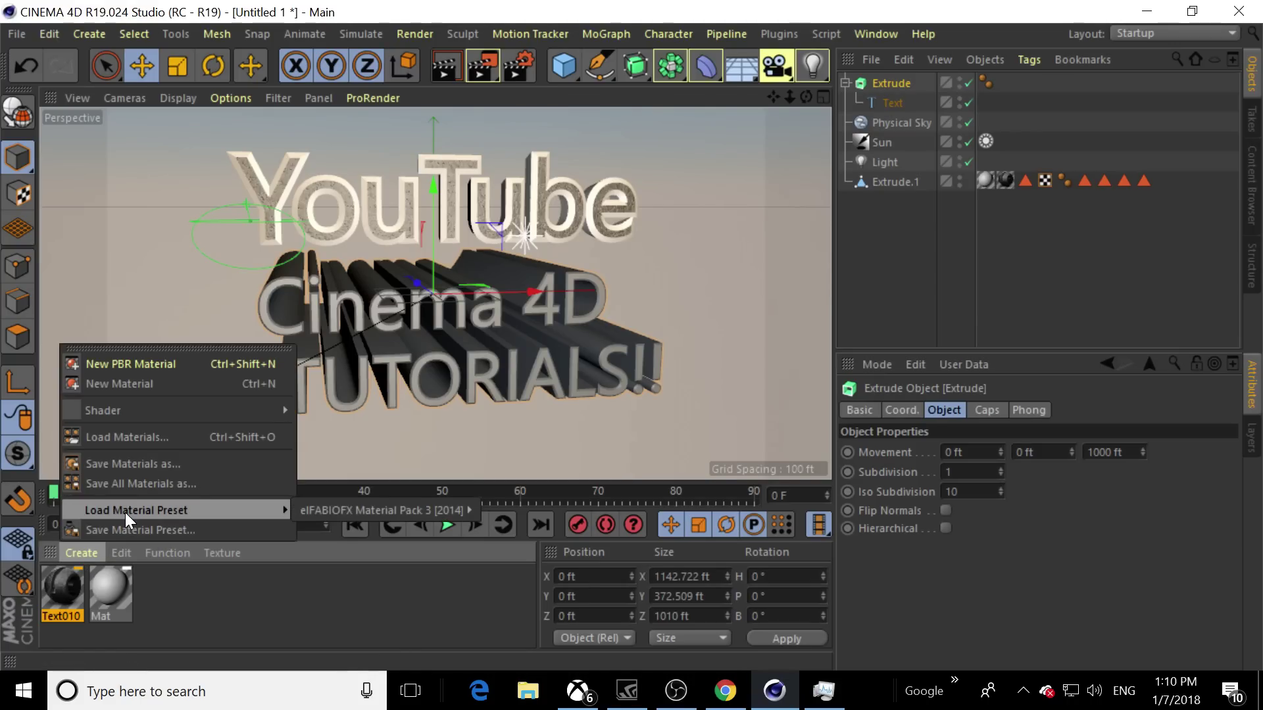
{"action": "mouse_move", "coordinate": [381, 510]}
{"action": "mouse_move", "coordinate": [511, 551]}
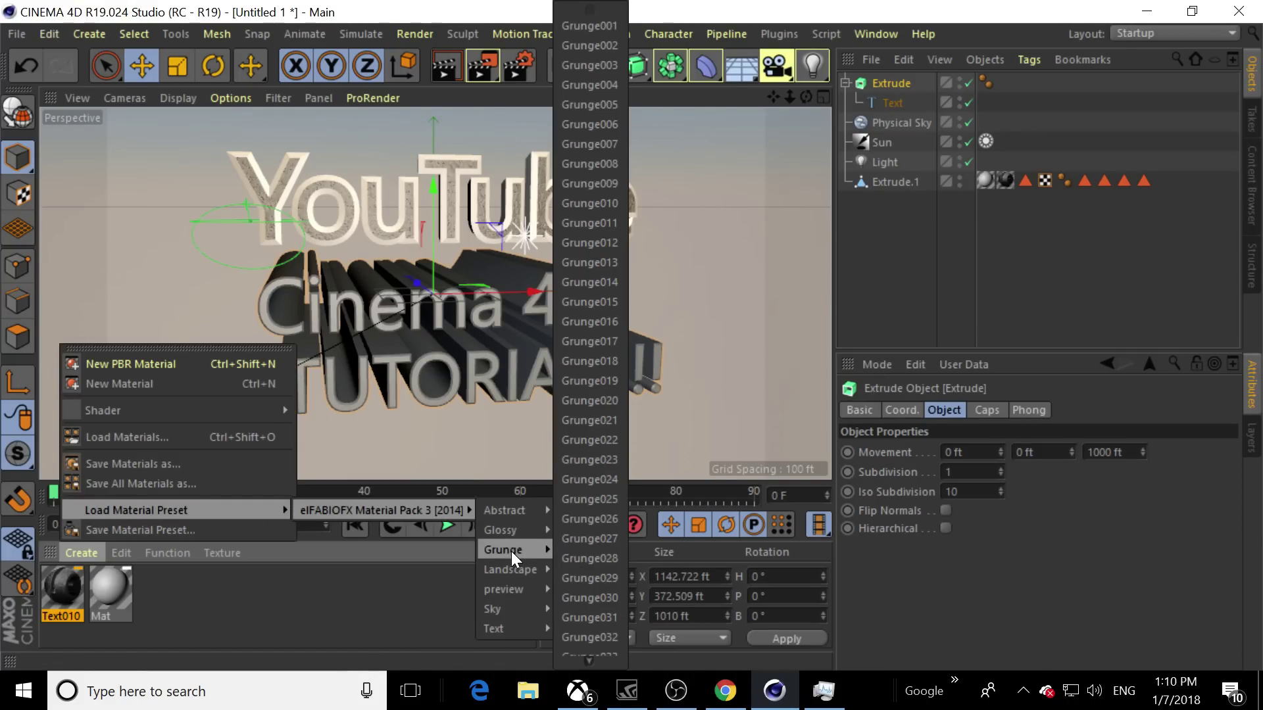
{"action": "left_click", "coordinate": [600, 504]}
{"action": "left_click_drag", "start_coordinate": [55, 580], "coordinate": [282, 595]}
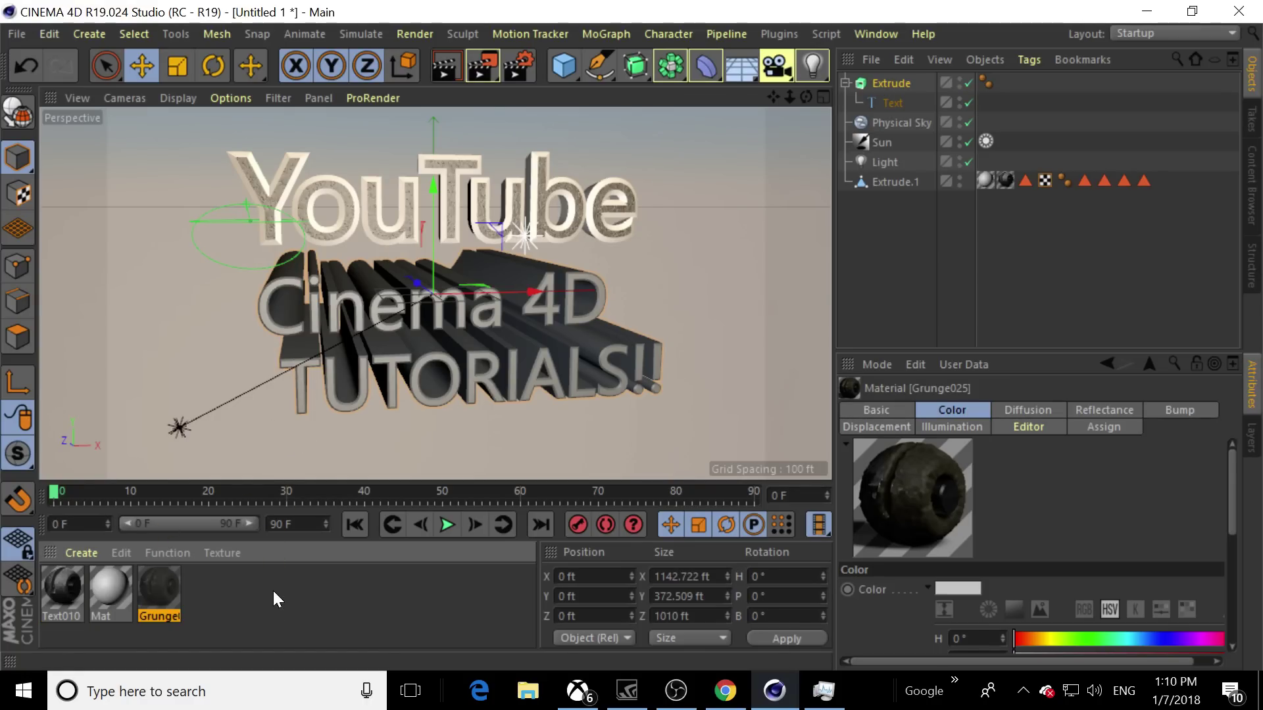
Make the Extrude editable, expand its hierarchy and apply the Grunge025 material to the front of the Cinema 4D TUTORIALS!! letters
{"action": "left_click", "coordinate": [26, 109]}
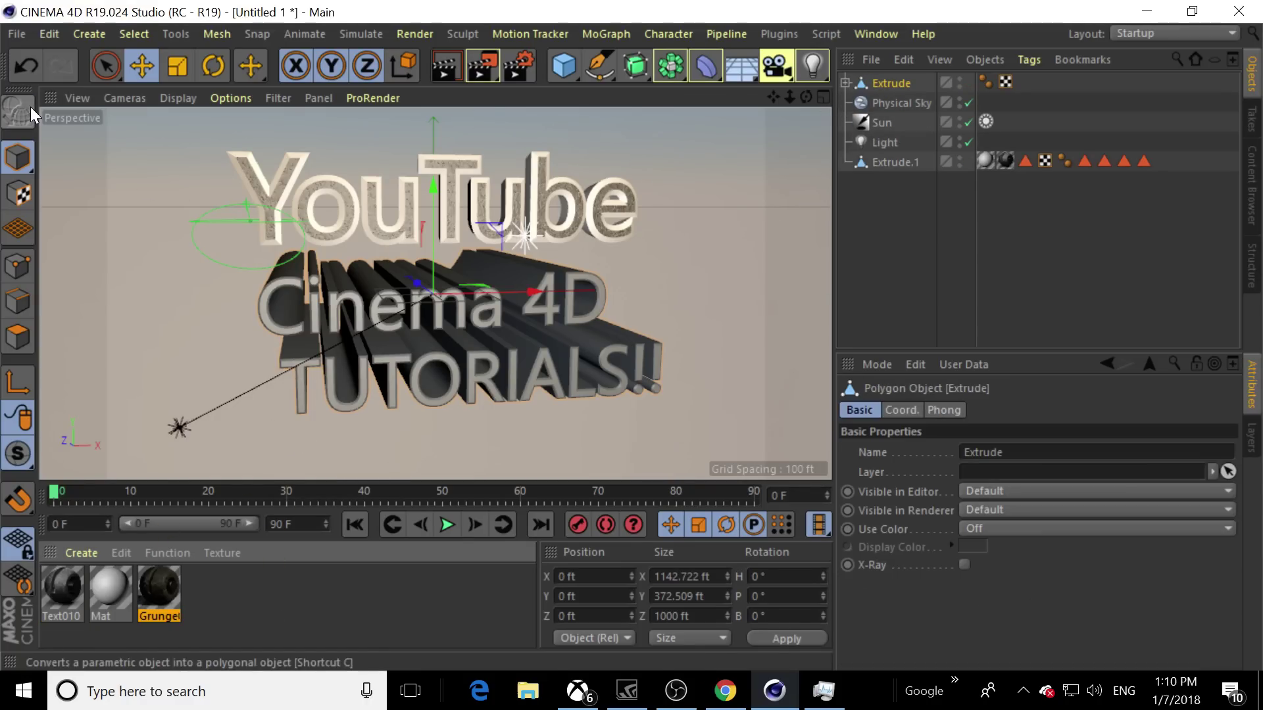
{"action": "left_click", "coordinate": [846, 83]}
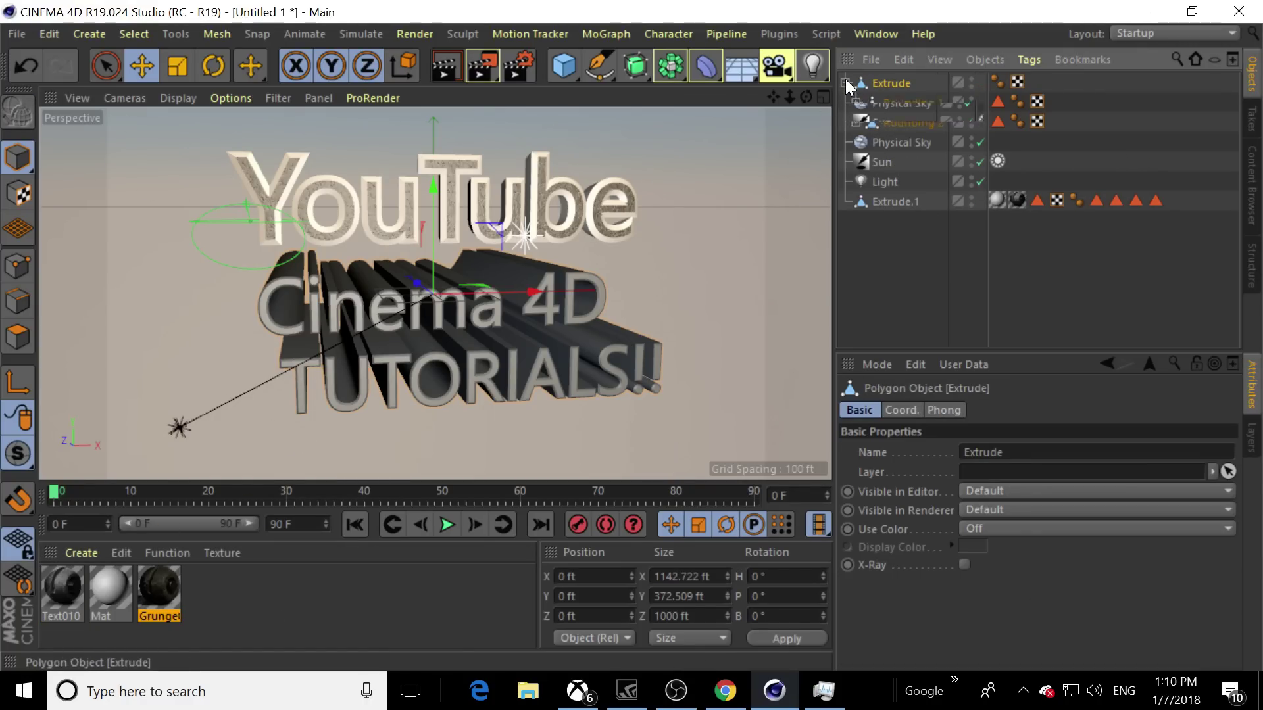
{"action": "left_click", "coordinate": [846, 82]}
{"action": "left_click", "coordinate": [846, 82]}
{"action": "left_click", "coordinate": [871, 102]}
{"action": "left_click_drag", "start_coordinate": [130, 579], "coordinate": [281, 337]}
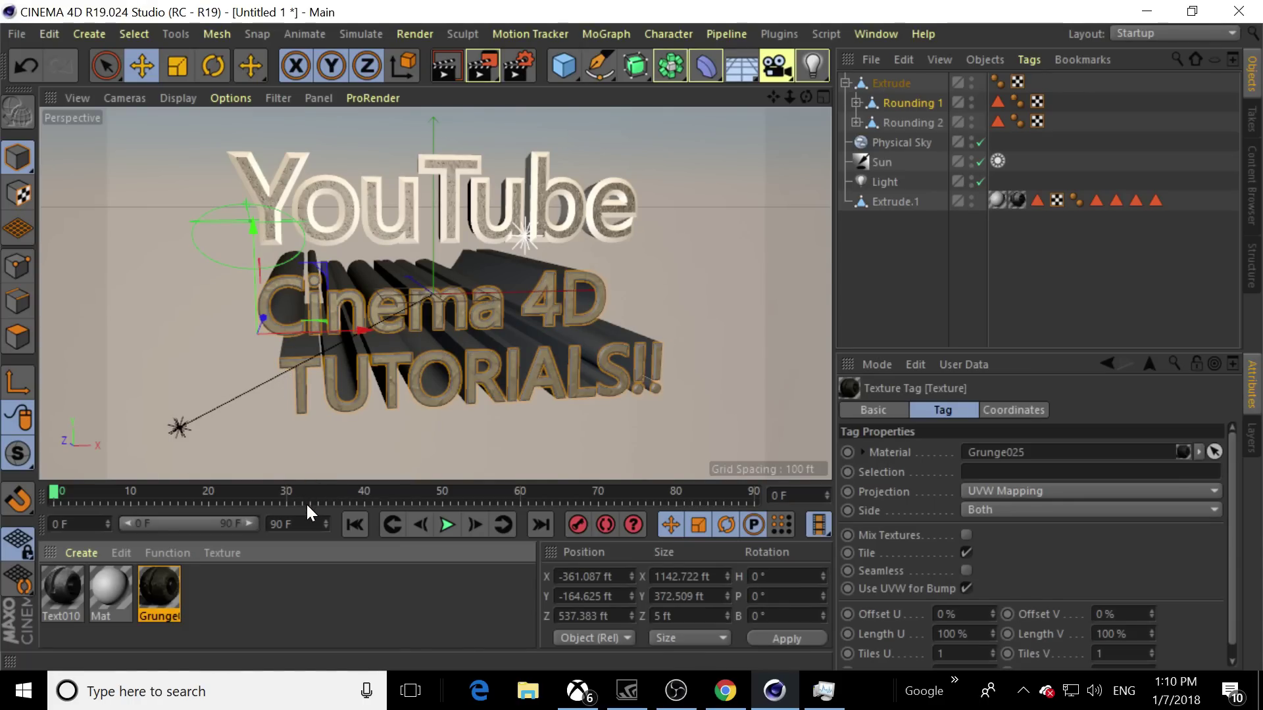
Load the Landscape029 material preset from elFABIOFX Material Pack 3 [2014] and apply it to the extruded sides of the Cinema 4D TUTORIALS!! letters
{"action": "left_click", "coordinate": [74, 551]}
{"action": "mouse_move", "coordinate": [136, 504]}
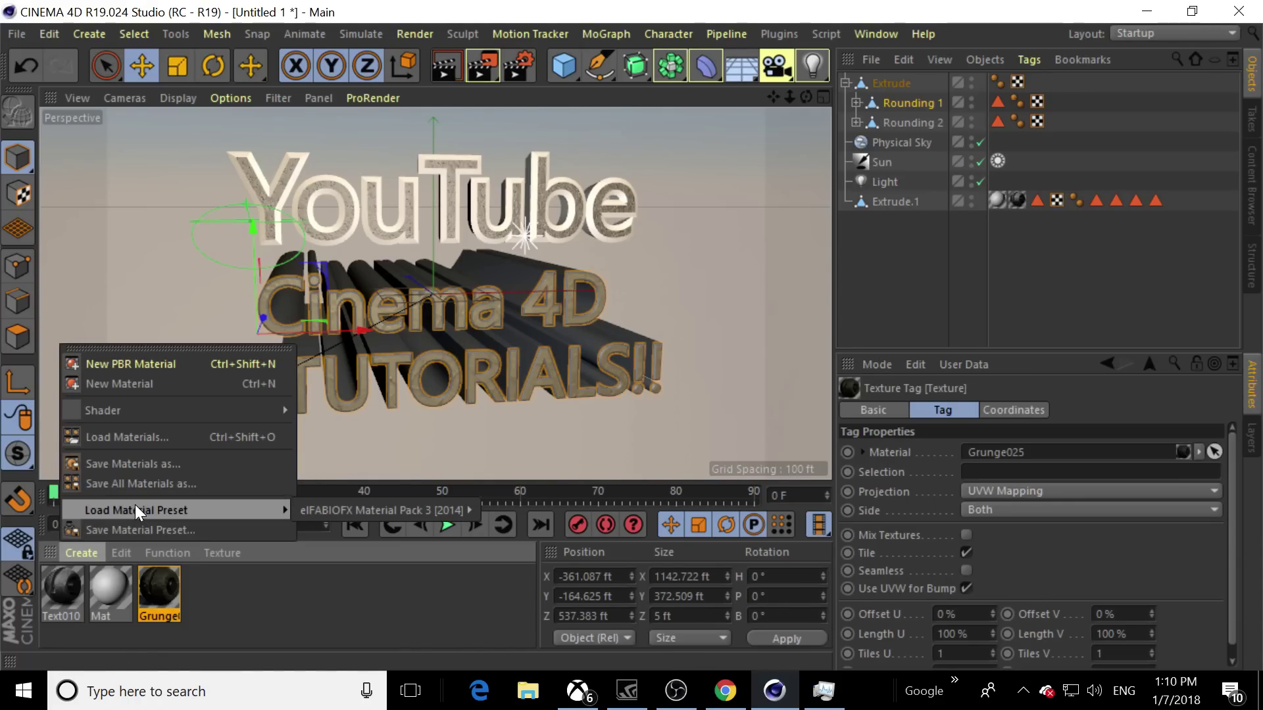
{"action": "mouse_move", "coordinate": [322, 506]}
{"action": "mouse_move", "coordinate": [525, 609]}
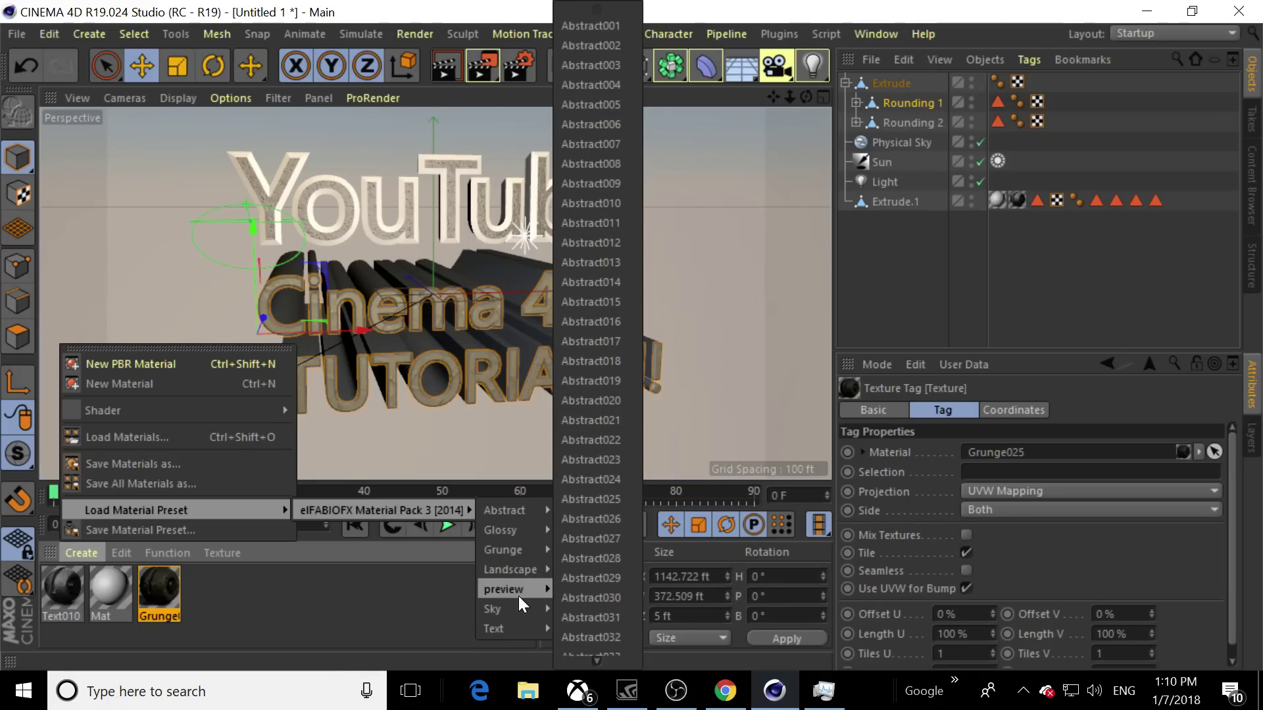
{"action": "mouse_move", "coordinate": [507, 575]}
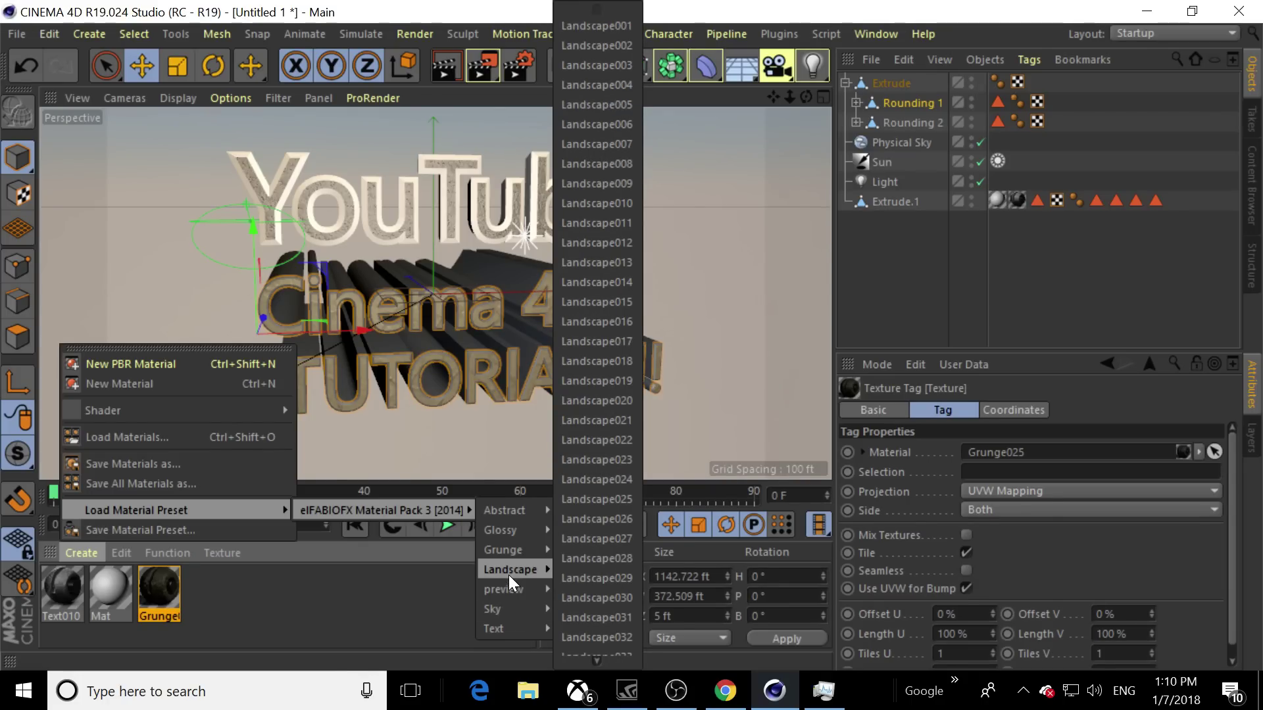
{"action": "left_click", "coordinate": [625, 578]}
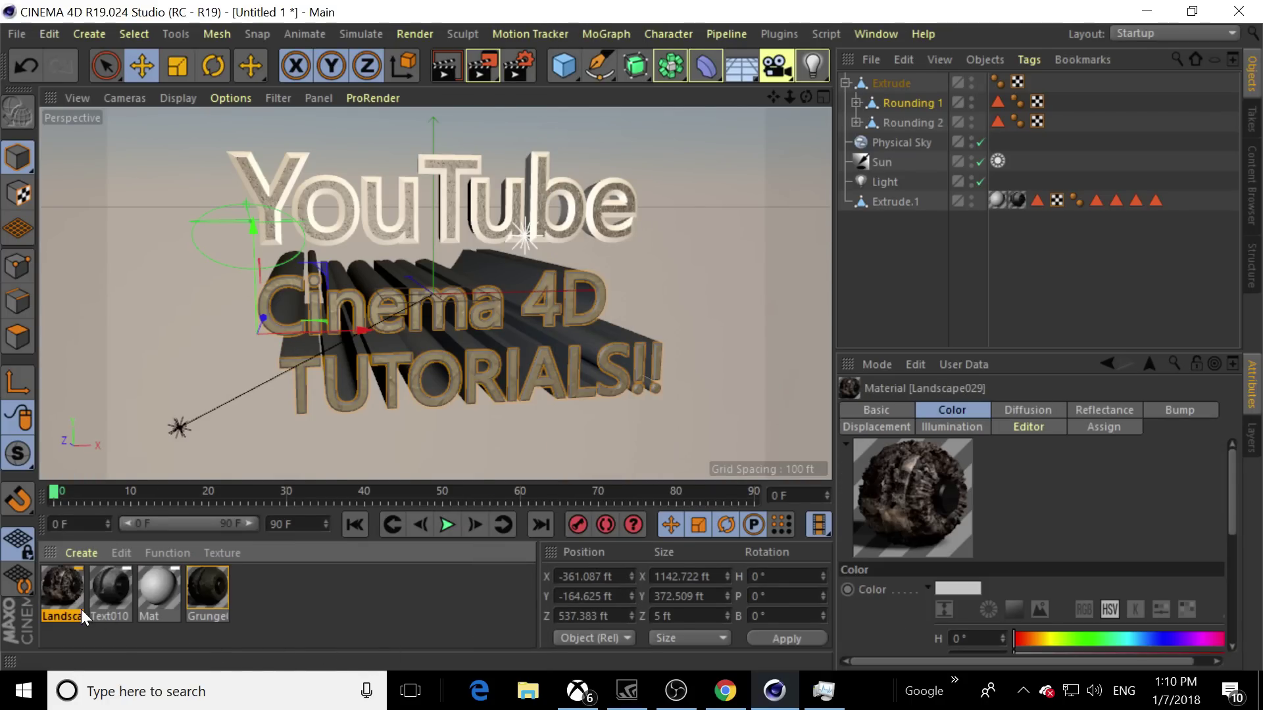
{"action": "left_click_drag", "start_coordinate": [69, 594], "coordinate": [277, 301]}
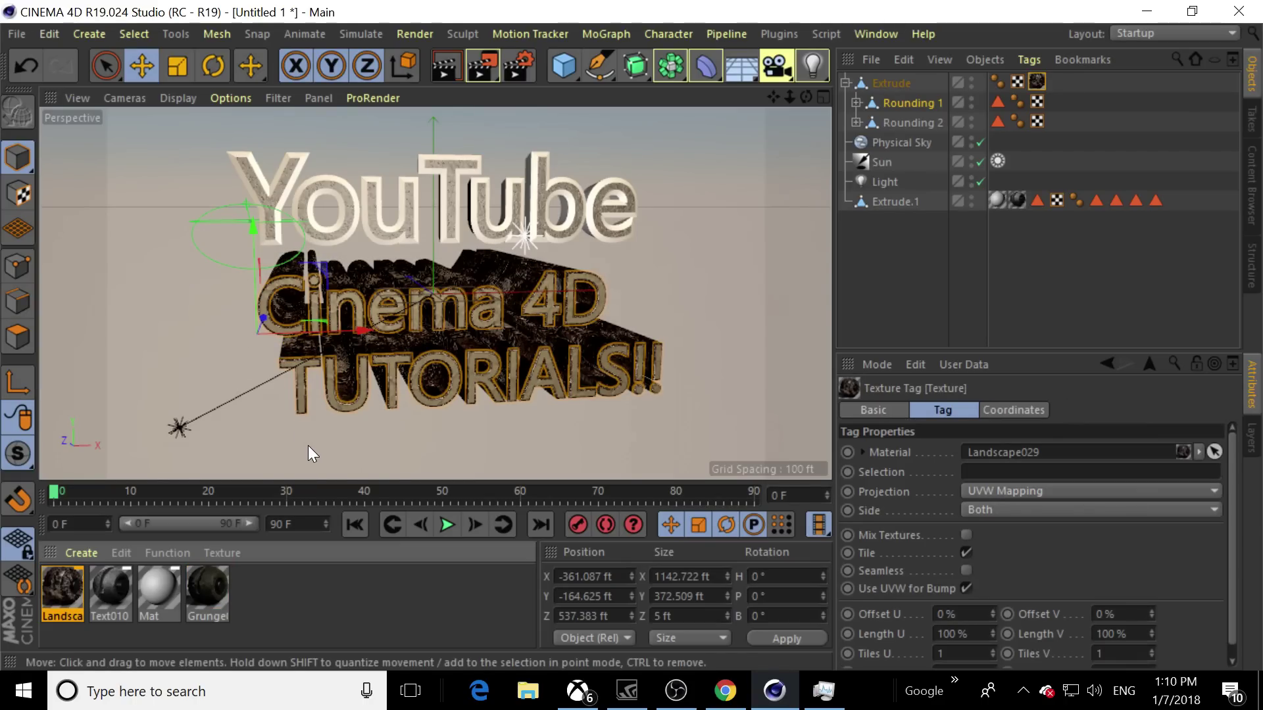
{"action": "left_click", "coordinate": [416, 436]}
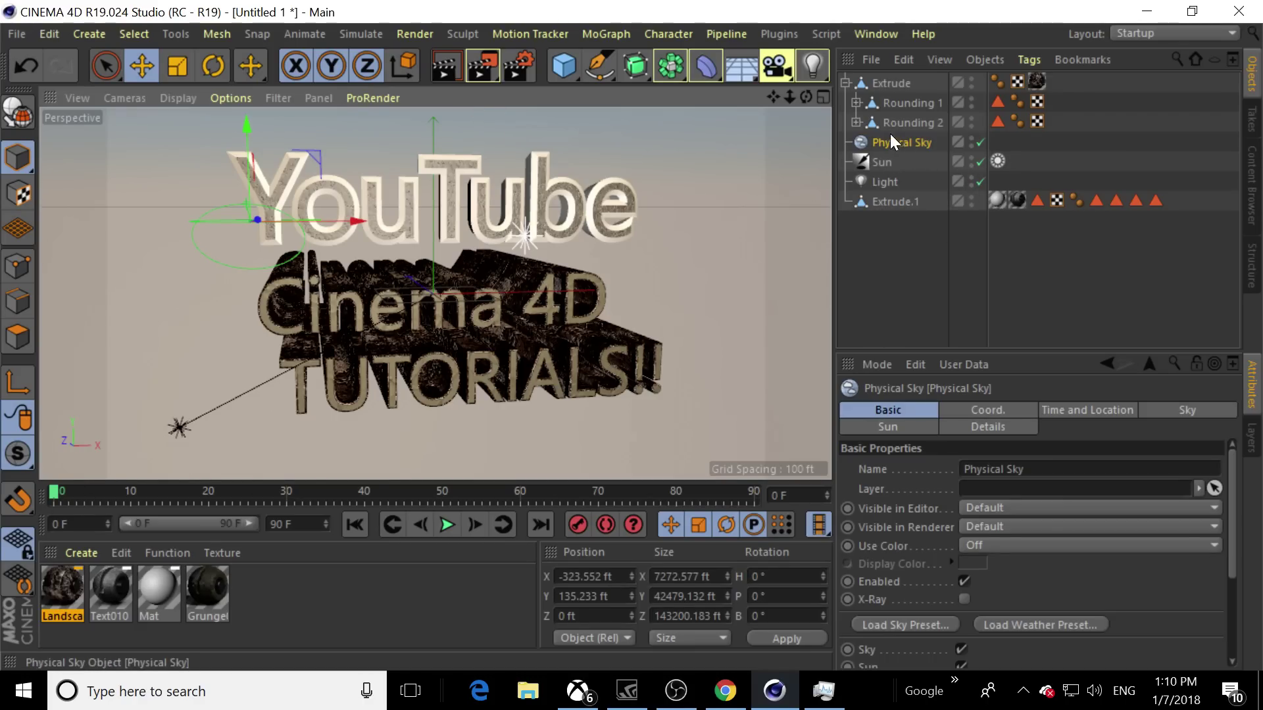
Set the projection of the Extrude object's Landscape029 texture tag to Cubic
{"action": "left_click", "coordinate": [1037, 83]}
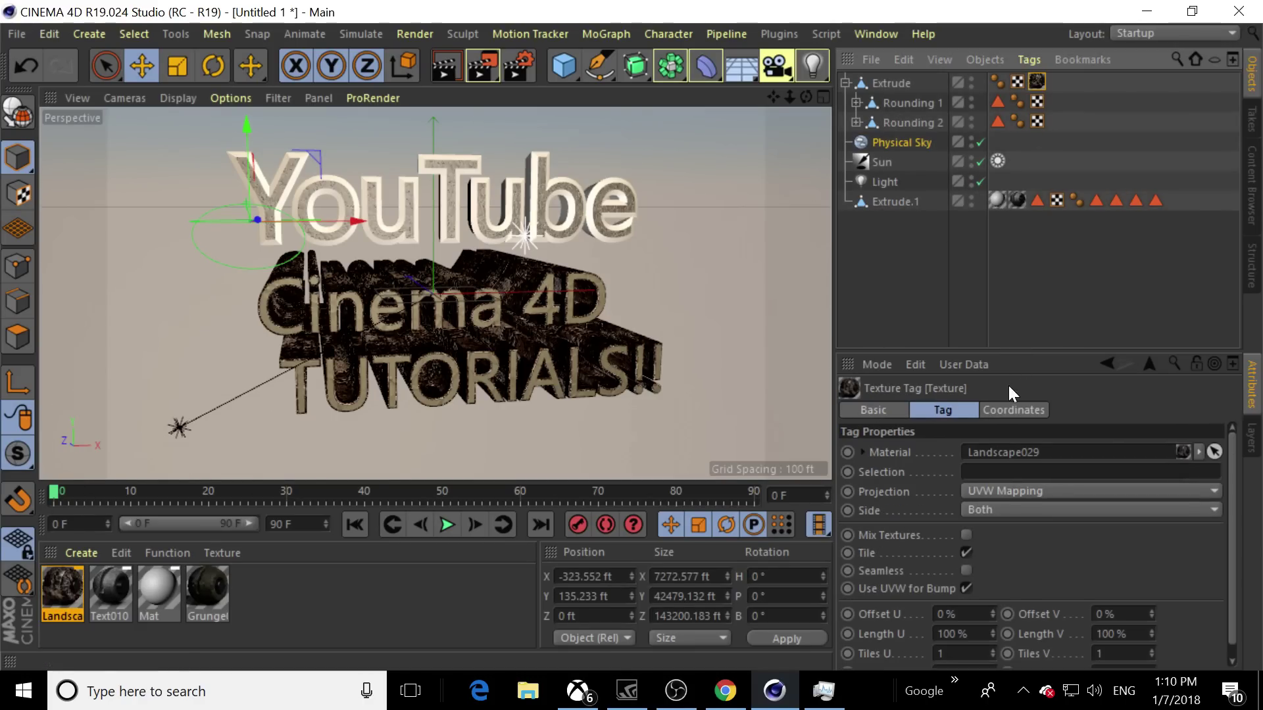
{"action": "left_click", "coordinate": [990, 493]}
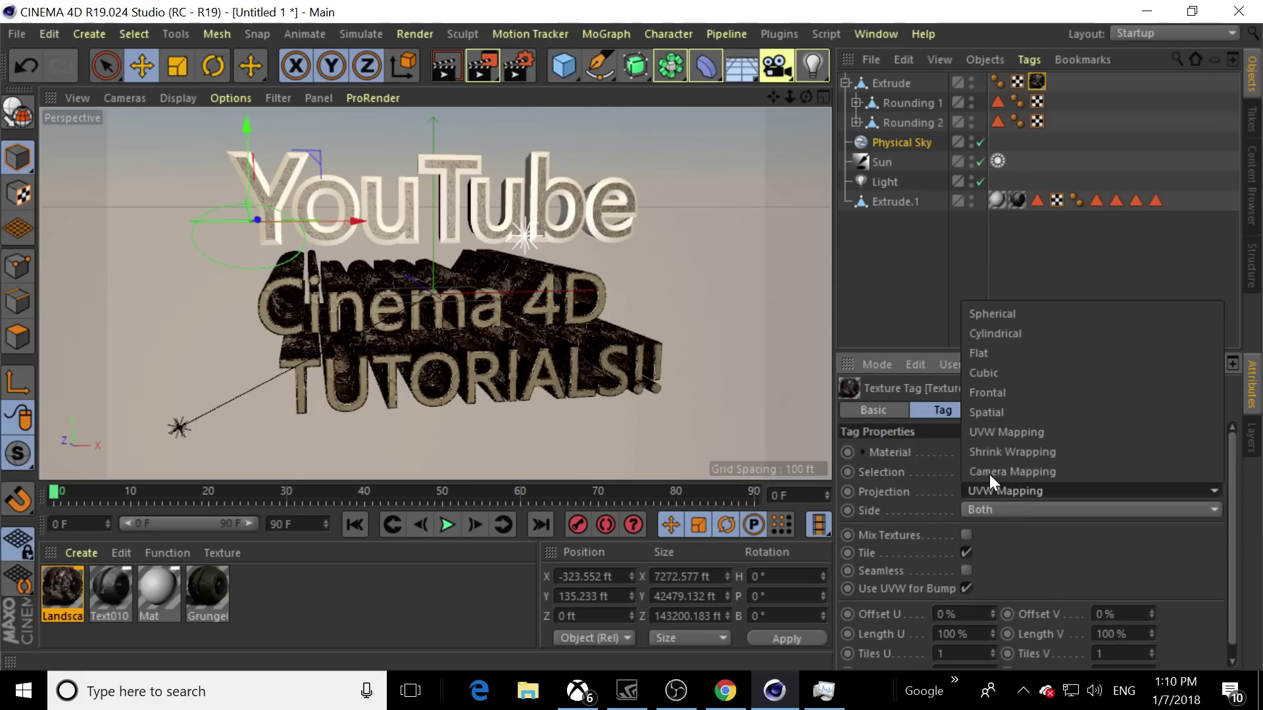
{"action": "left_click", "coordinate": [993, 381]}
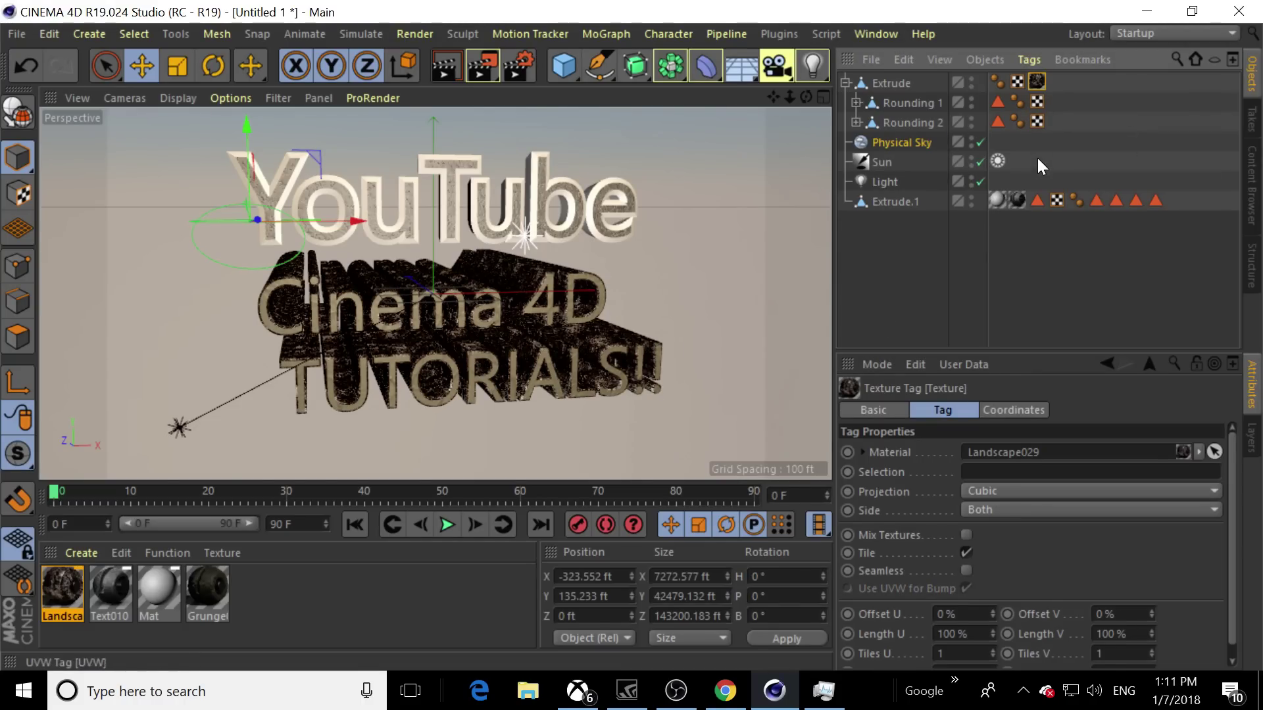
Expand Rounding 1 and set the projection of Cap 1's Grunge025 texture tag to Cubic
{"action": "left_click", "coordinate": [889, 102]}
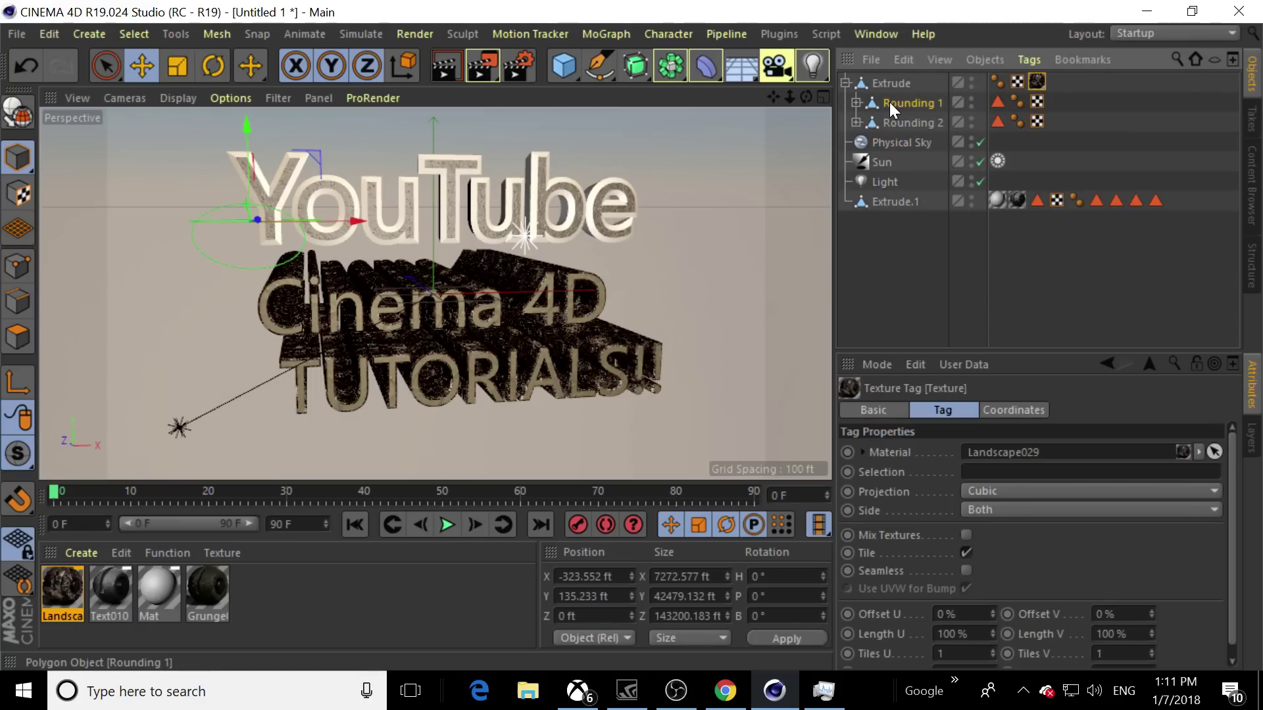
{"action": "left_click", "coordinate": [856, 102]}
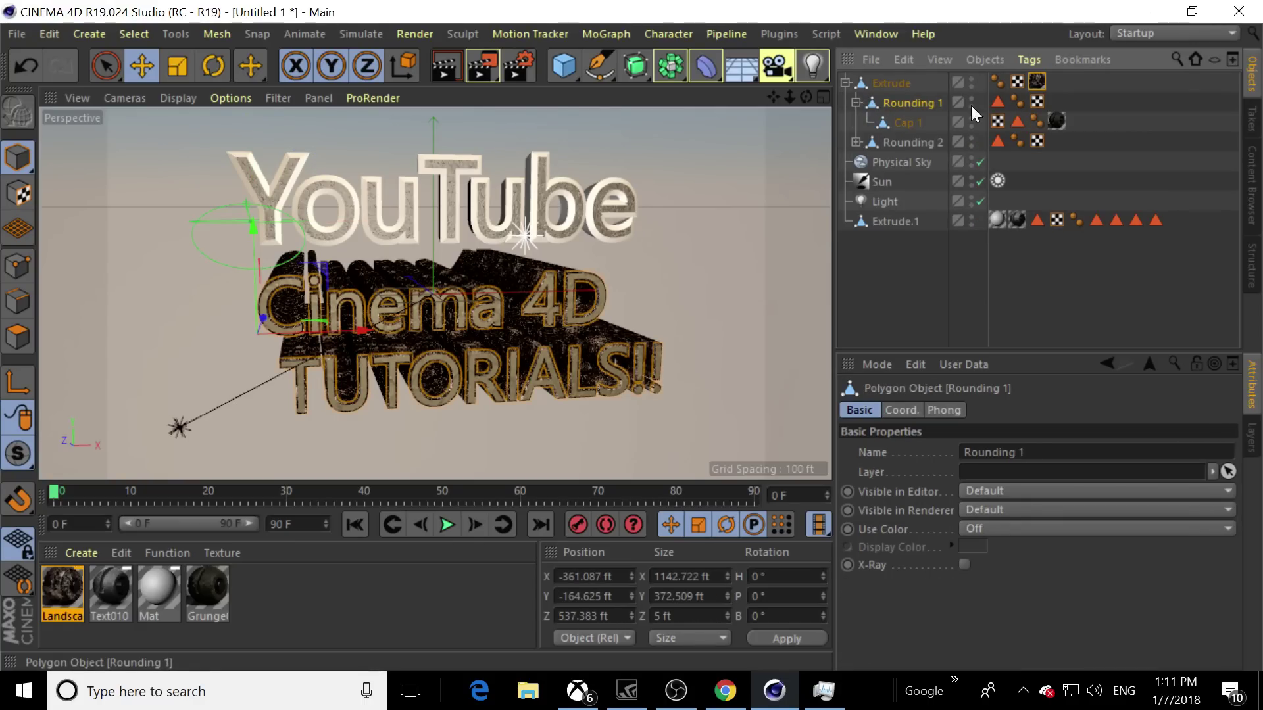
{"action": "left_click", "coordinate": [1057, 121]}
{"action": "left_click", "coordinate": [986, 491]}
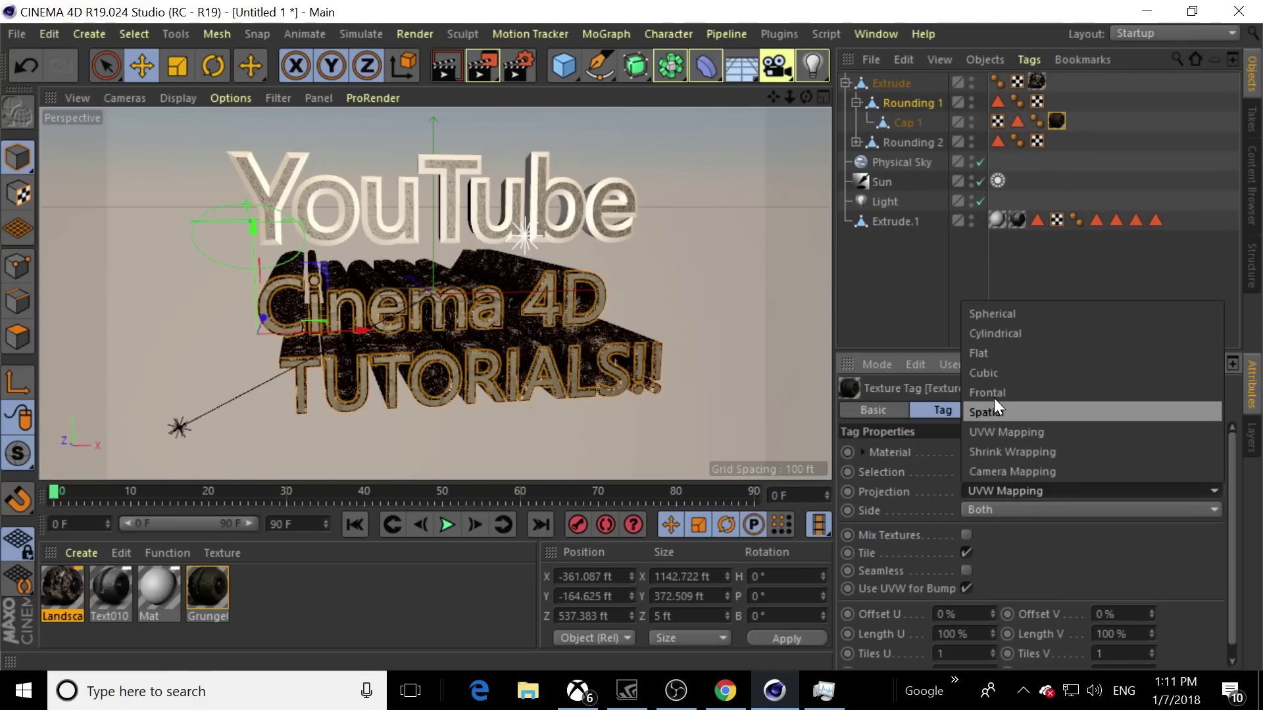
{"action": "left_click", "coordinate": [992, 375]}
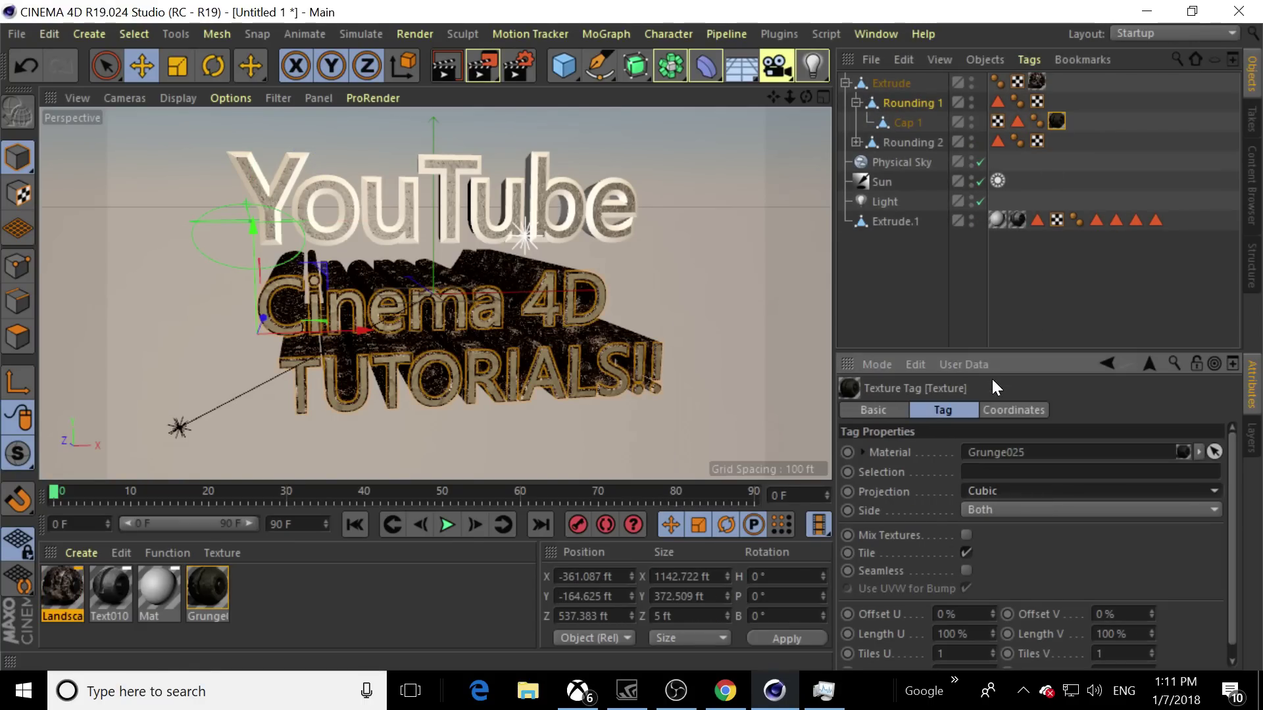
Connect Rounding 1 and Rounding 2 into a new combined object and move it out of the Extrude hierarchy to the end of the object list
{"action": "left_click", "coordinate": [856, 142]}
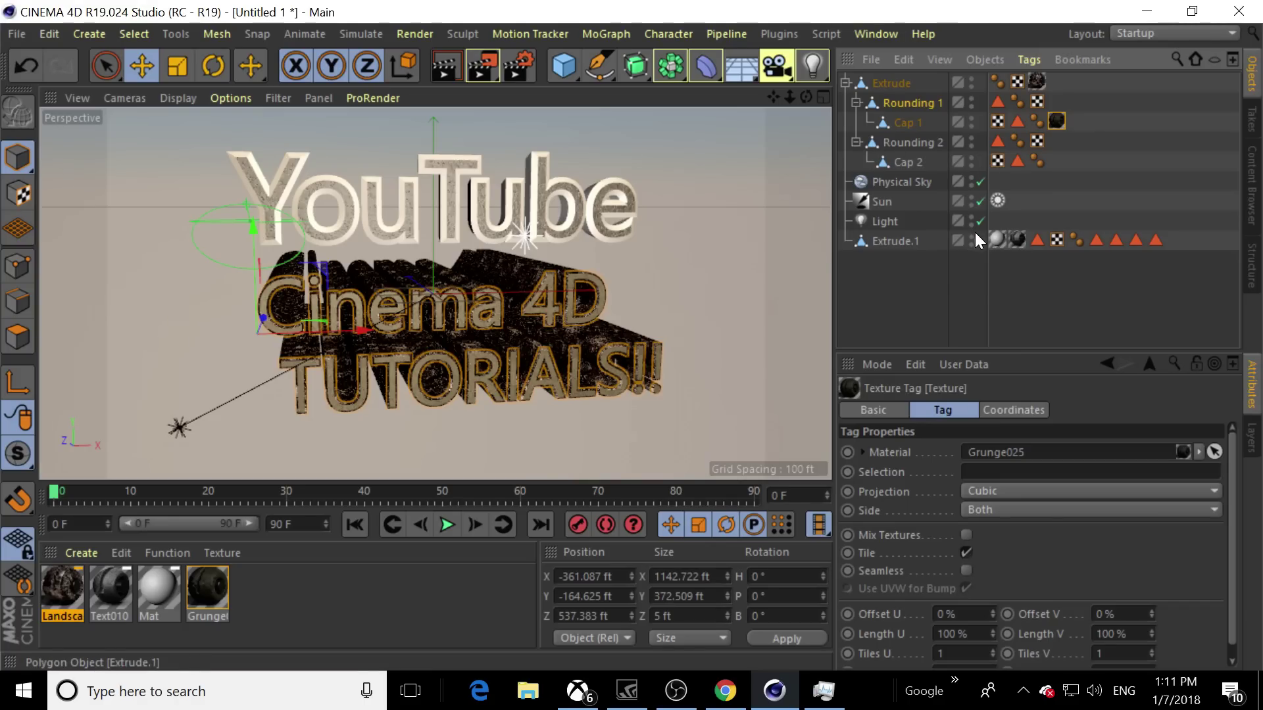
{"action": "left_click", "coordinate": [845, 83]}
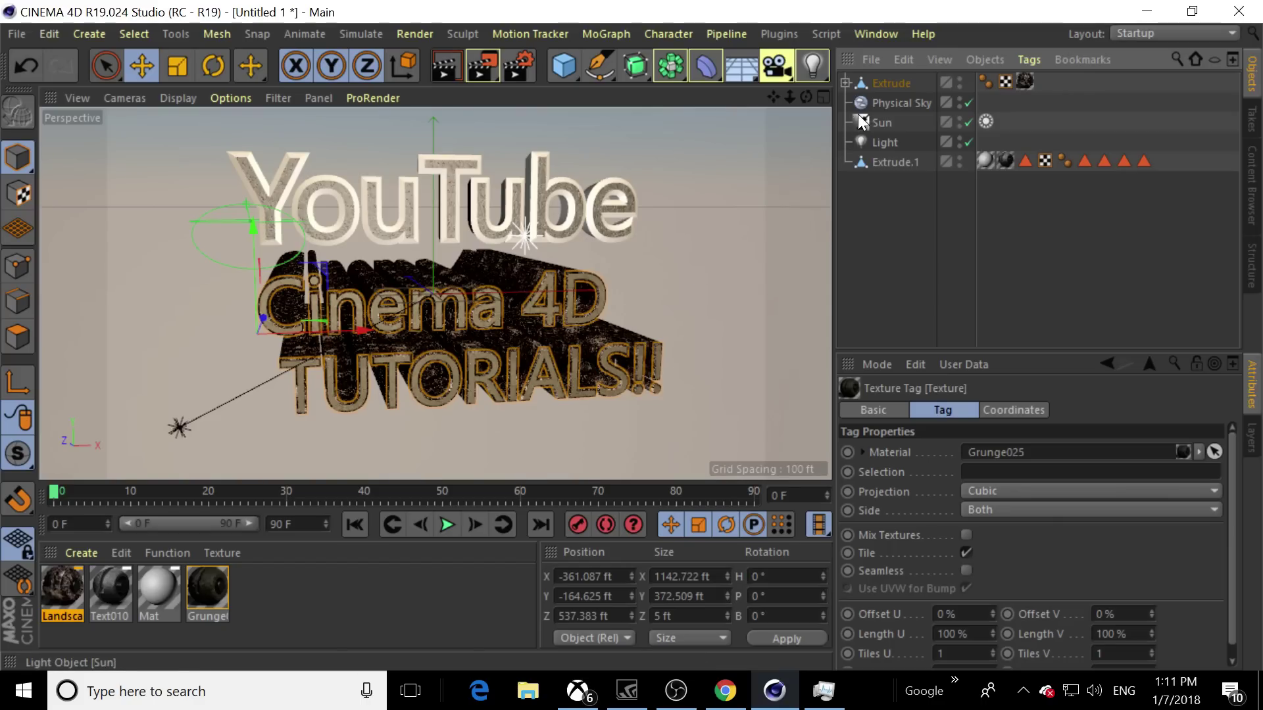
{"action": "left_click", "coordinate": [846, 83]}
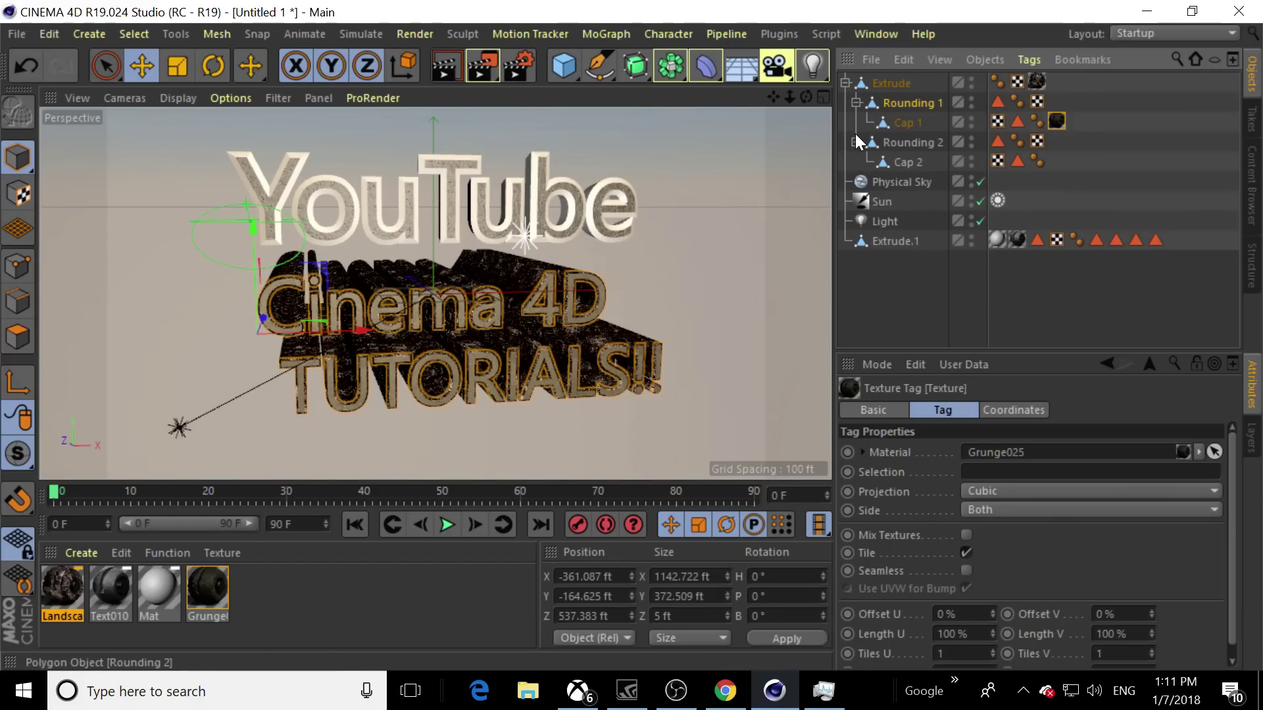
{"action": "left_click", "coordinate": [855, 103]}
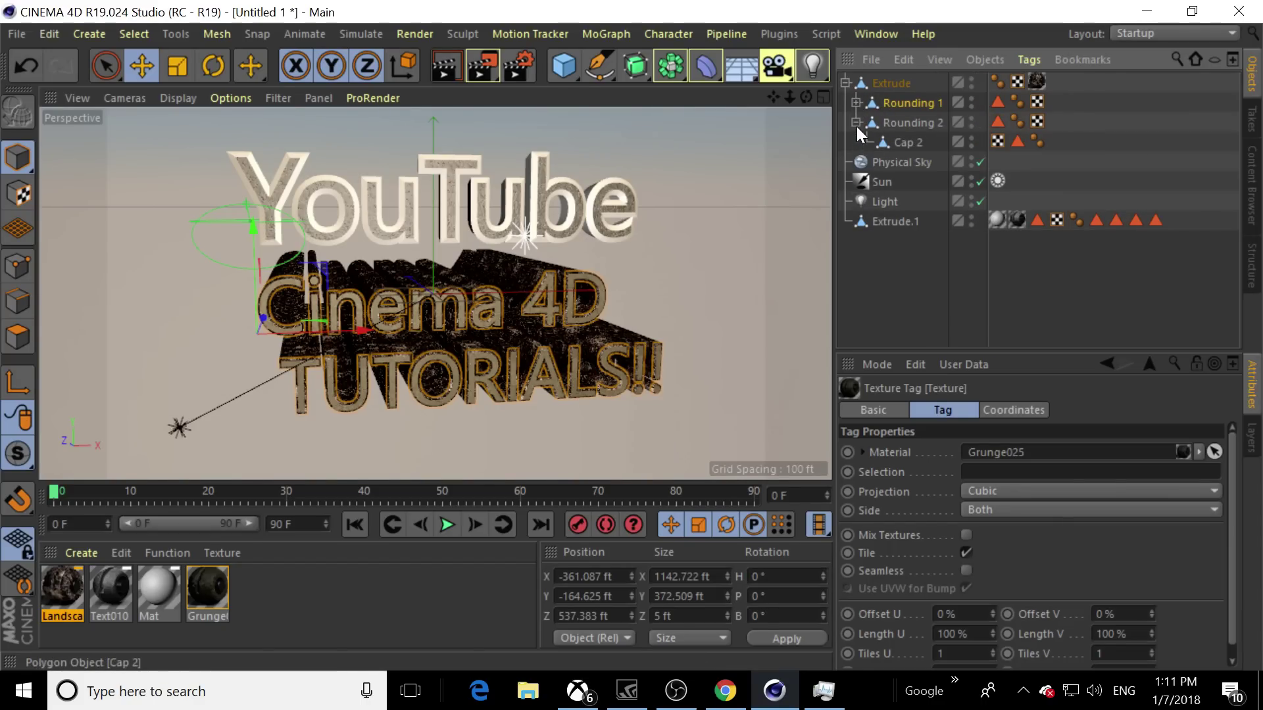
{"action": "left_click", "coordinate": [855, 123]}
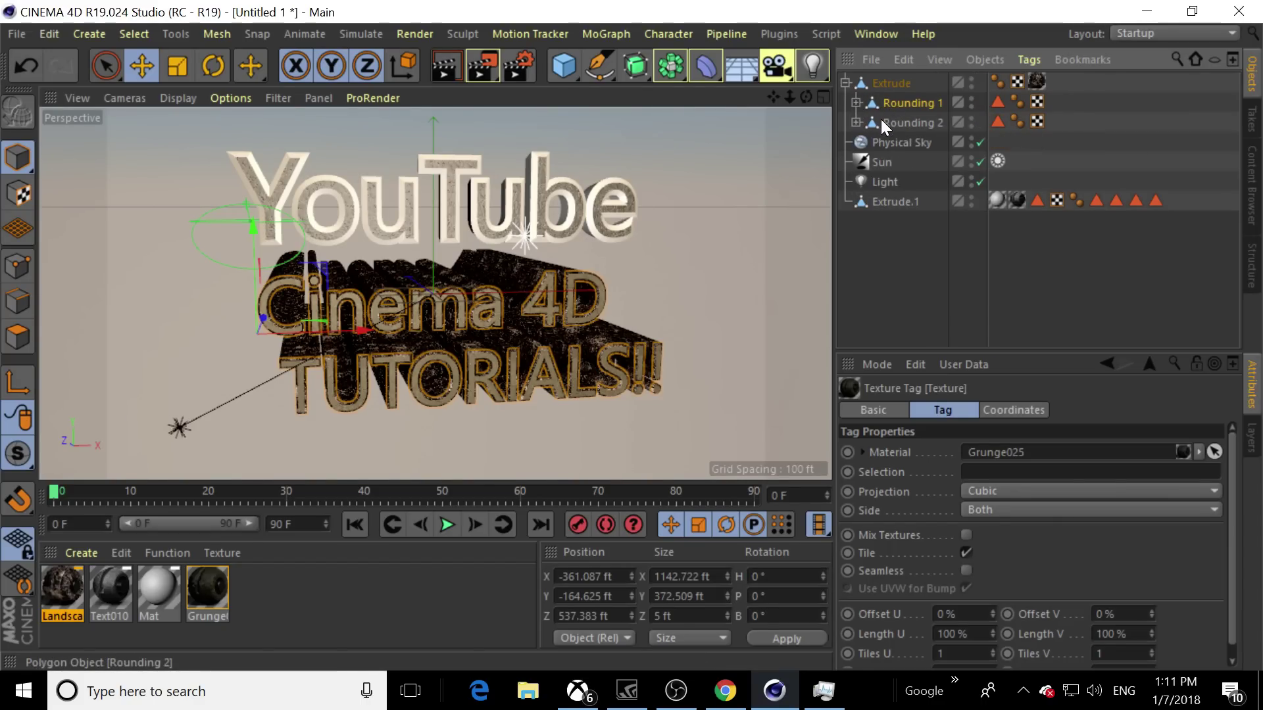
{"action": "left_click", "coordinate": [882, 120], "text": "ctrl"}
{"action": "right_click", "coordinate": [890, 121]}
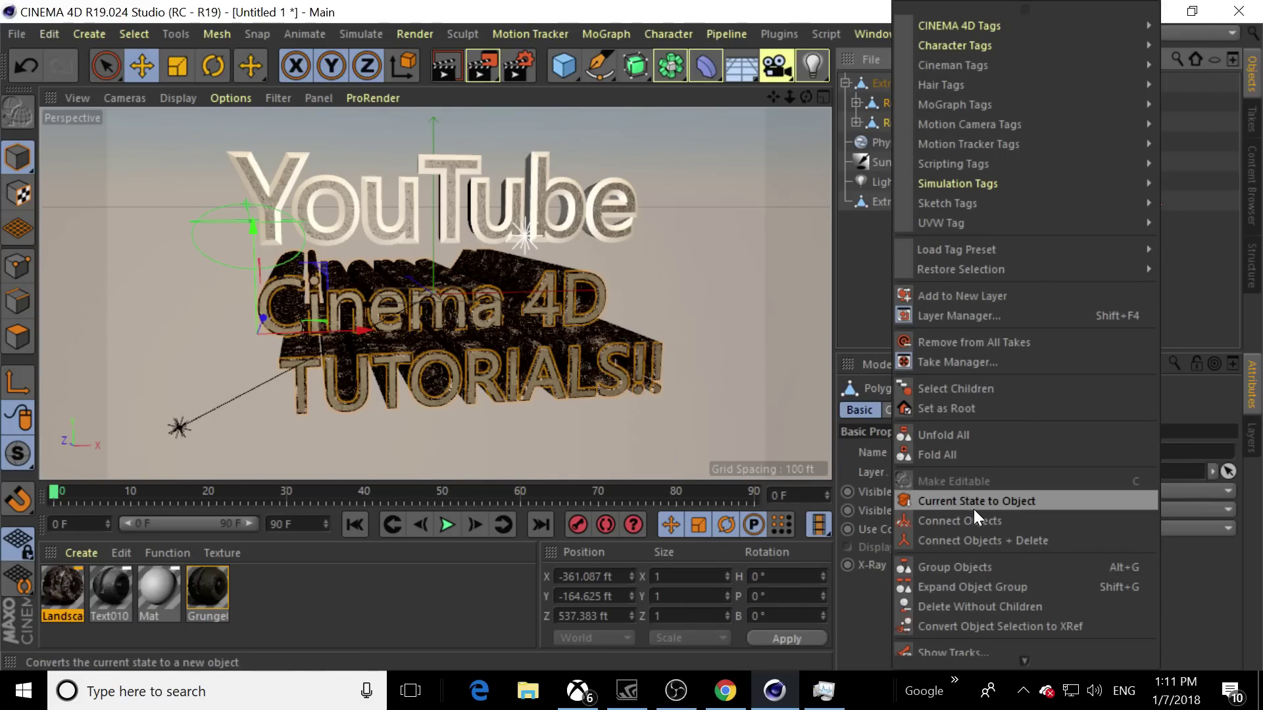
{"action": "left_click", "coordinate": [964, 527]}
{"action": "left_click", "coordinate": [897, 141]}
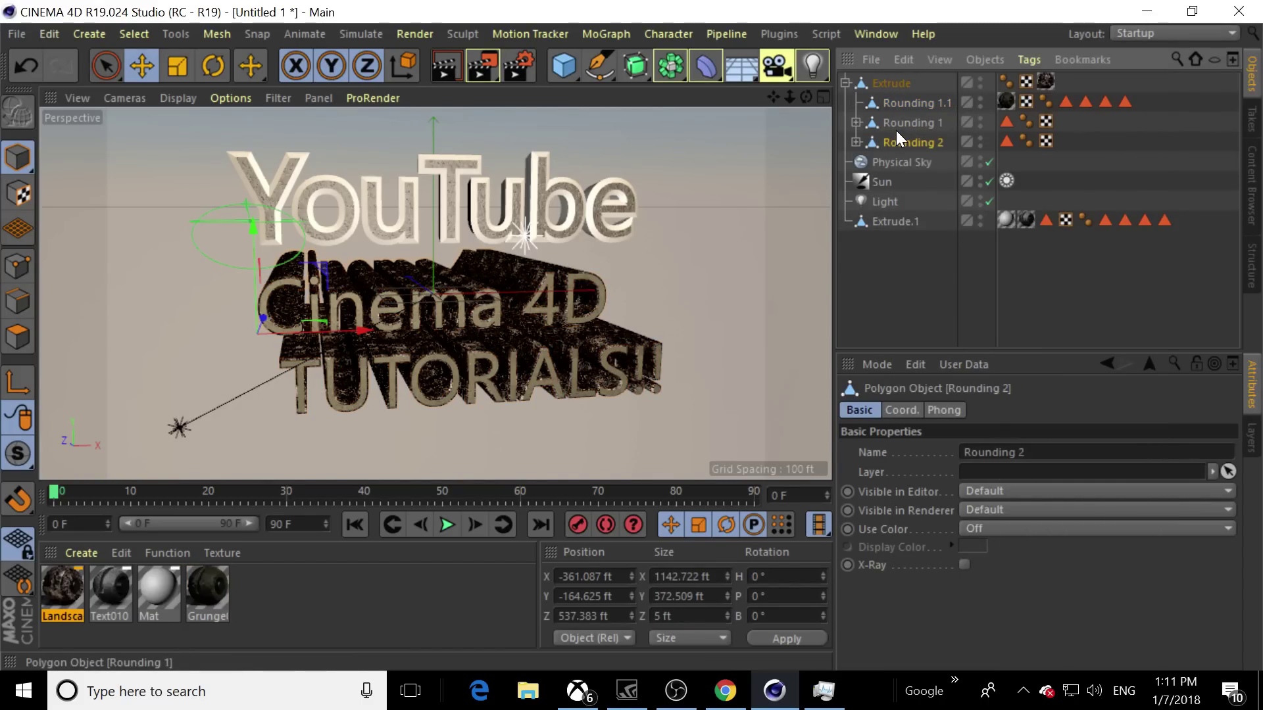
{"action": "left_click", "coordinate": [895, 124], "text": "ctrl"}
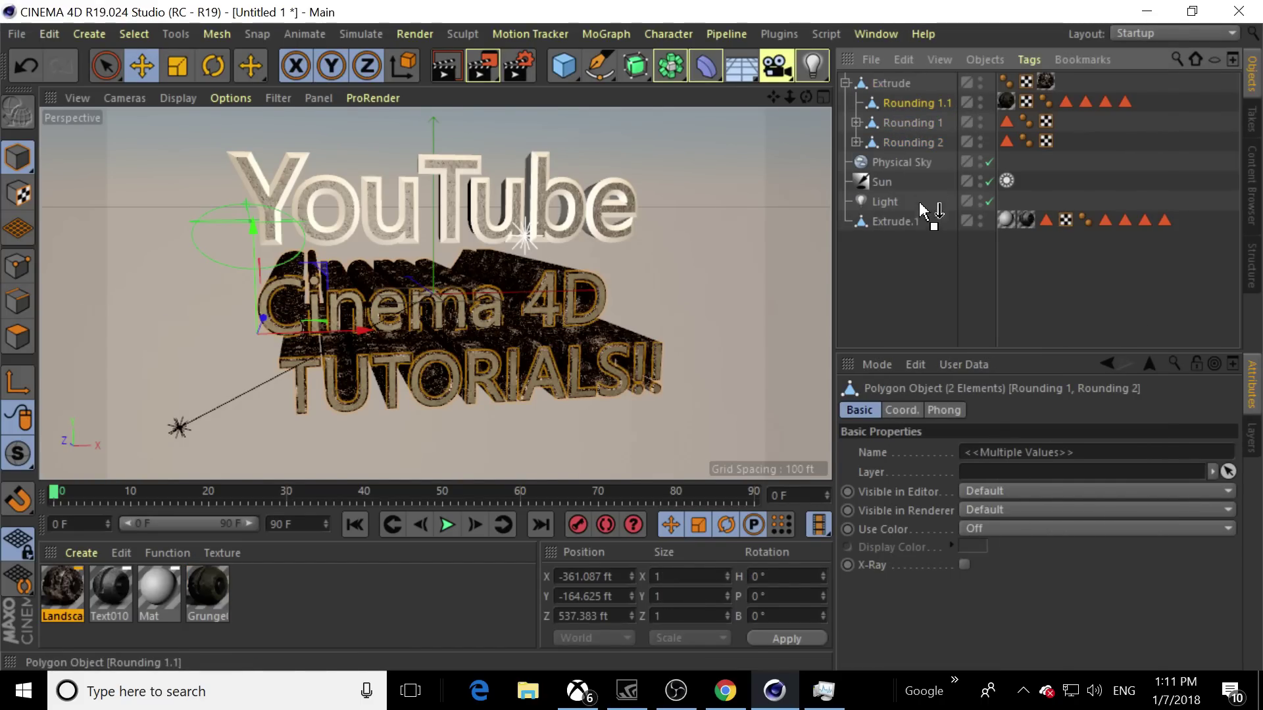
Try deleting the original Extrude object with its Rounding children, and undo the deletion
{"action": "left_click", "coordinate": [882, 83]}
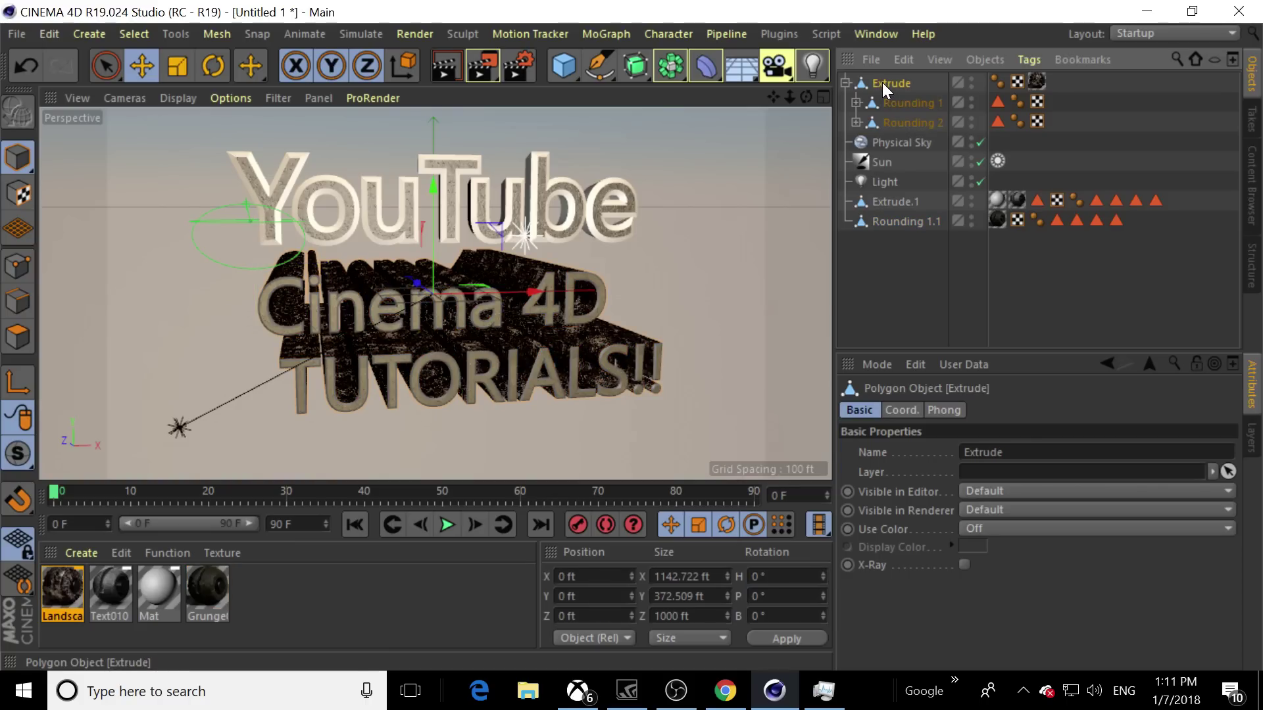
{"action": "key", "text": "Delete"}
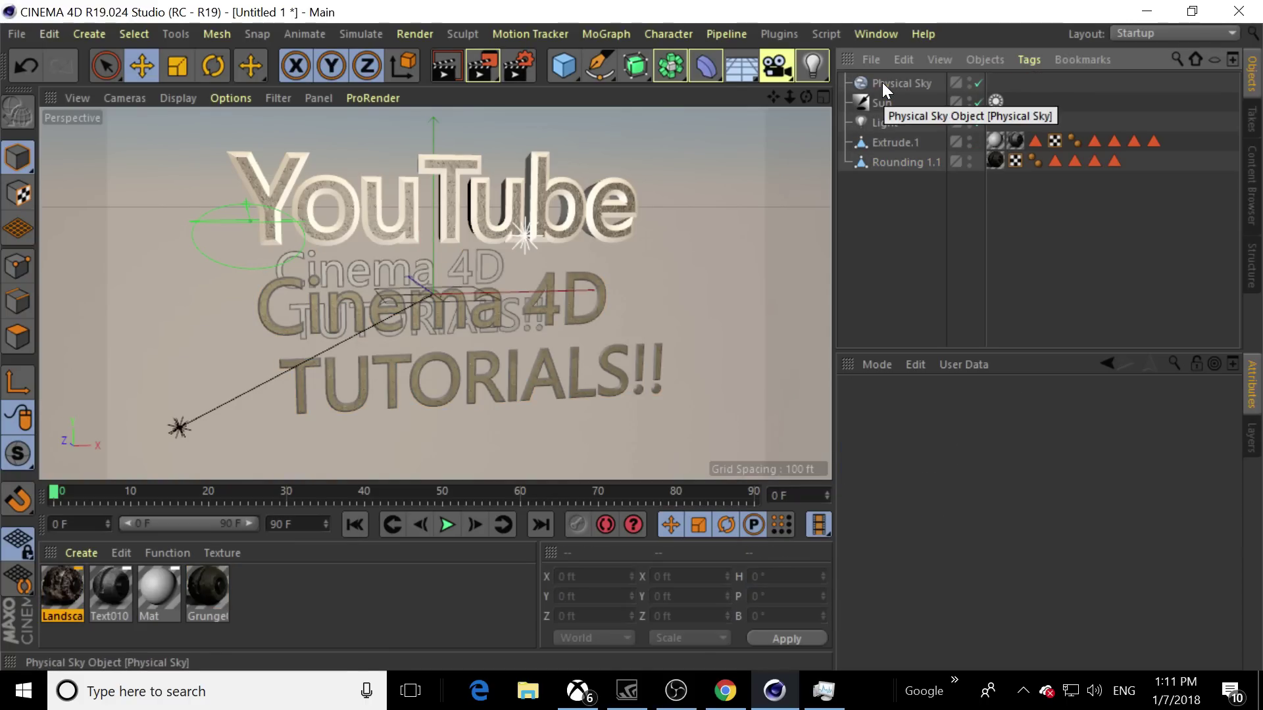
{"action": "key", "text": "ctrl+z"}
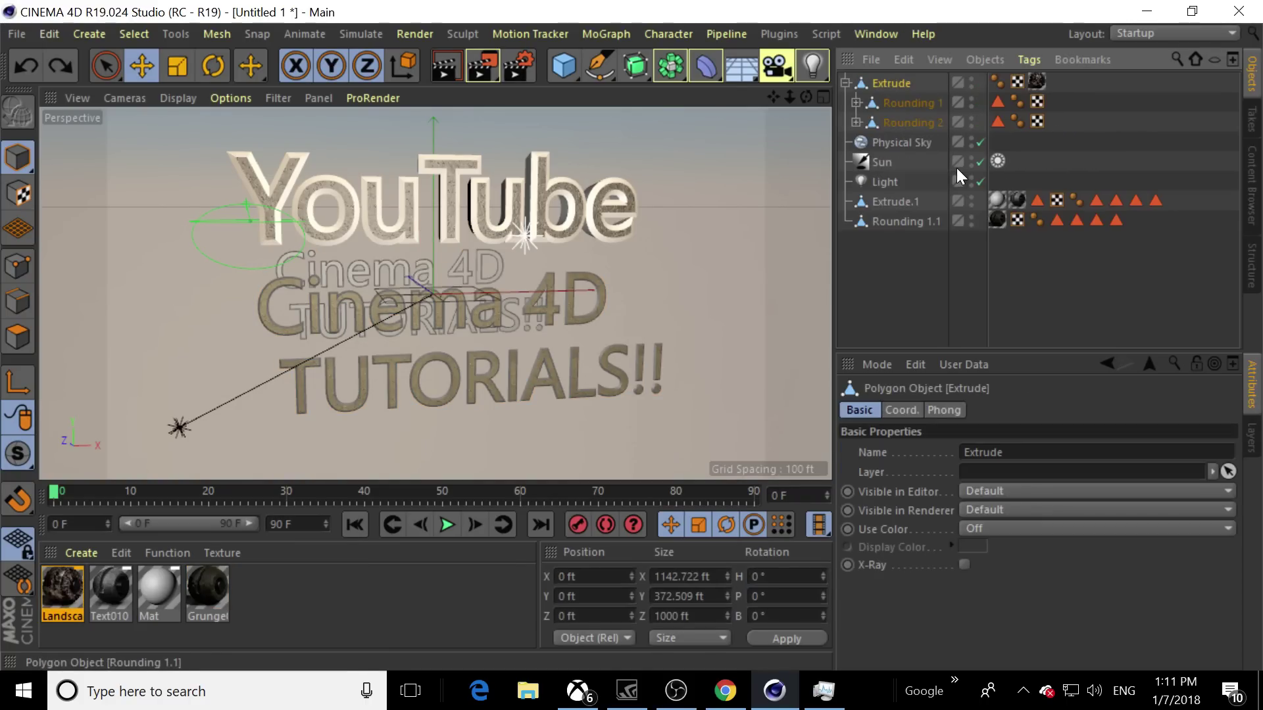
Select the Rounding 1.1 object and unfold Rounding 2 and Rounding 1 to expose their caps
{"action": "left_click", "coordinate": [909, 217]}
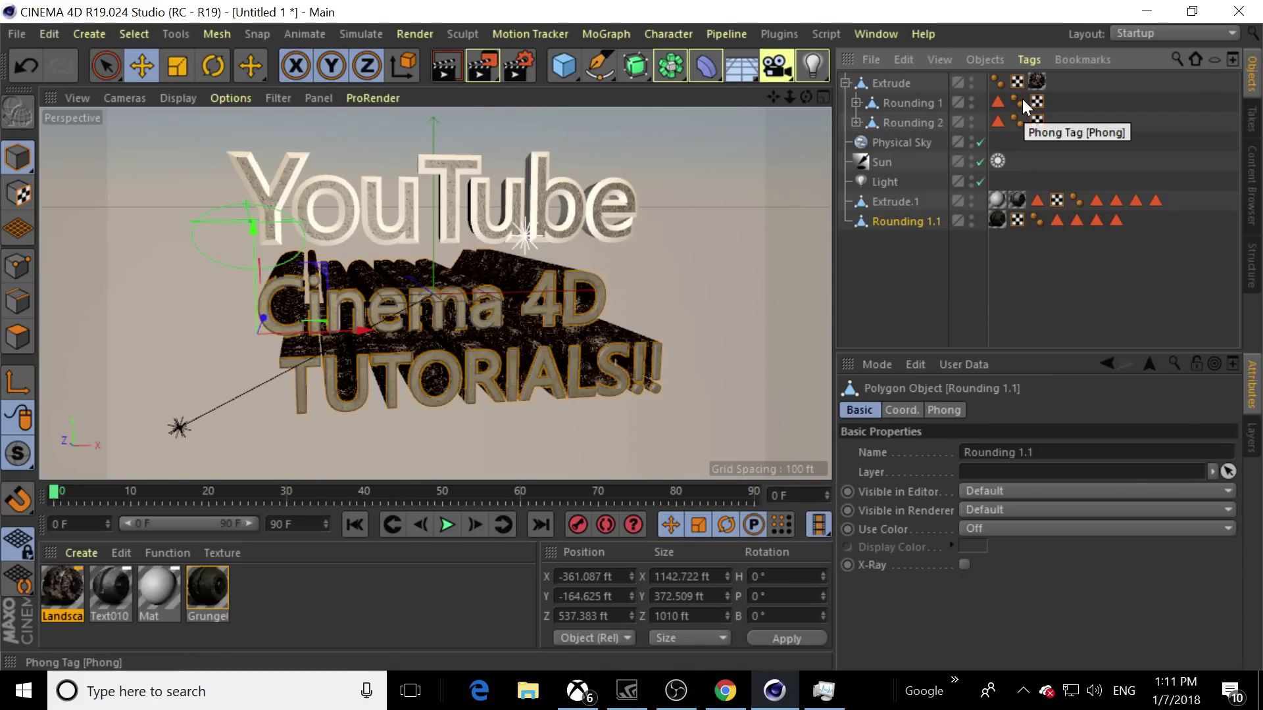
{"action": "left_click", "coordinate": [855, 122]}
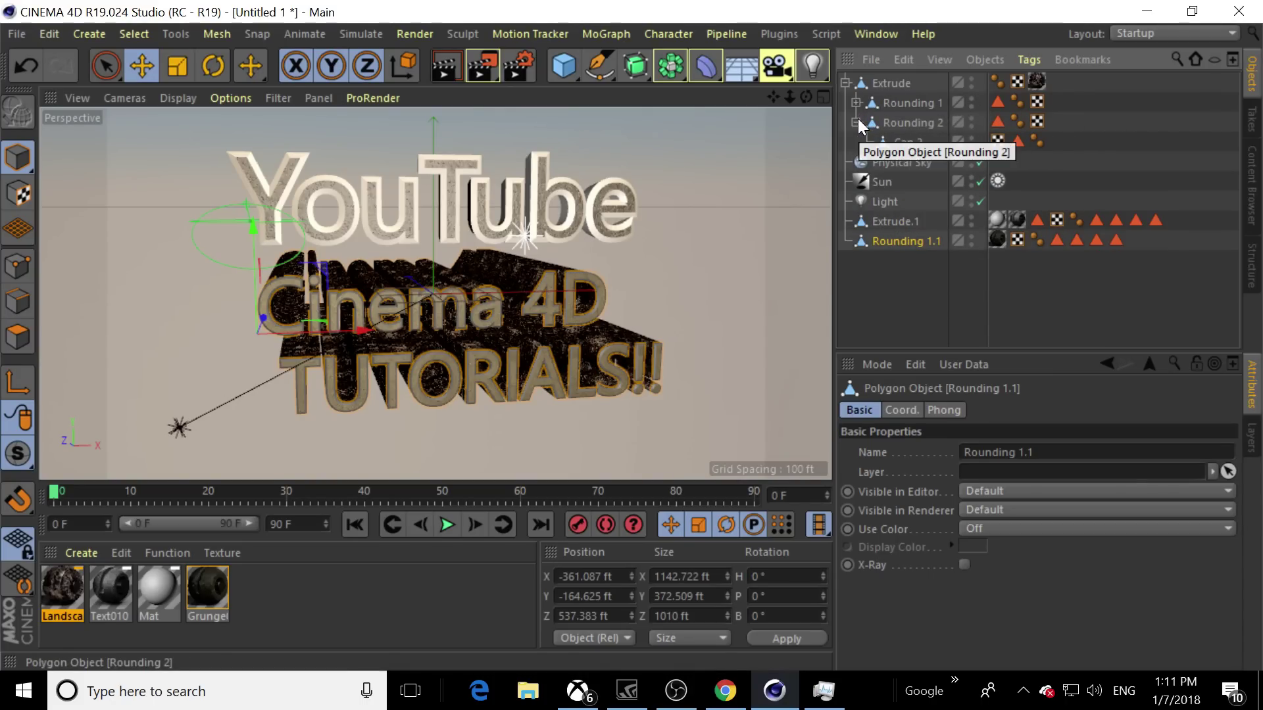
{"action": "left_click", "coordinate": [856, 103]}
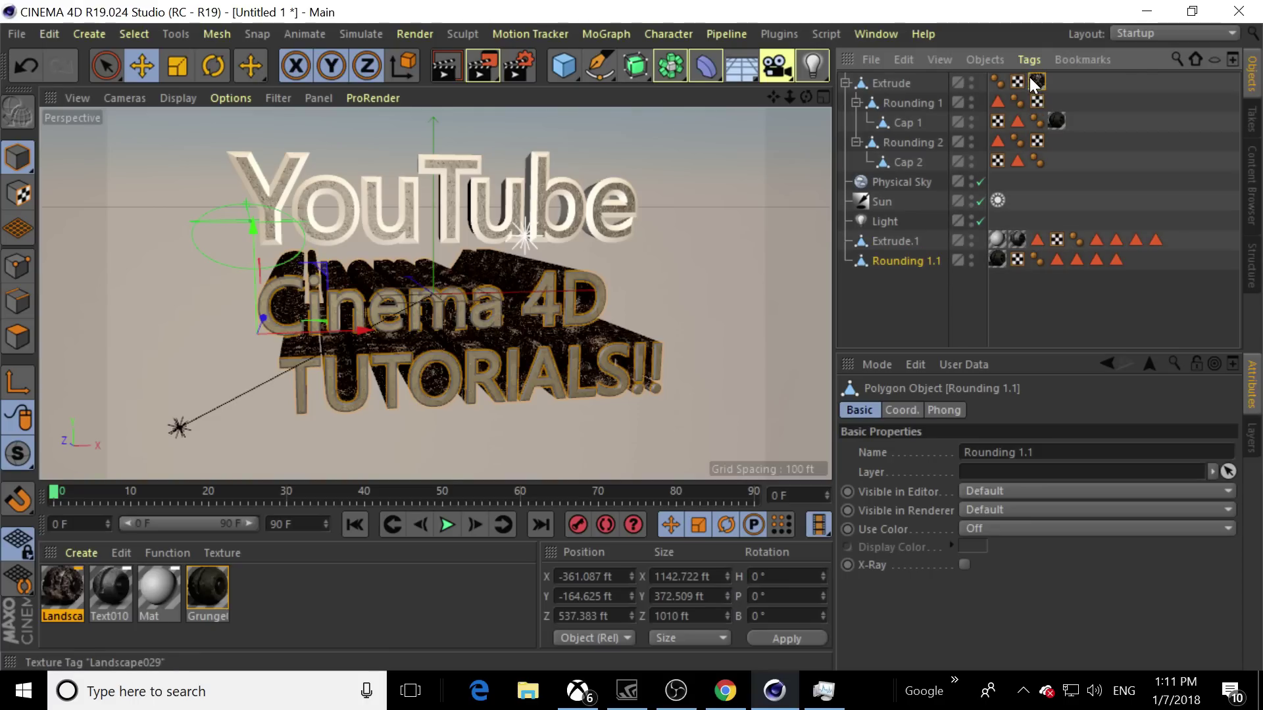
Try moving the Landscape029 texture tag from Extrude to Cap 2, and undo the move
{"action": "left_click_drag", "start_coordinate": [1031, 80], "coordinate": [909, 160]}
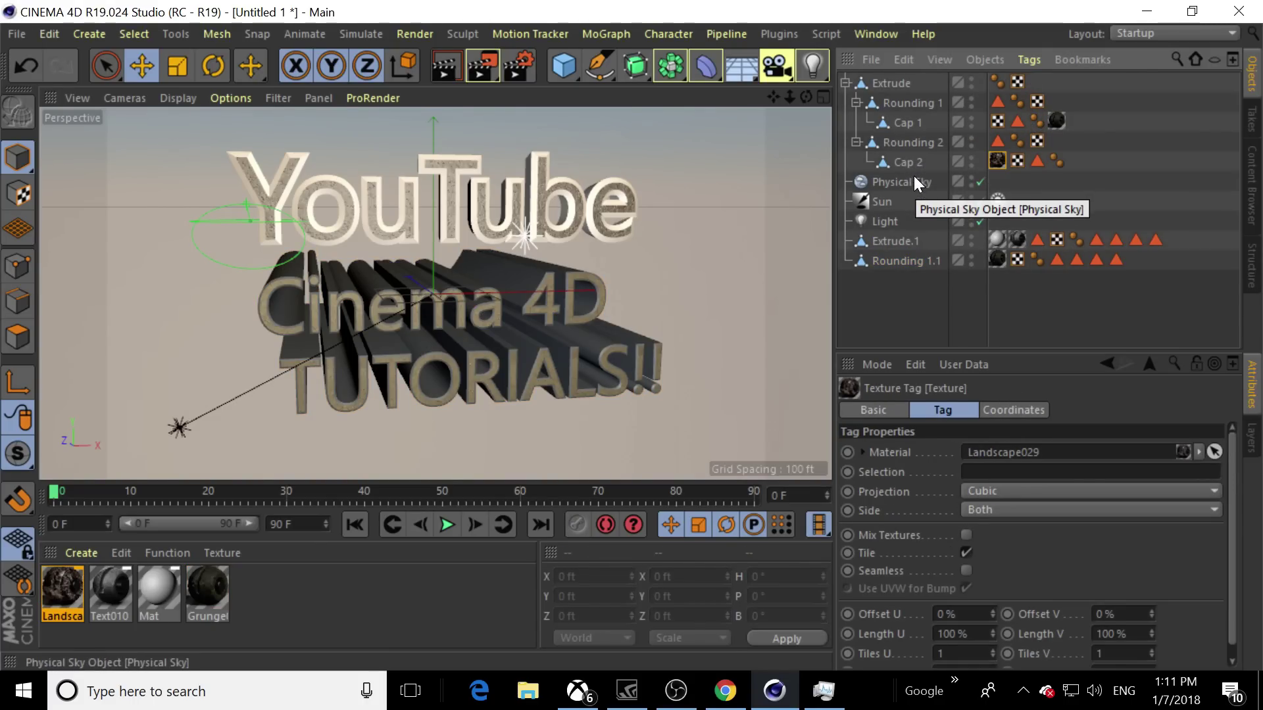
{"action": "key", "text": "ctrl+z"}
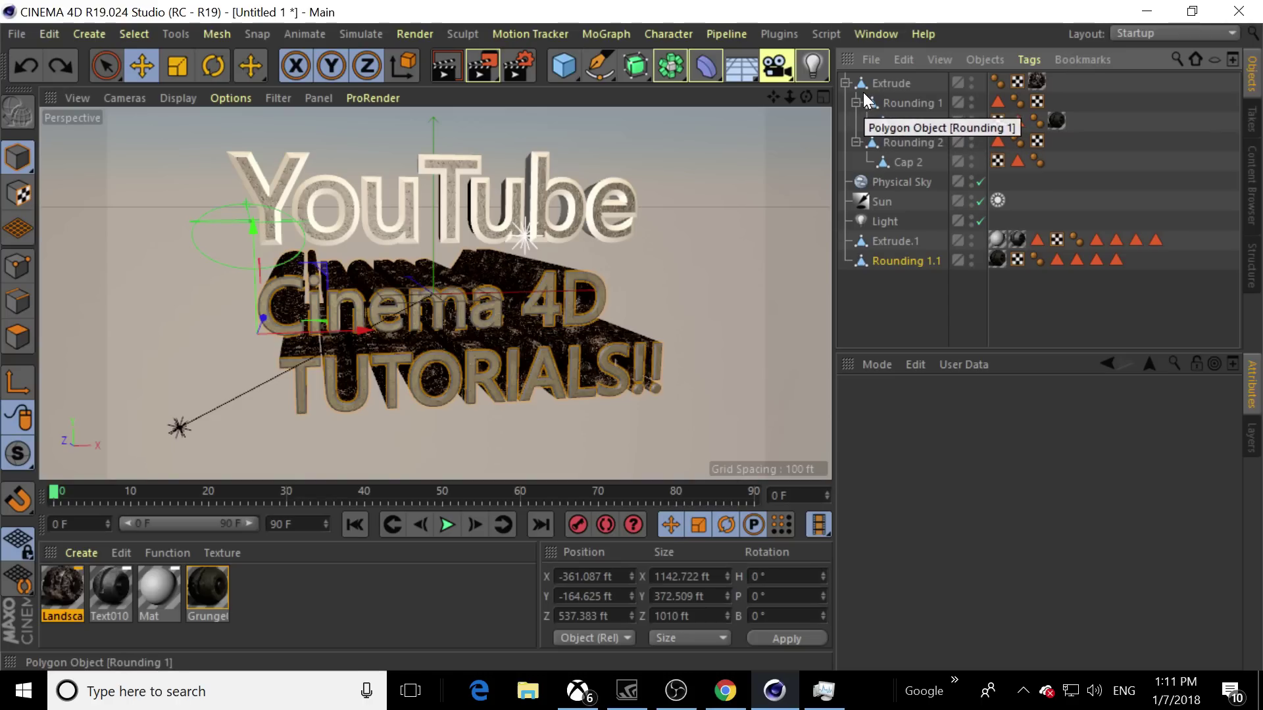
Connect Extrude, both of its roundings, both caps and Rounding 1.1 into one polygon object with Connect Objects
{"action": "left_click", "coordinate": [881, 88], "text": "ctrl"}
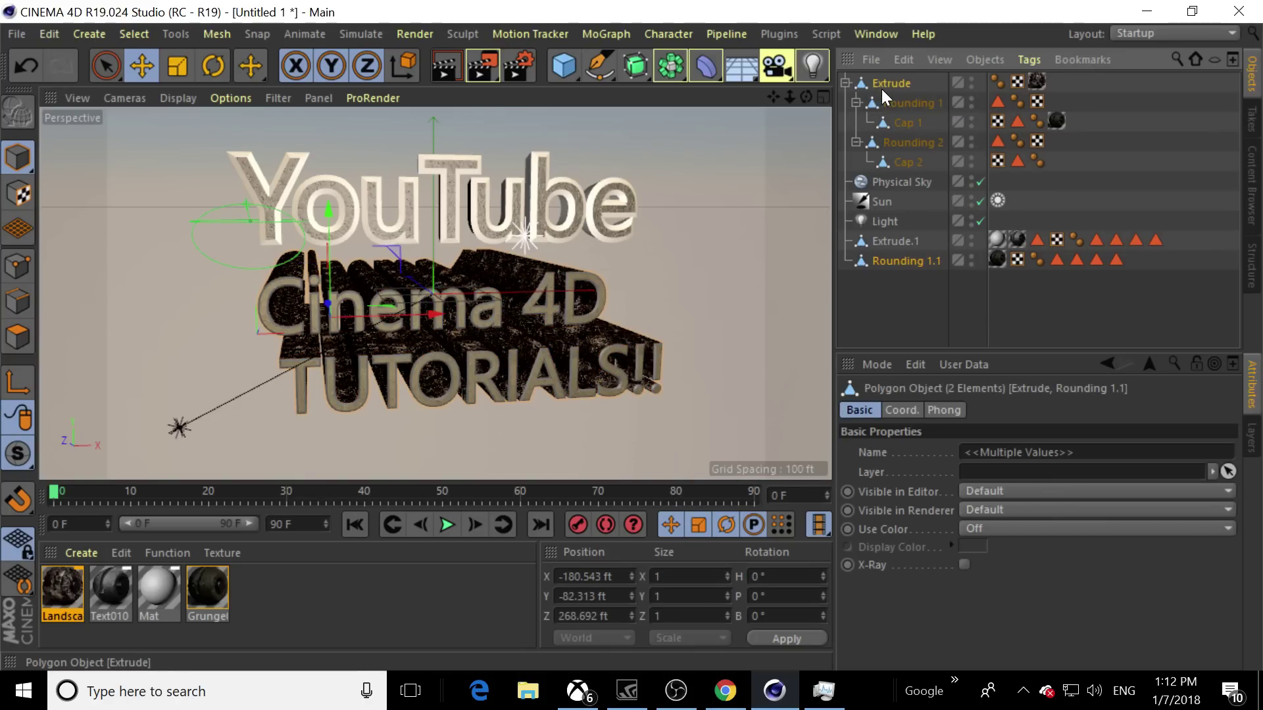
{"action": "left_click", "coordinate": [898, 137], "text": "ctrl"}
{"action": "left_click", "coordinate": [899, 125], "text": "ctrl"}
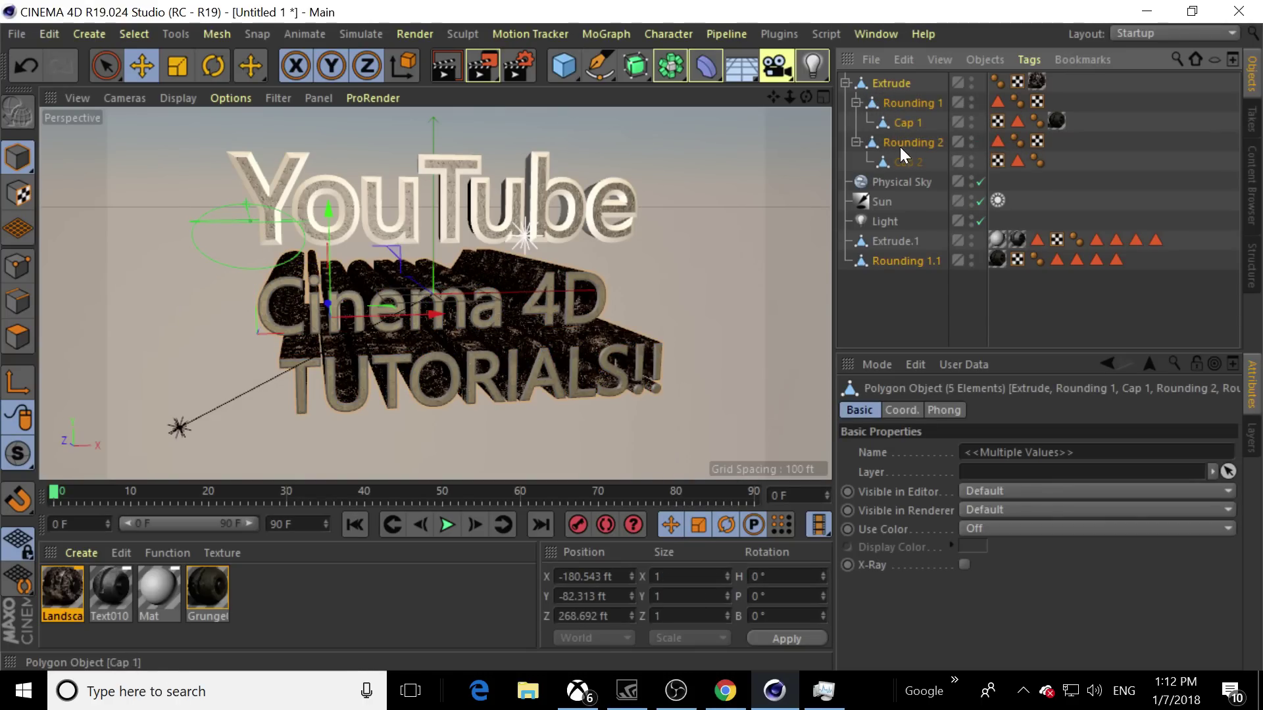
{"action": "left_click", "coordinate": [900, 160], "text": "ctrl"}
{"action": "right_click", "coordinate": [895, 145]}
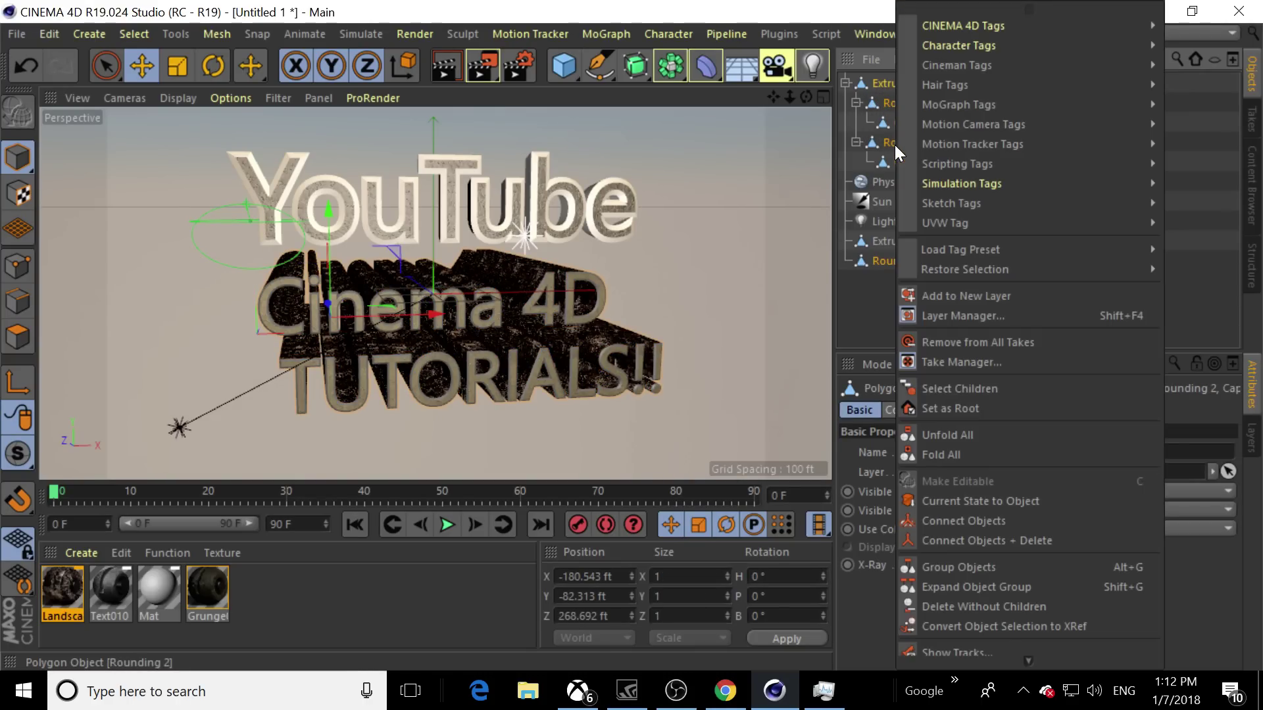
{"action": "left_click", "coordinate": [963, 520]}
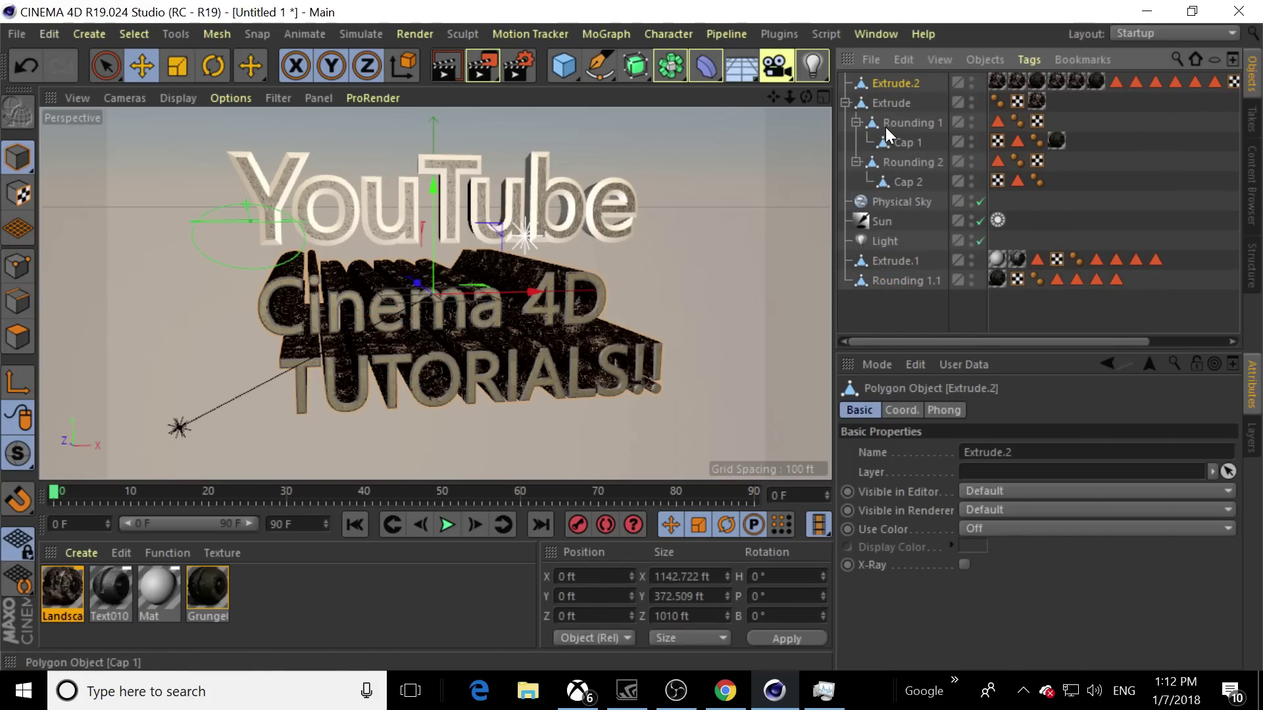
Delete the original Extrude hierarchy and move the connected Extrude.2 object below Rounding 1.1
{"action": "left_click", "coordinate": [865, 104]}
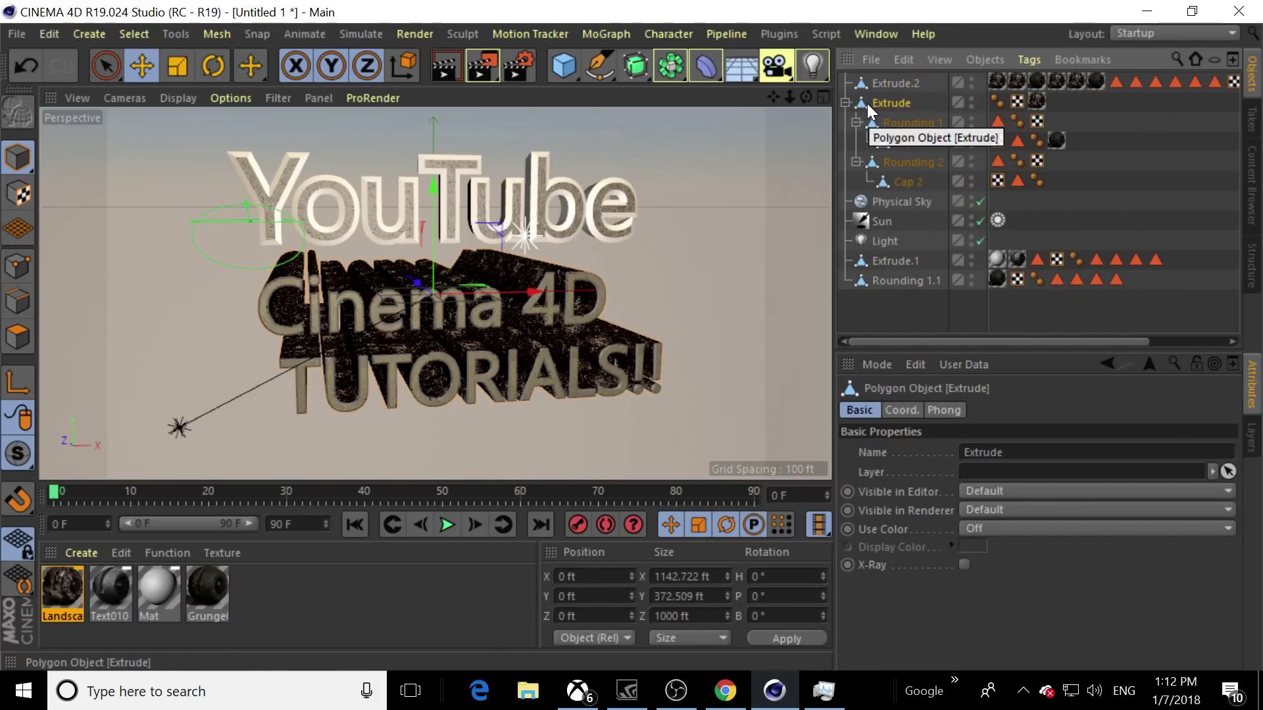
{"action": "key", "text": "Delete"}
{"action": "left_click", "coordinate": [874, 85]}
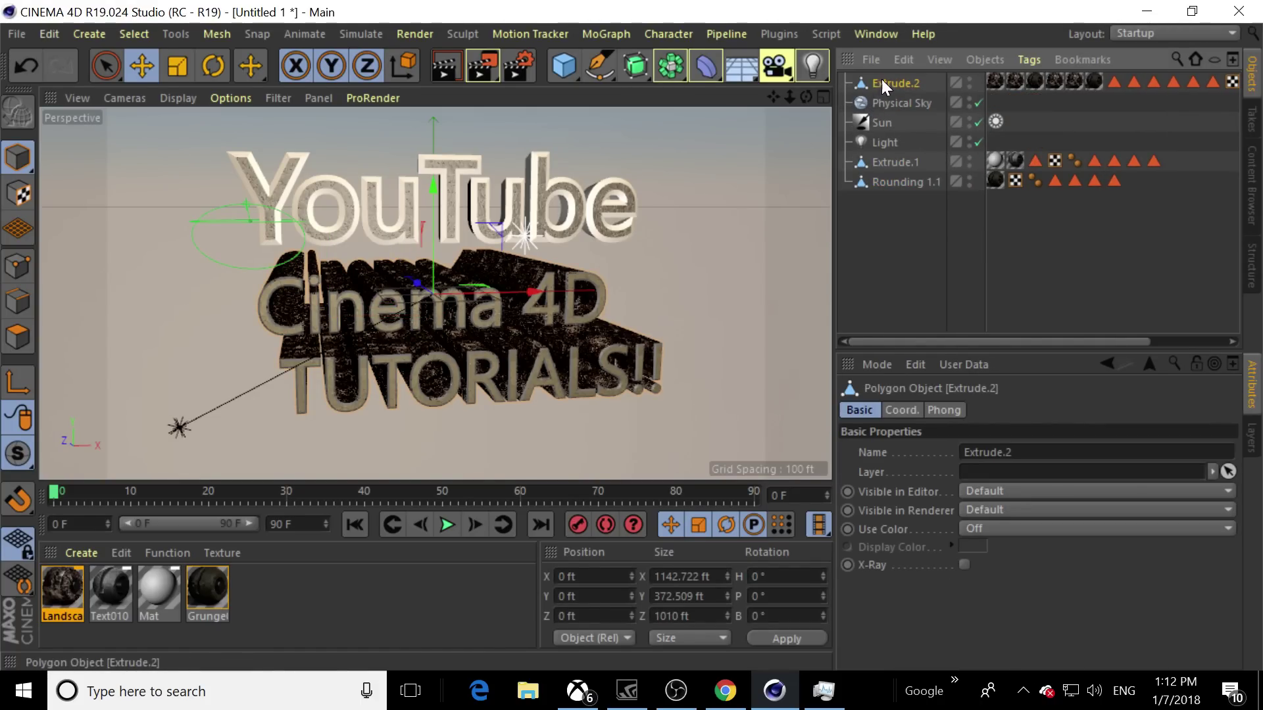
{"action": "left_click_drag", "start_coordinate": [881, 79], "coordinate": [887, 196]}
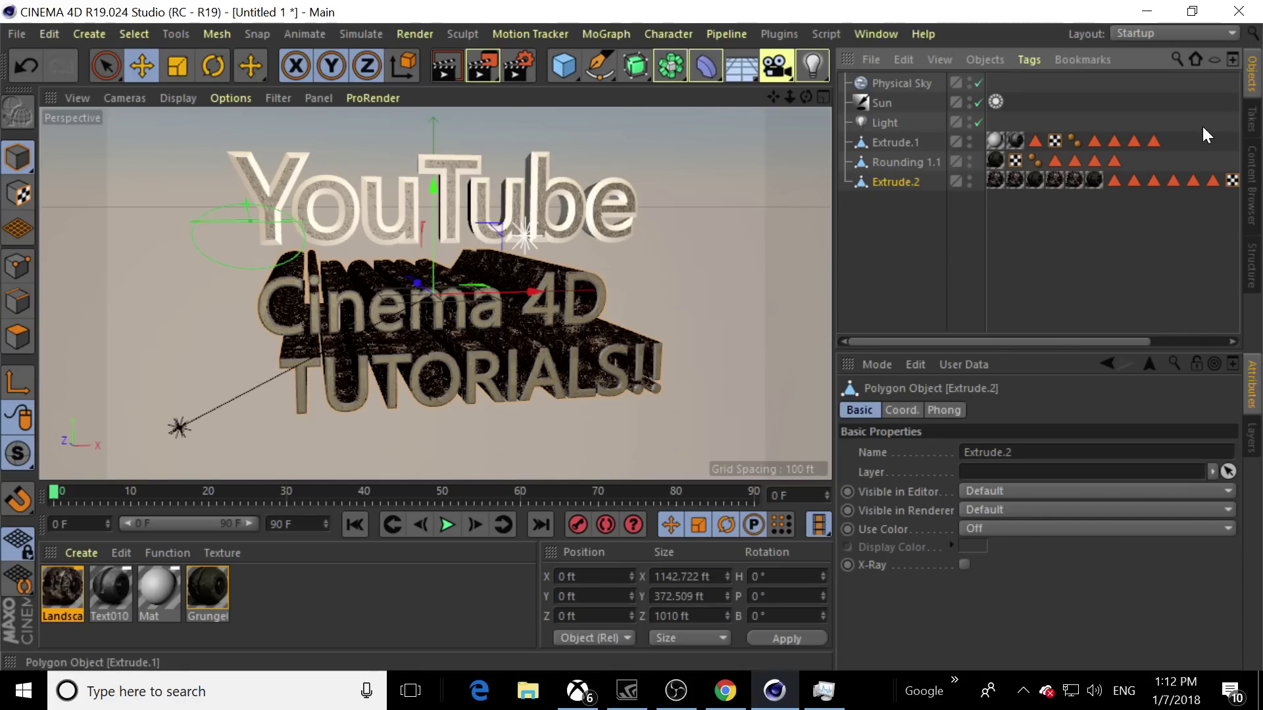
Set the Sun object's time to the current time
{"action": "left_click", "coordinate": [891, 101]}
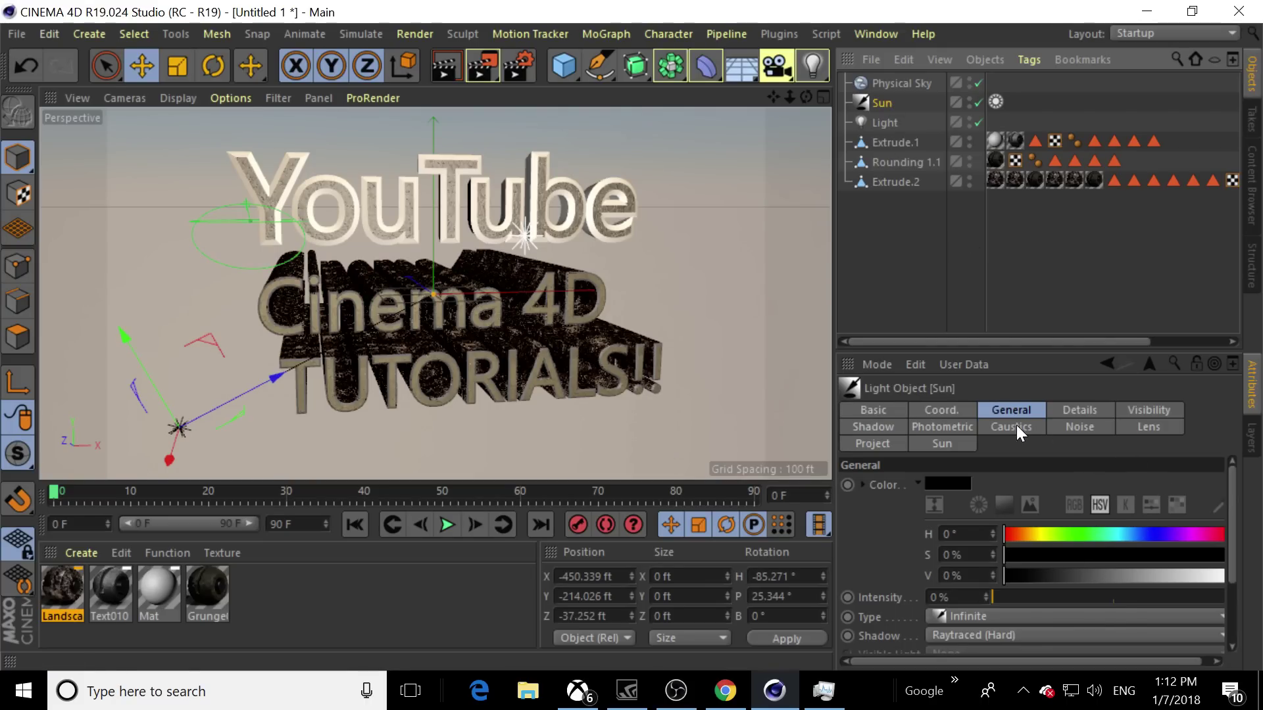
{"action": "left_click", "coordinate": [966, 442]}
{"action": "left_click", "coordinate": [1210, 522]}
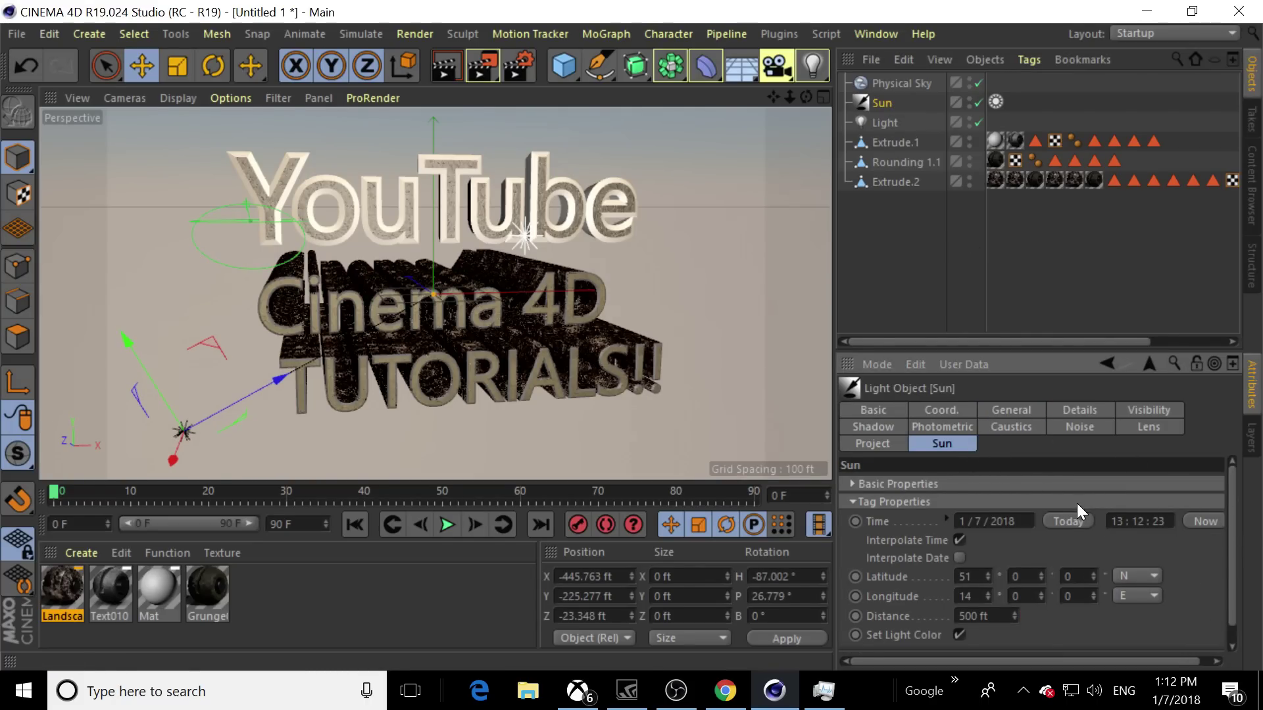
{"action": "left_click", "coordinate": [1078, 412]}
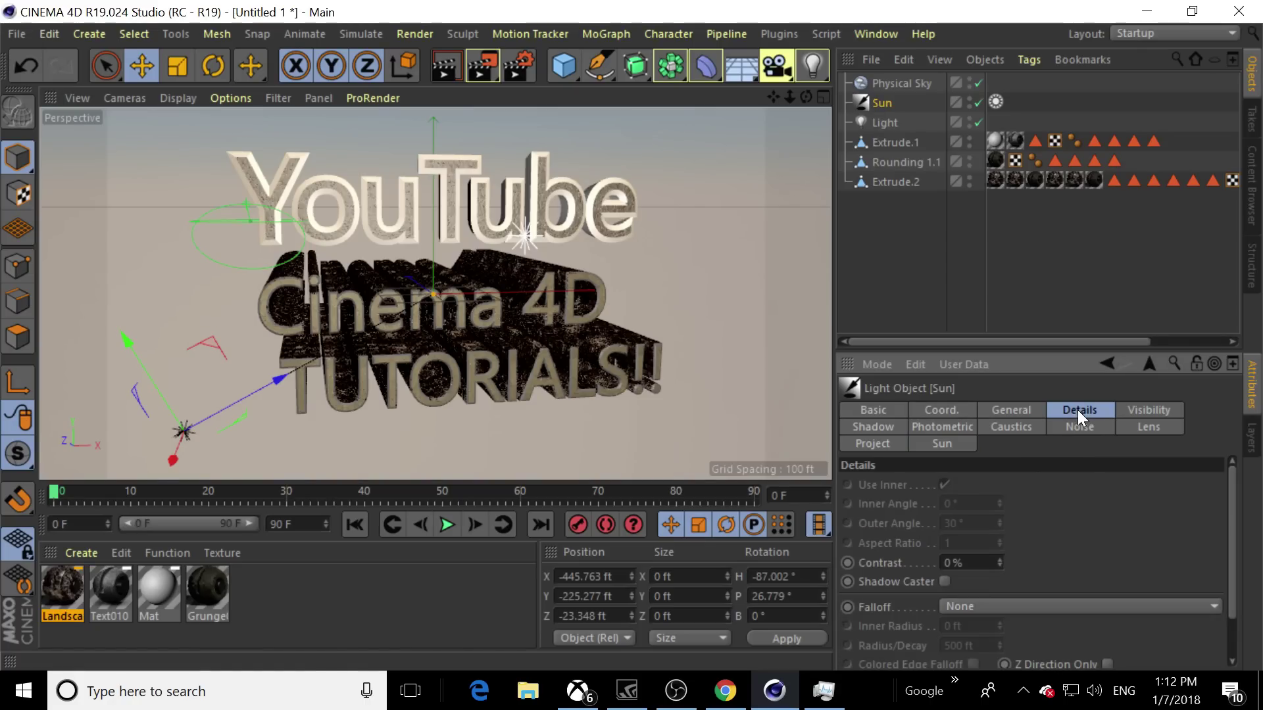
{"action": "left_click", "coordinate": [945, 582]}
{"action": "left_click", "coordinate": [993, 606]}
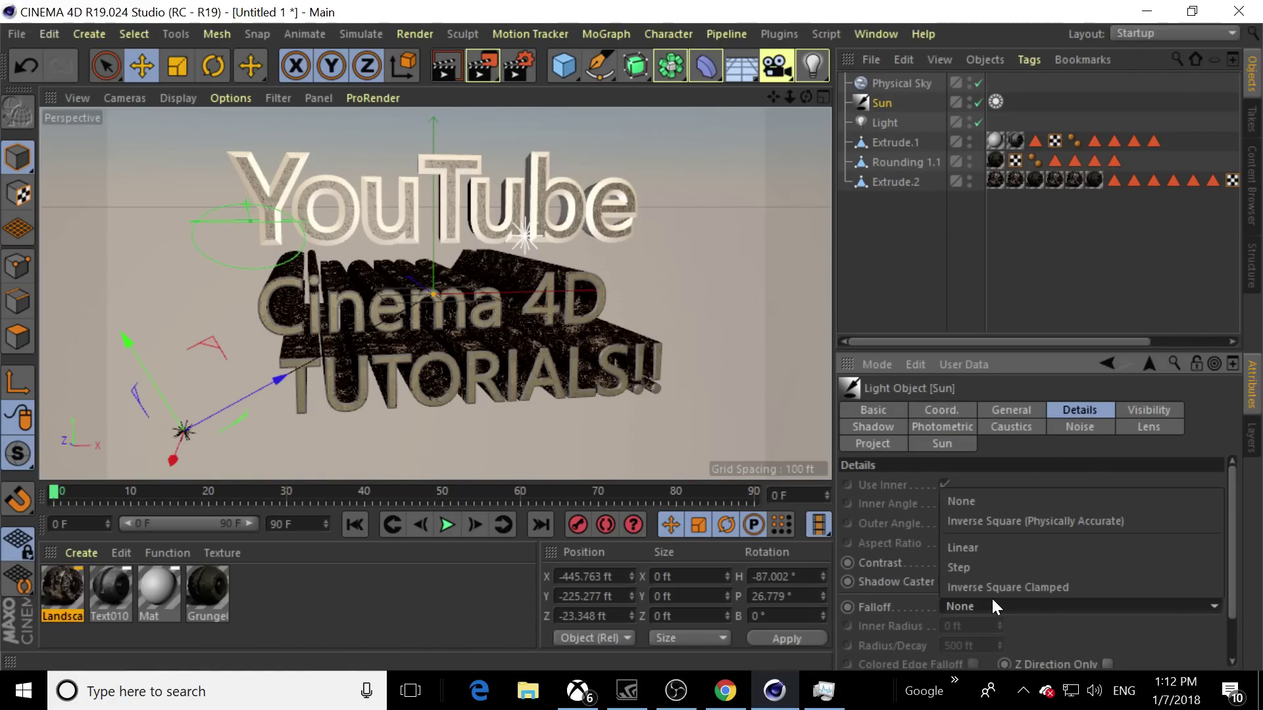
{"action": "left_click", "coordinate": [993, 601]}
Raise the Dust value in the Sun light's visibility settings to 32%
{"action": "left_click", "coordinate": [1140, 413]}
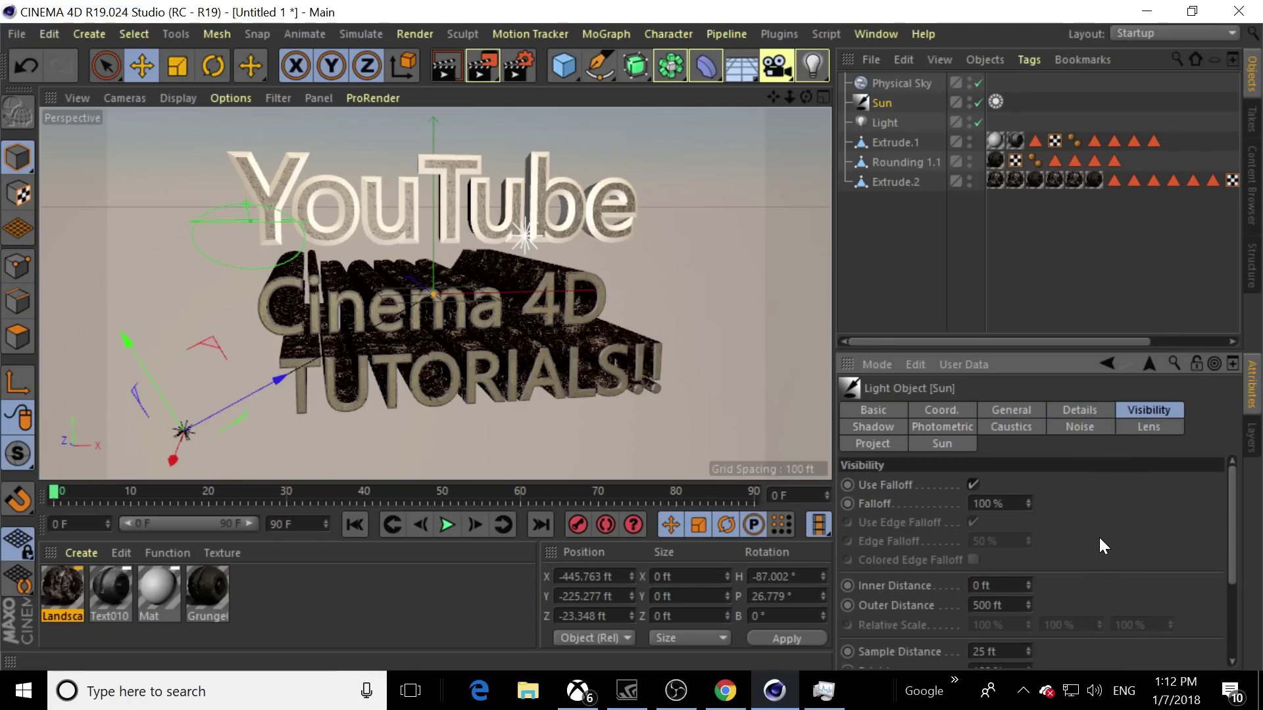
{"action": "left_click_drag", "start_coordinate": [1229, 566], "coordinate": [1222, 630]}
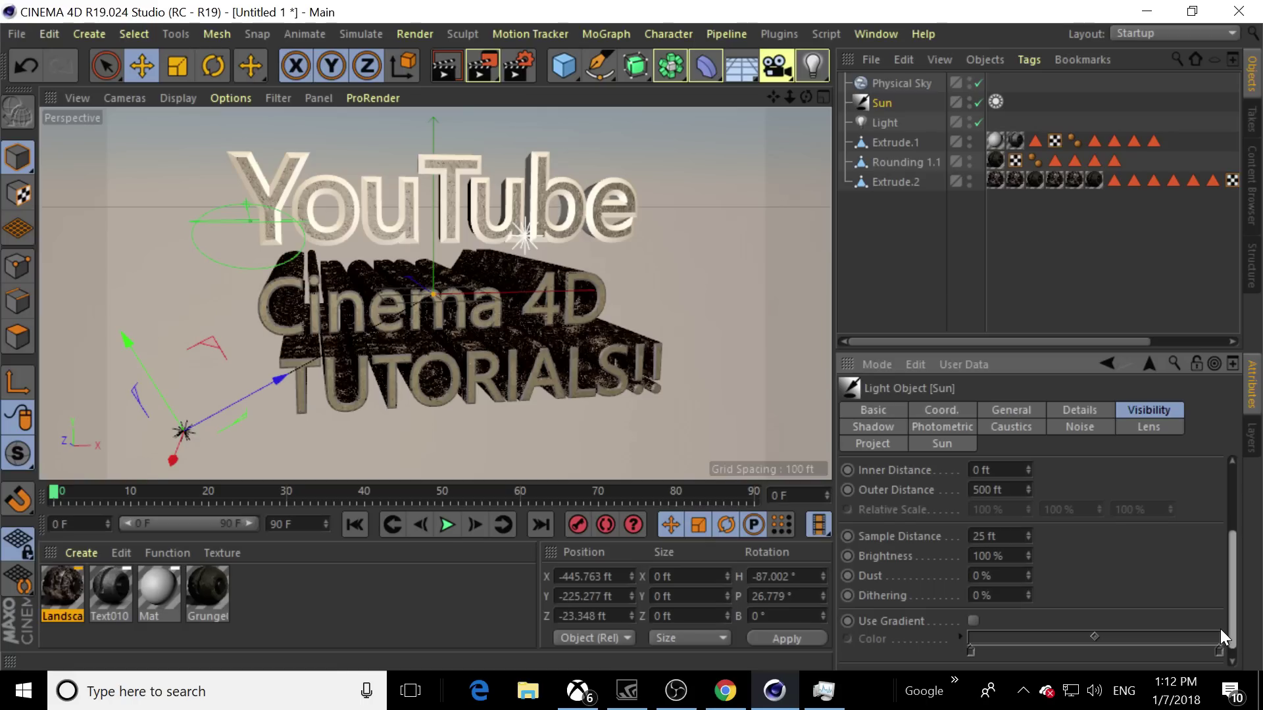
{"action": "left_click_drag", "start_coordinate": [1029, 575], "coordinate": [1049, 575]}
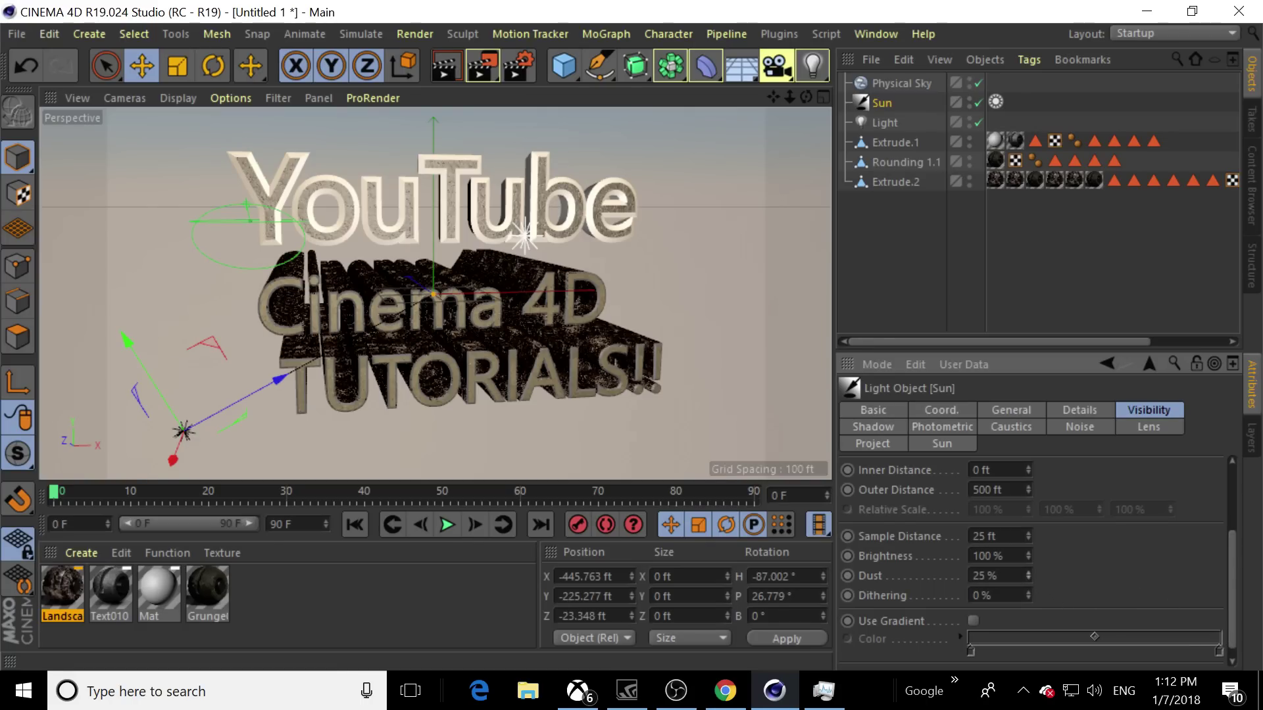
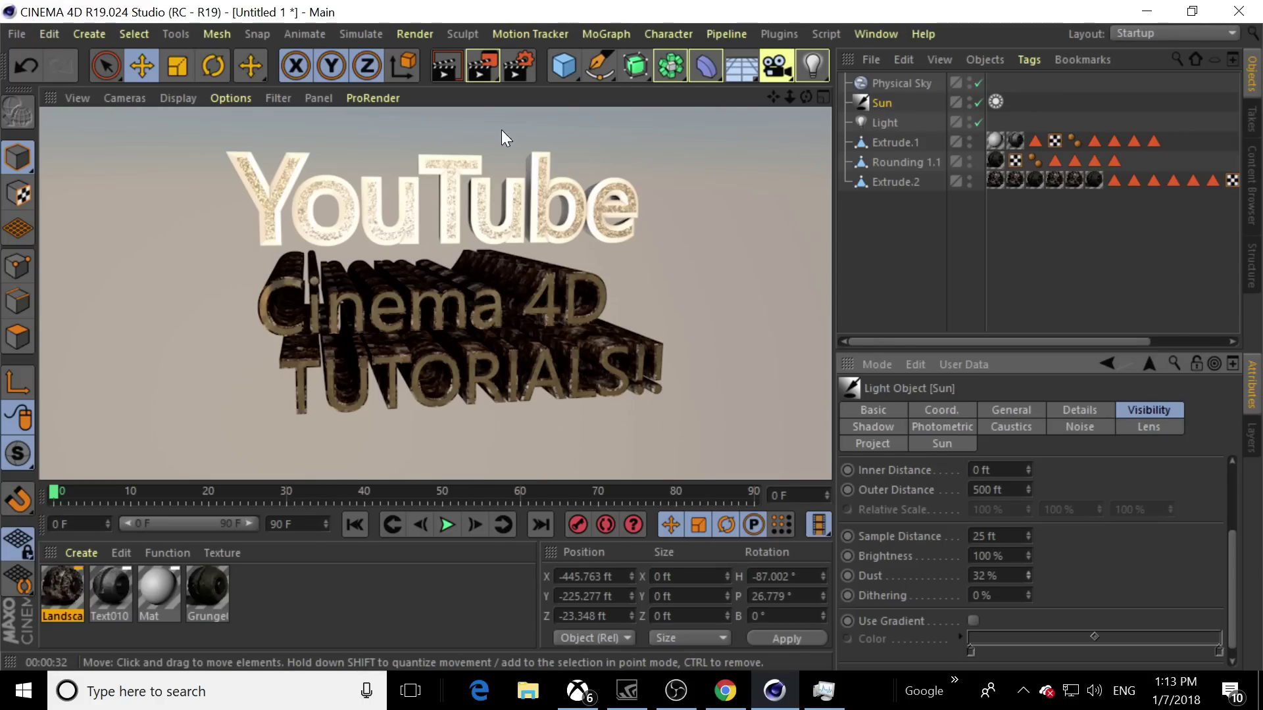
Set the render's save file to youtubetn on the Desktop in the render settings
{"action": "left_click", "coordinate": [515, 68]}
{"action": "left_click", "coordinate": [122, 104]}
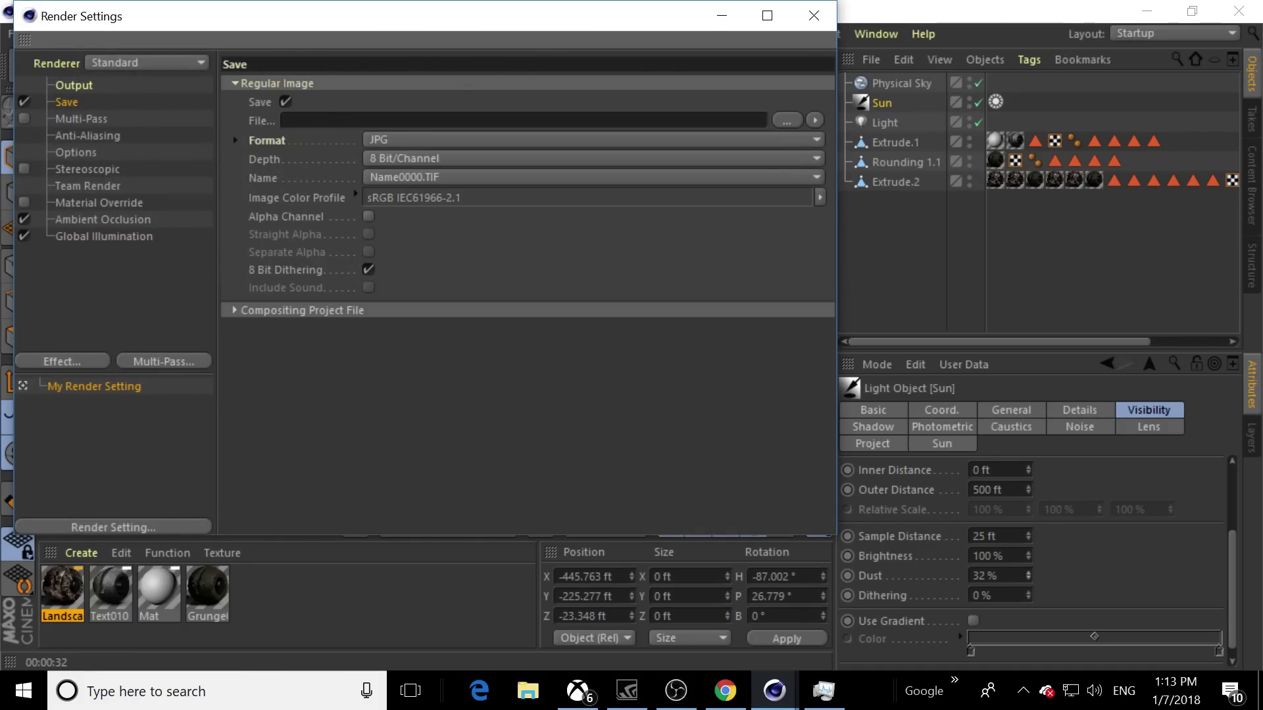
{"action": "left_click", "coordinate": [787, 121]}
{"action": "left_click", "coordinate": [70, 194]}
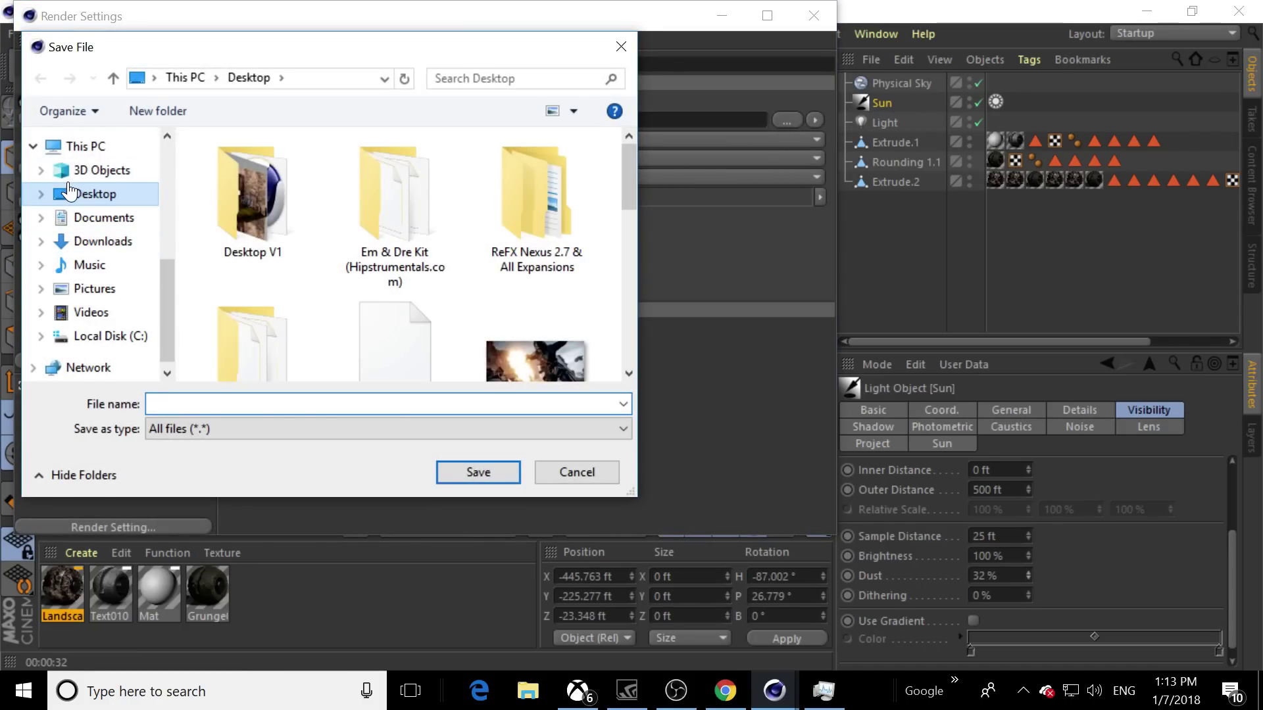
{"action": "left_click", "coordinate": [188, 410]}
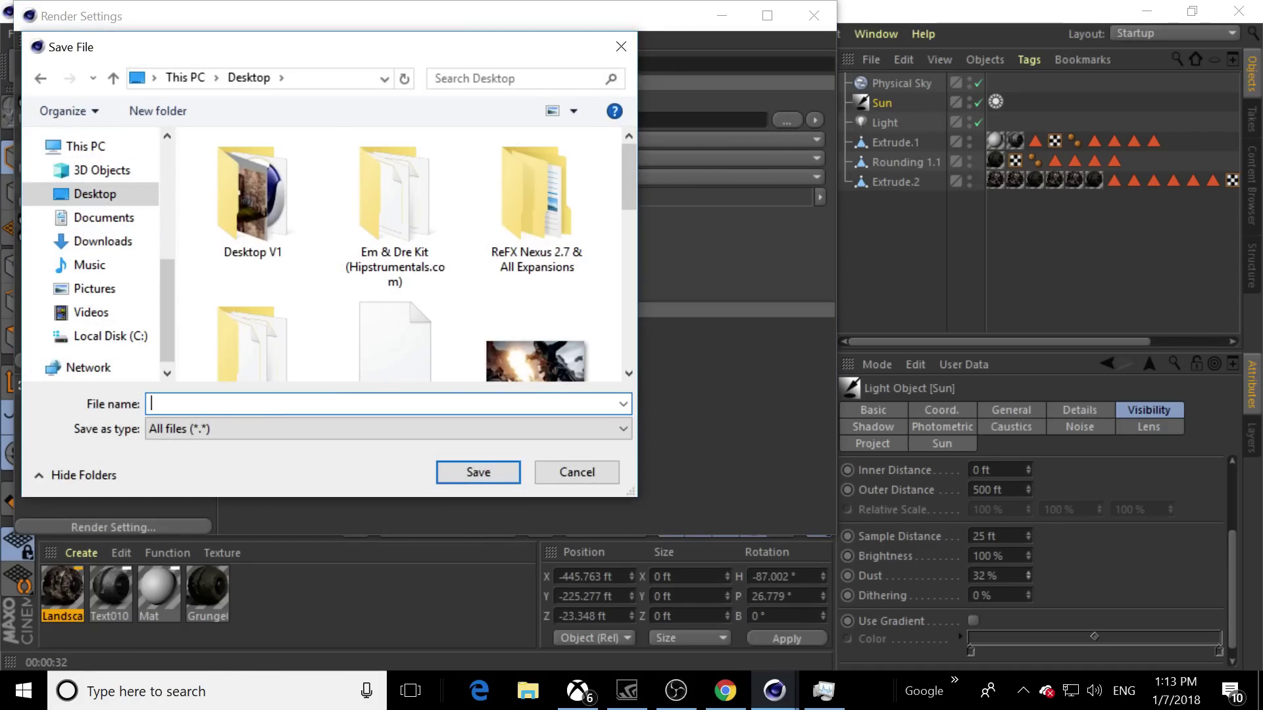
{"action": "type", "text": "youtubetn"}
{"action": "key", "text": "Return"}
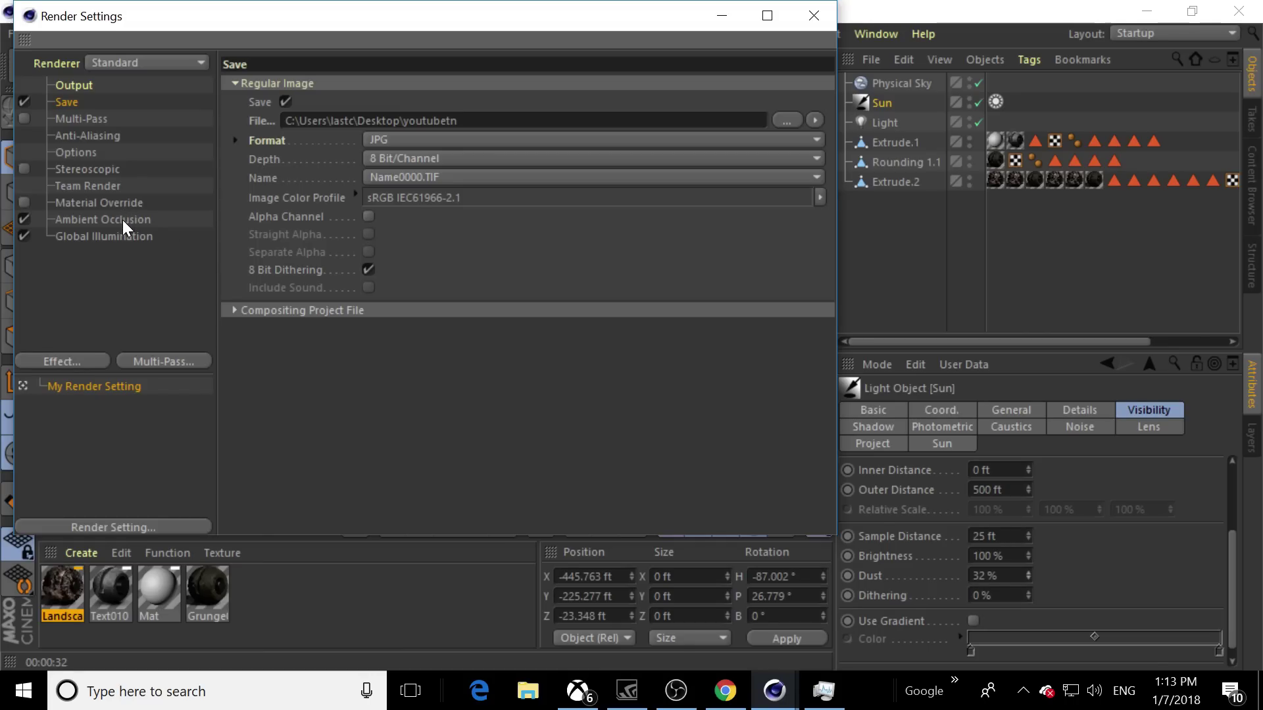
{"action": "left_click", "coordinate": [233, 309]}
{"action": "left_click", "coordinate": [232, 308]}
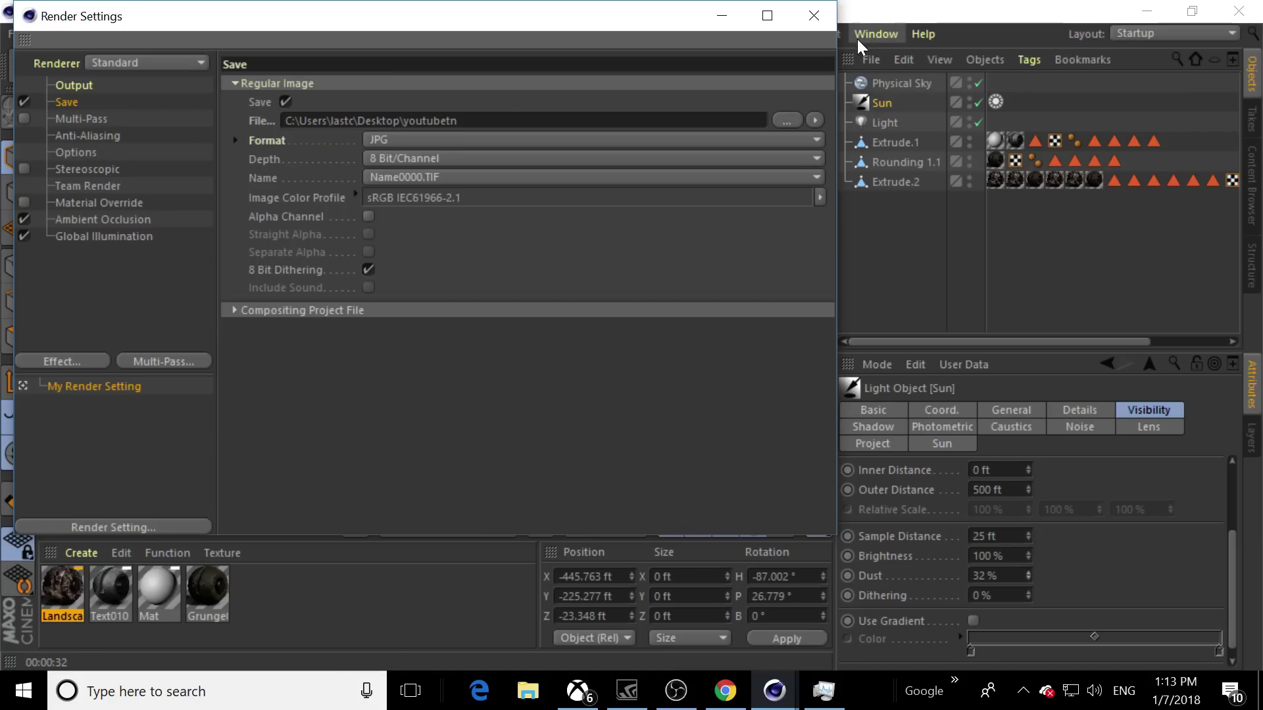
{"action": "left_click", "coordinate": [202, 66]}
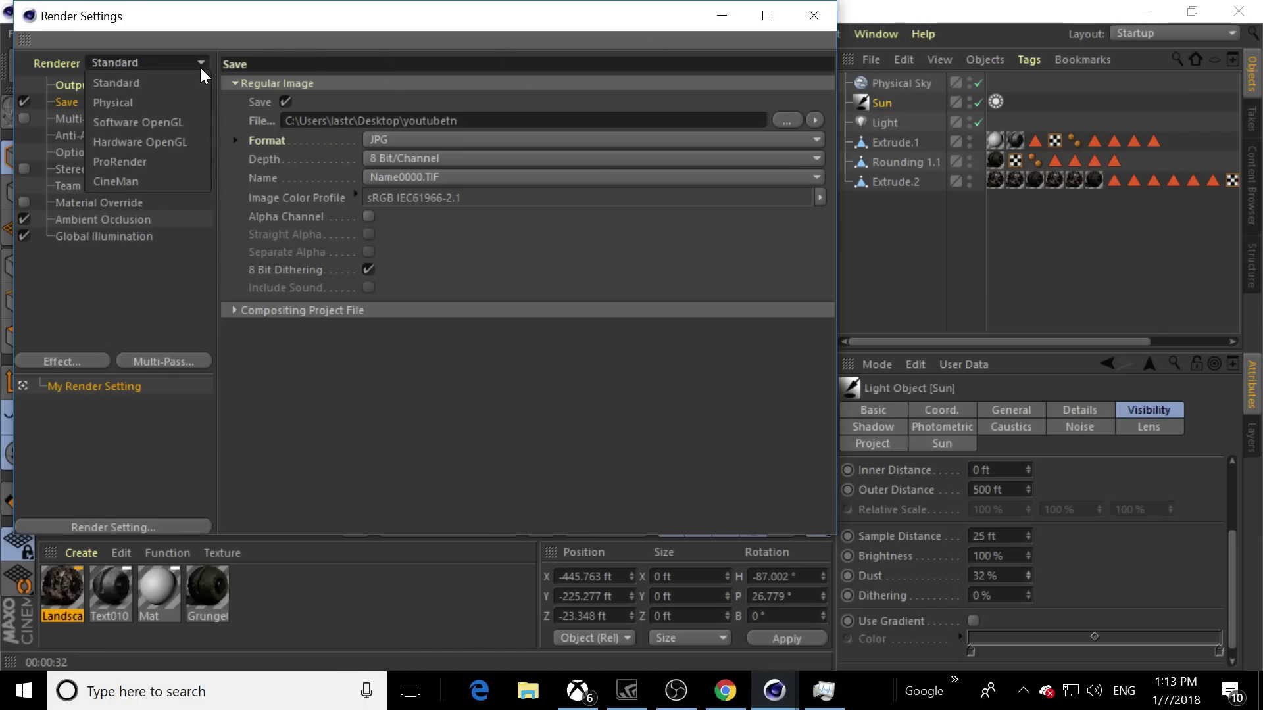
{"action": "left_click", "coordinate": [199, 65]}
Close the render settings and render the project to the Picture Viewer
{"action": "left_click", "coordinate": [813, 23]}
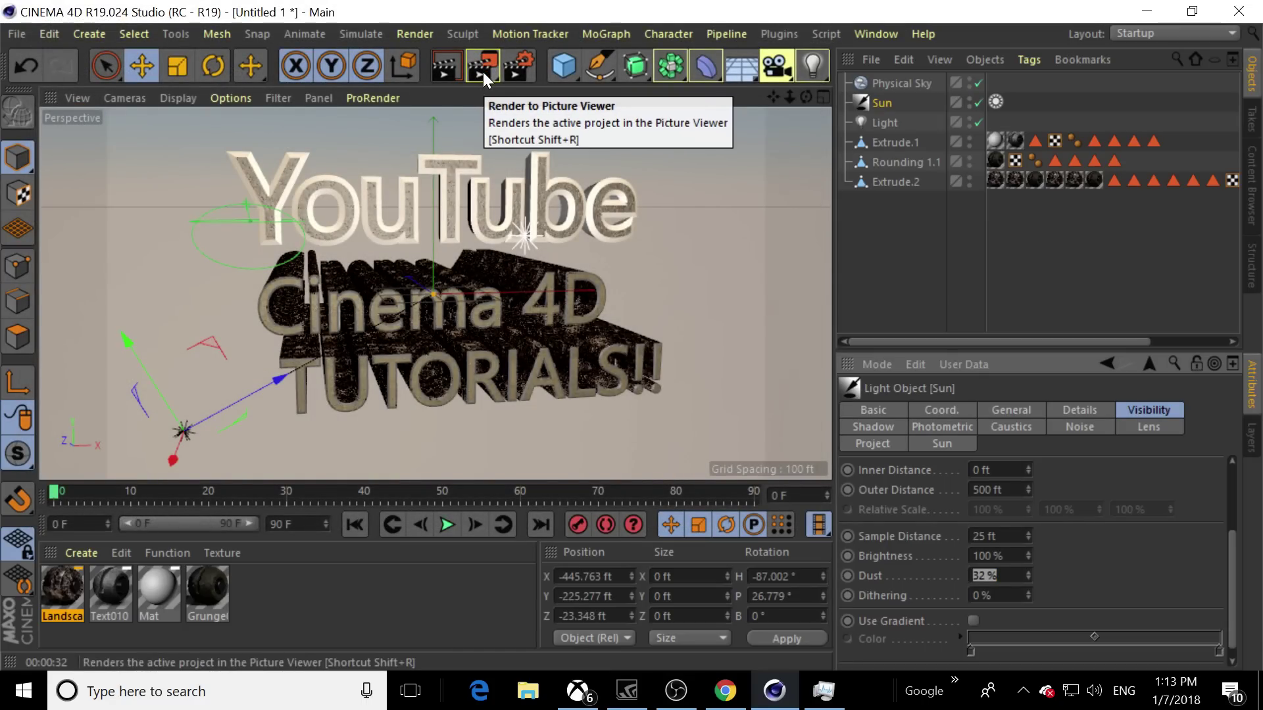
{"action": "left_click", "coordinate": [482, 72]}
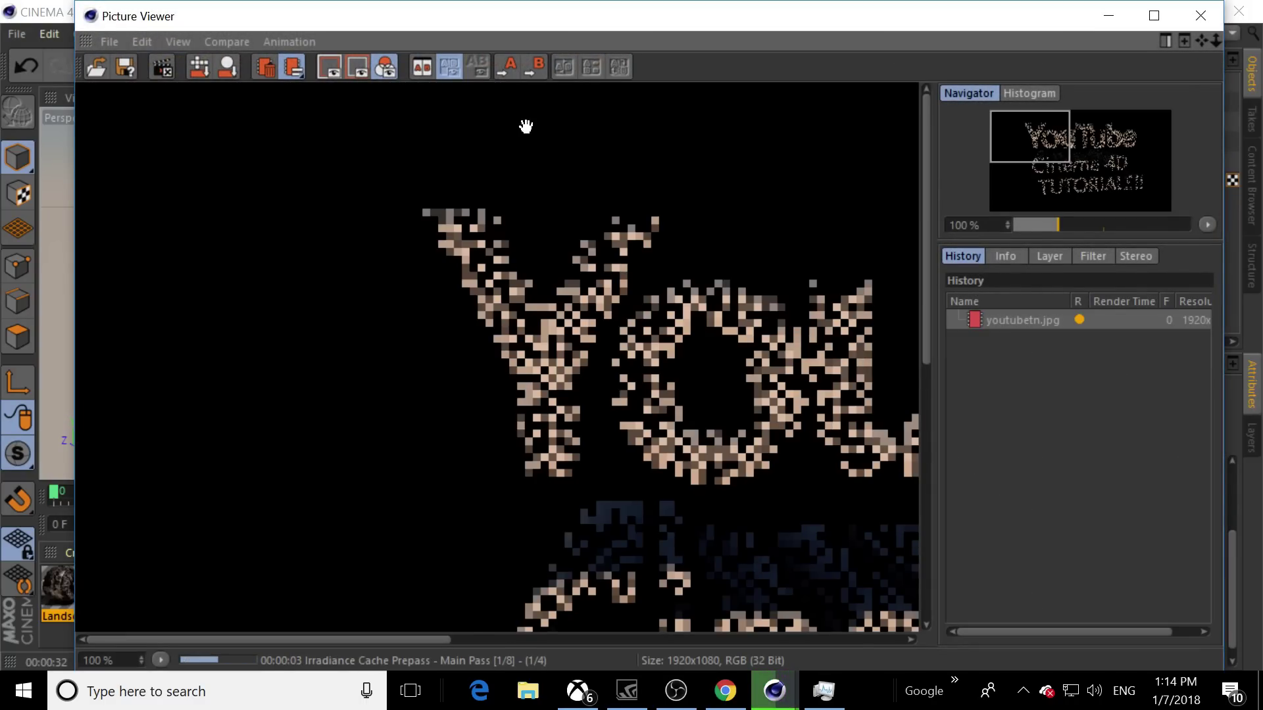
Switch to Chrome and view the live control page of the Cinema 4D tutorials event in YouTube's live streaming section
{"action": "left_click", "coordinate": [723, 698]}
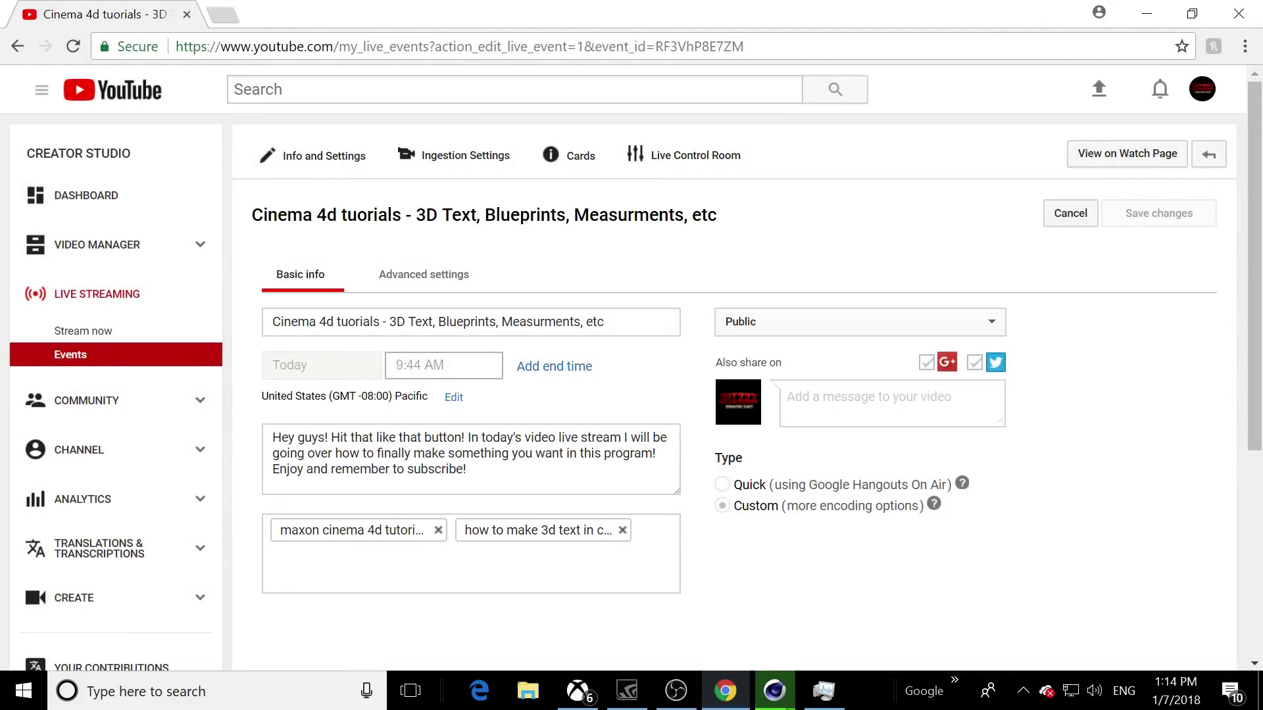
{"action": "left_click", "coordinate": [106, 293]}
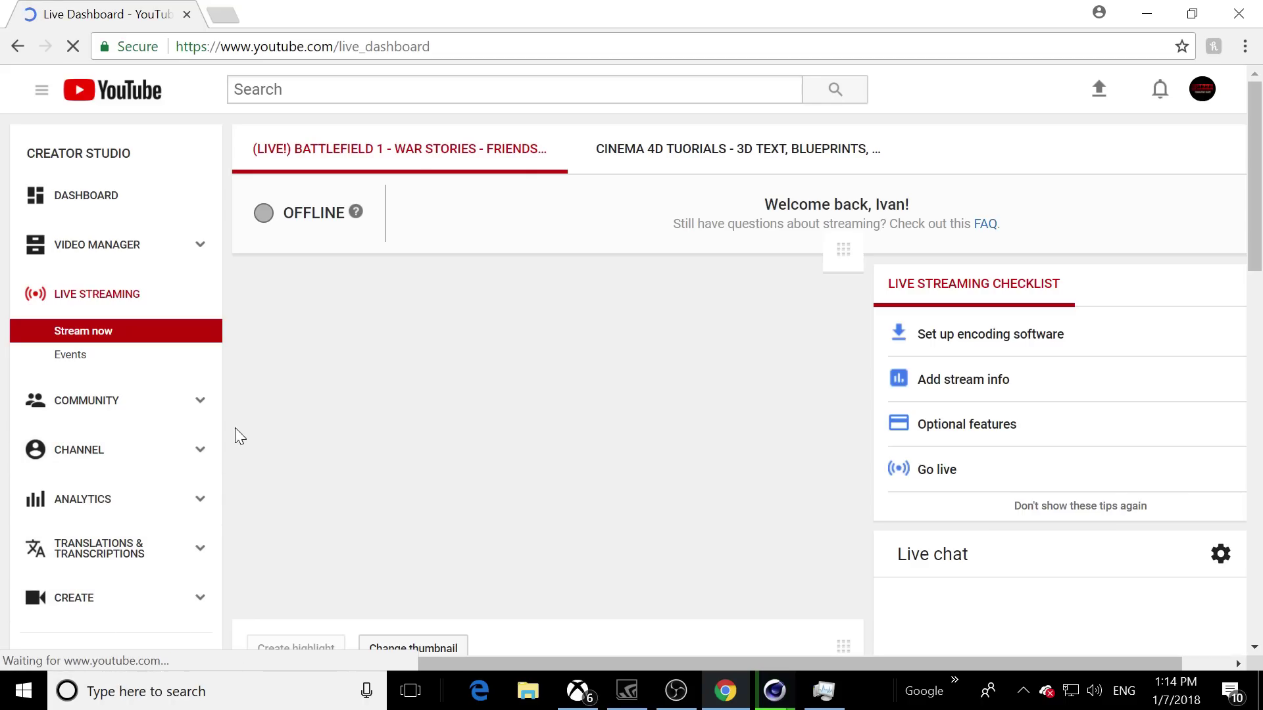
{"action": "left_click", "coordinate": [677, 154]}
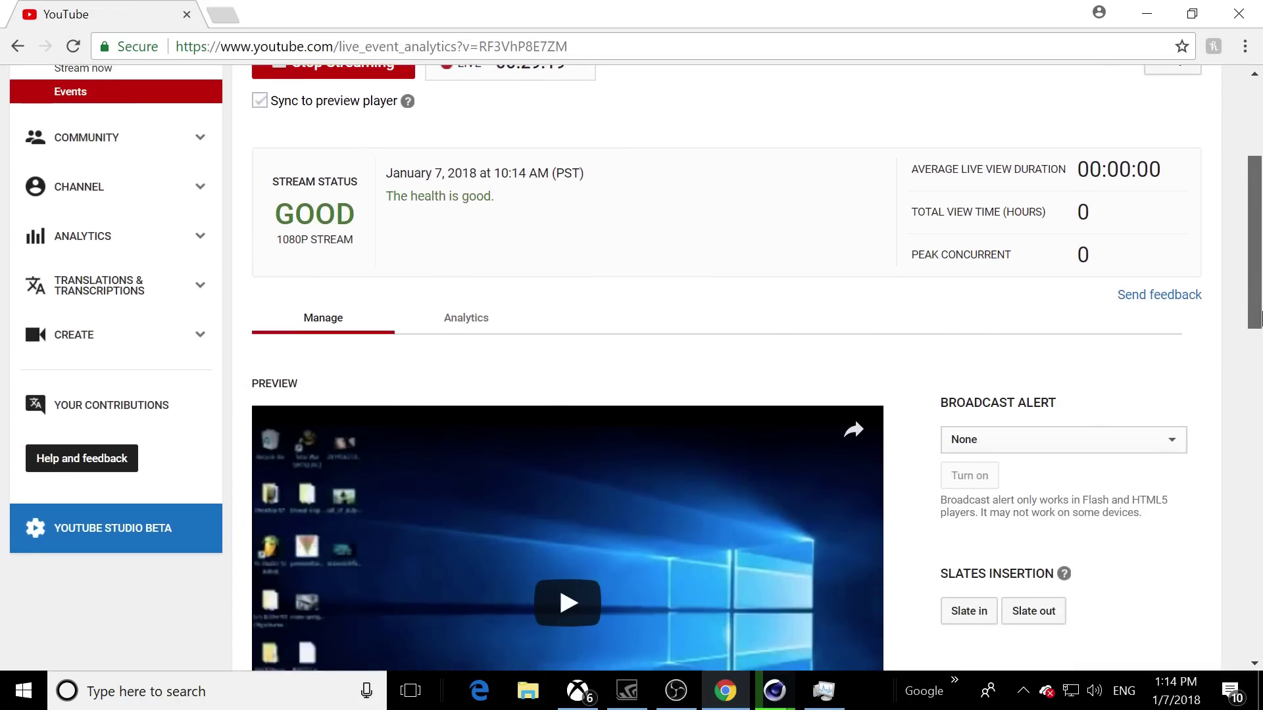
{"action": "mouse_move", "coordinate": [1256, 250]}
{"action": "left_mouse_down"}
{"action": "mouse_move", "coordinate": [1261, 652]}
{"action": "mouse_move", "coordinate": [1258, 248]}
{"action": "left_mouse_up"}
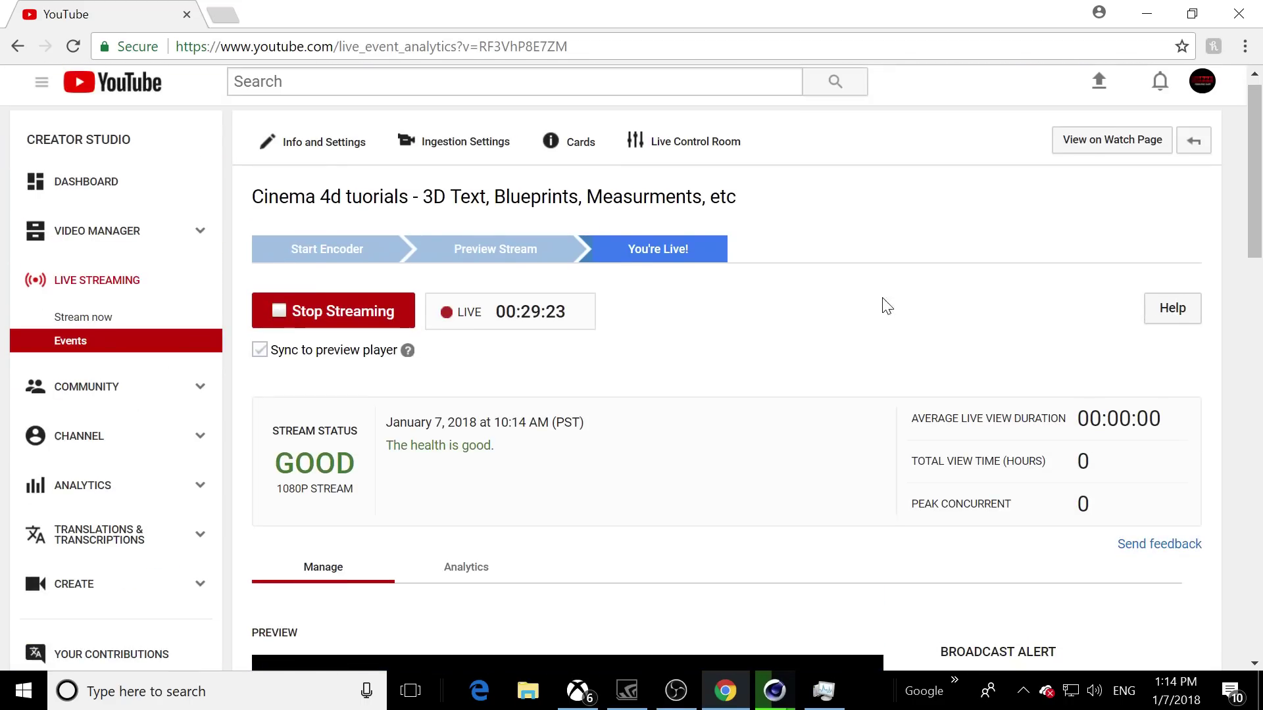
Open the live event's Info and Settings and enlarge the description box to show its full text
{"action": "left_click", "coordinate": [305, 146]}
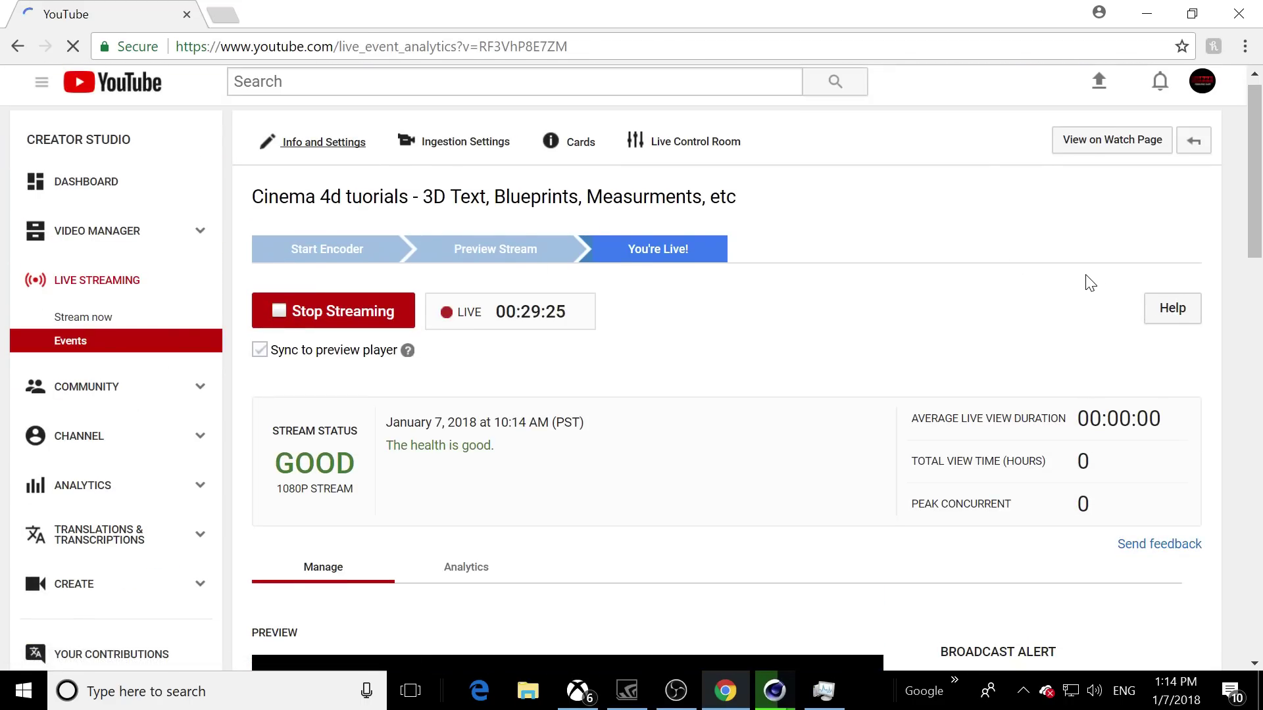
{"action": "mouse_move", "coordinate": [1262, 195]}
{"action": "left_mouse_down"}
{"action": "mouse_move", "coordinate": [1256, 442]}
{"action": "mouse_move", "coordinate": [1261, 191]}
{"action": "left_mouse_up"}
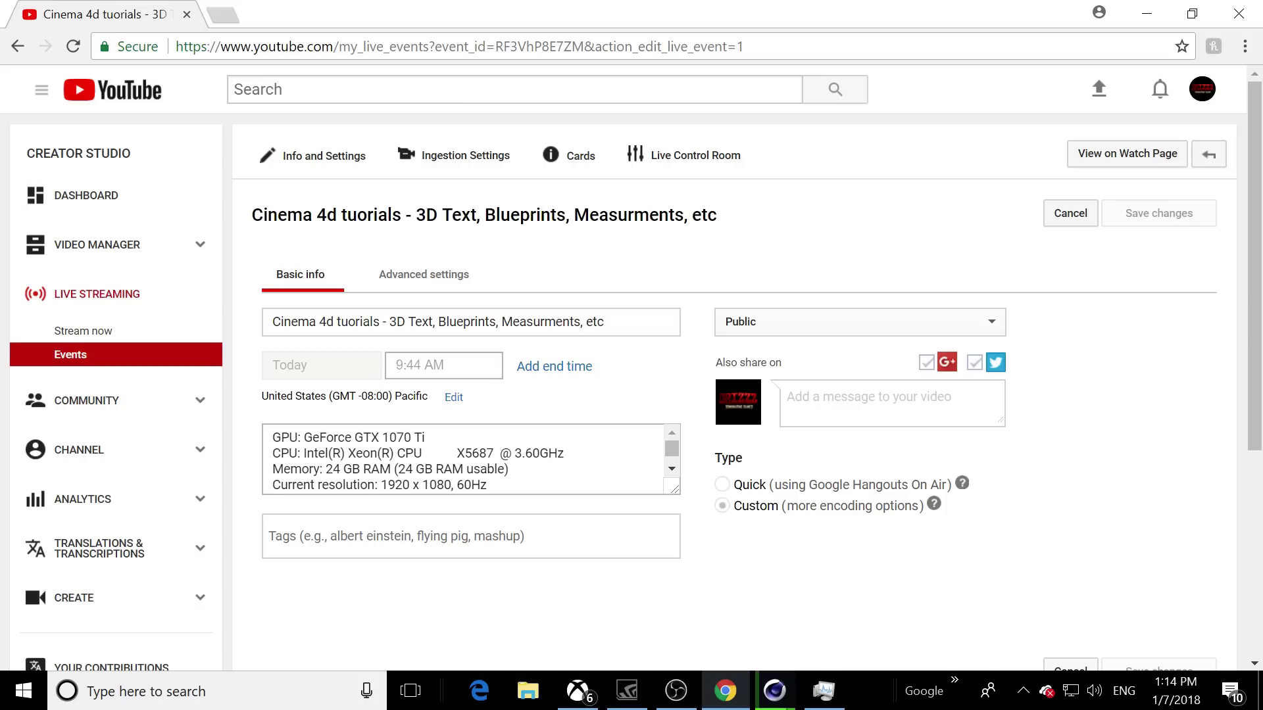
{"action": "left_click_drag", "start_coordinate": [674, 492], "coordinate": [677, 619]}
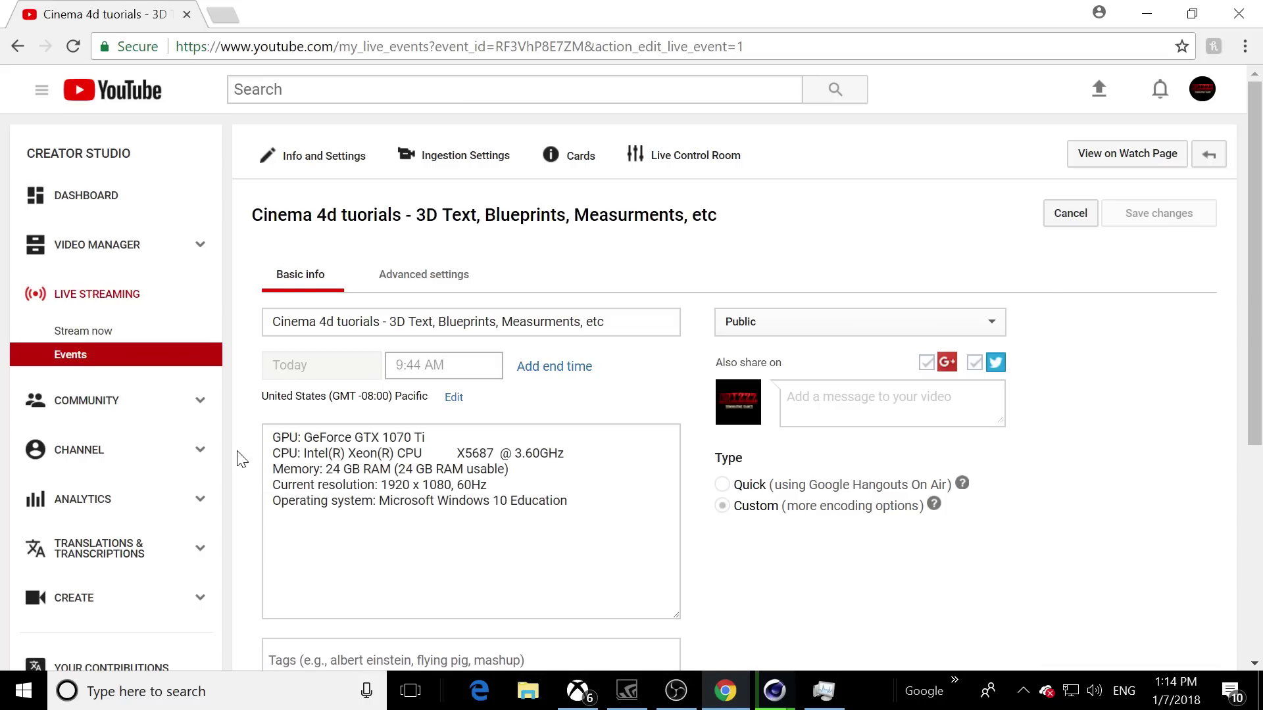
Replace the event description with "I will be going over a lot of cimema 4d tutorial of course I cant cover em all in a day"
{"action": "left_click", "coordinate": [265, 438]}
{"action": "key", "text": "ctrl+a"}
{"action": "scroll", "coordinate": [834, 643], "scroll_direction": "down", "scroll_amount": 2}
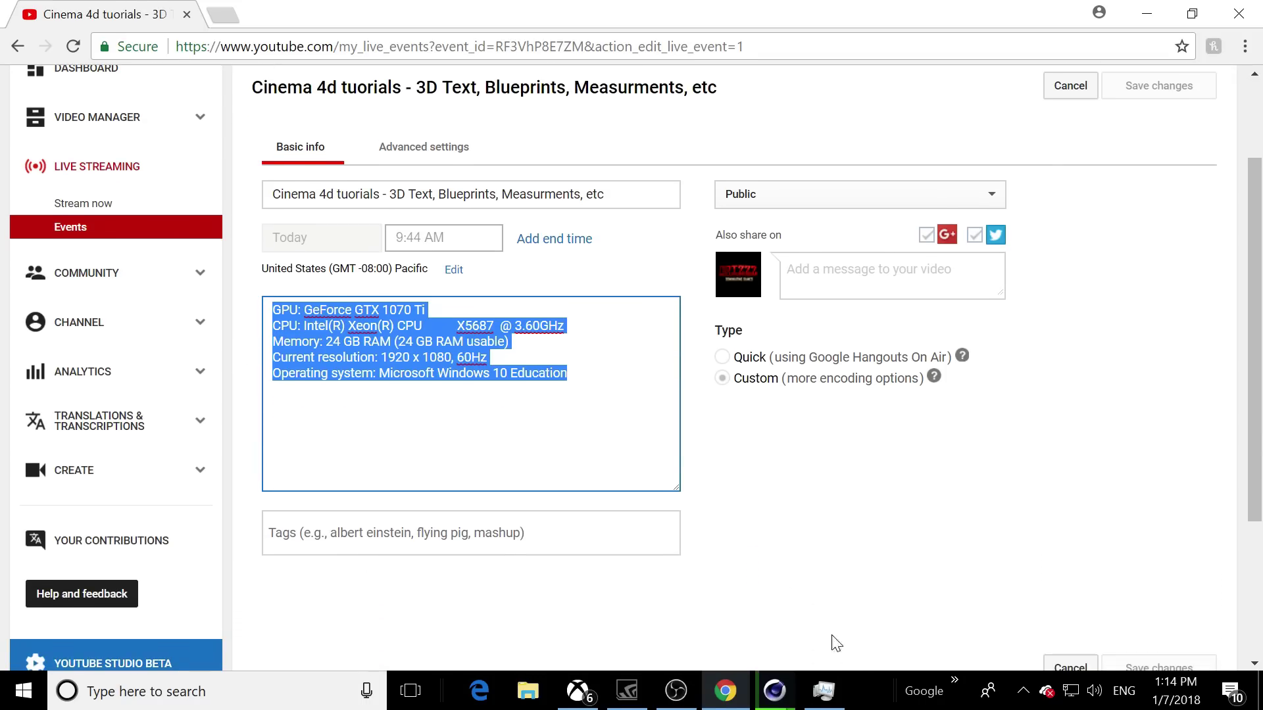
{"action": "type", "text": "I will be hg"}
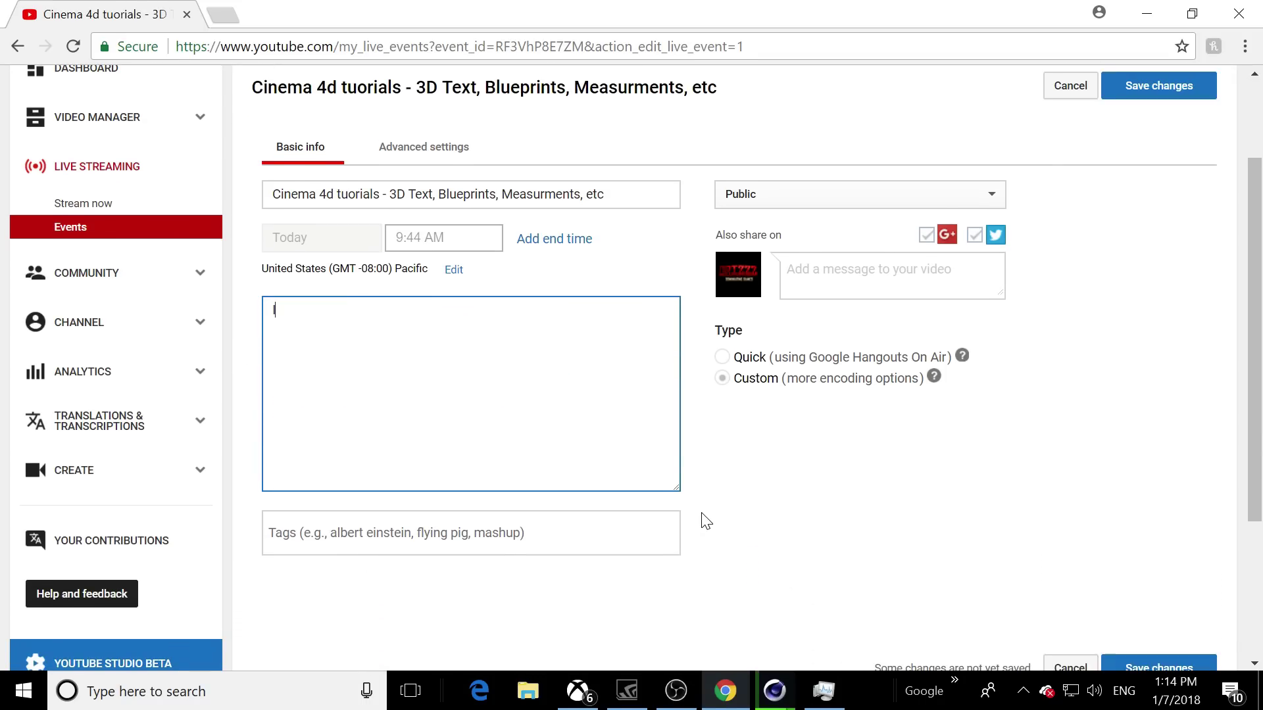
{"action": "key", "text": "BackSpace"}
{"action": "key", "text": "BackSpace"}
{"action": "type", "text": "going over a"}
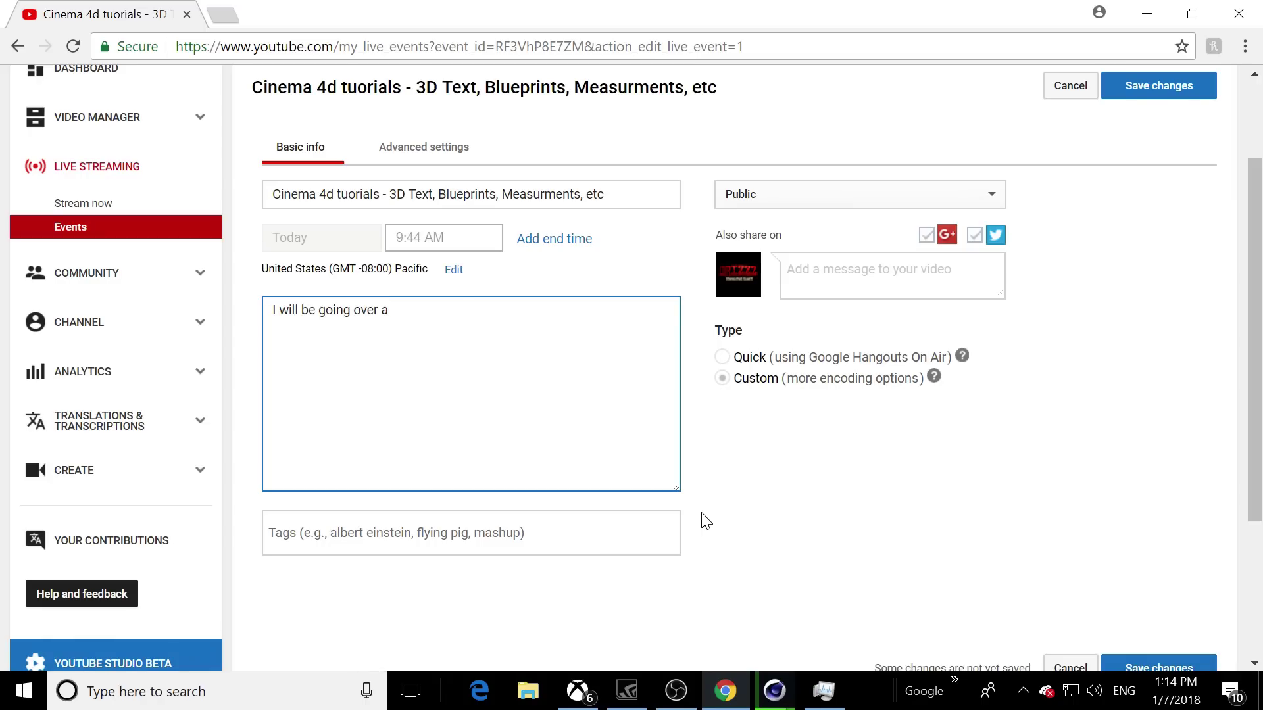
{"action": "key", "text": "BackSpace"}
{"action": "type", "text": "a lot of cimema 4d tutroria"}
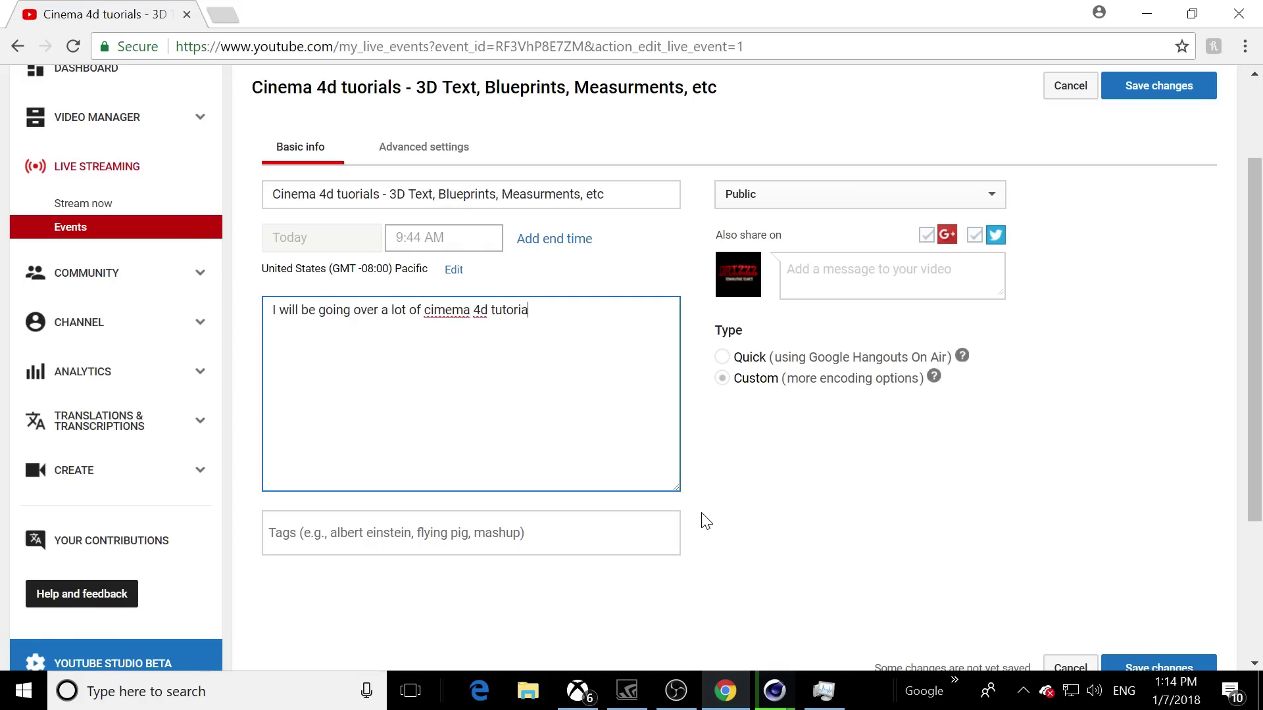
{"action": "type", "text": "l of com"}
{"action": "key", "text": "BackSpace"}
{"action": "type", "text": "r"}
{"action": "key", "text": "BackSpace"}
{"action": "type", "text": "uir"}
{"action": "key", "text": "BackSpace"}
{"action": "type", "text": "rse IO canrt cover em all in a day"}
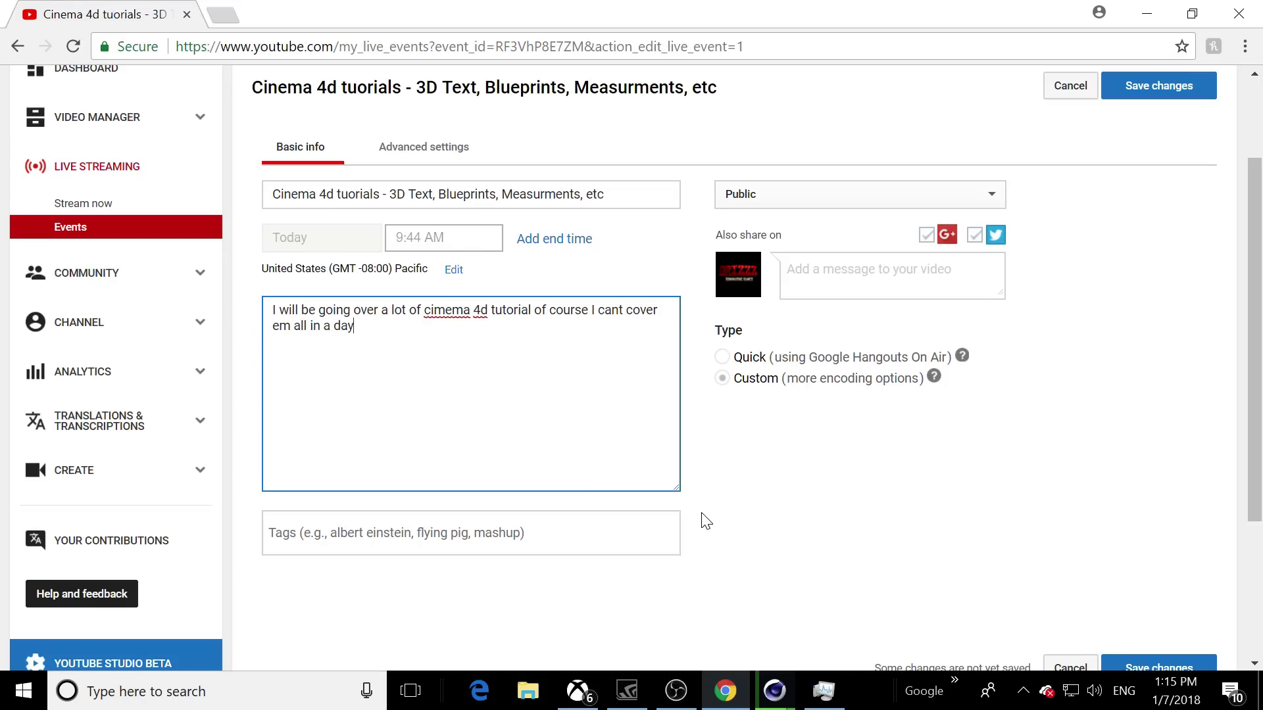
Continue the description with ", but I will try my best to help you guys out! Comment Like and Subscribe"
{"action": "type", "text": ", but I will try my best to "}
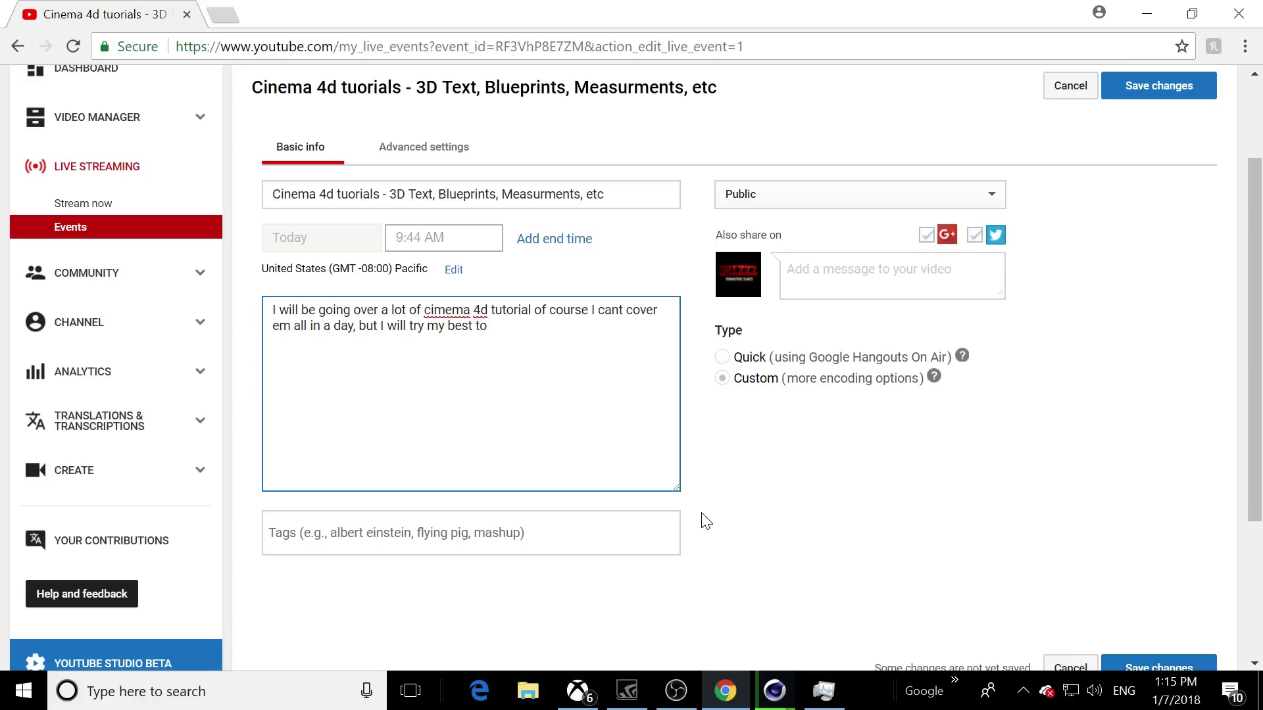
{"action": "type", "text": "help you"}
{"action": "key", "text": "BackSpace"}
{"action": "type", "text": "guys out"}
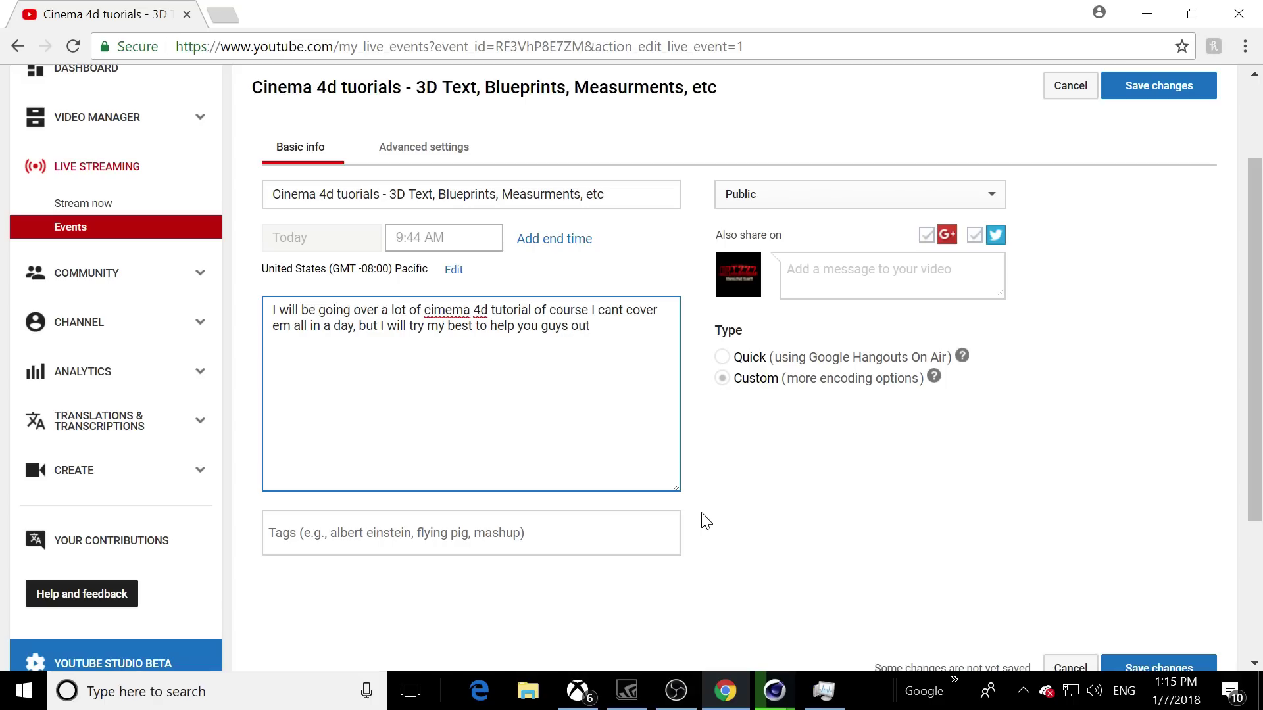
{"action": "type", "text": "! Comment Like and Subscribe"}
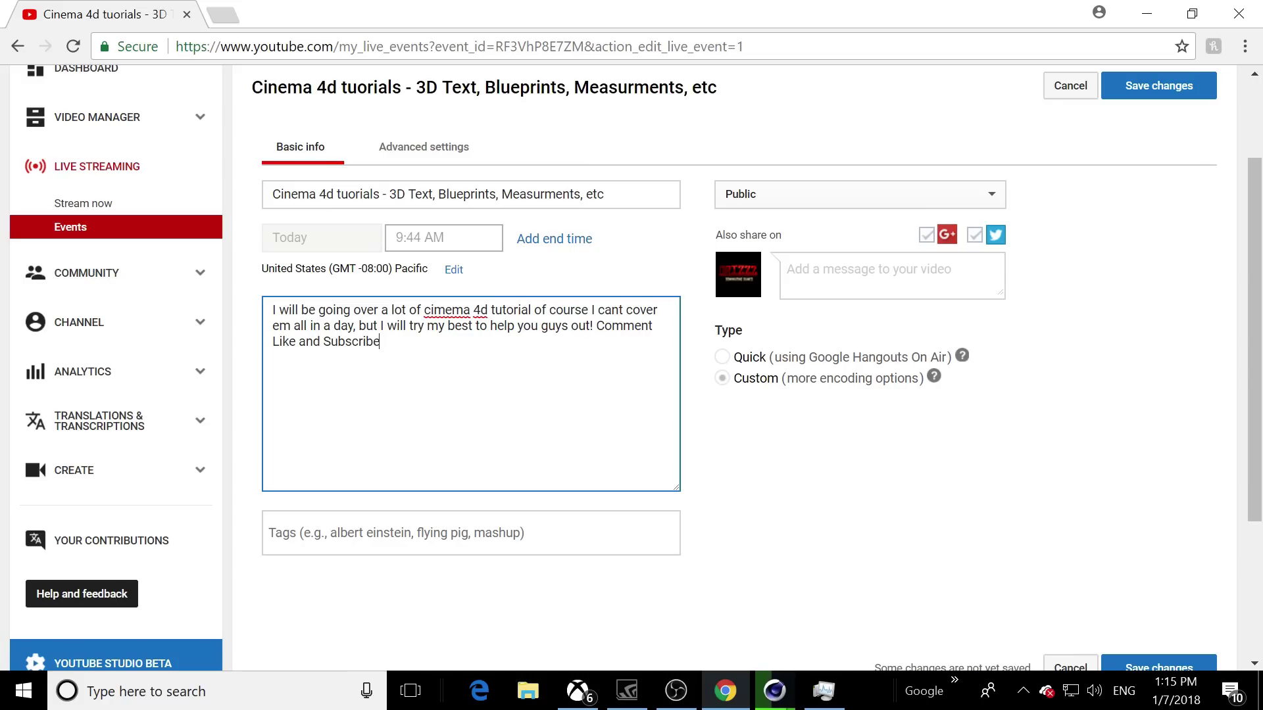
Add the tags "maxon cinema 4d 3d text" and "cinema 4d" to the live event
{"action": "key", "text": "Tab"}
{"action": "type", "text": "maxon "}
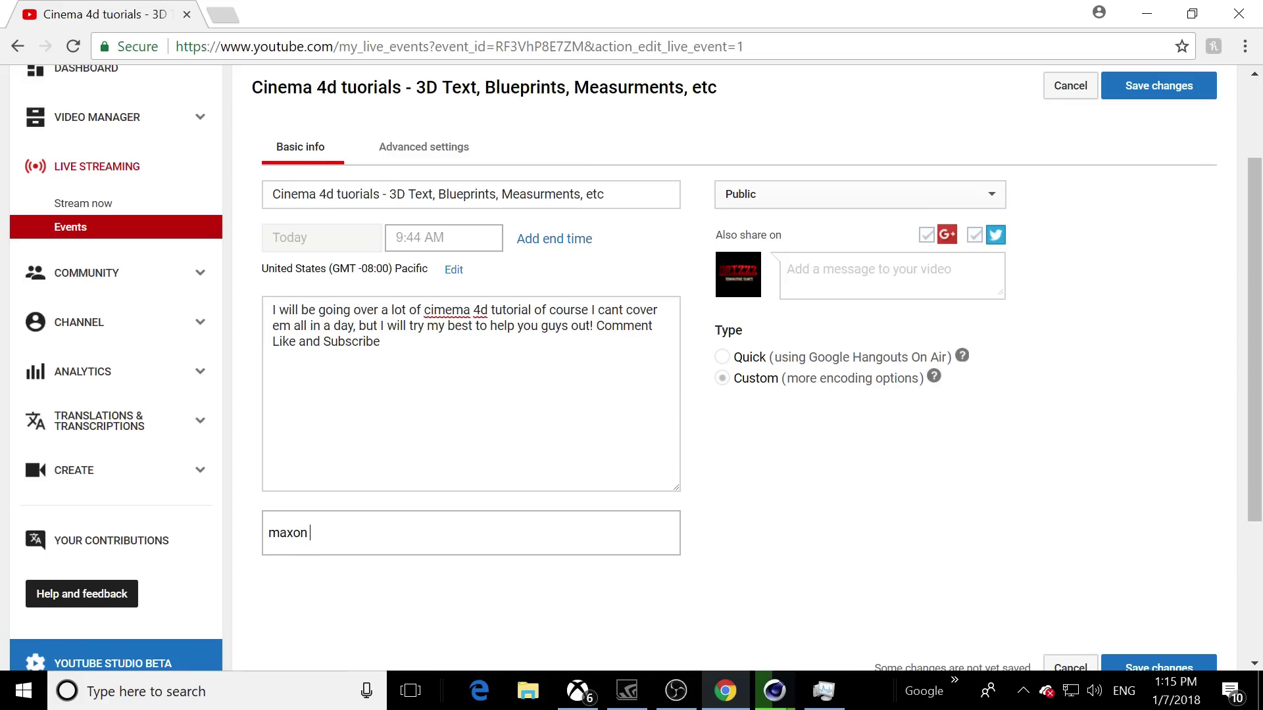
{"action": "type", "text": "cinema 4d 3d text"}
{"action": "key", "text": "Return"}
{"action": "type", "text": "cinema 4d"}
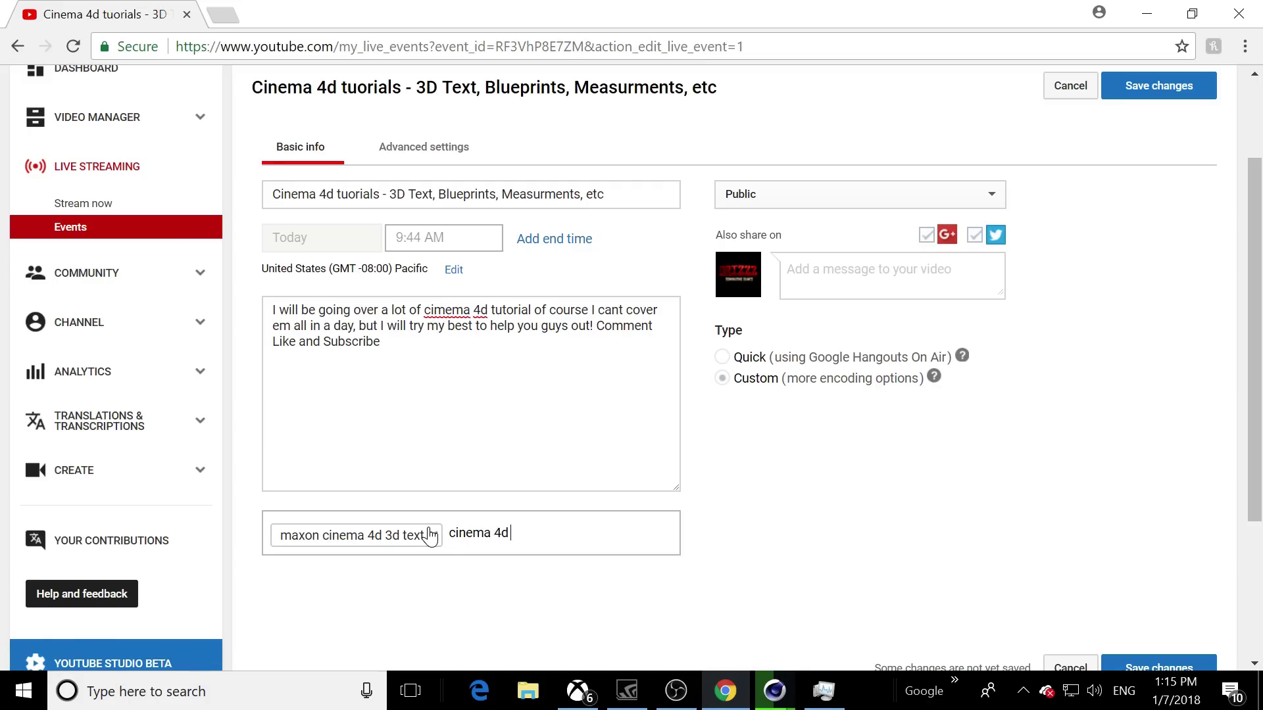
{"action": "key", "text": "Return"}
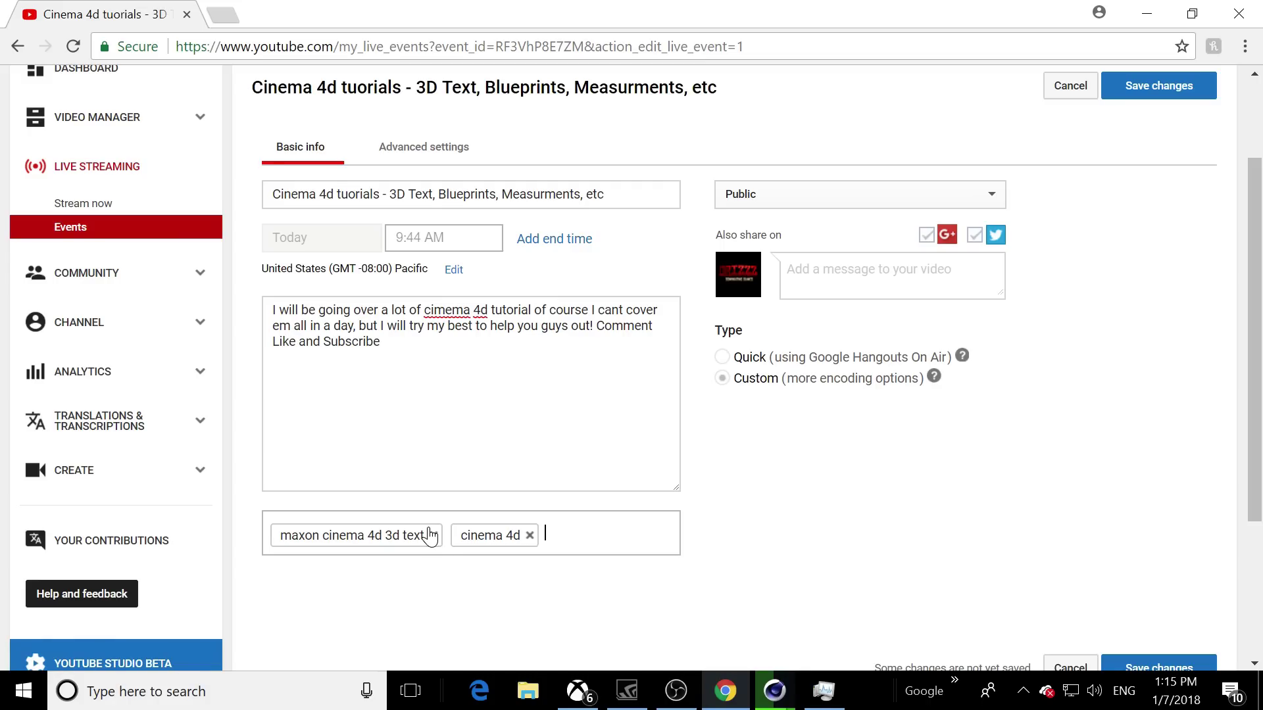
Add the tags "how to make 3d text in cinema 4d" and "how to make 3d text"
{"action": "type", "text": "how to make 3d te"}
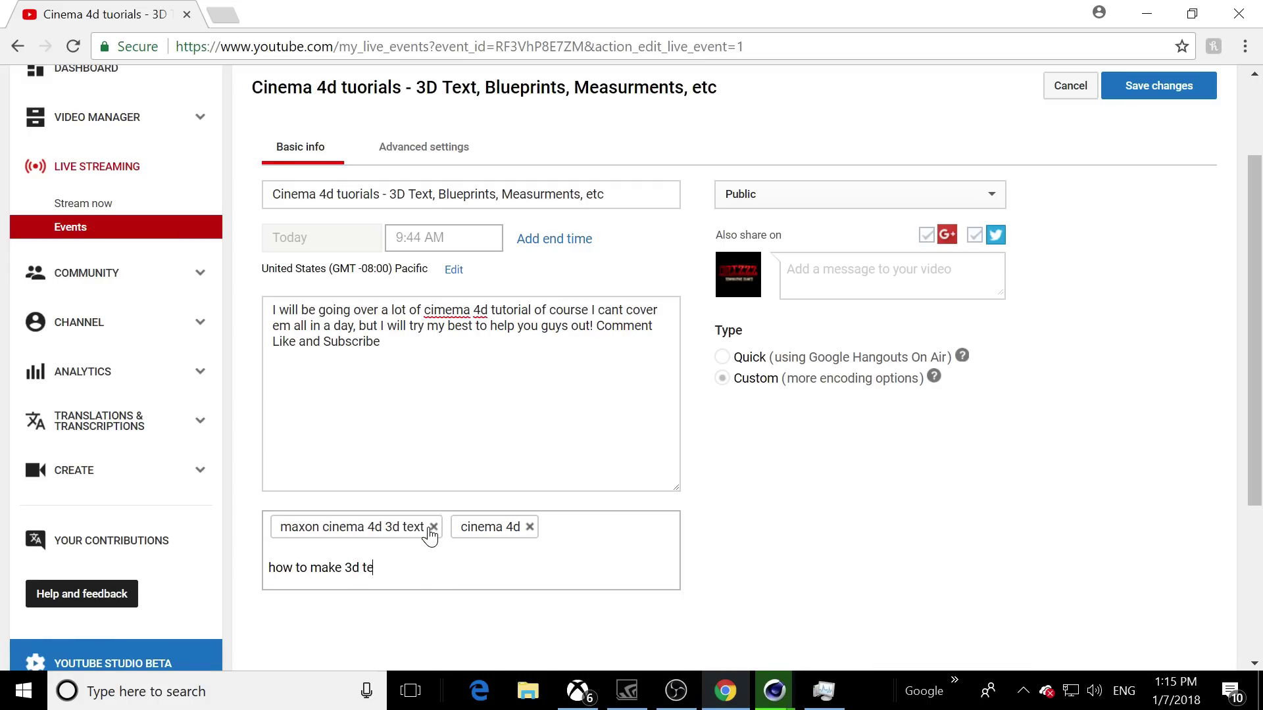
{"action": "type", "text": "xt in cinema 4d"}
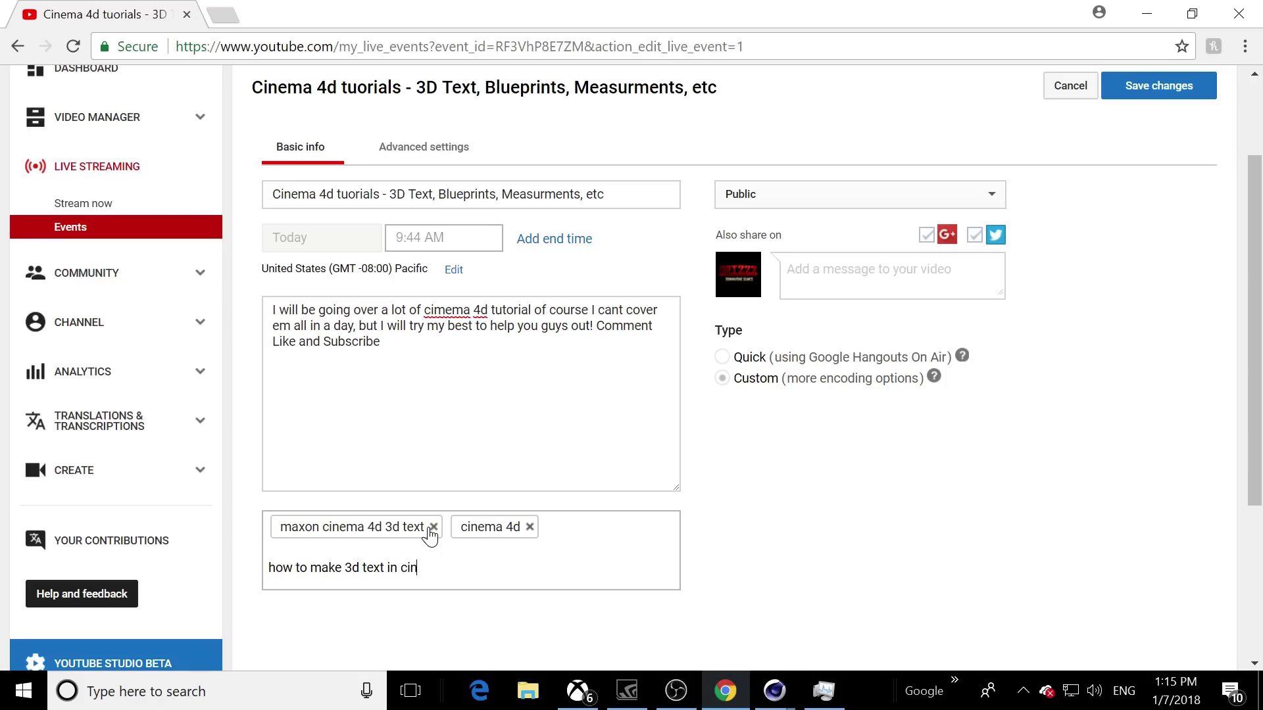
{"action": "key", "text": "Return"}
{"action": "type", "text": "how to ma"}
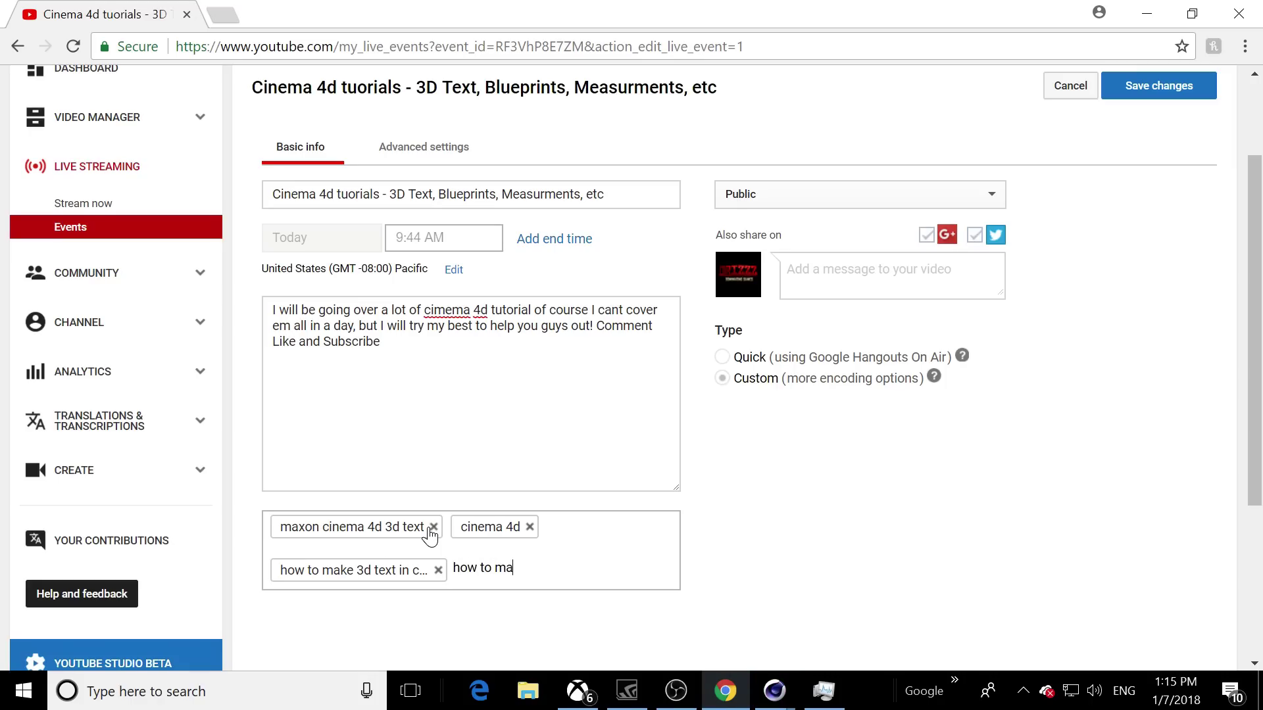
{"action": "type", "text": "ke 34 text"}
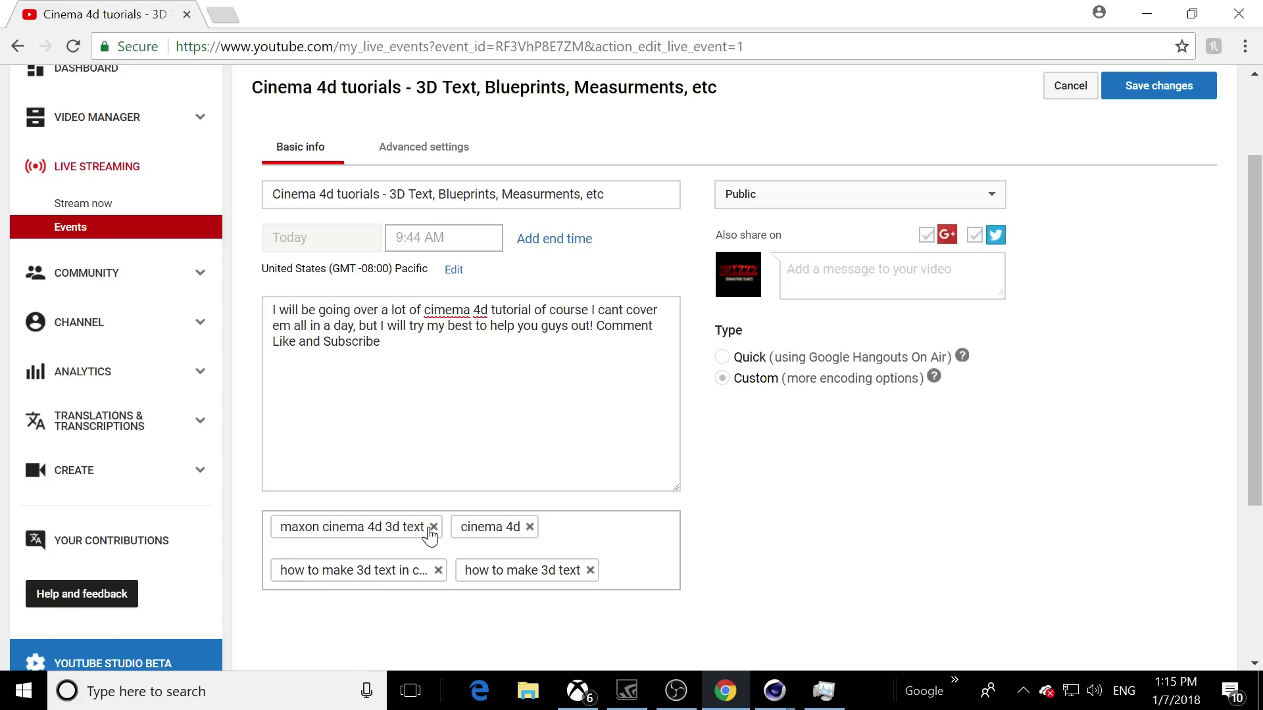
Add the tags "how to edit settings in cinema", "units in cinema 4d" and "unreal engine to cinema 4d"
{"action": "type", "text": "w to edit settings in cinema"}
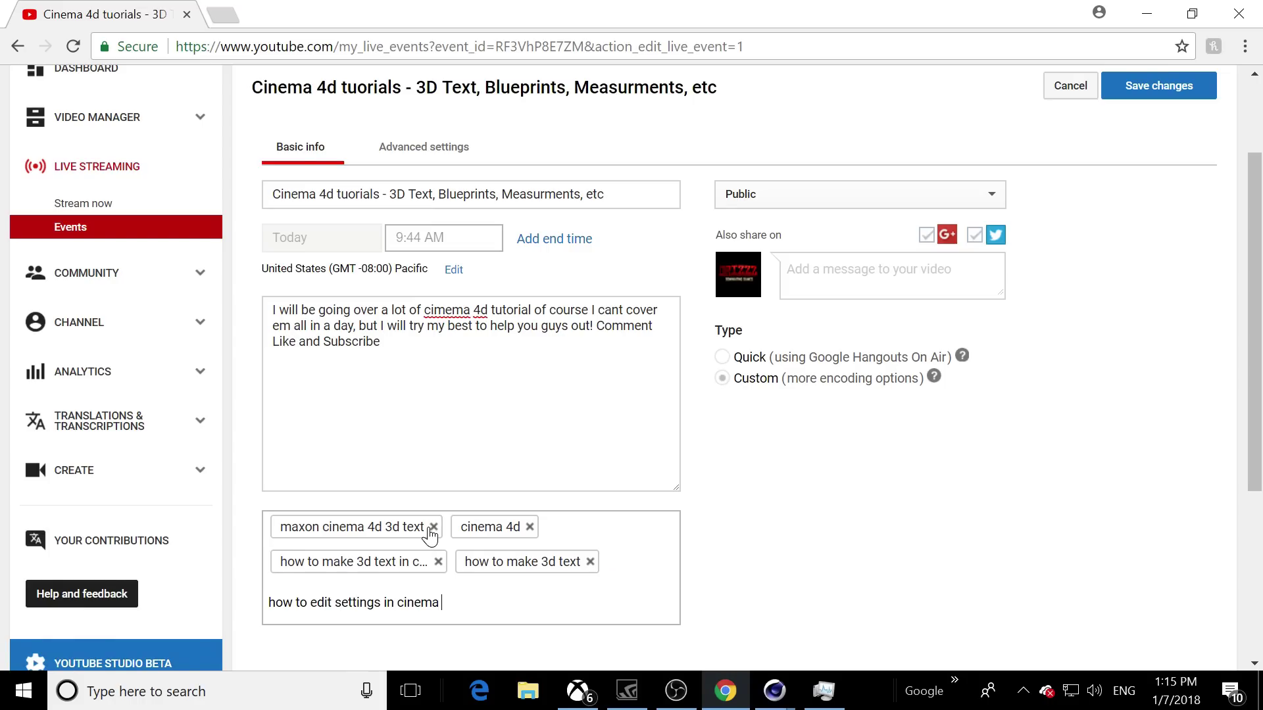
{"action": "key", "text": "Return"}
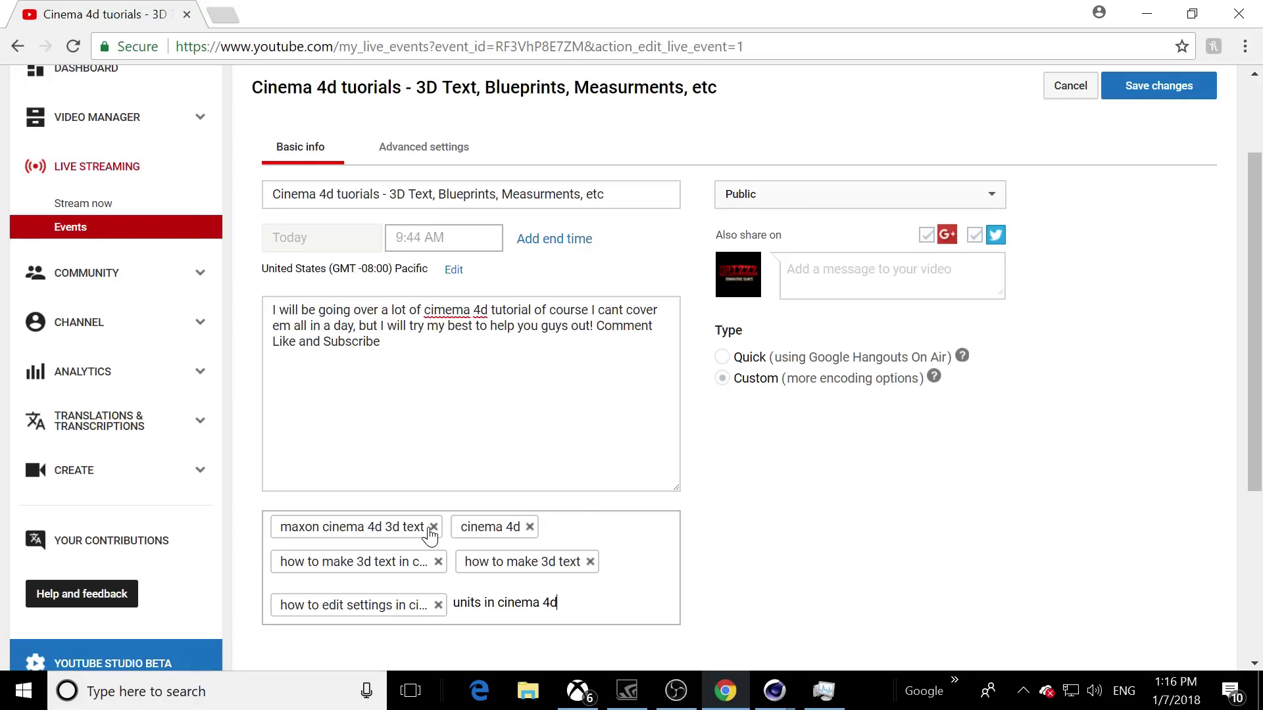
{"action": "key", "text": "Return"}
{"action": "type", "text": "unreal engine to"}
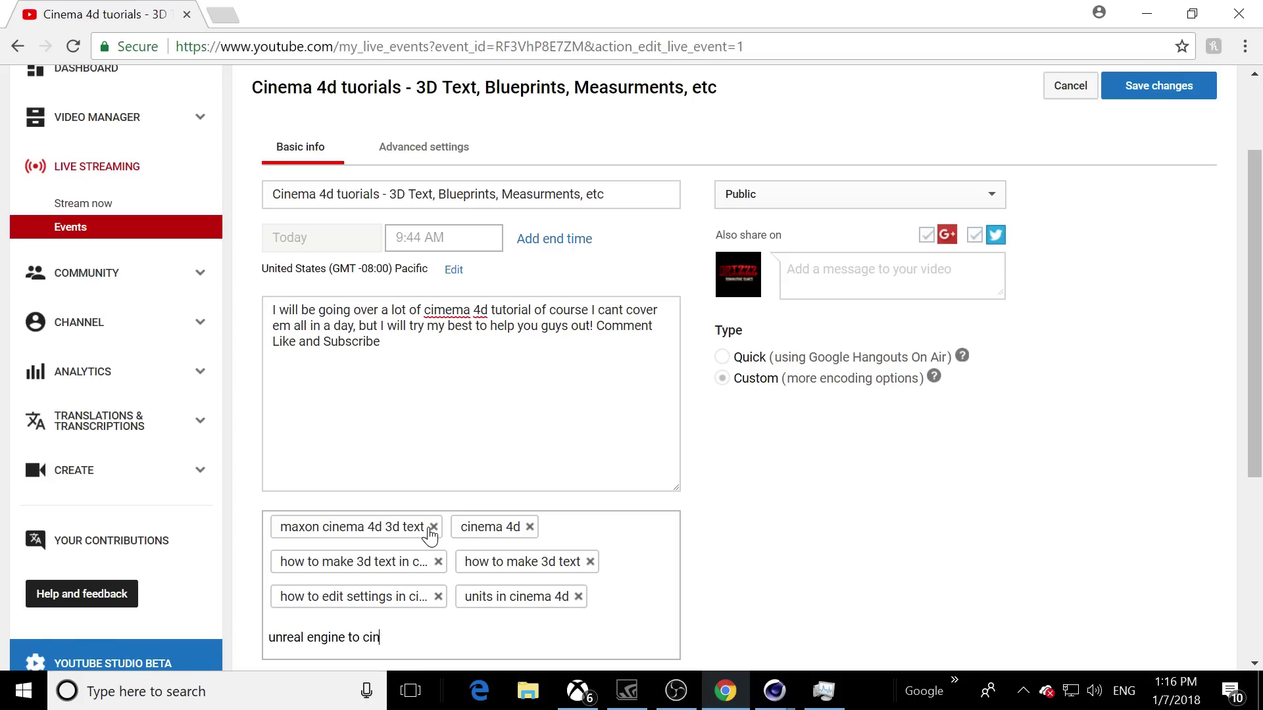
{"action": "type", "text": "4d"}
{"action": "key", "text": "Return"}
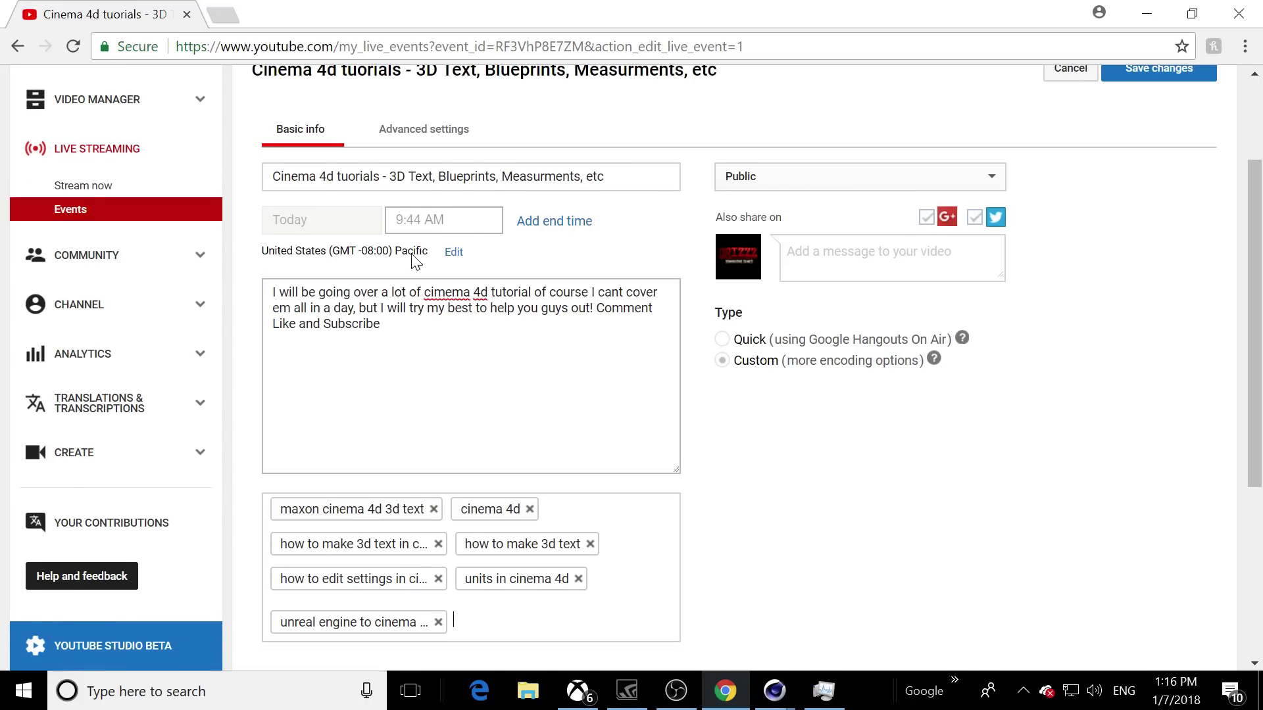
Set the live event's category to Education in the advanced settings
{"action": "mouse_move", "coordinate": [1261, 316]}
{"action": "left_mouse_down"}
{"action": "mouse_move", "coordinate": [1261, 503]}
{"action": "mouse_move", "coordinate": [1261, 257]}
{"action": "mouse_move", "coordinate": [1261, 322]}
{"action": "left_mouse_up"}
{"action": "left_click", "coordinate": [421, 275]}
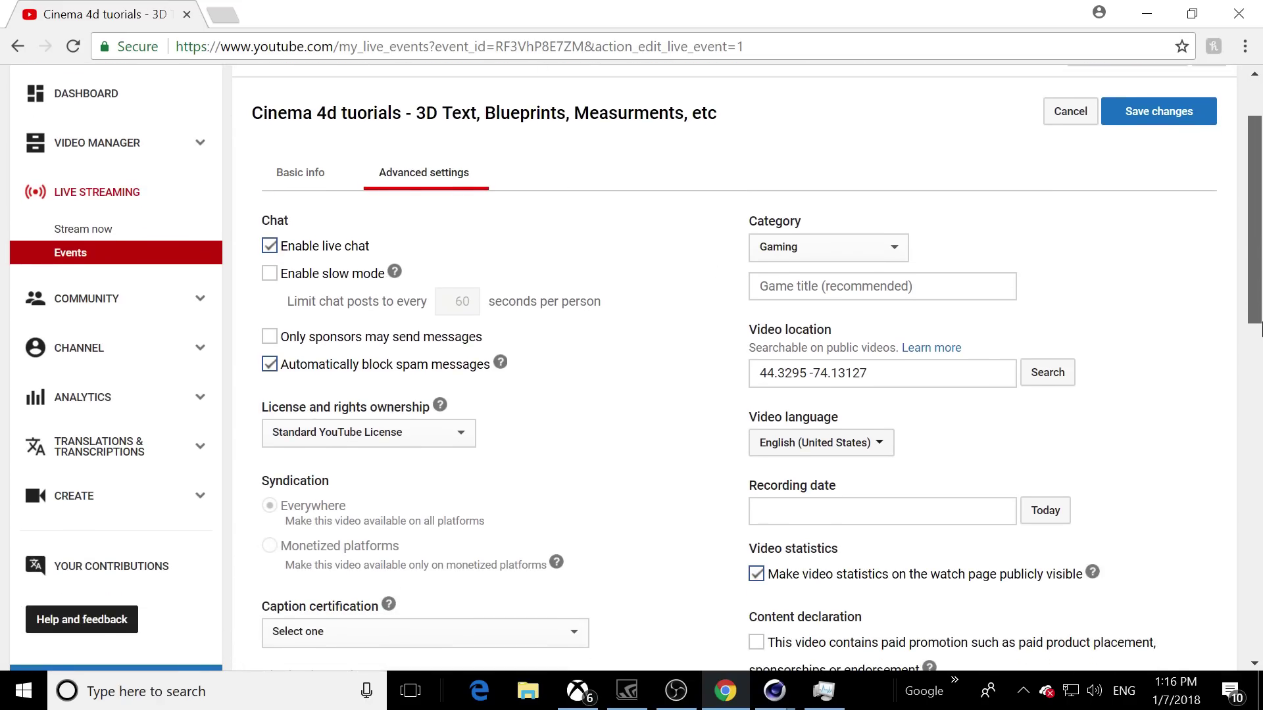
{"action": "left_click", "coordinate": [807, 257]}
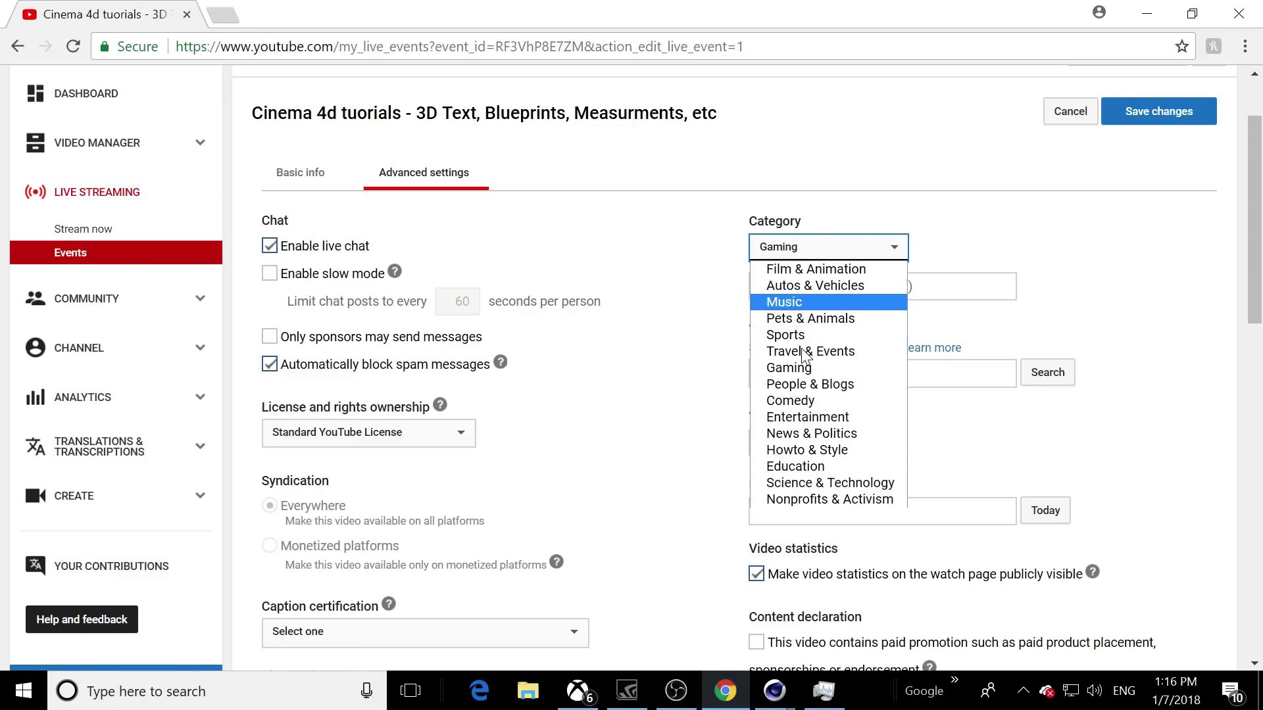
{"action": "left_click", "coordinate": [787, 469]}
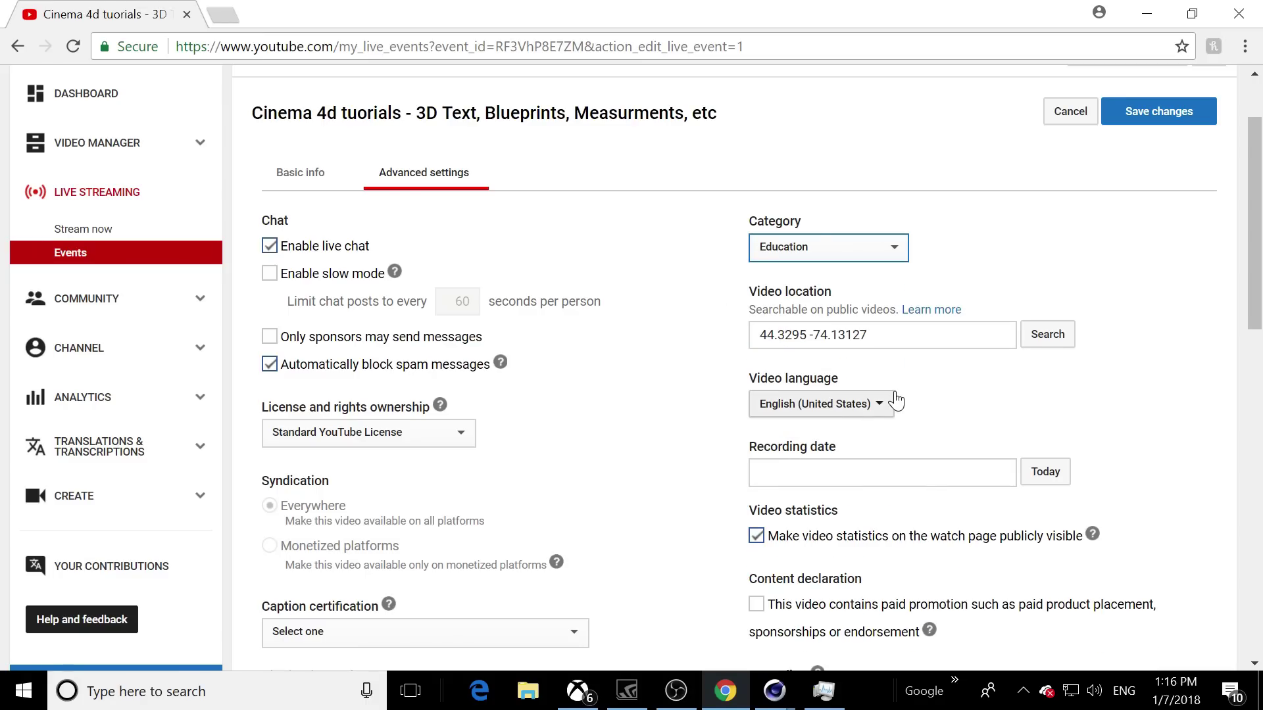
Save the changes made to the live event's info and settings
{"action": "left_click_drag", "start_coordinate": [1261, 308], "coordinate": [1261, 575]}
{"action": "left_click", "coordinate": [1060, 228]}
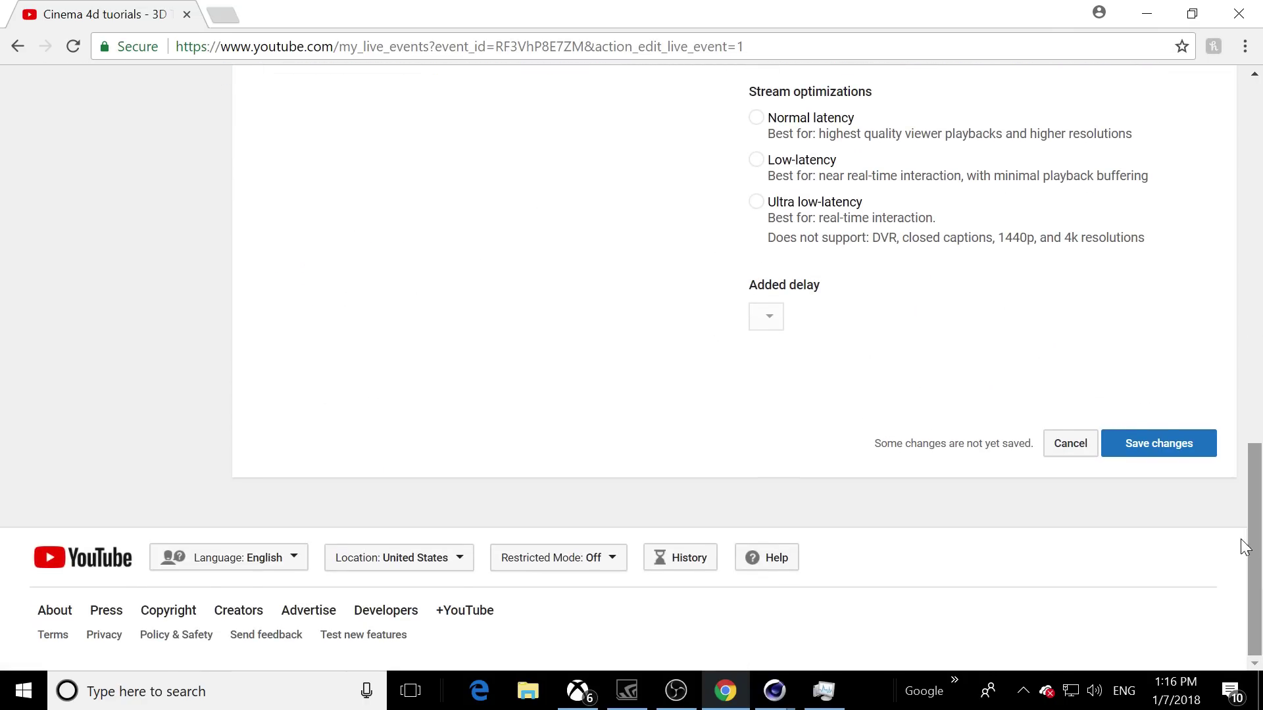
{"action": "left_click", "coordinate": [1168, 445]}
Open the event's Live Control Room and look over the stream status, preview and broadcast controls
{"action": "left_click_drag", "start_coordinate": [1261, 511], "coordinate": [1260, 172]}
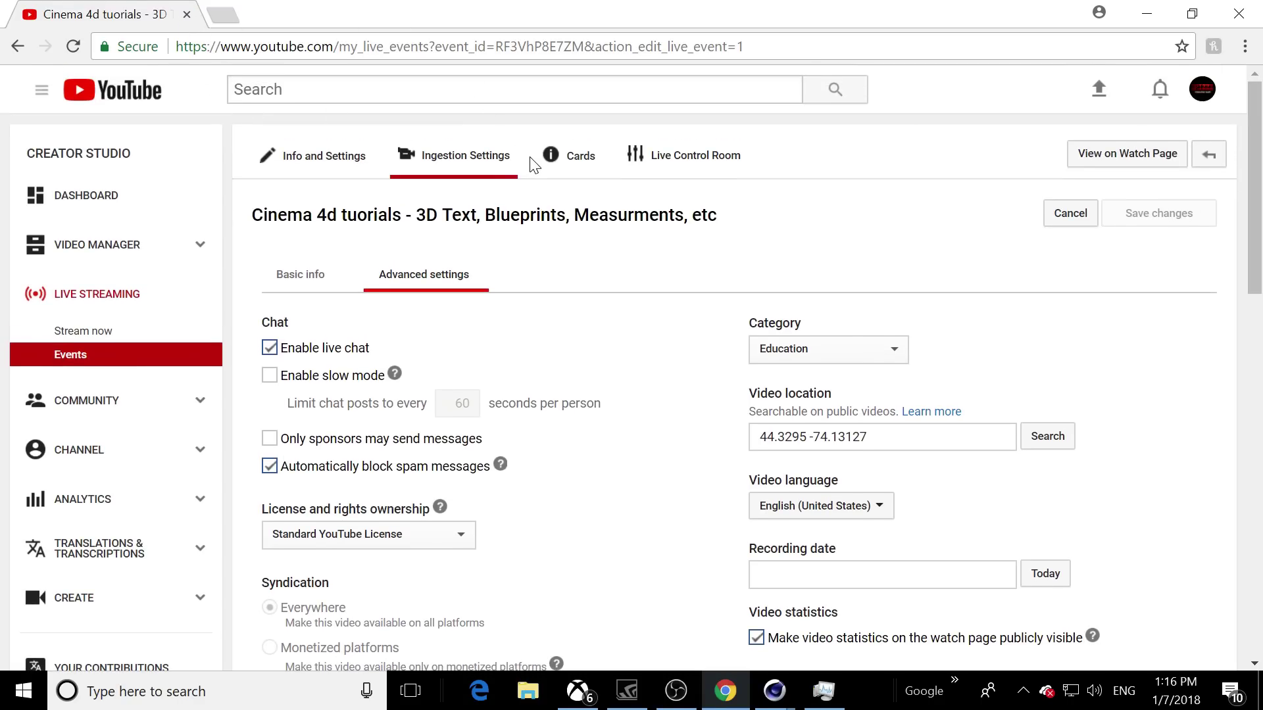
{"action": "left_click", "coordinate": [679, 169]}
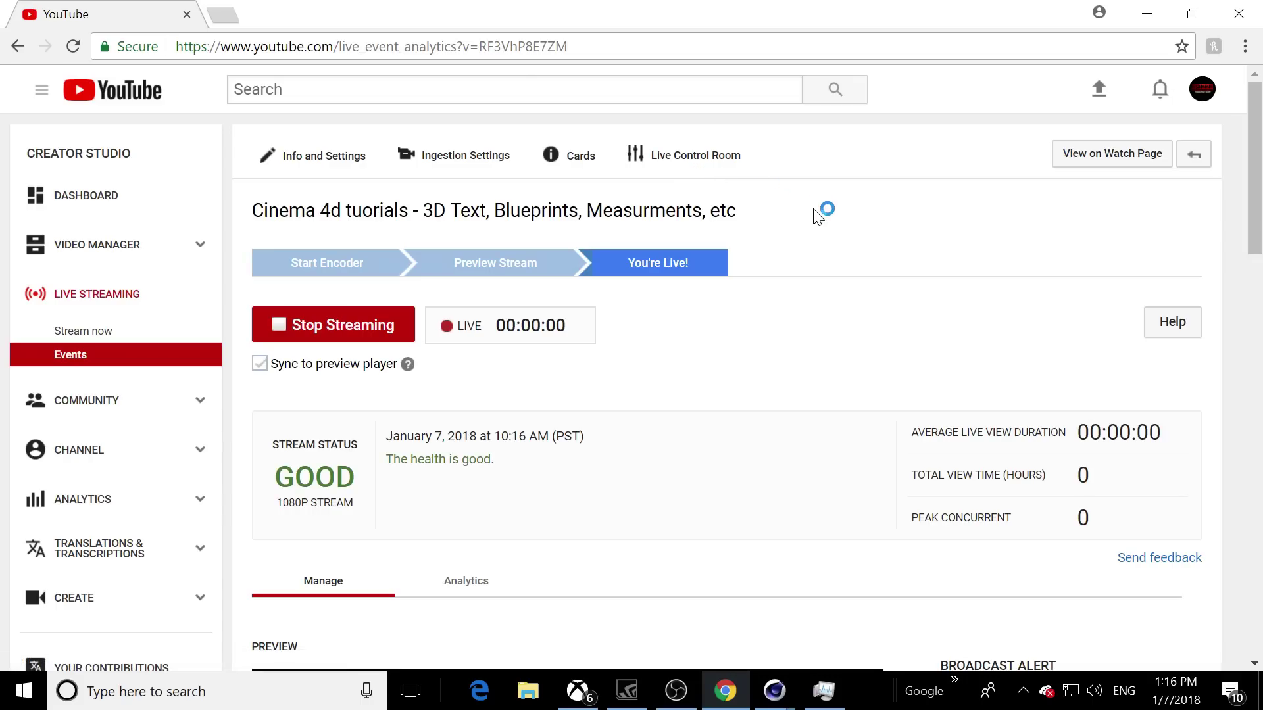
{"action": "scroll", "coordinate": [1259, 246], "scroll_direction": "down", "scroll_amount": 1}
{"action": "scroll", "coordinate": [1261, 247], "scroll_direction": "down", "scroll_amount": 9}
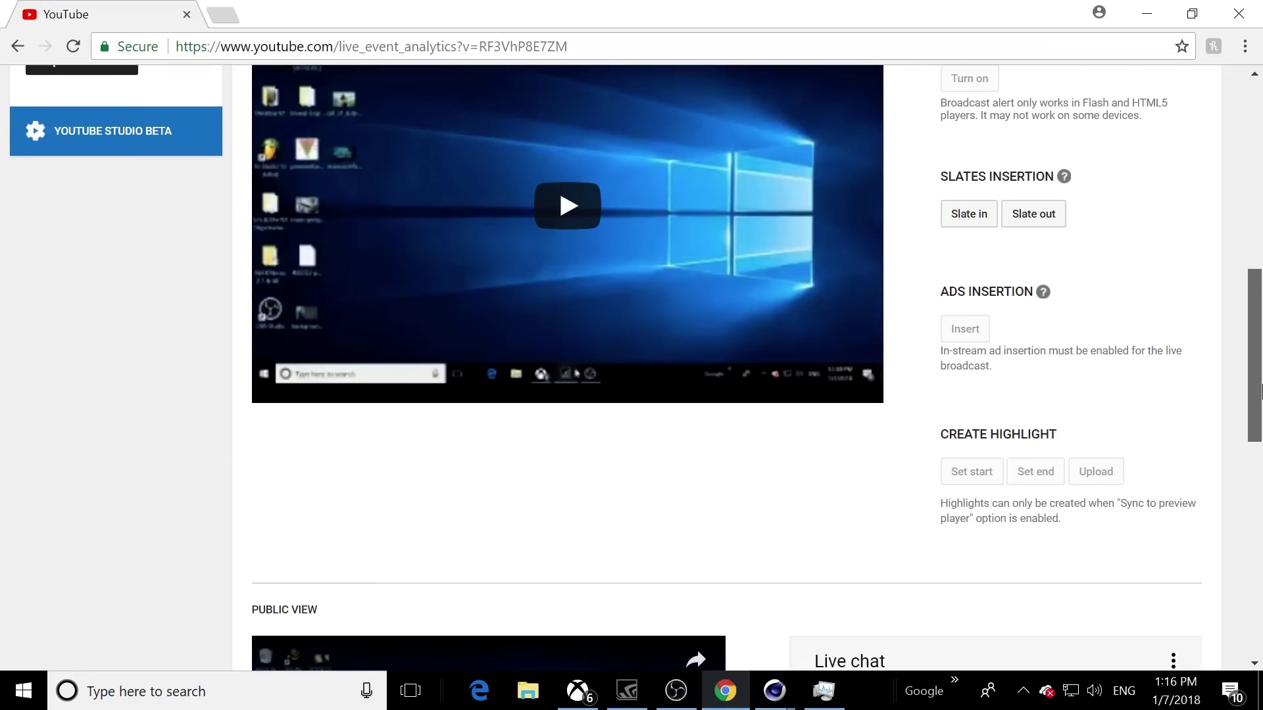
{"action": "left_click_drag", "start_coordinate": [1261, 392], "coordinate": [1252, 189]}
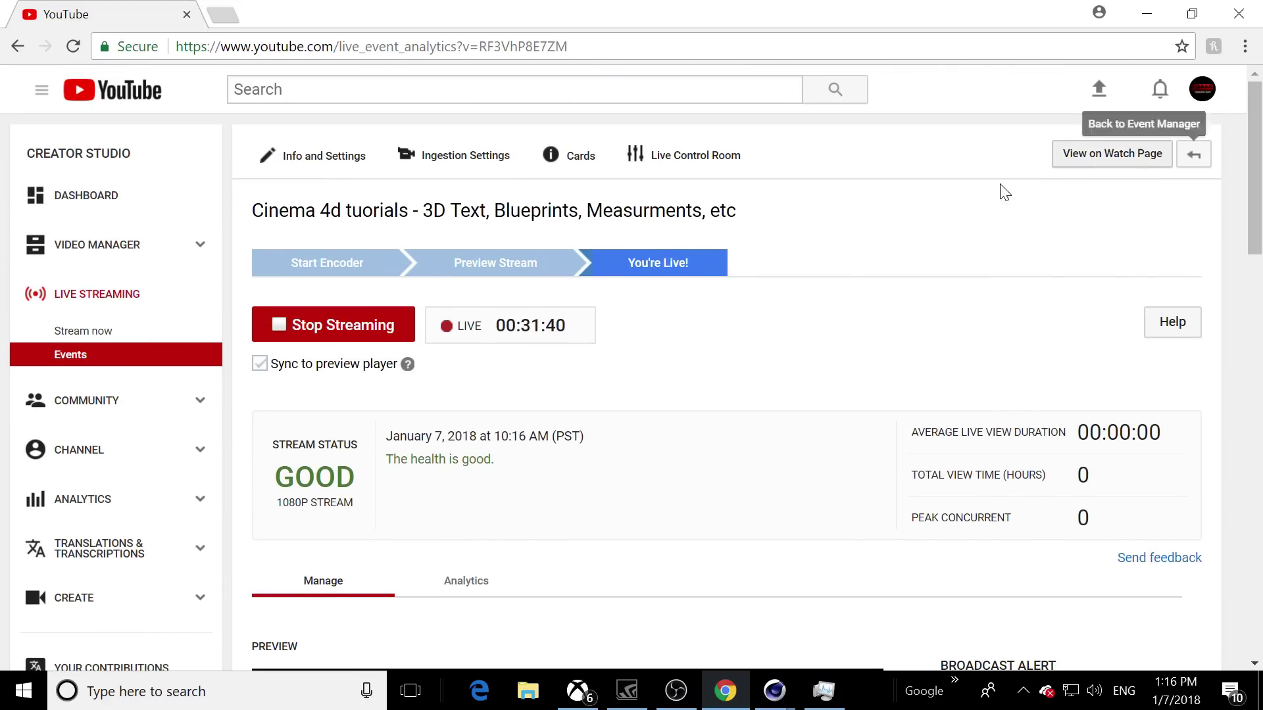
Upload the youtubetn image from the Desktop as the event's thumbnail in the ingestion settings
{"action": "left_click", "coordinate": [394, 153]}
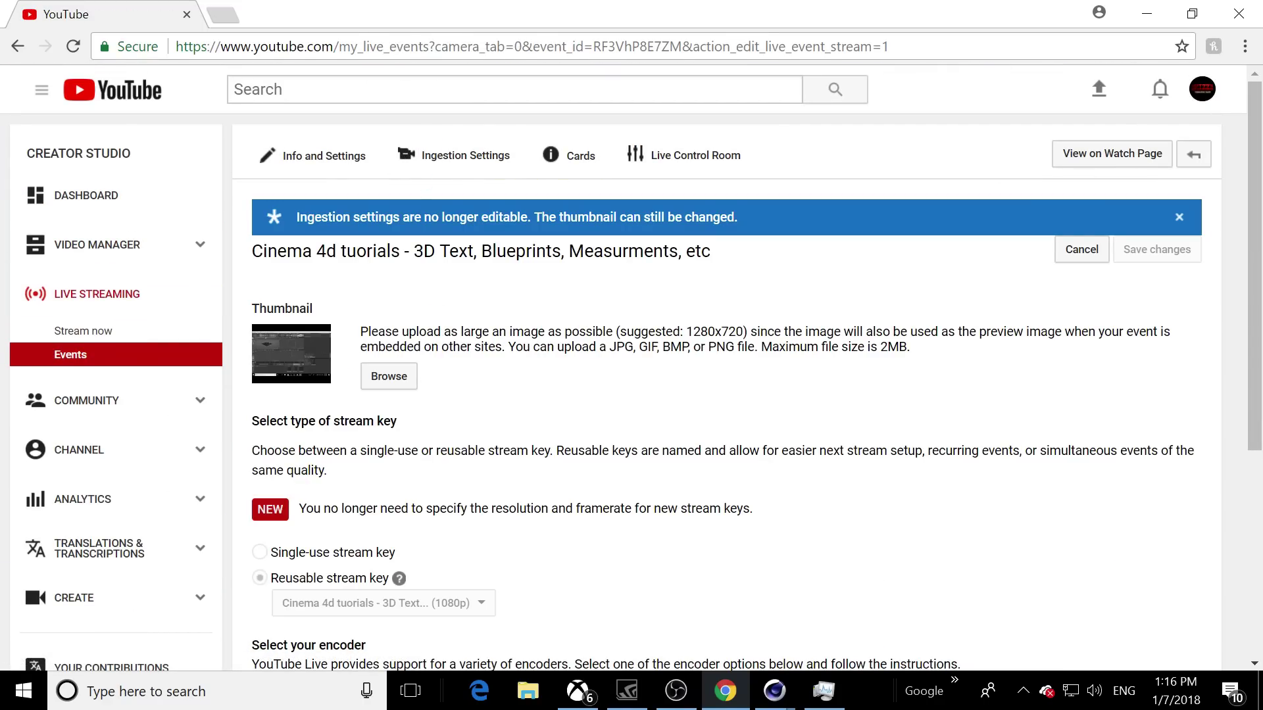
{"action": "left_click", "coordinate": [389, 375]}
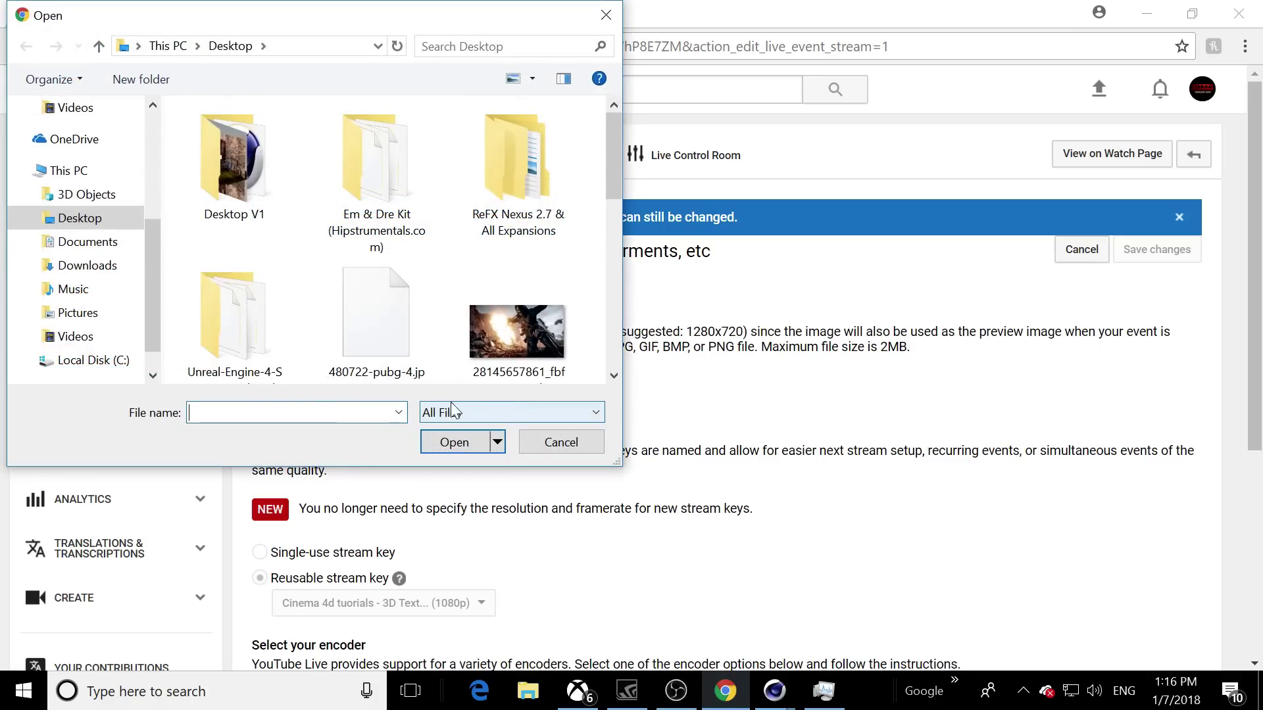
{"action": "left_click_drag", "start_coordinate": [615, 183], "coordinate": [605, 363]}
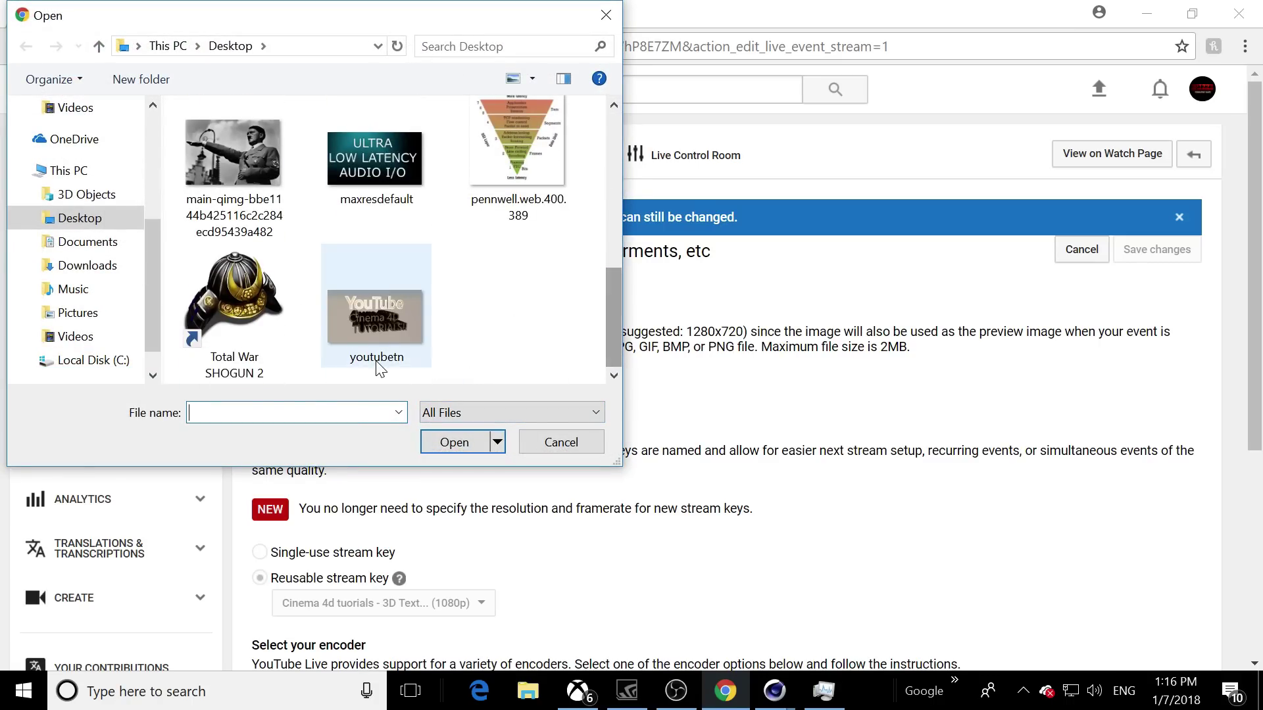
{"action": "double_click", "coordinate": [384, 330]}
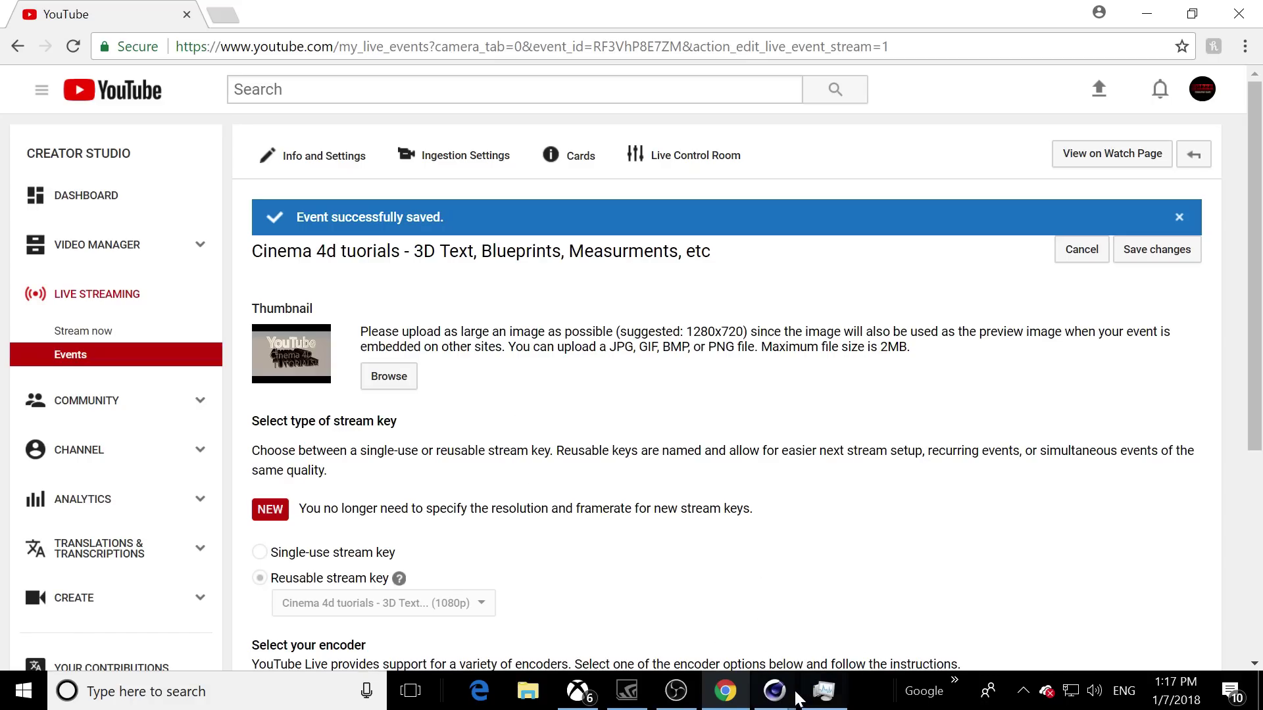
Switch to Cinema 4D and check the JPG save options for the youtubetn render without saving a copy
{"action": "mouse_move", "coordinate": [796, 696]}
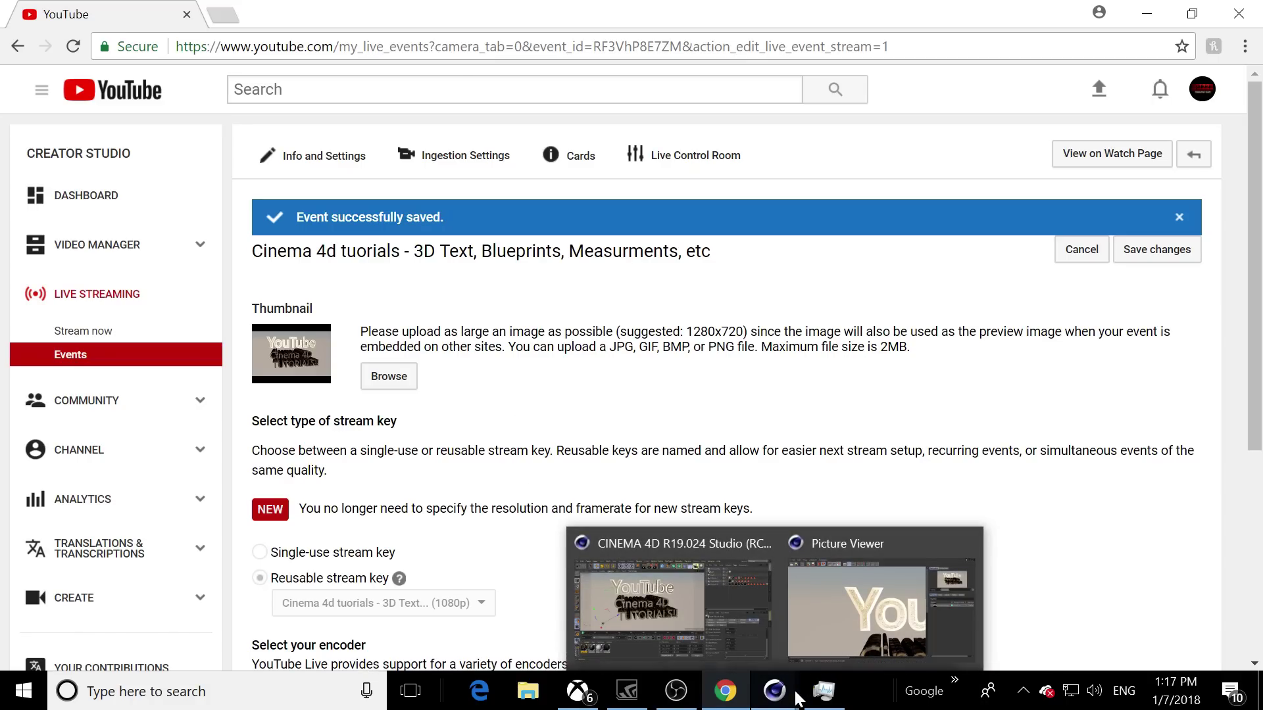
{"action": "left_click", "coordinate": [671, 608]}
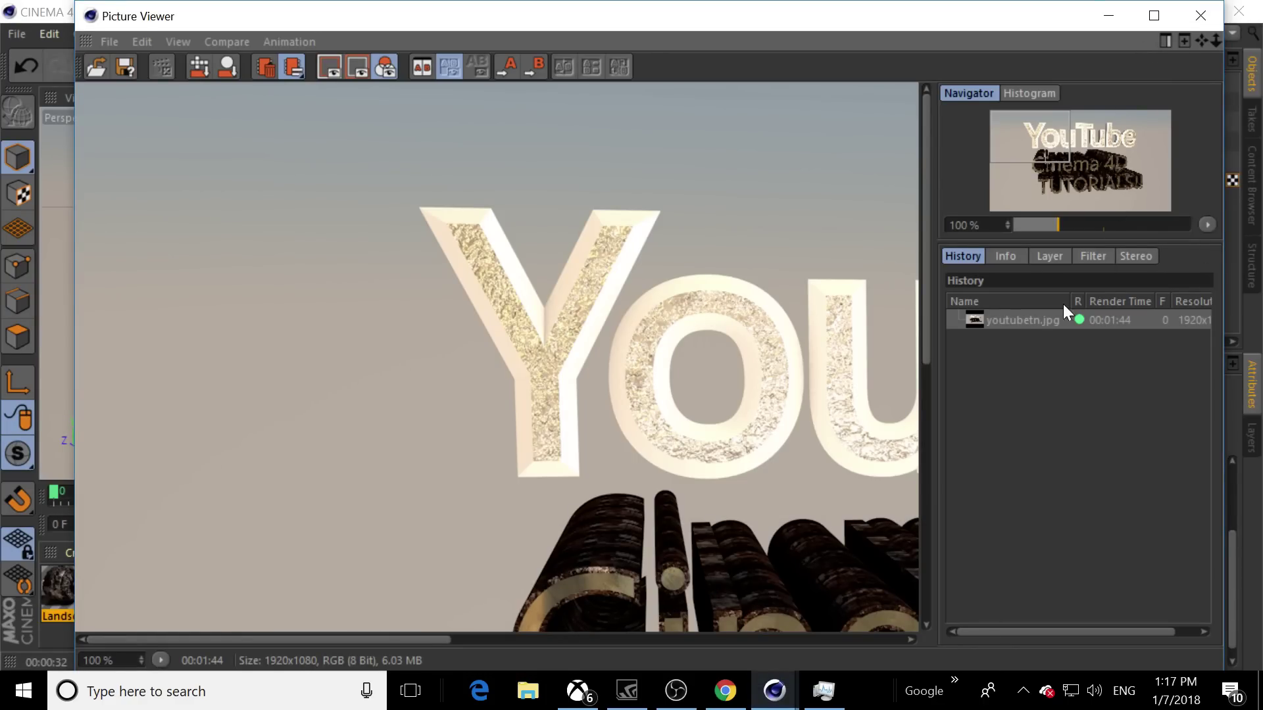
{"action": "right_click", "coordinate": [988, 321]}
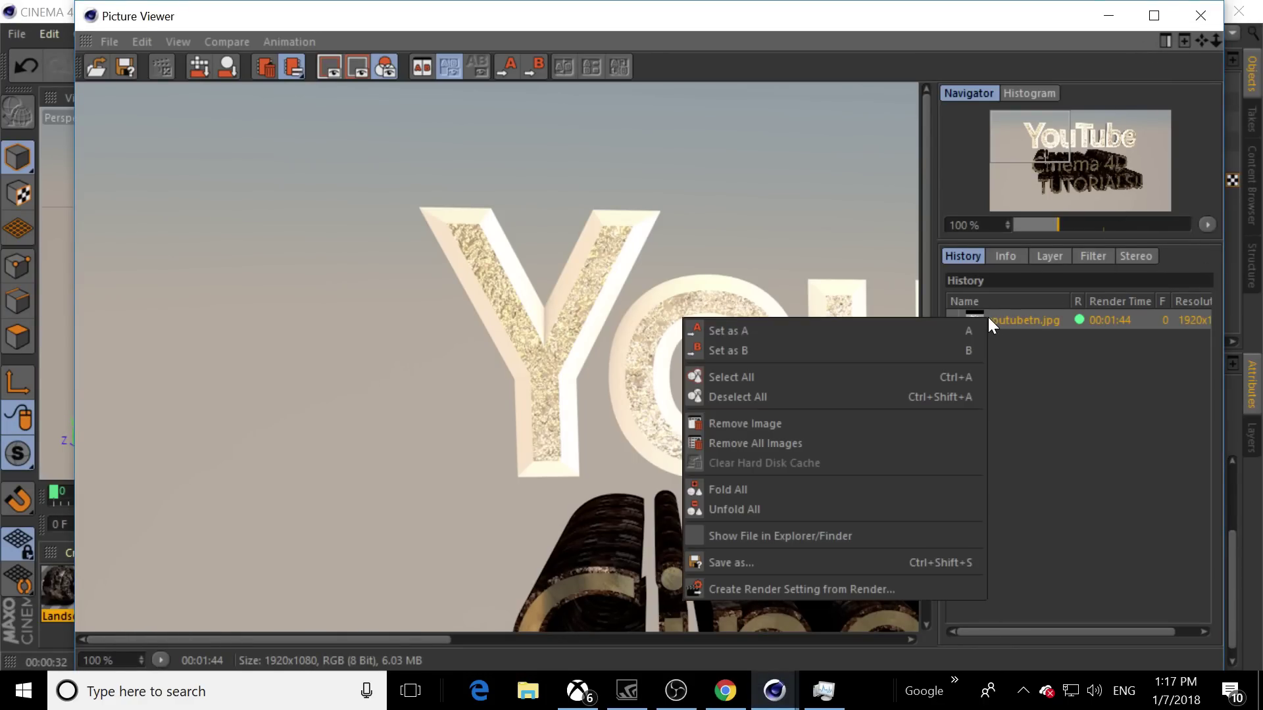
{"action": "left_click", "coordinate": [106, 44]}
{"action": "left_click", "coordinate": [107, 45]}
{"action": "left_click", "coordinate": [123, 87]}
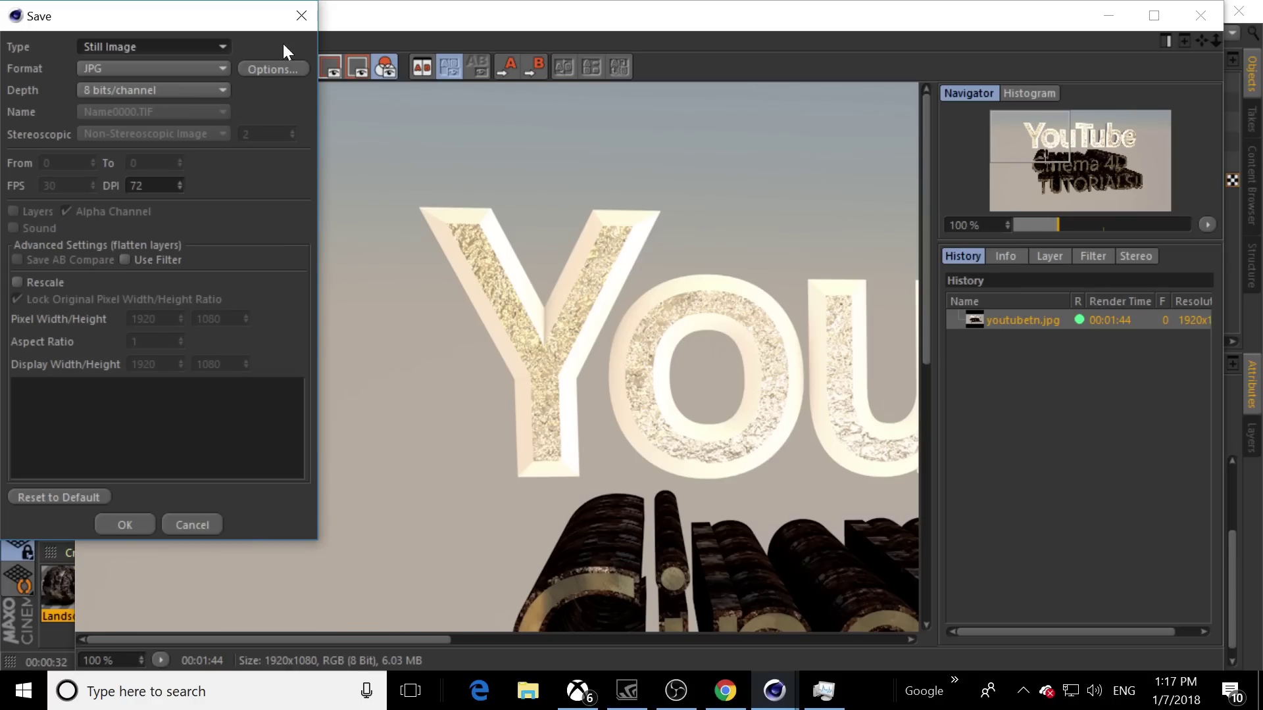
{"action": "left_click", "coordinate": [267, 71]}
{"action": "left_click", "coordinate": [307, 304]}
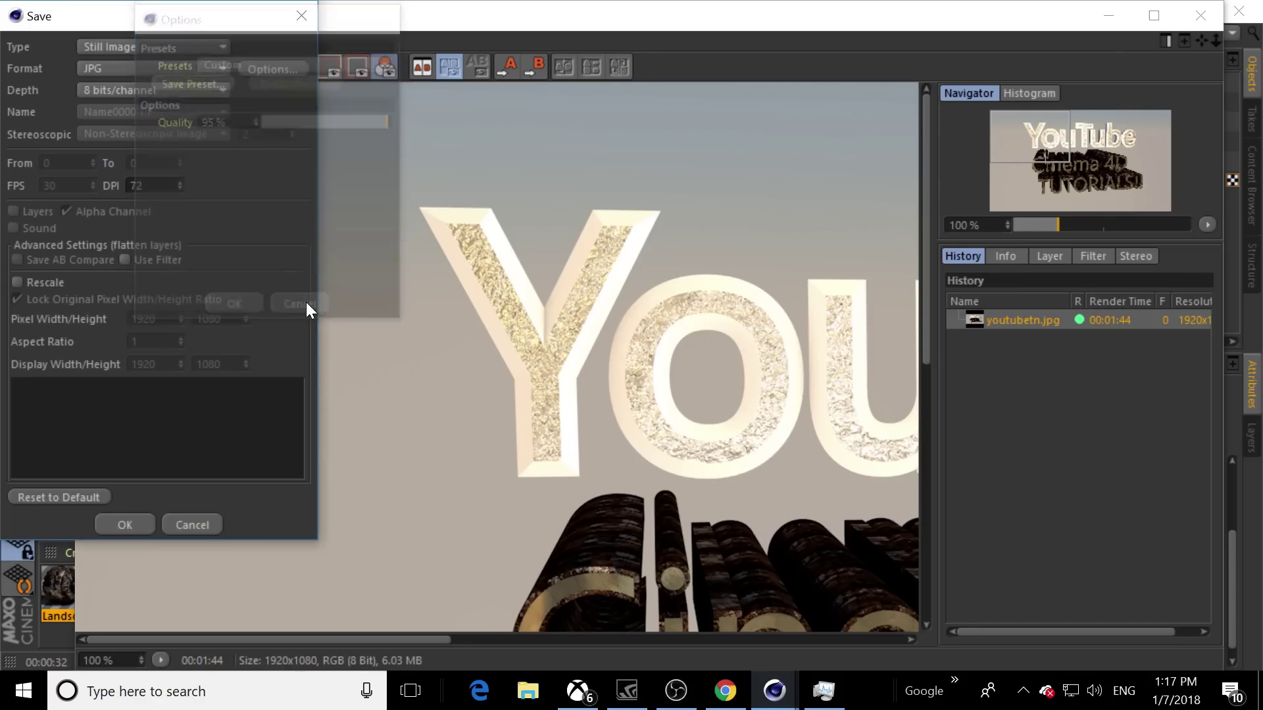
{"action": "left_click", "coordinate": [217, 519]}
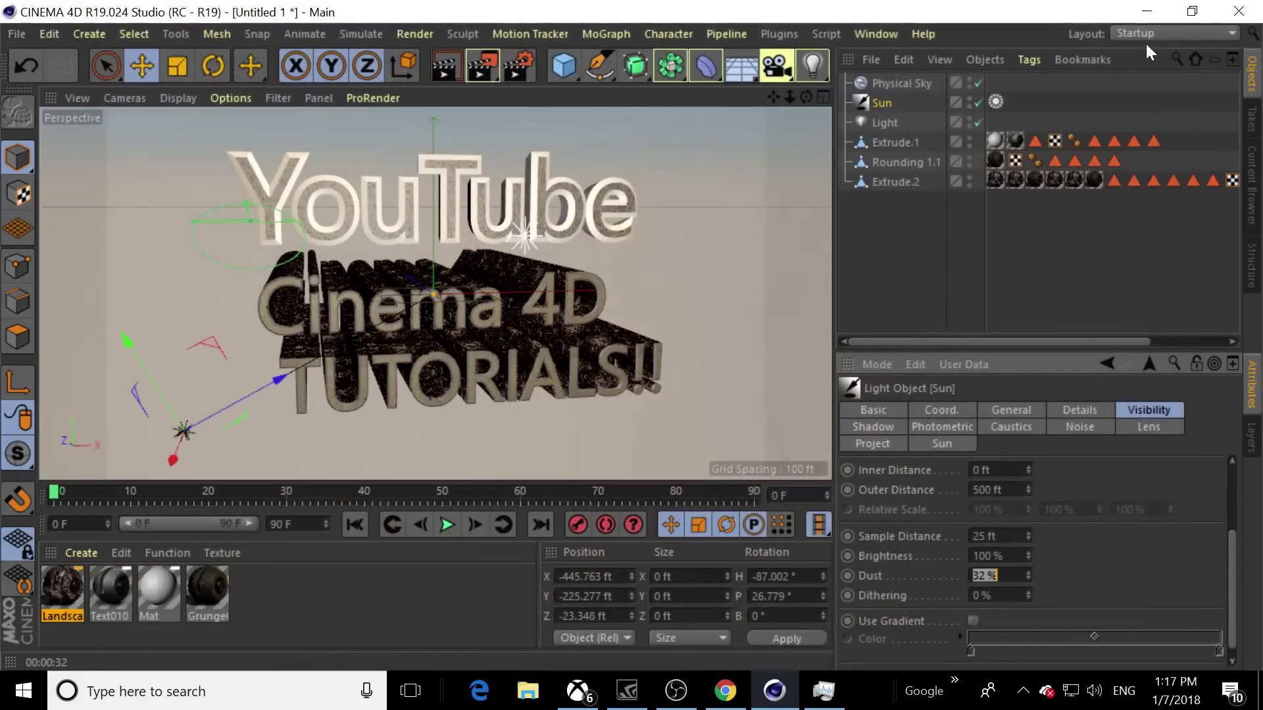
Set the render output to 1280 x 720 pixels and render the scene to the Picture Viewer, overwriting youtubetn.jpg
{"action": "left_click", "coordinate": [1200, 15]}
{"action": "left_click", "coordinate": [515, 70]}
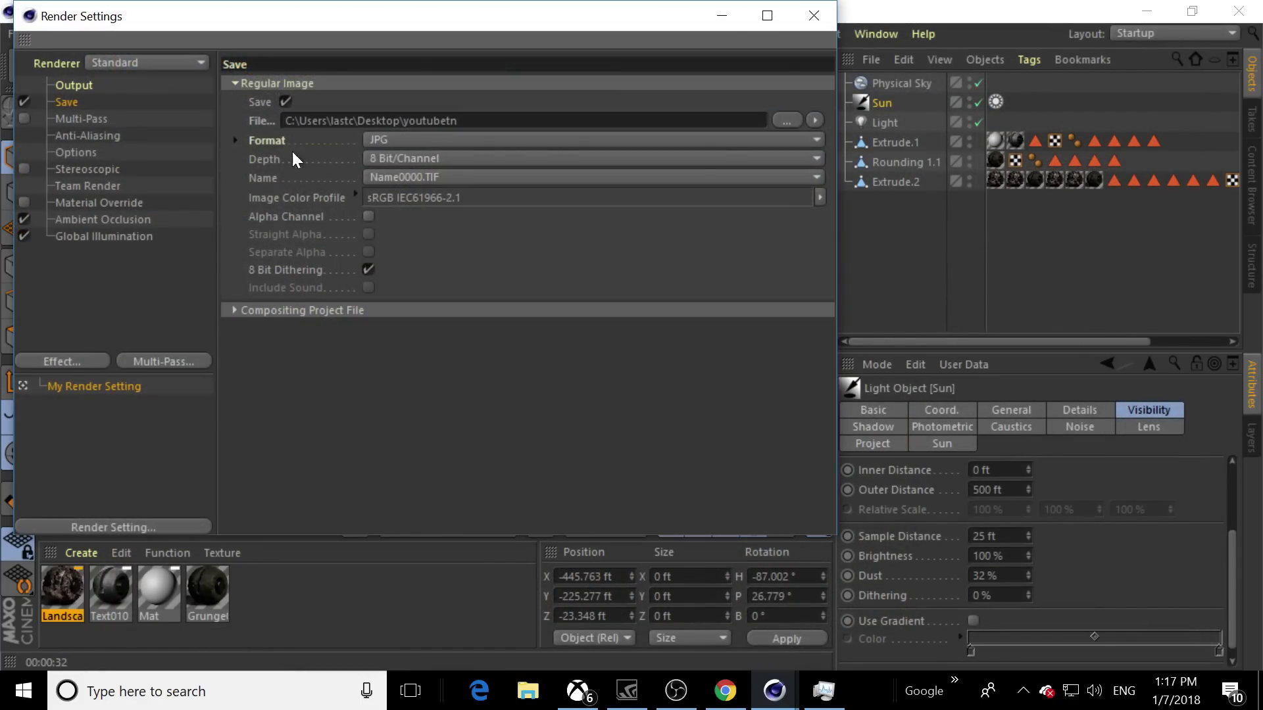
{"action": "left_click", "coordinate": [73, 89]}
{"action": "double_click", "coordinate": [347, 104]}
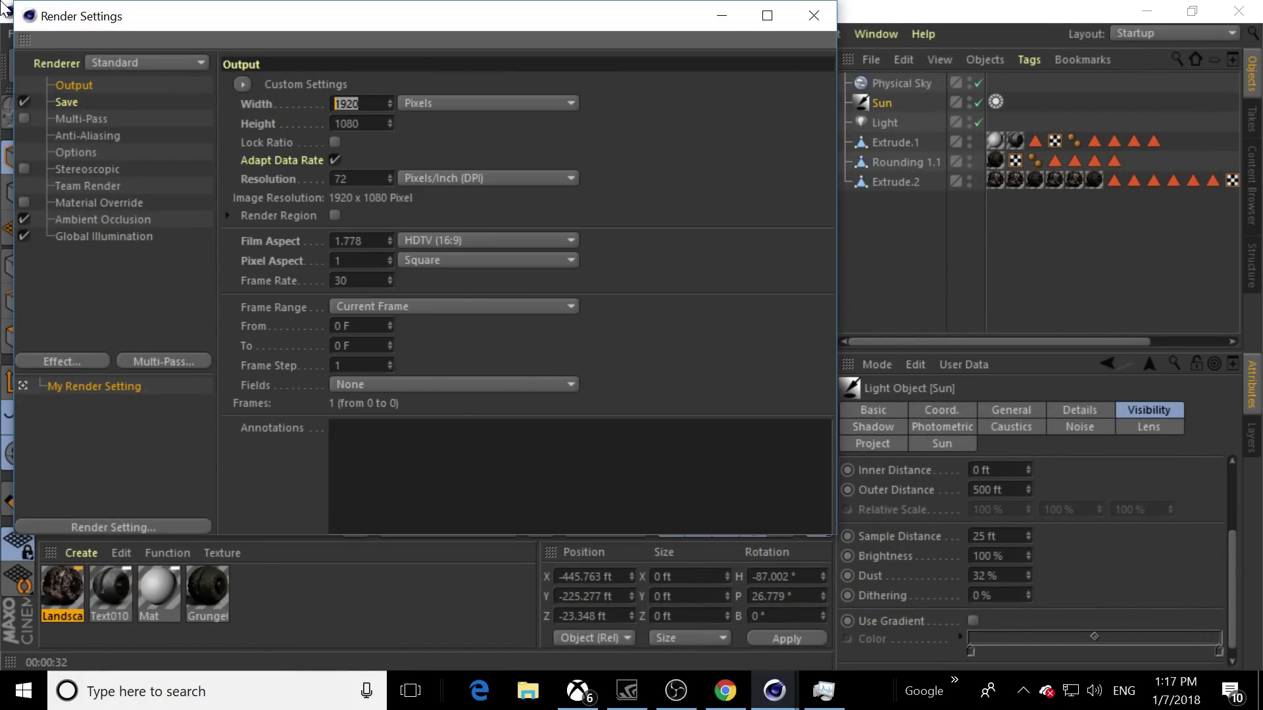
{"action": "type", "text": "1"}
{"action": "key", "text": "Tab"}
{"action": "type", "text": "7"}
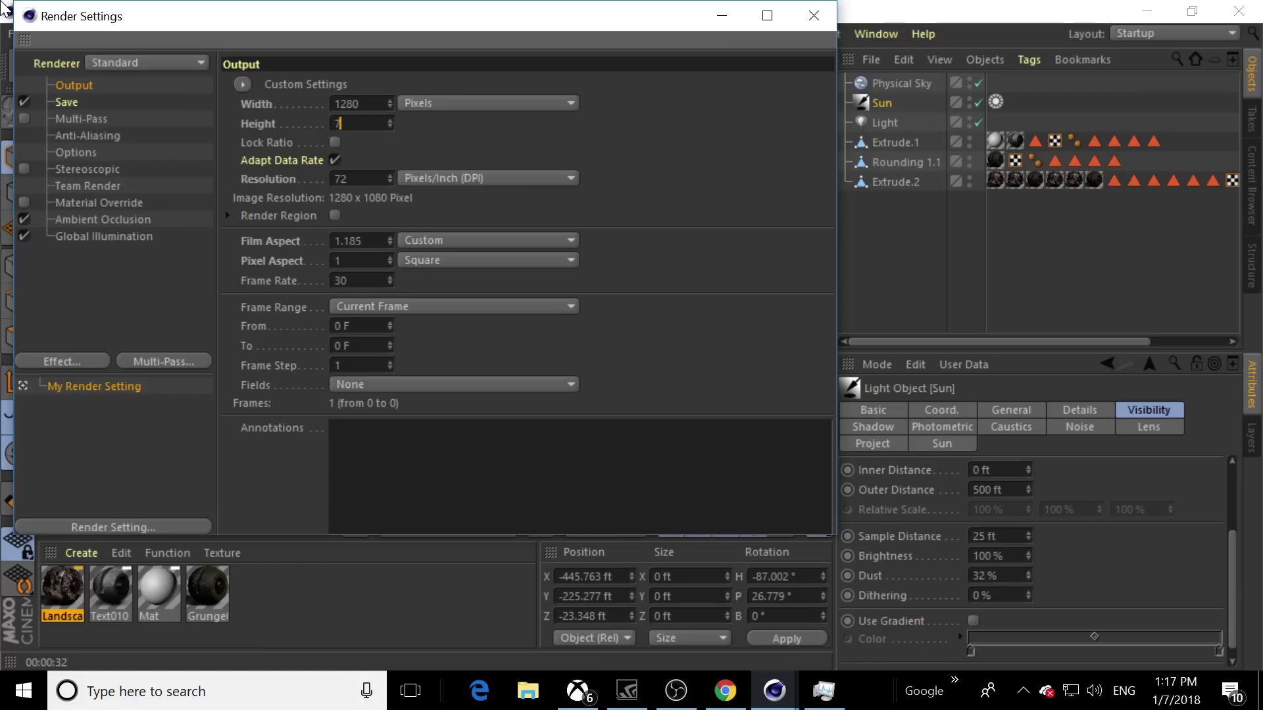
{"action": "left_click", "coordinate": [813, 15]}
{"action": "left_click", "coordinate": [484, 71]}
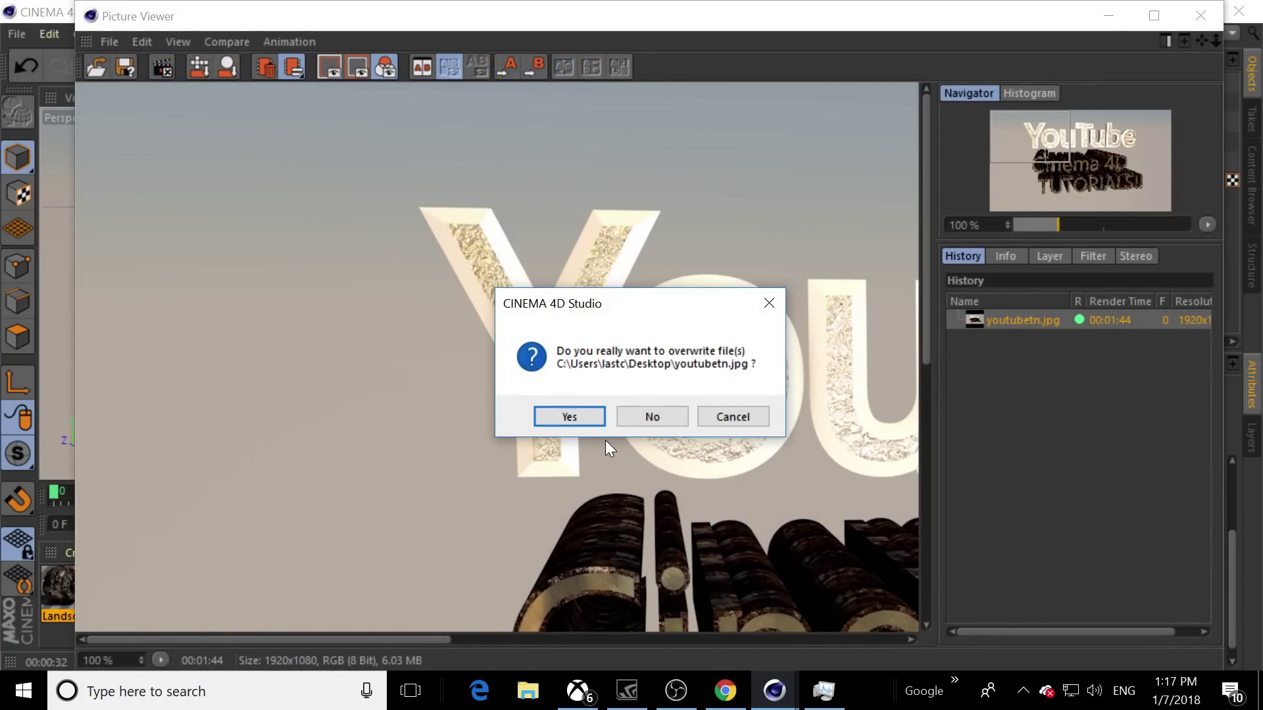
{"action": "left_click", "coordinate": [577, 415]}
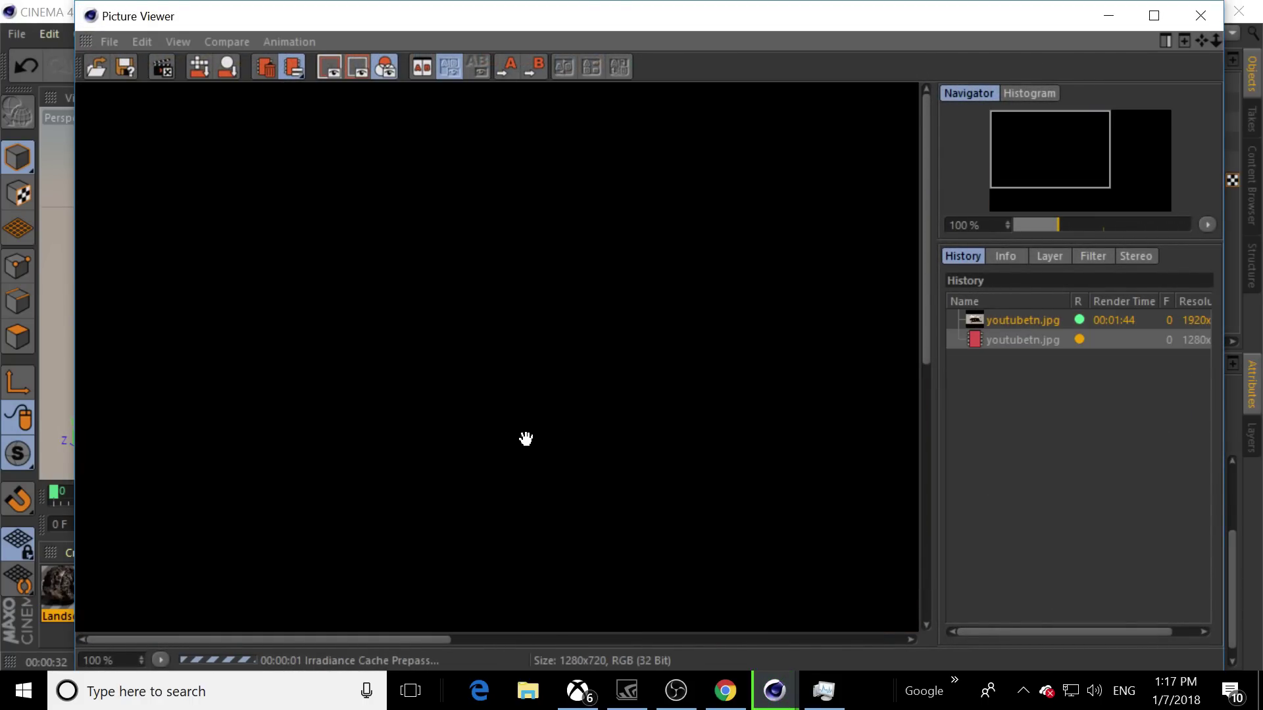
Switch to Chrome and set the live event's encoder to Other encoders in the ingestion settings
{"action": "left_click", "coordinate": [723, 694]}
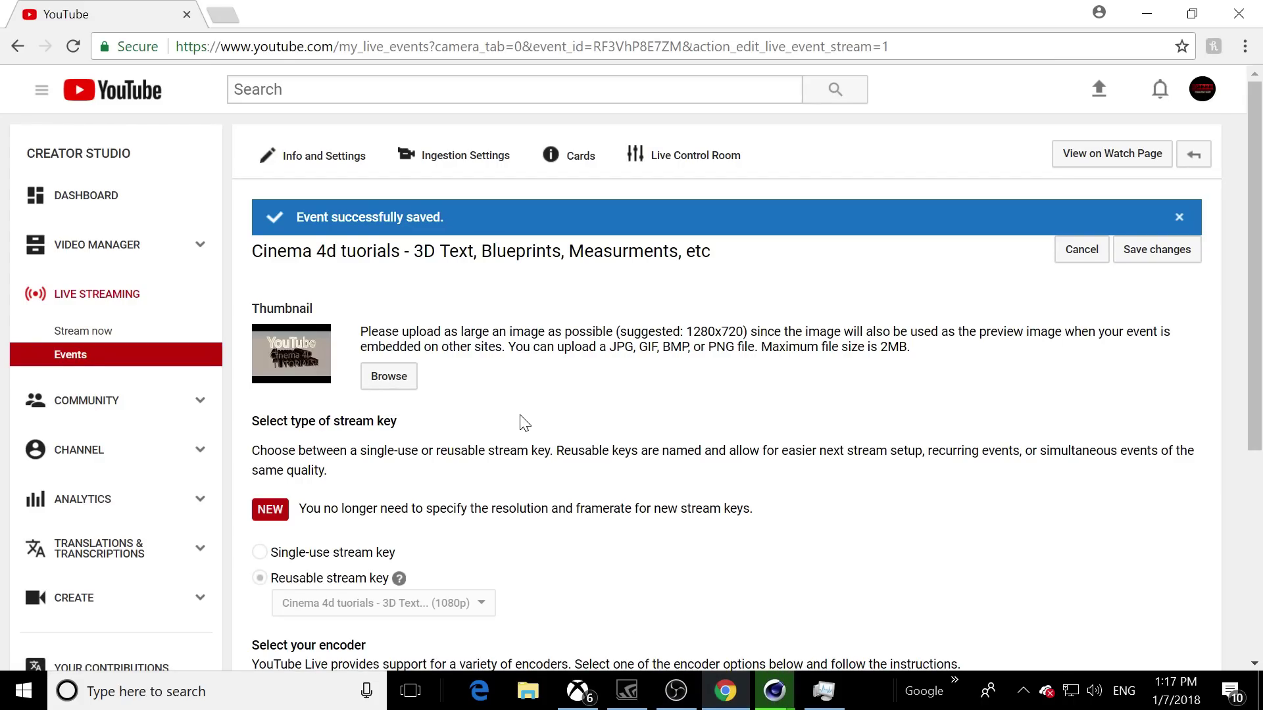
{"action": "left_click_drag", "start_coordinate": [1260, 311], "coordinate": [1261, 431]}
{"action": "left_click", "coordinate": [448, 494]}
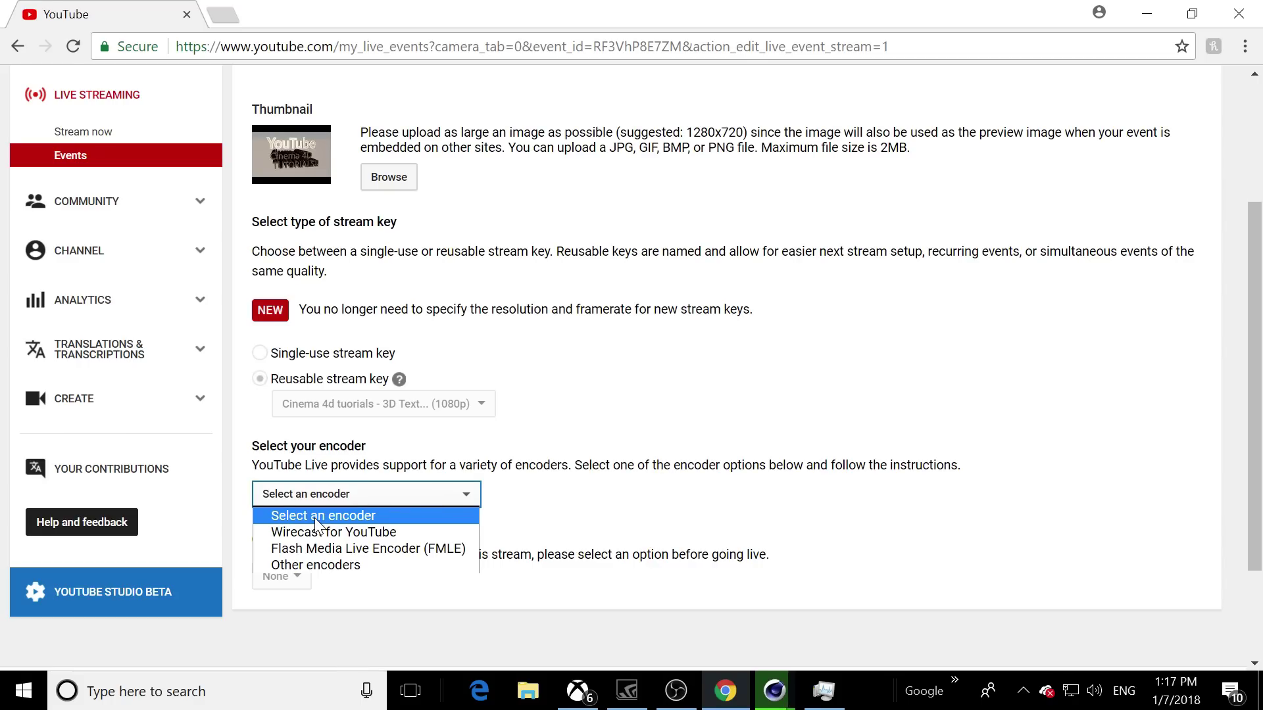
{"action": "left_click", "coordinate": [314, 565]}
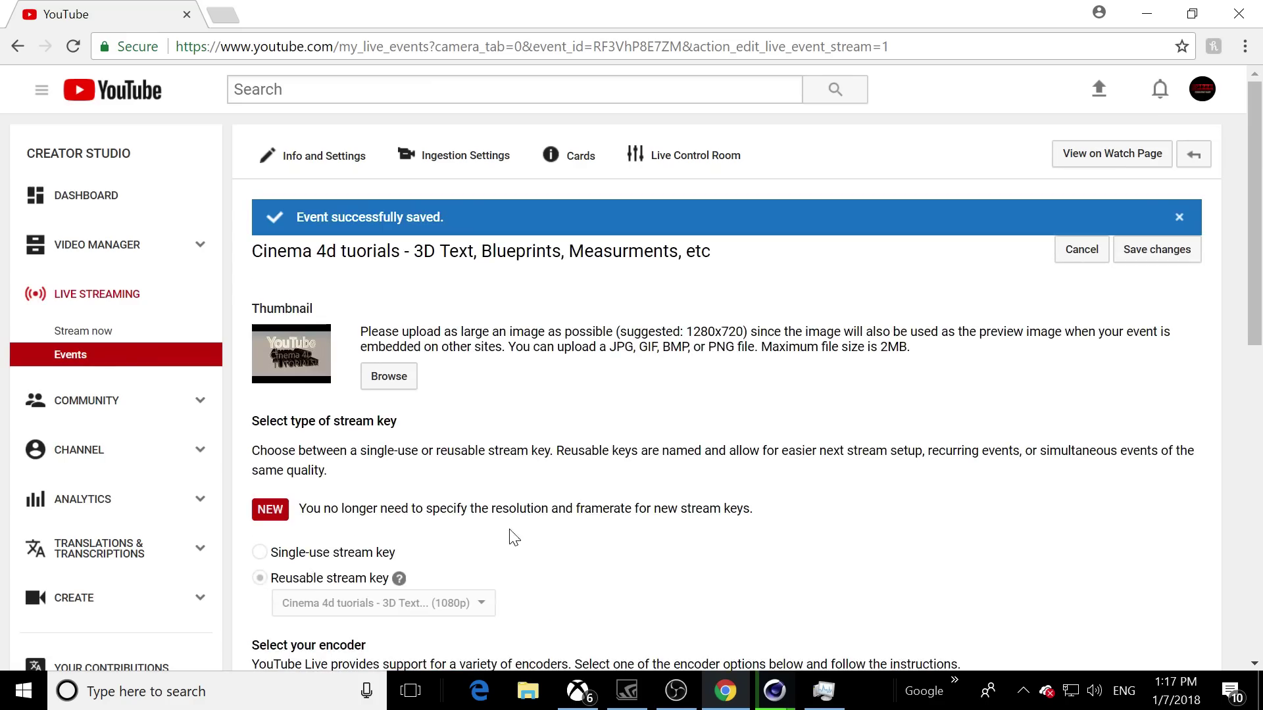
{"action": "left_click_drag", "start_coordinate": [1253, 285], "coordinate": [1223, 143]}
Pause and resume the live broadcast to YouTube with the GeForce Experience overlay
{"action": "mouse_move", "coordinate": [765, 700]}
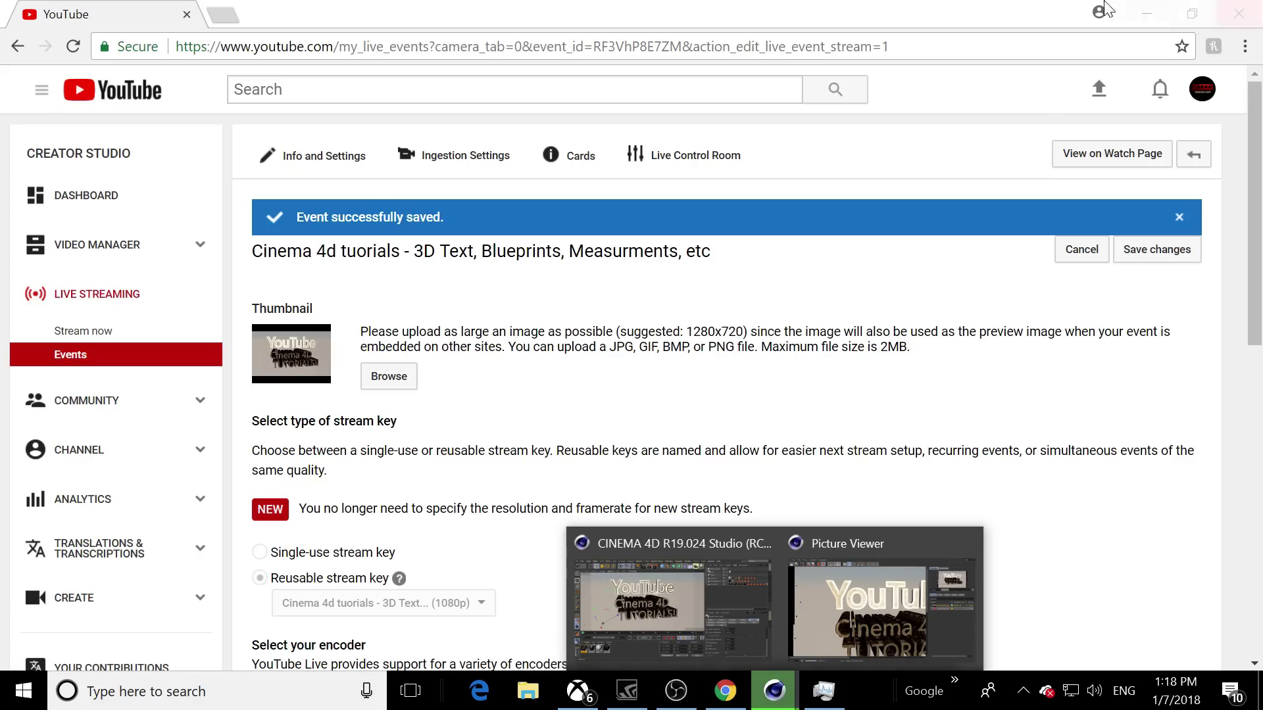
{"action": "key", "text": "alt+z"}
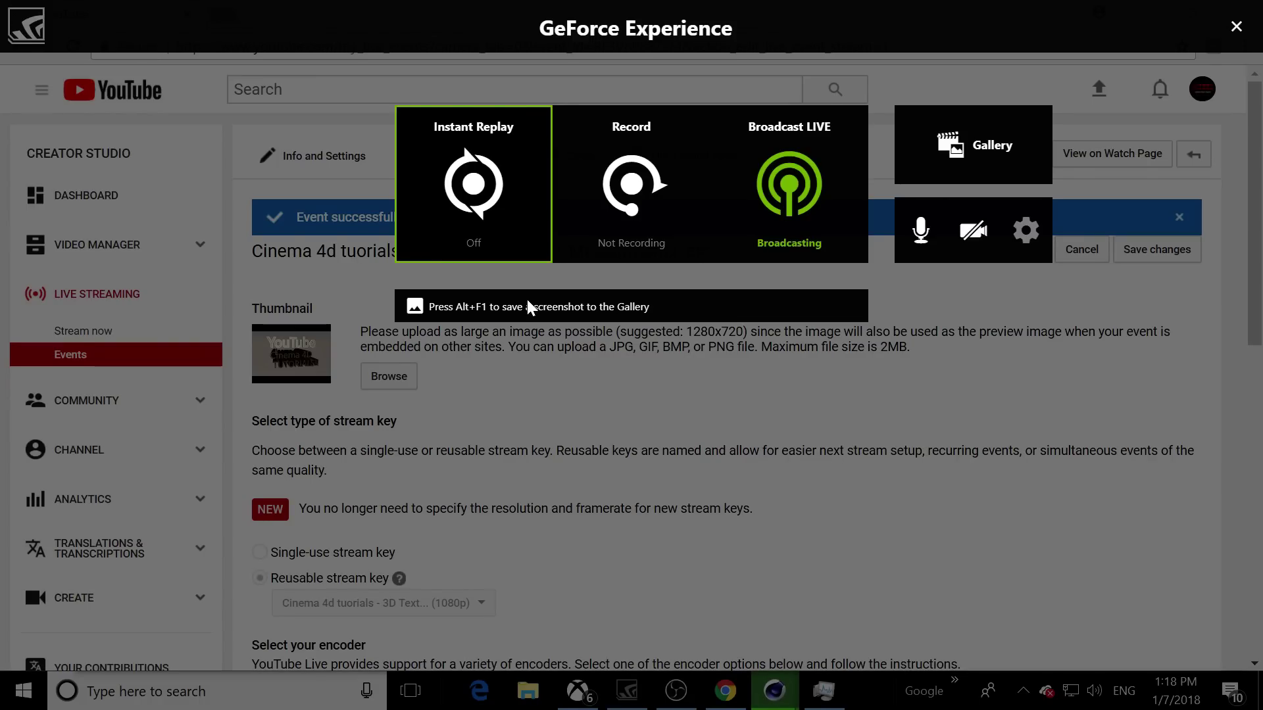
{"action": "left_click", "coordinate": [742, 203]}
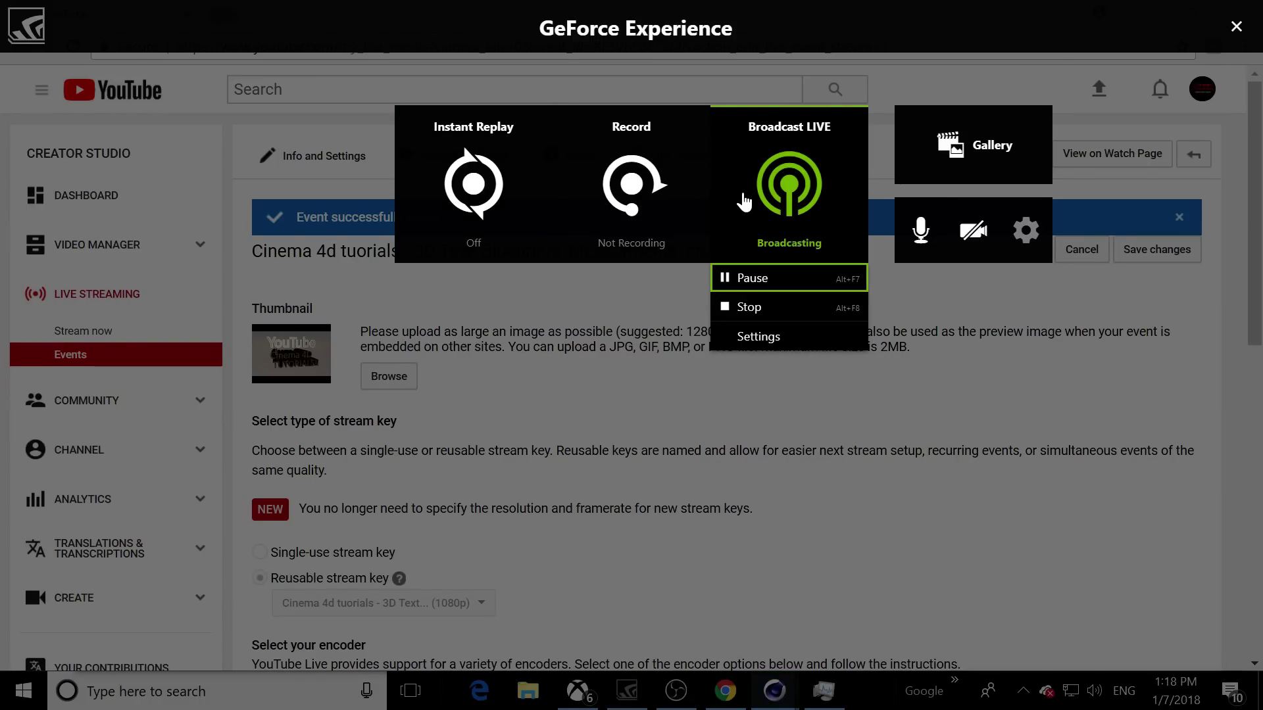
{"action": "left_click", "coordinate": [748, 277]}
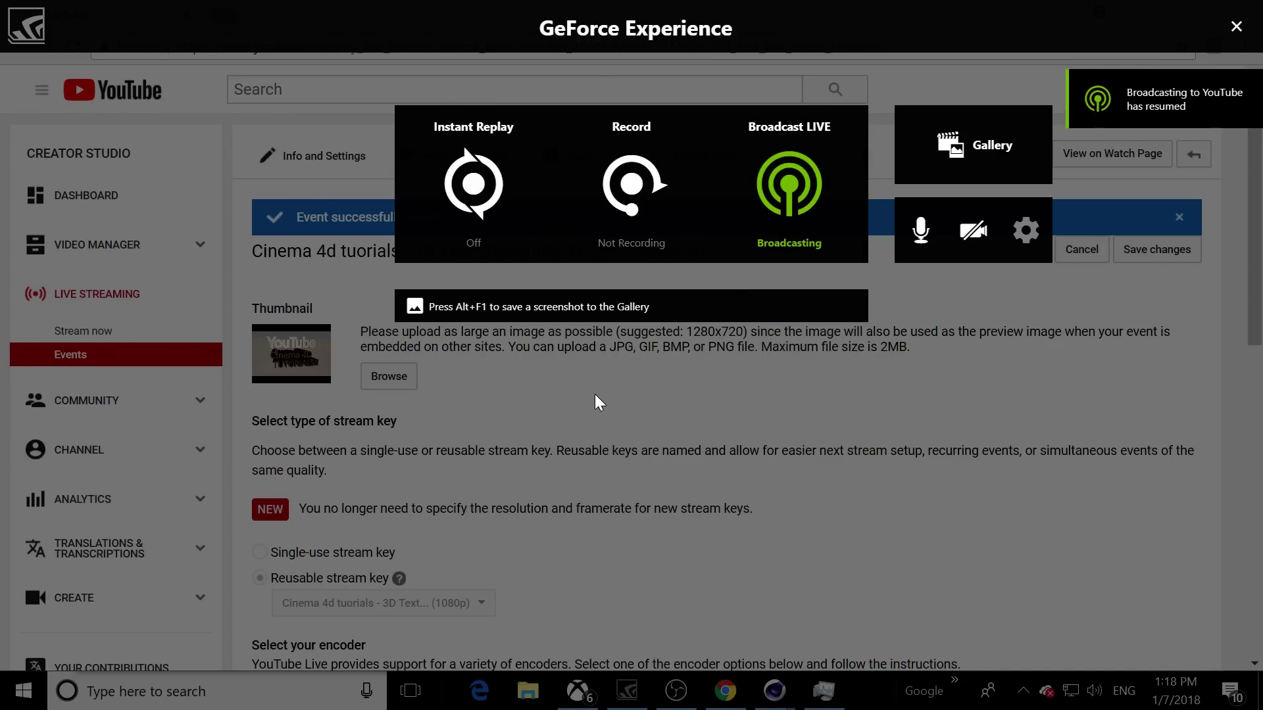
{"action": "left_click", "coordinate": [593, 393]}
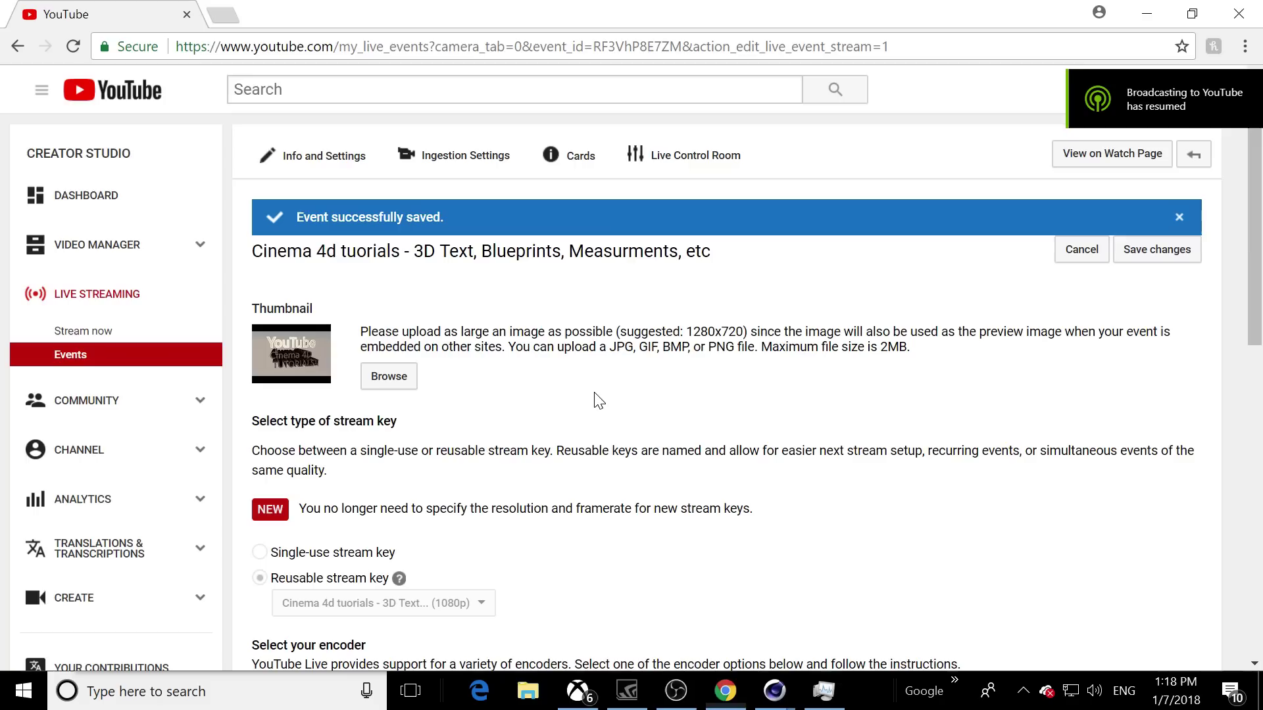
Save the event's ingestion settings and open the channel page to check the live event's thumbnail among the uploads
{"action": "left_click", "coordinate": [1137, 257]}
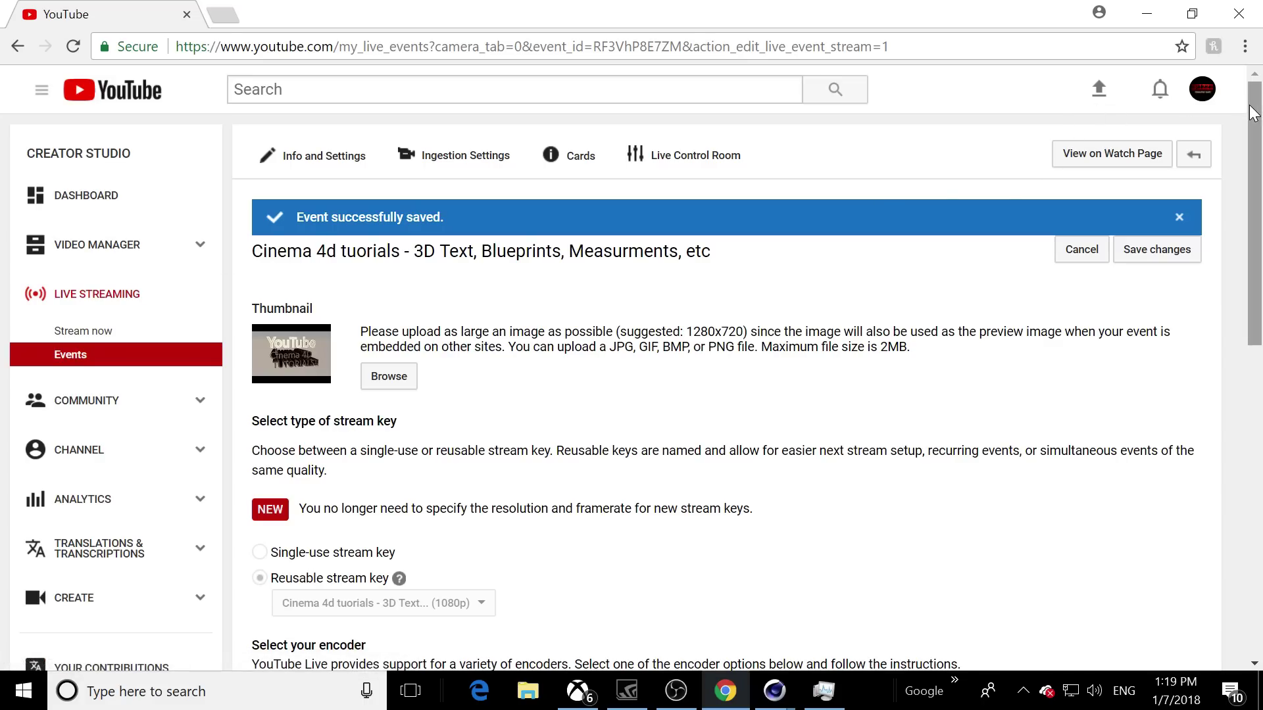
{"action": "left_click", "coordinate": [160, 243]}
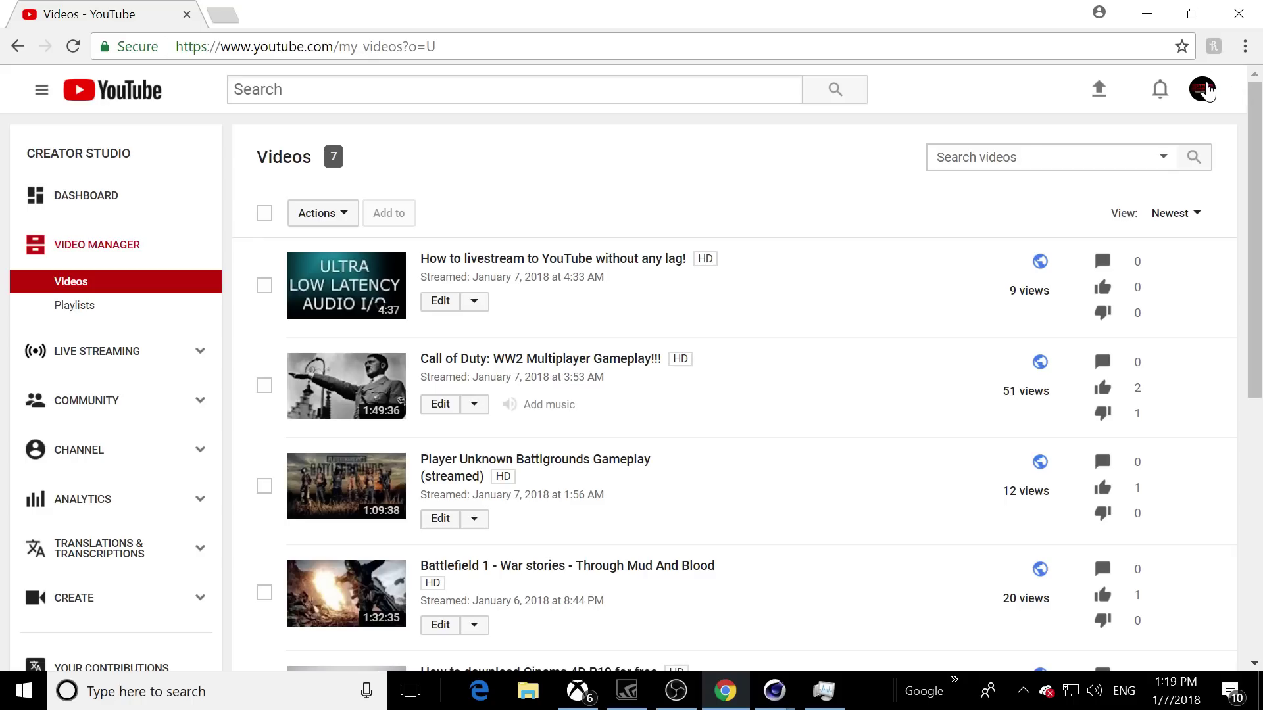
{"action": "left_click", "coordinate": [1209, 81]}
{"action": "left_click", "coordinate": [1086, 209]}
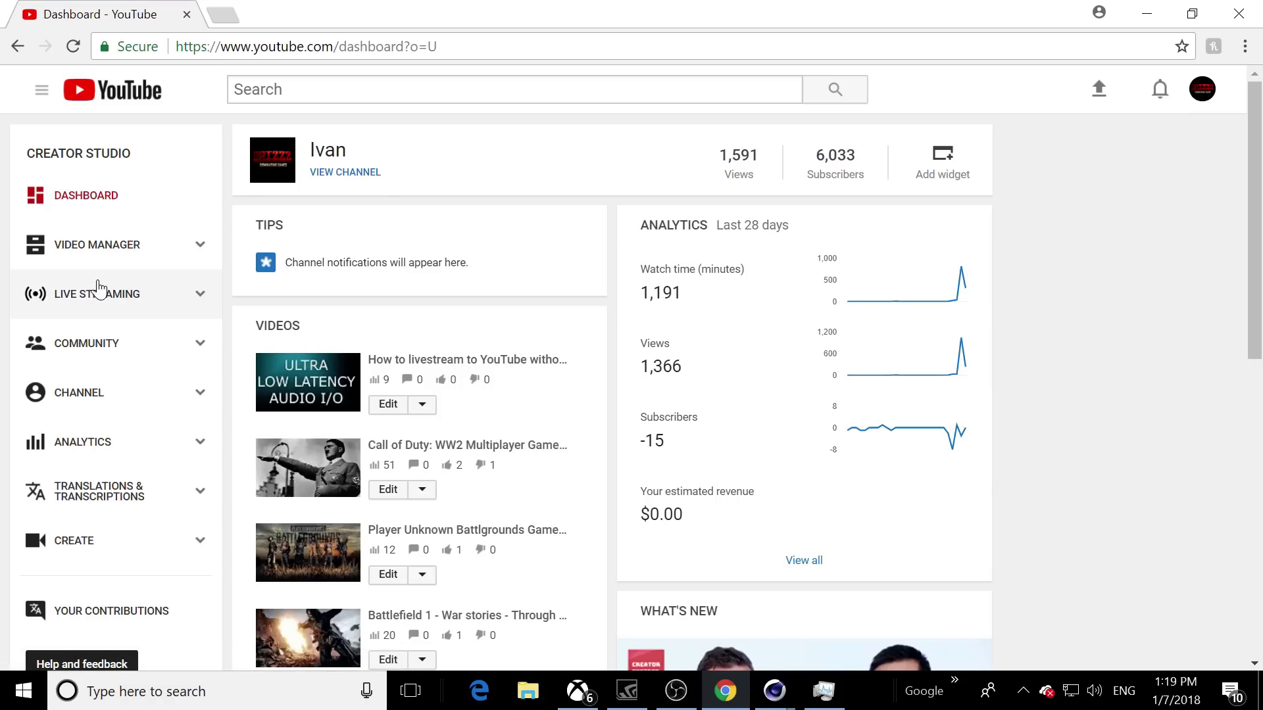
{"action": "left_click", "coordinate": [329, 173]}
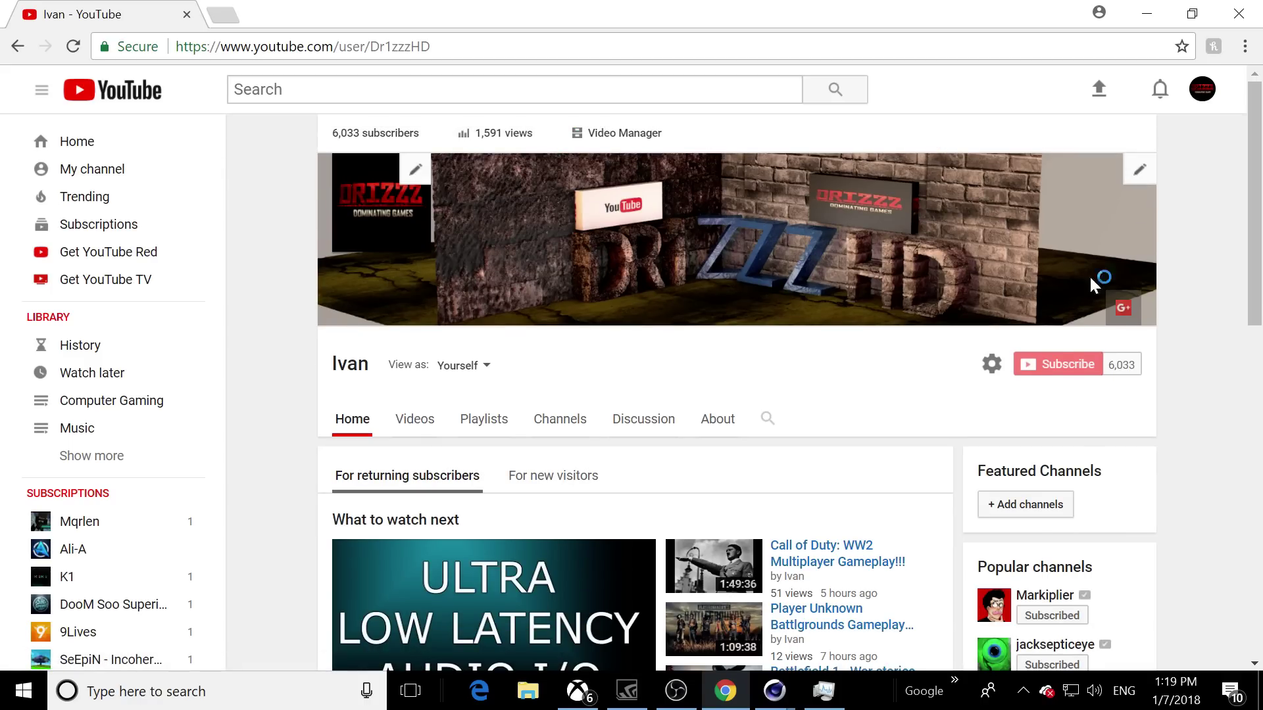
{"action": "left_click_drag", "start_coordinate": [1256, 203], "coordinate": [1261, 422]}
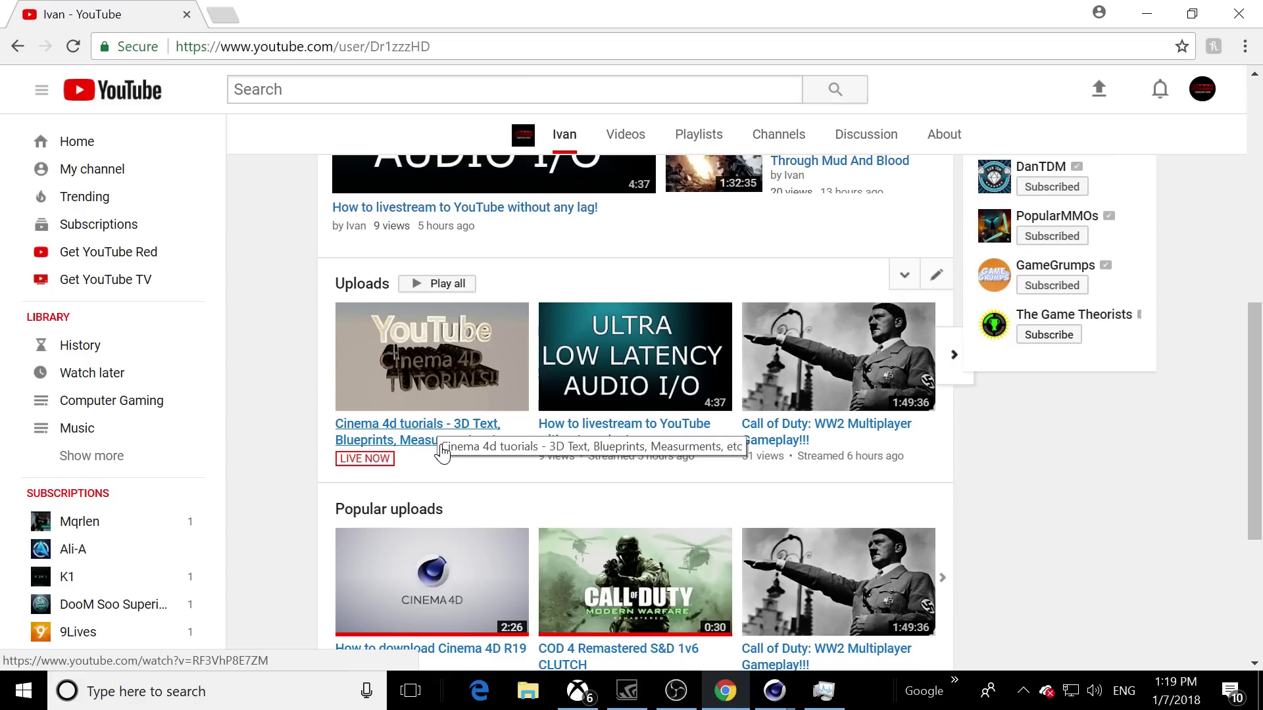
Switch back to Cinema 4D, close the Picture Viewer and create a new empty project
{"action": "mouse_move", "coordinate": [774, 705]}
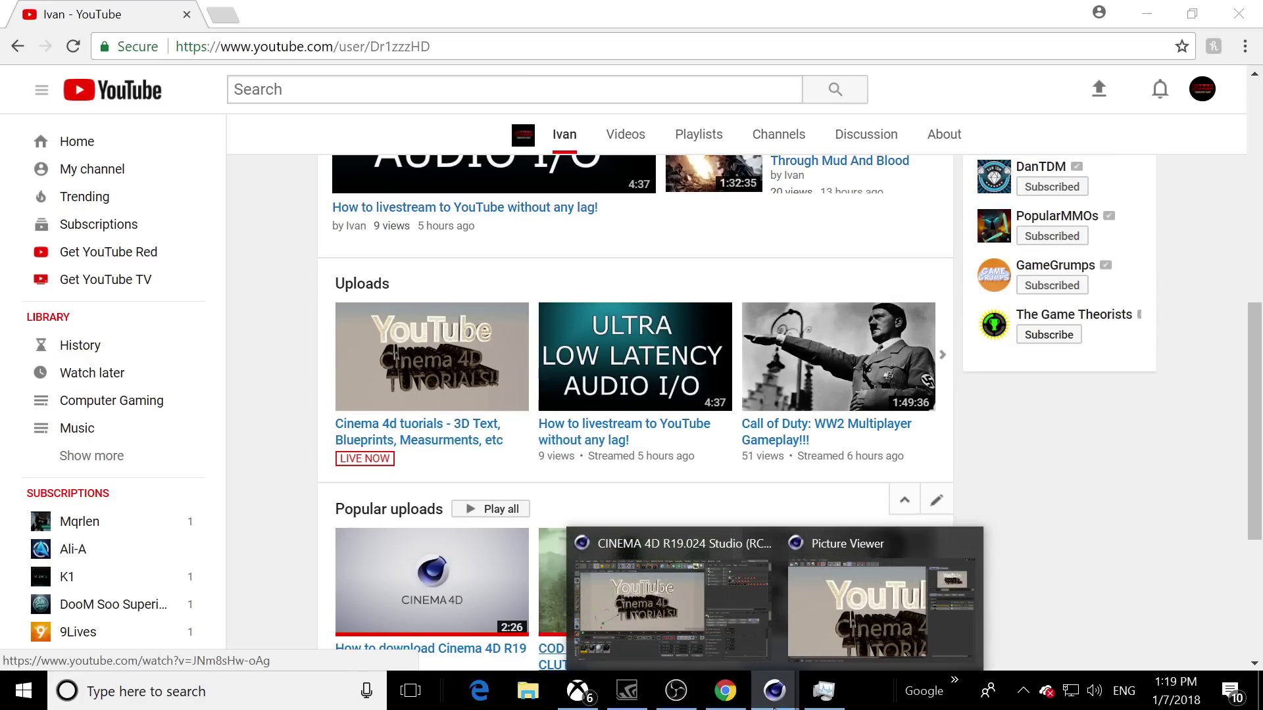
{"action": "left_click", "coordinate": [694, 625]}
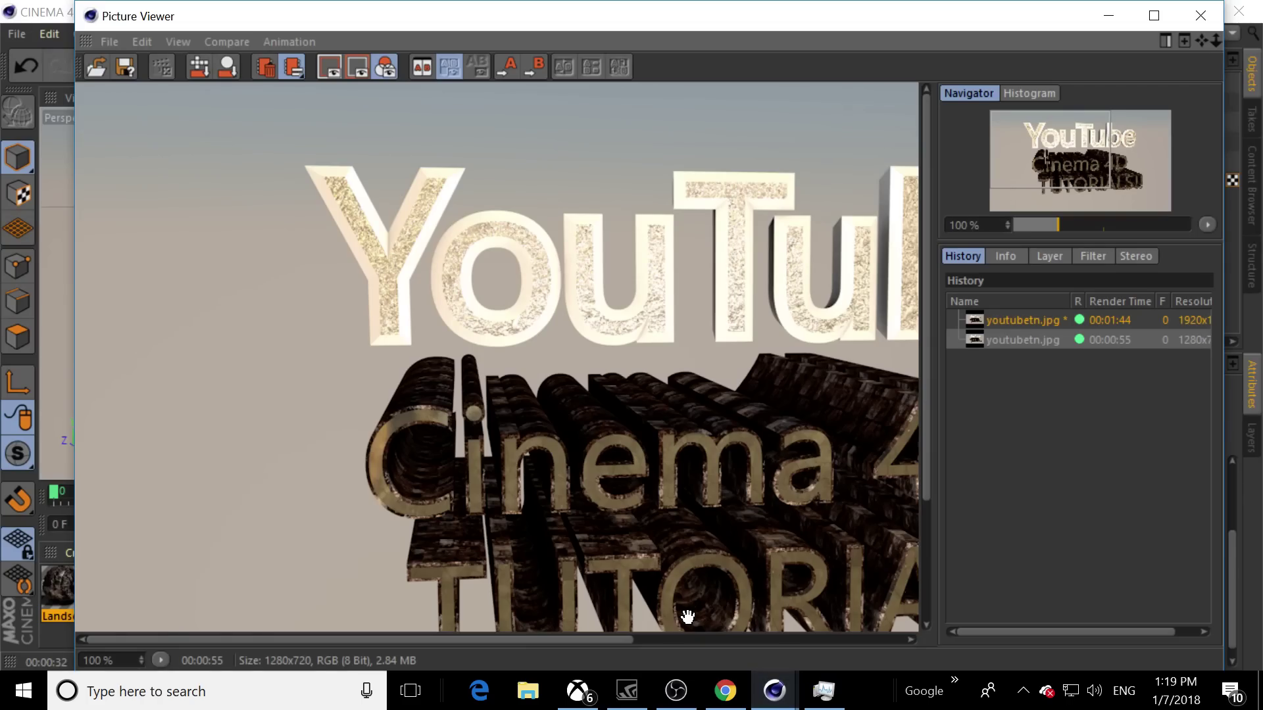
{"action": "left_click", "coordinate": [1197, 17]}
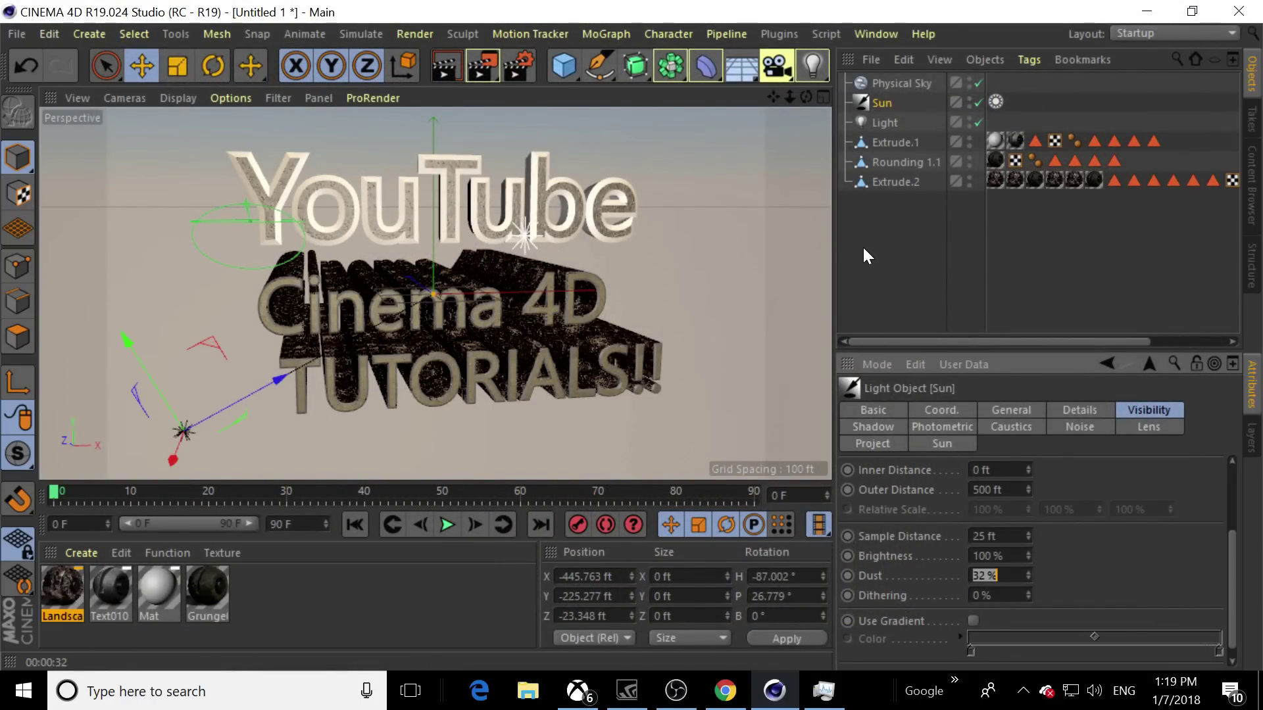
{"action": "left_click", "coordinate": [9, 34]}
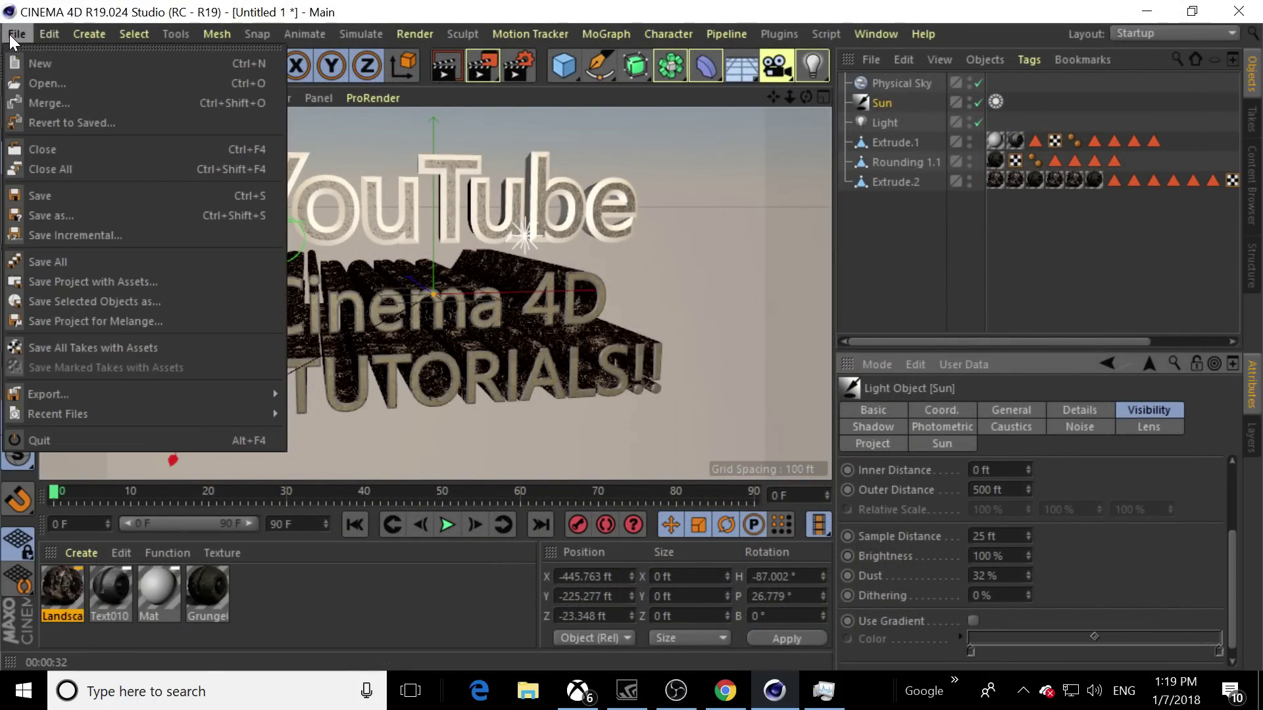
{"action": "left_click", "coordinate": [34, 63]}
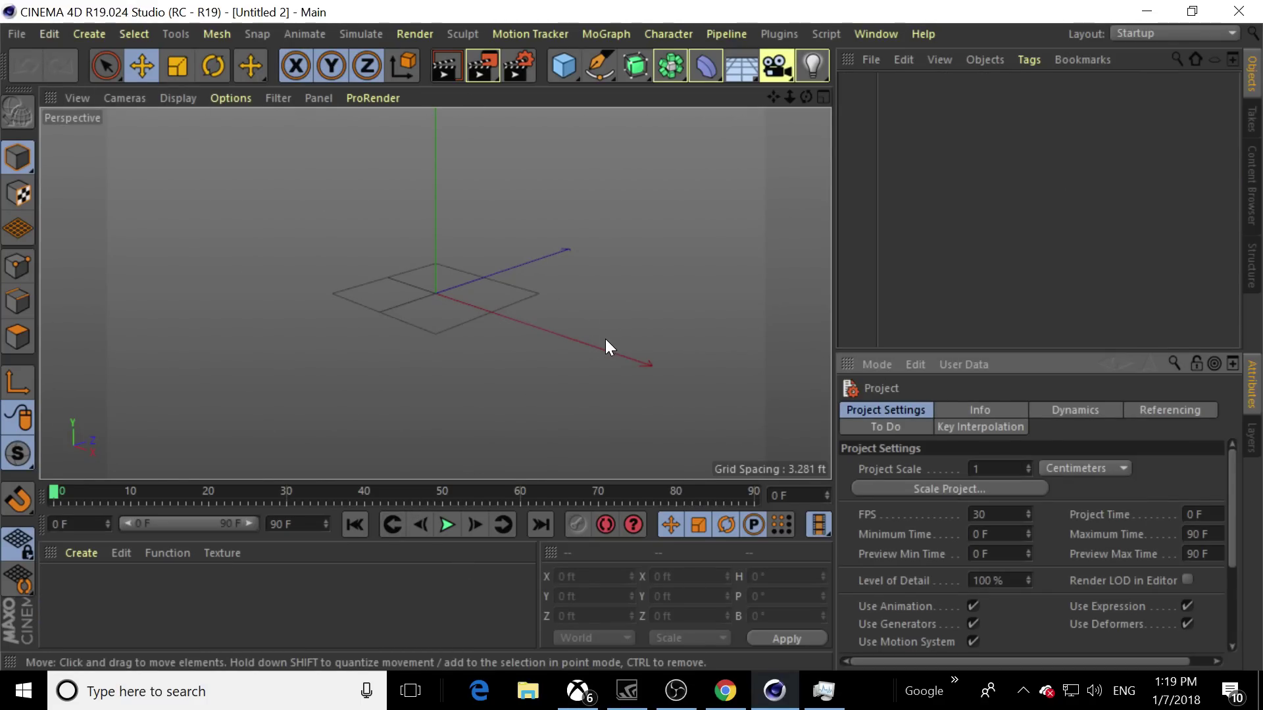
Show all four viewports and start choosing a background image for the Top viewport, browsing the files on the Desktop
{"action": "left_click", "coordinate": [824, 94]}
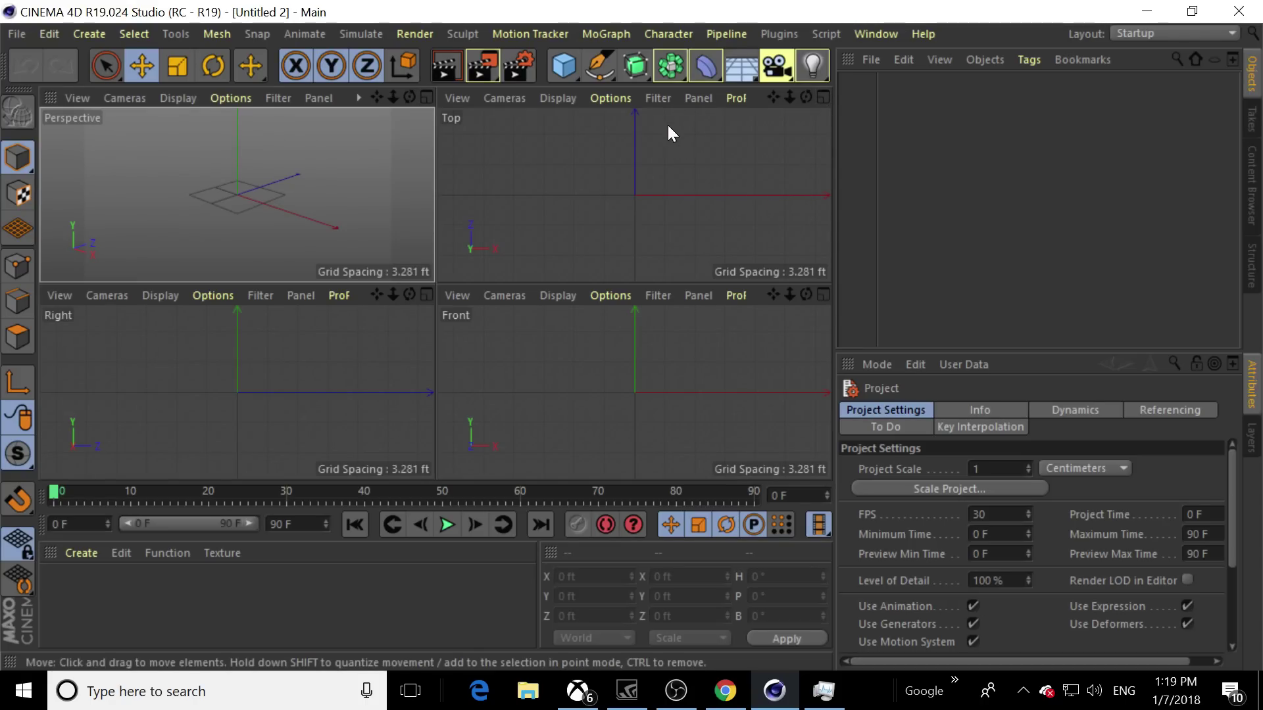
{"action": "left_click", "coordinate": [613, 98]}
{"action": "left_click", "coordinate": [724, 568]}
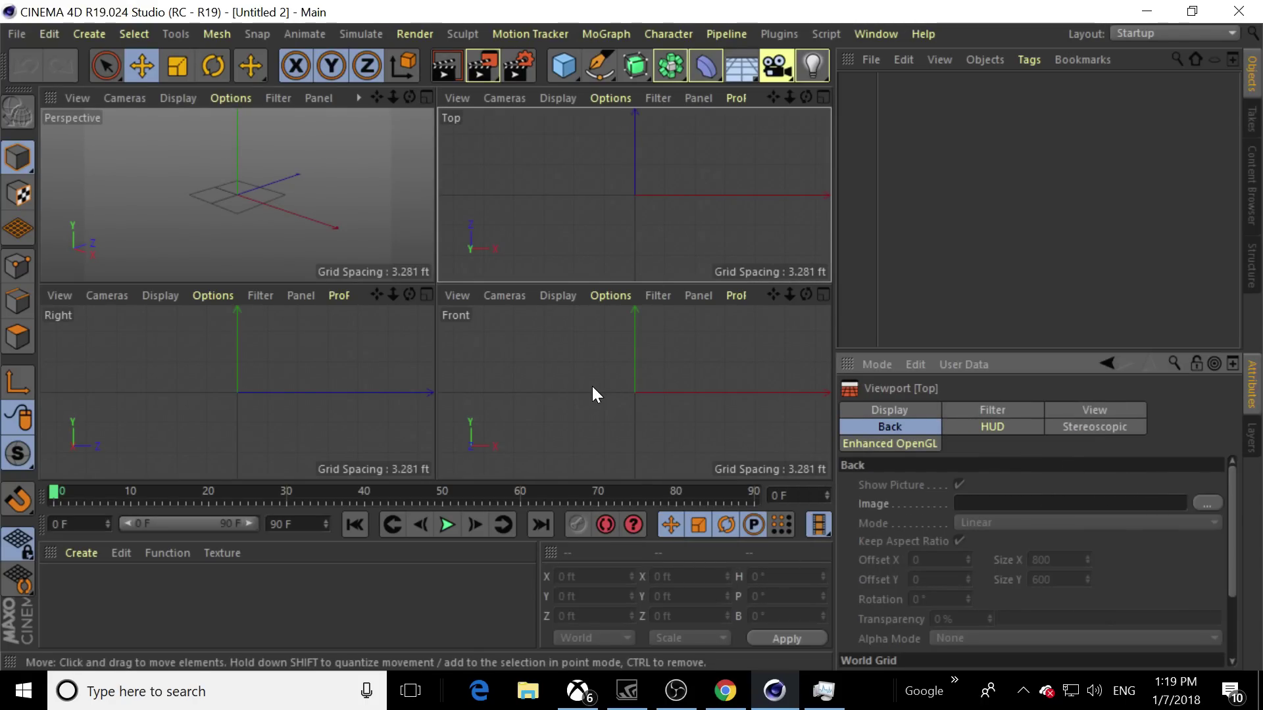
{"action": "left_click", "coordinate": [1207, 504]}
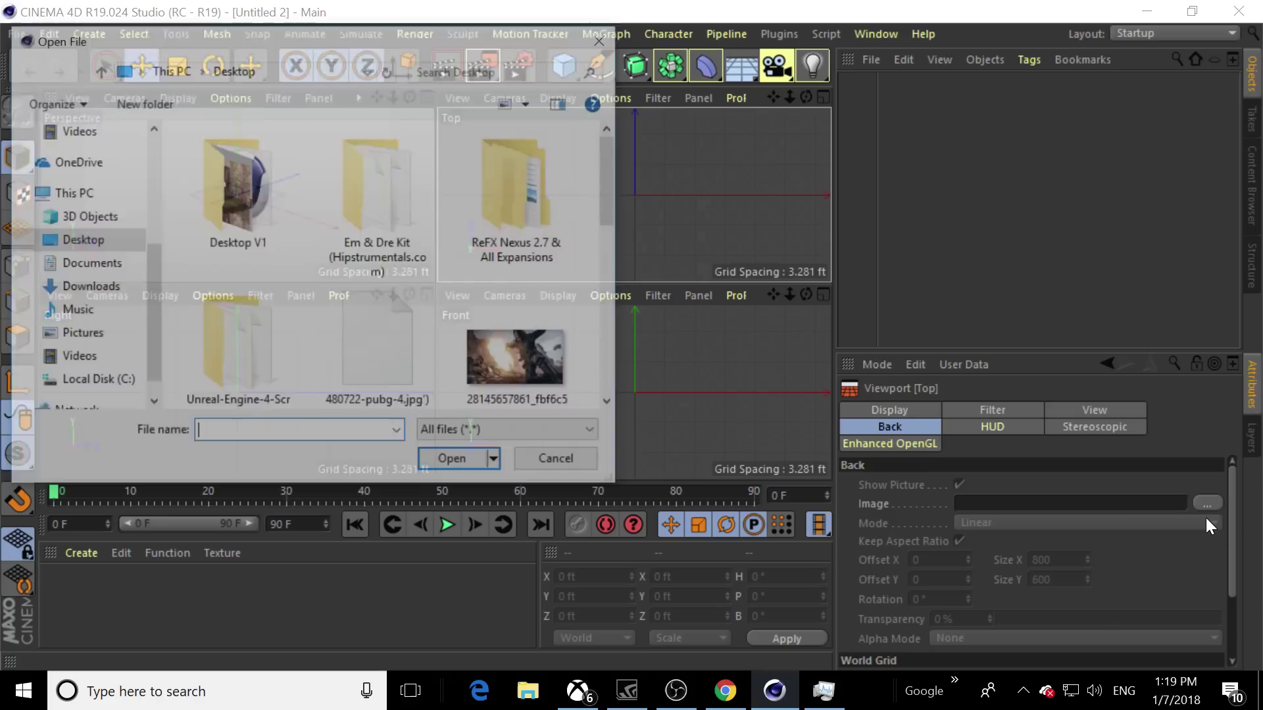
{"action": "left_click_drag", "start_coordinate": [613, 197], "coordinate": [610, 365]}
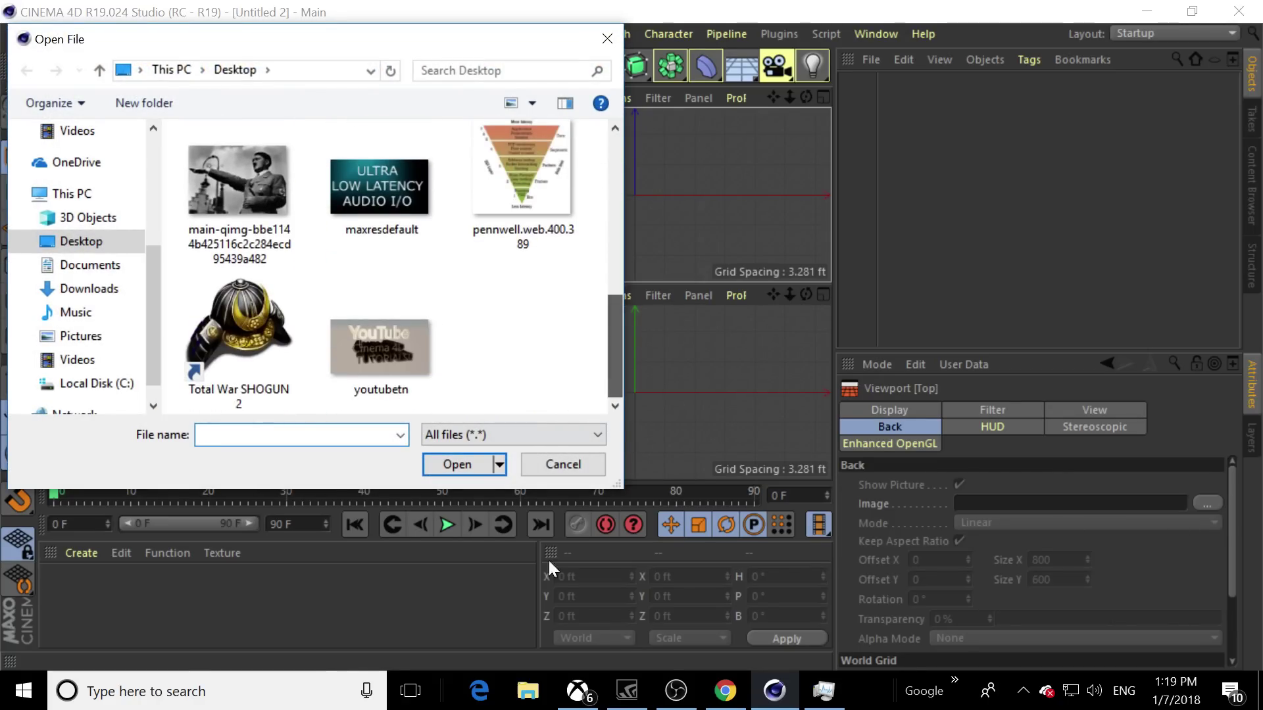
Switch to Chrome and open google.com in a new tab
{"action": "left_click", "coordinate": [725, 690]}
{"action": "left_click", "coordinate": [221, 16]}
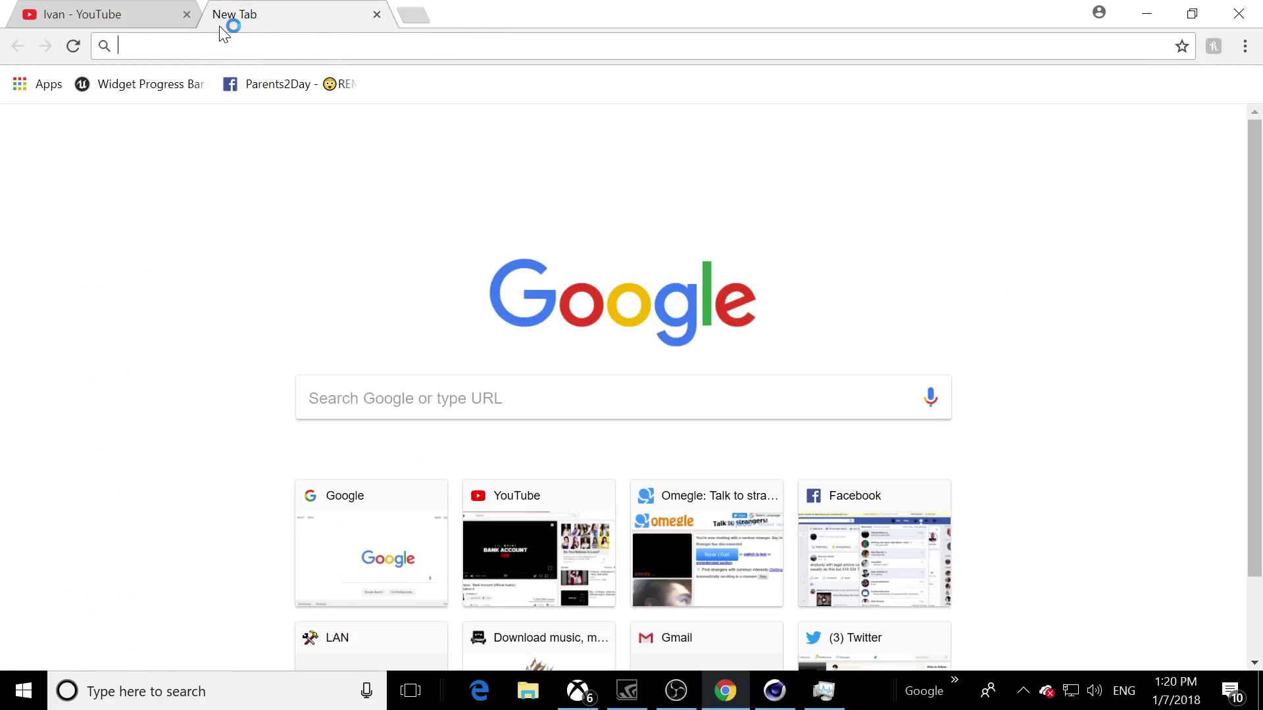
{"action": "type", "text": "google.com"}
{"action": "key", "text": "Return"}
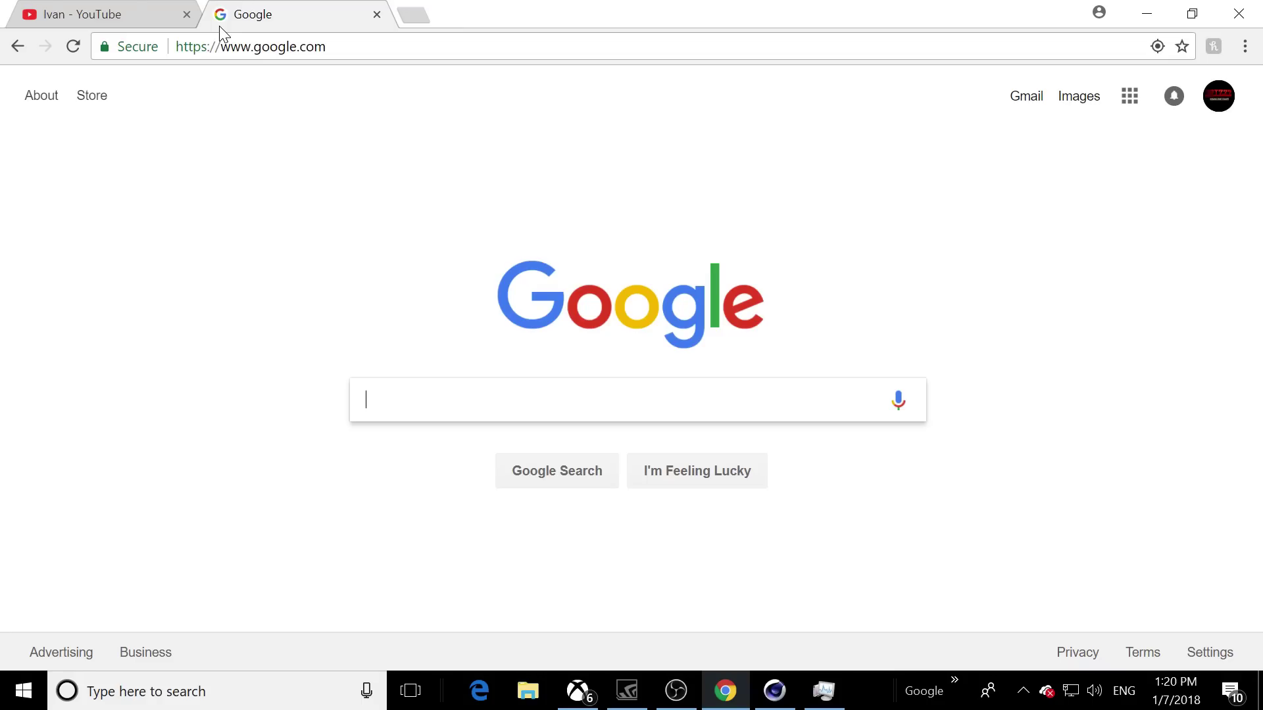
Search Google Images for "house blueprint" and browse the results for a suitable floor plan
{"action": "type", "text": "ouse blueprint"}
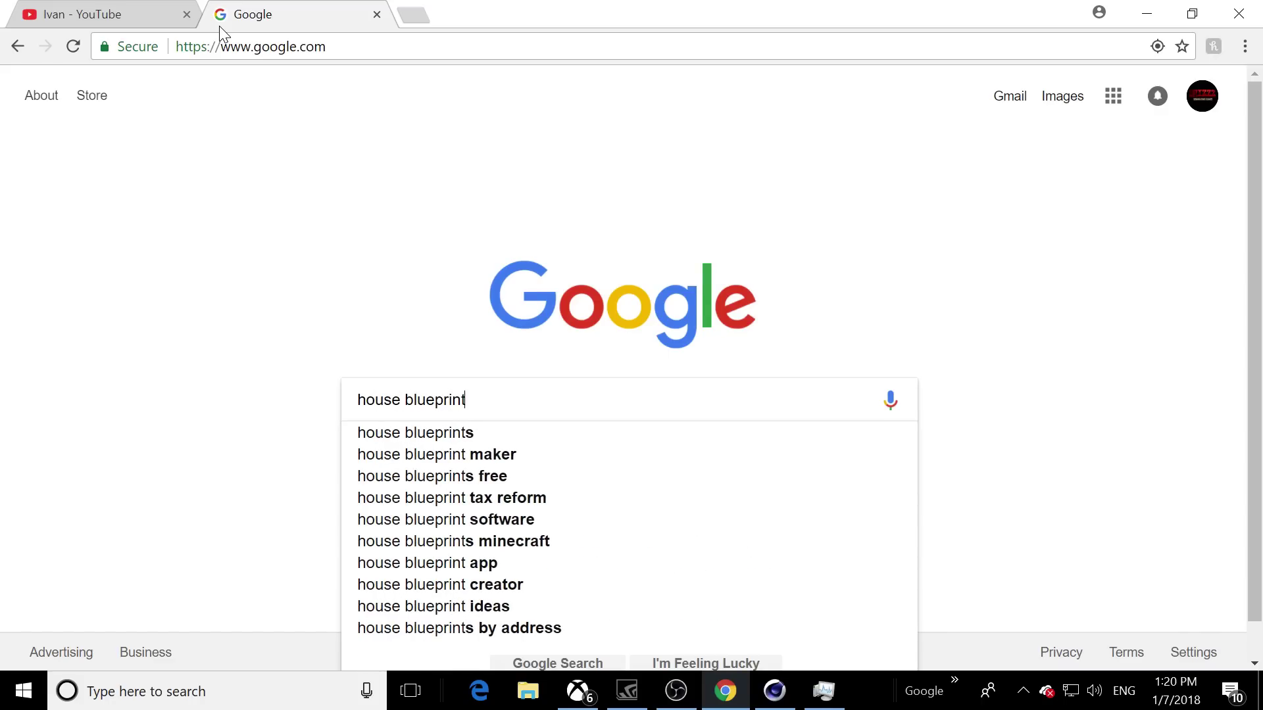
{"action": "key", "text": "Return"}
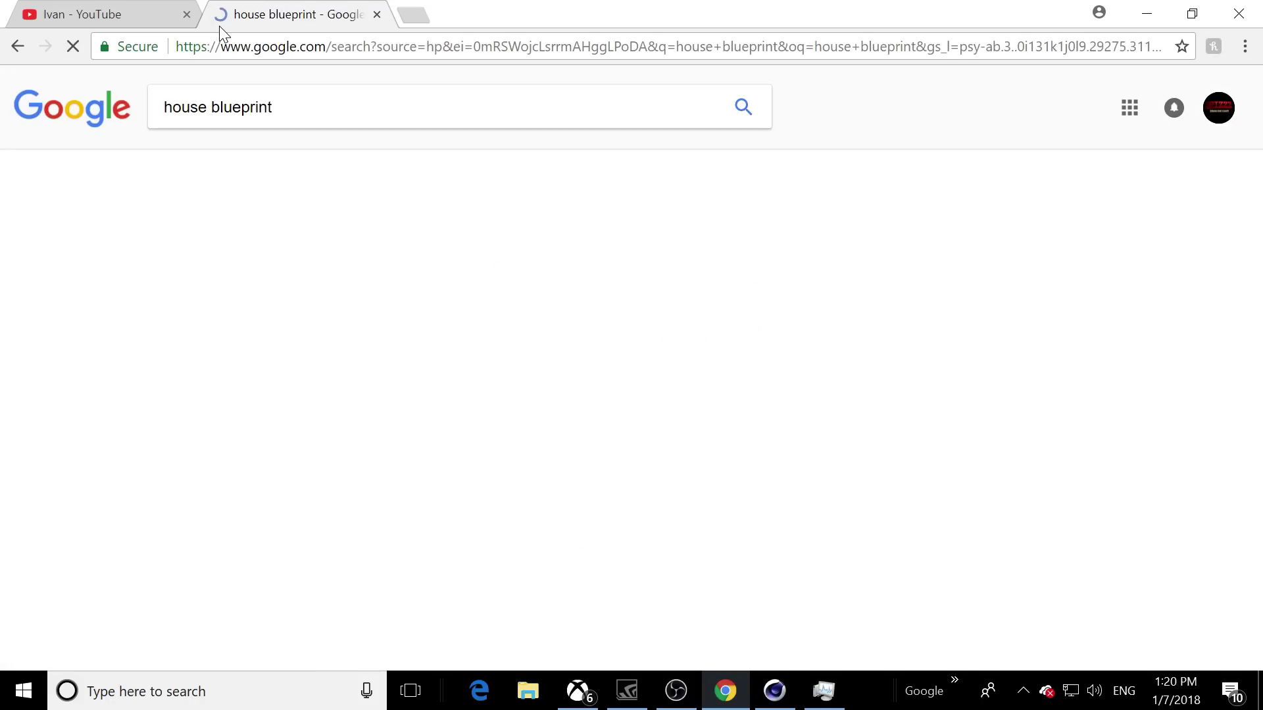
{"action": "left_click", "coordinate": [224, 163]}
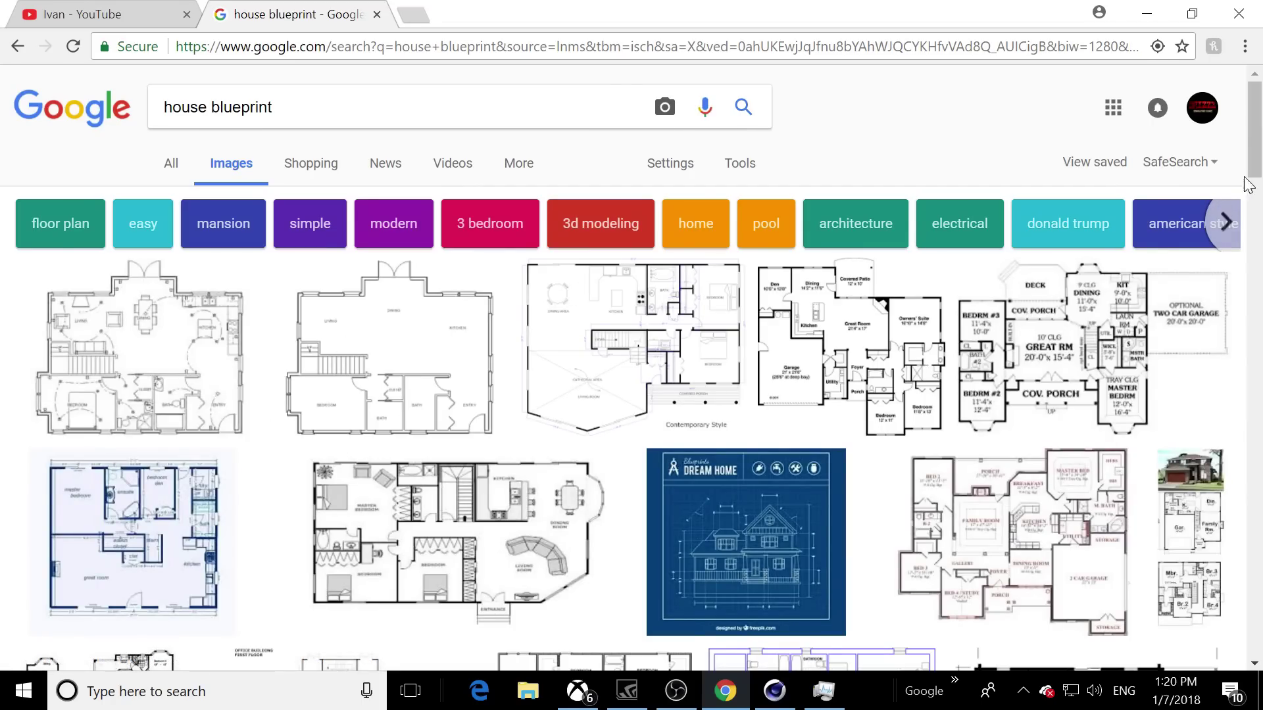
{"action": "scroll", "coordinate": [1258, 183], "scroll_direction": "down", "scroll_amount": 3}
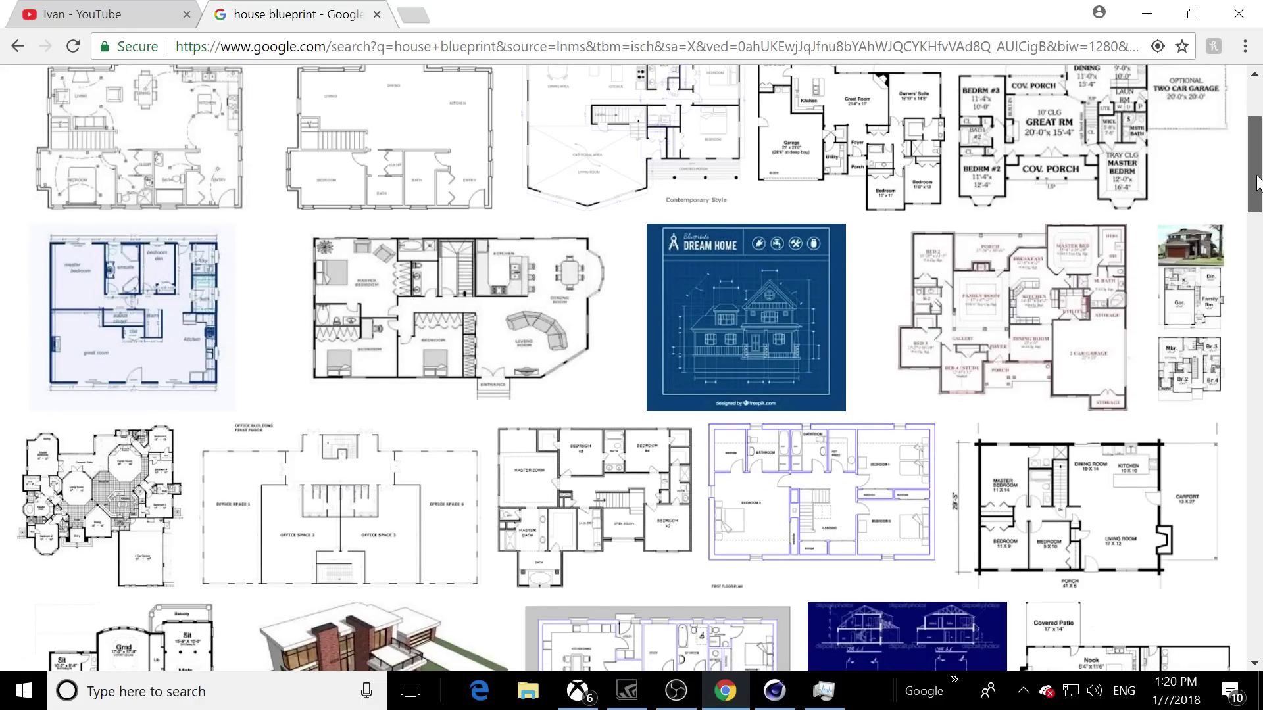
{"action": "left_click_drag", "start_coordinate": [1258, 183], "coordinate": [1260, 274]}
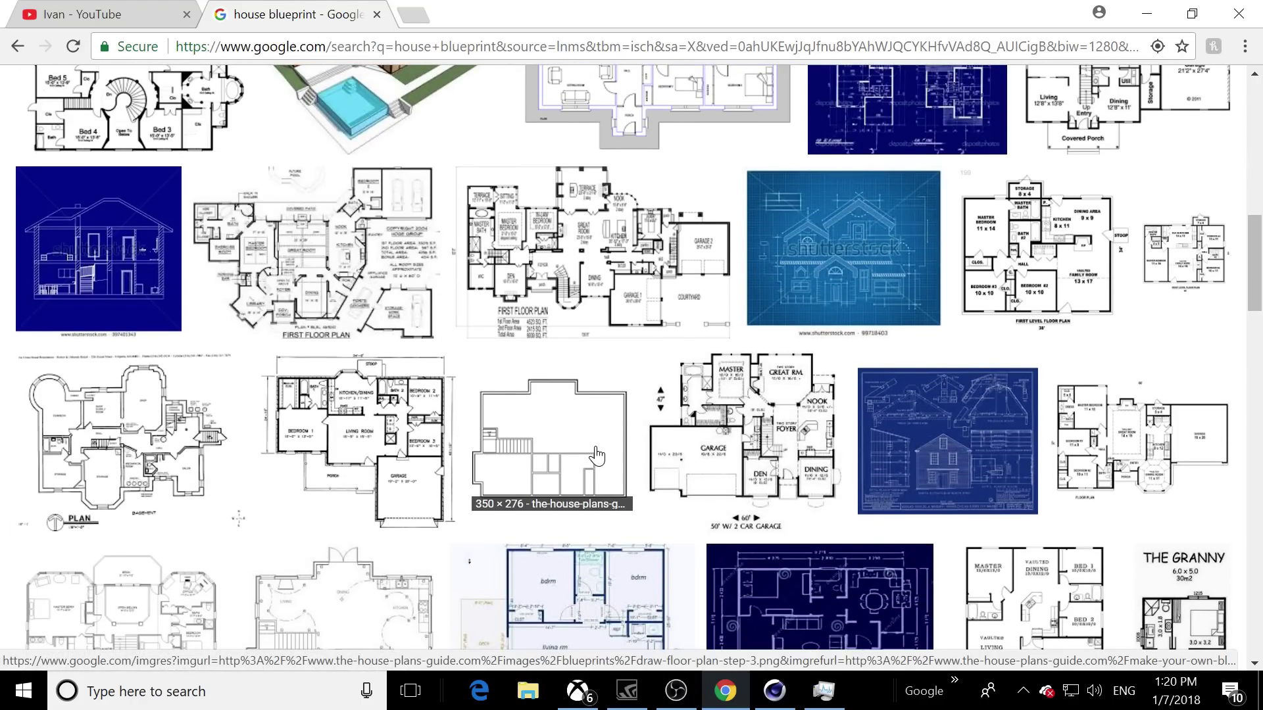
{"action": "mouse_move", "coordinate": [1257, 278]}
{"action": "left_mouse_down"}
{"action": "mouse_move", "coordinate": [1255, 176]}
{"action": "mouse_move", "coordinate": [1254, 407]}
{"action": "mouse_move", "coordinate": [1255, 301]}
{"action": "left_mouse_up"}
Preview candidate floor plans and open the unlabelled 350 × 276 "Draw Floor Plan Step 3" image at full size
{"action": "left_click", "coordinate": [404, 301]}
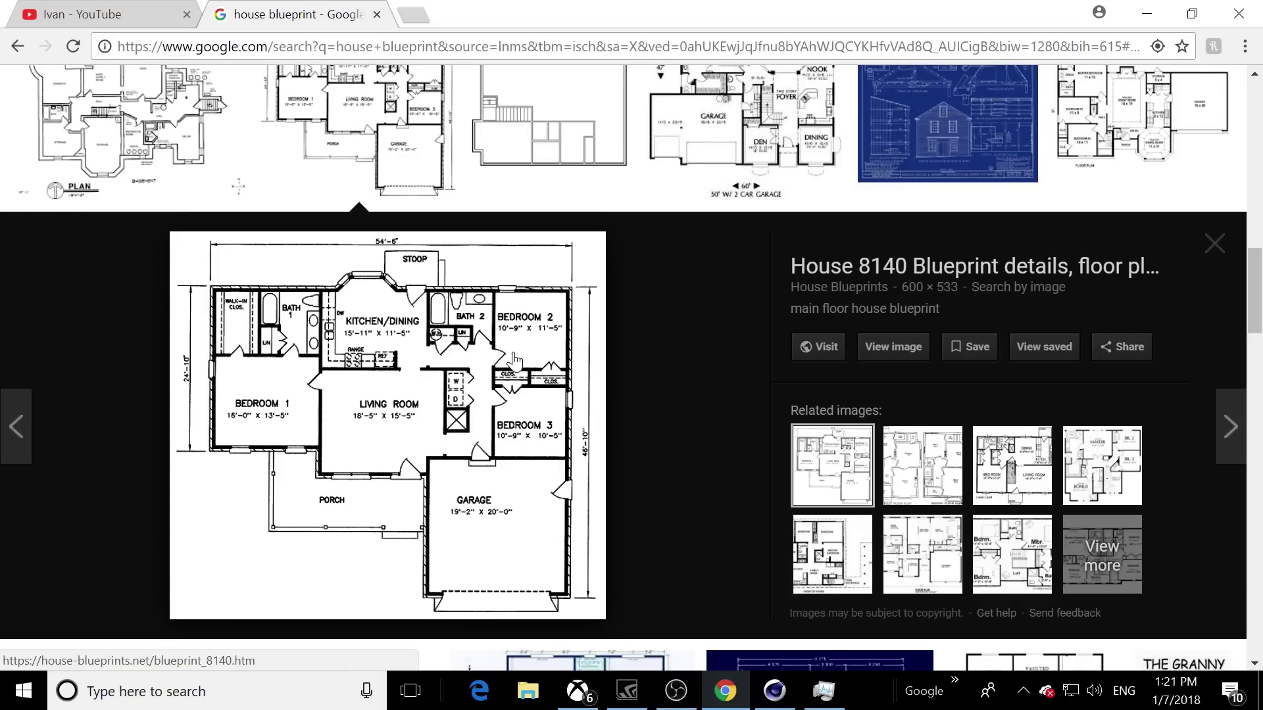
{"action": "left_click", "coordinate": [517, 160]}
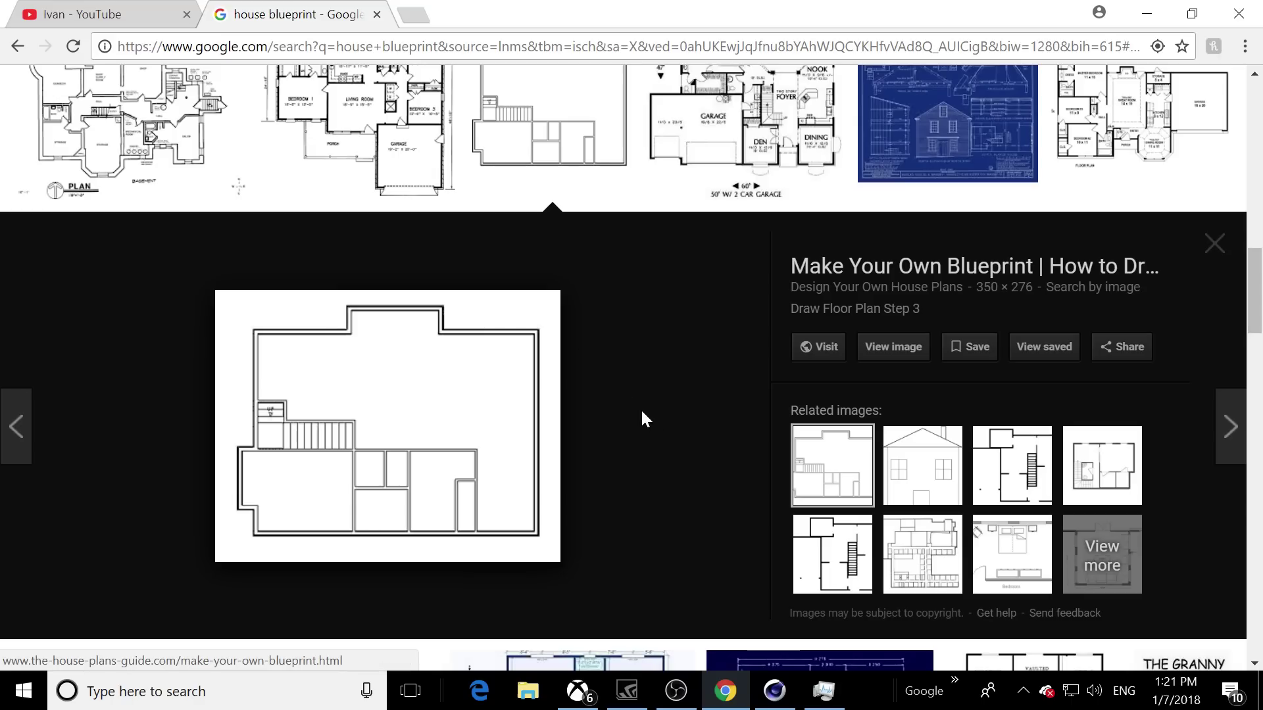
{"action": "left_click", "coordinate": [871, 360]}
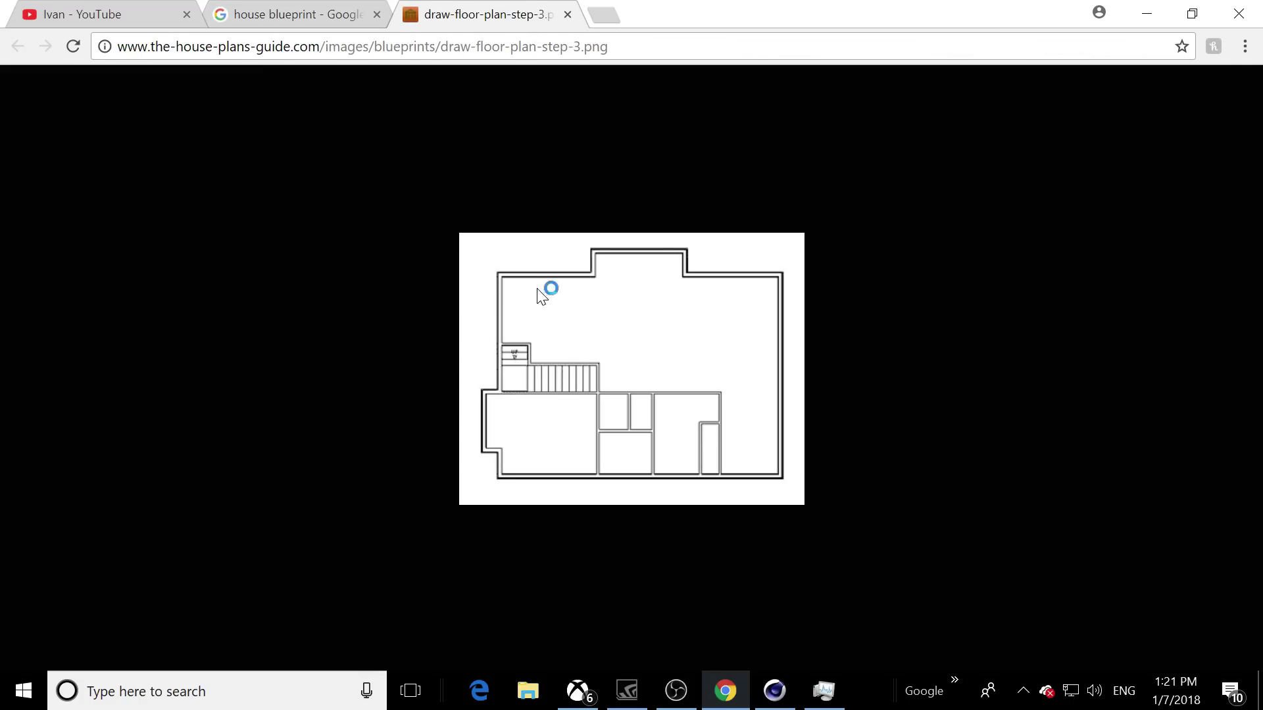
Save the image to the Desktop as draw-floor-plan-step-3, then switch to Cinema 4D and load it as the Top viewport's background
{"action": "right_click", "coordinate": [610, 311]}
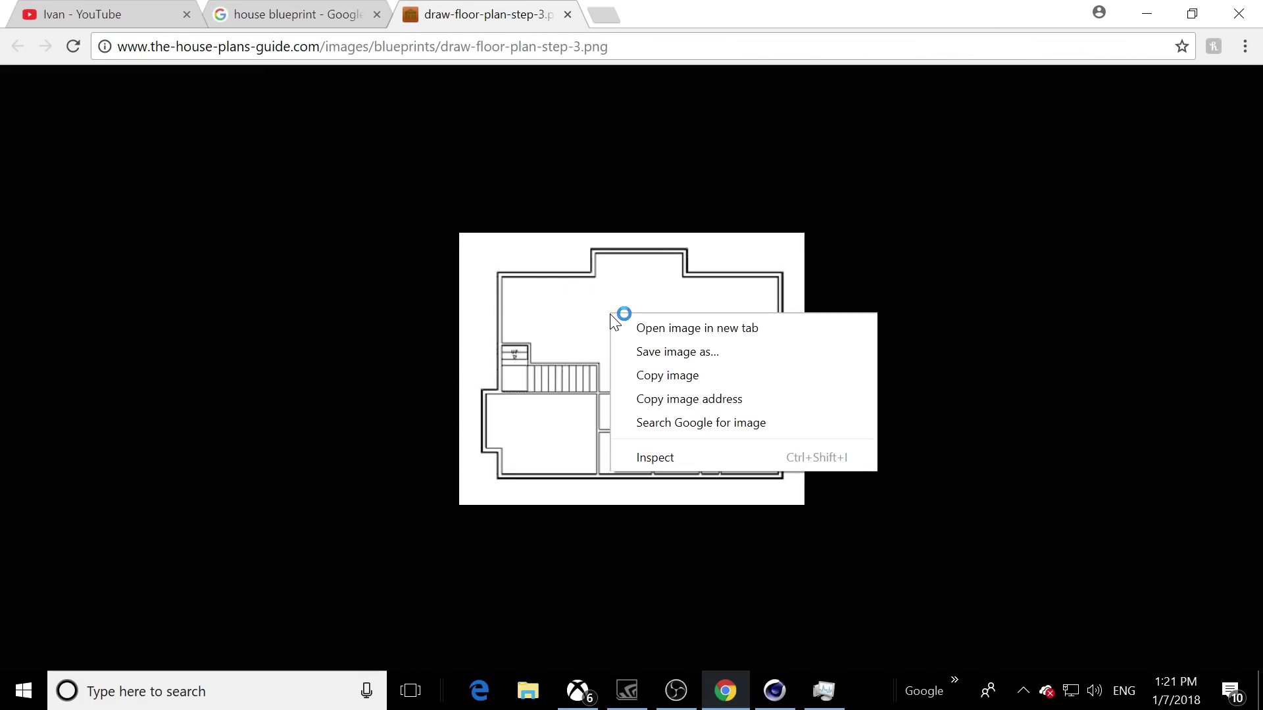
{"action": "left_click", "coordinate": [657, 350]}
{"action": "left_click", "coordinate": [463, 442]}
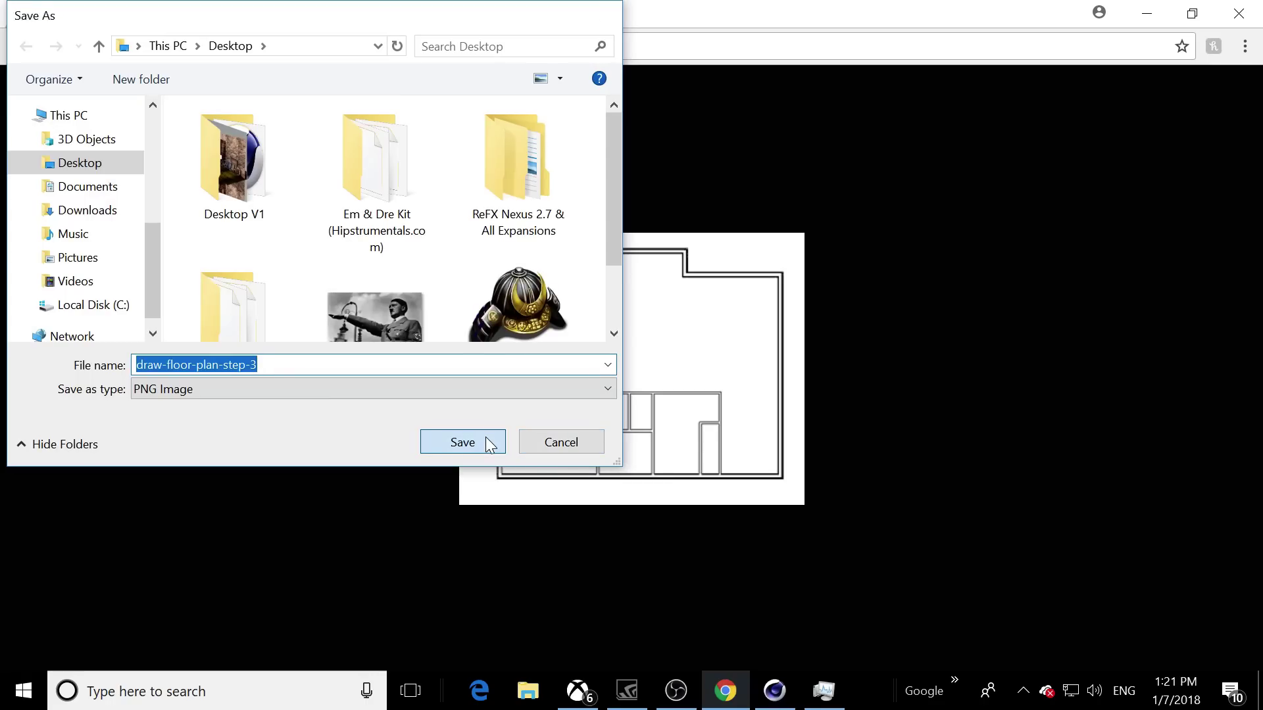
{"action": "left_click", "coordinate": [774, 690]}
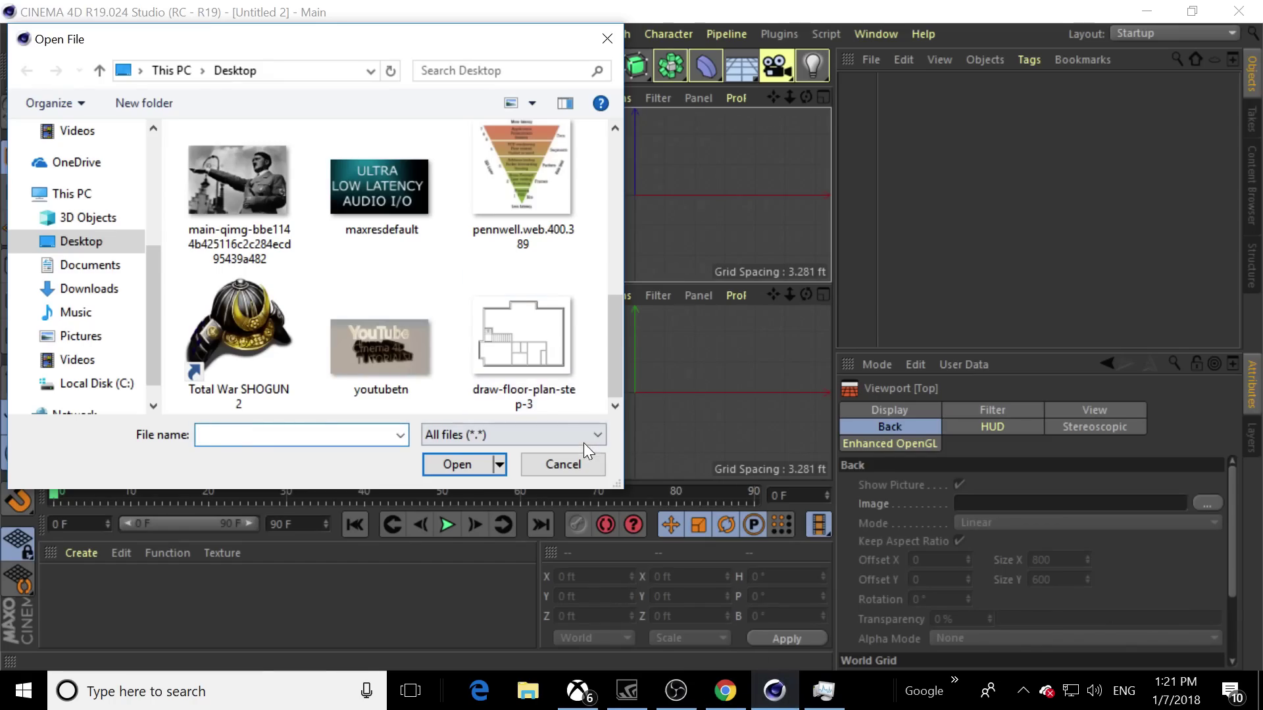
{"action": "double_click", "coordinate": [549, 369]}
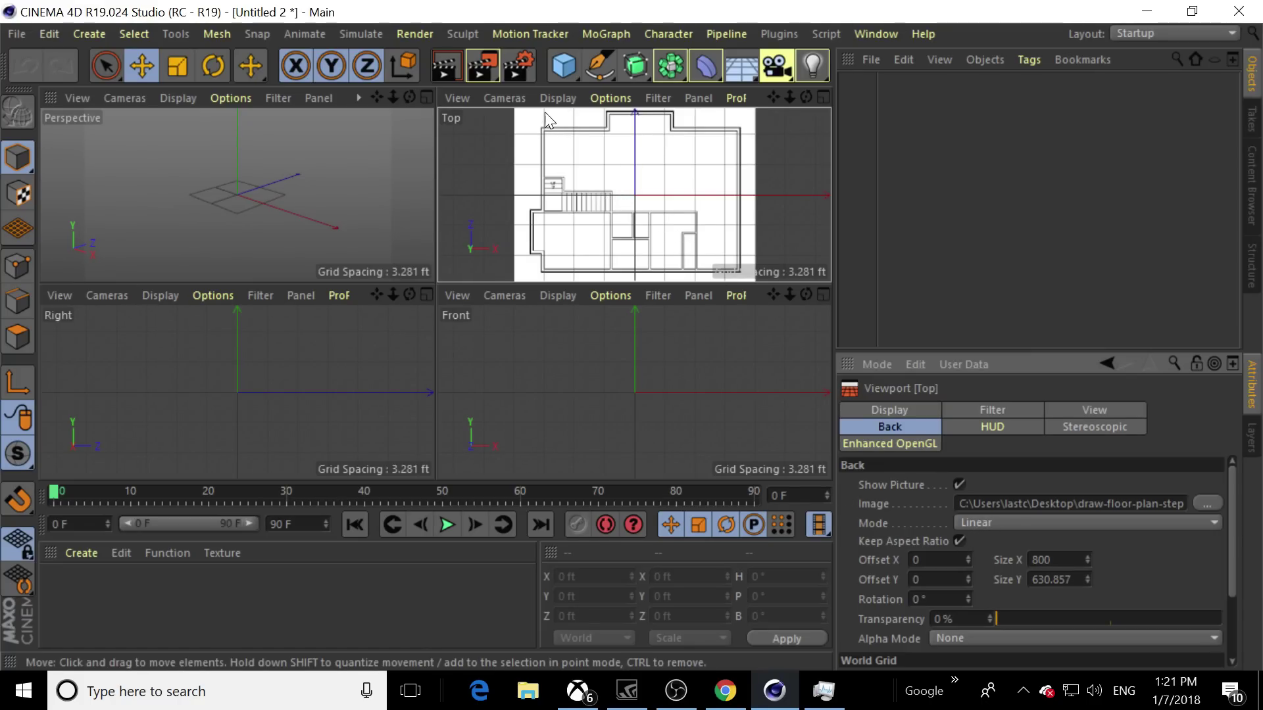
With the Pen tool, trace a Bezier spline from the wall beside the stairs around the plan's upper outline to the upper-right corner
{"action": "left_click", "coordinate": [598, 73]}
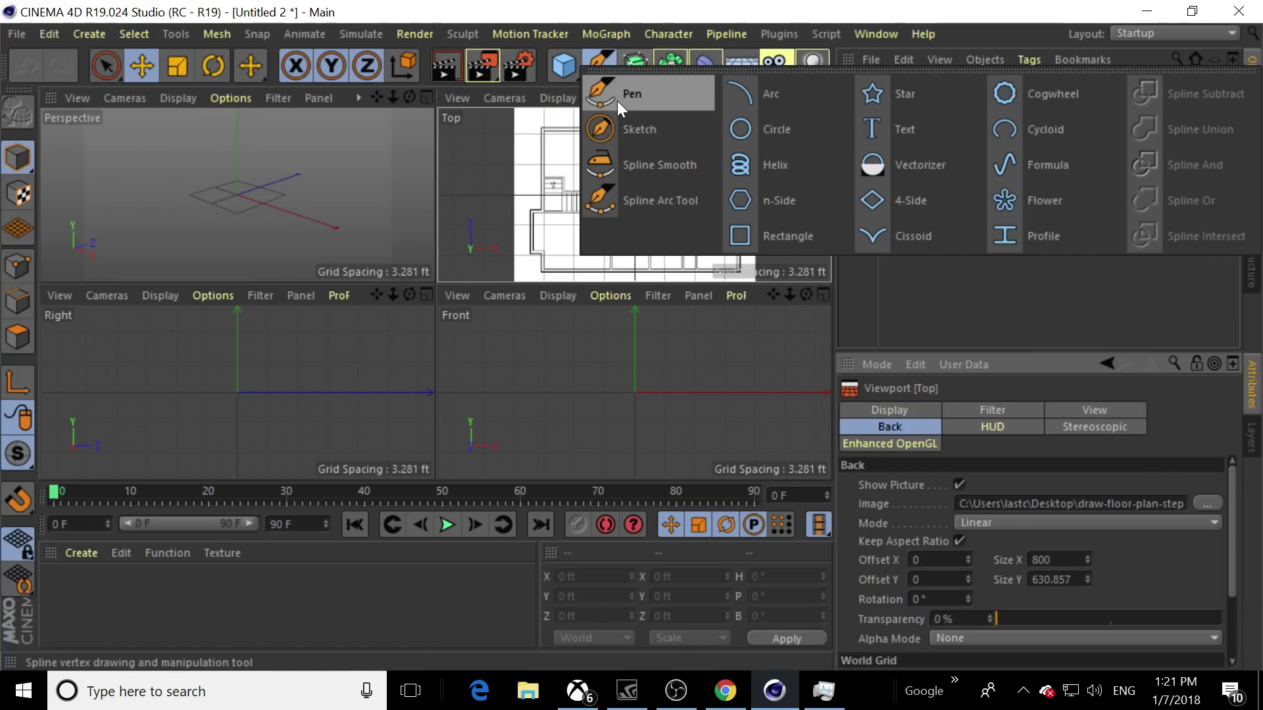
{"action": "left_click", "coordinate": [617, 102]}
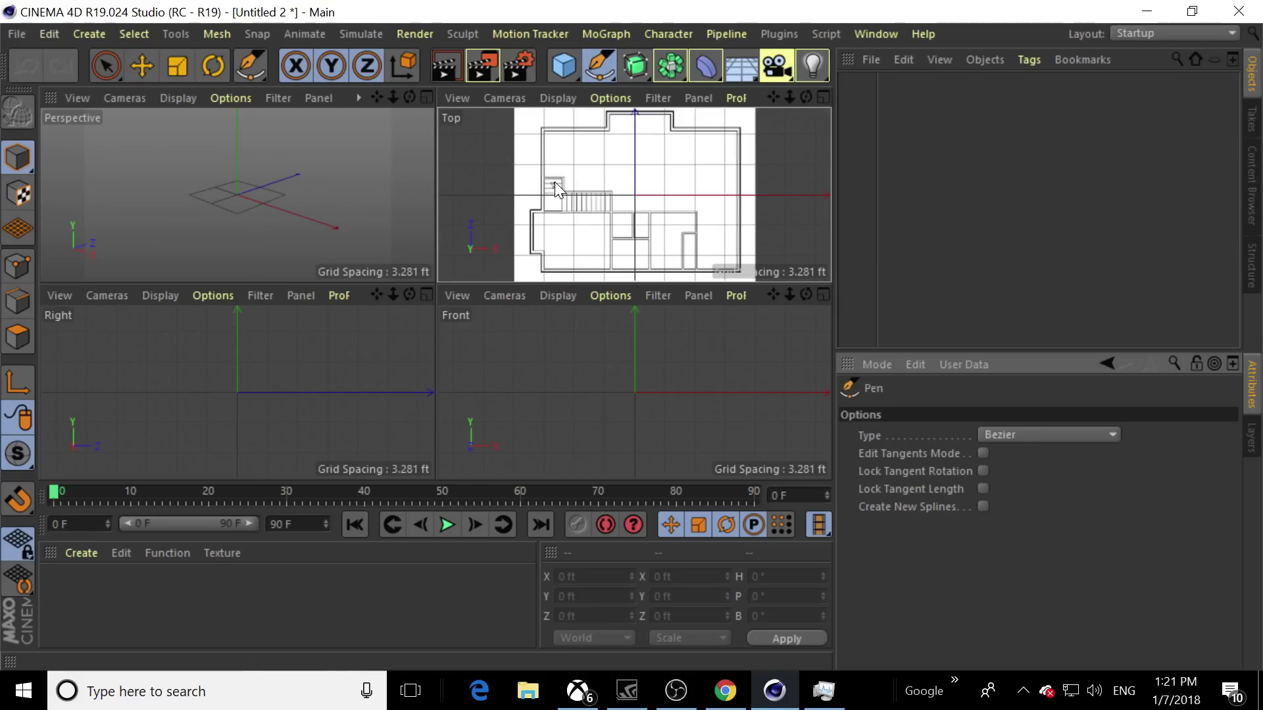
{"action": "left_click", "coordinate": [542, 195]}
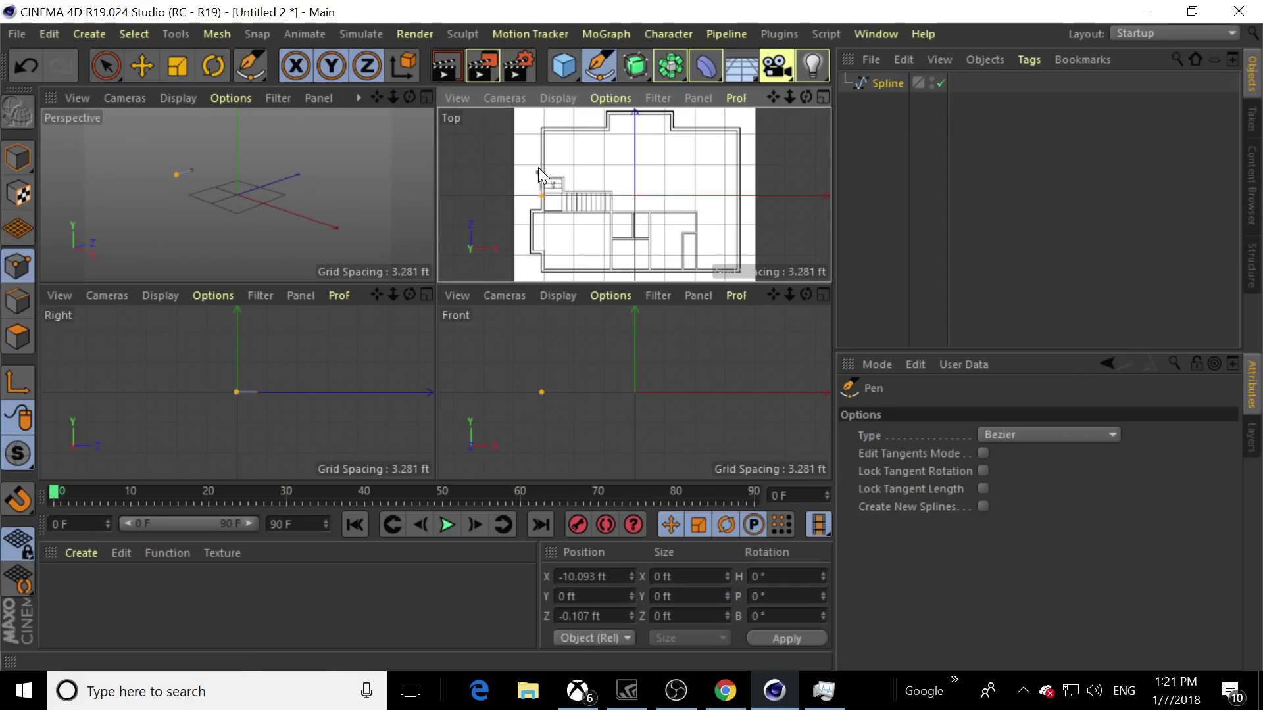
{"action": "left_click", "coordinate": [542, 128]}
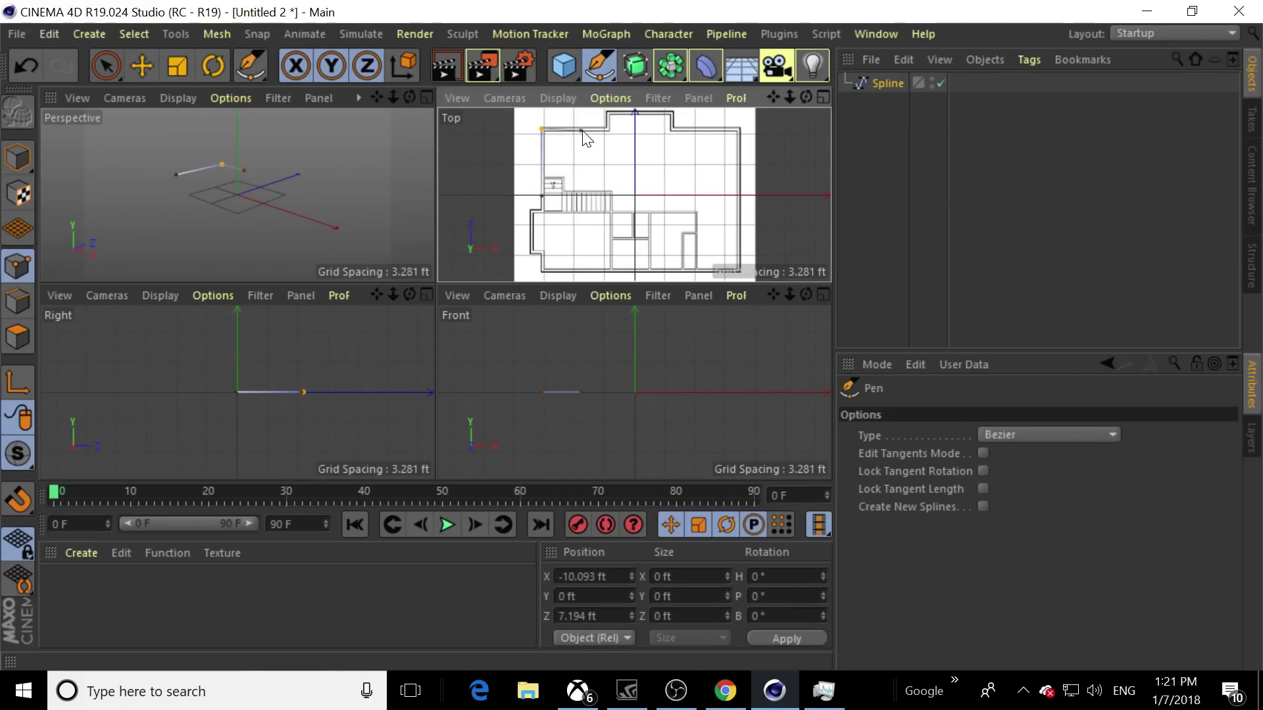
{"action": "left_click", "coordinate": [606, 129]}
{"action": "left_click", "coordinate": [606, 128]}
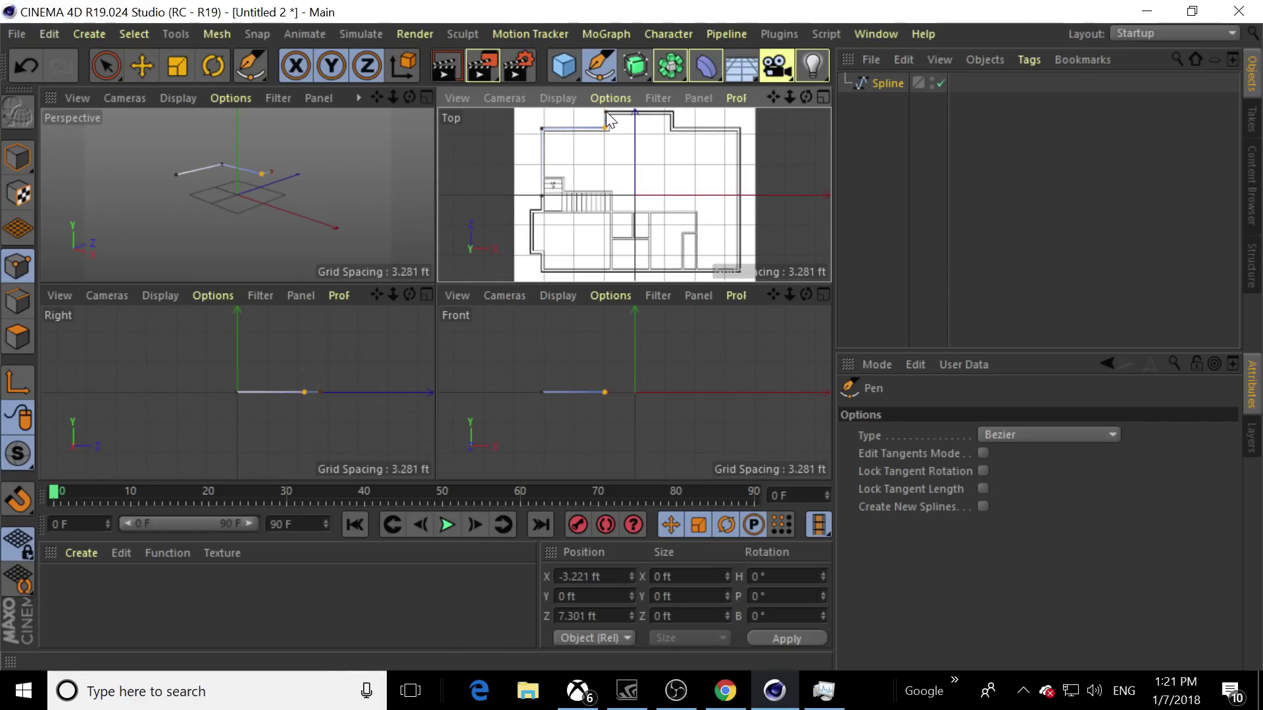
{"action": "left_click", "coordinate": [606, 112]}
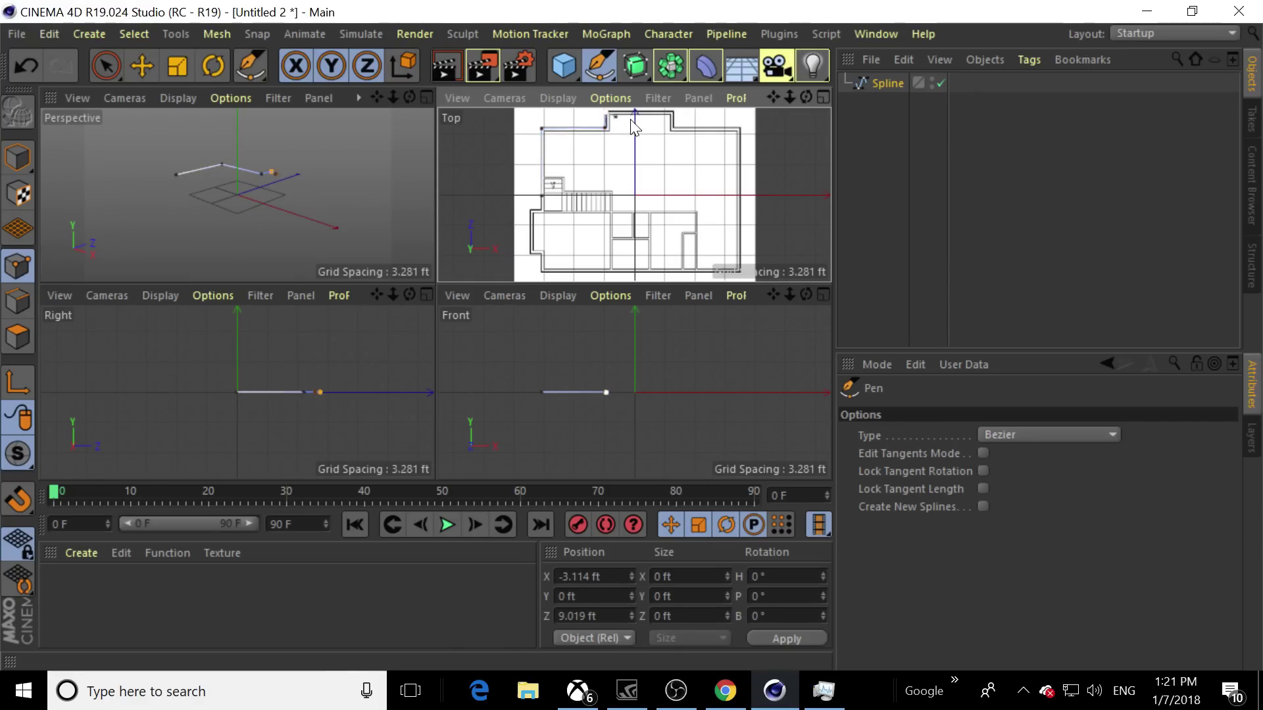
{"action": "left_click", "coordinate": [672, 111]}
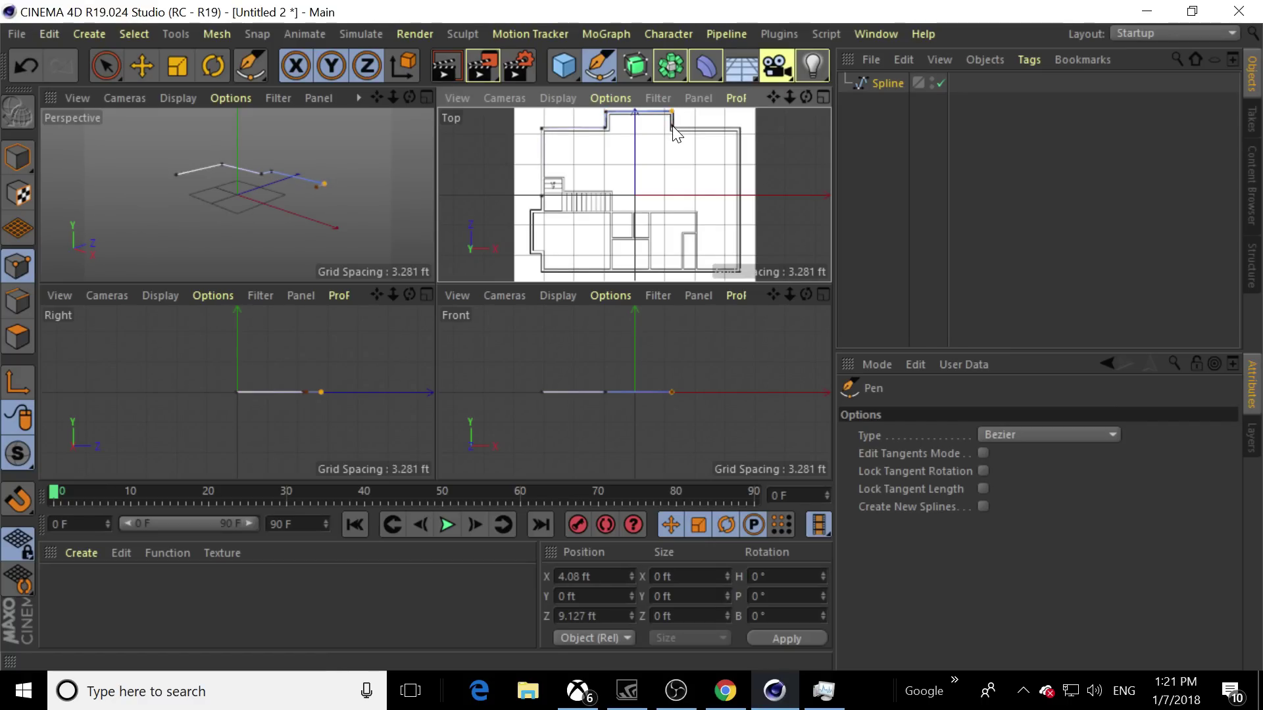
{"action": "left_click", "coordinate": [674, 125]}
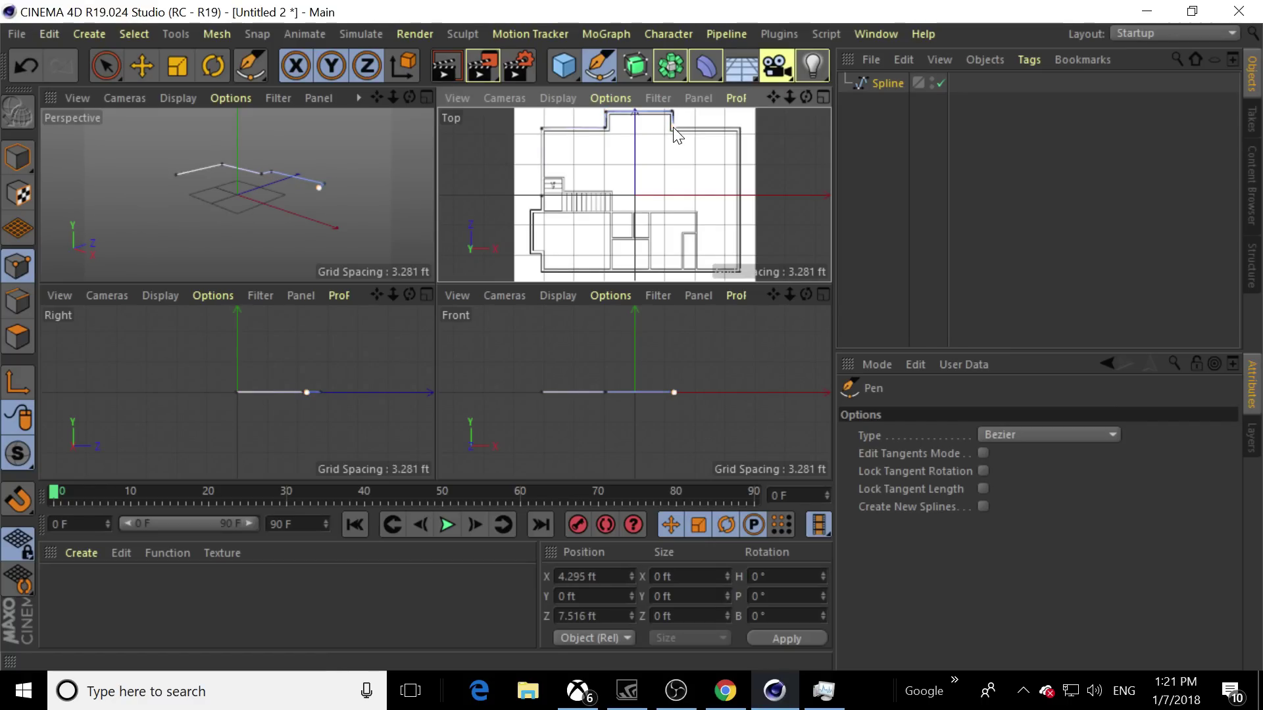
{"action": "left_click", "coordinate": [741, 126]}
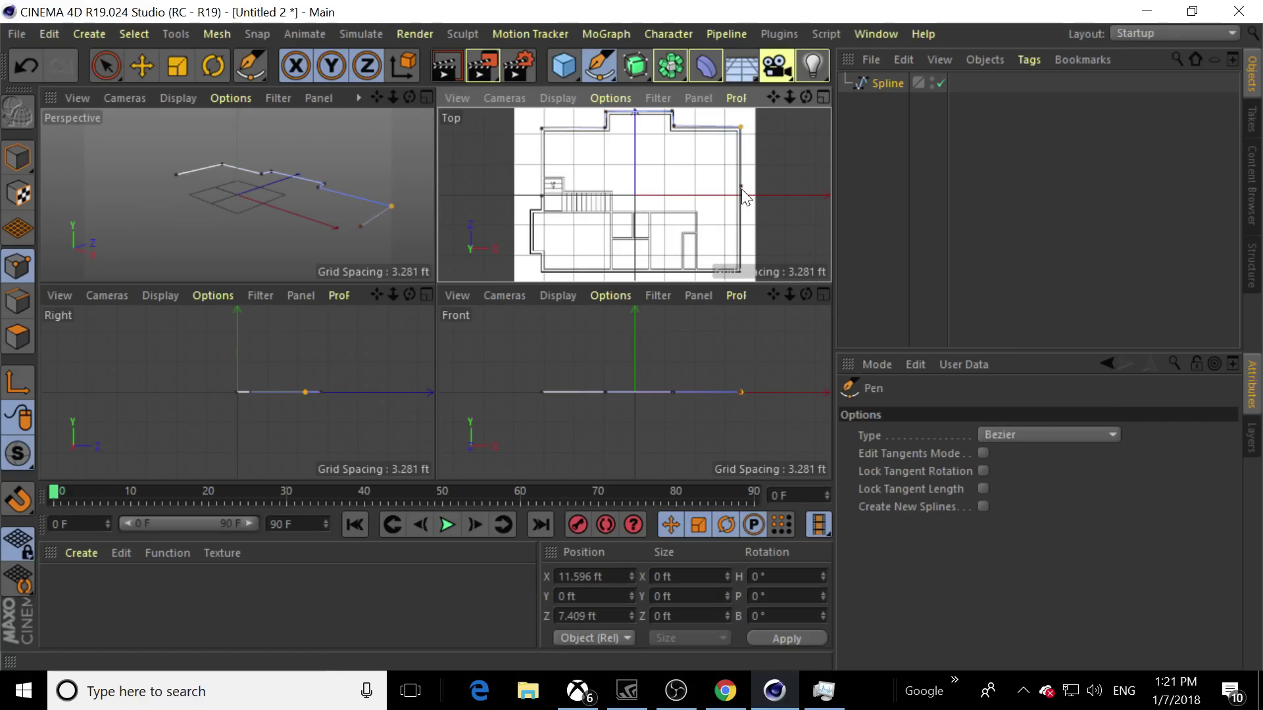
Continue the spline along the right, lower and left outer walls, including the left bump-out, and close it at its starting point
{"action": "left_click", "coordinate": [740, 269]}
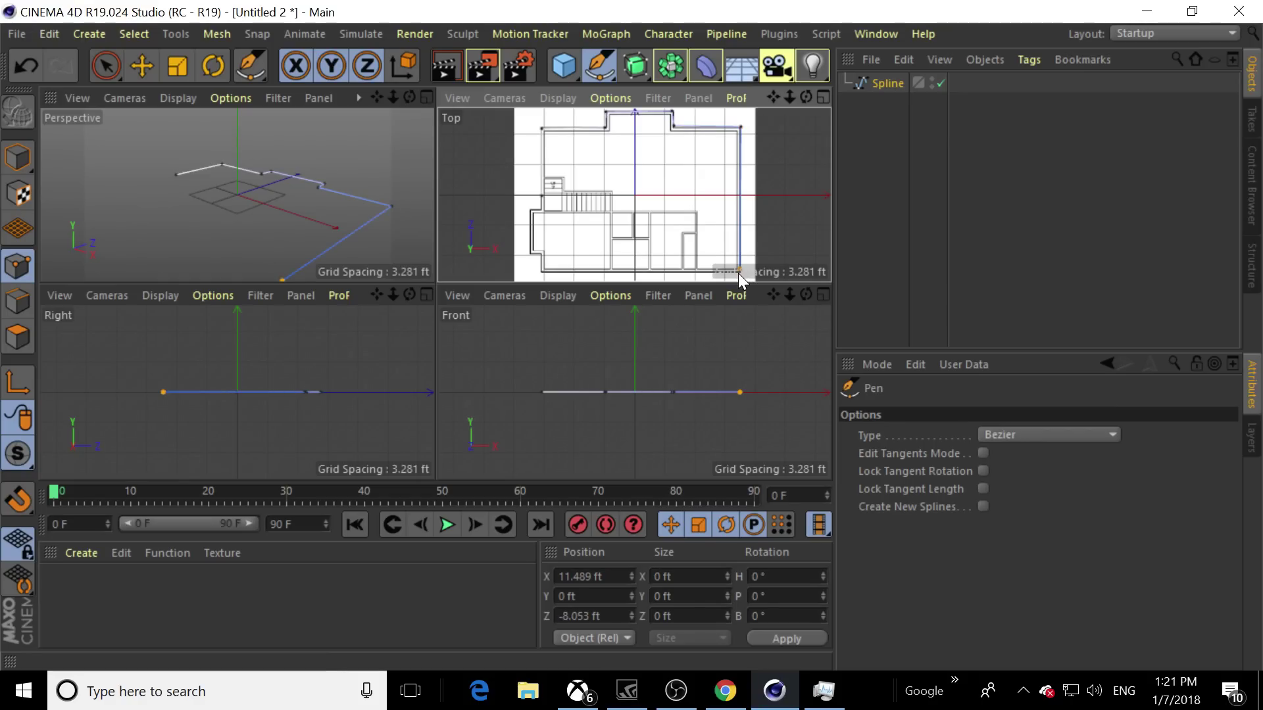
{"action": "left_click", "coordinate": [543, 270]}
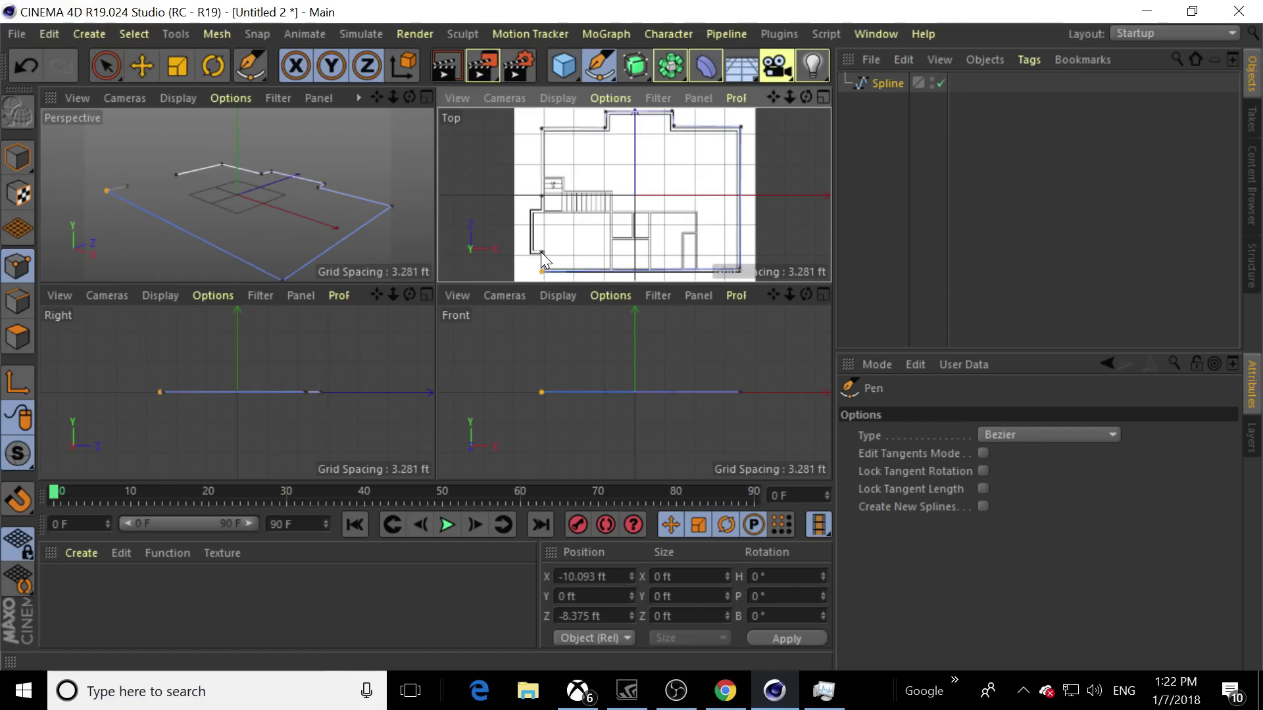
{"action": "left_click", "coordinate": [540, 251]}
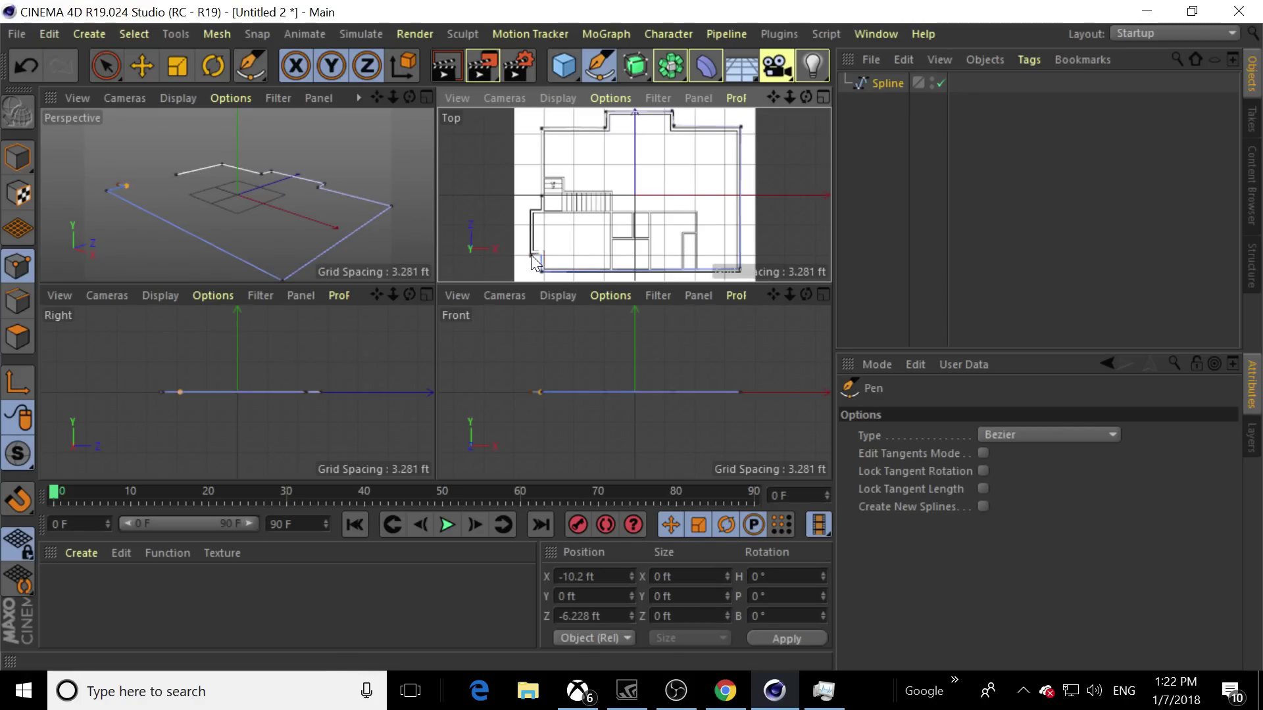
{"action": "left_click", "coordinate": [530, 253]}
{"action": "left_click", "coordinate": [530, 209]}
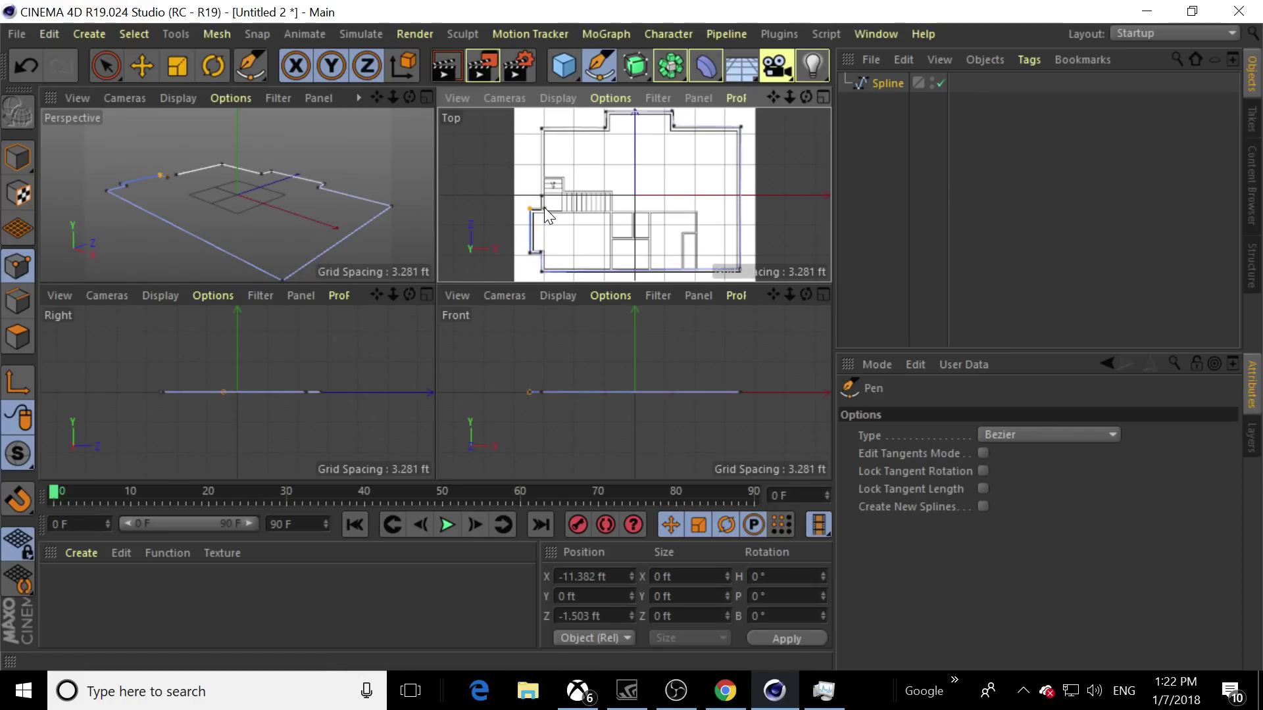
{"action": "left_click", "coordinate": [544, 209]}
{"action": "left_click", "coordinate": [543, 196]}
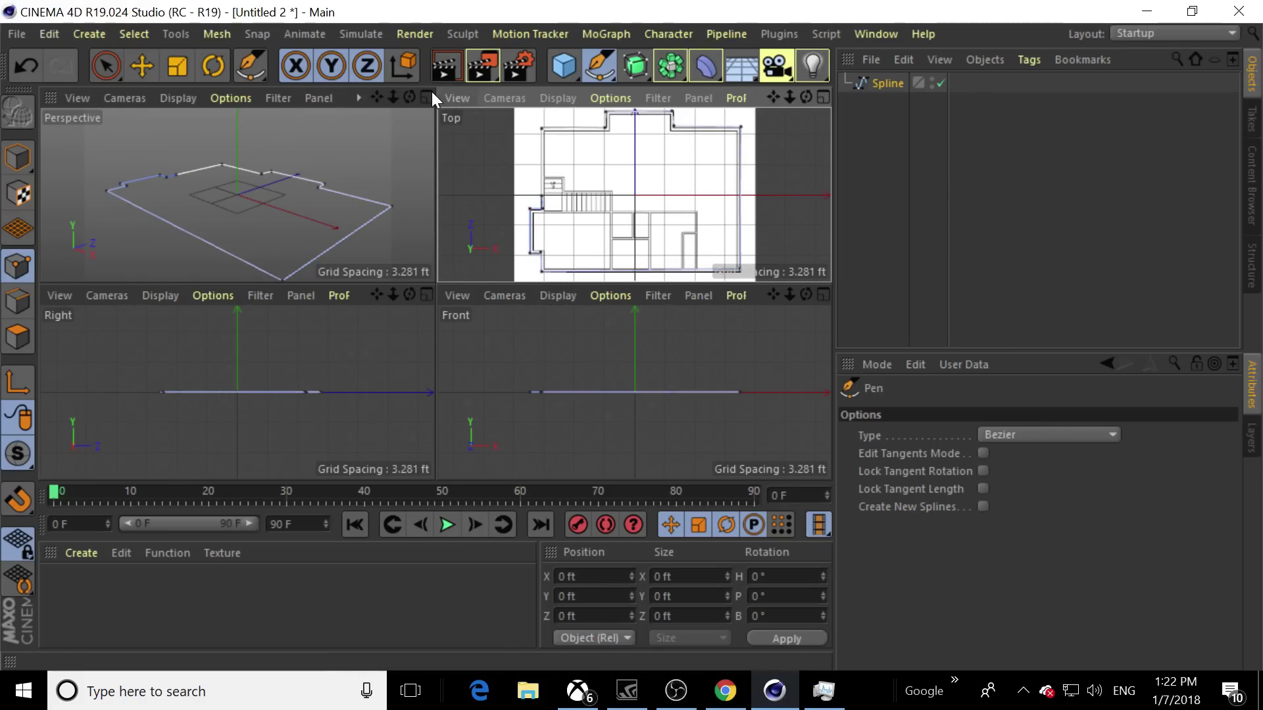
Add an Extrude generator and make the traced outline spline its child
{"action": "mouse_move", "coordinate": [409, 98]}
{"action": "left_mouse_down"}
{"action": "mouse_move", "coordinate": [421, 138]}
{"action": "mouse_move", "coordinate": [566, 130]}
{"action": "mouse_move", "coordinate": [434, 136]}
{"action": "mouse_move", "coordinate": [413, 112]}
{"action": "mouse_move", "coordinate": [418, 132]}
{"action": "mouse_move", "coordinate": [409, 98]}
{"action": "left_mouse_up"}
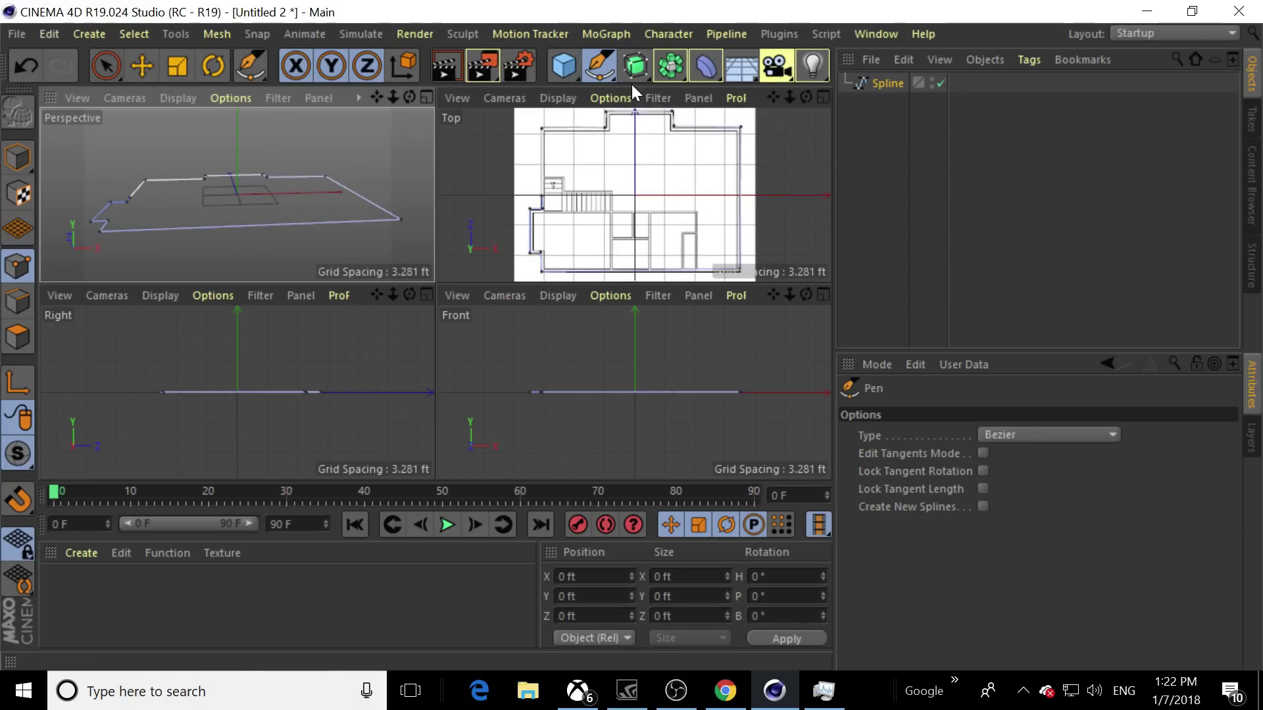
{"action": "left_click_drag", "start_coordinate": [634, 73], "coordinate": [855, 93]}
{"action": "mouse_move", "coordinate": [884, 105]}
{"action": "left_mouse_down"}
{"action": "mouse_move", "coordinate": [896, 92]}
{"action": "mouse_move", "coordinate": [916, 99]}
{"action": "mouse_move", "coordinate": [897, 94]}
{"action": "left_mouse_up"}
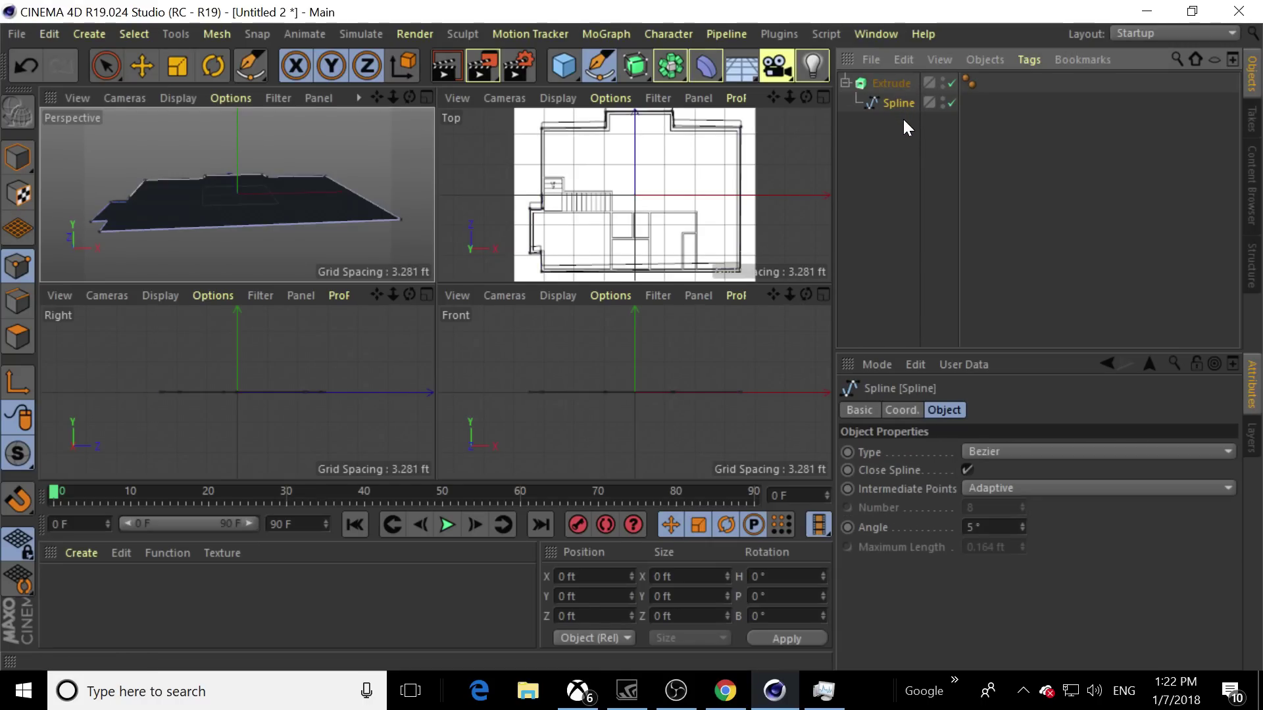
Select the Extrude object and set its Z movement to 0 ft
{"action": "left_click", "coordinate": [891, 84]}
{"action": "left_click_drag", "start_coordinate": [1126, 453], "coordinate": [6, 294]}
{"action": "type", "text": "0"}
{"action": "key", "text": "Return"}
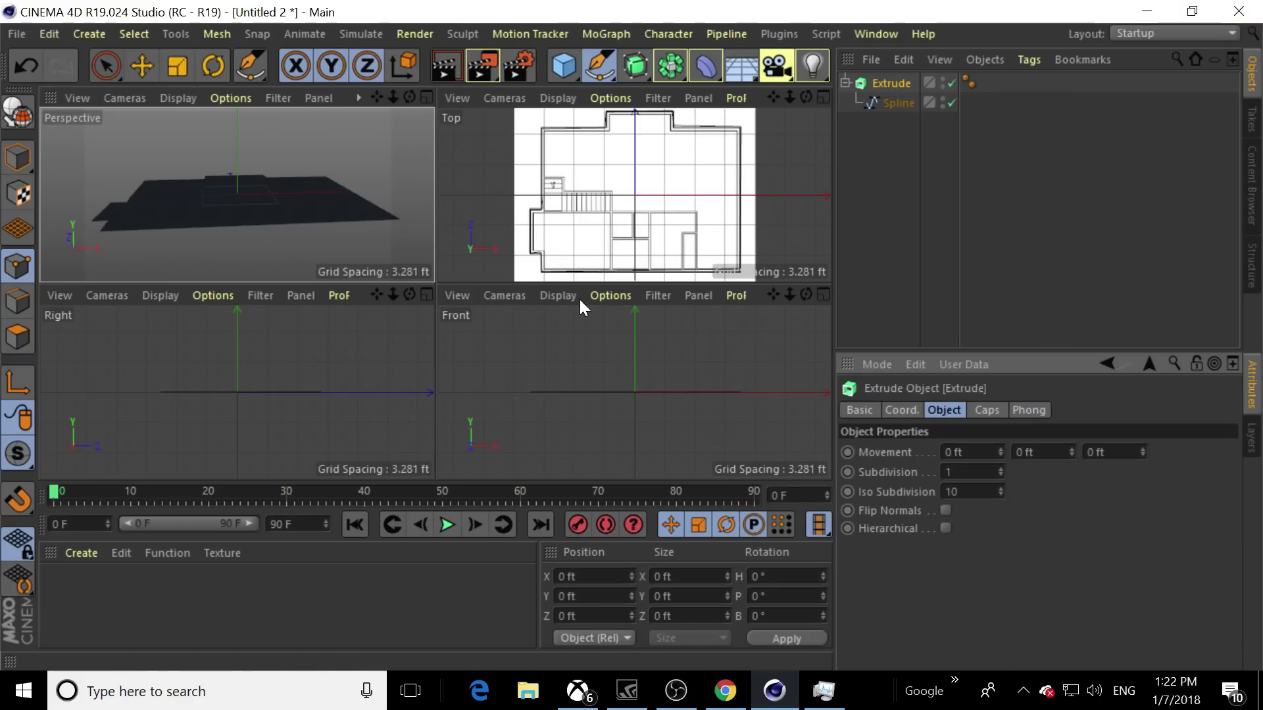
Set the Extrude object's Y movement to 24 ft
{"action": "double_click", "coordinate": [1062, 453]}
{"action": "type", "text": "24"}
{"action": "key", "text": "Return"}
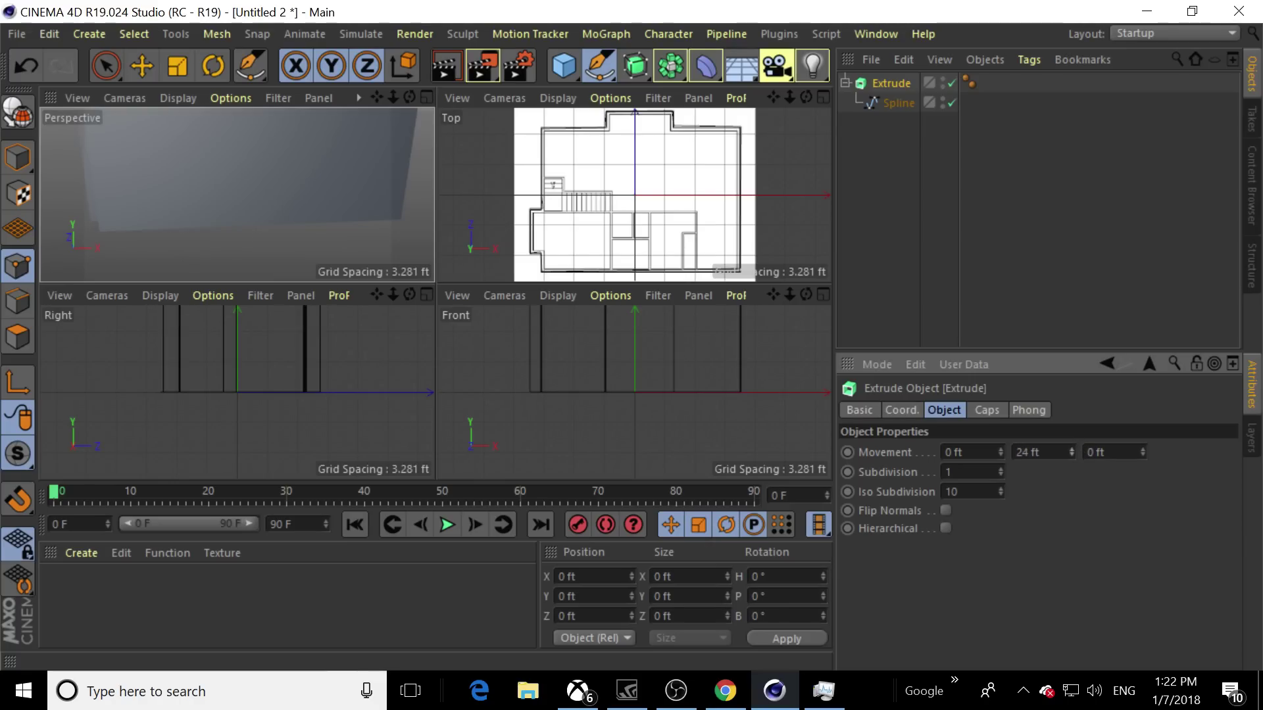
Set the Extrude object's Y movement to 10 ft and inspect the extruded building in the Perspective viewport
{"action": "left_click_drag", "start_coordinate": [1049, 452], "coordinate": [70, 270]}
{"action": "type", "text": "10"}
{"action": "key", "text": "Return"}
{"action": "mouse_move", "coordinate": [394, 98]}
{"action": "left_mouse_down"}
{"action": "mouse_move", "coordinate": [264, 98]}
{"action": "mouse_move", "coordinate": [368, 98]}
{"action": "left_mouse_up"}
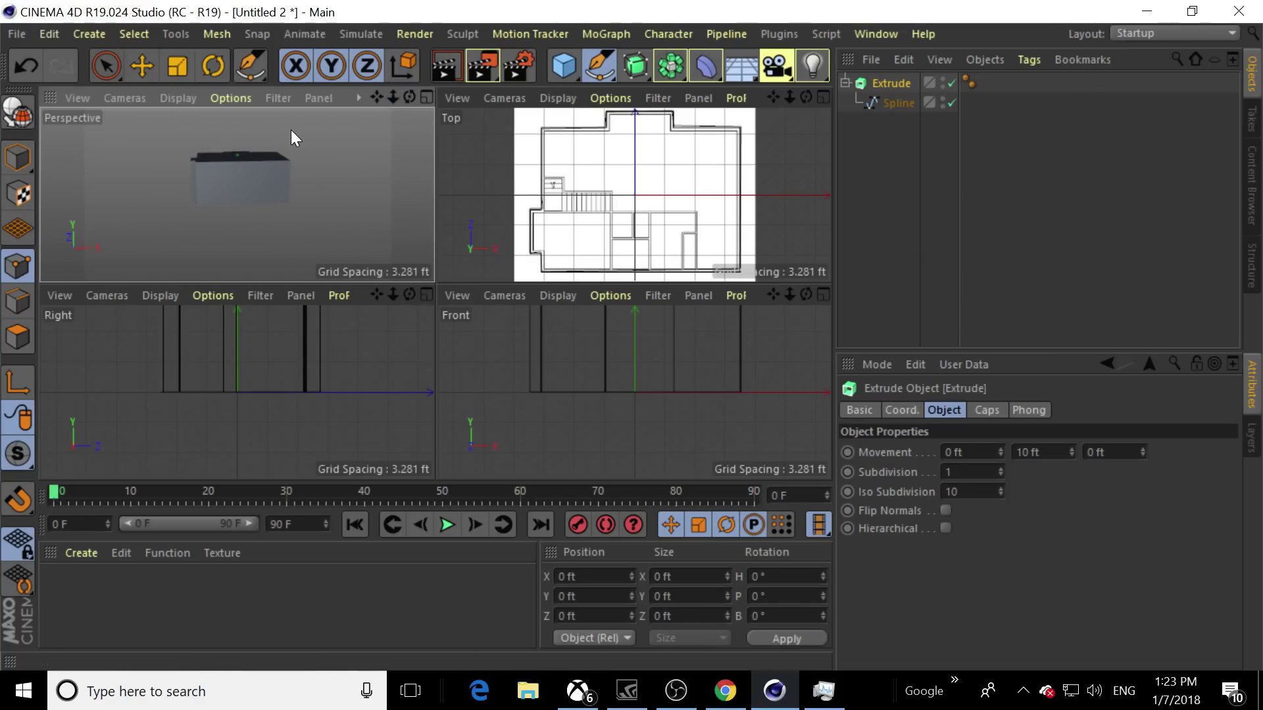
{"action": "left_click_drag", "start_coordinate": [408, 96], "coordinate": [417, 96]}
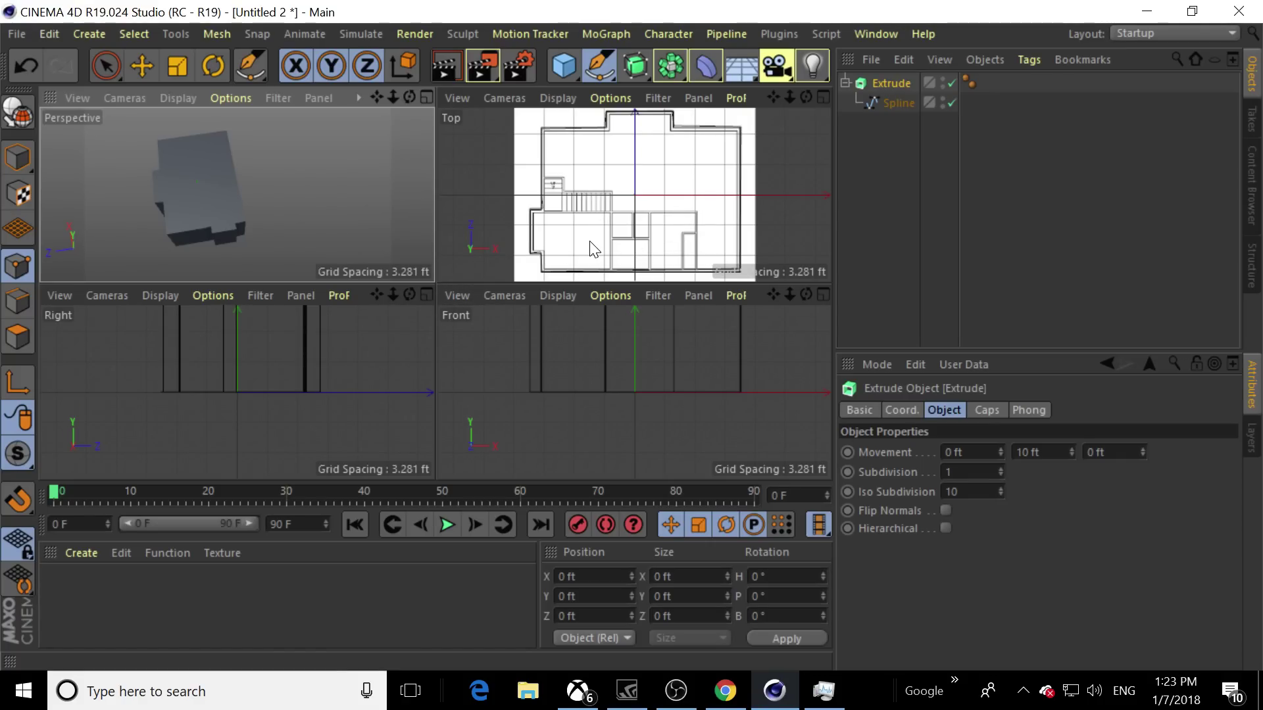
With the Pen, start a new spline in the Top view from the small stair room, along the staircase and the inner rooms' outer edge to the lower wall
{"action": "left_click", "coordinate": [885, 188]}
{"action": "left_click_drag", "start_coordinate": [599, 66], "coordinate": [605, 85]}
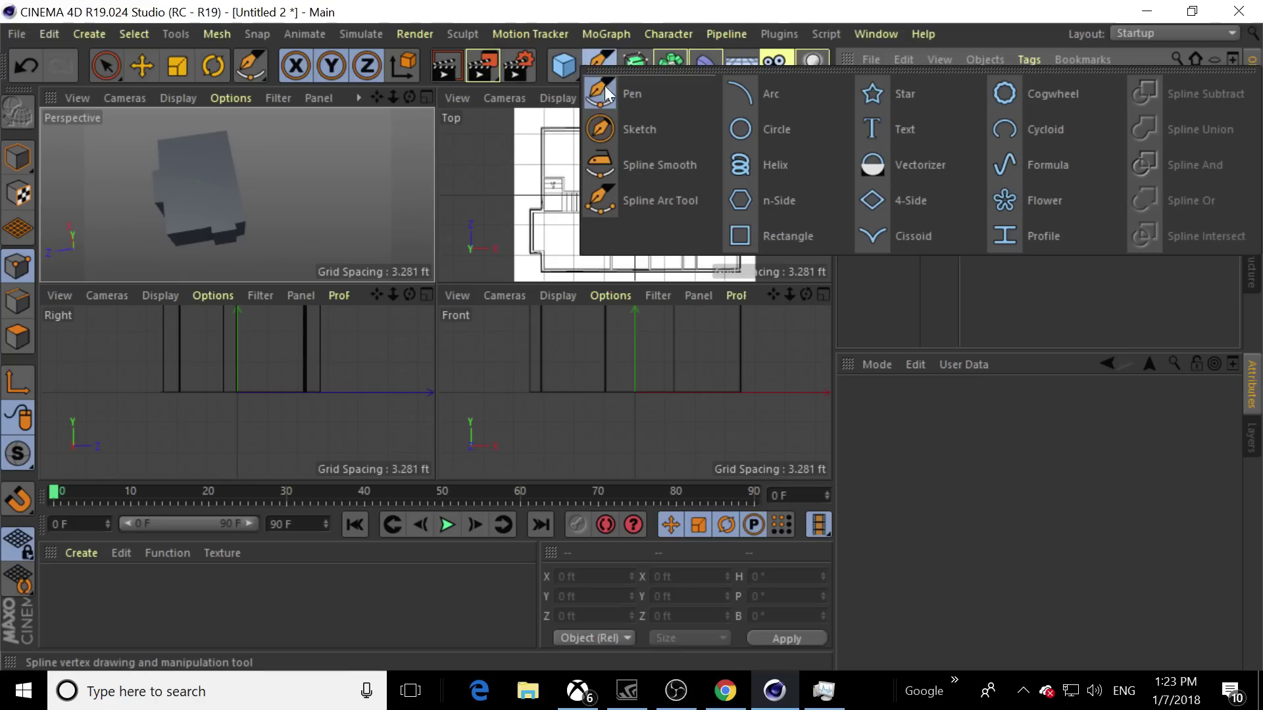
{"action": "left_click", "coordinate": [622, 101]}
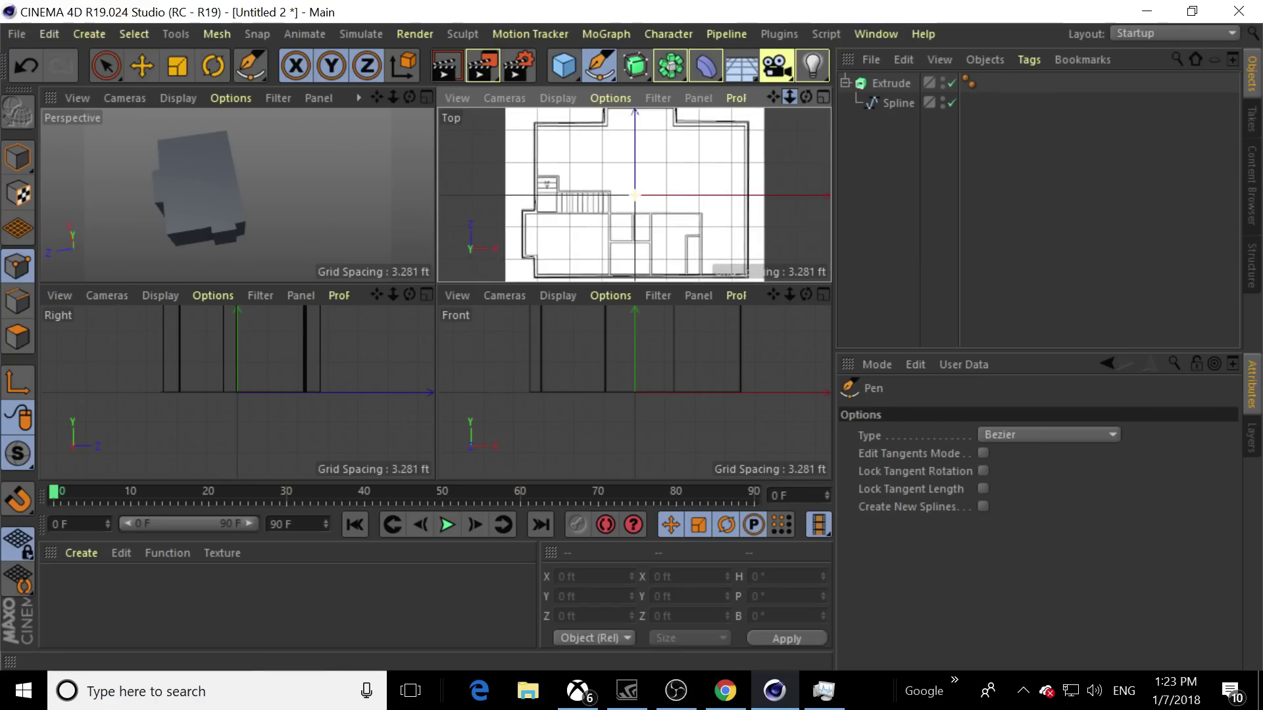
{"action": "left_click_drag", "start_coordinate": [789, 97], "coordinate": [855, 97]}
{"action": "left_click_drag", "start_coordinate": [773, 97], "coordinate": [764, 65]}
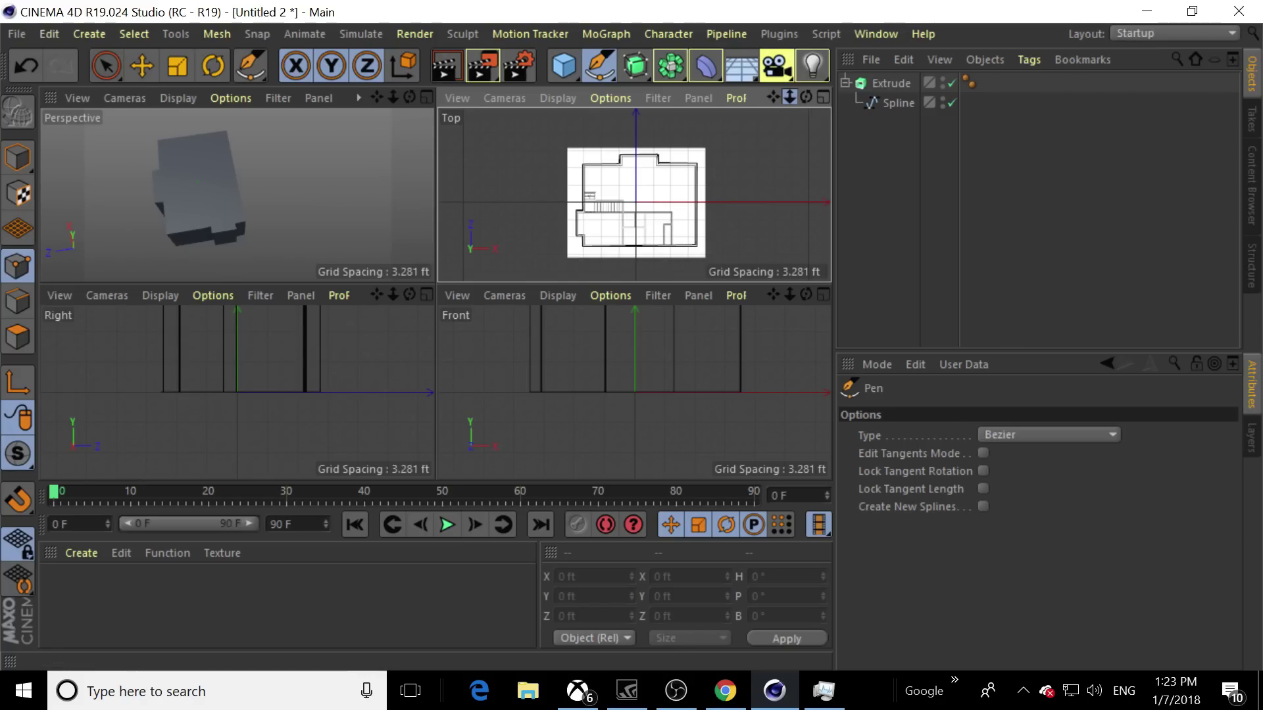
{"action": "left_click_drag", "start_coordinate": [789, 97], "coordinate": [927, 275]}
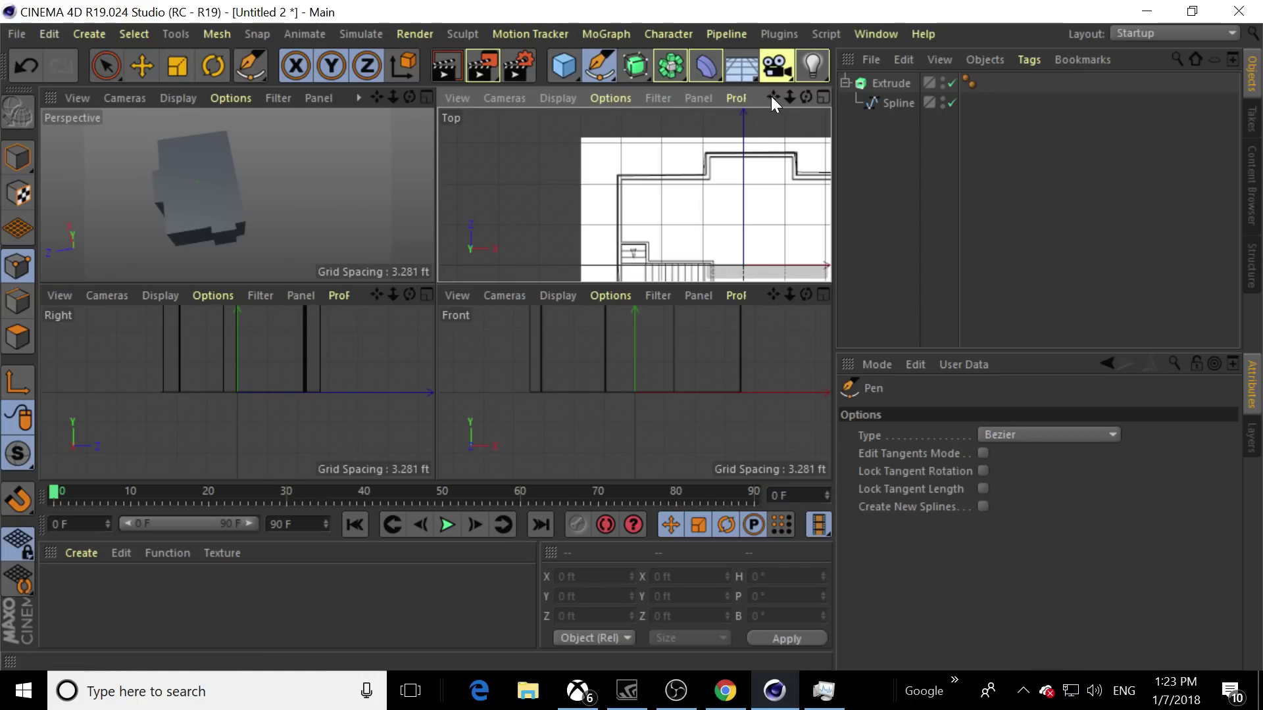
{"action": "left_click_drag", "start_coordinate": [771, 96], "coordinate": [678, 7]}
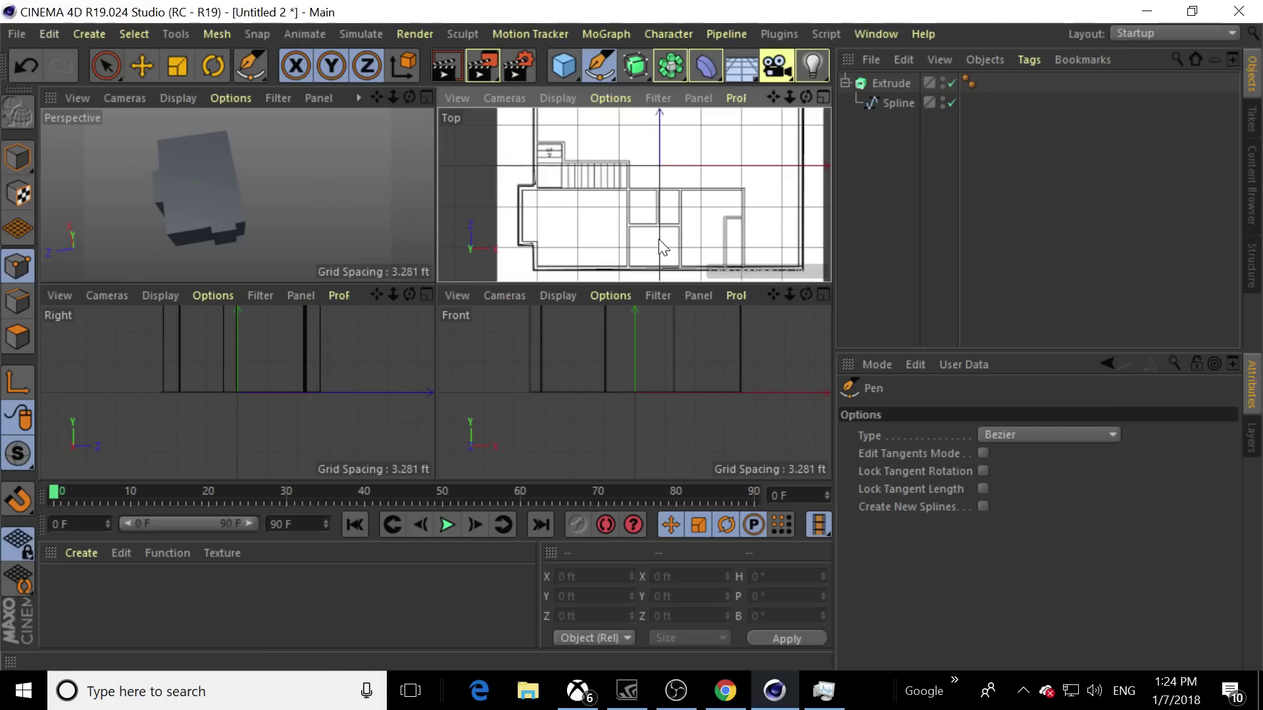
{"action": "left_click", "coordinate": [544, 145]}
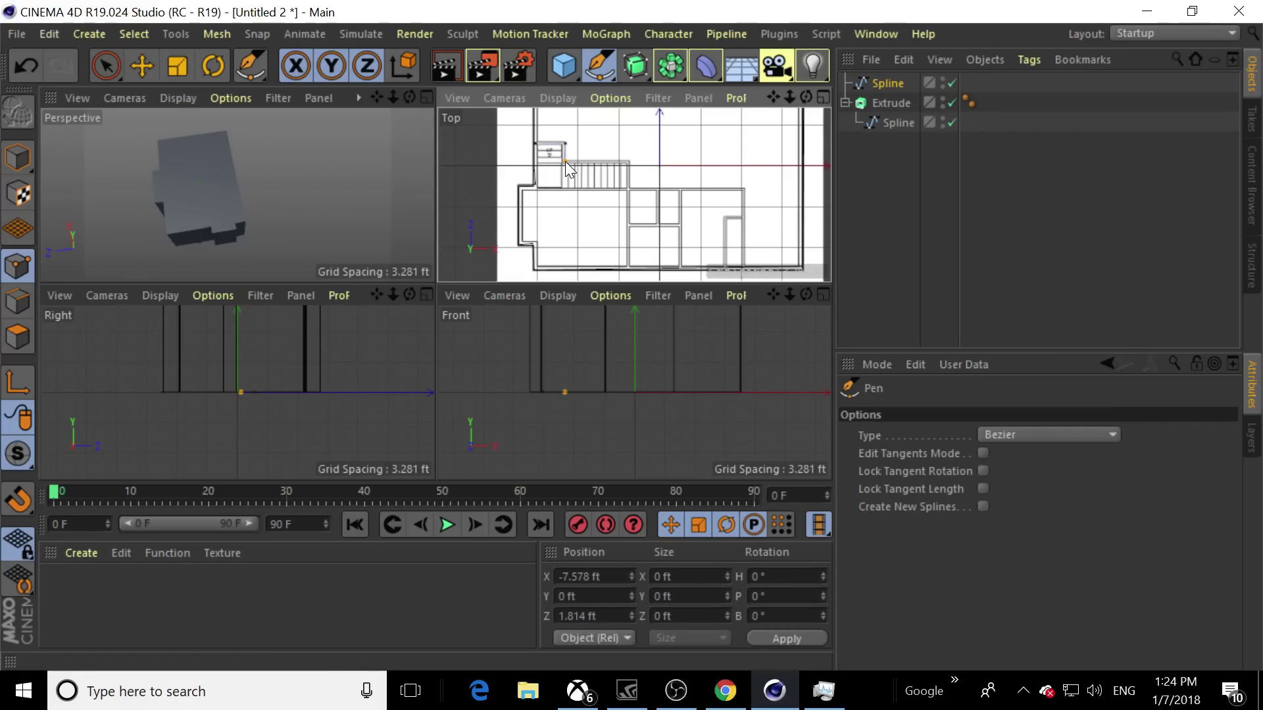
{"action": "left_click", "coordinate": [566, 161]}
{"action": "left_click", "coordinate": [630, 162]}
{"action": "left_click", "coordinate": [631, 190]}
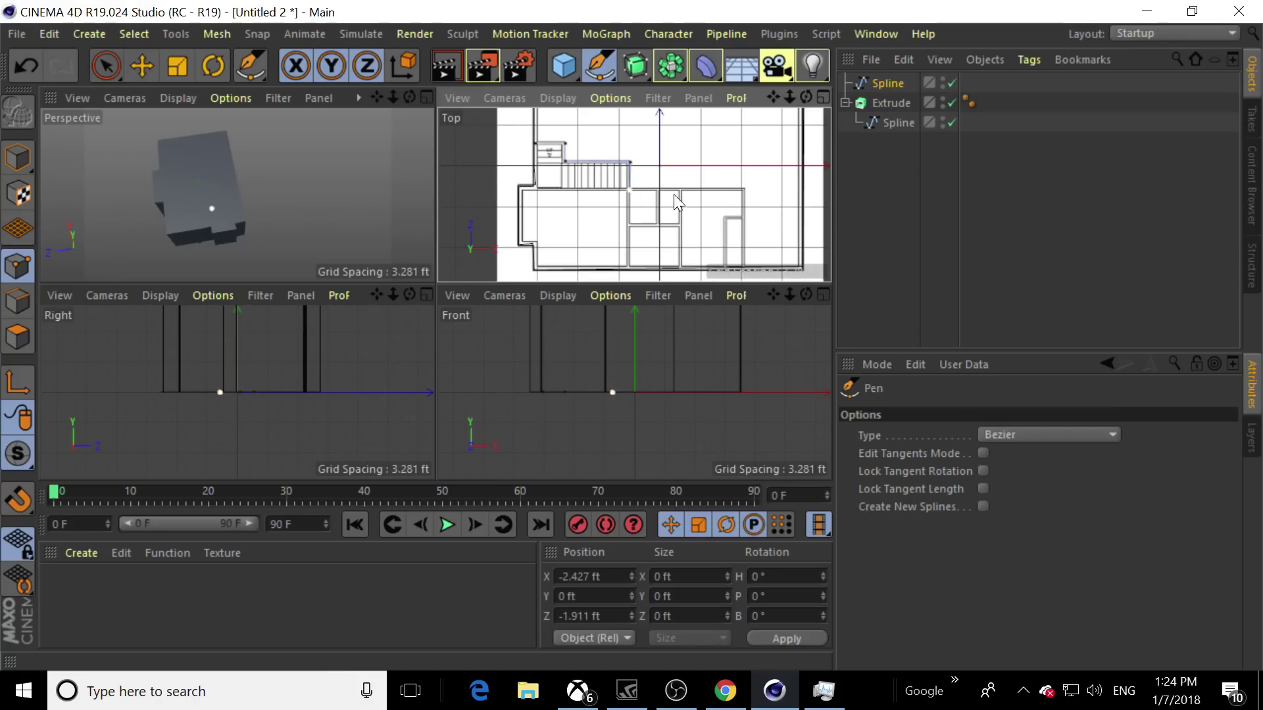
{"action": "left_click", "coordinate": [744, 189]}
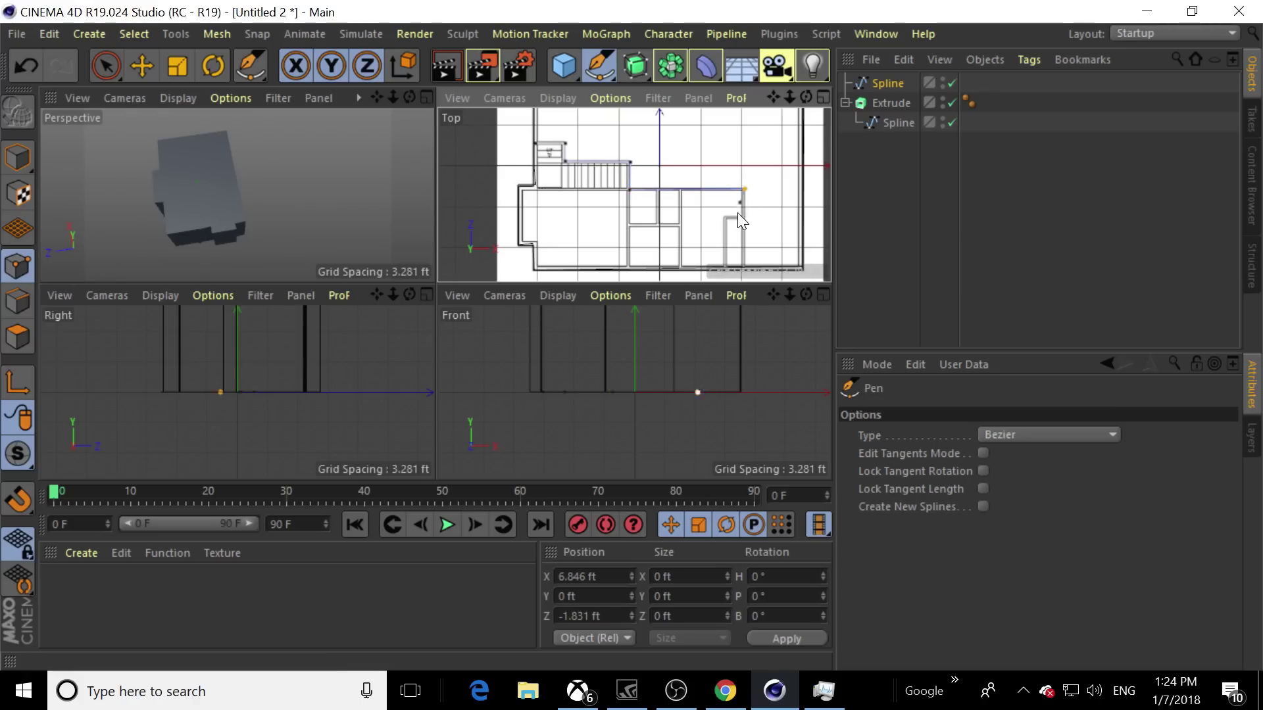
{"action": "left_click", "coordinate": [744, 270]}
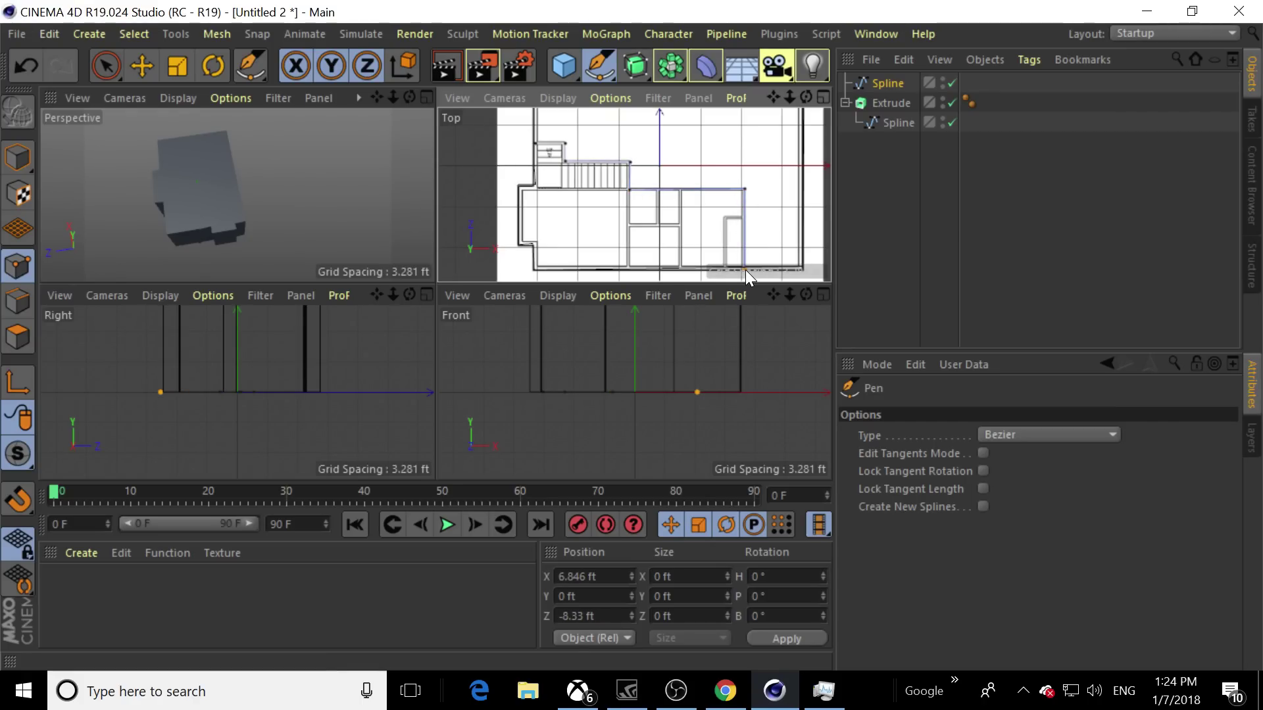
Continue the spline along the plan's lower wall, around the bay on its west side, and close it at the starting point
{"action": "left_click", "coordinate": [535, 268]}
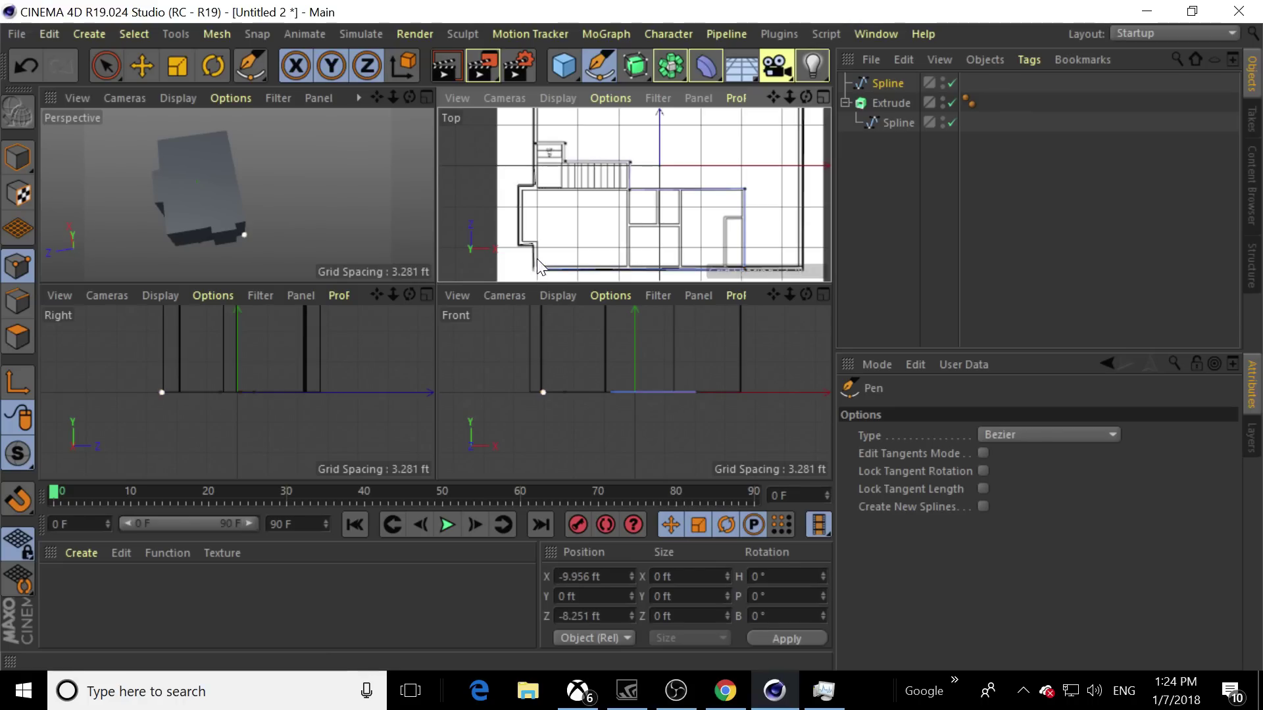
{"action": "left_click", "coordinate": [537, 244]}
{"action": "left_click", "coordinate": [522, 242]}
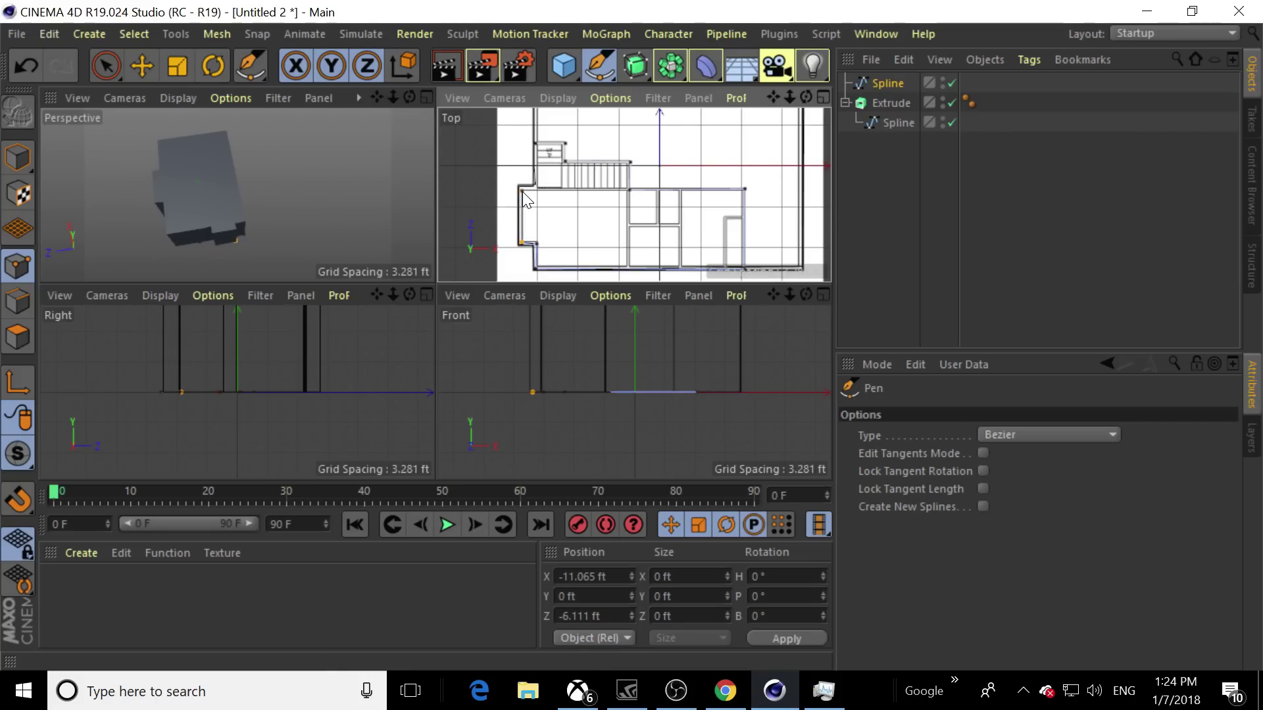
{"action": "left_click", "coordinate": [522, 191]}
{"action": "left_click", "coordinate": [538, 191]}
{"action": "left_click", "coordinate": [539, 144]}
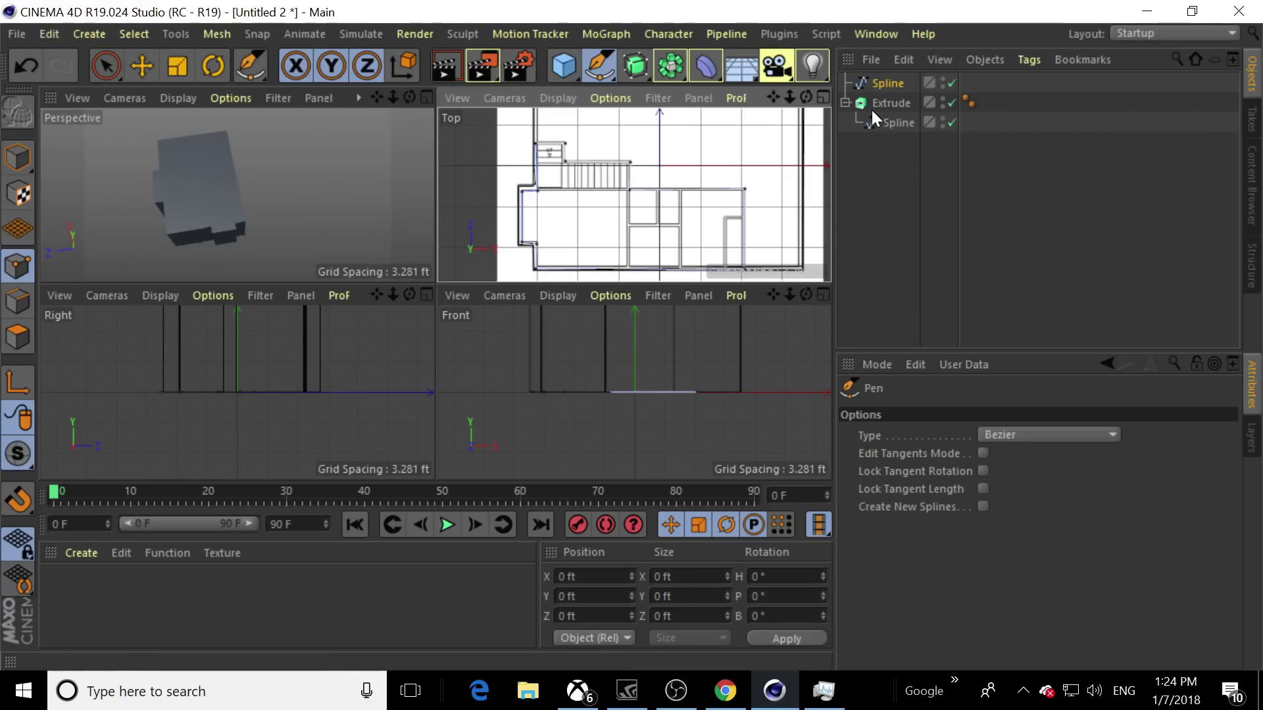
Add a second Extrude generator and make the newly traced spline its child
{"action": "left_click", "coordinate": [649, 72]}
{"action": "left_click", "coordinate": [855, 93]}
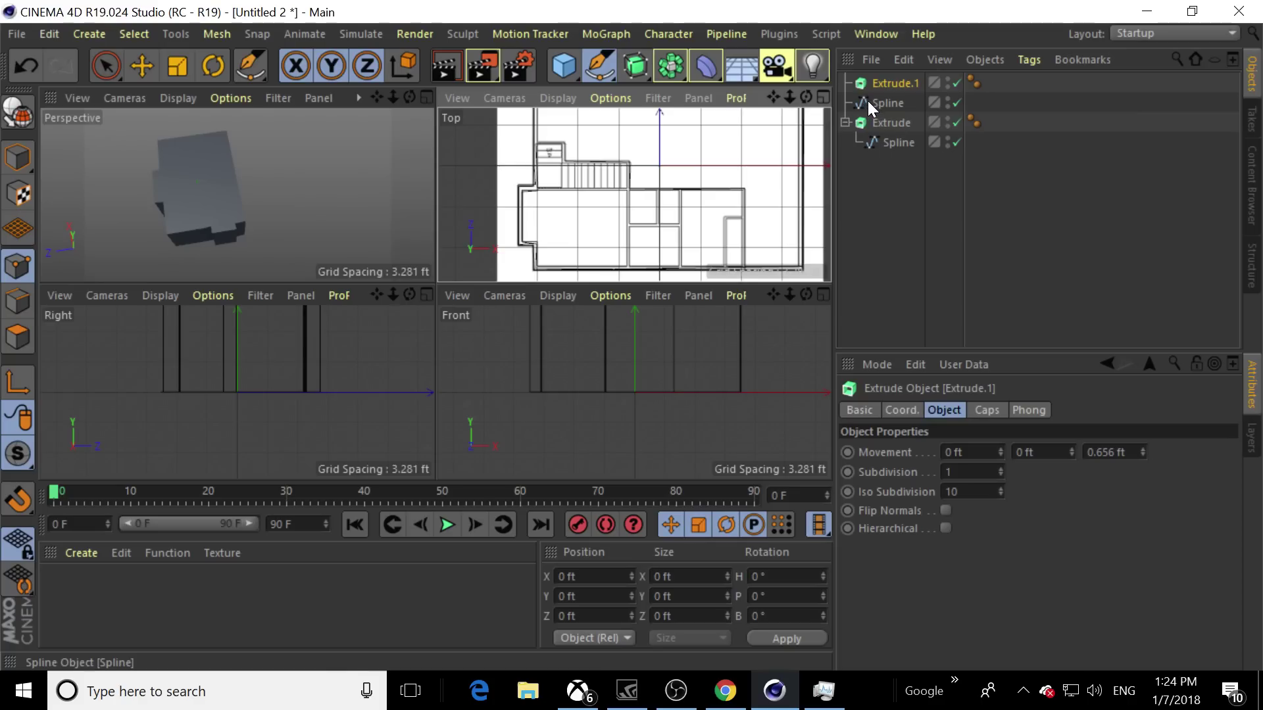
{"action": "left_click_drag", "start_coordinate": [867, 102], "coordinate": [888, 84]}
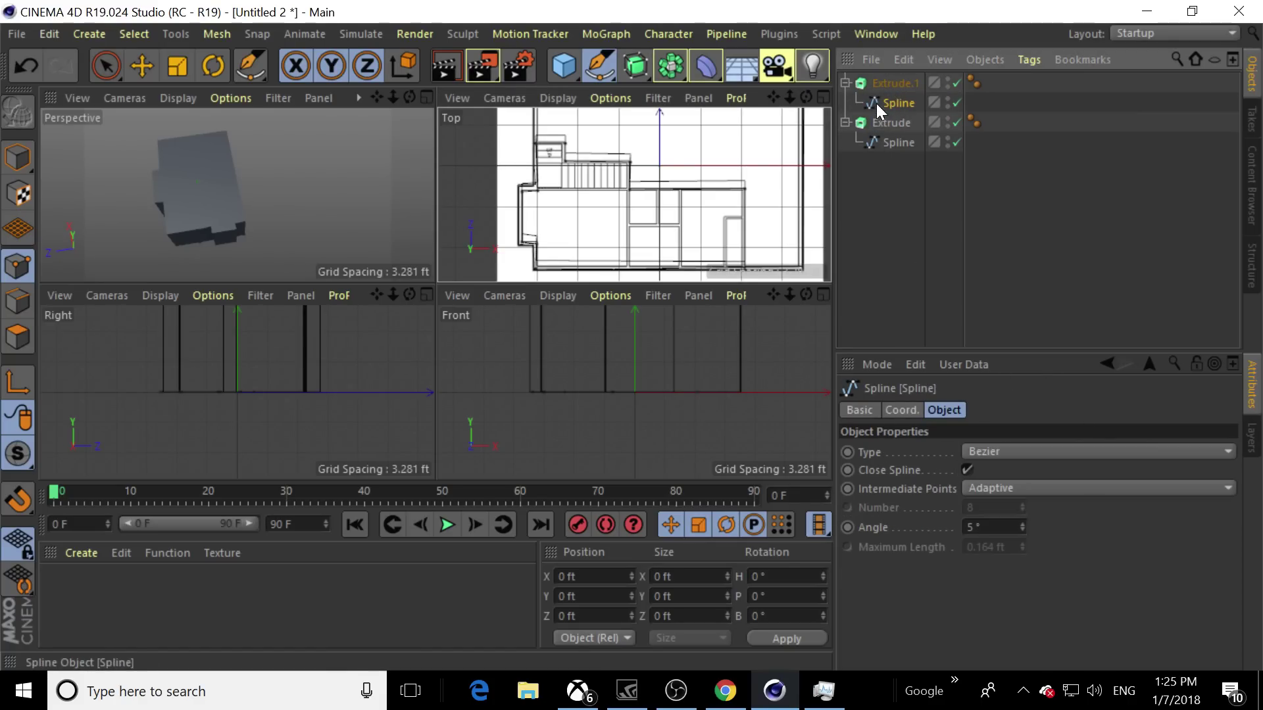
Set the Extrude.1 object's movement to 0 ft in Z and 13 ft in Y
{"action": "left_click", "coordinate": [879, 84]}
{"action": "left_click", "coordinate": [1106, 451]}
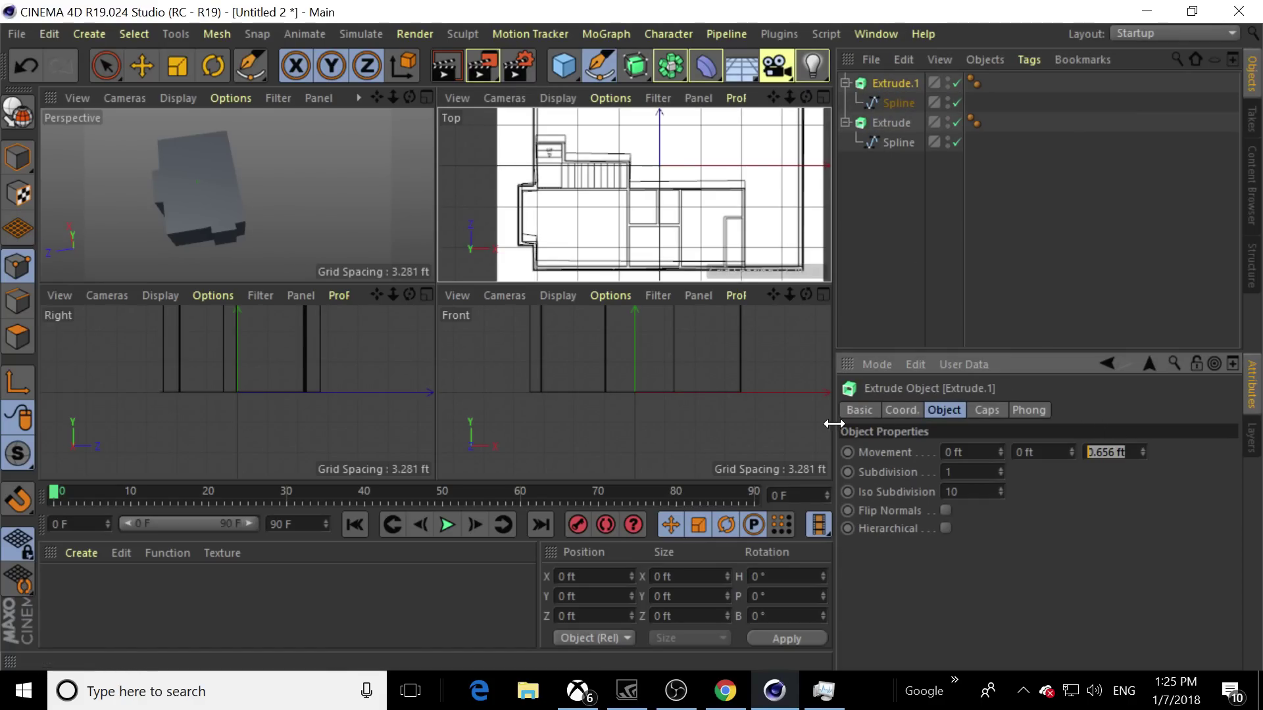
{"action": "type", "text": "0"}
{"action": "key", "text": "Return"}
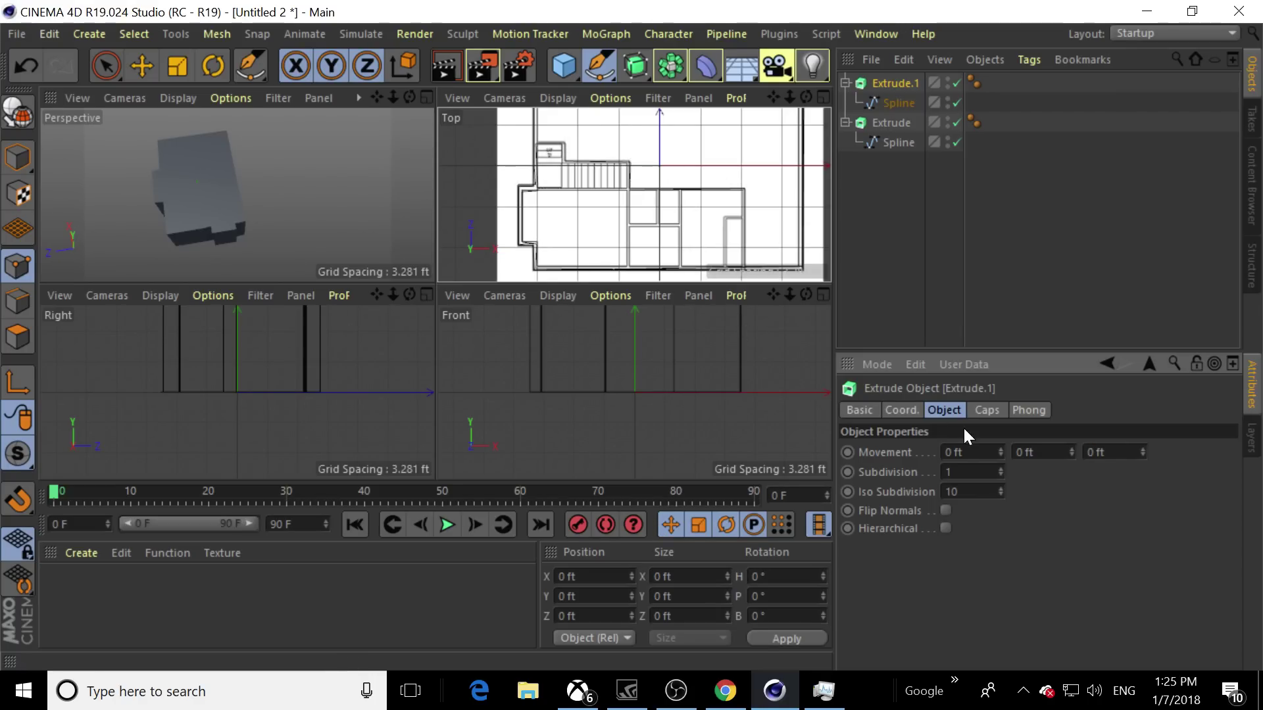
{"action": "left_click", "coordinate": [1030, 452]}
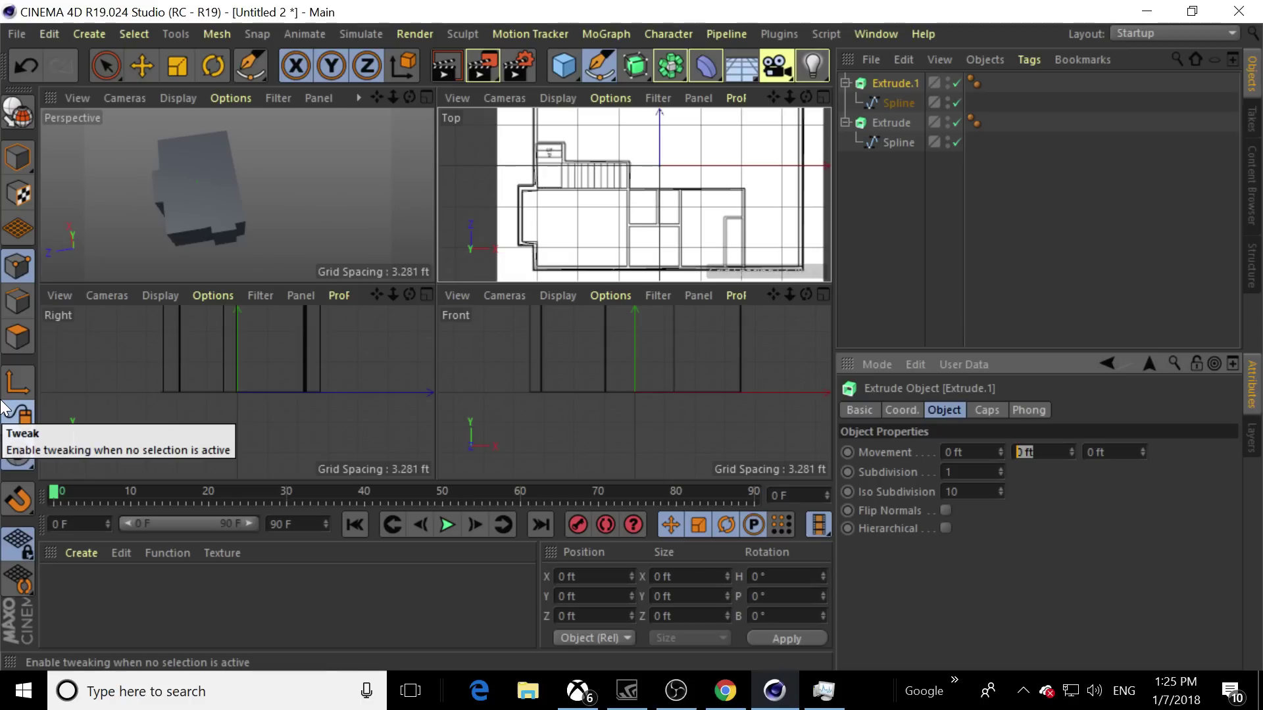
{"action": "type", "text": "13"}
{"action": "key", "text": "Return"}
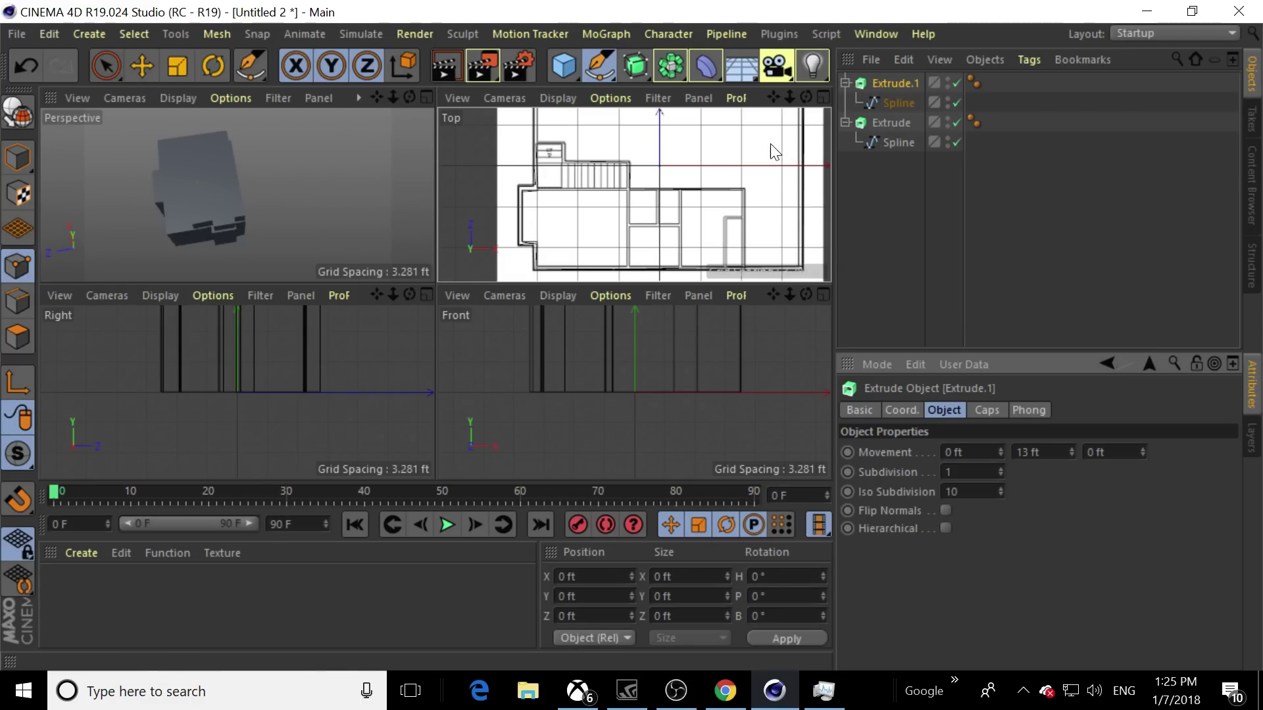
Switch to Live Selection, add a Boole object, and make the first Extrude its child
{"action": "left_click", "coordinate": [103, 67]}
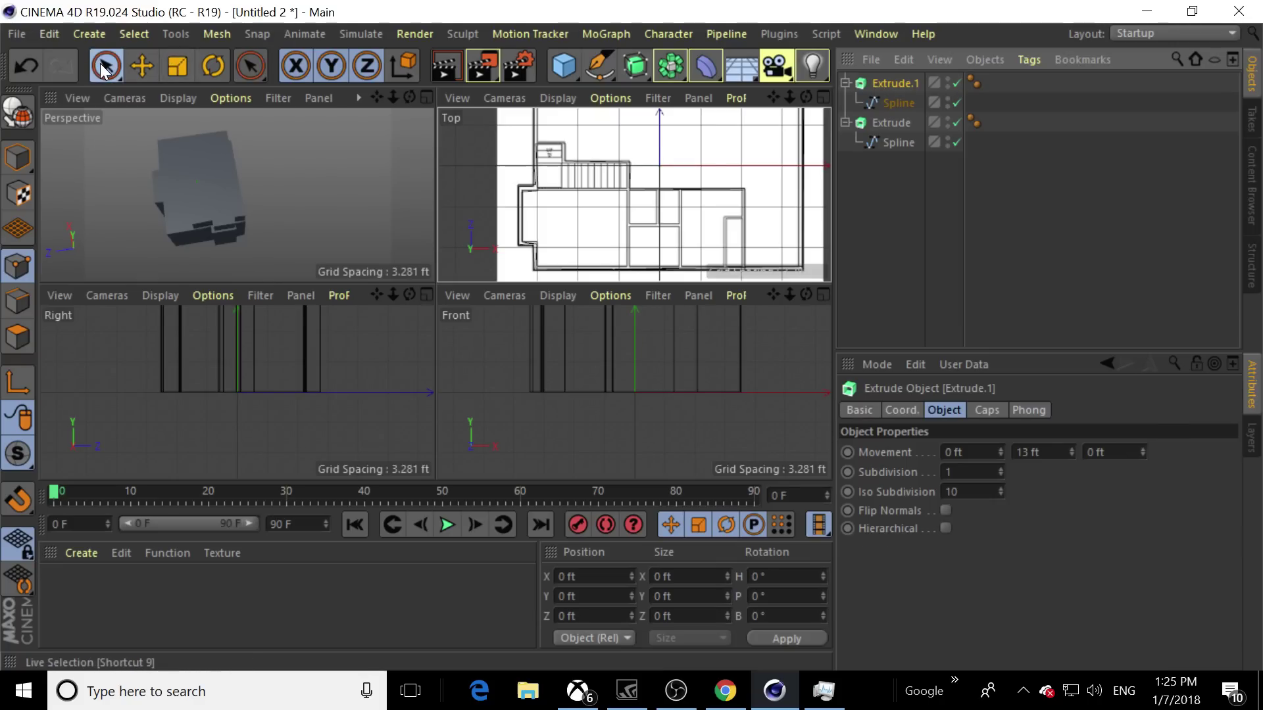
{"action": "mouse_move", "coordinate": [395, 290]}
{"action": "left_mouse_down"}
{"action": "mouse_move", "coordinate": [481, 290]}
{"action": "mouse_move", "coordinate": [383, 290]}
{"action": "left_mouse_up"}
{"action": "scroll", "coordinate": [238, 393], "scroll_direction": "up", "scroll_amount": 3}
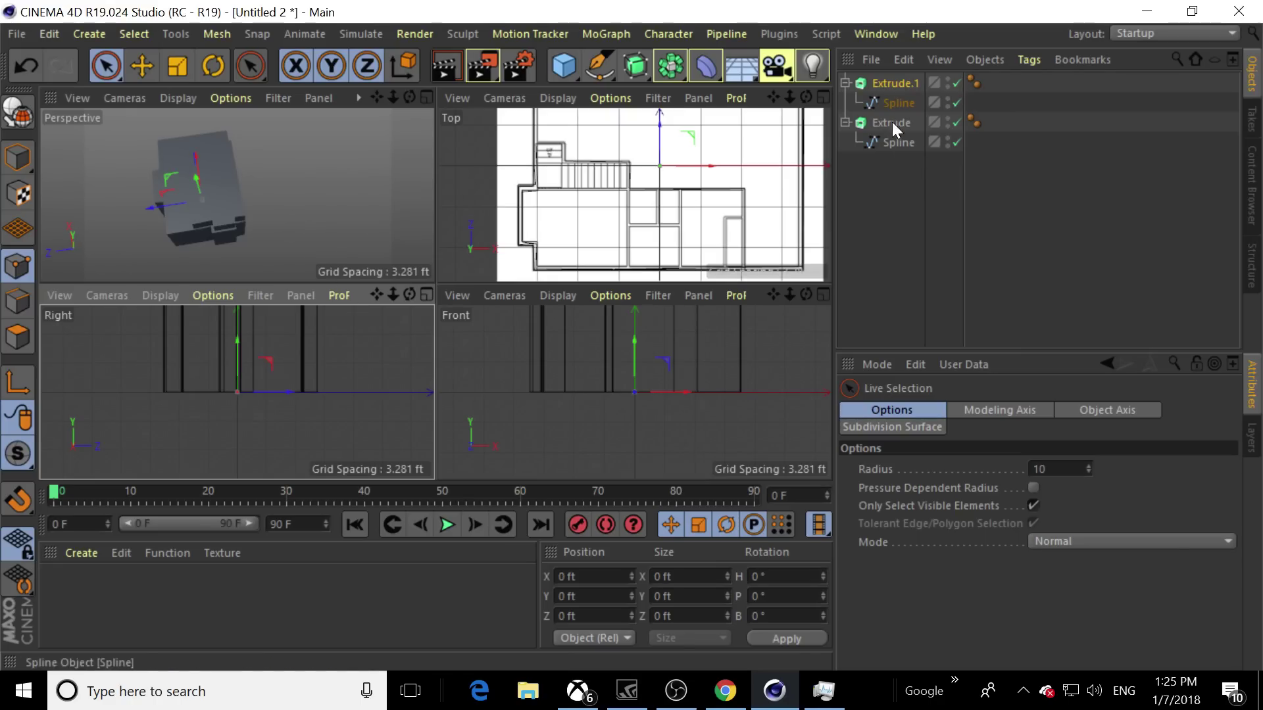
{"action": "left_click", "coordinate": [661, 67]}
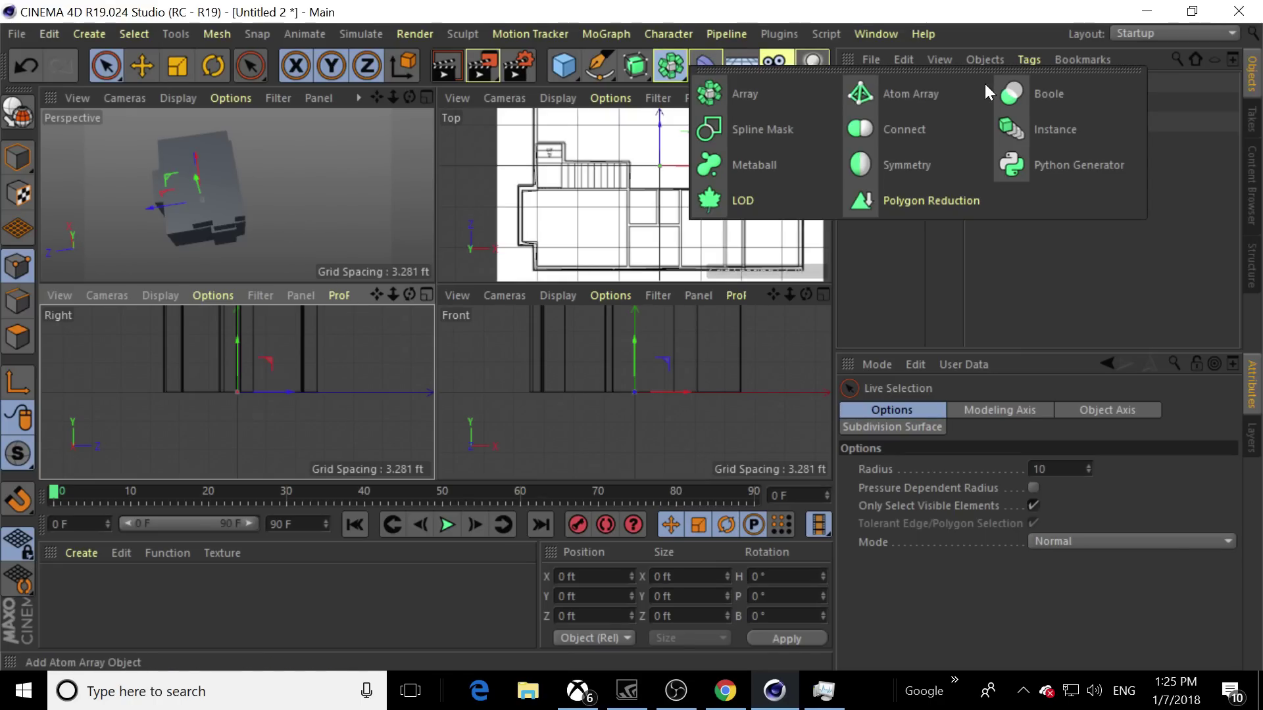
{"action": "left_click", "coordinate": [1026, 96]}
{"action": "left_click", "coordinate": [897, 145]}
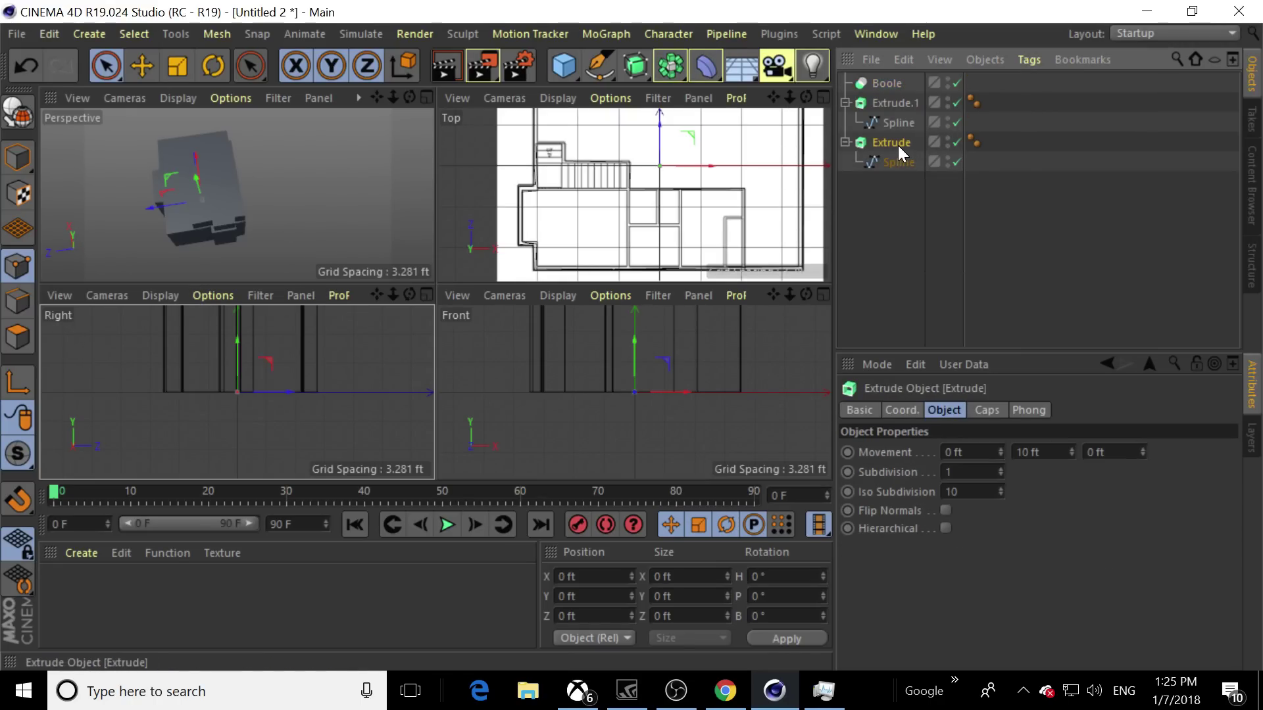
{"action": "left_click_drag", "start_coordinate": [898, 145], "coordinate": [882, 85]}
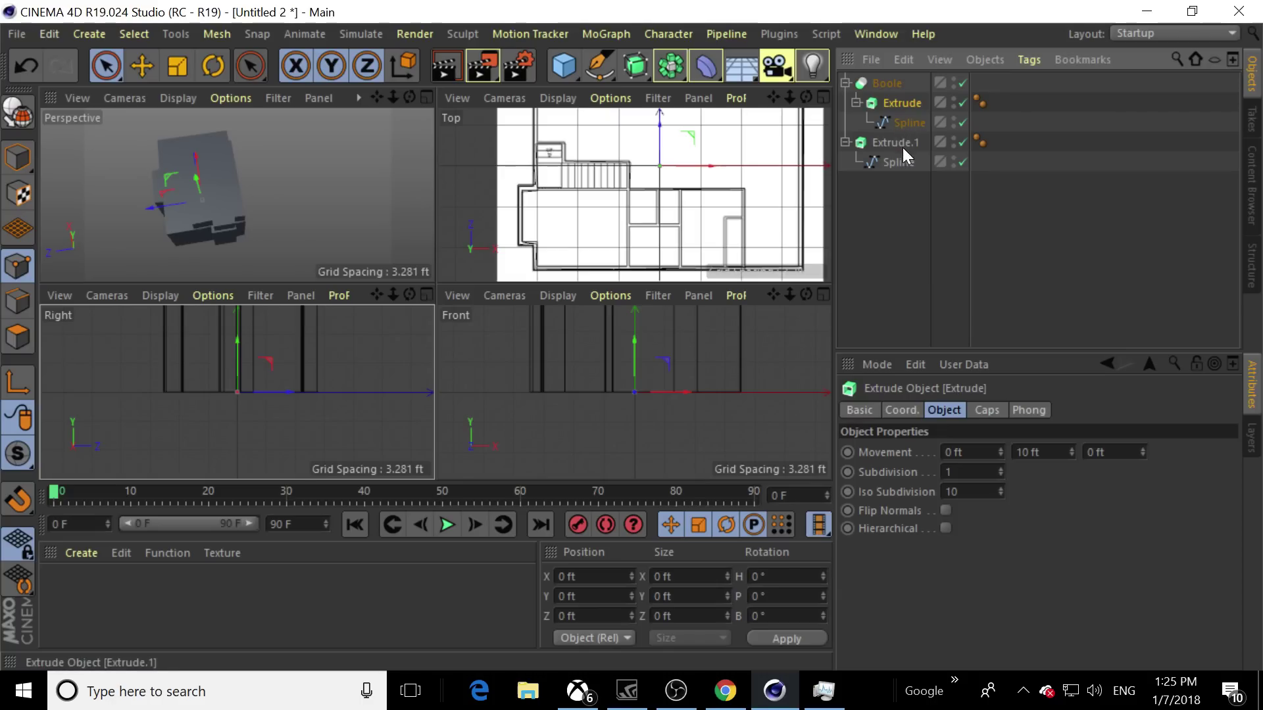
{"action": "left_click_drag", "start_coordinate": [901, 145], "coordinate": [871, 125]}
{"action": "left_click", "coordinate": [857, 103]}
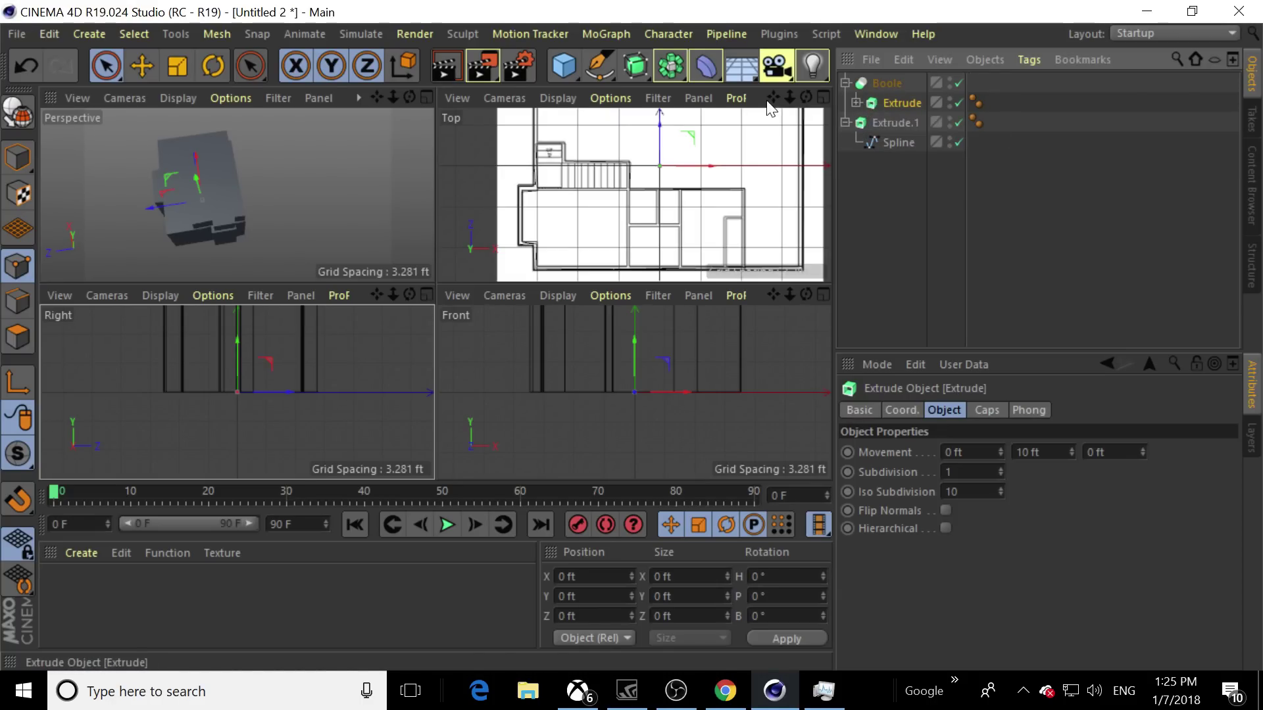
Make Extrude and Extrude.1 editable, and place Extrude.1 inside the Boole below Extrude to cut it from the building
{"action": "left_click", "coordinate": [4, 122]}
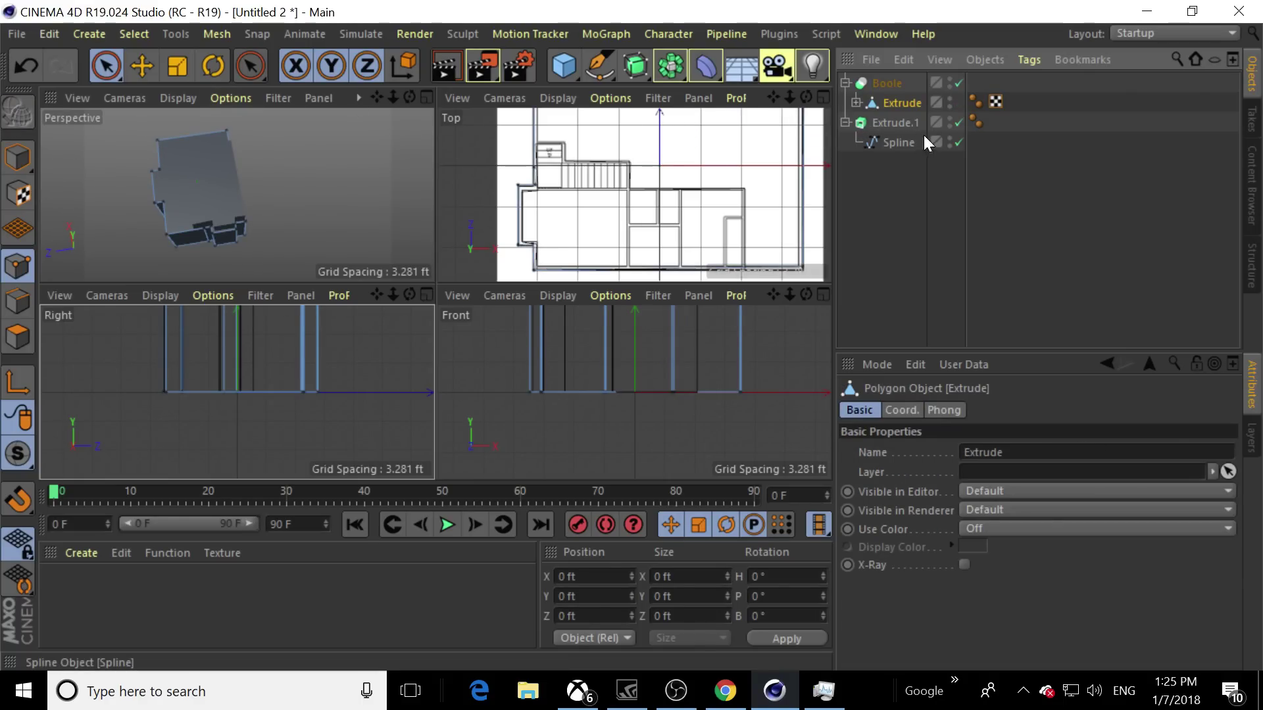
{"action": "left_click", "coordinate": [894, 123]}
{"action": "left_click", "coordinate": [8, 125]}
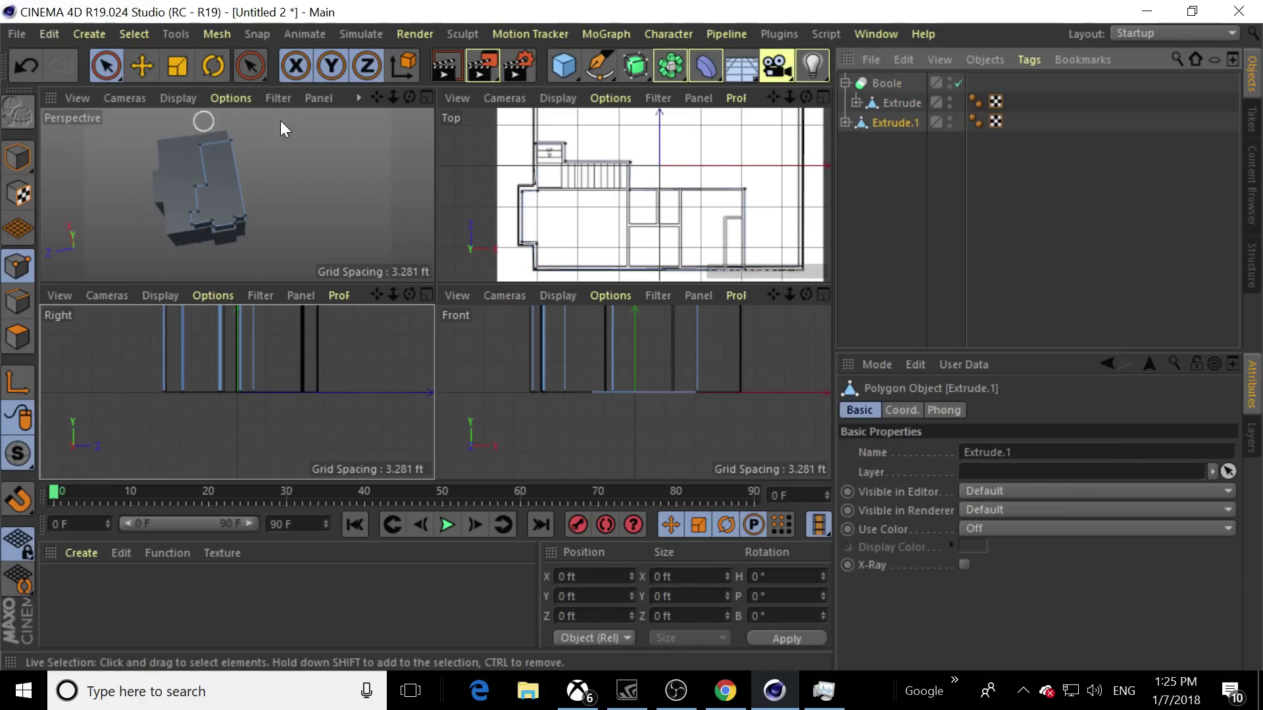
{"action": "left_click_drag", "start_coordinate": [889, 110], "coordinate": [890, 112]}
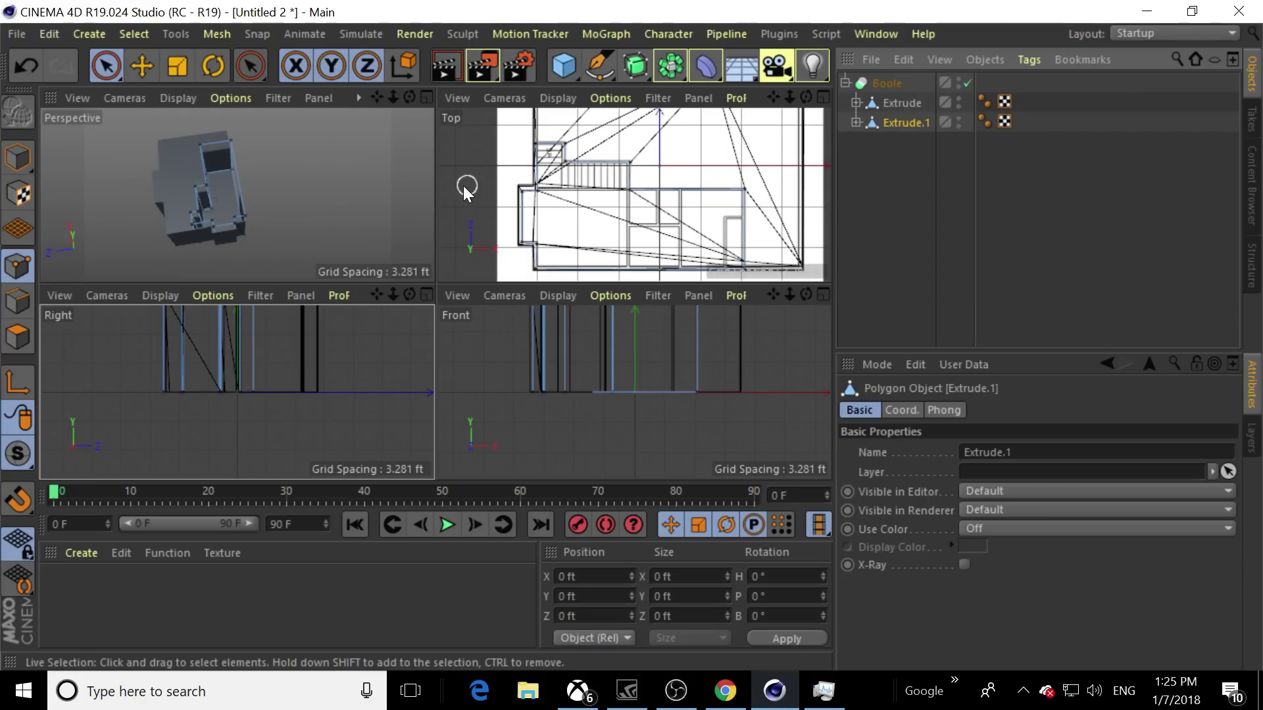
{"action": "left_click_drag", "start_coordinate": [409, 97], "coordinate": [325, 131]}
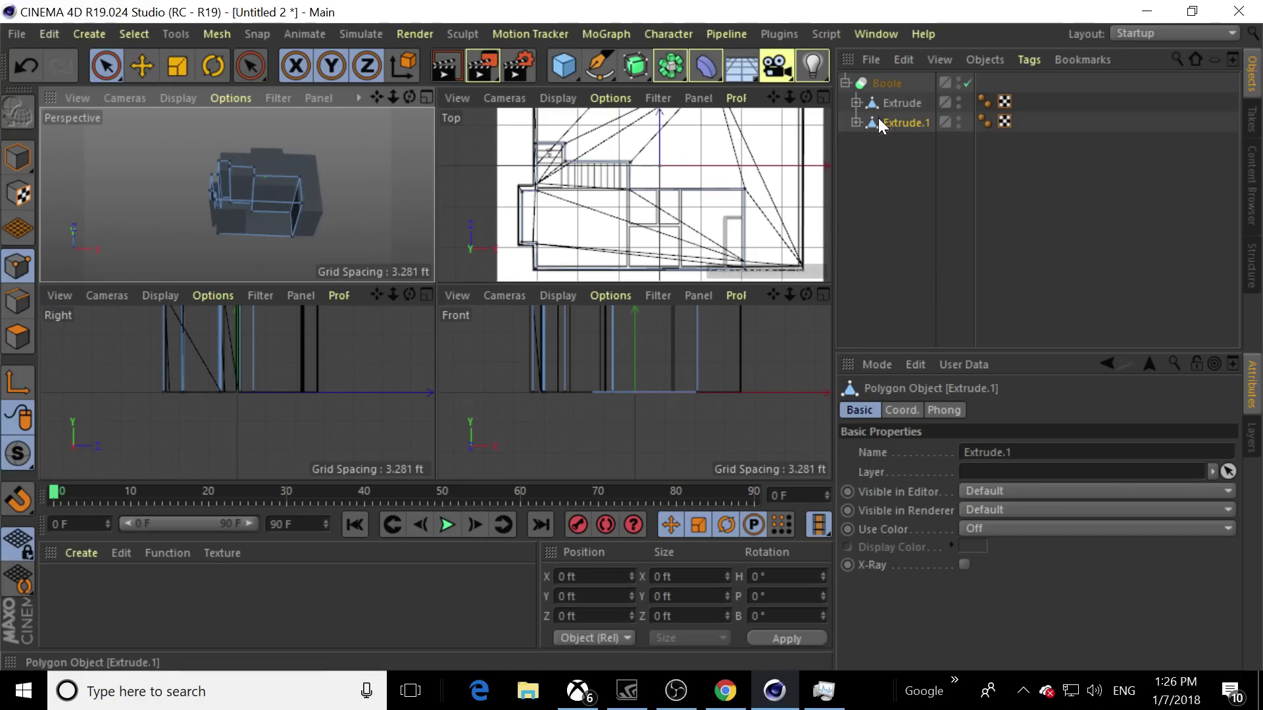
Make the Boole hierarchy editable, and merge it with its two children into one object using Connect Objects + Delete
{"action": "left_click", "coordinate": [887, 148]}
{"action": "left_click_drag", "start_coordinate": [919, 164], "coordinate": [840, 77]}
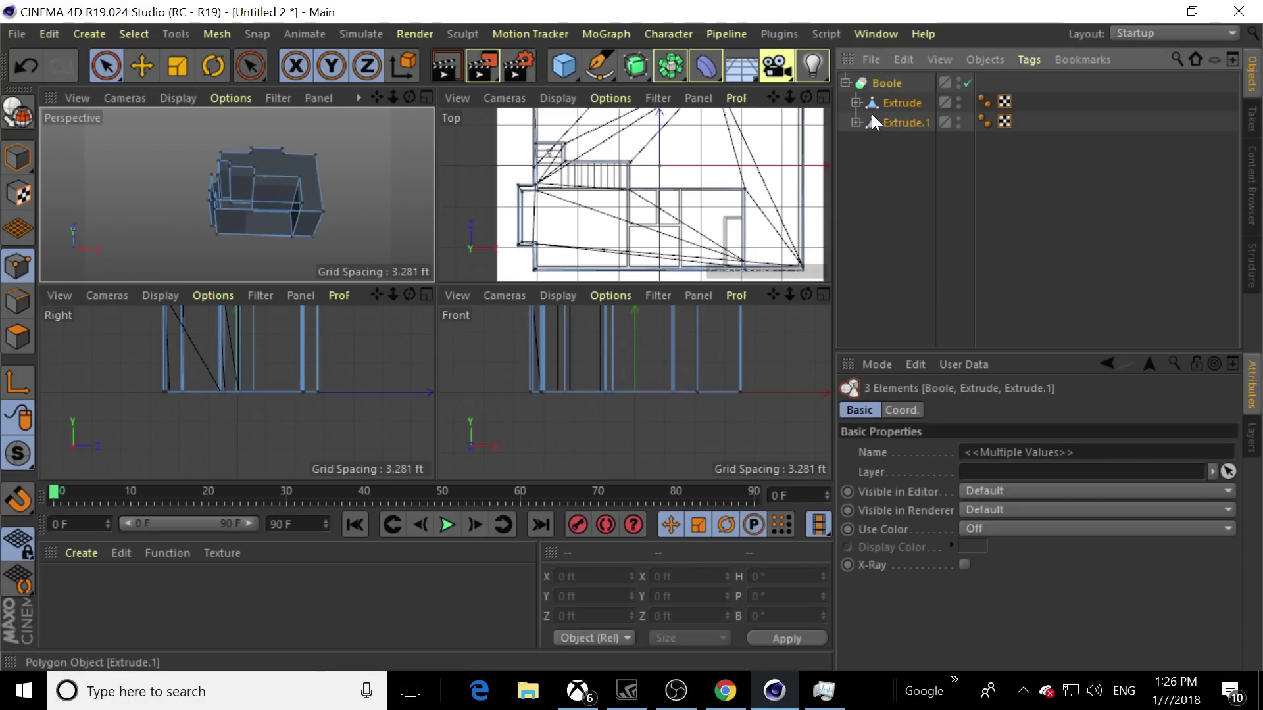
{"action": "left_click", "coordinate": [17, 112]}
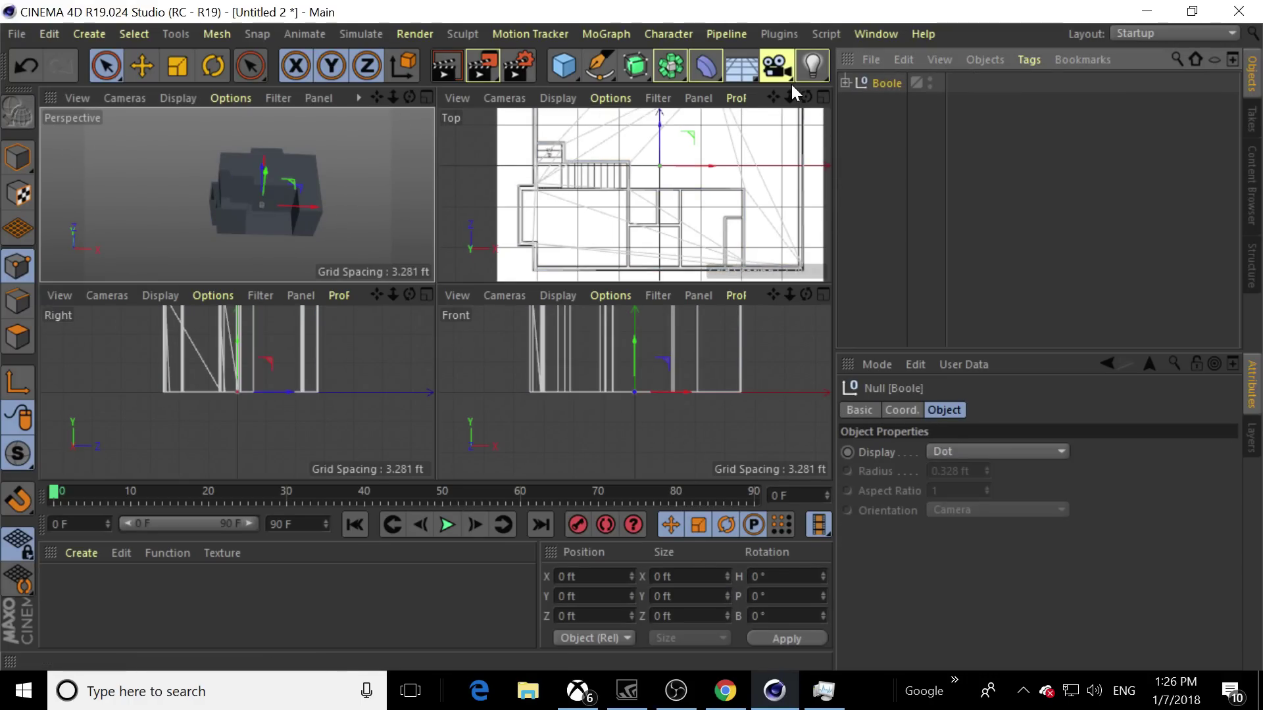
{"action": "left_click", "coordinate": [845, 83]}
{"action": "left_click", "coordinate": [910, 123], "text": "shift"}
{"action": "right_click", "coordinate": [897, 104]}
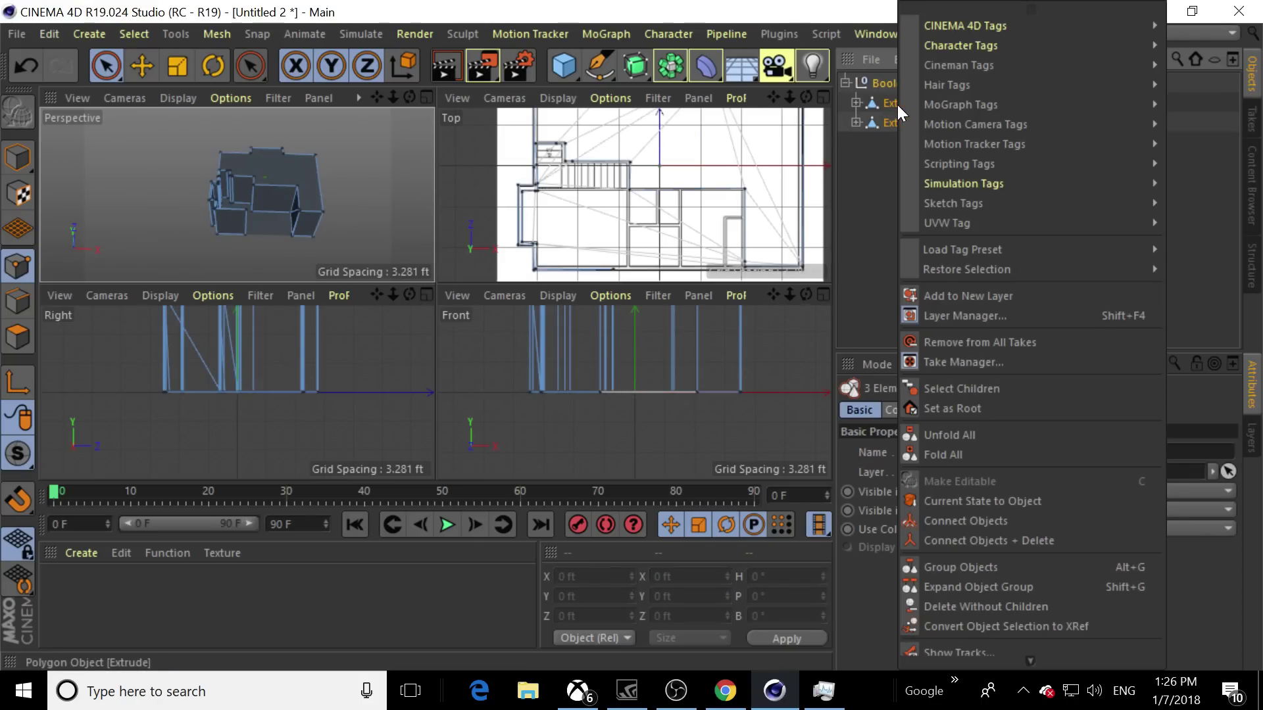
{"action": "left_click", "coordinate": [998, 542]}
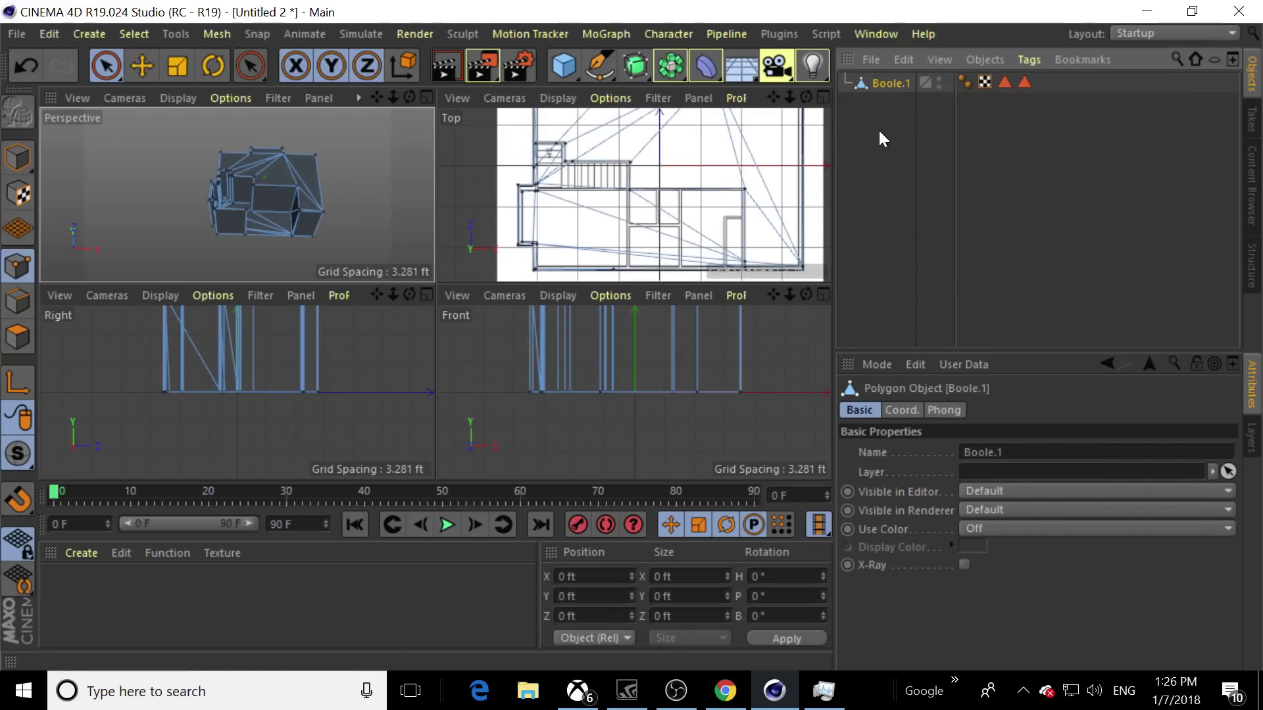
{"action": "left_click", "coordinate": [910, 140]}
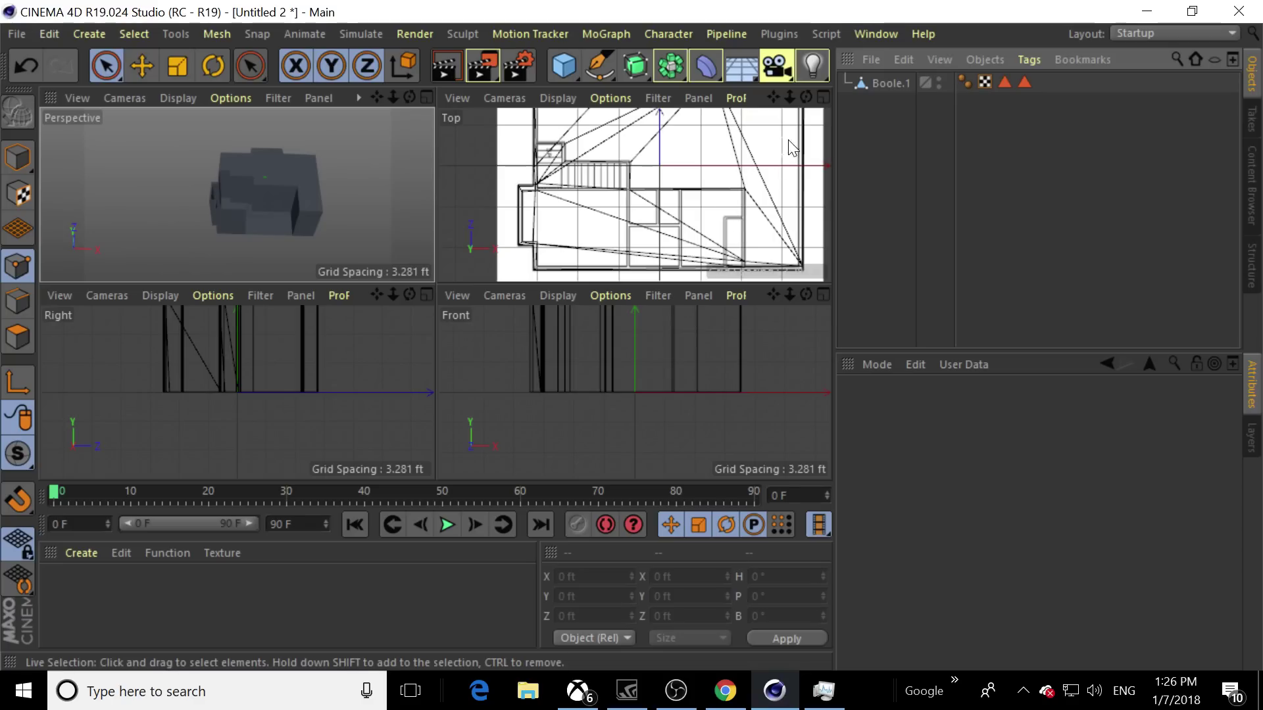
Start a Pen spline in the Top view along the large room's inner walls, from the stair landing around the upper bay to the upper-right corner
{"action": "mouse_move", "coordinate": [773, 96]}
{"action": "left_mouse_down"}
{"action": "mouse_move", "coordinate": [727, 198]}
{"action": "mouse_move", "coordinate": [783, 128]}
{"action": "mouse_move", "coordinate": [747, 172]}
{"action": "mouse_move", "coordinate": [749, 284]}
{"action": "mouse_move", "coordinate": [744, 150]}
{"action": "left_mouse_up"}
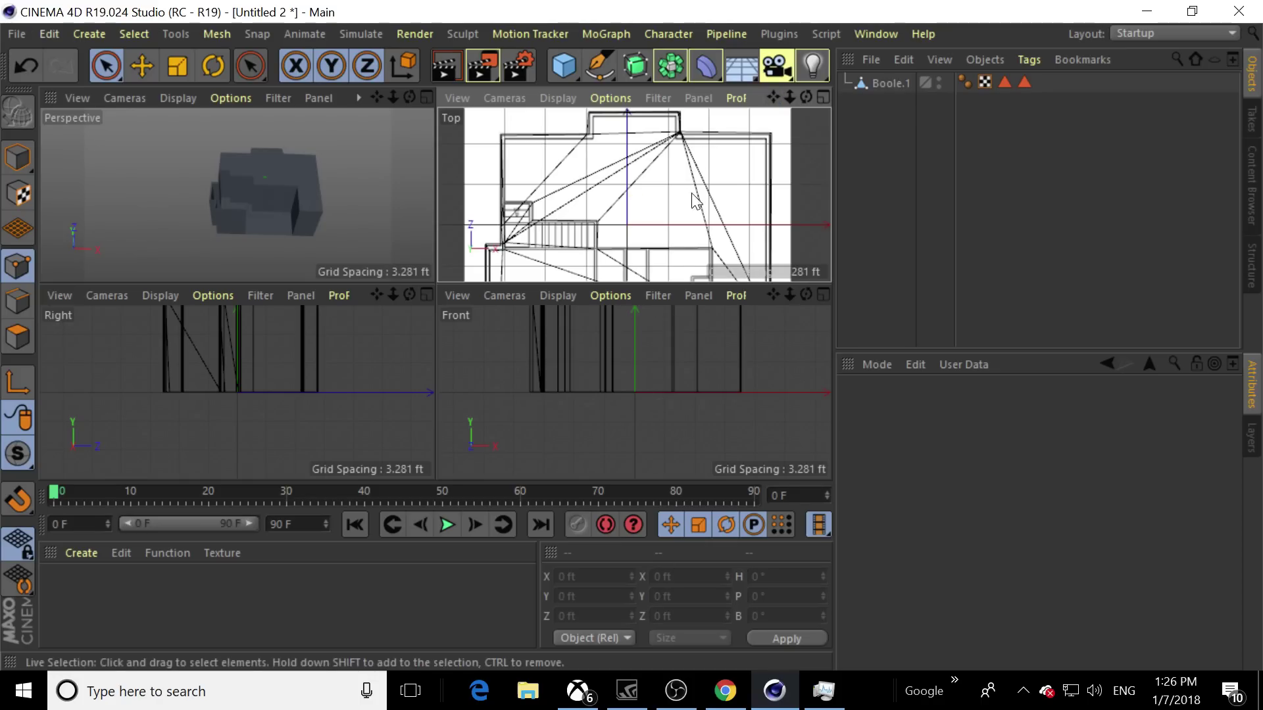
{"action": "left_click", "coordinate": [599, 66]}
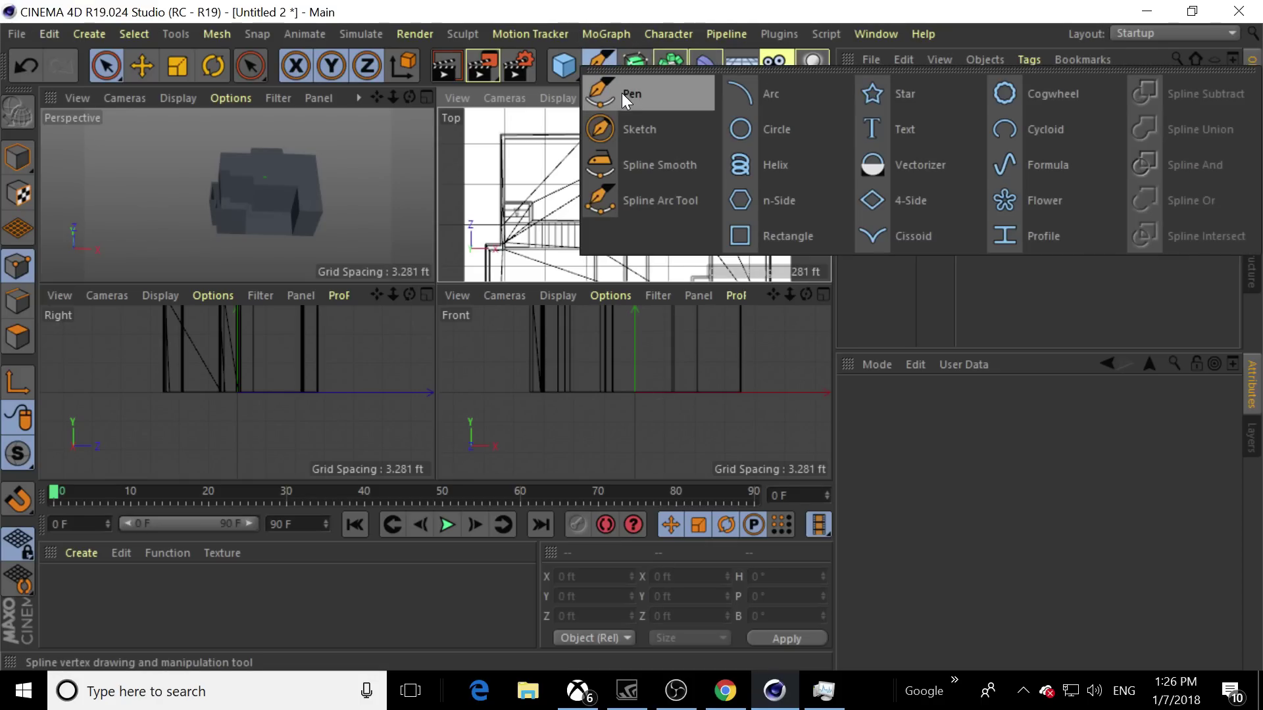
{"action": "left_click", "coordinate": [670, 93]}
{"action": "left_click", "coordinate": [504, 201]}
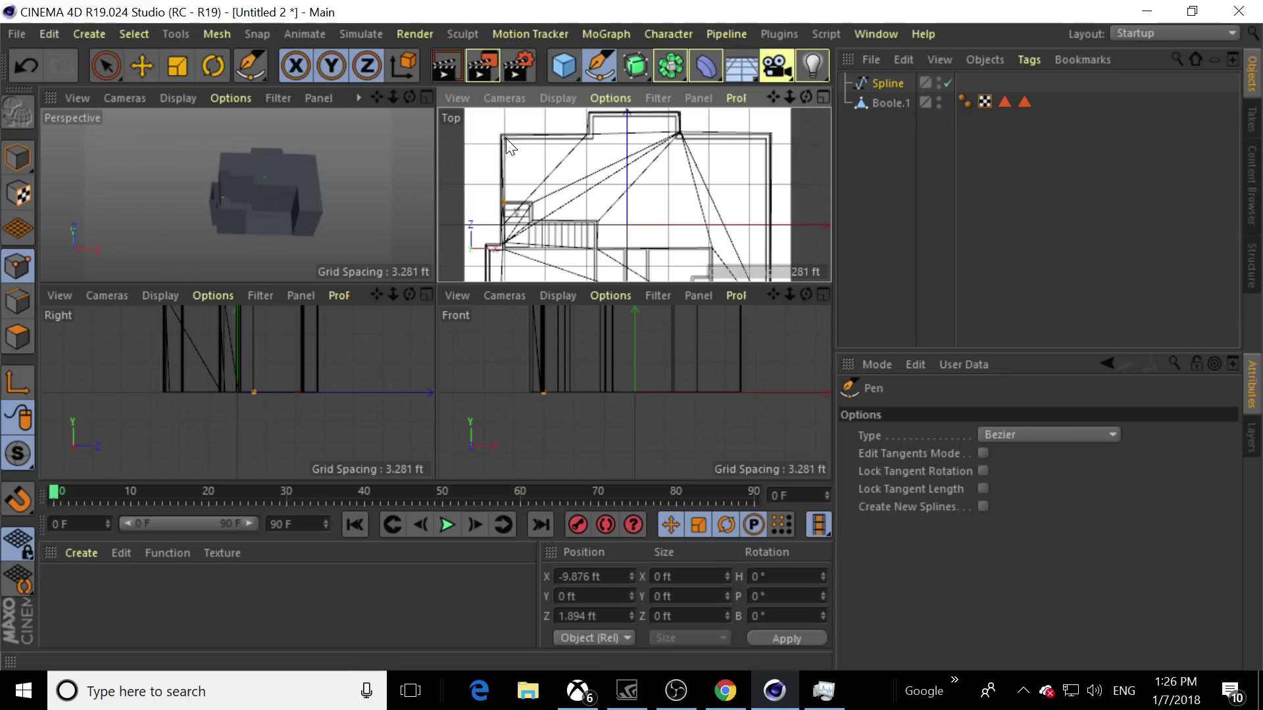
{"action": "left_click", "coordinate": [506, 139]}
{"action": "left_click", "coordinate": [594, 117]}
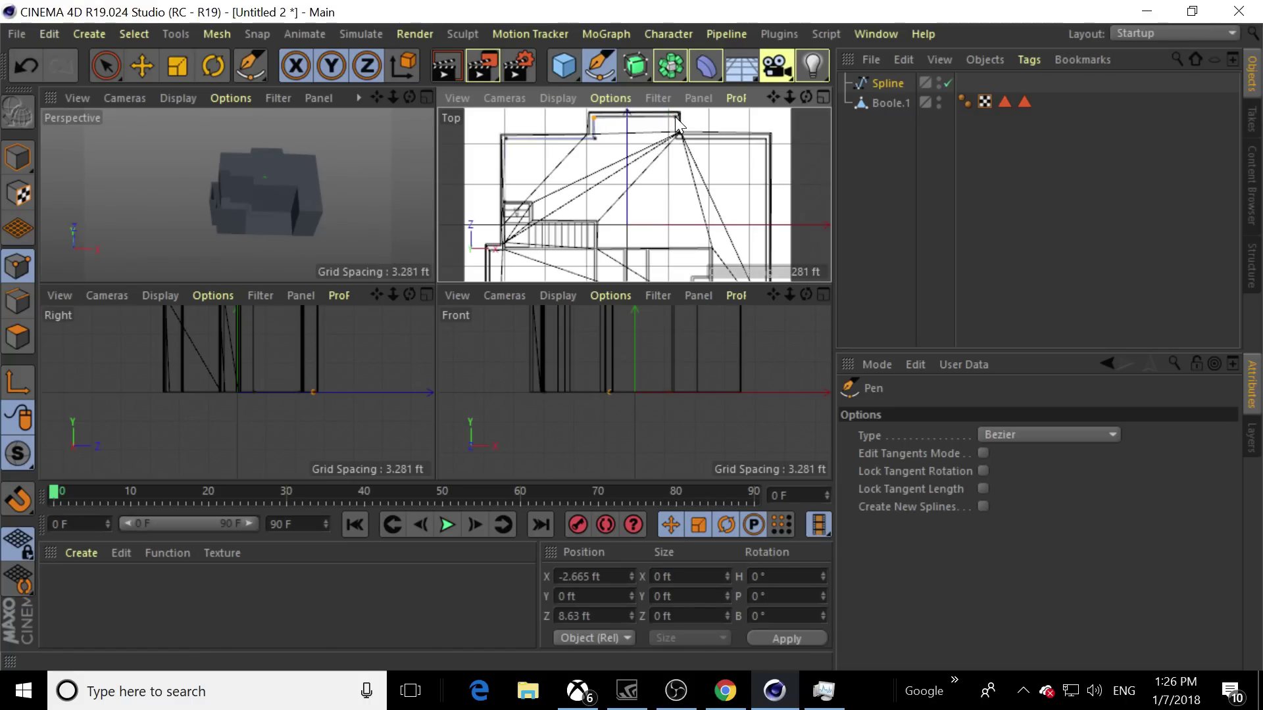
{"action": "left_click", "coordinate": [675, 117]}
{"action": "left_click", "coordinate": [674, 138]}
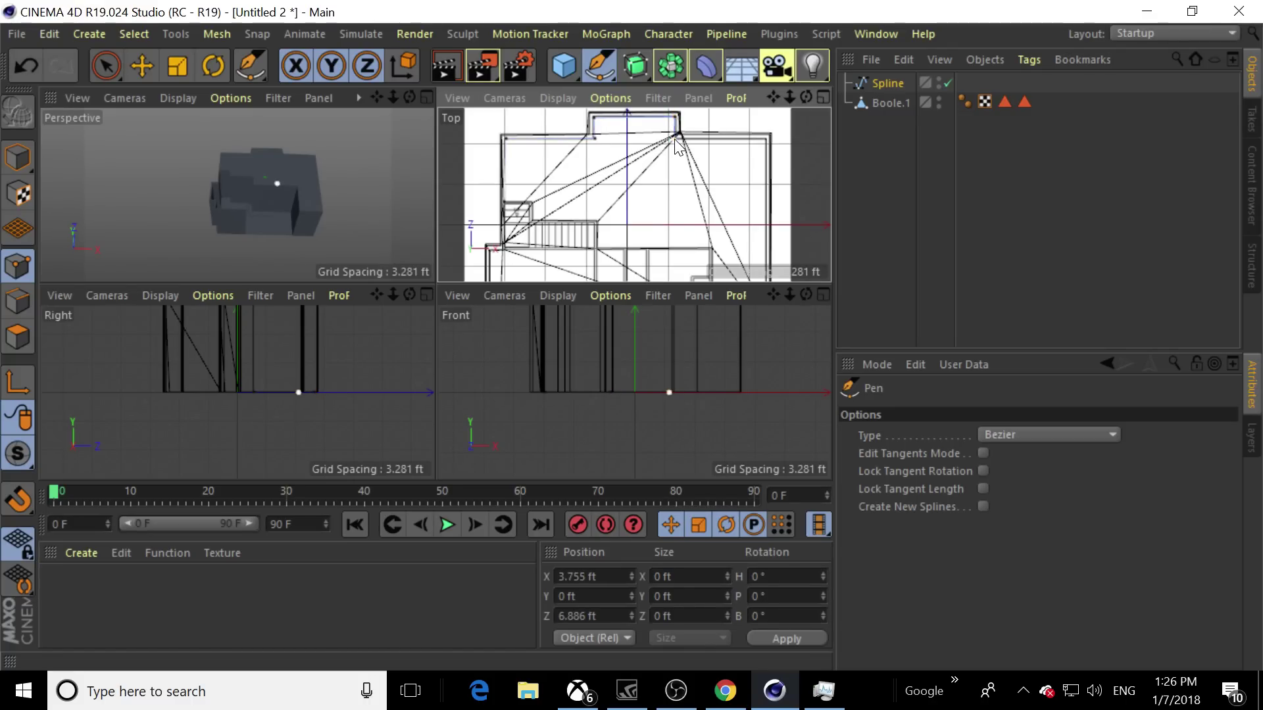
{"action": "left_click", "coordinate": [766, 137]}
Continue the spline down the plan's right wall, around the narrow lower-right area, and along the inner partition to the staircase's upper-right corner
{"action": "left_click_drag", "start_coordinate": [774, 97], "coordinate": [774, 96]}
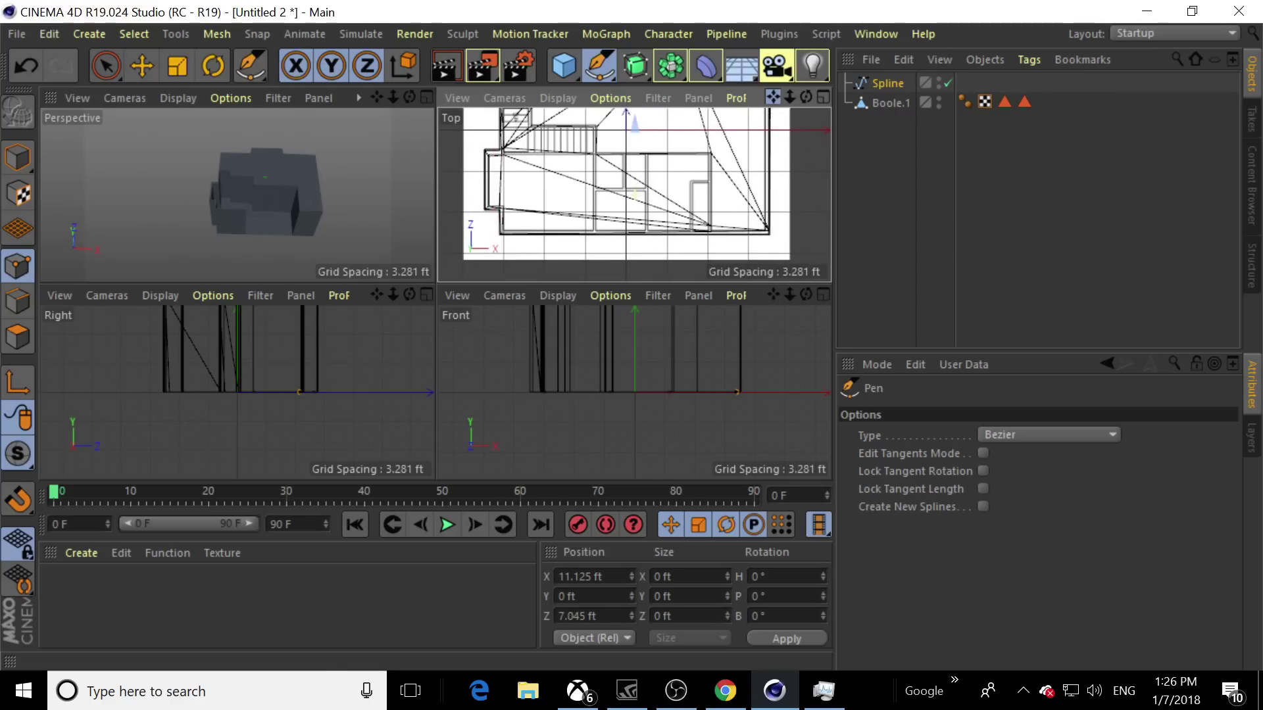
{"action": "left_click", "coordinate": [766, 231]}
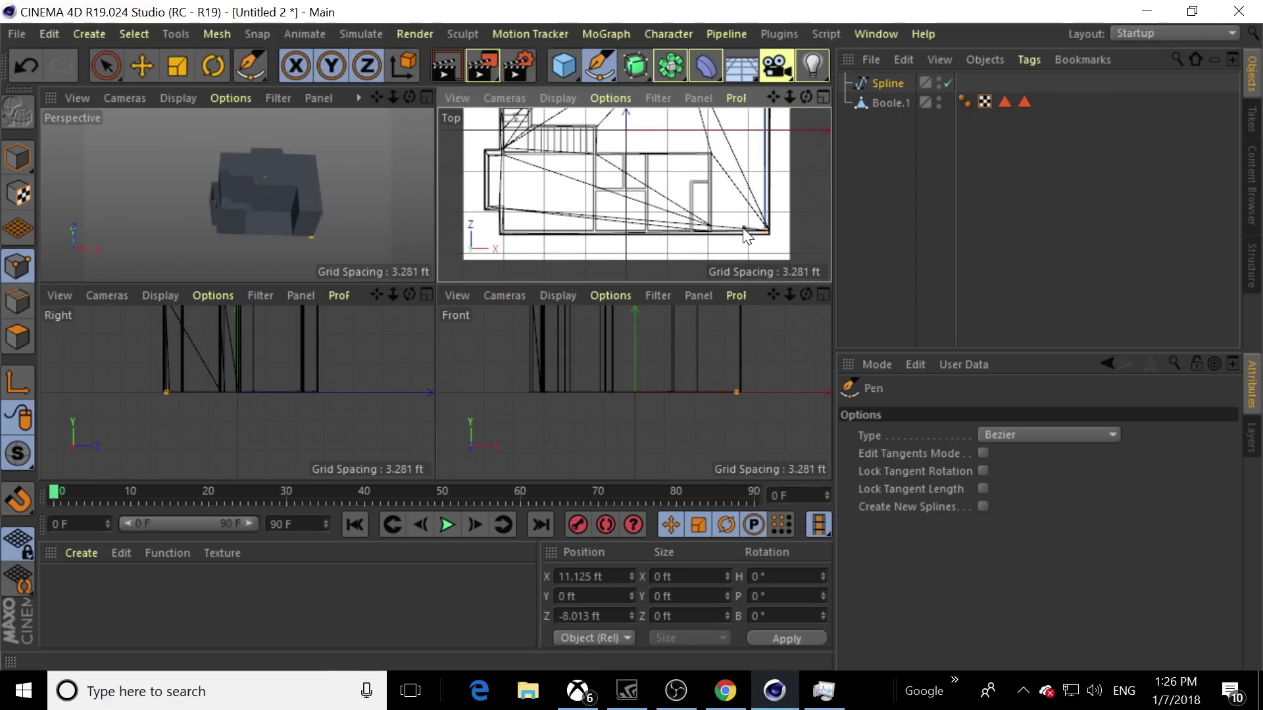
{"action": "left_click", "coordinate": [711, 233]}
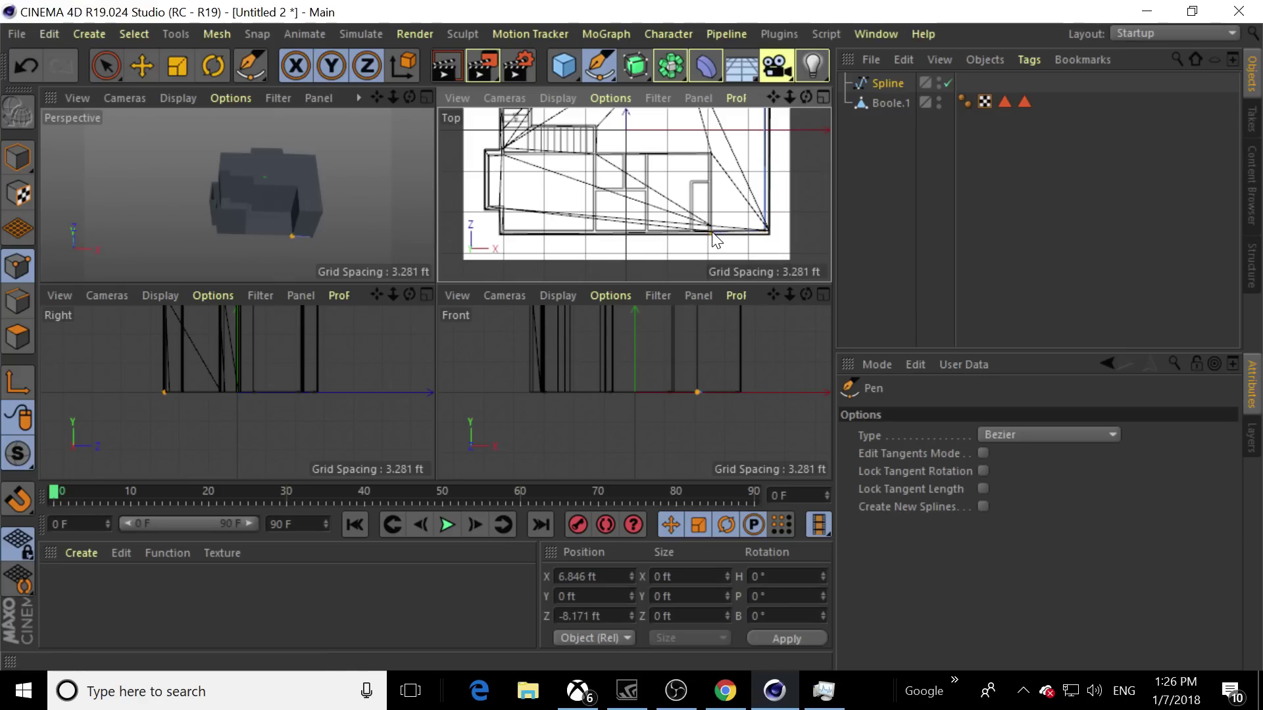
{"action": "left_click", "coordinate": [712, 152]}
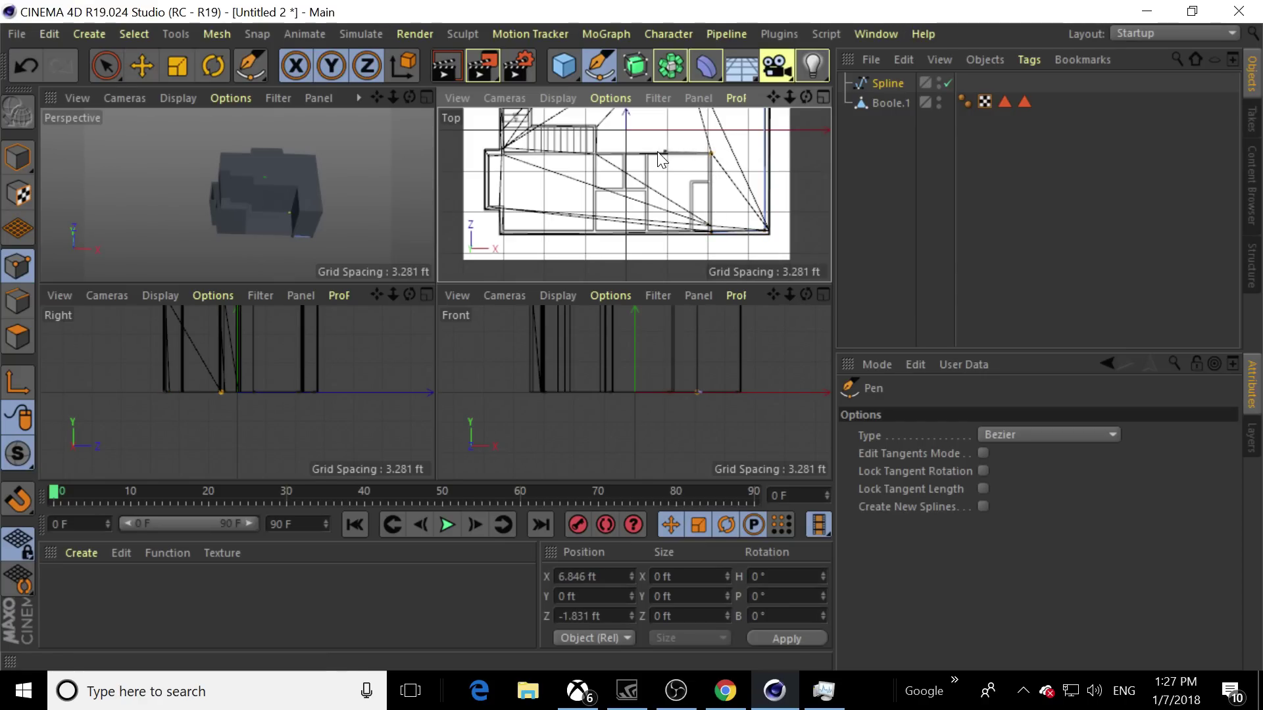
{"action": "left_click", "coordinate": [596, 154]}
{"action": "left_click", "coordinate": [596, 125]}
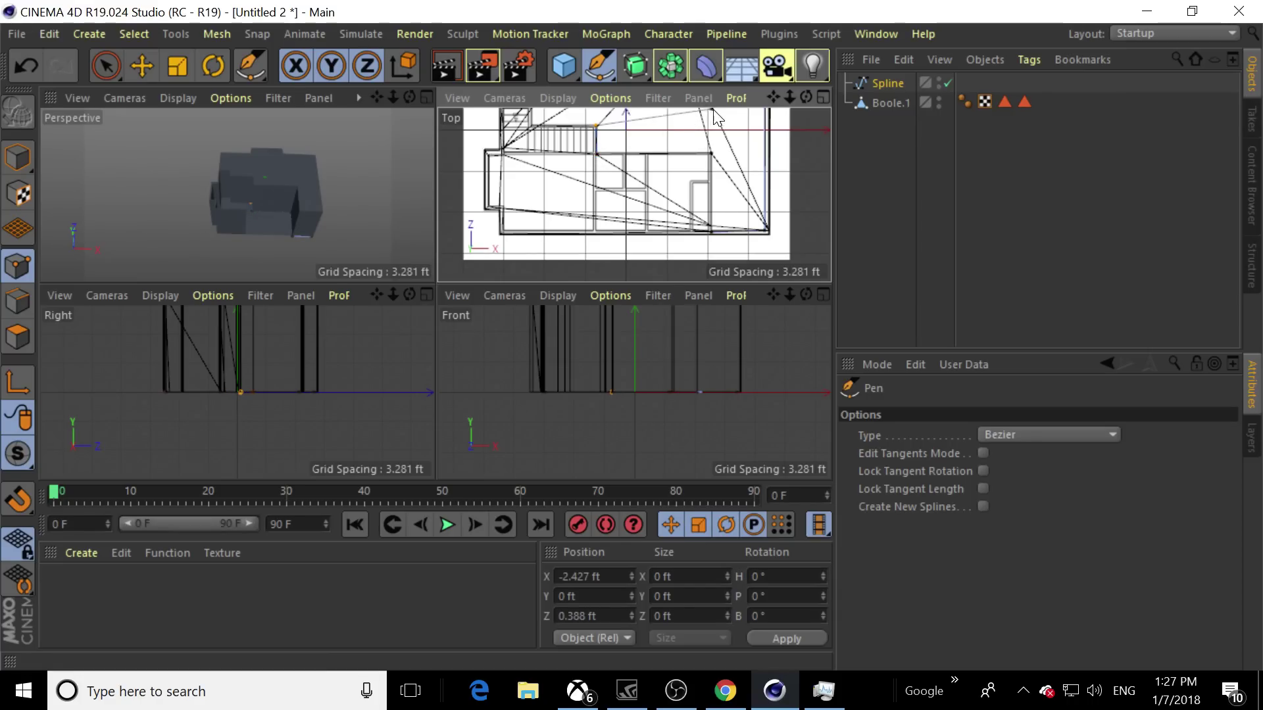
Trace the upper edge of the staircase and landing, and close the spline at its starting point
{"action": "left_click_drag", "start_coordinate": [773, 97], "coordinate": [791, 192]}
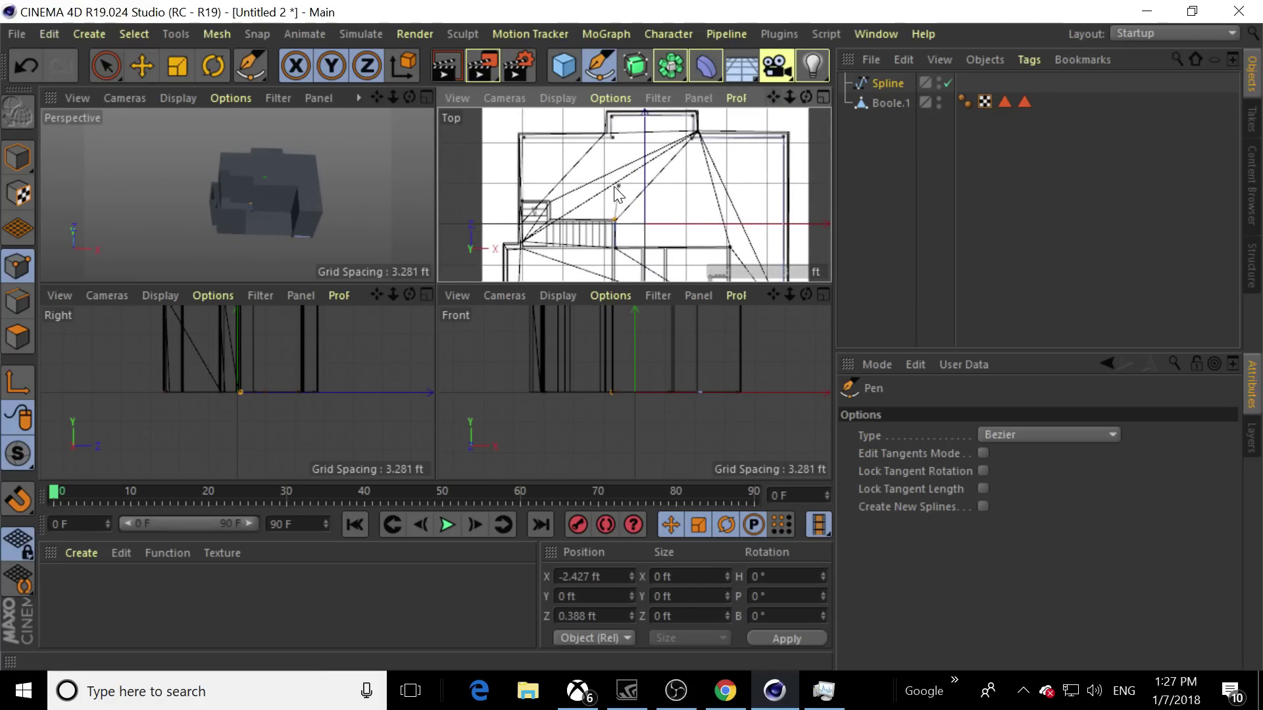
{"action": "left_click", "coordinate": [552, 219]}
{"action": "left_click", "coordinate": [530, 200]}
{"action": "left_click", "coordinate": [522, 201]}
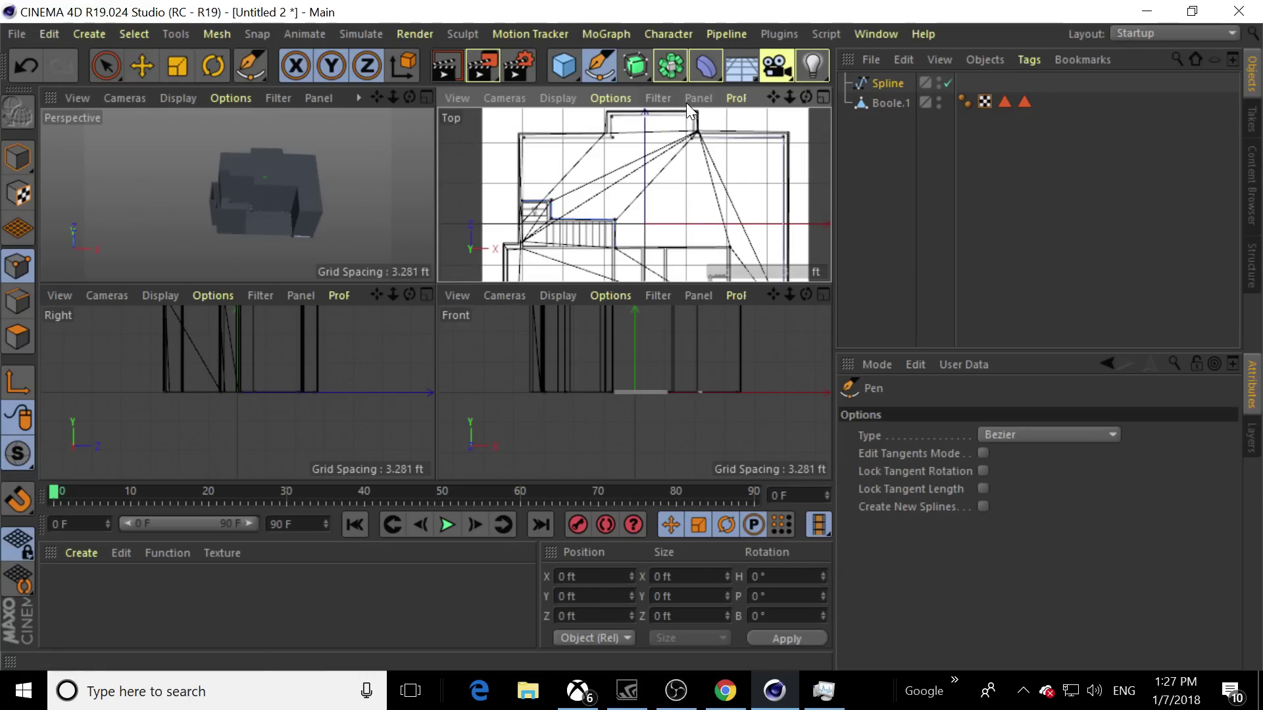
Add an Extrude object, make the room spline its child, and select the Extrude
{"action": "left_click", "coordinate": [677, 71]}
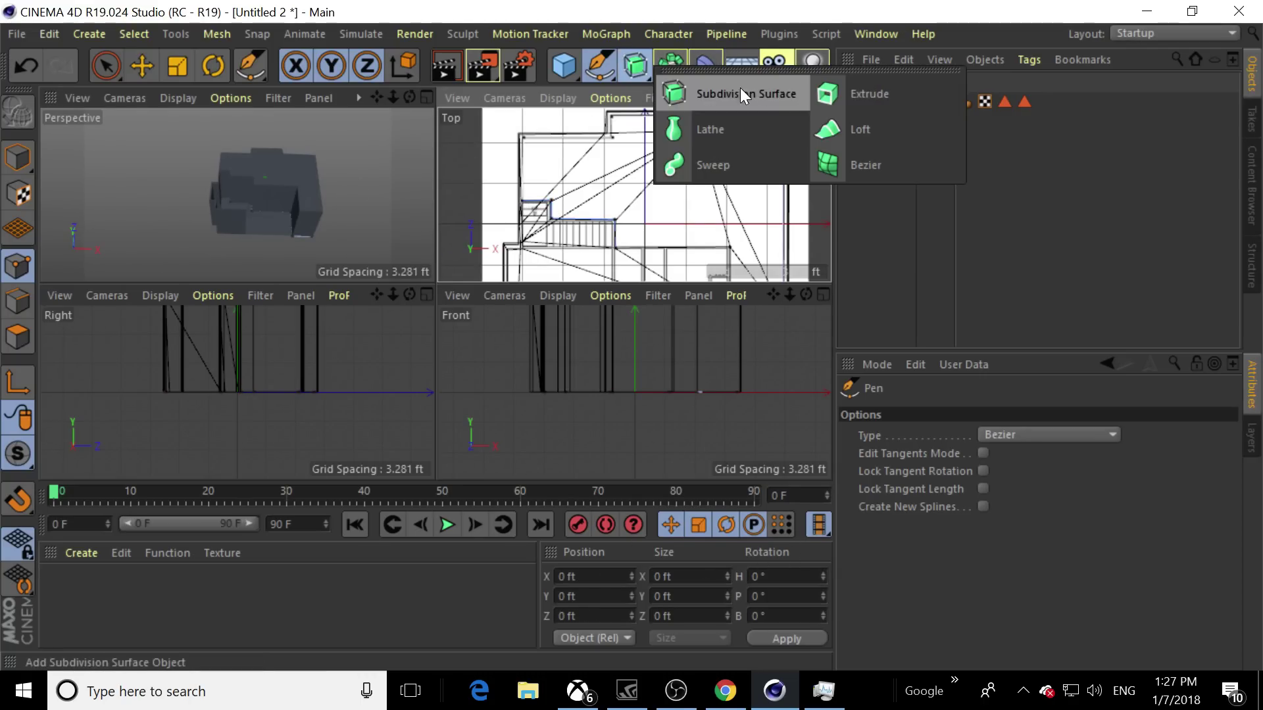
{"action": "left_click", "coordinate": [843, 86]}
{"action": "left_click_drag", "start_coordinate": [888, 103], "coordinate": [888, 94]}
{"action": "left_click", "coordinate": [885, 86]}
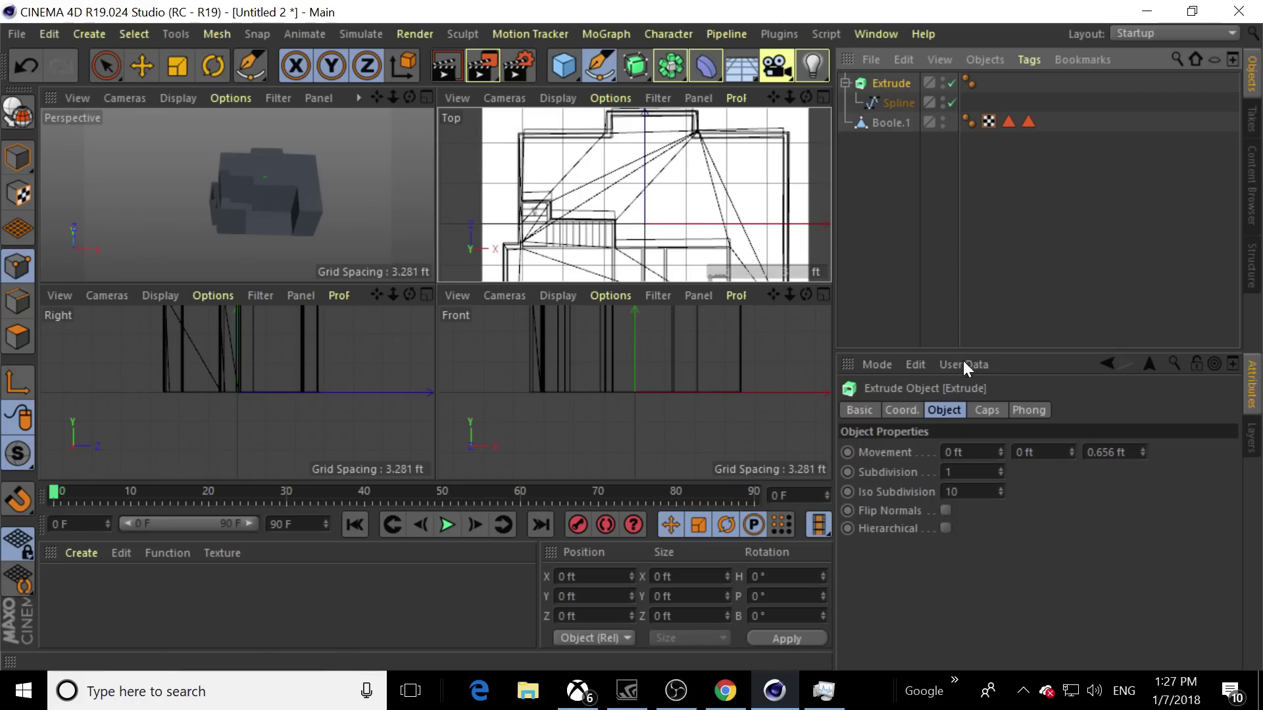
Set the Extrude's movement to 0 ft in Z and 13 ft in Y, and collapse its hierarchy
{"action": "double_click", "coordinate": [1106, 453]}
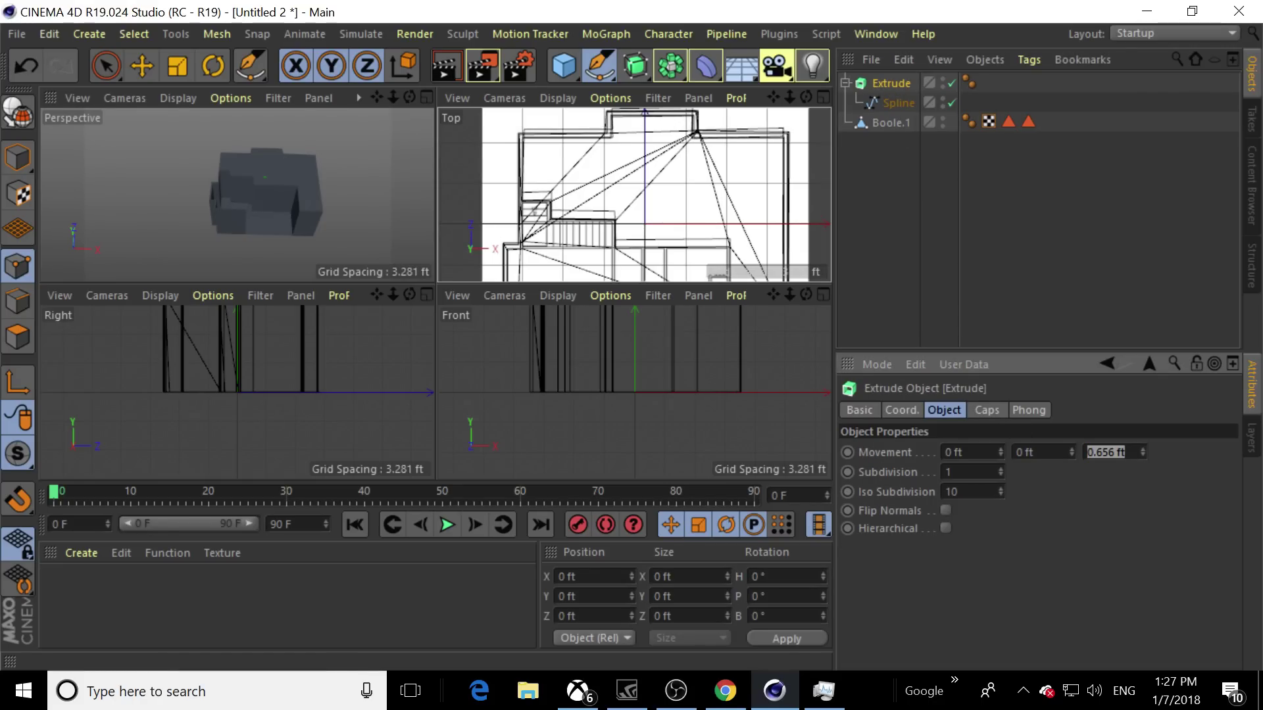
{"action": "type", "text": "0"}
{"action": "key", "text": "Return"}
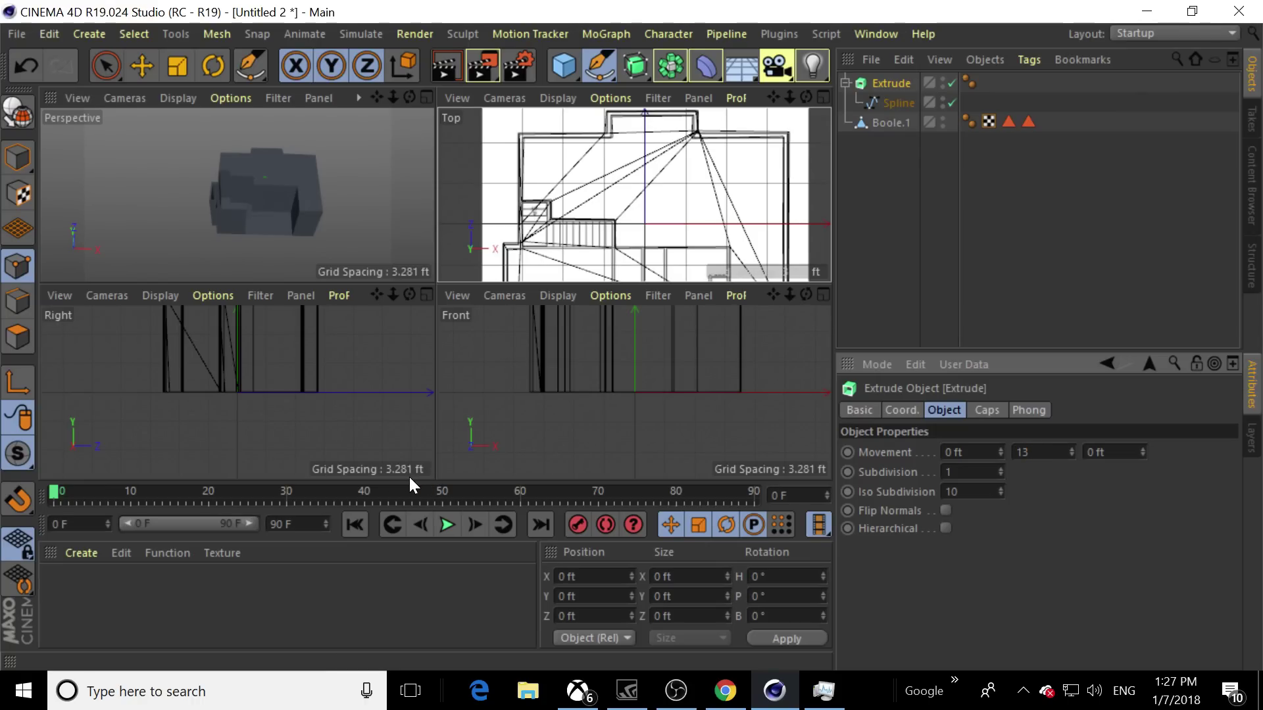
{"action": "key", "text": "Return"}
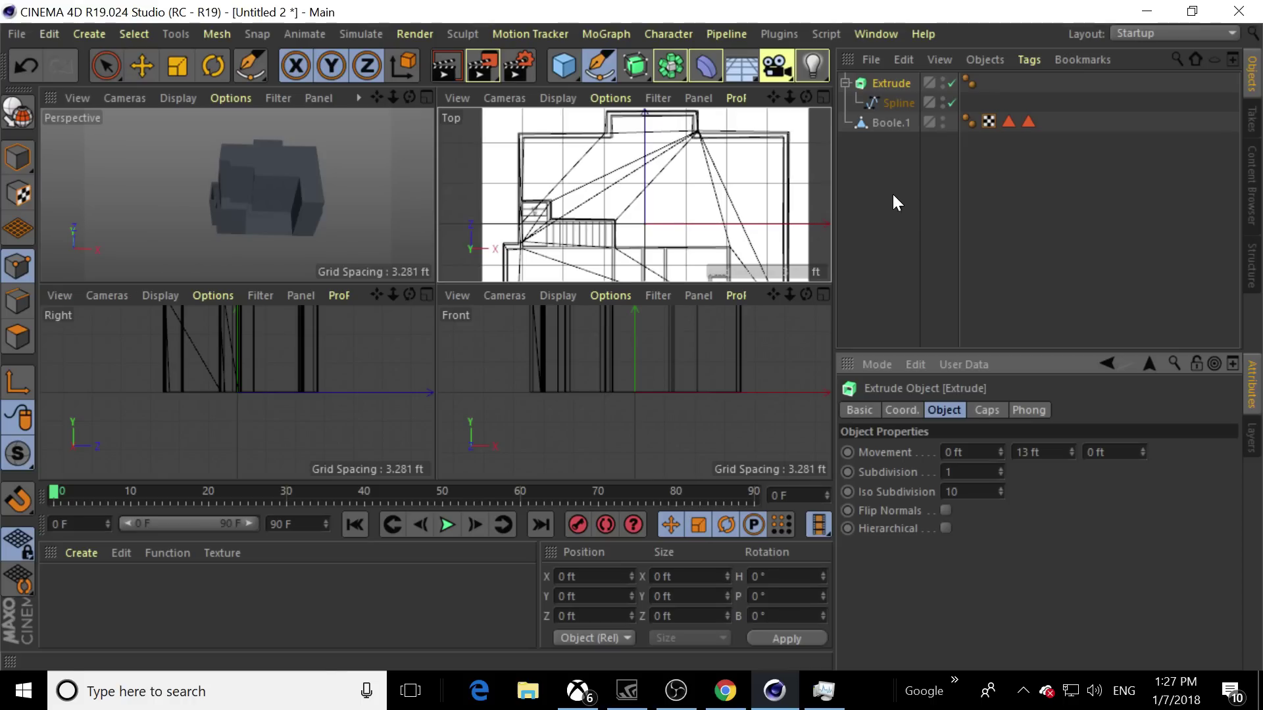
{"action": "left_click", "coordinate": [847, 83]}
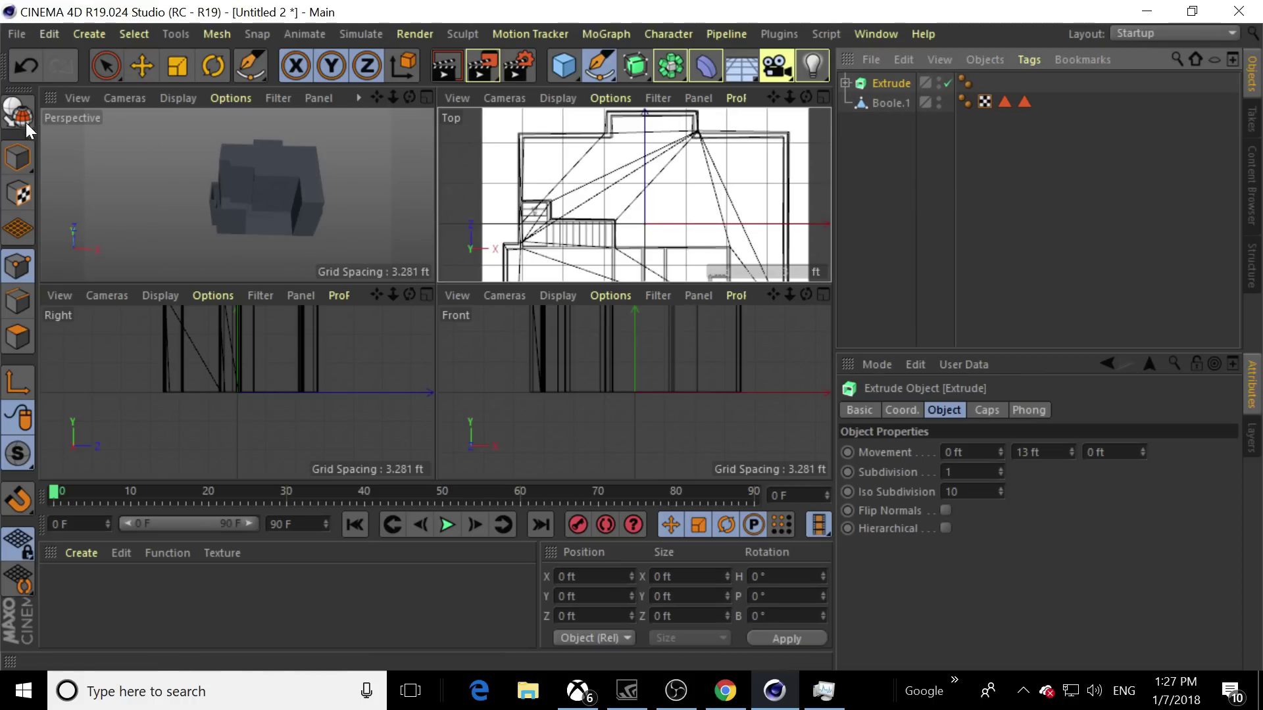
Add a Boole object and make the Boole.1 building mesh its child
{"action": "left_click", "coordinate": [677, 66]}
{"action": "left_click", "coordinate": [1031, 81]}
{"action": "left_click", "coordinate": [893, 121]}
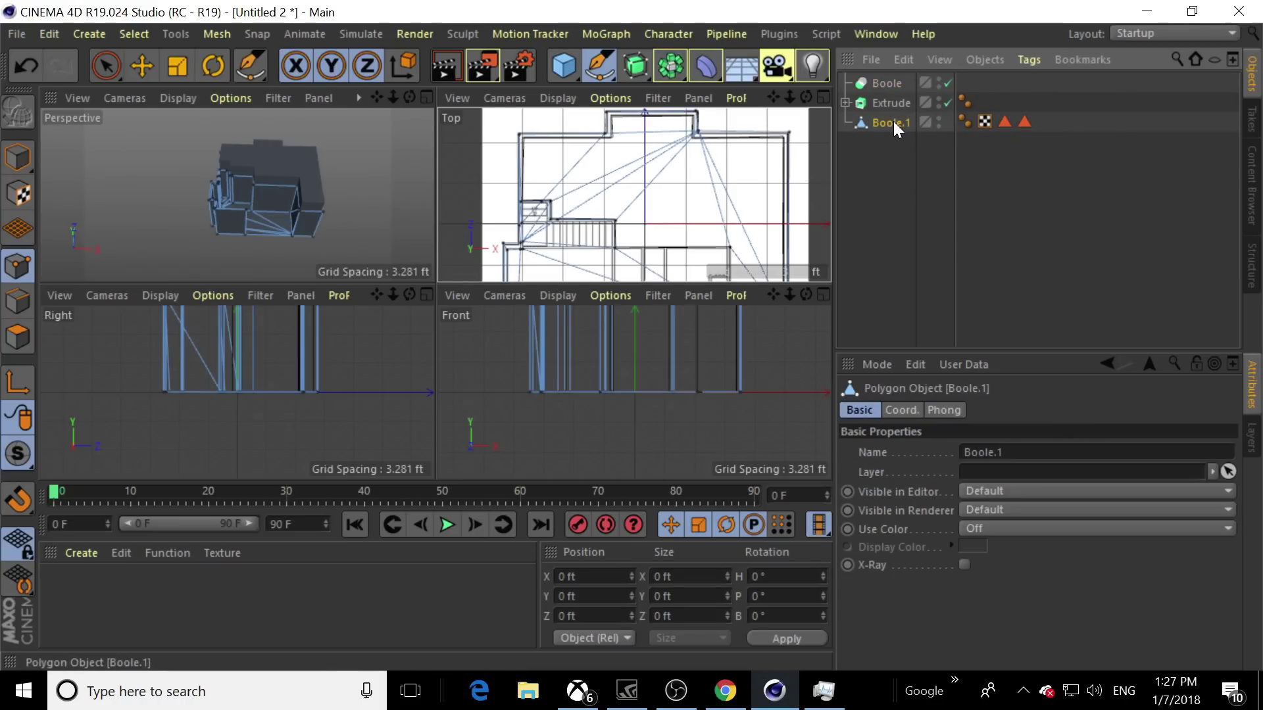
{"action": "left_click", "coordinate": [881, 104]}
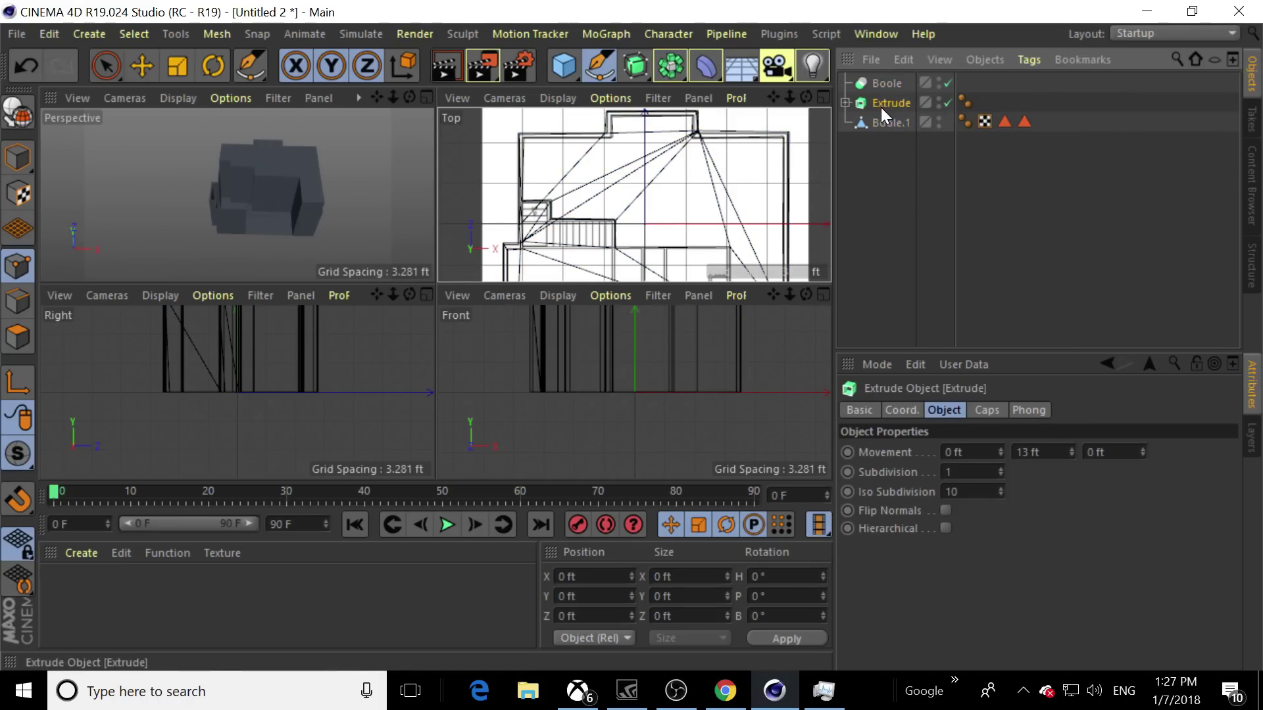
{"action": "left_click", "coordinate": [879, 121]}
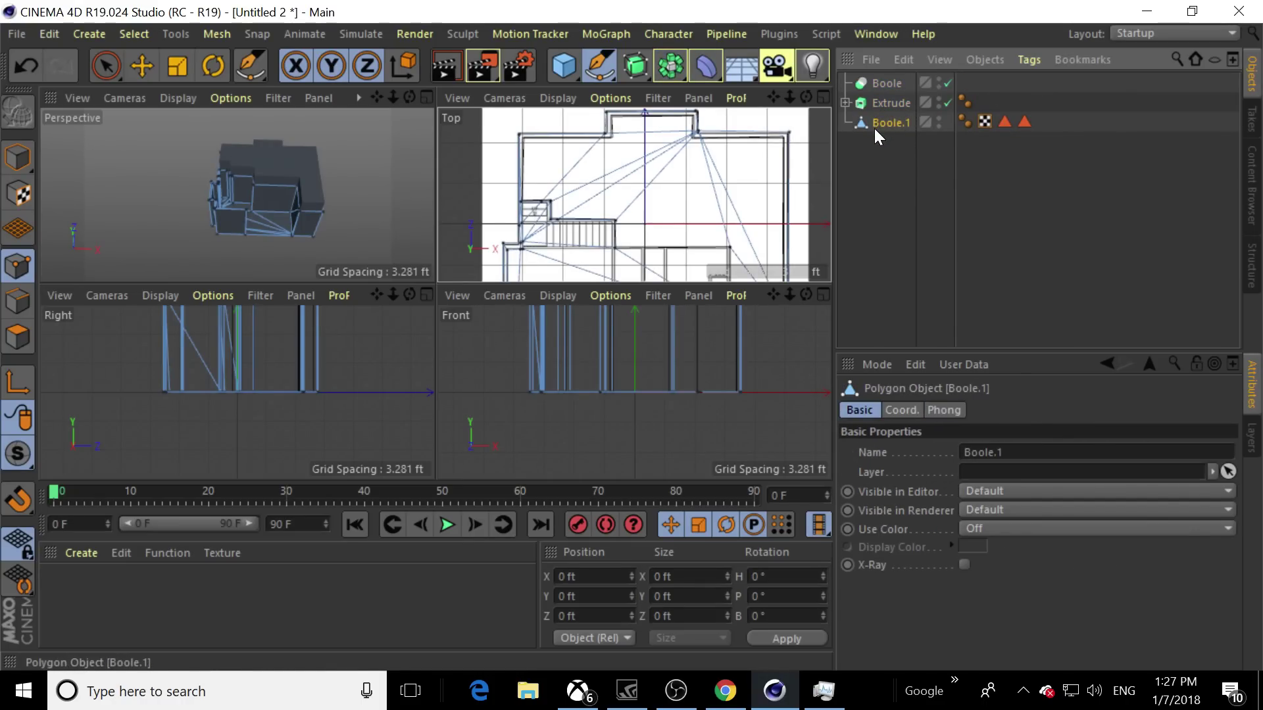
{"action": "left_click_drag", "start_coordinate": [878, 126], "coordinate": [889, 84]}
Make the Extrude editable and place it inside the Boole below Boole.1 to cut the room from the building
{"action": "left_click", "coordinate": [880, 121]}
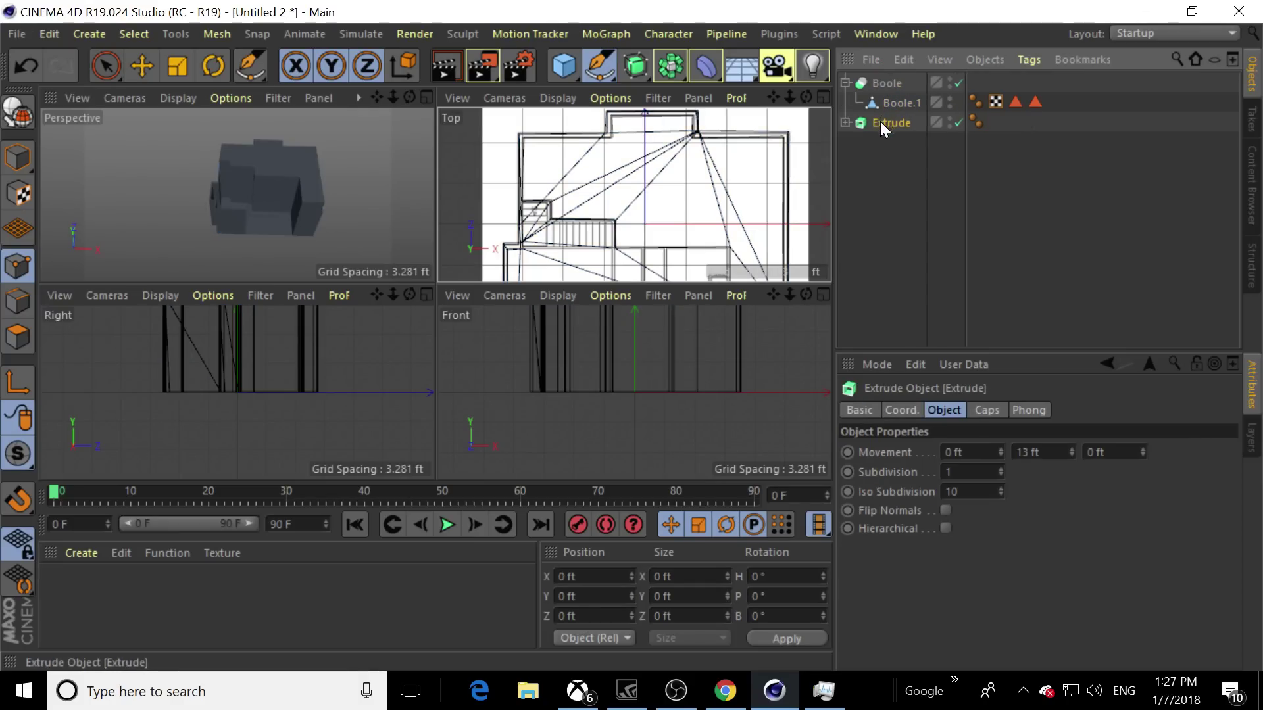
{"action": "left_click", "coordinate": [18, 127]}
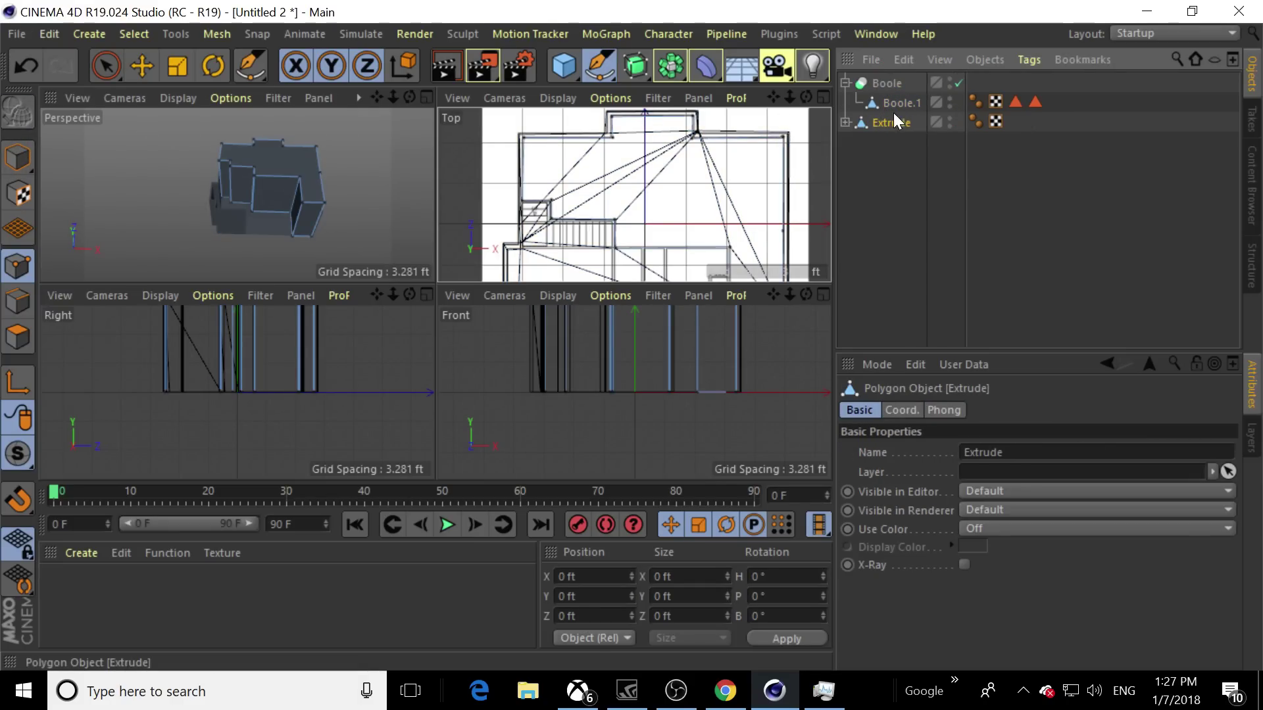
{"action": "left_click_drag", "start_coordinate": [888, 117], "coordinate": [892, 112]}
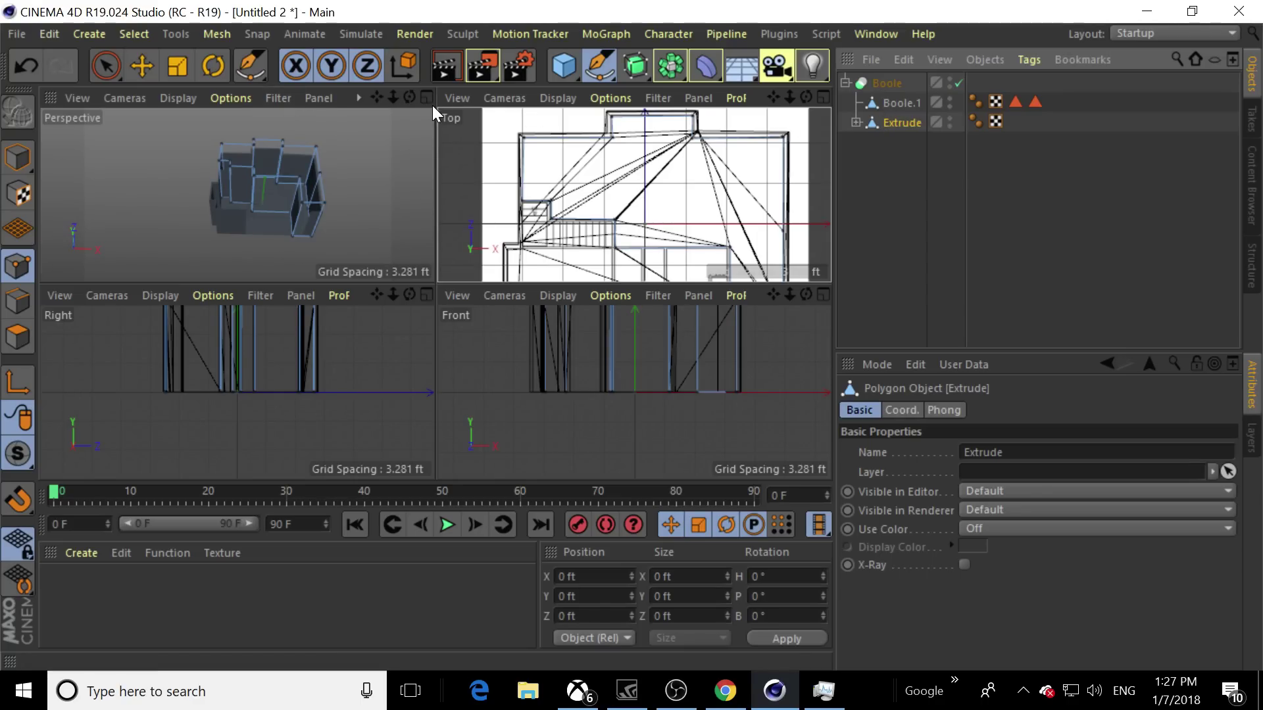
{"action": "left_click_drag", "start_coordinate": [409, 97], "coordinate": [334, 232]}
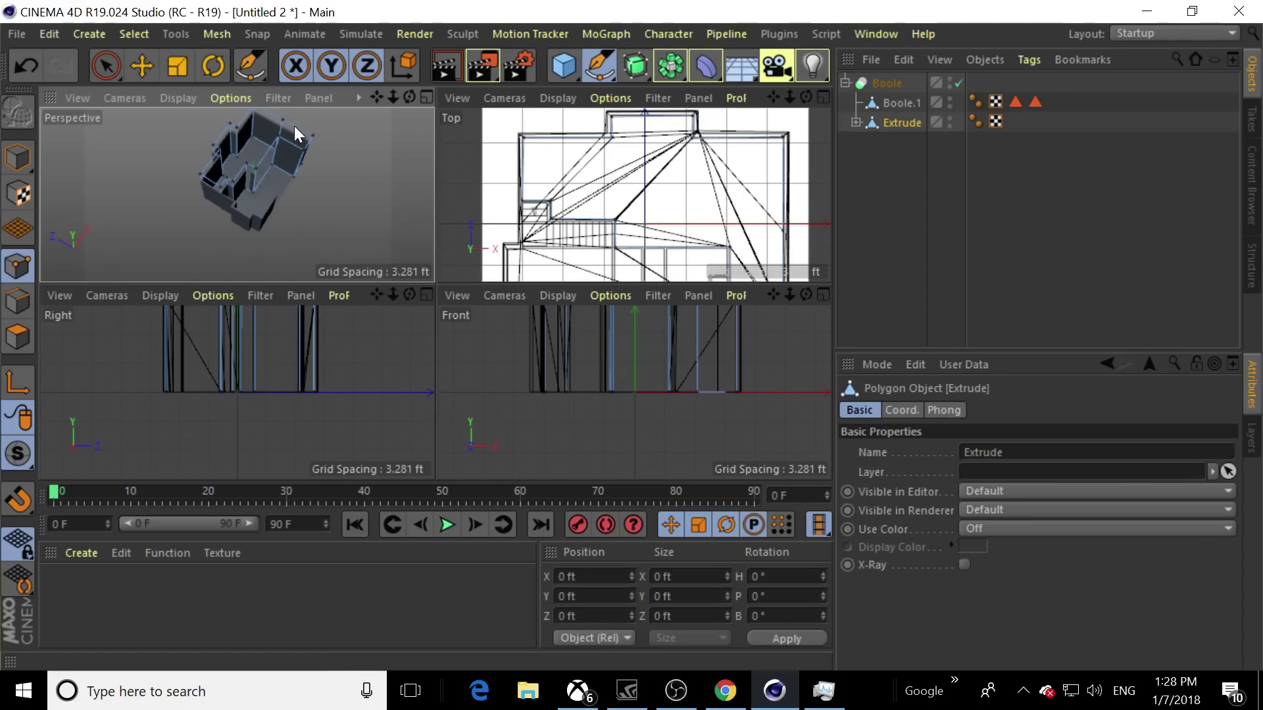
Create a new default material, and load the Landscape028 material preset from elFABIOFX Material Pack 3 [2014]
{"action": "double_click", "coordinate": [102, 618]}
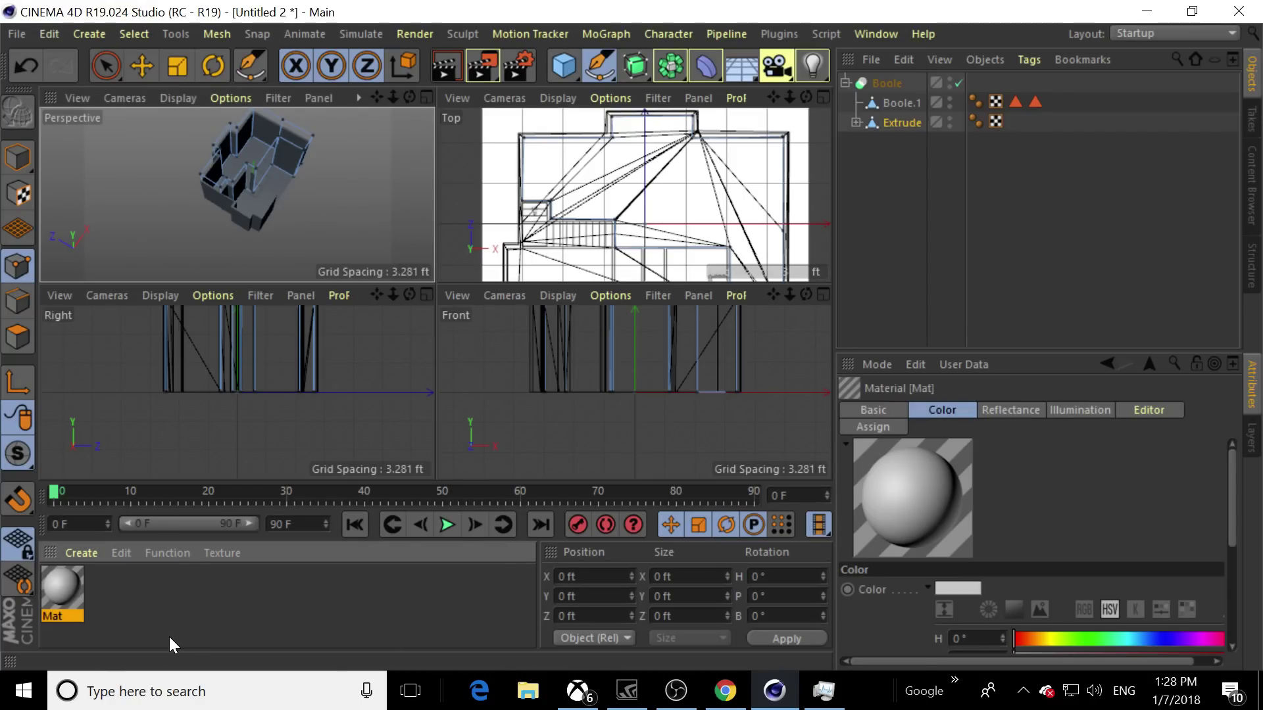
{"action": "left_click", "coordinate": [88, 557]}
{"action": "mouse_move", "coordinate": [121, 553]}
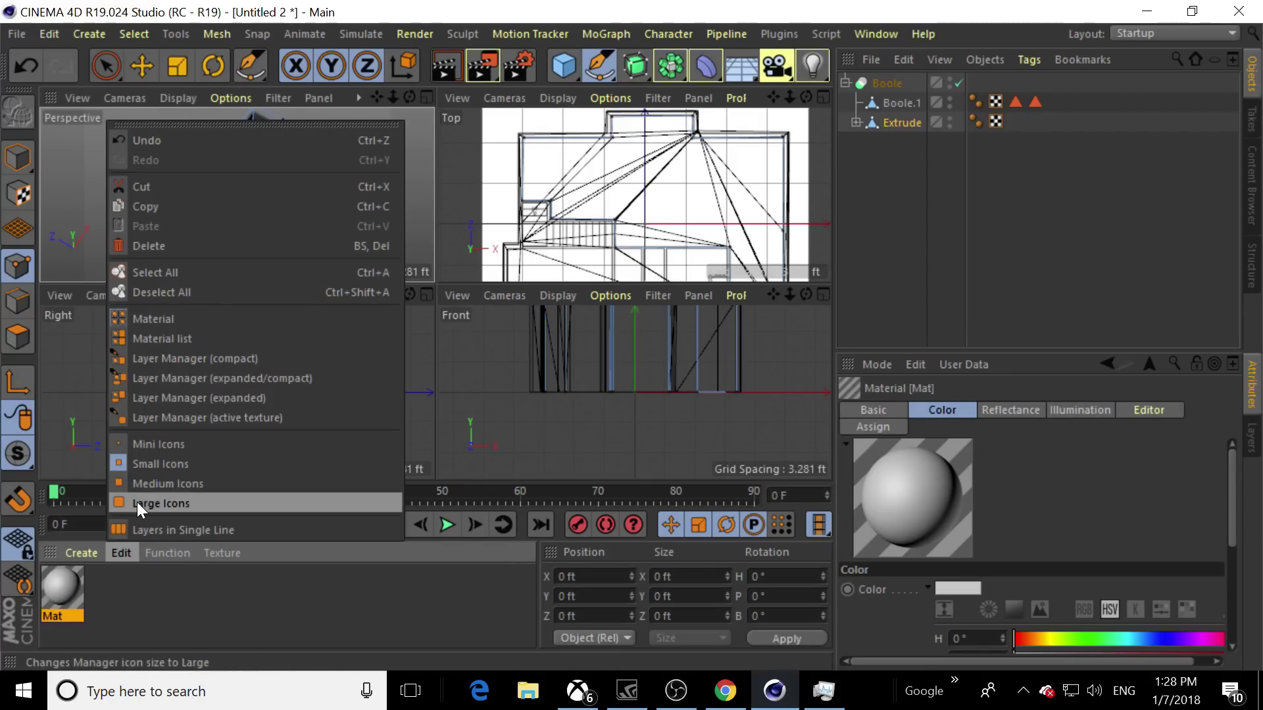
{"action": "mouse_move", "coordinate": [76, 554]}
{"action": "mouse_move", "coordinate": [109, 510]}
{"action": "mouse_move", "coordinate": [396, 511]}
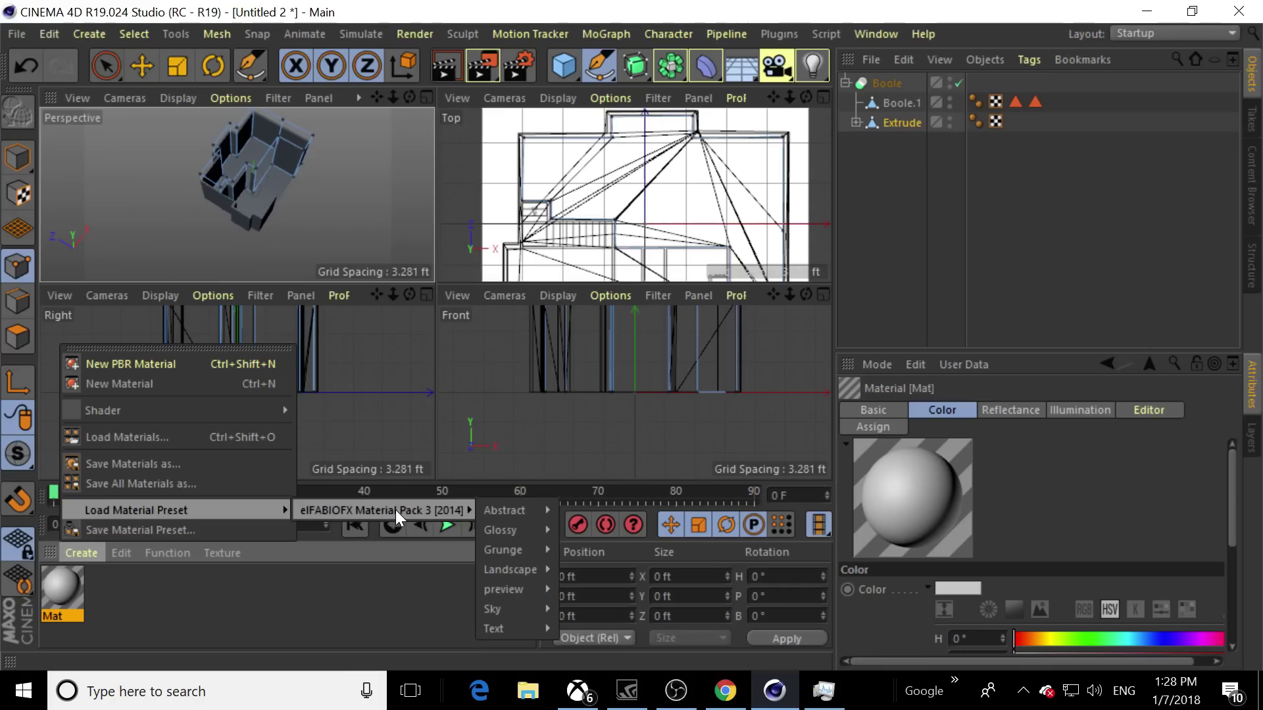
{"action": "mouse_move", "coordinate": [507, 579]}
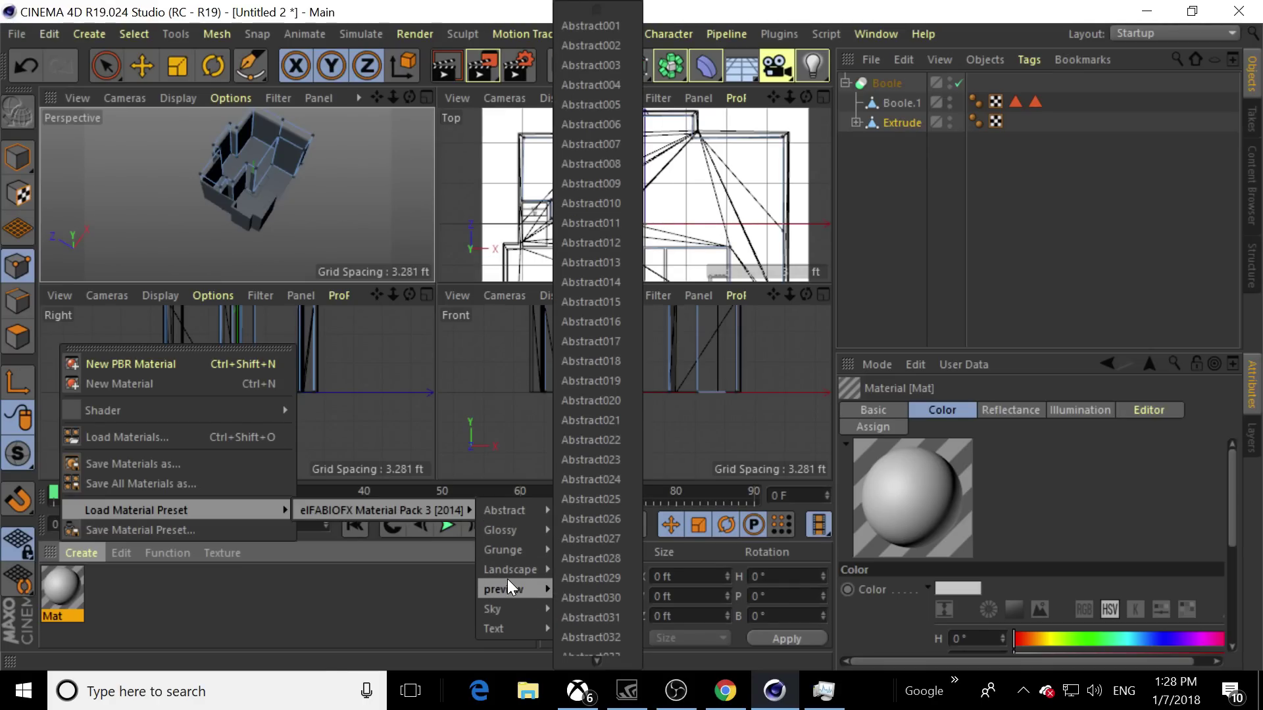
{"action": "mouse_move", "coordinate": [512, 551]}
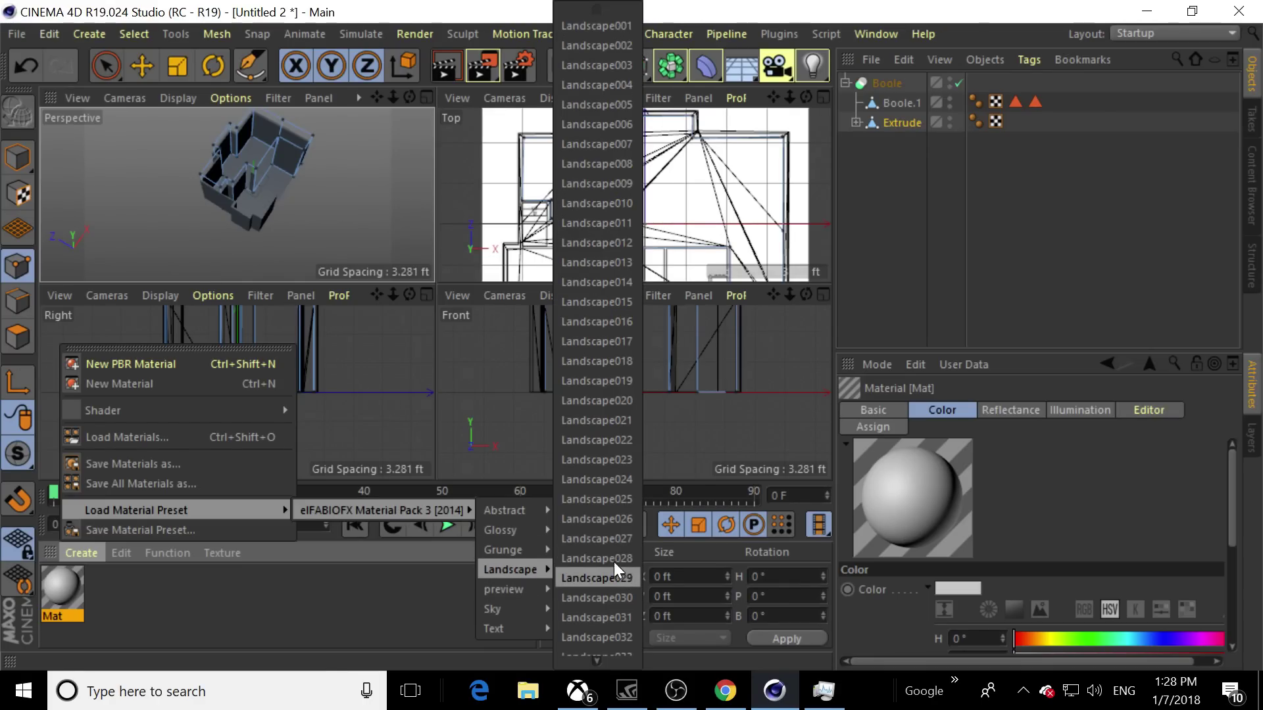
{"action": "left_click", "coordinate": [614, 559]}
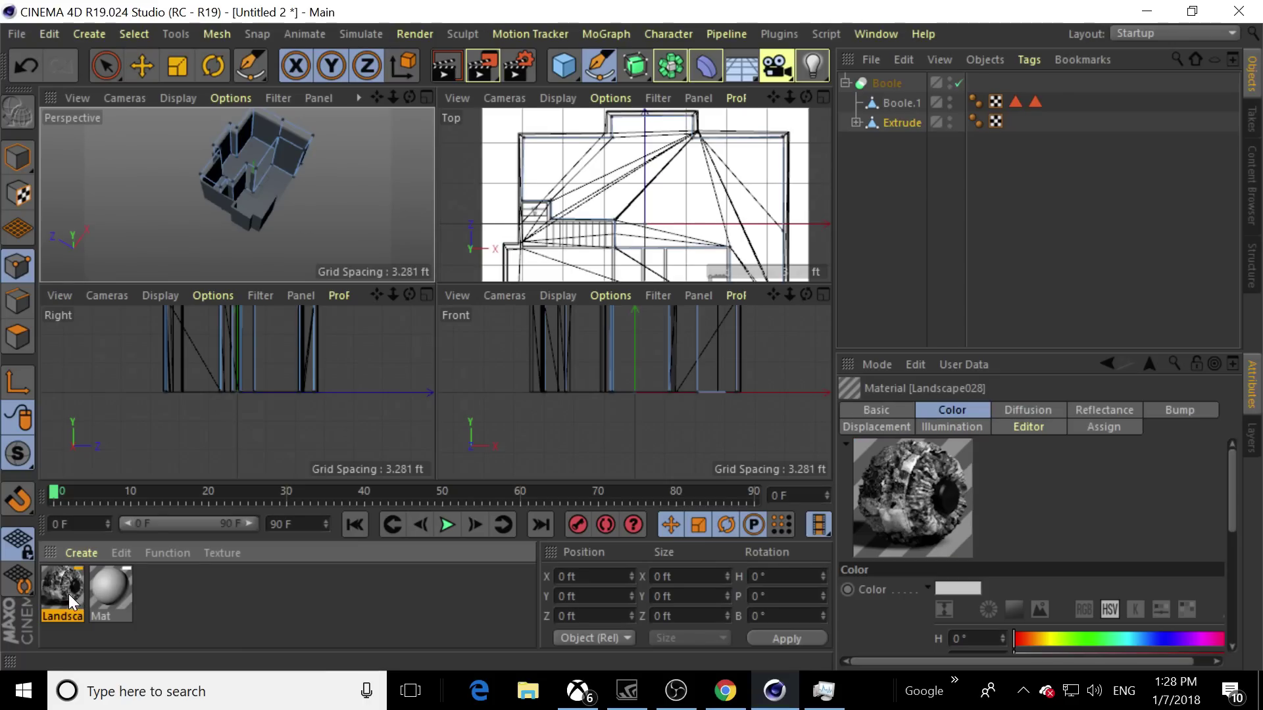
{"action": "mouse_move", "coordinate": [68, 593]}
{"action": "left_mouse_down"}
{"action": "mouse_move", "coordinate": [250, 219]}
{"action": "mouse_move", "coordinate": [19, 540]}
{"action": "mouse_move", "coordinate": [46, 583]}
{"action": "left_mouse_up"}
Make the Boole editable and merge it with its Boole.1 and Extrude children into one mesh using Connect Objects + Delete
{"action": "left_click", "coordinate": [845, 83]}
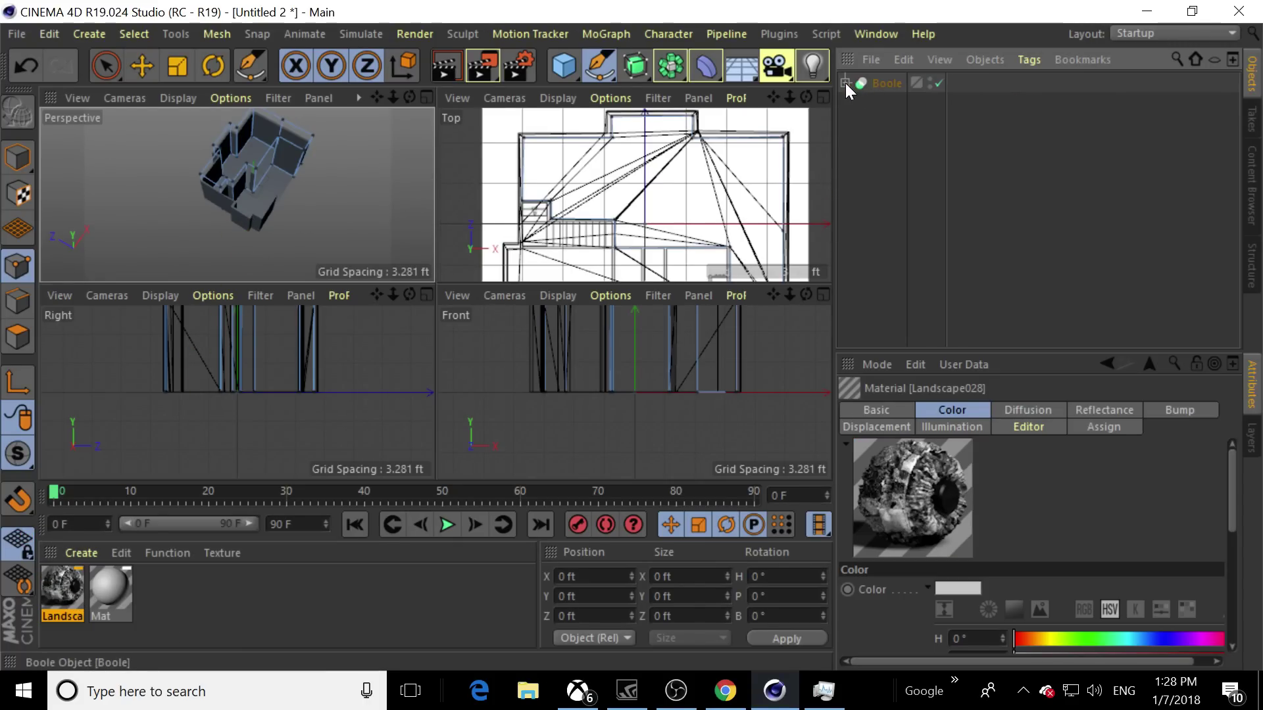
{"action": "left_click", "coordinate": [881, 84]}
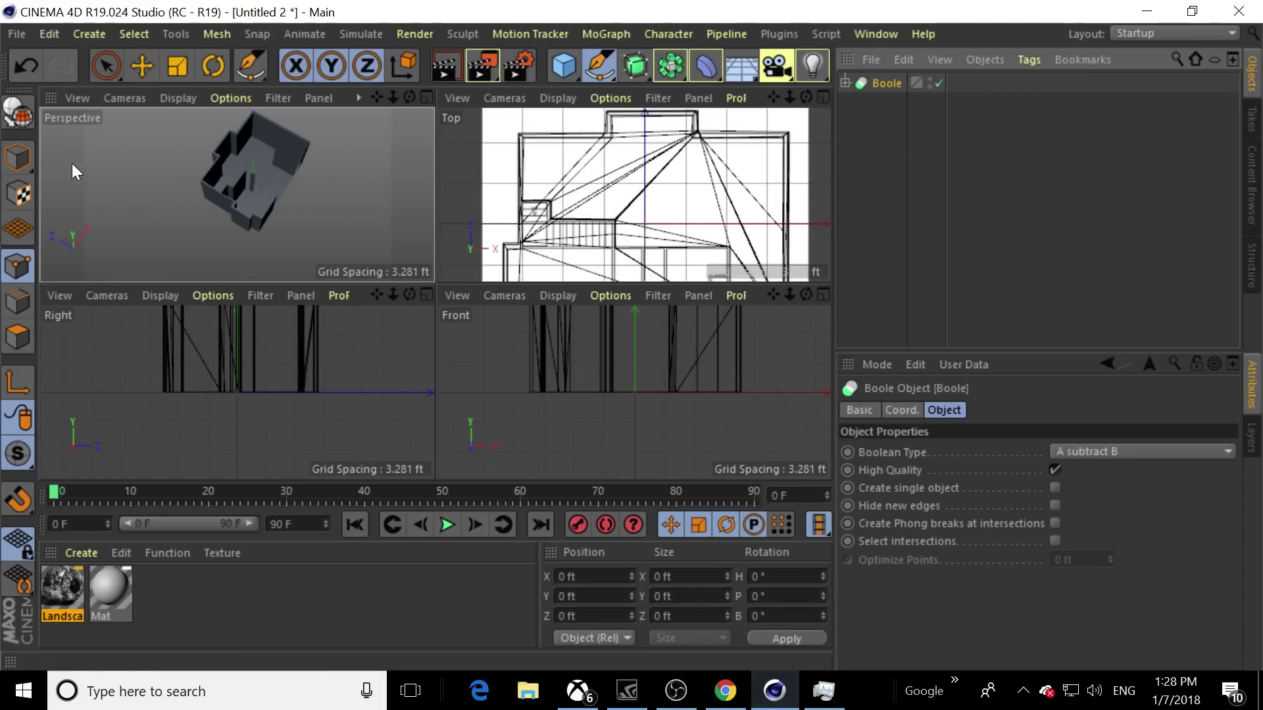
{"action": "left_click", "coordinate": [8, 121]}
{"action": "left_click", "coordinate": [846, 84]}
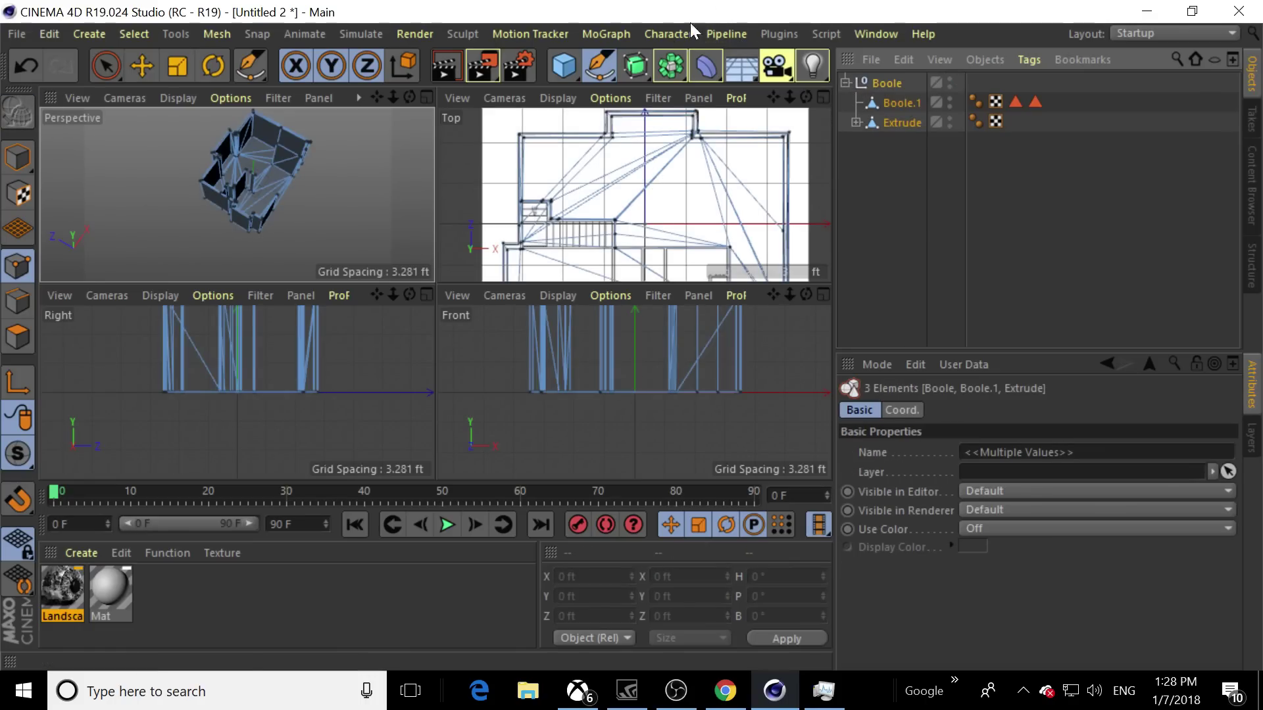
{"action": "right_click", "coordinate": [914, 94]}
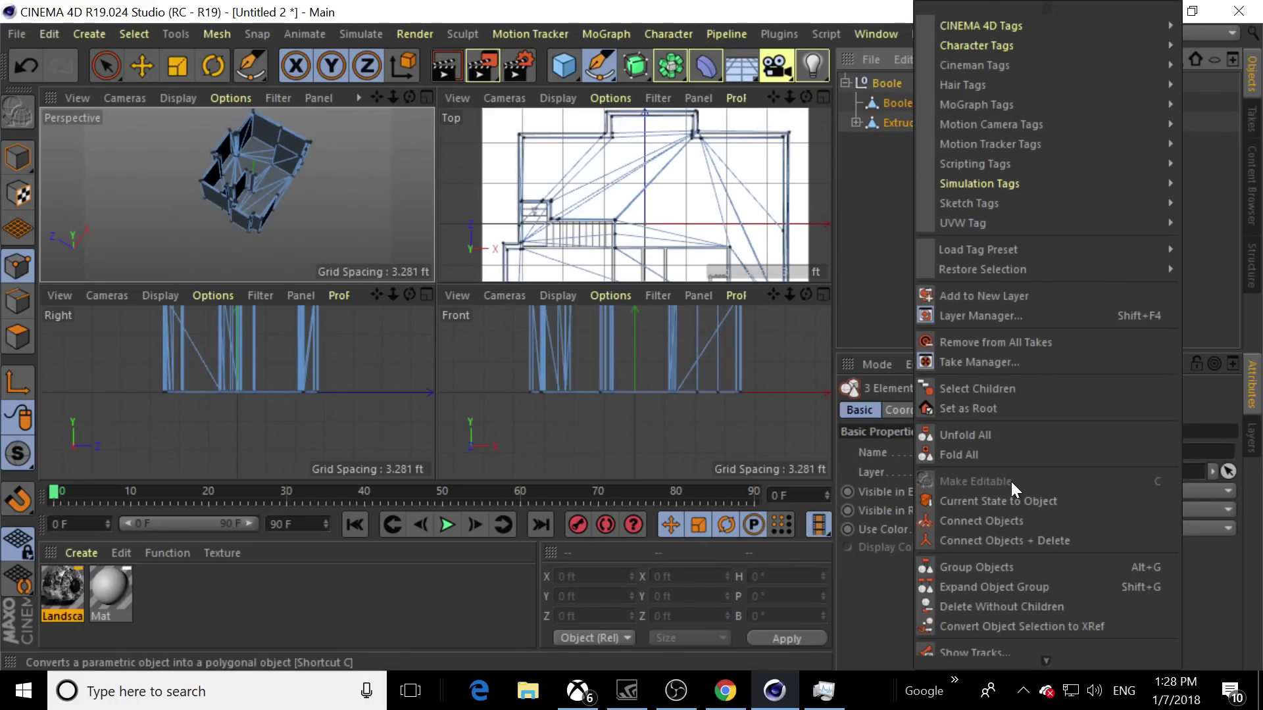
{"action": "left_click", "coordinate": [997, 545]}
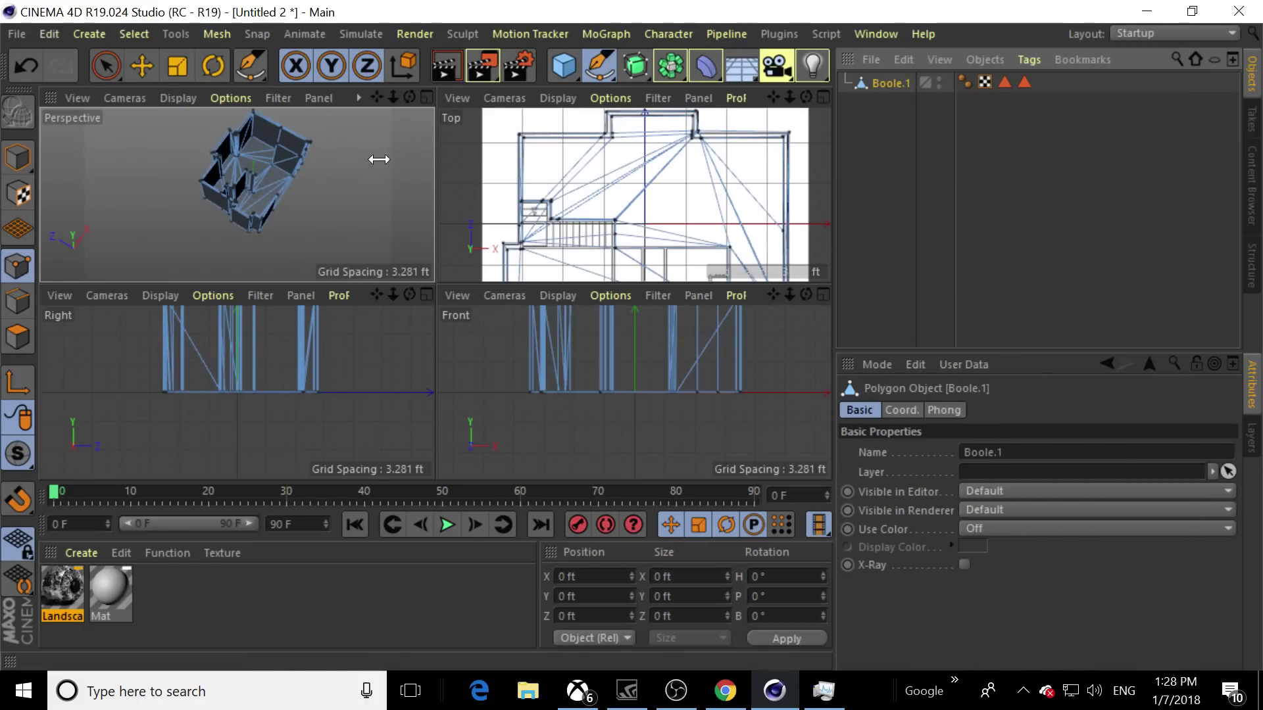
Deselect the merged building mesh and apply the Landscape028 material to it
{"action": "left_click_drag", "start_coordinate": [409, 97], "coordinate": [355, 56]}
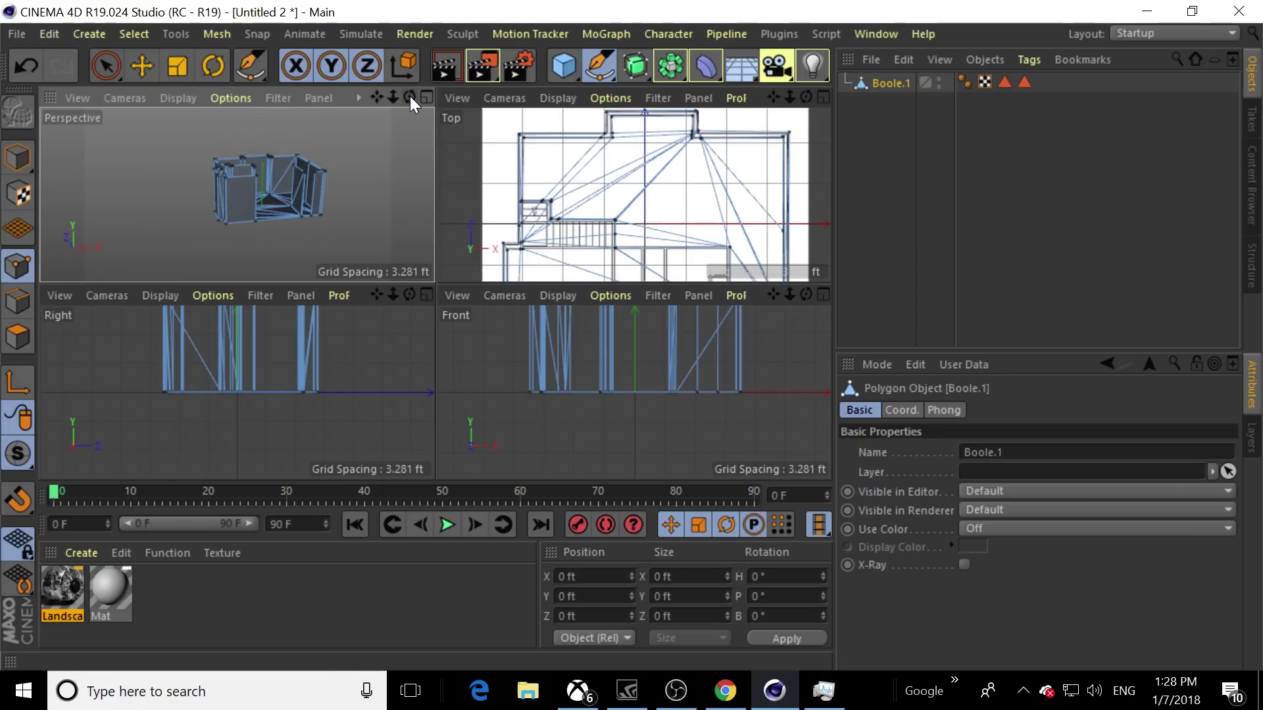
{"action": "left_click", "coordinate": [93, 71]}
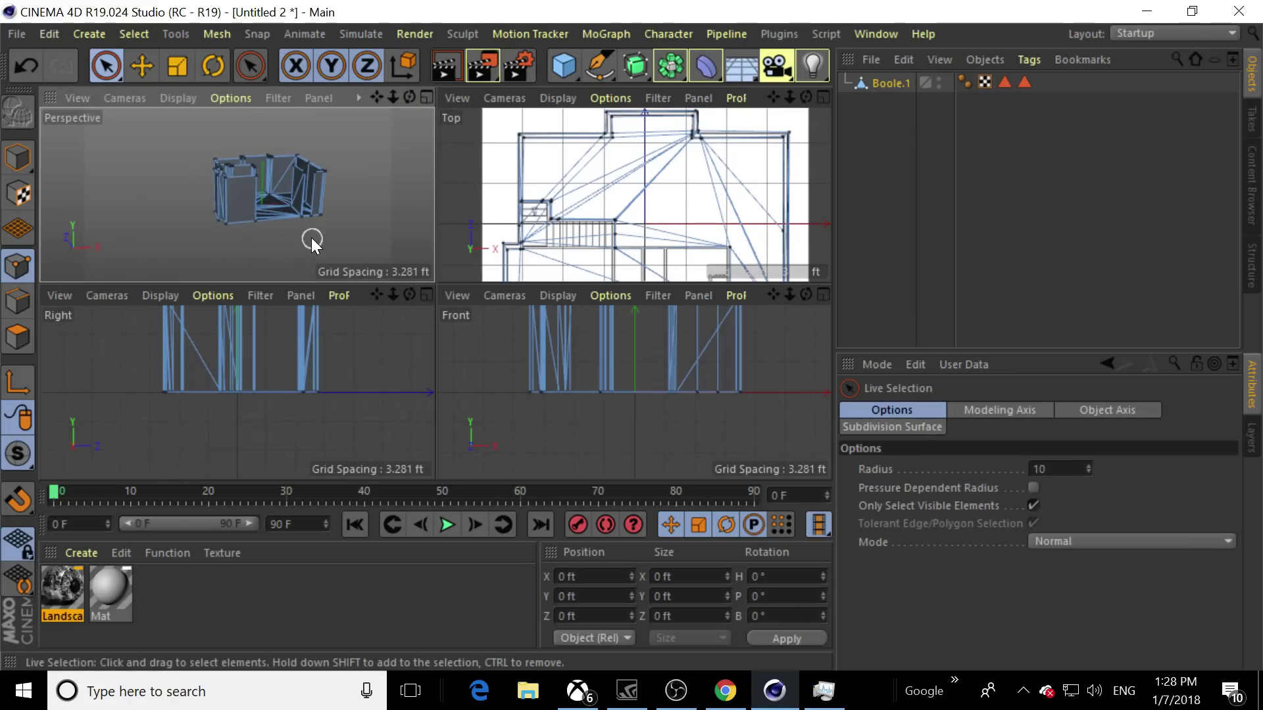
{"action": "left_click", "coordinate": [891, 162]}
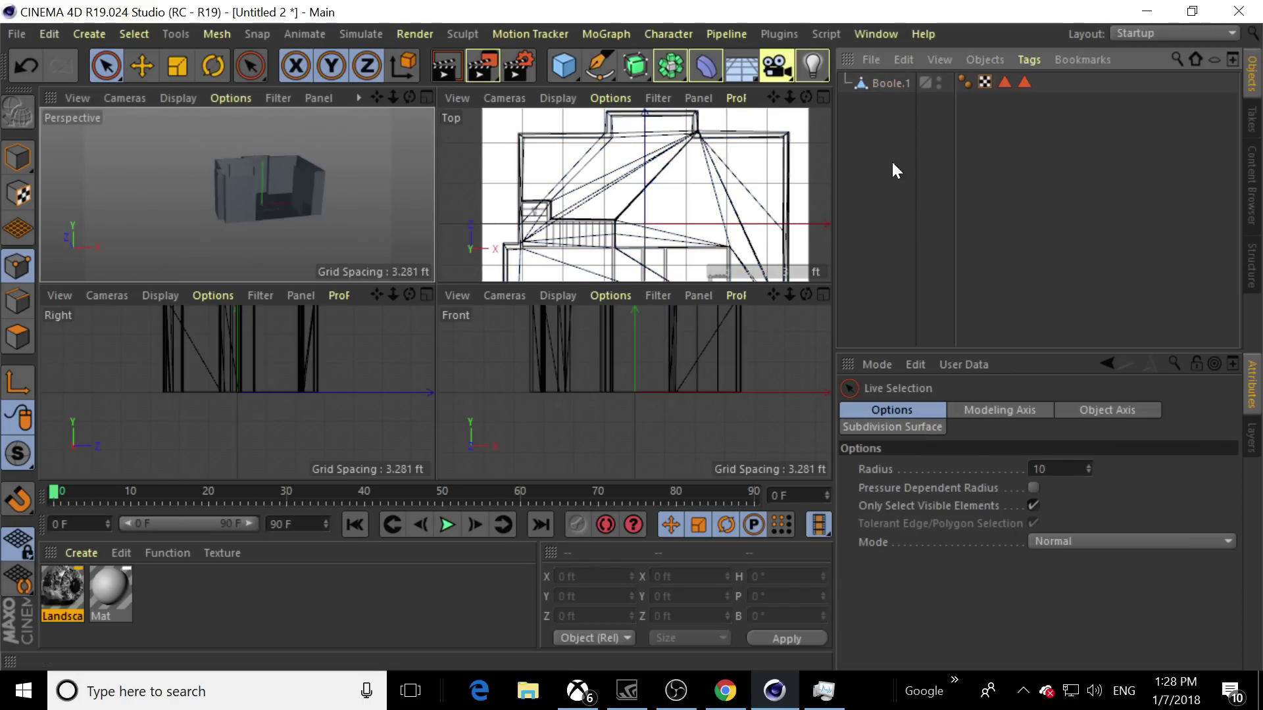
{"action": "left_click_drag", "start_coordinate": [411, 99], "coordinate": [421, 151]}
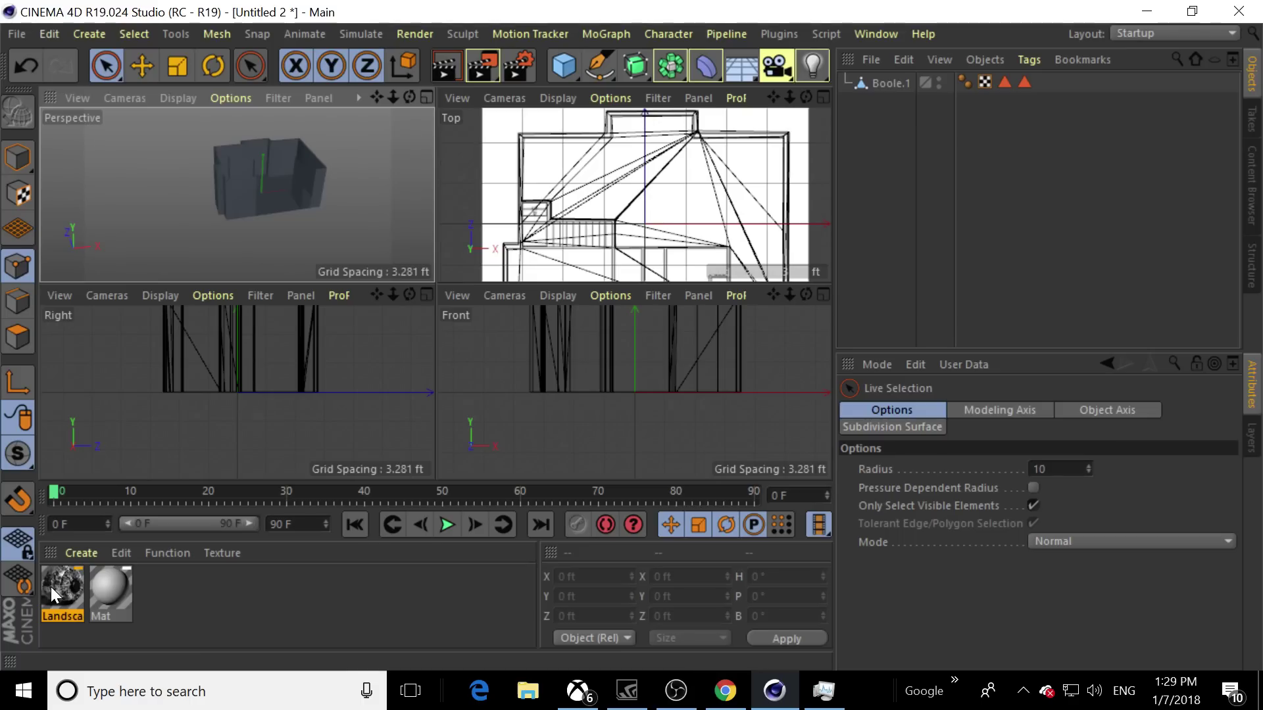
{"action": "left_click_drag", "start_coordinate": [53, 589], "coordinate": [232, 260]}
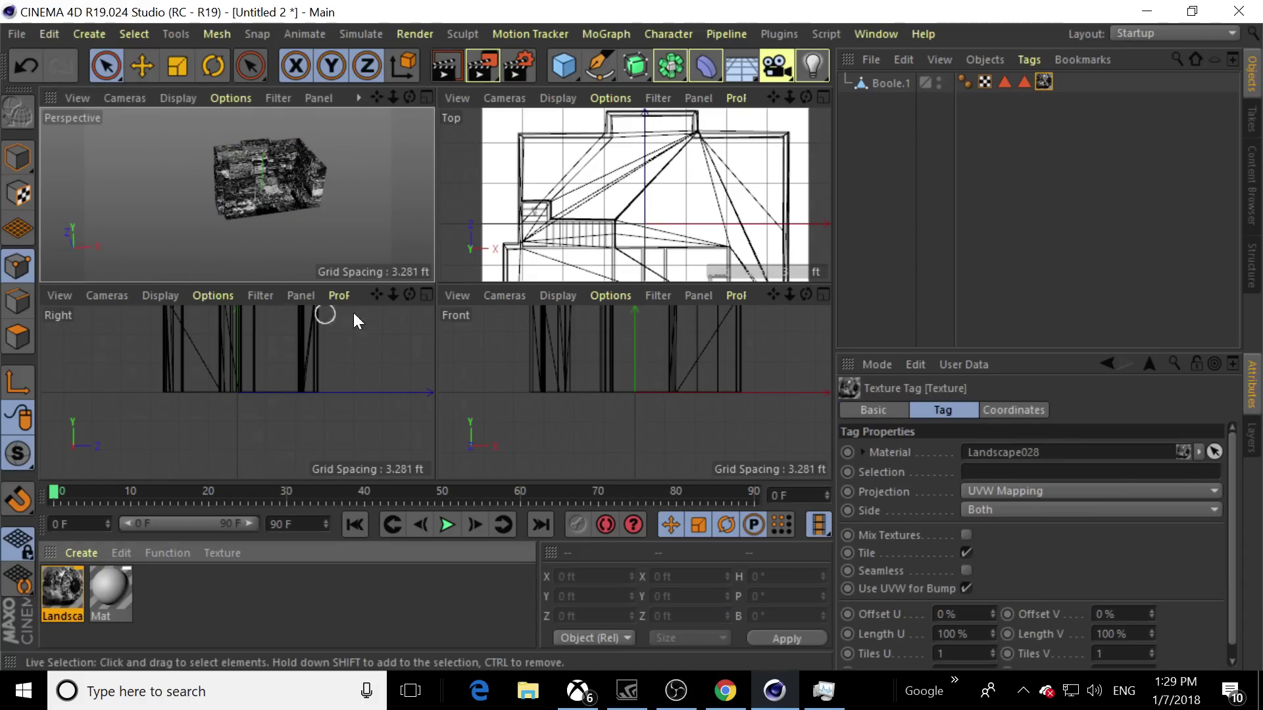
Set the texture tag's side to Front after trying Back, and set its projection to Cubic
{"action": "left_click", "coordinate": [975, 504]}
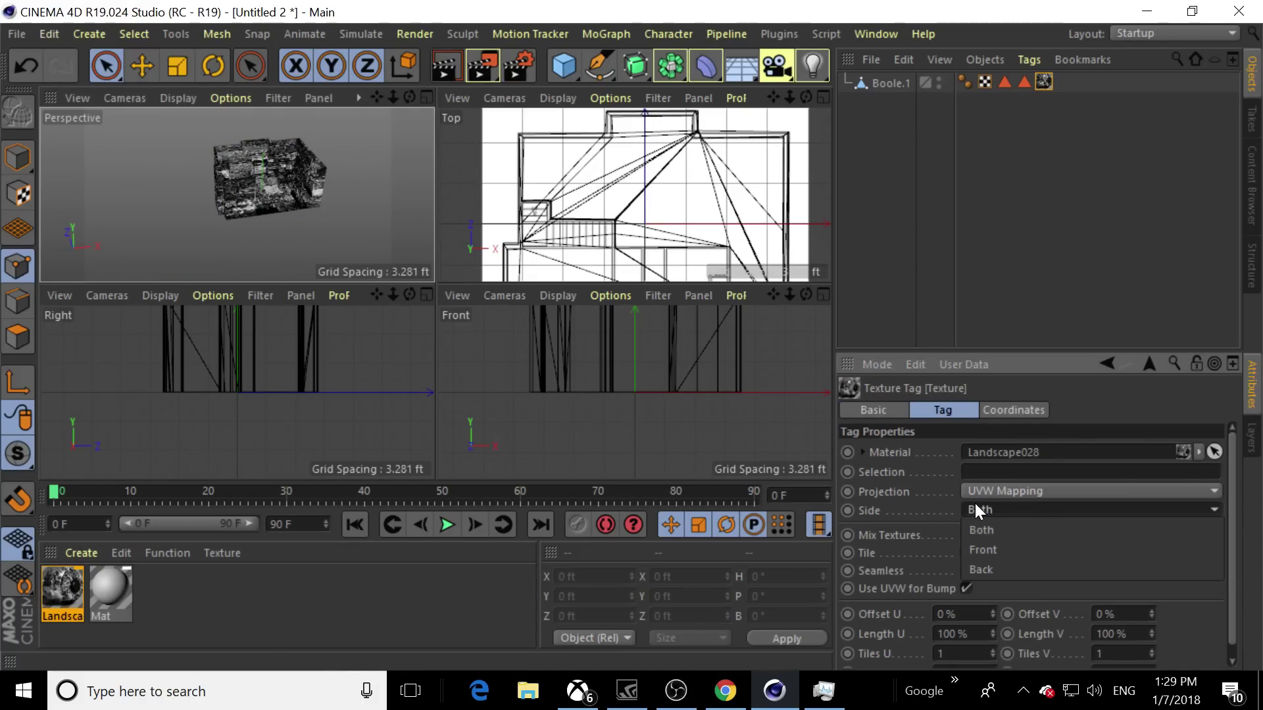
{"action": "left_click", "coordinate": [988, 544]}
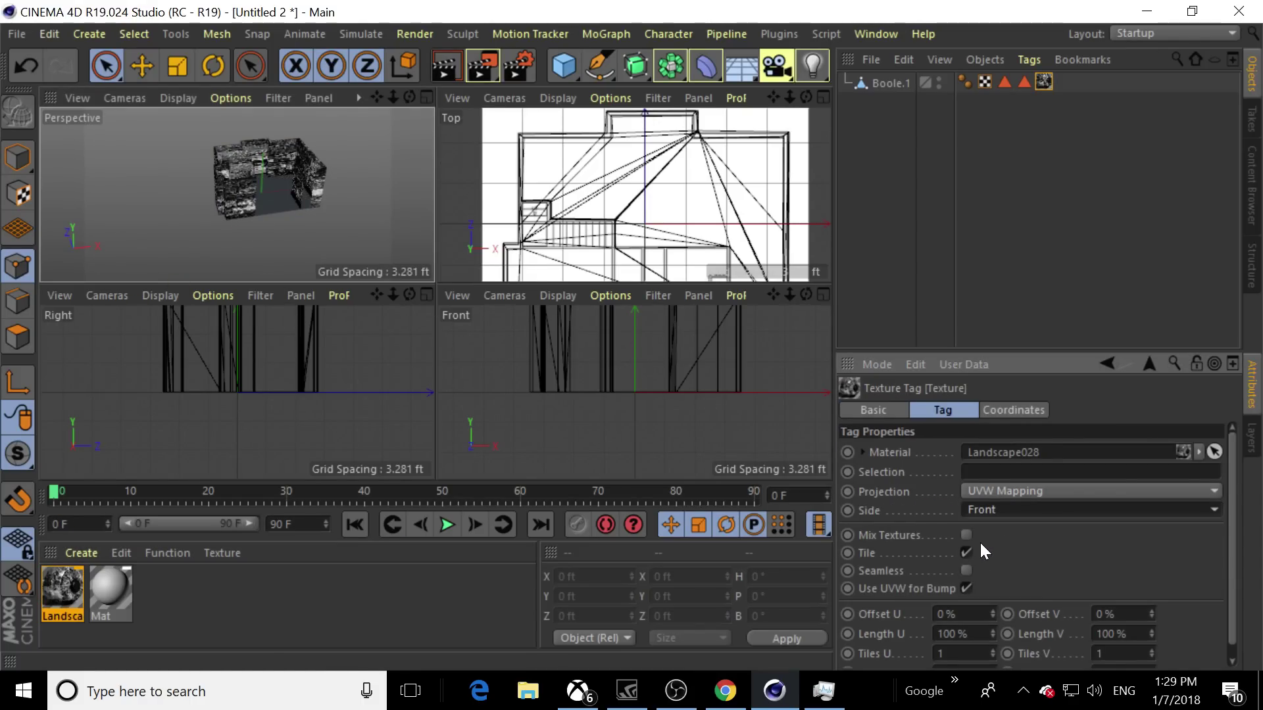
{"action": "left_click", "coordinate": [978, 511]}
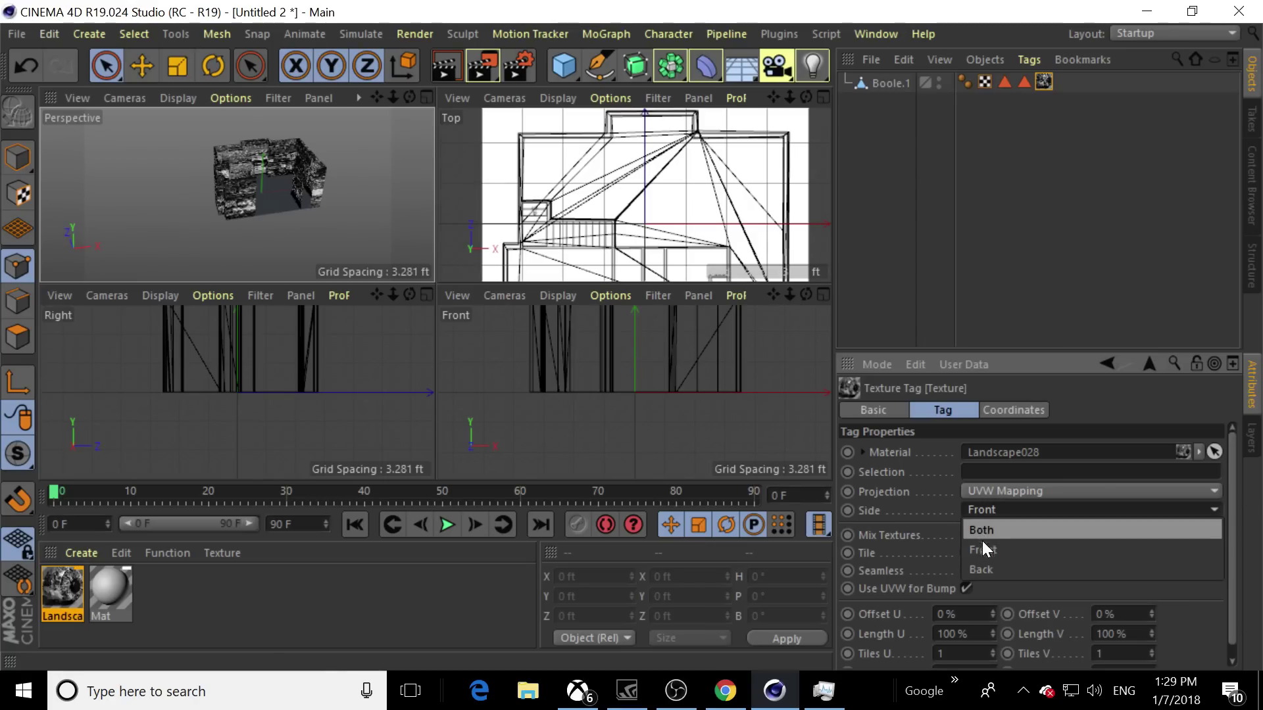
{"action": "left_click", "coordinate": [980, 570]}
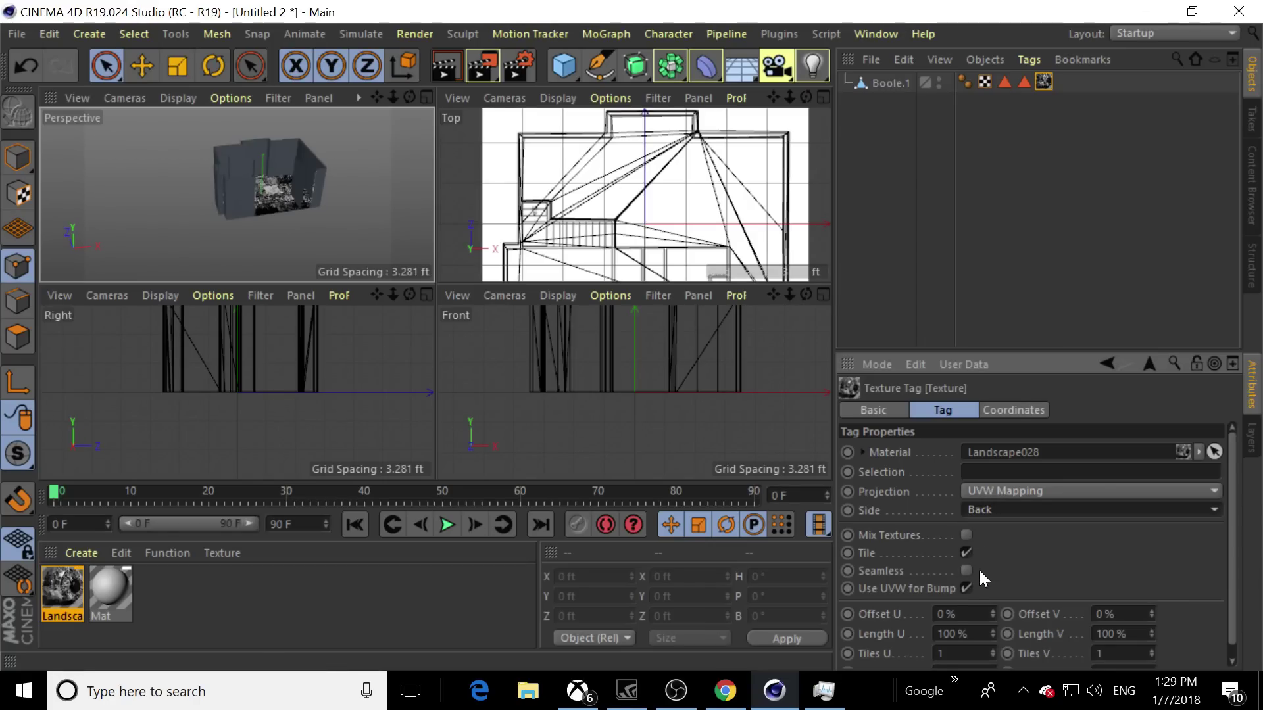
{"action": "left_click", "coordinate": [980, 513]}
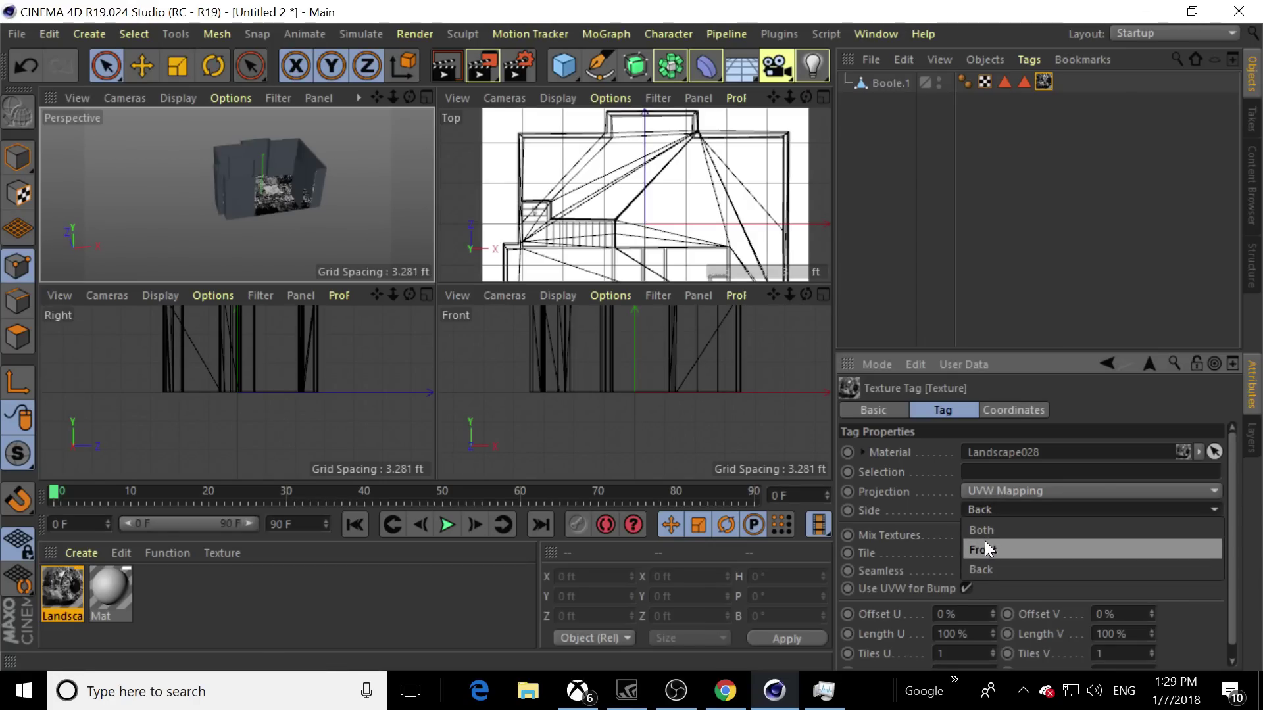
{"action": "left_click", "coordinate": [985, 541]}
{"action": "left_click", "coordinate": [980, 492]}
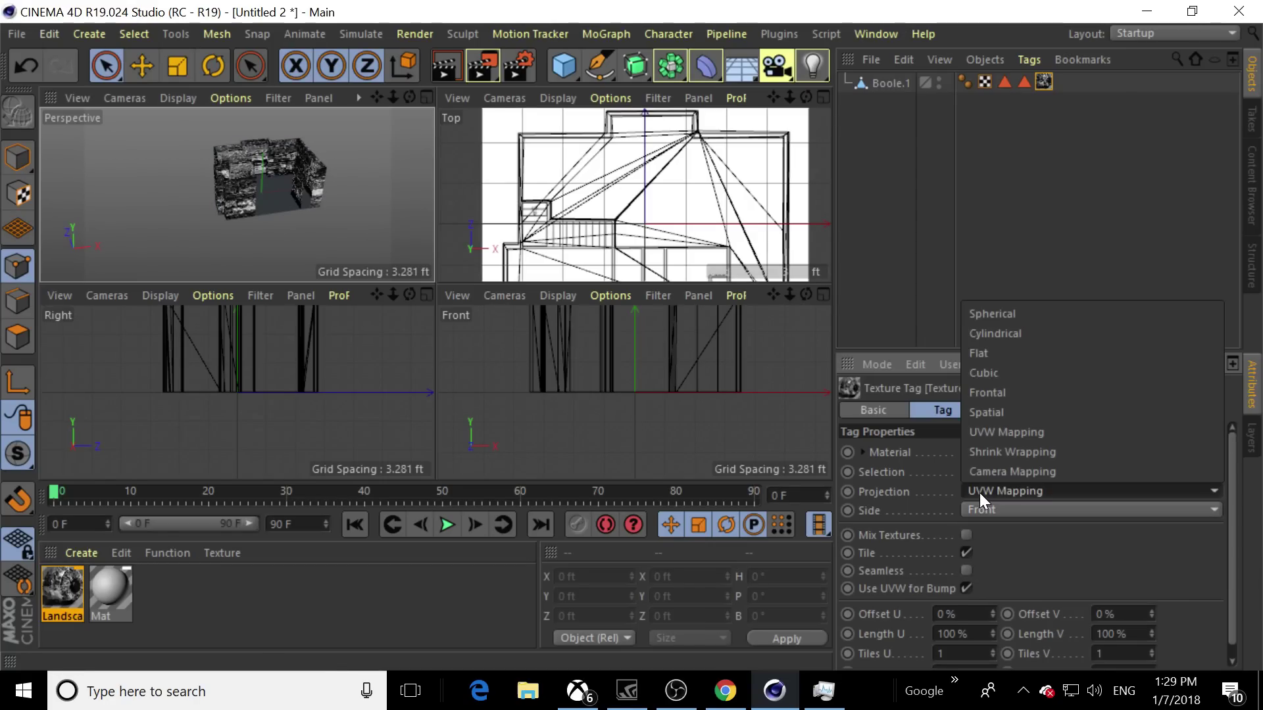
{"action": "left_click", "coordinate": [987, 373]}
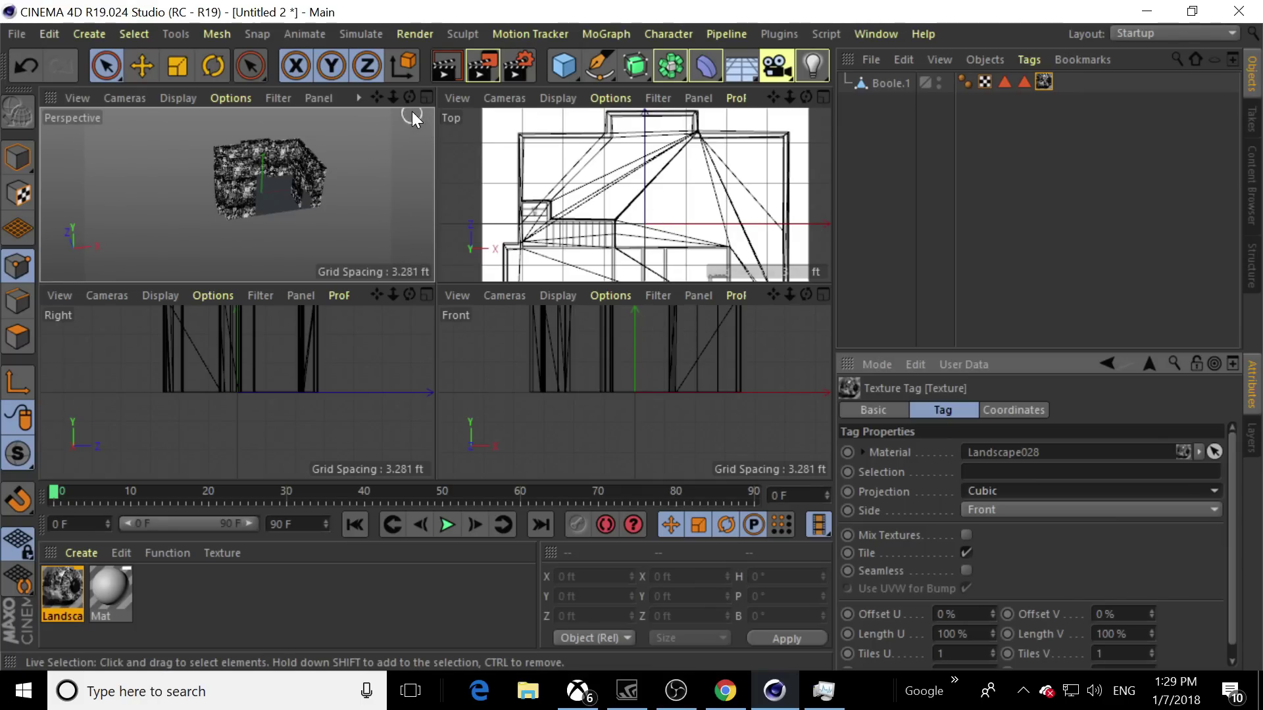
Review the texture tag's settings, try Frontal projection on the building, and return the projection to Cubic
{"action": "left_click_drag", "start_coordinate": [409, 97], "coordinate": [276, 174]}
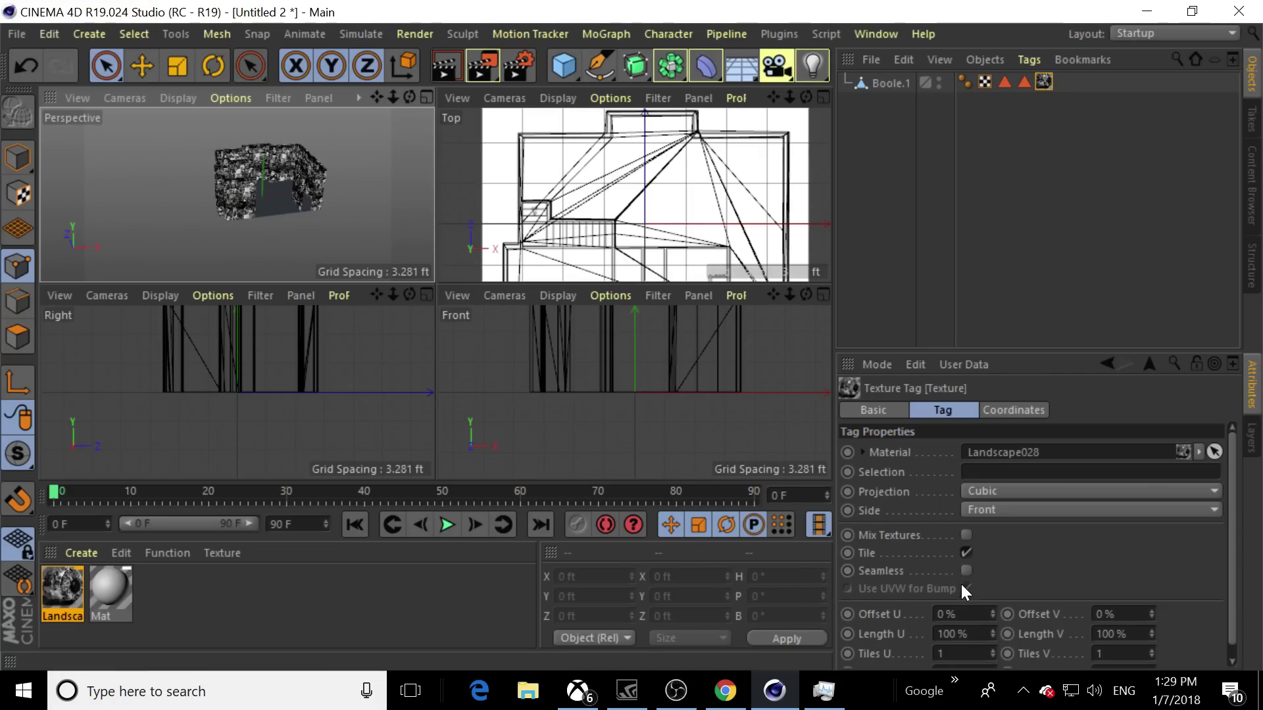
{"action": "scroll", "coordinate": [1234, 583], "scroll_direction": "down", "scroll_amount": 1}
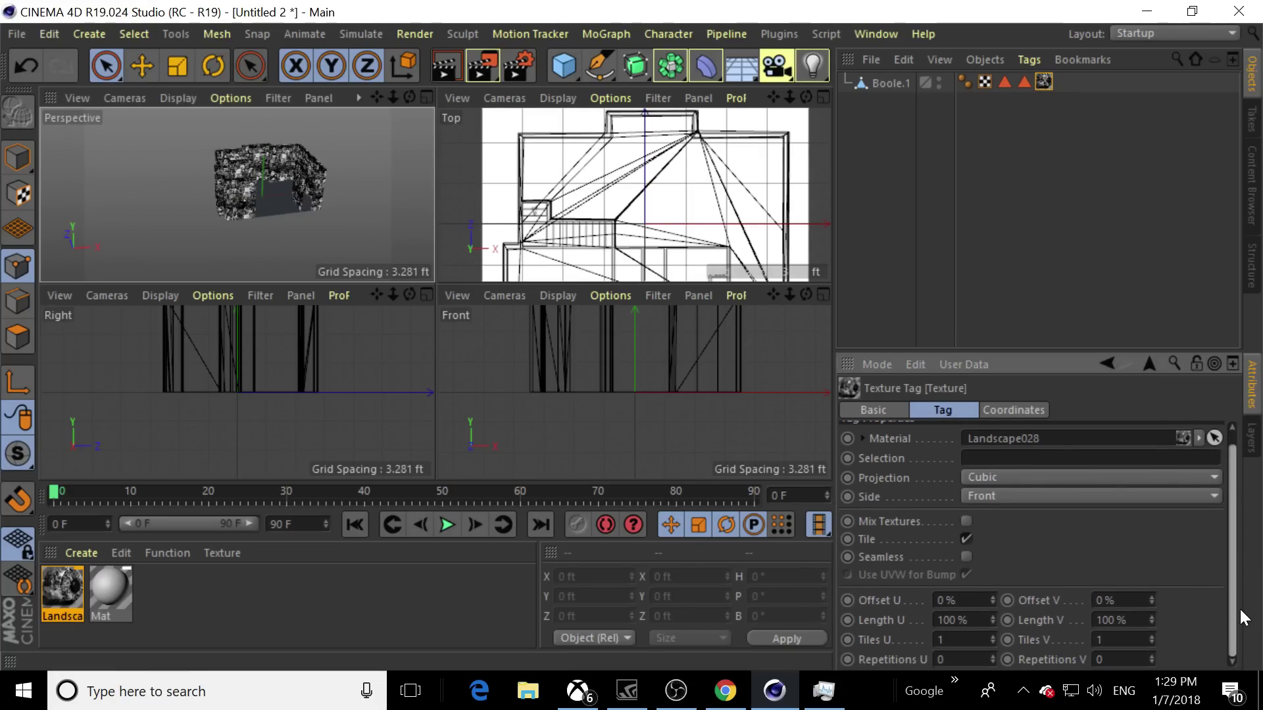
{"action": "scroll", "coordinate": [1236, 552], "scroll_direction": "up", "scroll_amount": 1}
{"action": "left_click", "coordinate": [855, 409]}
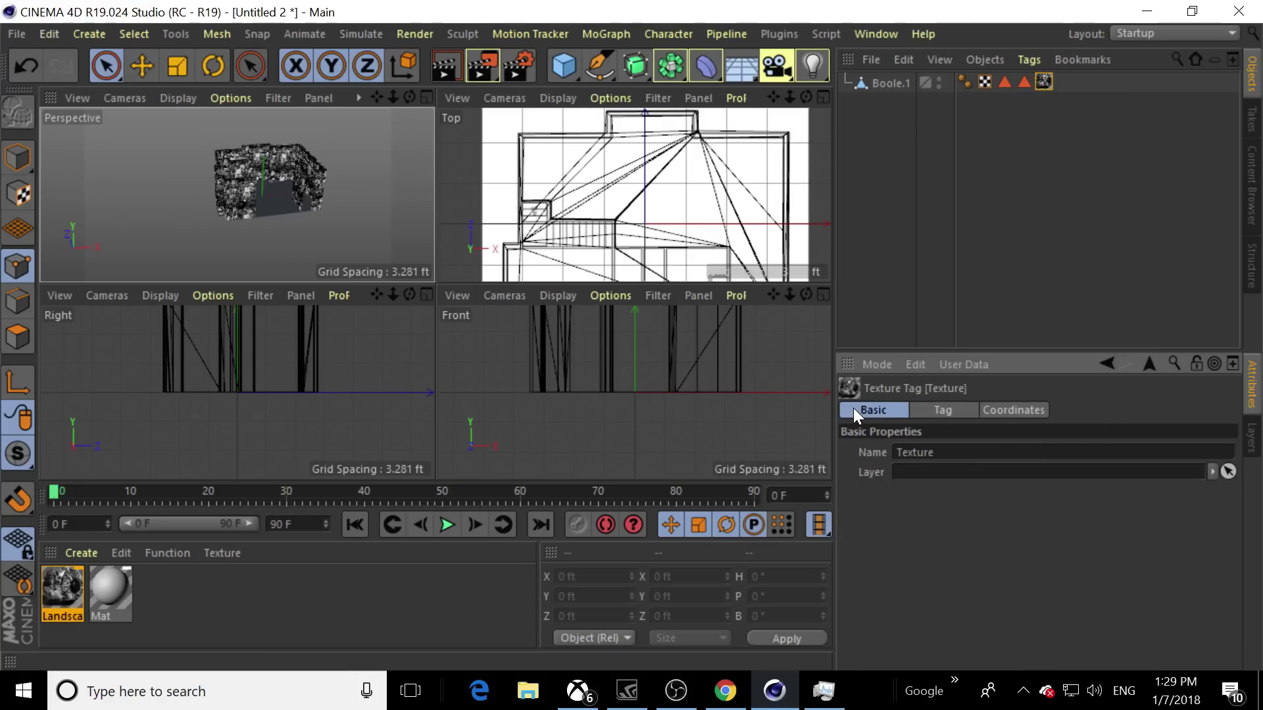
{"action": "left_click", "coordinate": [967, 410]}
{"action": "left_click", "coordinate": [991, 492]}
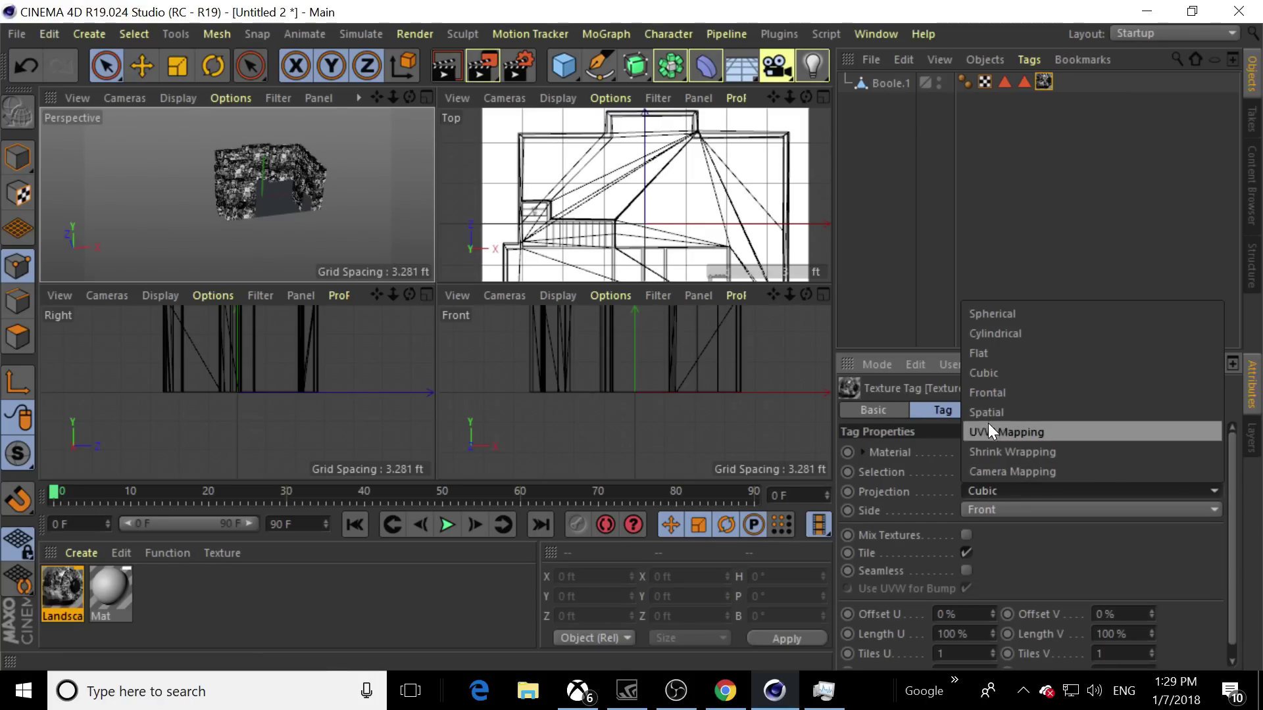
{"action": "left_click", "coordinate": [987, 399]}
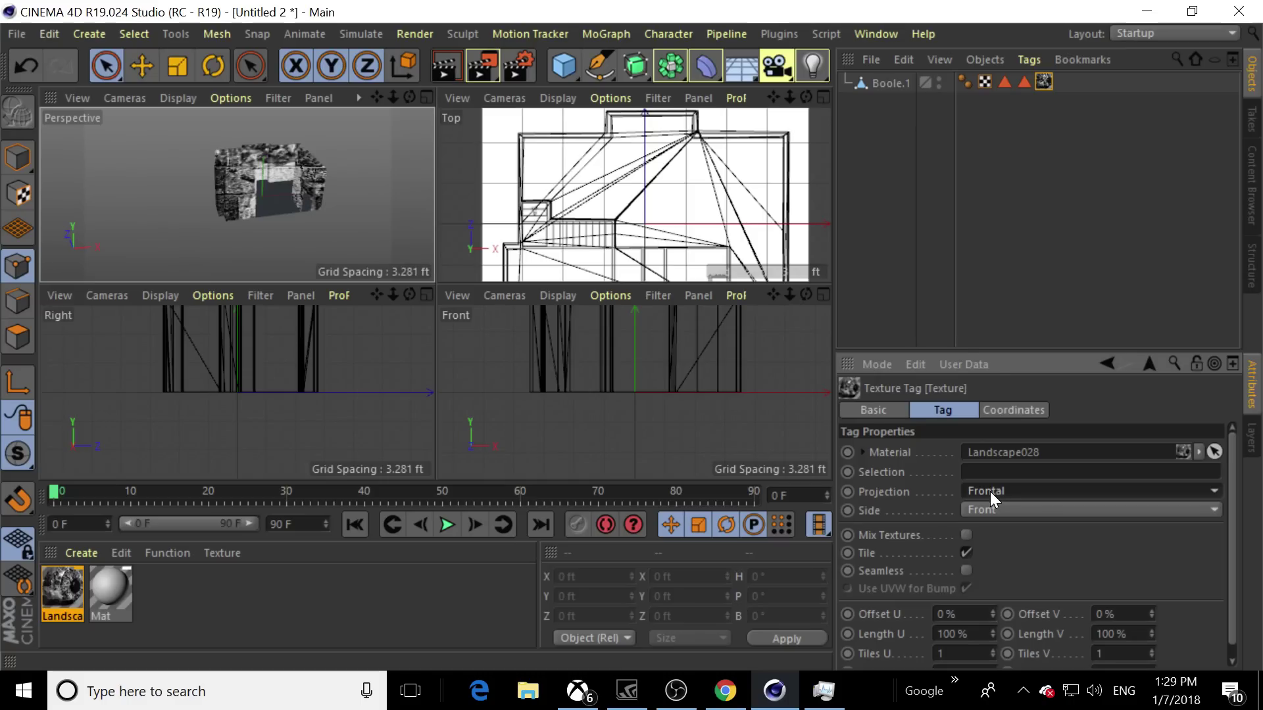
{"action": "left_click", "coordinate": [989, 491]}
{"action": "left_click", "coordinate": [994, 375]}
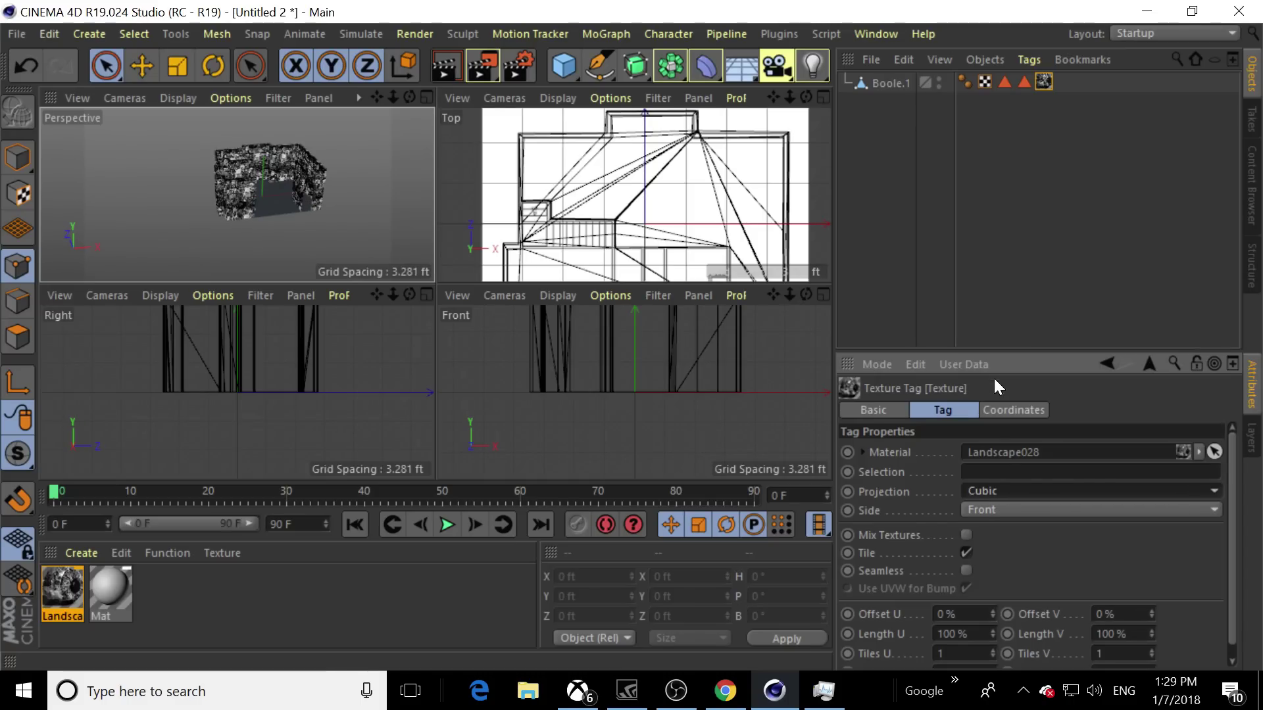
Compare the Both, Front and Back side options on the cubic texture, and return the side to Front
{"action": "left_click", "coordinate": [989, 510]}
{"action": "left_click", "coordinate": [992, 534]}
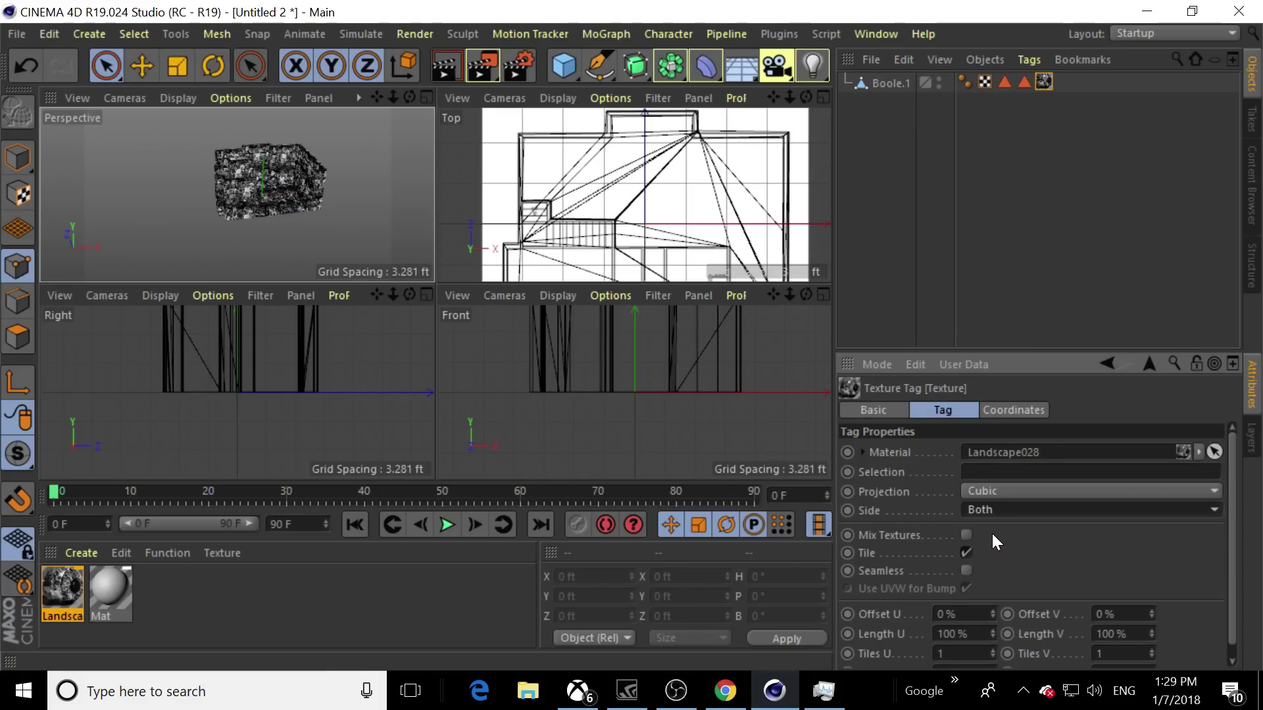
{"action": "left_click", "coordinate": [985, 506]}
{"action": "left_click", "coordinate": [992, 545]}
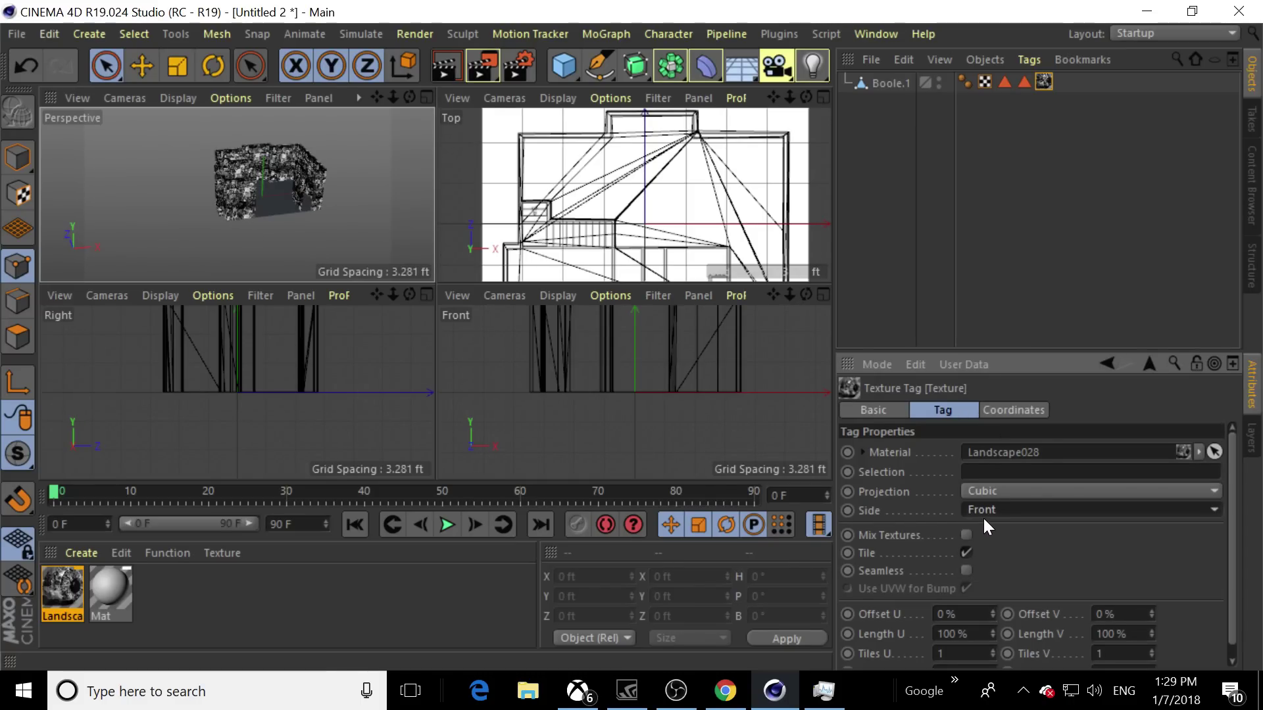
{"action": "left_click", "coordinate": [981, 516]}
{"action": "left_click", "coordinate": [988, 563]}
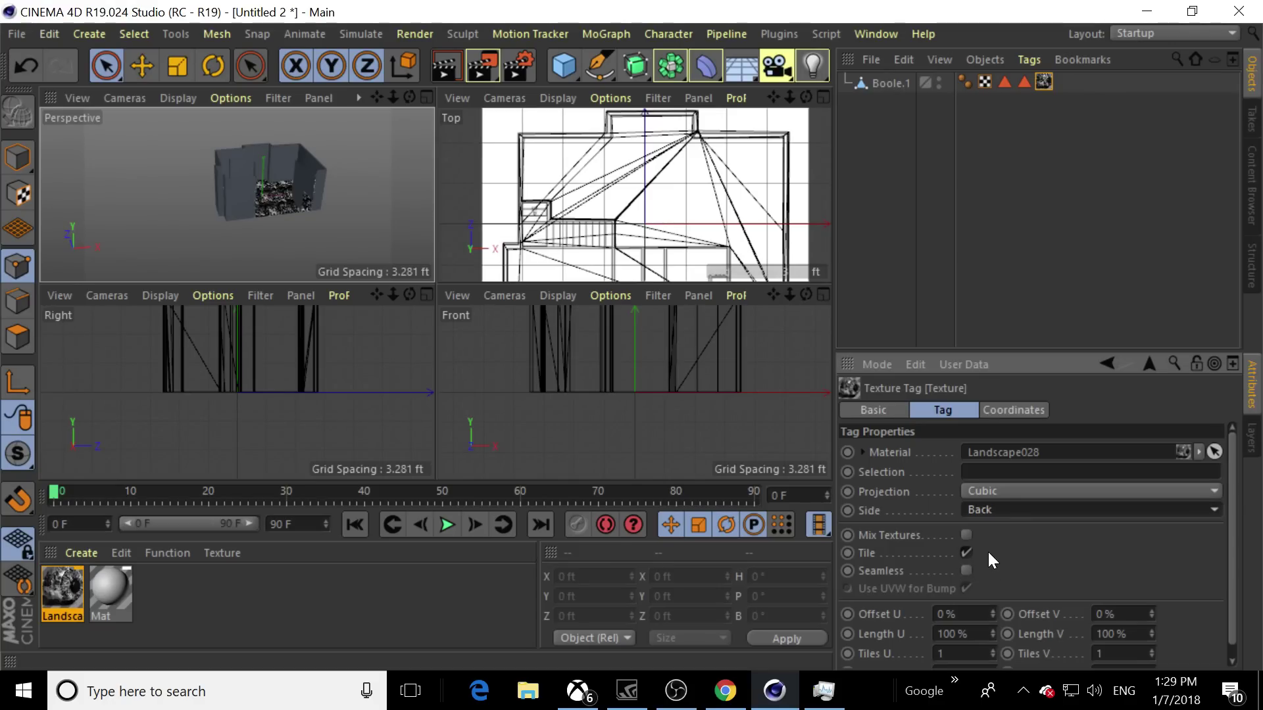
{"action": "left_click_drag", "start_coordinate": [411, 98], "coordinate": [299, 146]}
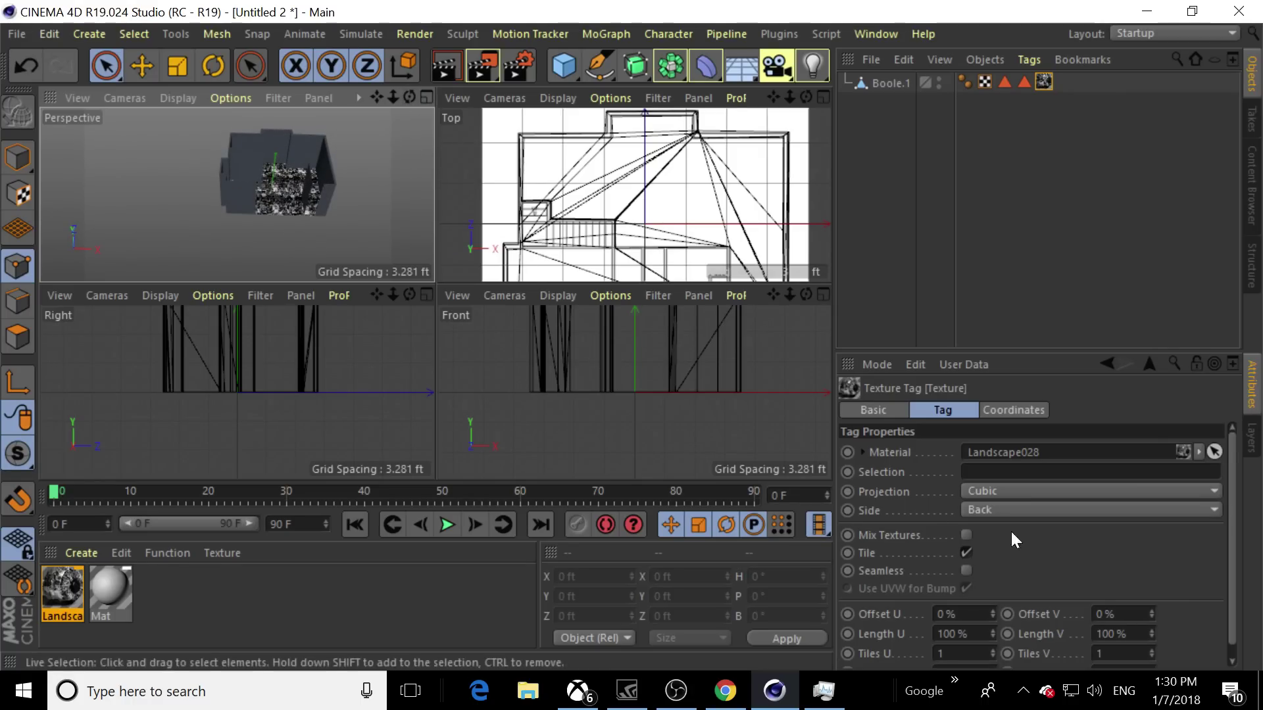
{"action": "left_click", "coordinate": [1004, 510]}
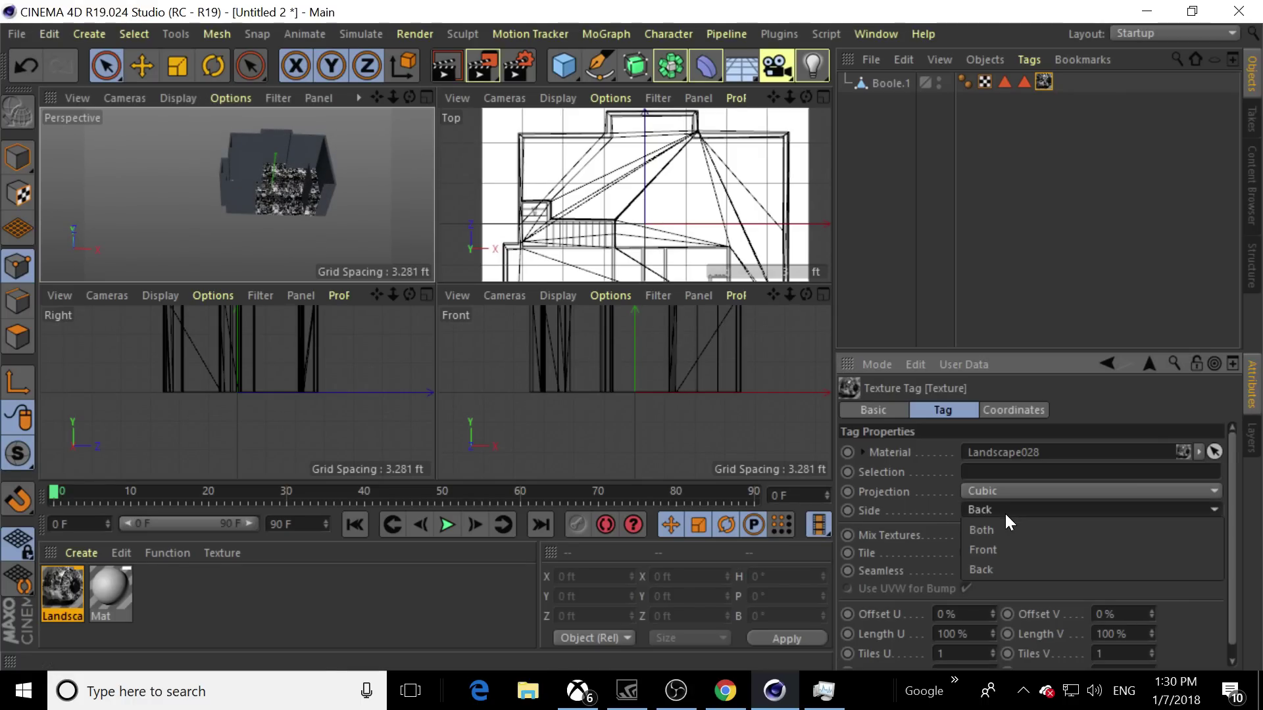
{"action": "left_click", "coordinate": [978, 555]}
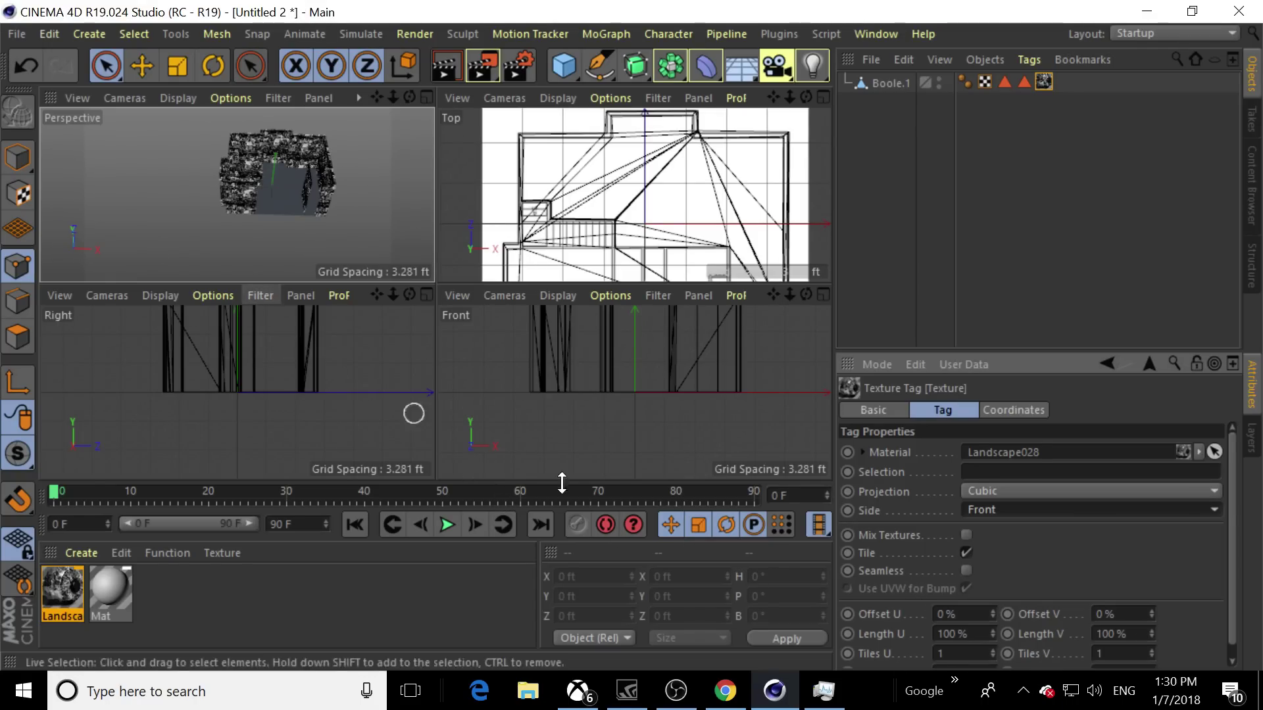
Maximize the Perspective view, activate the Pen tool, and briefly switch to Model mode before returning to Points mode
{"action": "right_click", "coordinate": [185, 190]}
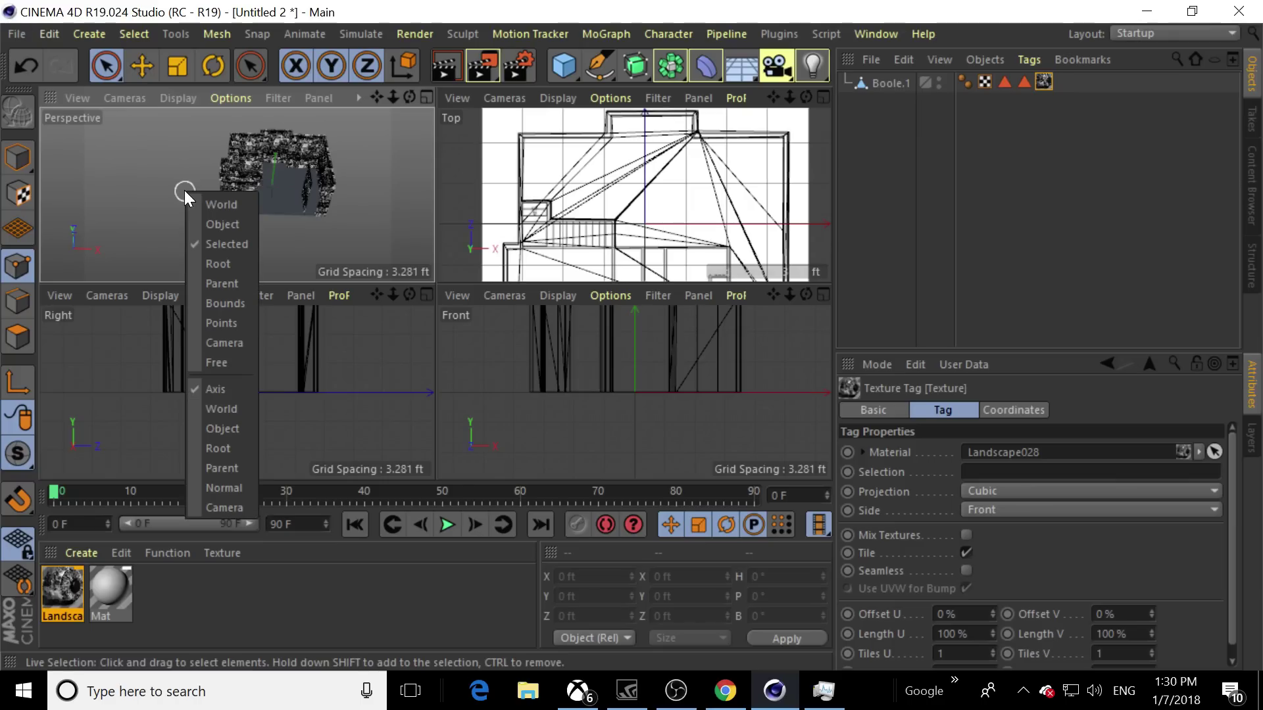
{"action": "left_click", "coordinate": [422, 96]}
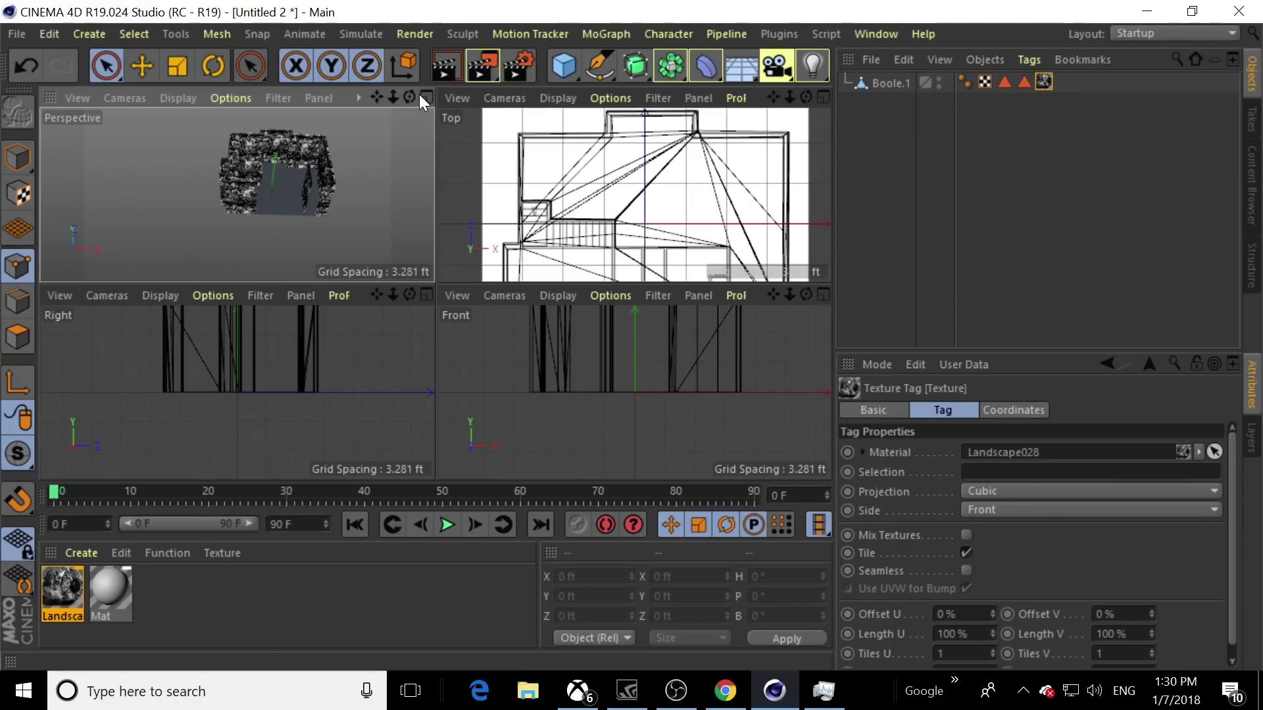
{"action": "left_click", "coordinate": [422, 96]}
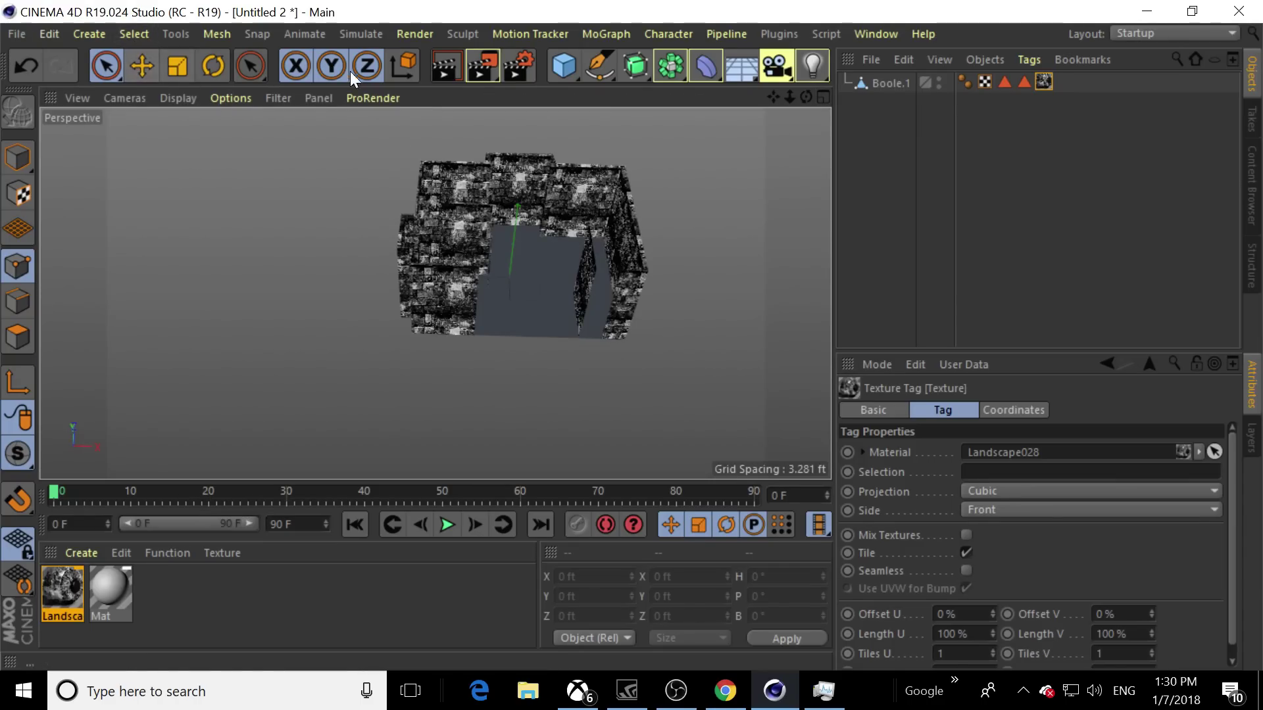
{"action": "left_click", "coordinate": [603, 67]}
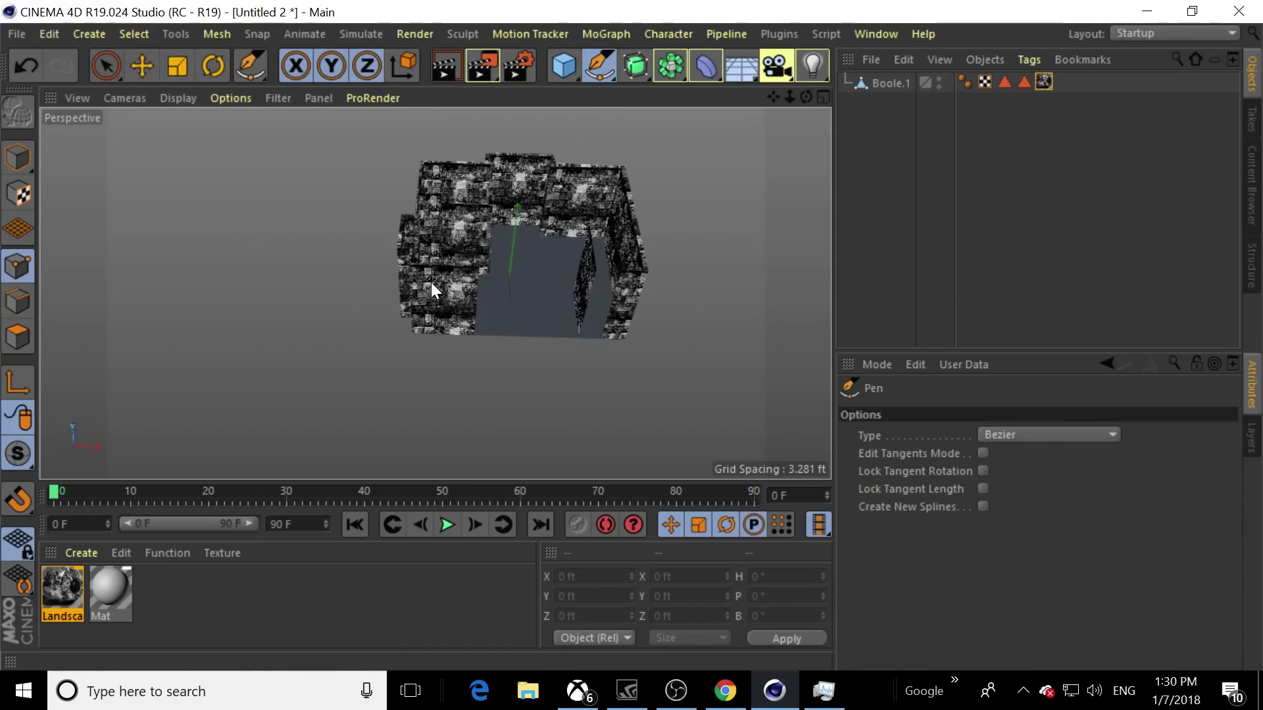
{"action": "left_click", "coordinate": [18, 159]}
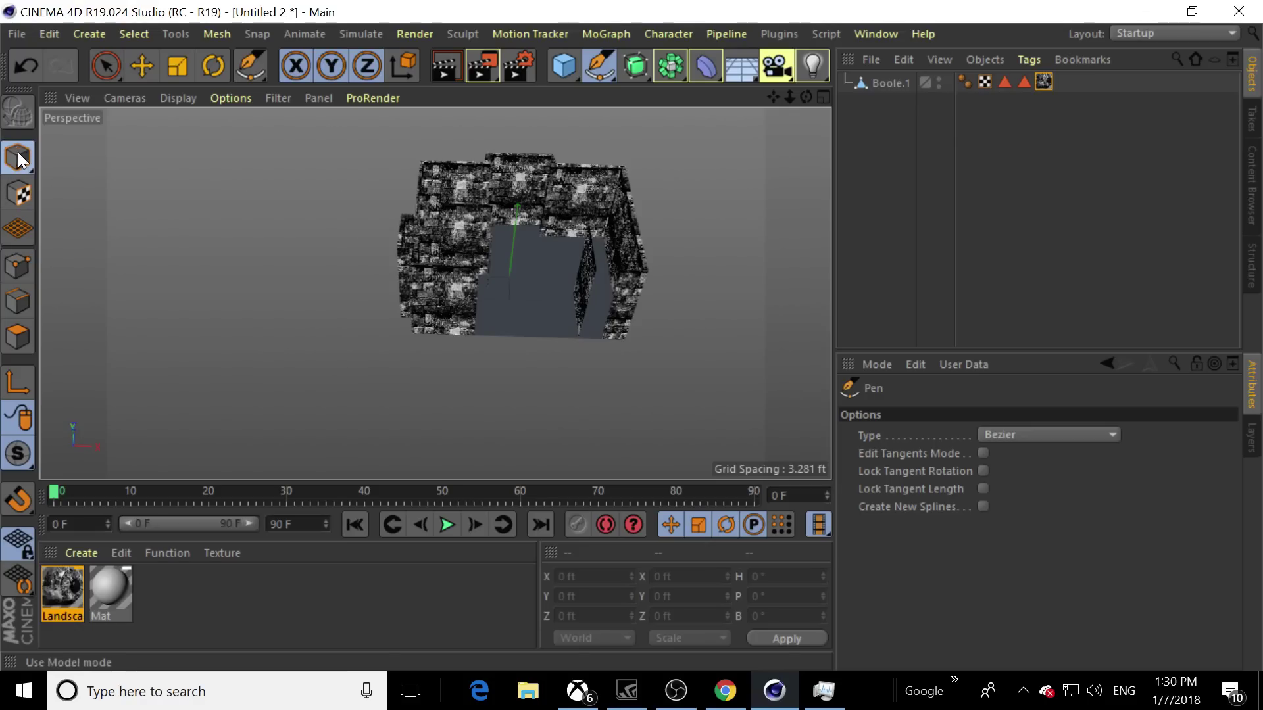
{"action": "right_click", "coordinate": [404, 279]}
{"action": "left_click", "coordinate": [371, 281]}
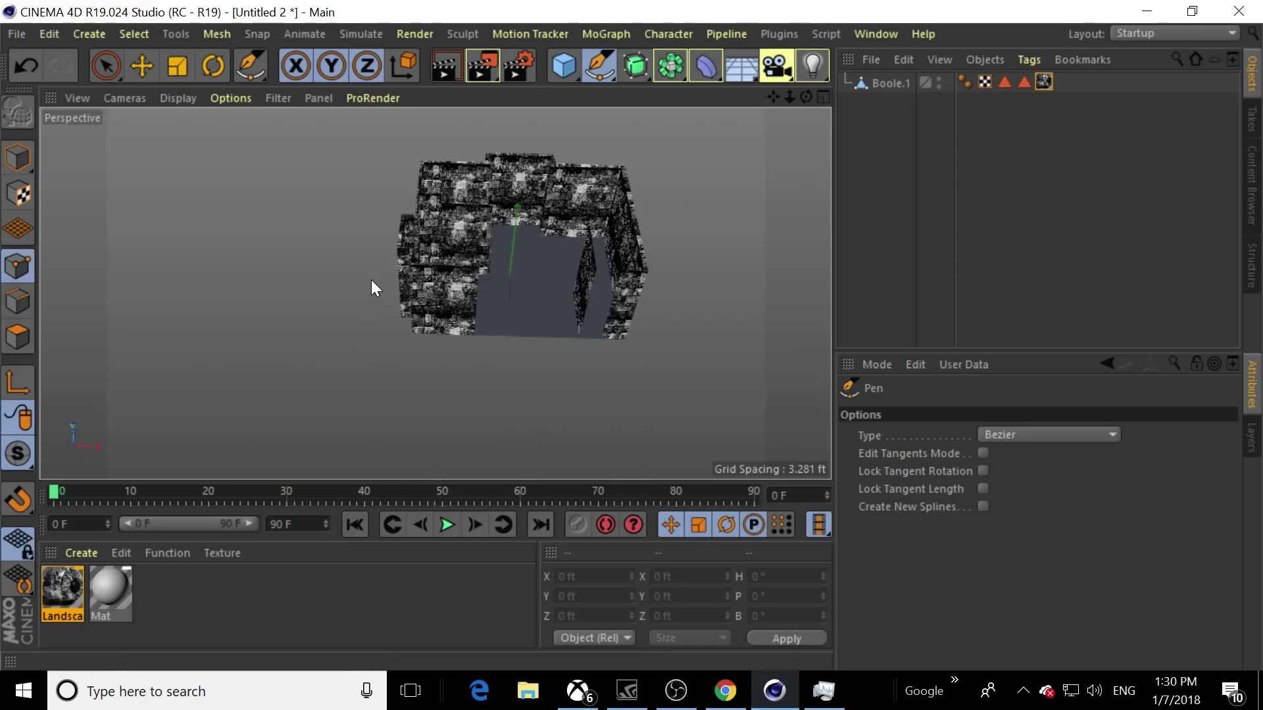
Select the Boole.1 object and review the point-editing and object commands available for it
{"action": "left_click", "coordinate": [882, 83]}
{"action": "right_click", "coordinate": [508, 257]}
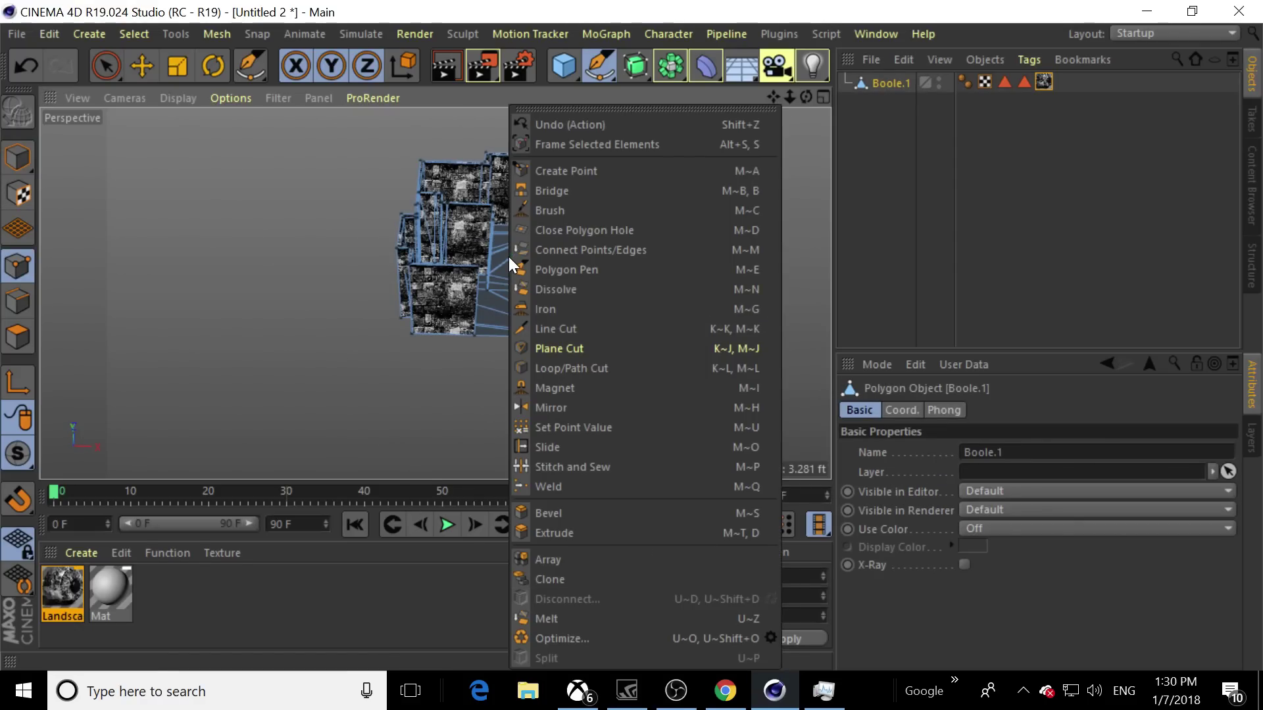
{"action": "left_click", "coordinate": [433, 280]}
{"action": "right_click", "coordinate": [433, 280]}
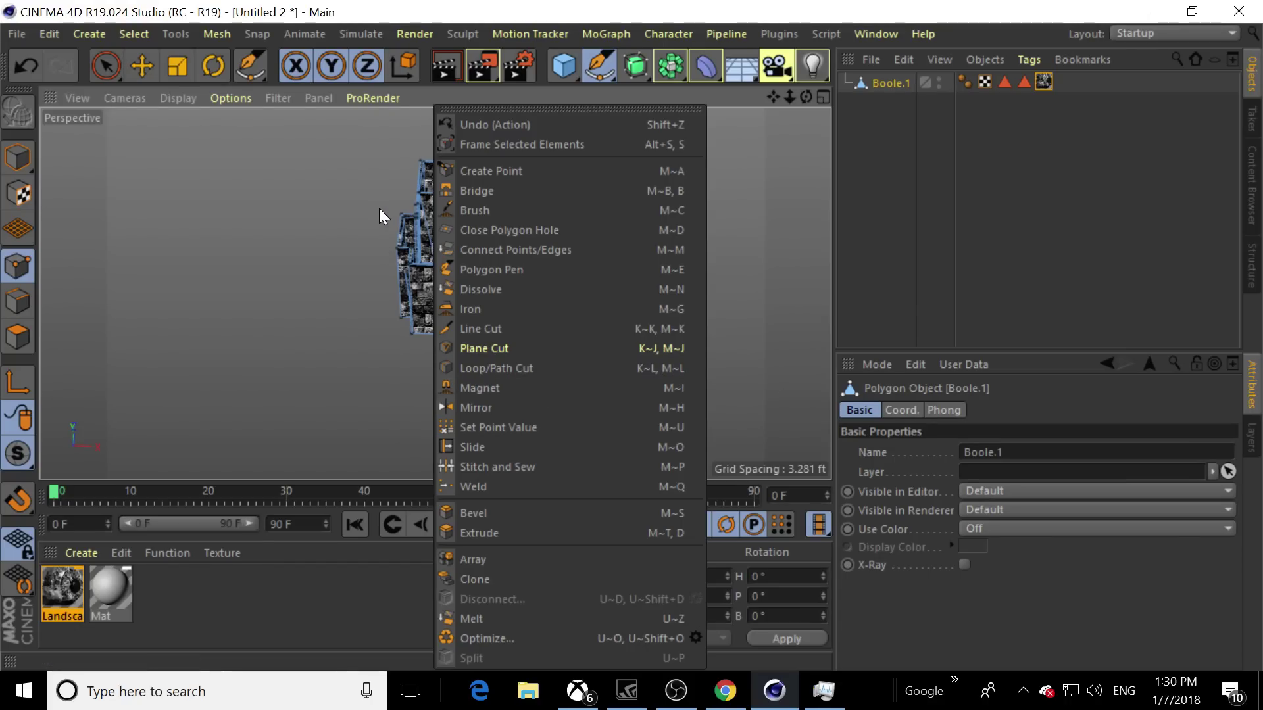
{"action": "left_click", "coordinate": [377, 131]}
{"action": "right_click", "coordinate": [388, 139]}
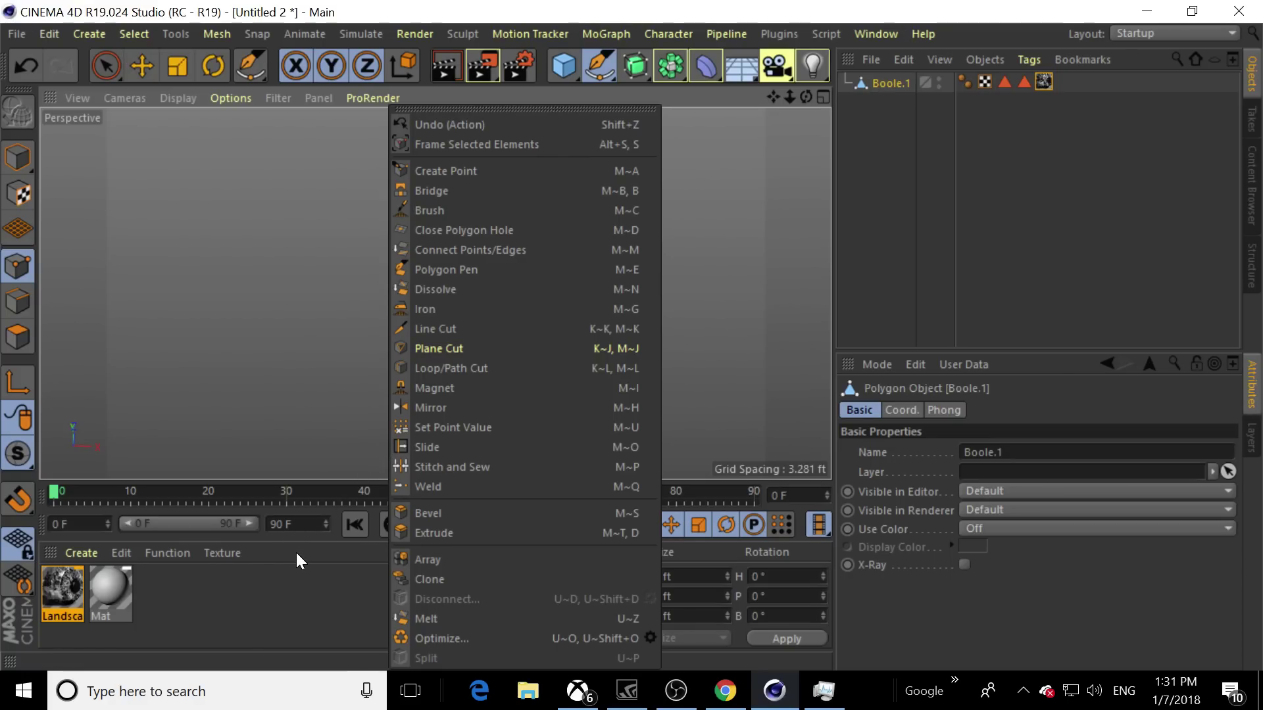
{"action": "left_click", "coordinate": [285, 578]}
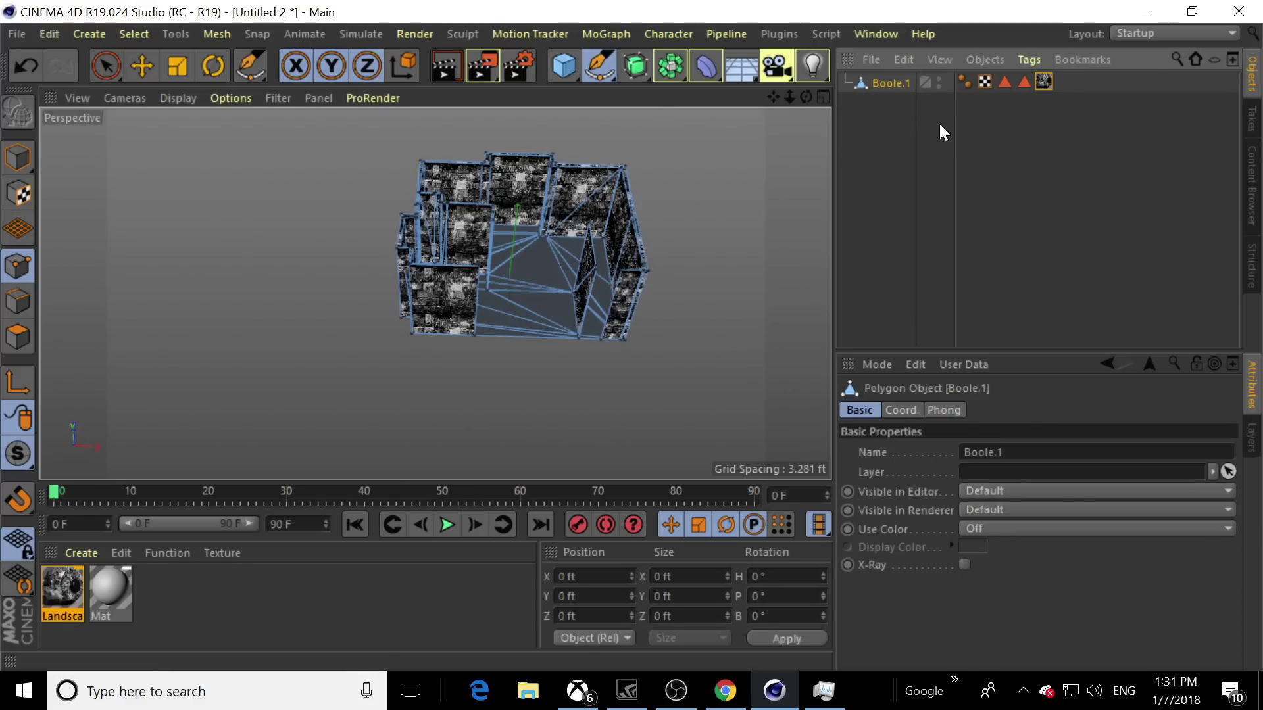
{"action": "right_click", "coordinate": [866, 88]}
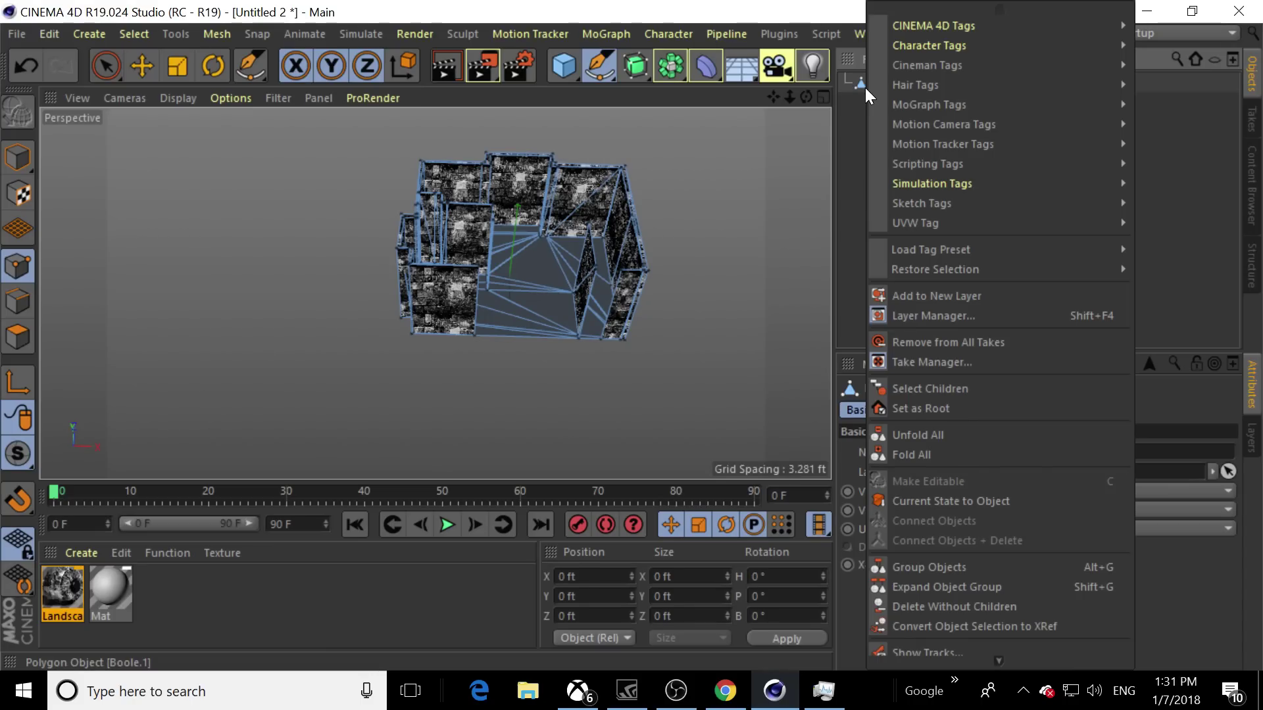
{"action": "left_click", "coordinate": [853, 143]}
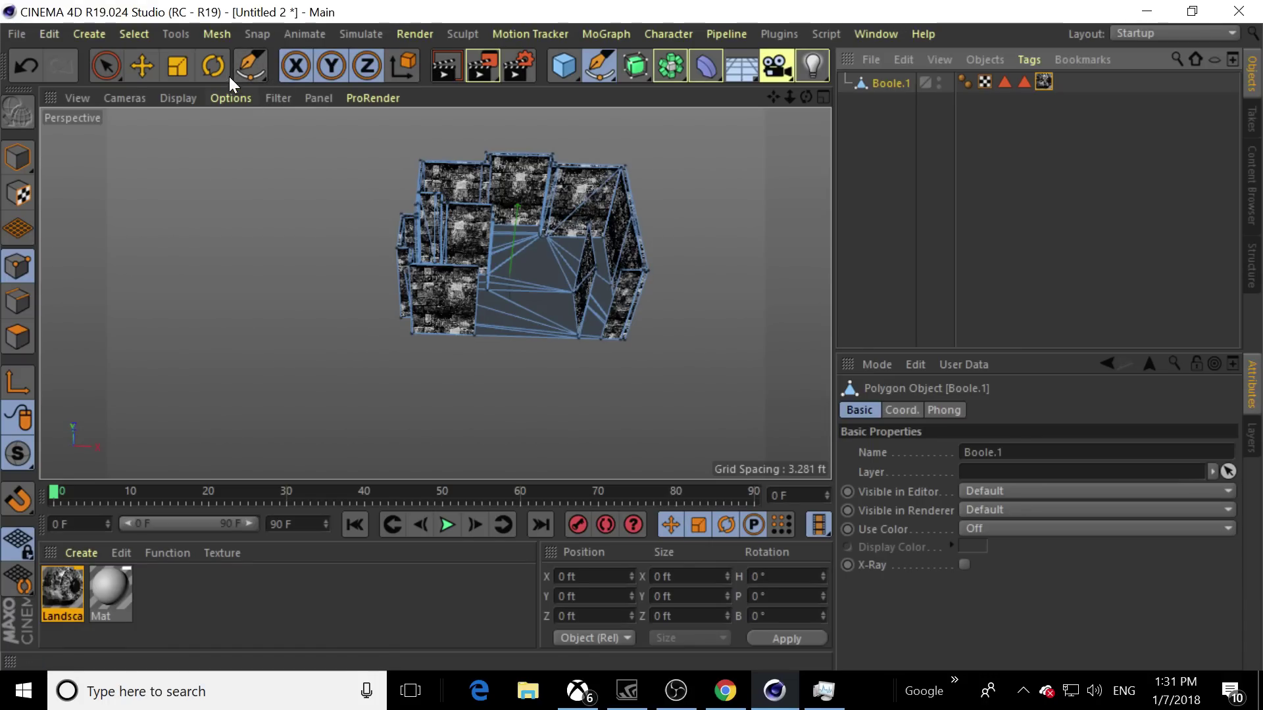
Add a spline object with the Pen tool beside the building, and reselect only the Boole.1 object
{"action": "left_click", "coordinate": [176, 40]}
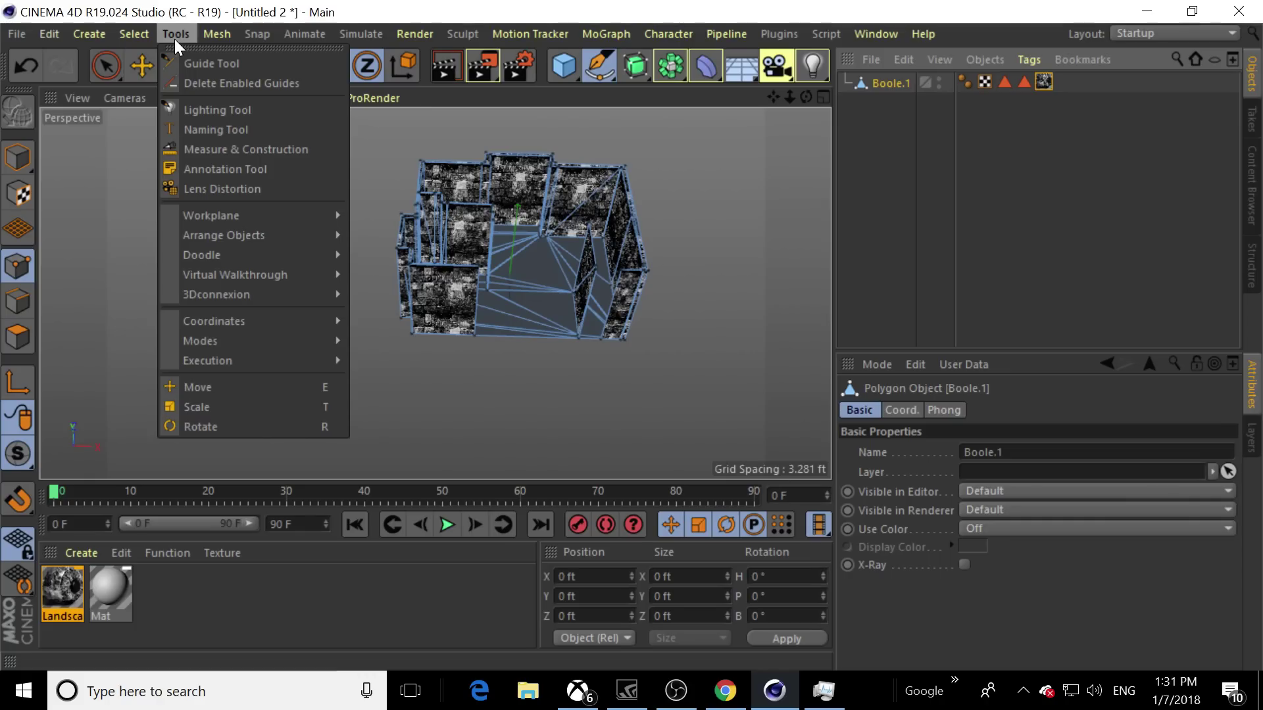
{"action": "mouse_move", "coordinate": [135, 34]}
{"action": "mouse_move", "coordinate": [141, 57]}
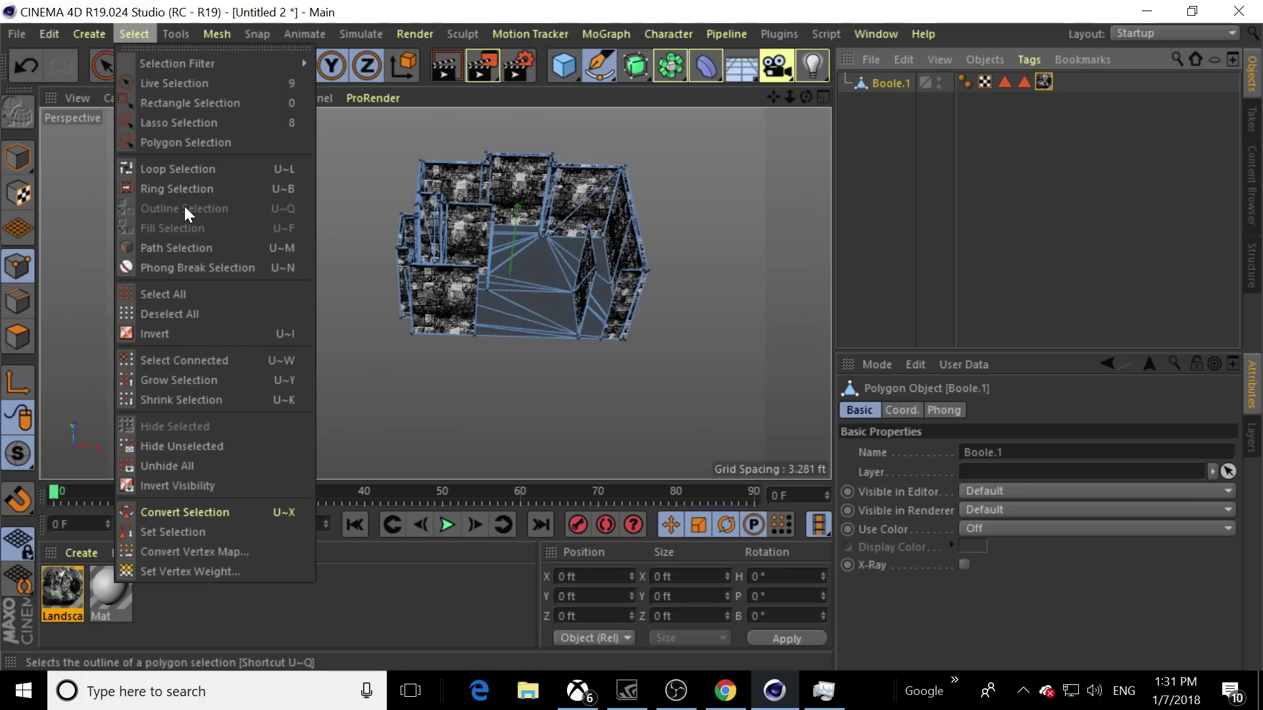
{"action": "left_click", "coordinate": [186, 330]}
{"action": "left_click", "coordinate": [407, 265]}
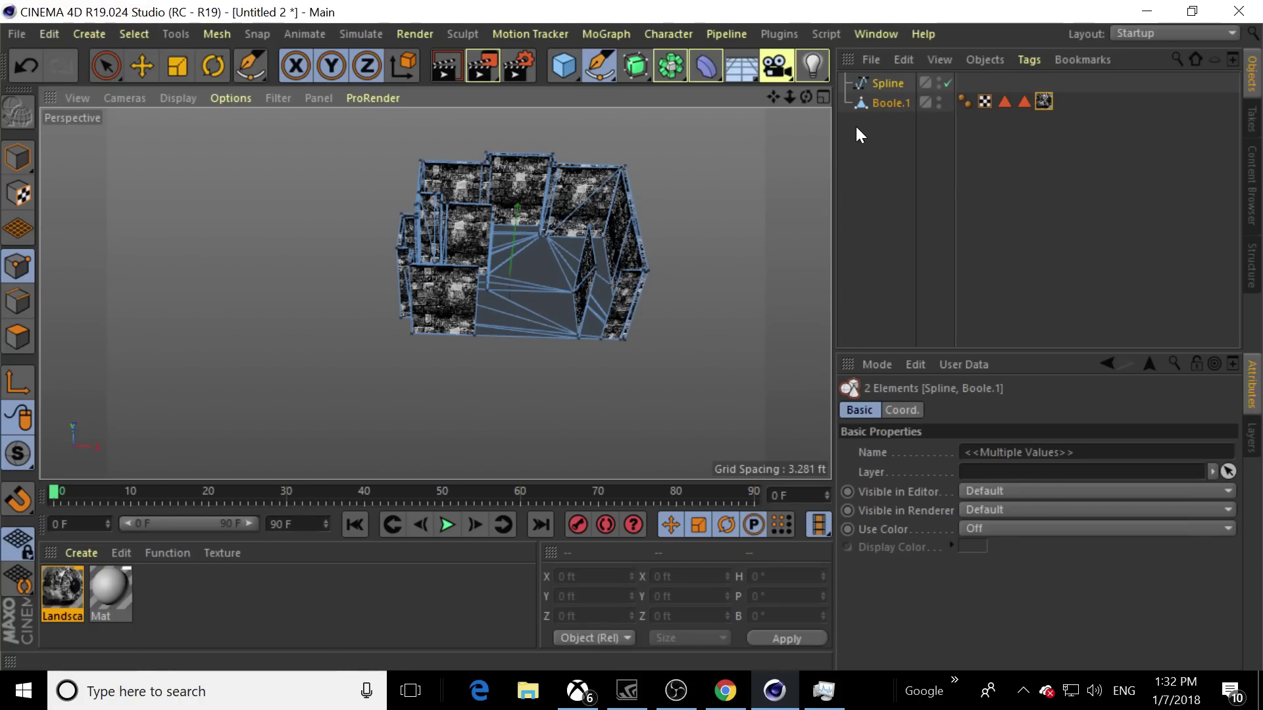
{"action": "left_click", "coordinate": [860, 105]}
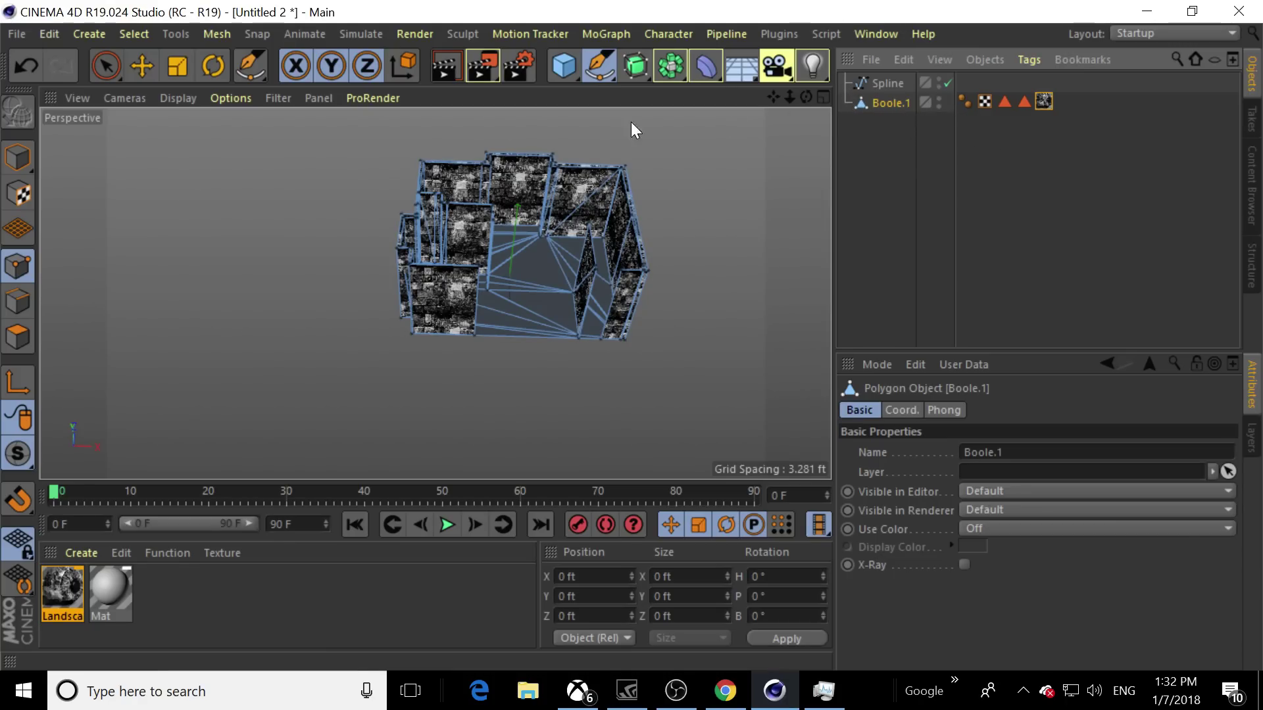
{"action": "left_click", "coordinate": [155, 34]}
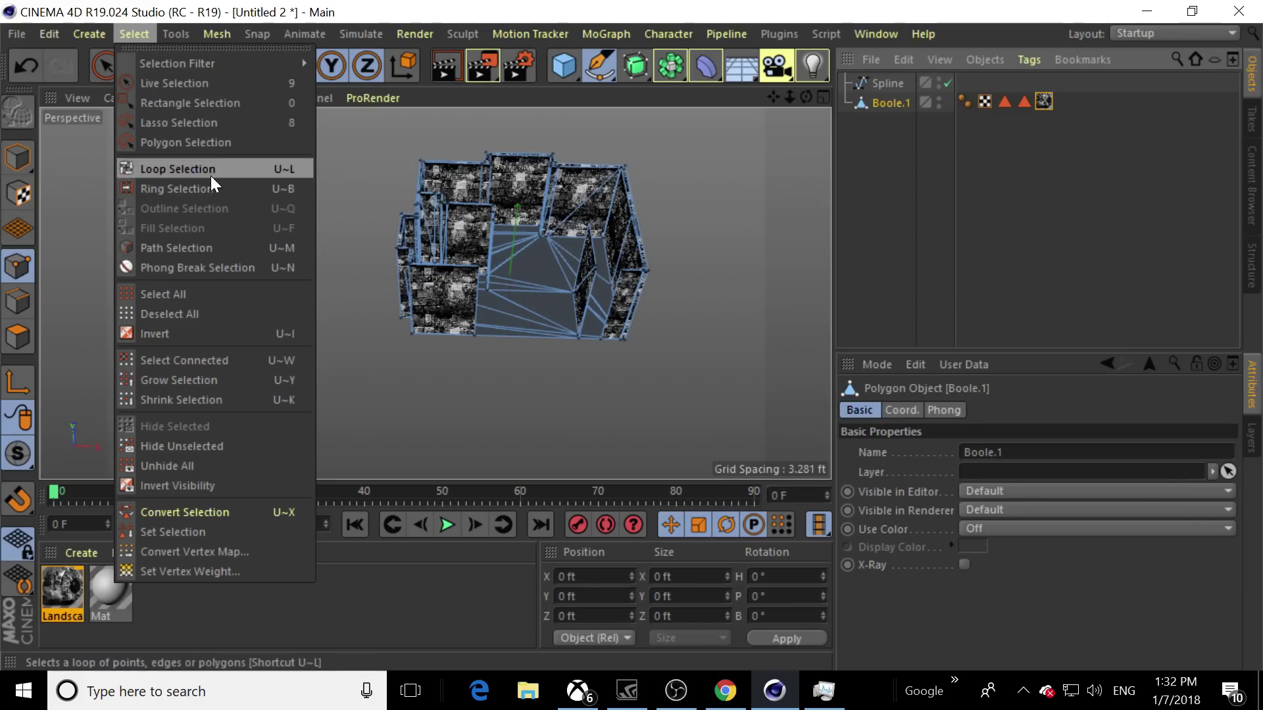
{"action": "left_click", "coordinate": [238, 512]}
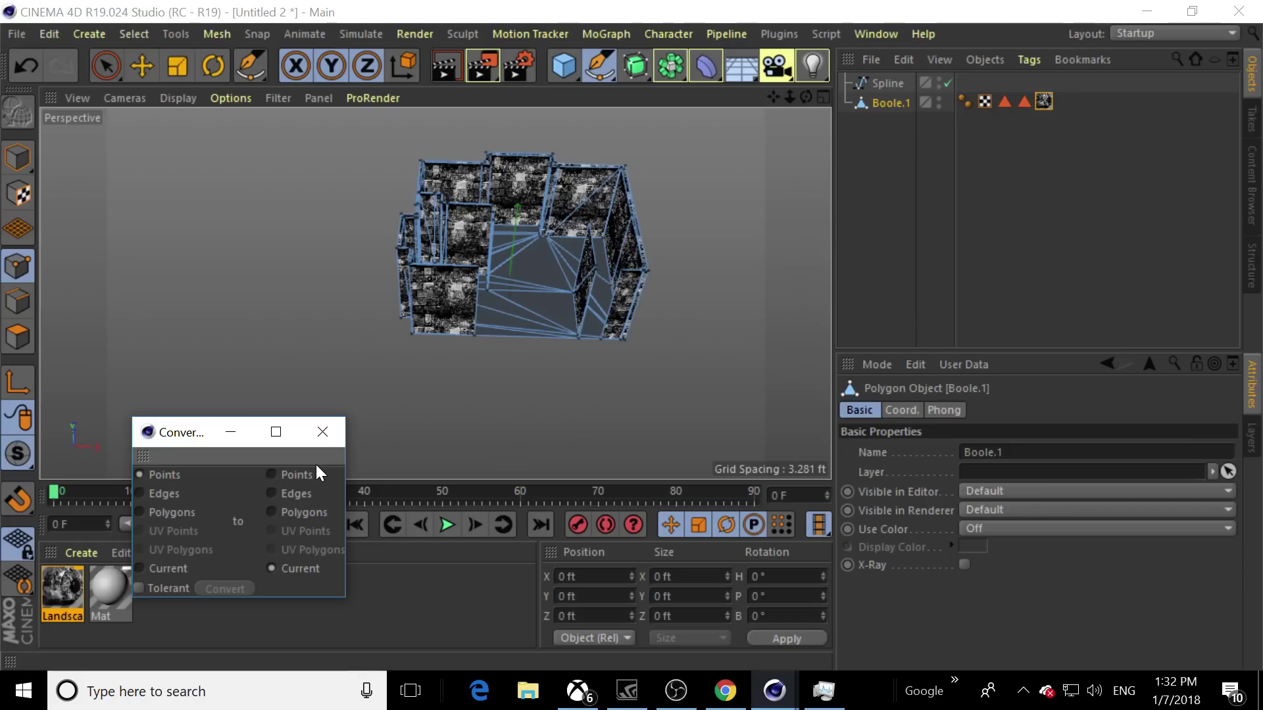
{"action": "left_click", "coordinate": [172, 513]}
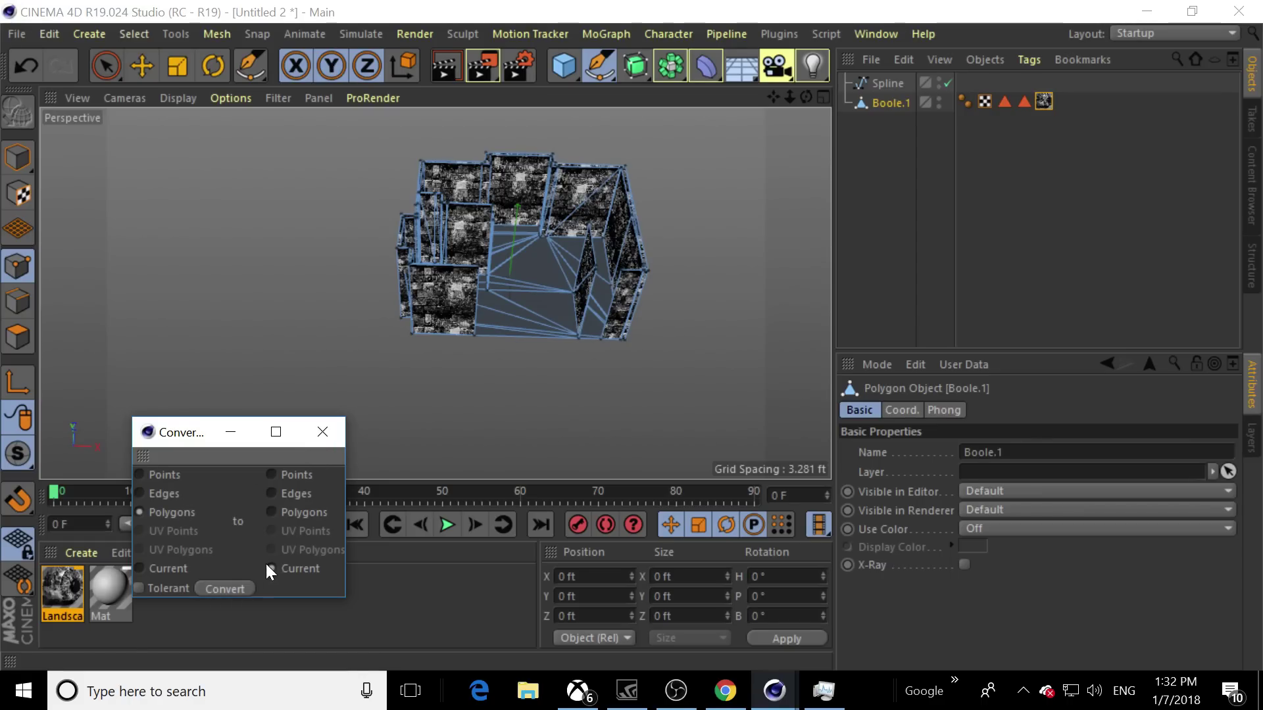
{"action": "left_click", "coordinate": [322, 432]}
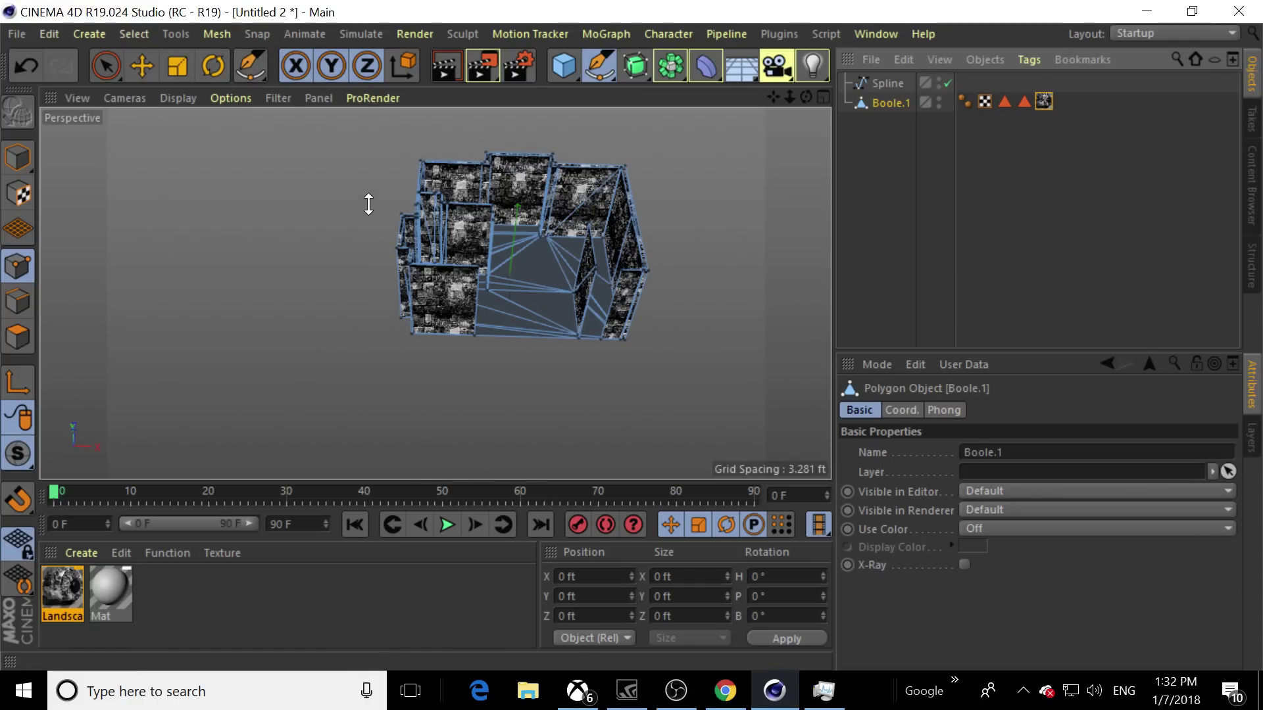
{"action": "left_click", "coordinate": [241, 96]}
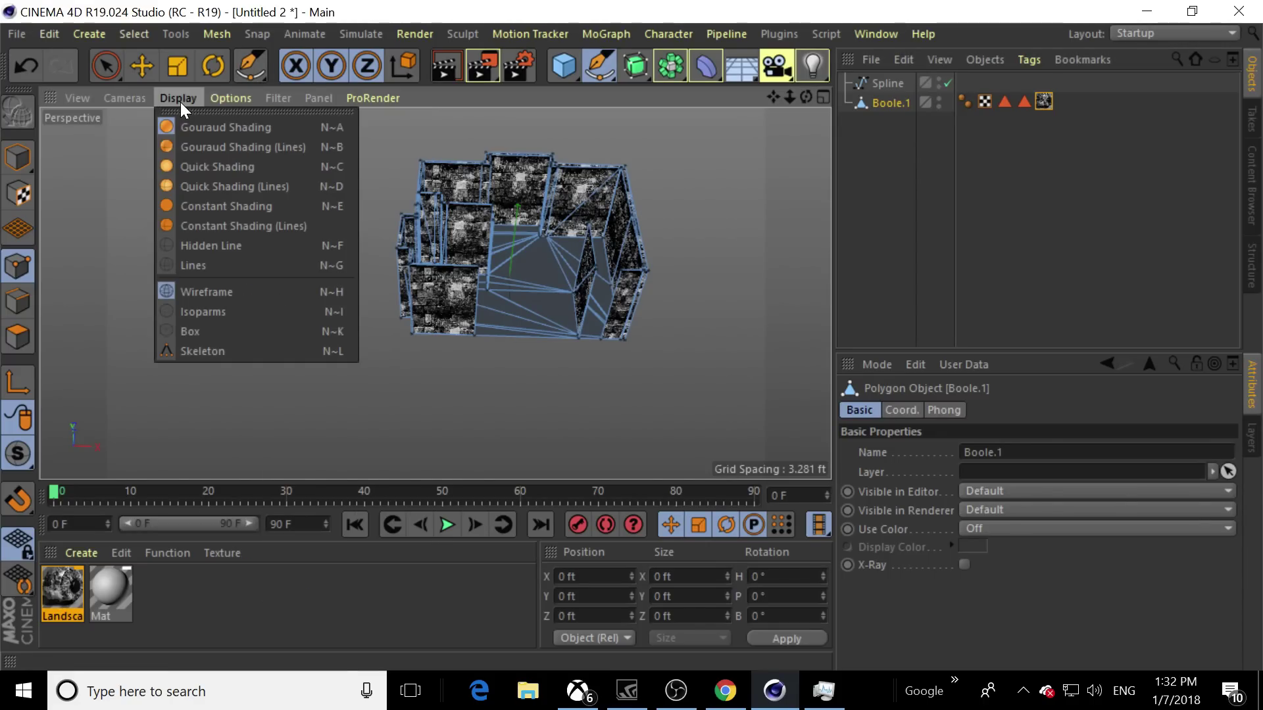
{"action": "mouse_move", "coordinate": [129, 104]}
{"action": "mouse_move", "coordinate": [91, 101]}
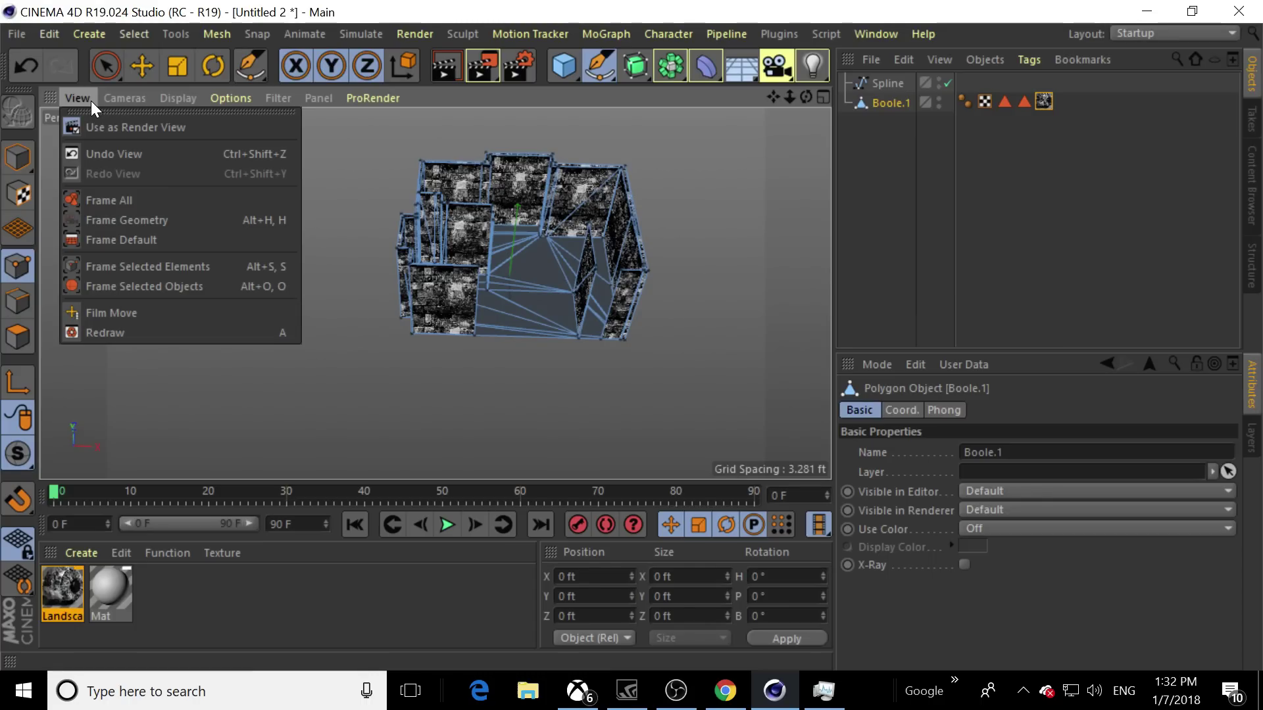
{"action": "left_click", "coordinate": [142, 33]}
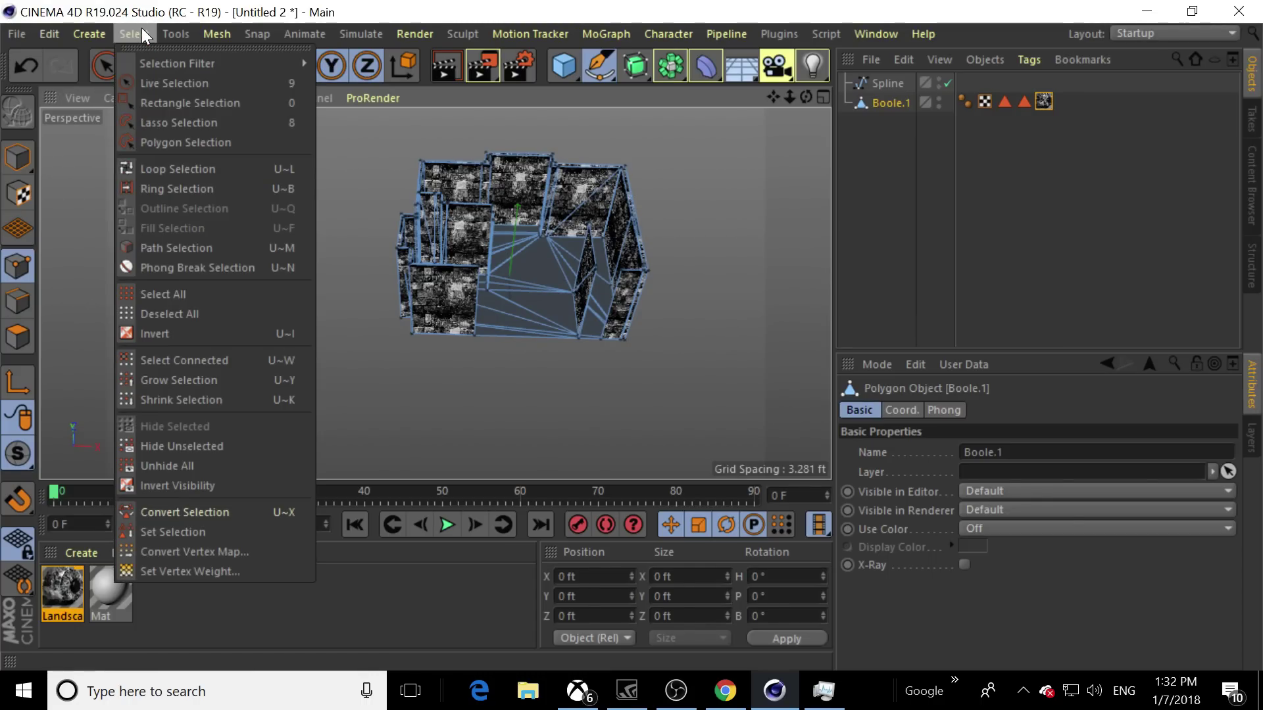
{"action": "mouse_move", "coordinate": [107, 36]}
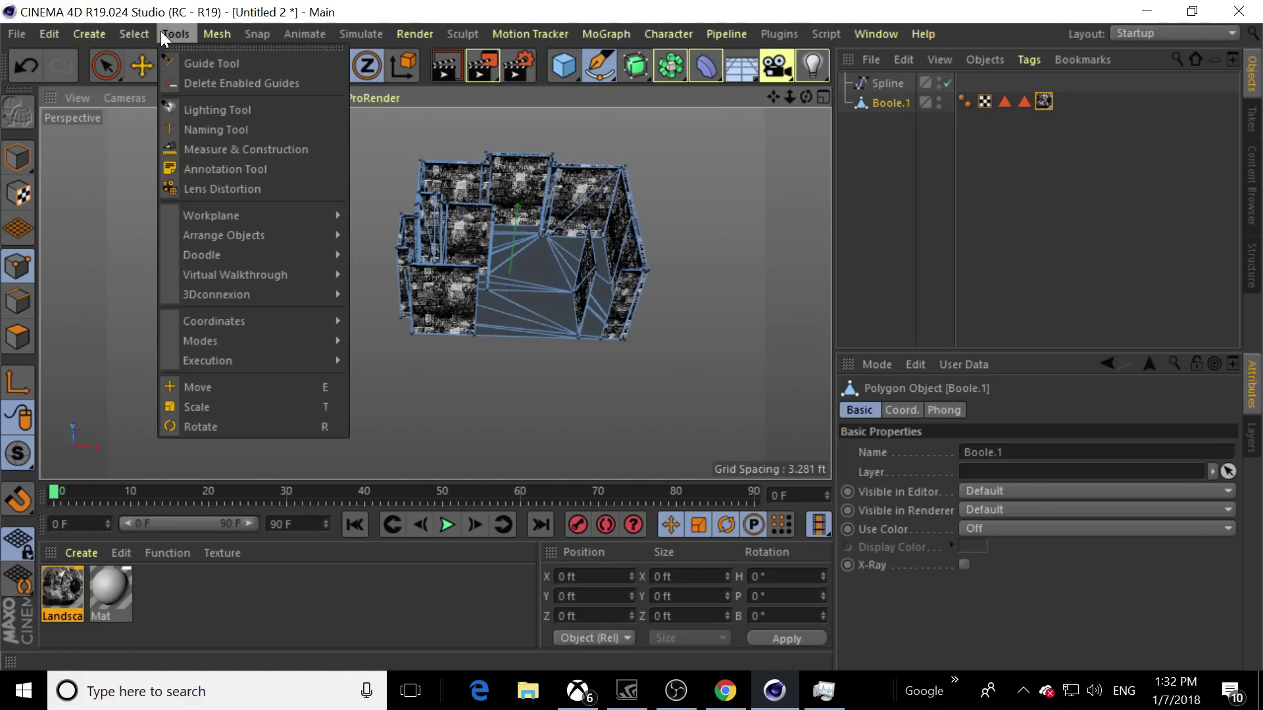
{"action": "mouse_move", "coordinate": [202, 33]}
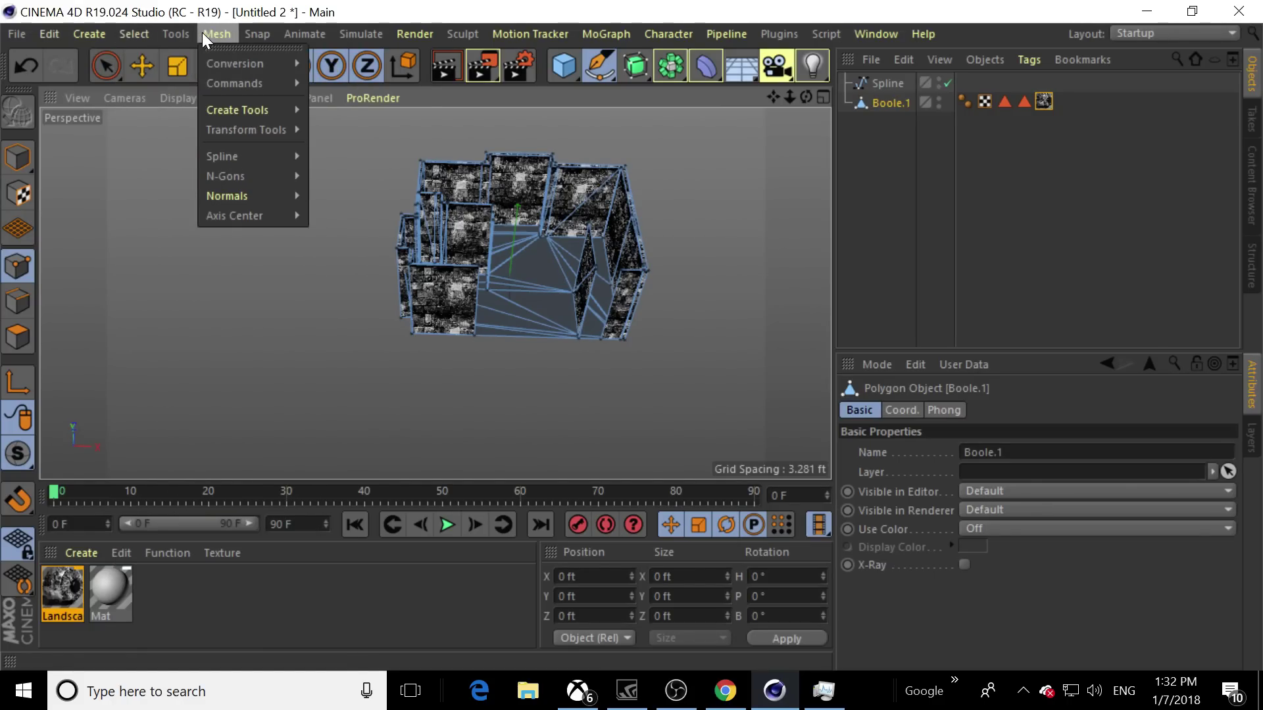
{"action": "mouse_move", "coordinate": [356, 40]}
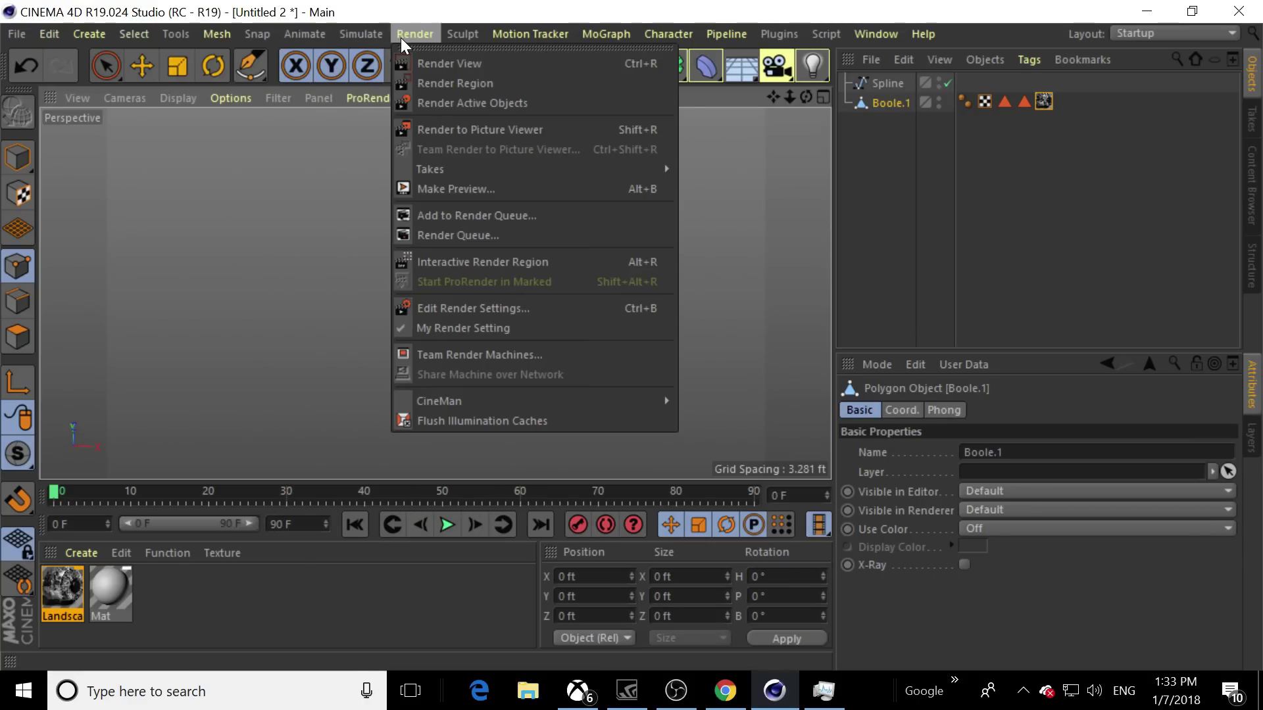
{"action": "mouse_move", "coordinate": [541, 38]}
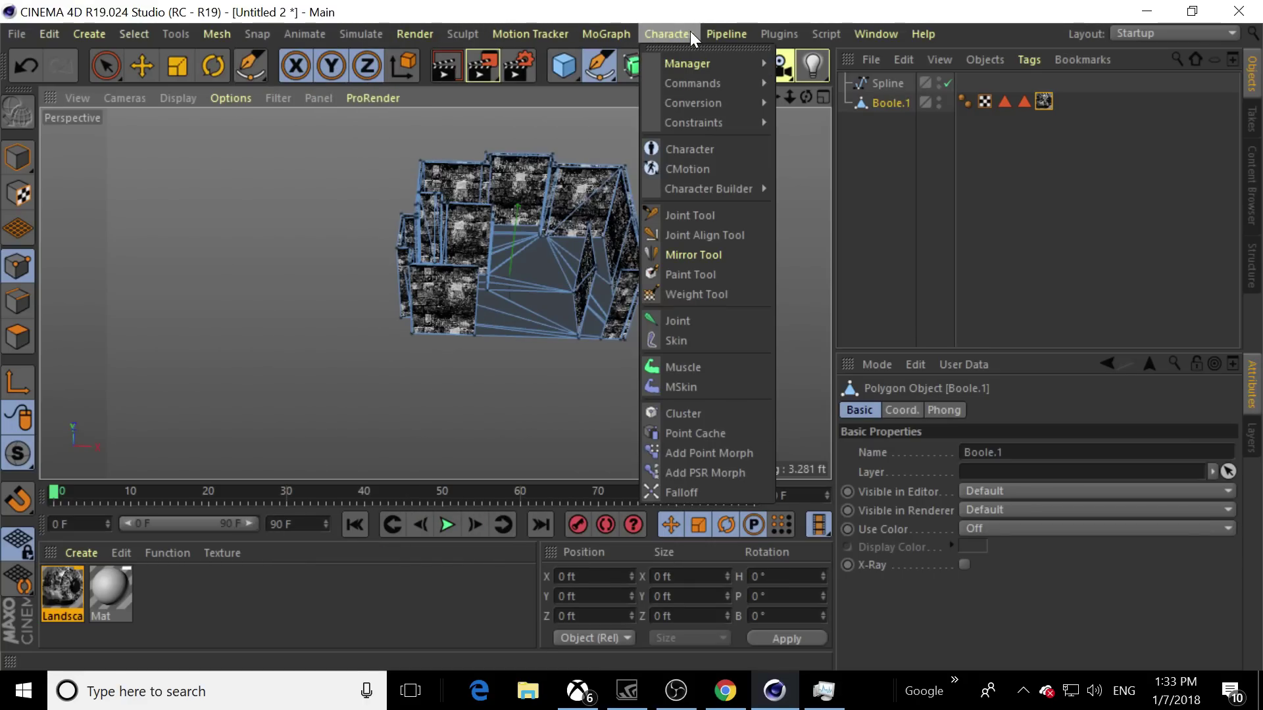
{"action": "mouse_move", "coordinate": [813, 32]}
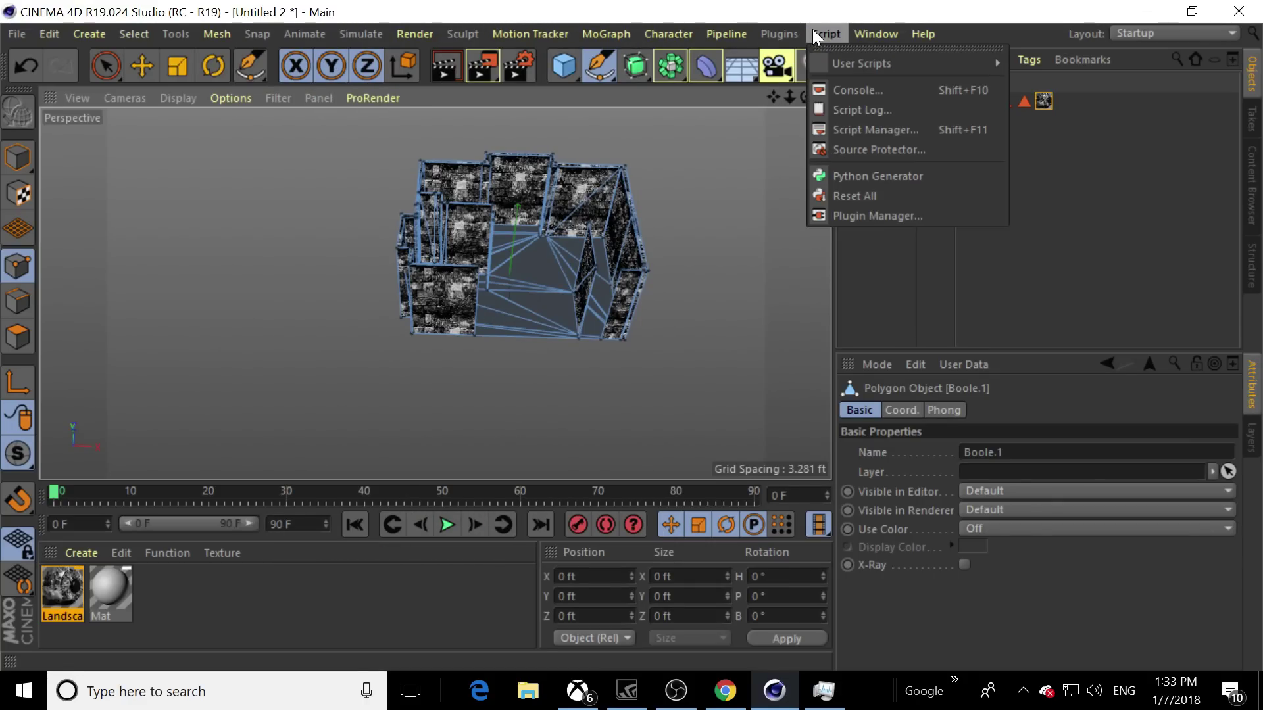
{"action": "left_click", "coordinate": [799, 274]}
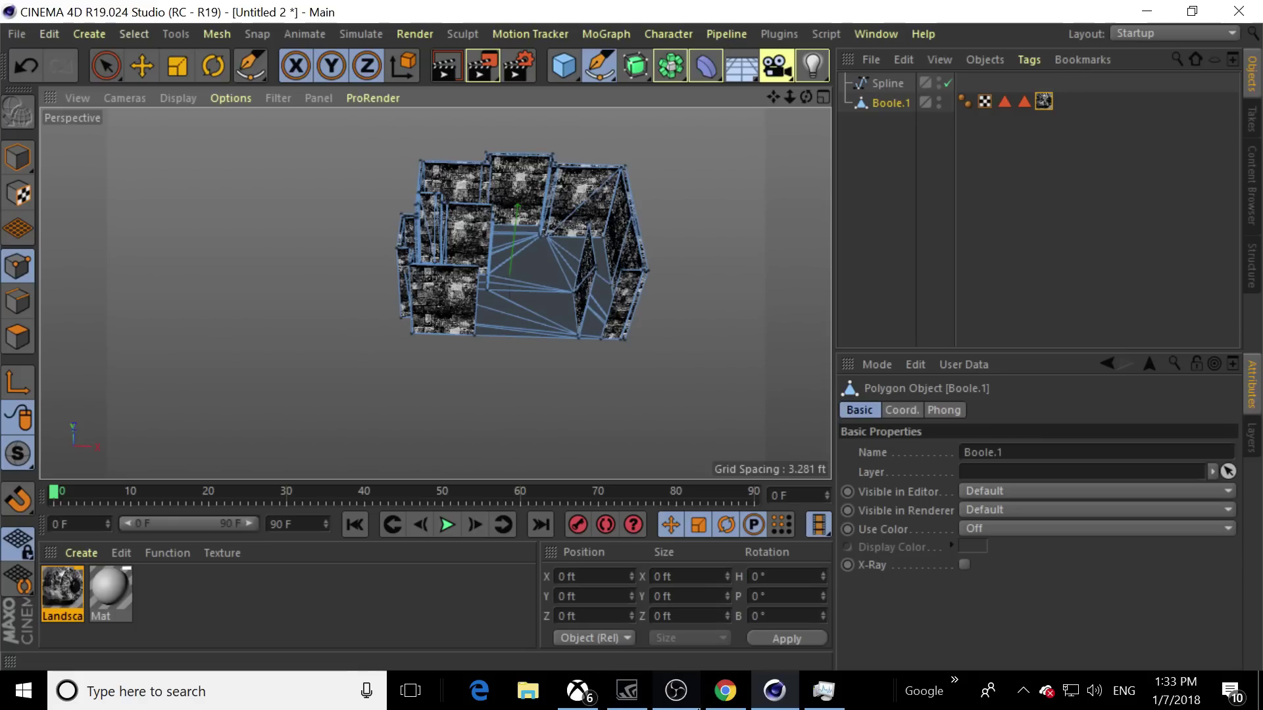
{"action": "mouse_move", "coordinate": [684, 694]}
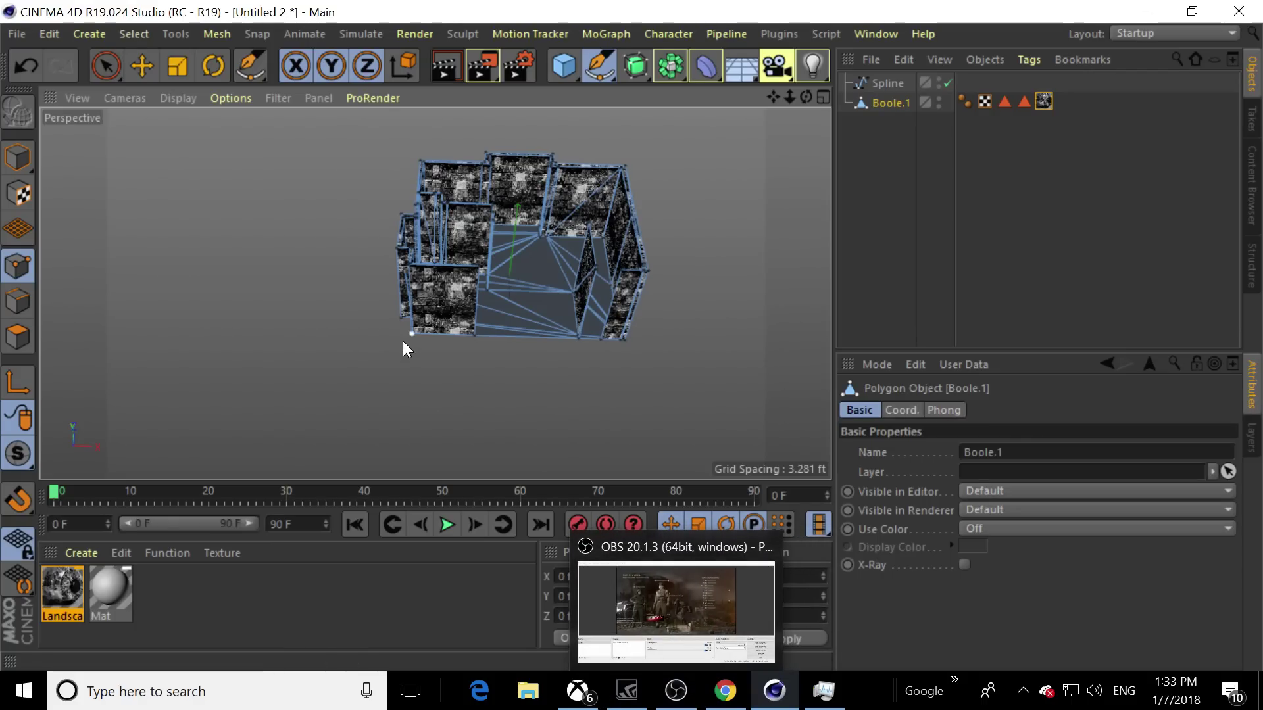